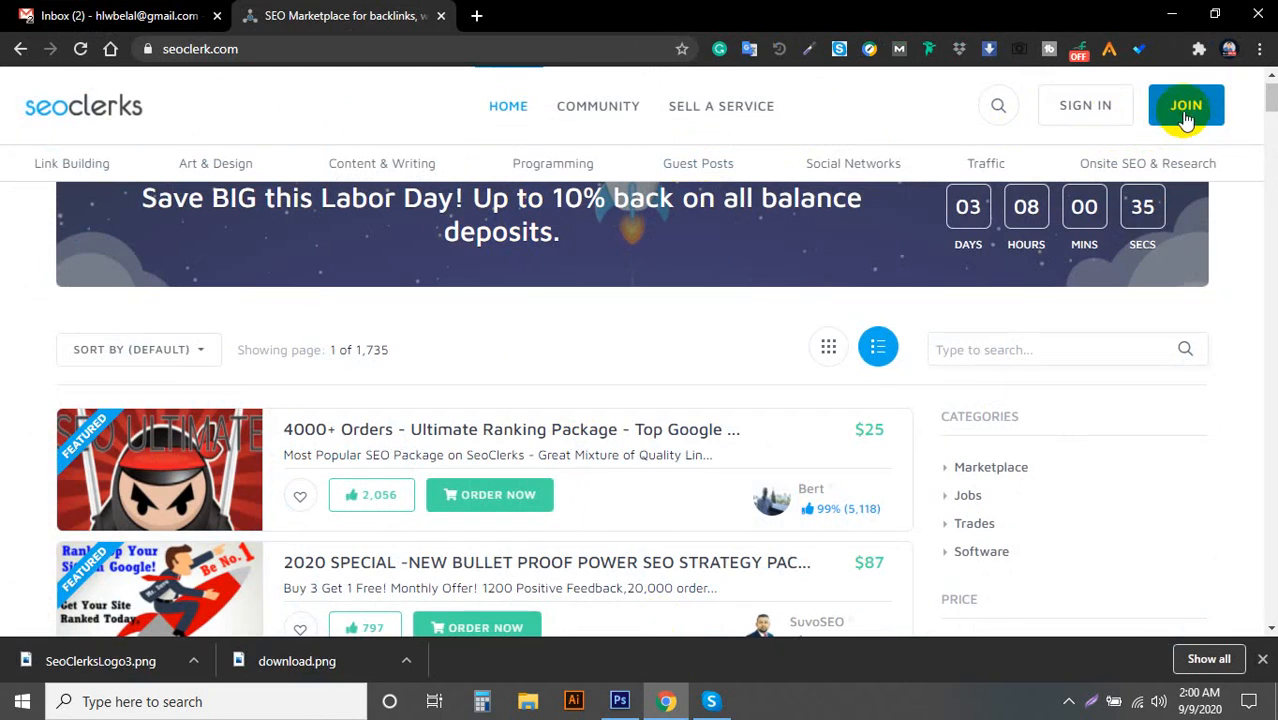
Open the SEOClerks sign-up dialog with the JOIN button in the header.
click(1186, 112)
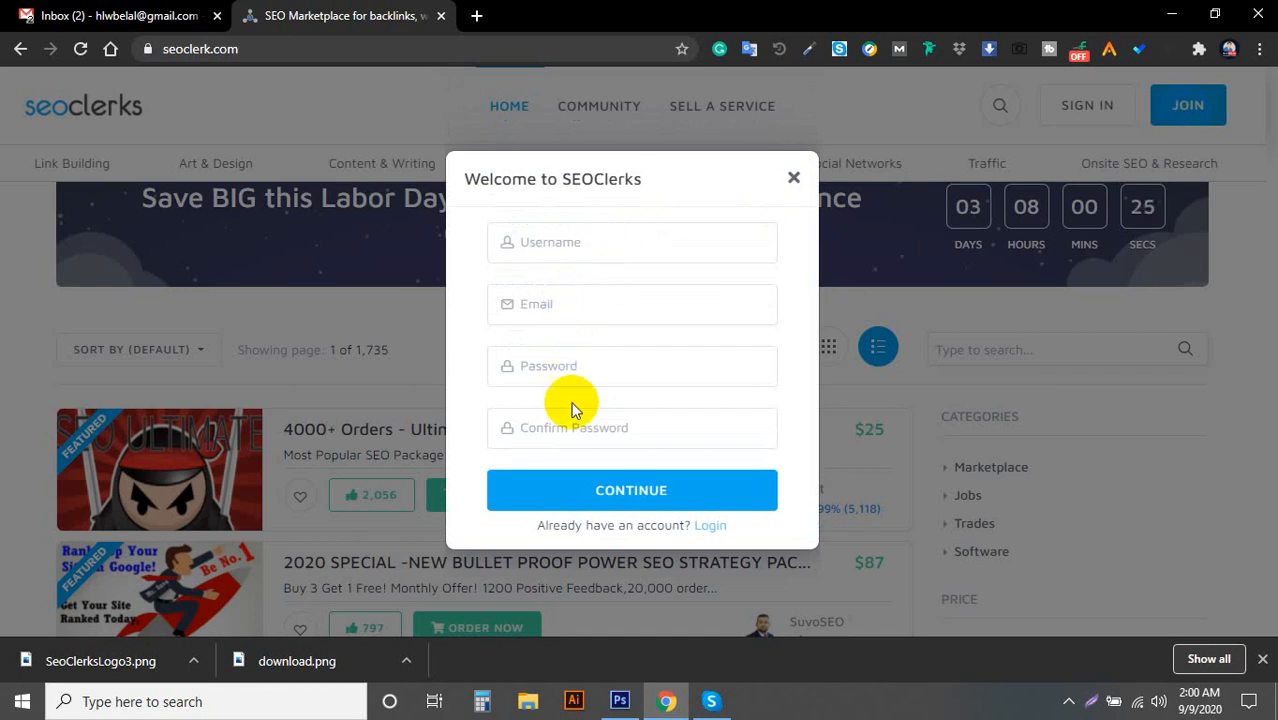
Enter the account username, e-mail address and matching password and confirmation, then submit.
click(552, 249)
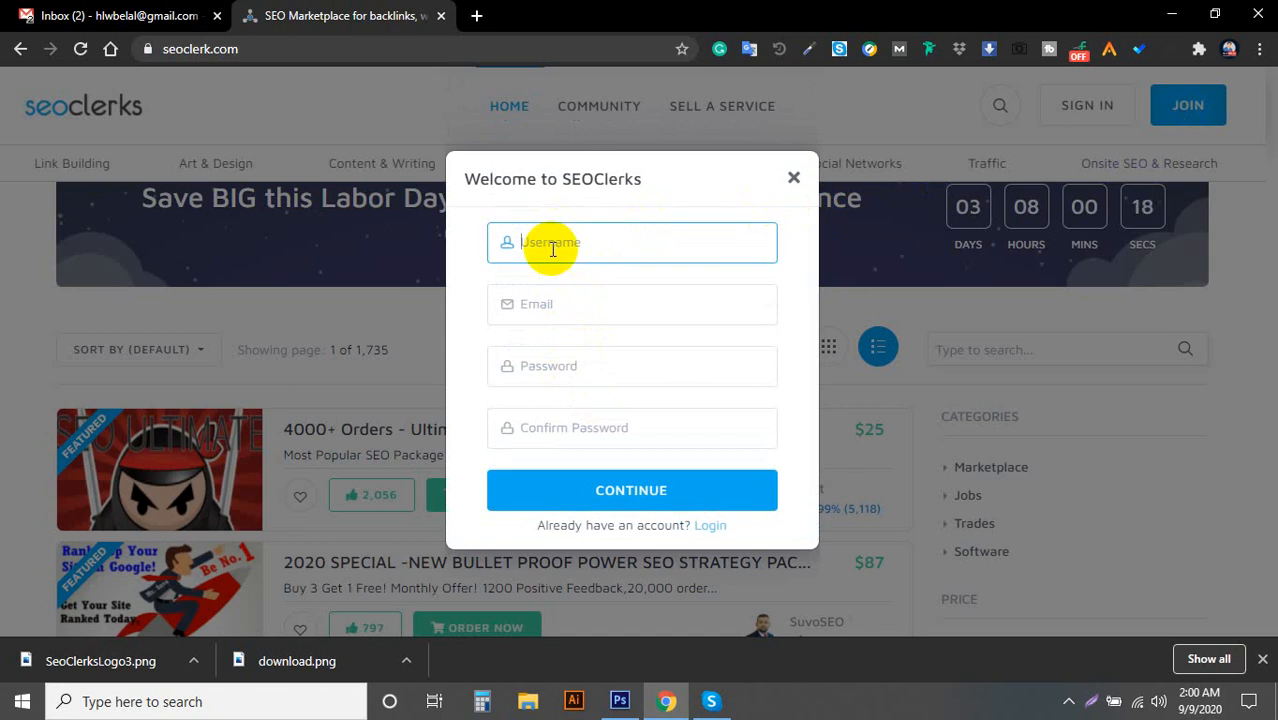
text(mhbelal)
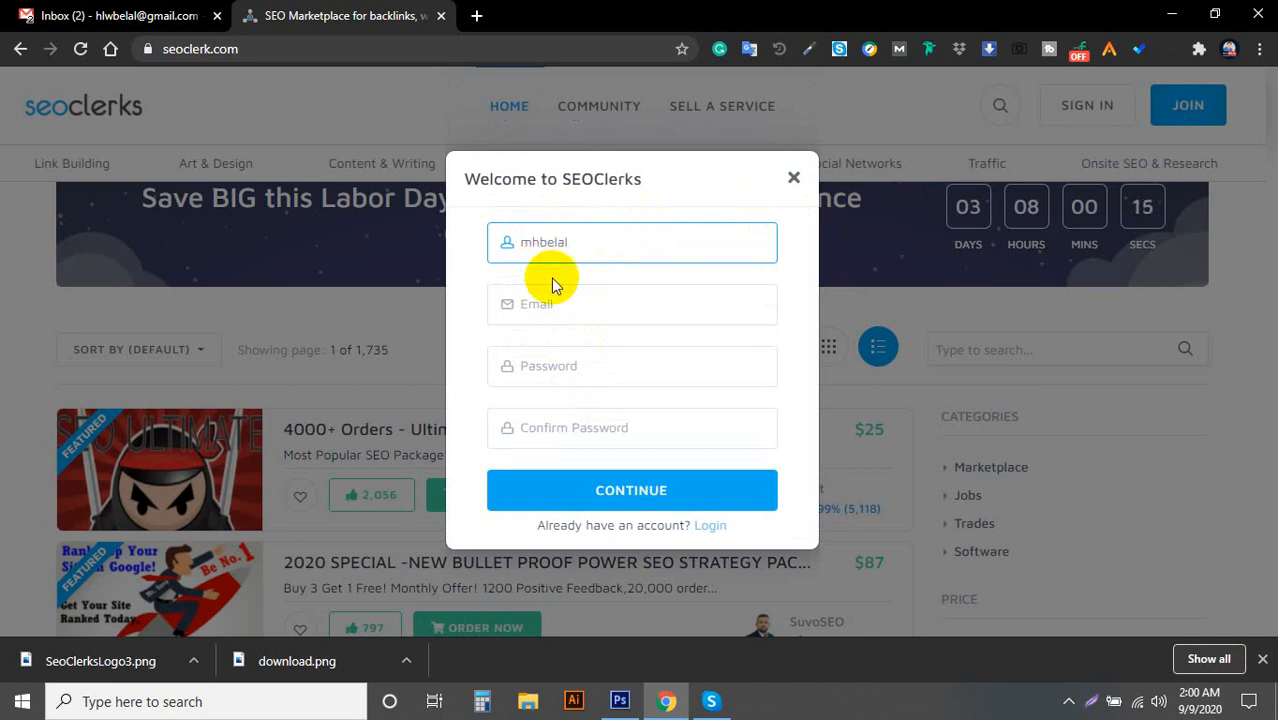
click(556, 308)
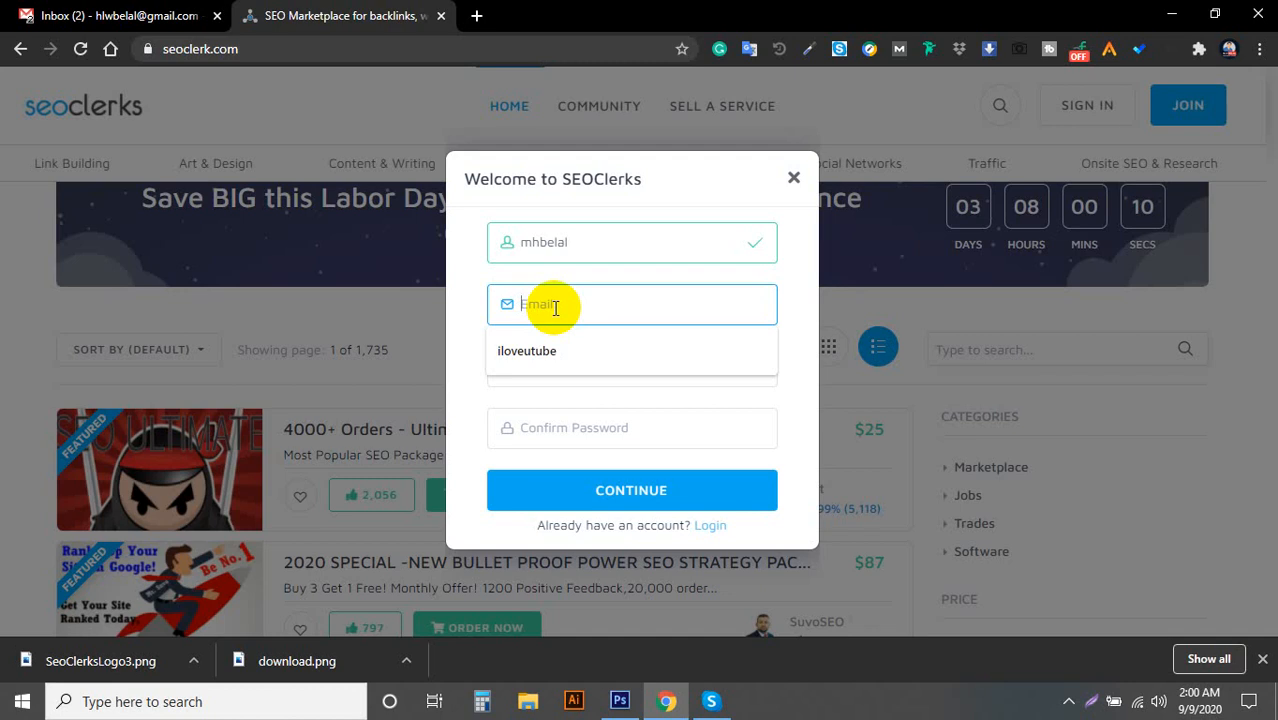
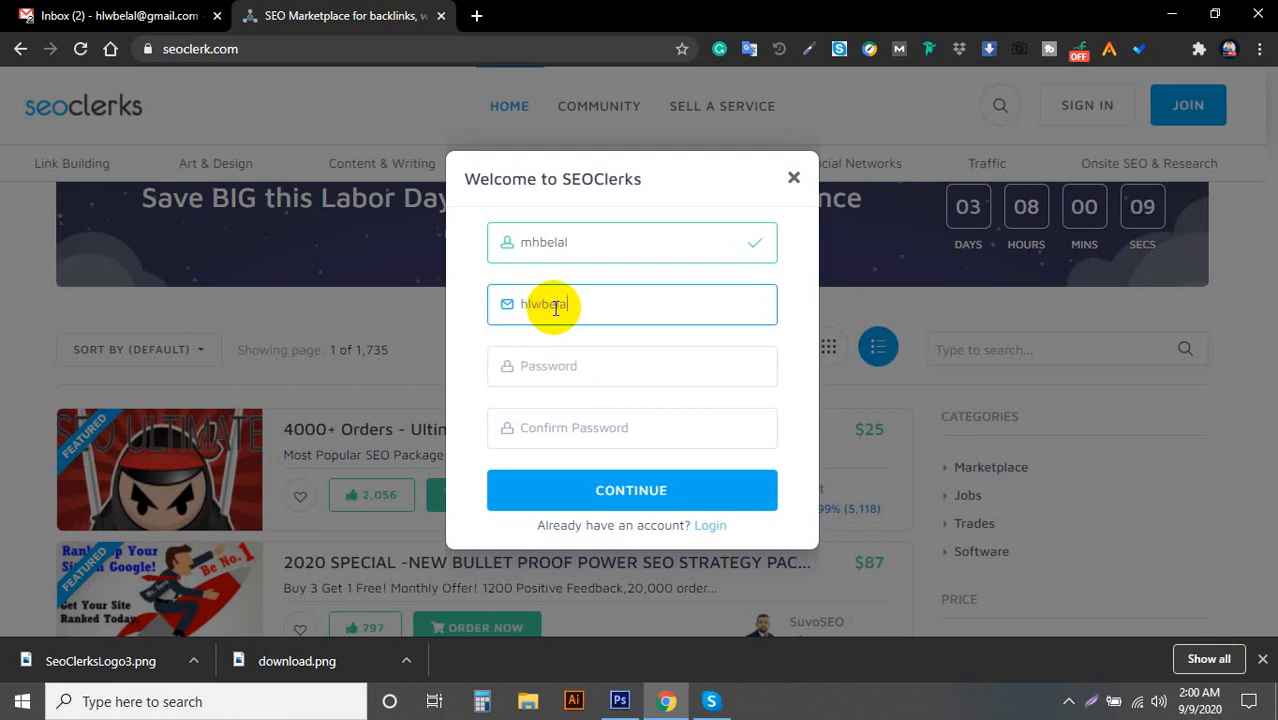
click(574, 364)
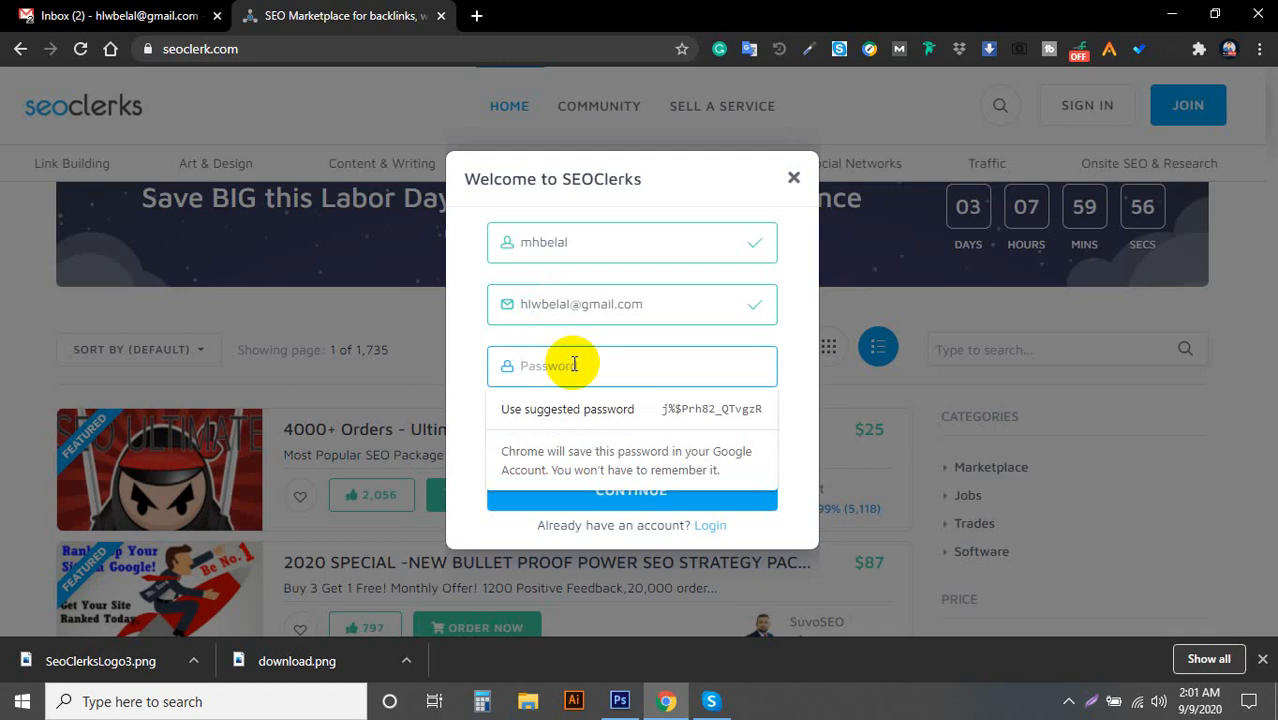
text(•••••••••••••)
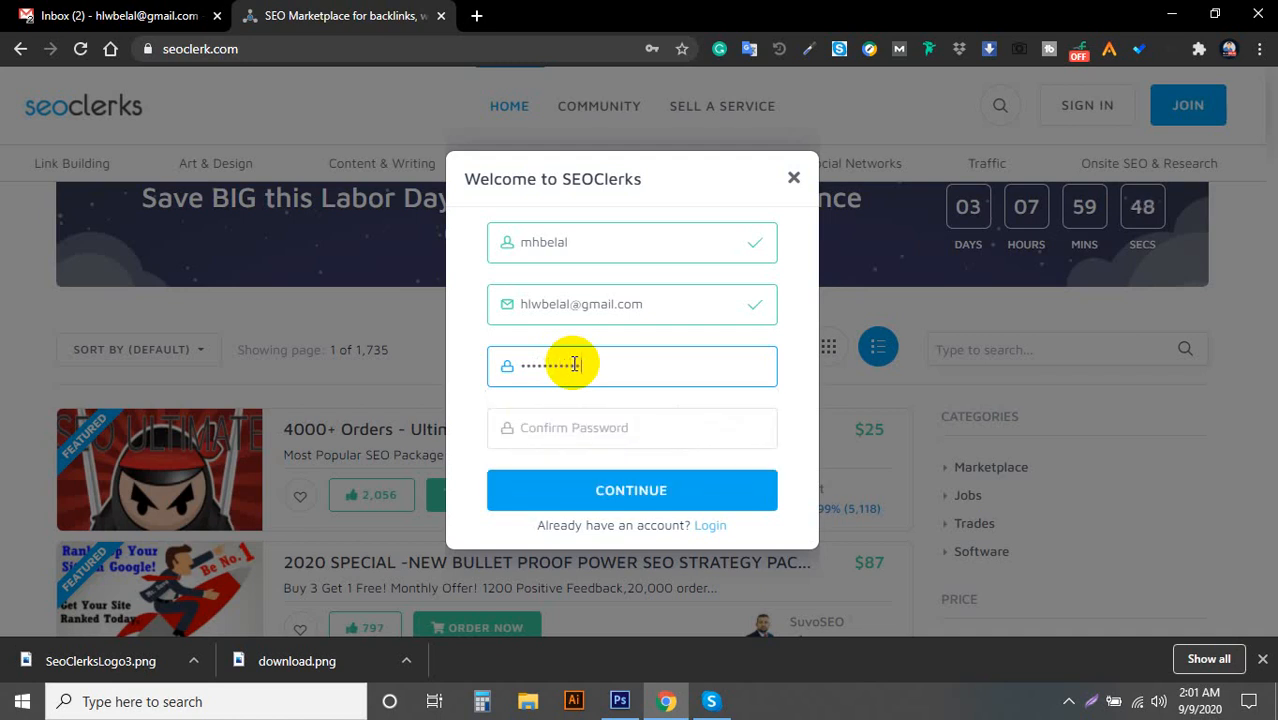
text(••)
click(563, 420)
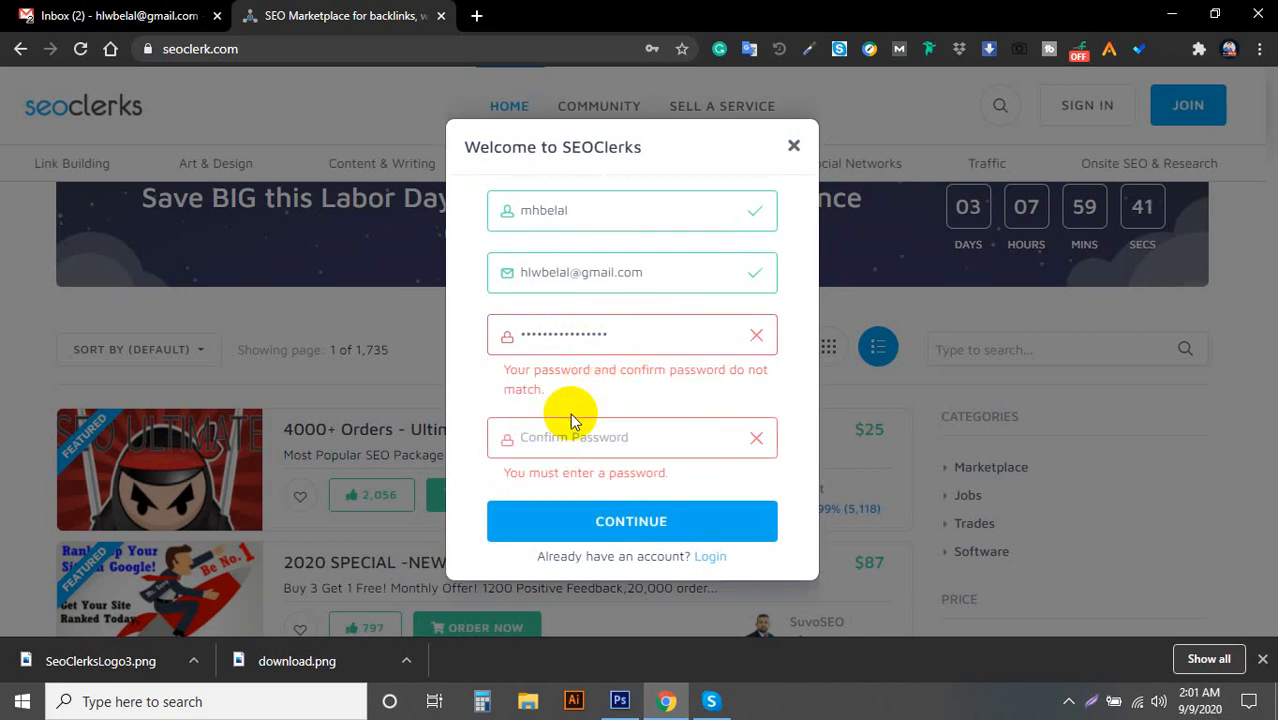
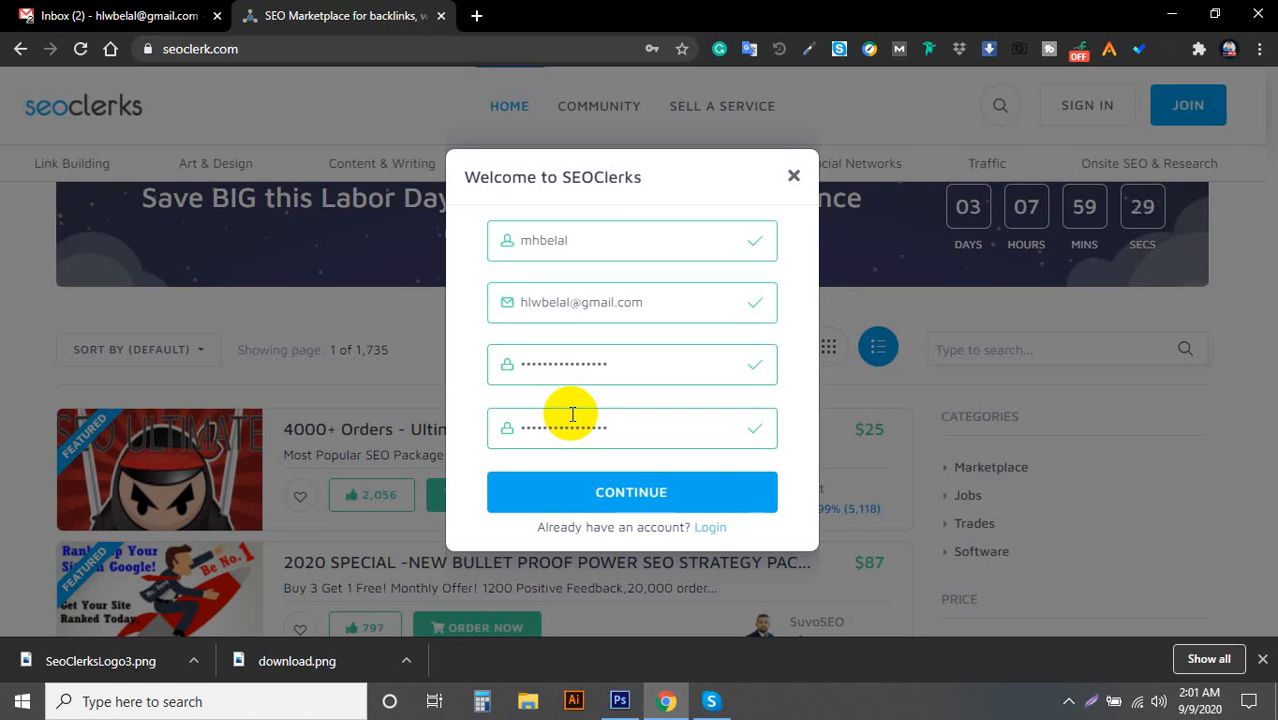
click(617, 497)
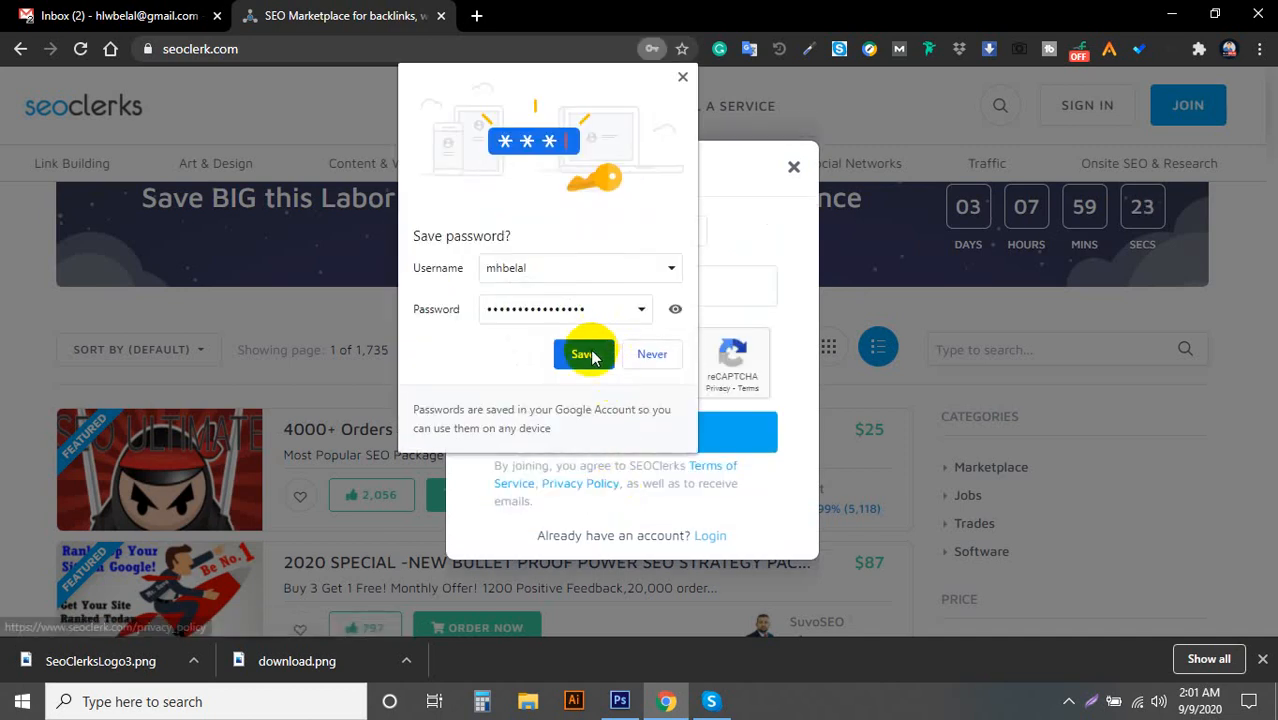
Save the password in Chrome, tick the reCAPTCHA box, and set the account type to Seller.
click(585, 354)
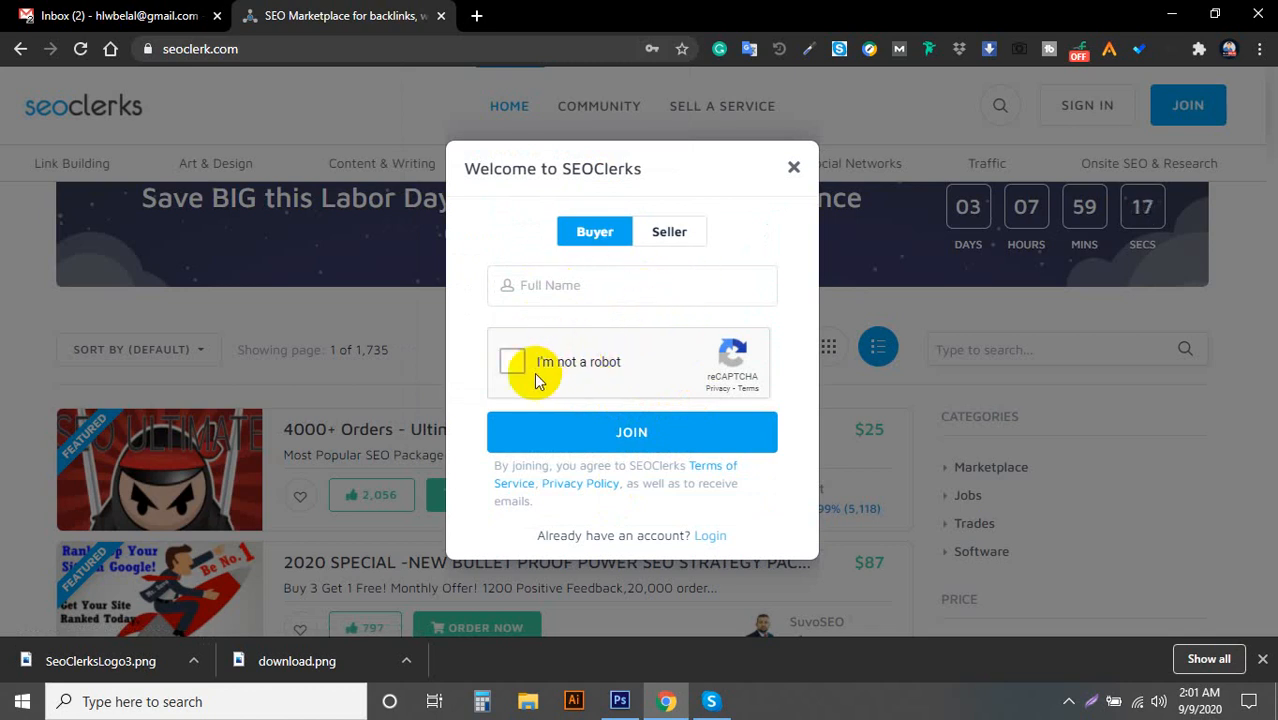
click(510, 364)
click(555, 284)
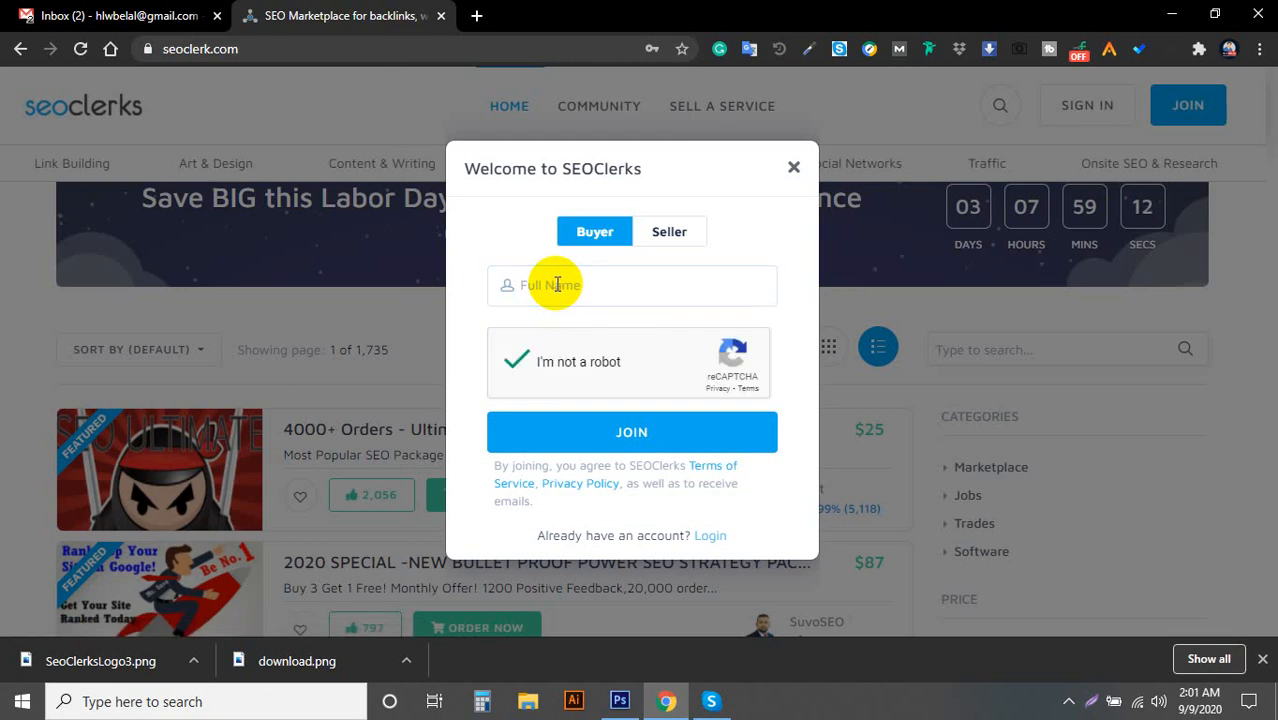
click(667, 231)
click(591, 236)
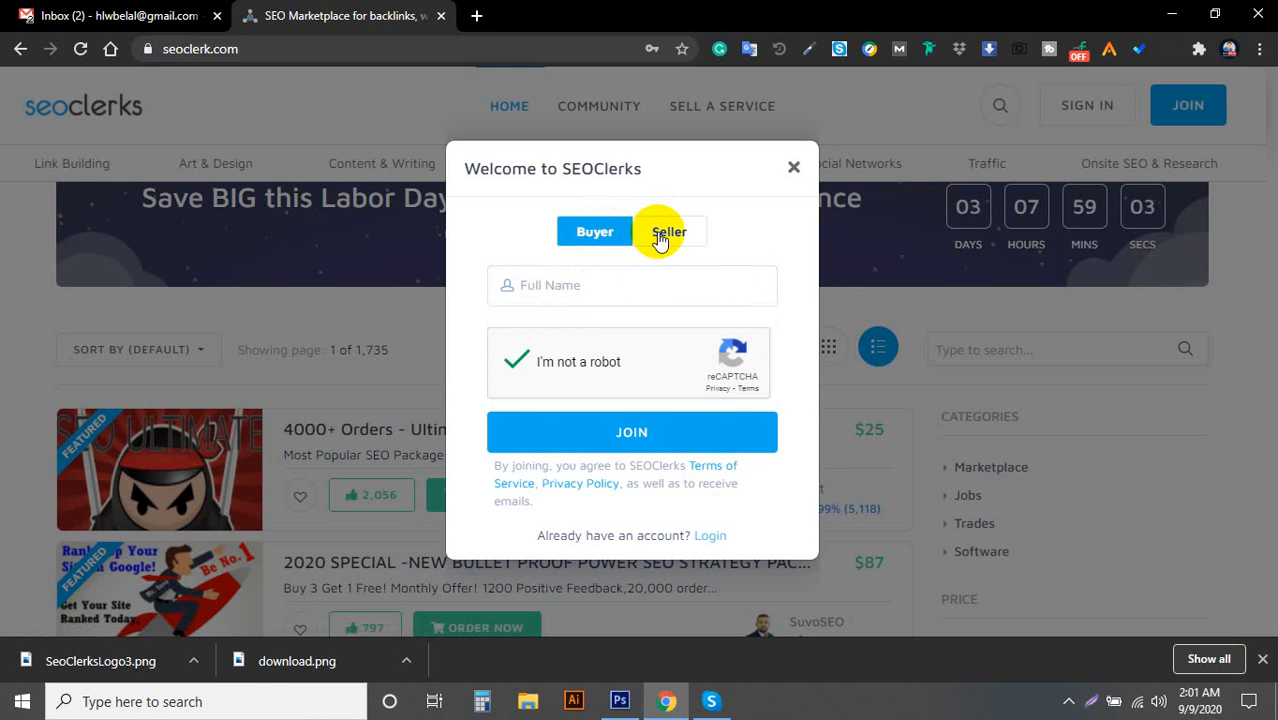
click(659, 234)
click(542, 256)
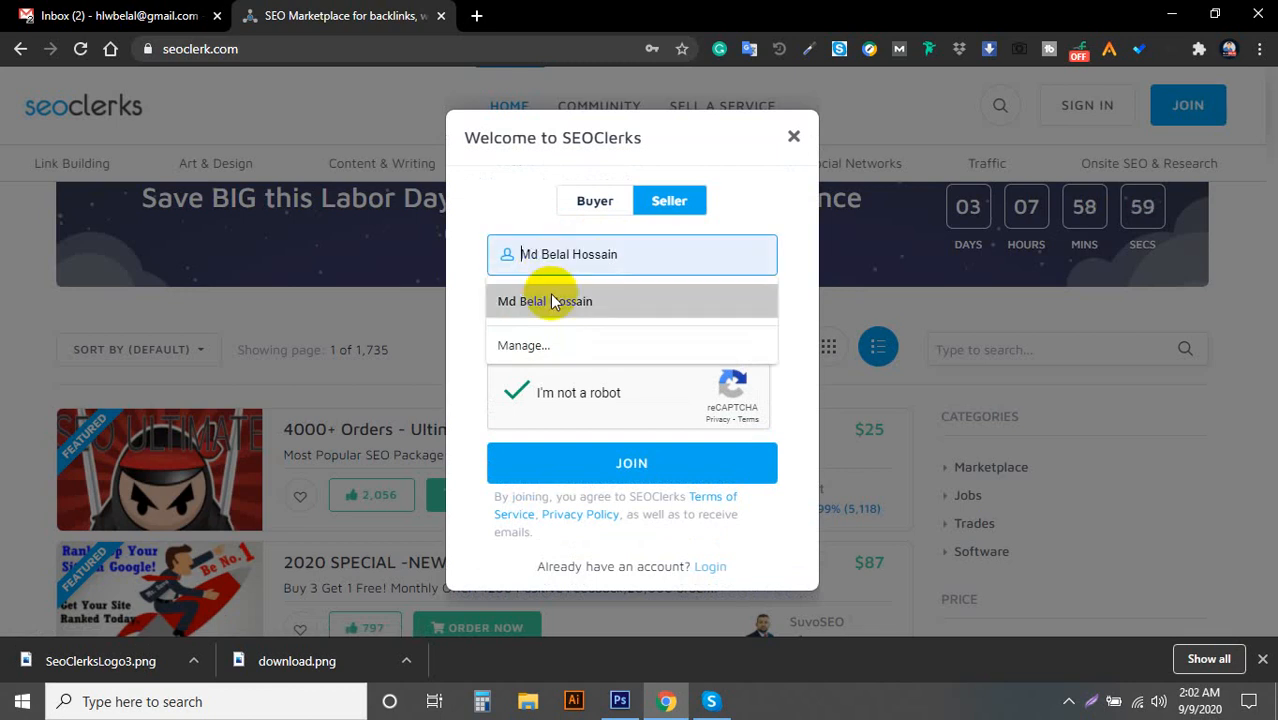
Fill the full name from the saved suggestion and add GraphicsDesign as the first skill tag.
click(552, 301)
click(550, 305)
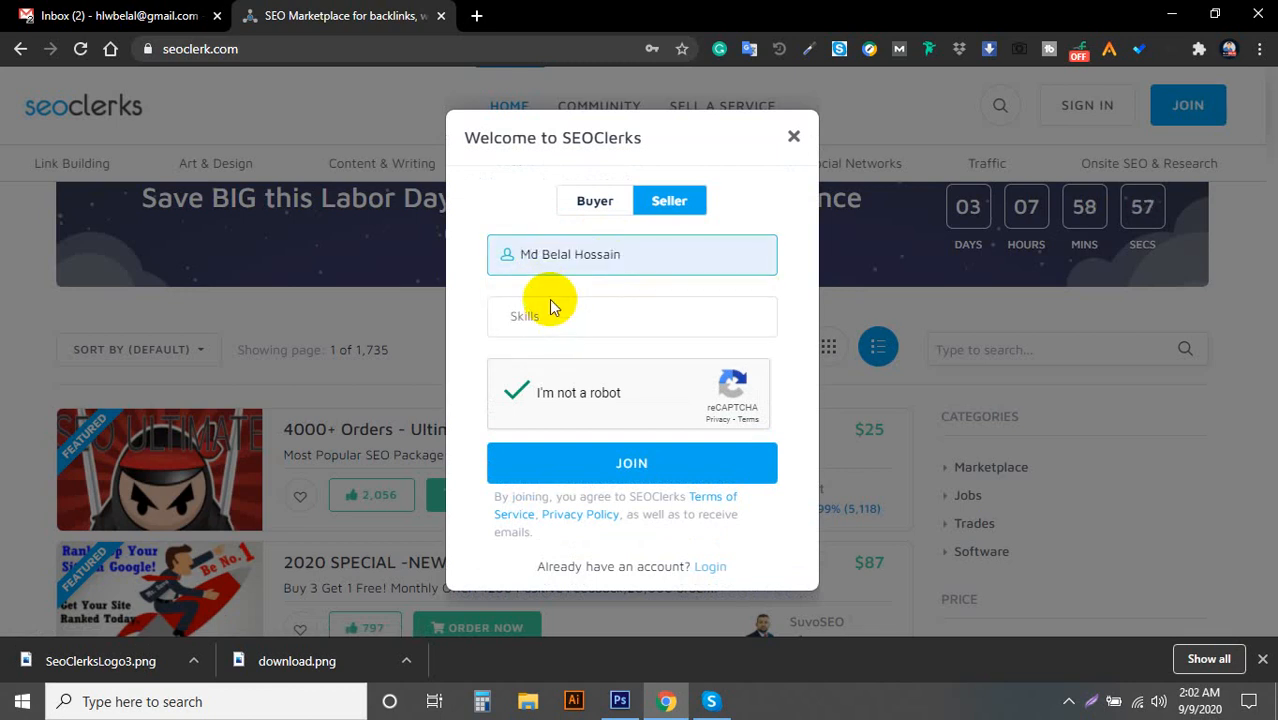
text(Graphics)
key(Return)
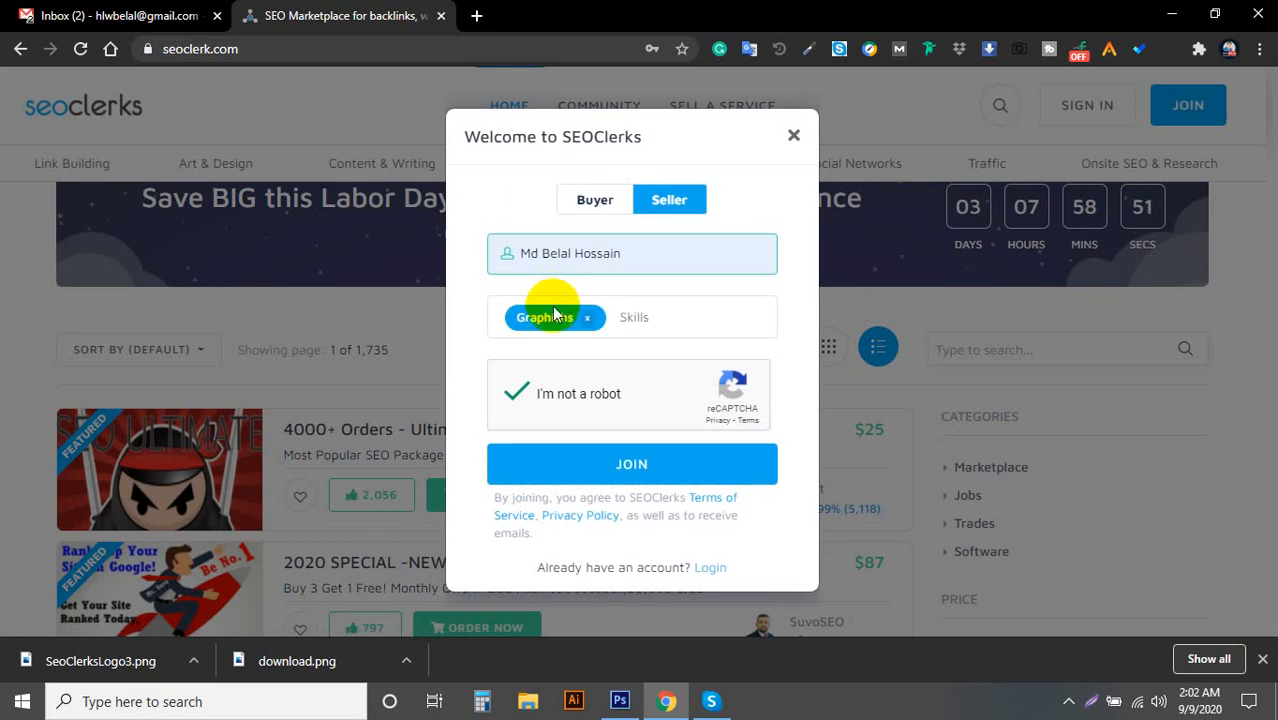
click(588, 318)
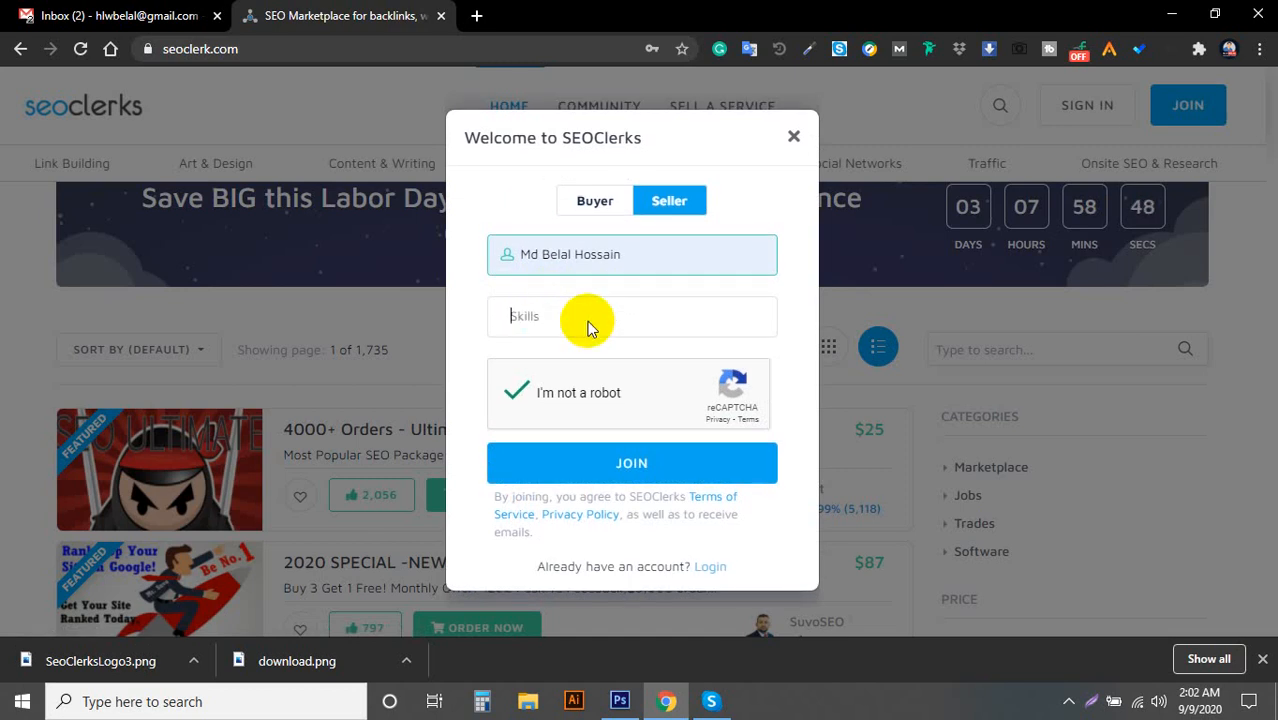
text(Graphics)
key(Return)
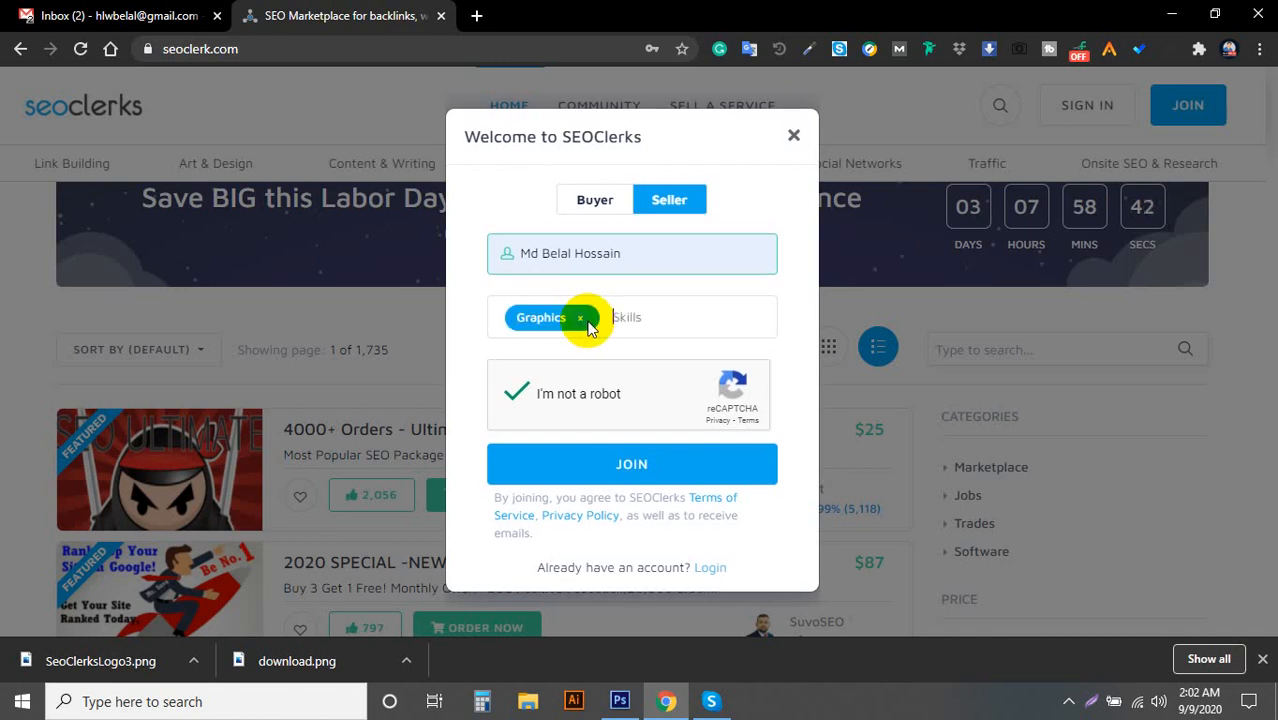
click(581, 318)
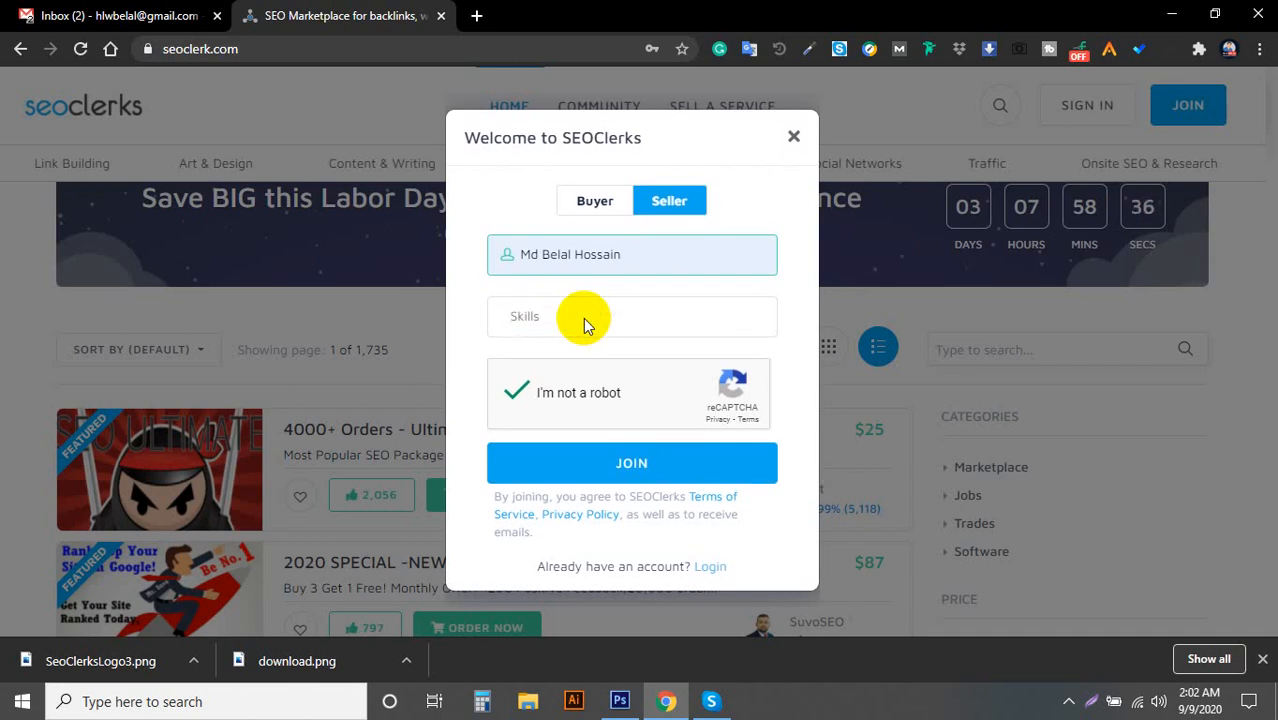
text(GraphicsDesign)
key(Return)
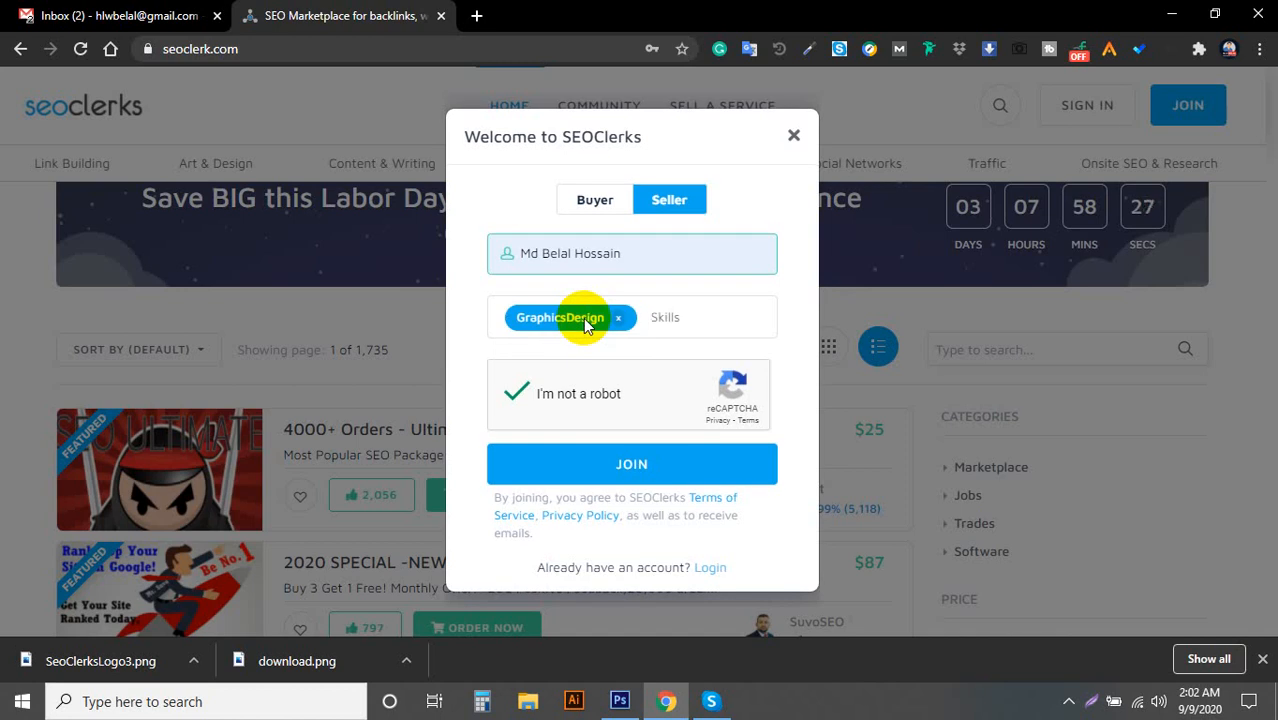
Add DigitalMarketing as the second skill tag and re-tick the expired reCAPTCHA.
text(Digital)
key(Return)
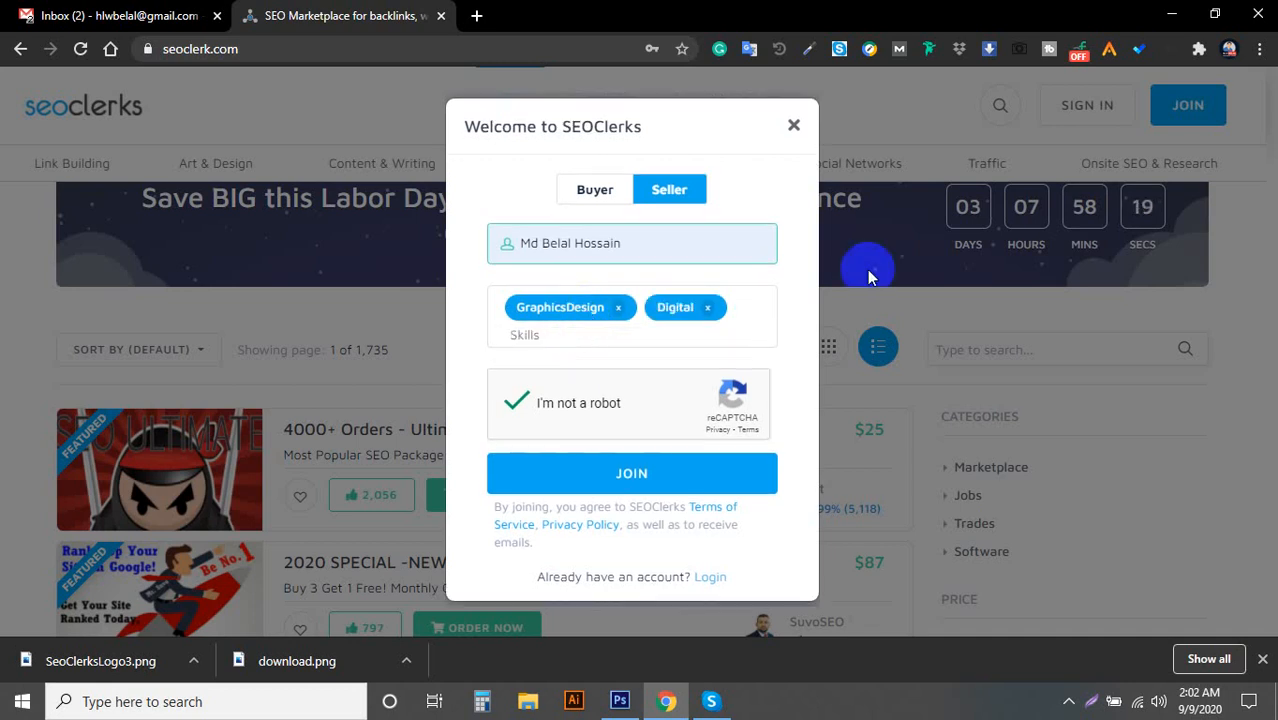
click(708, 313)
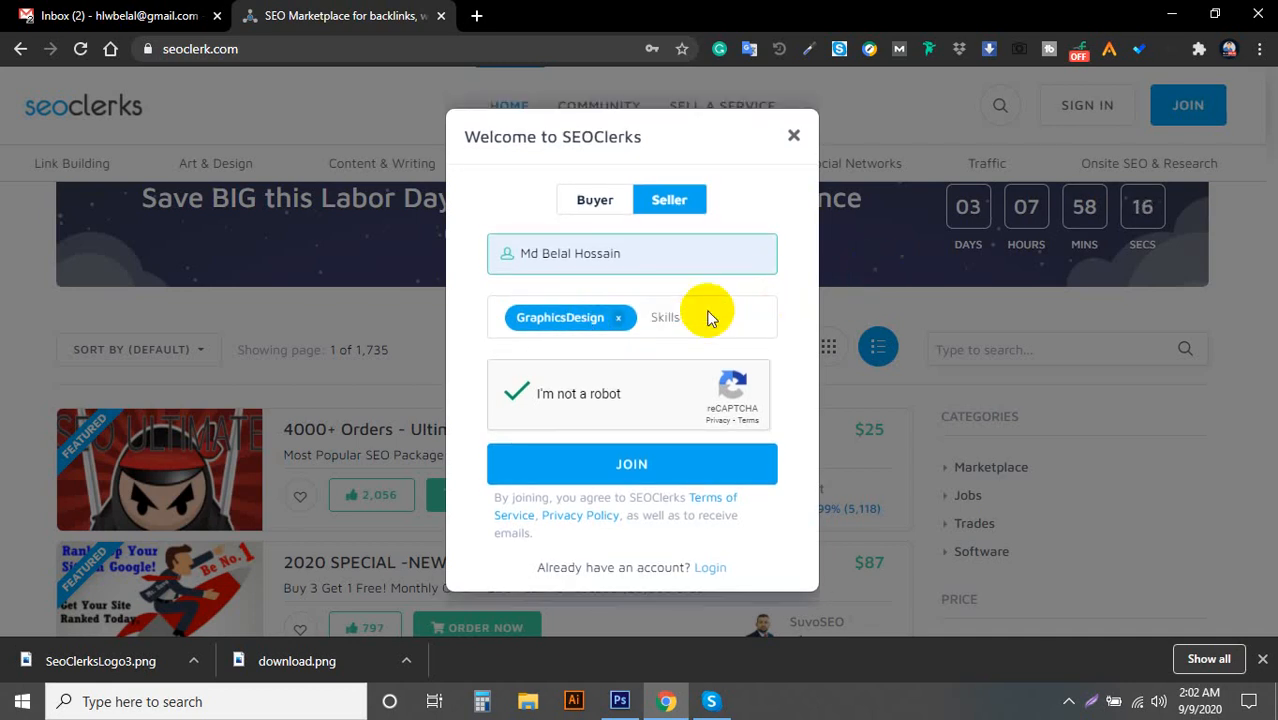
text(DigitalMarke)
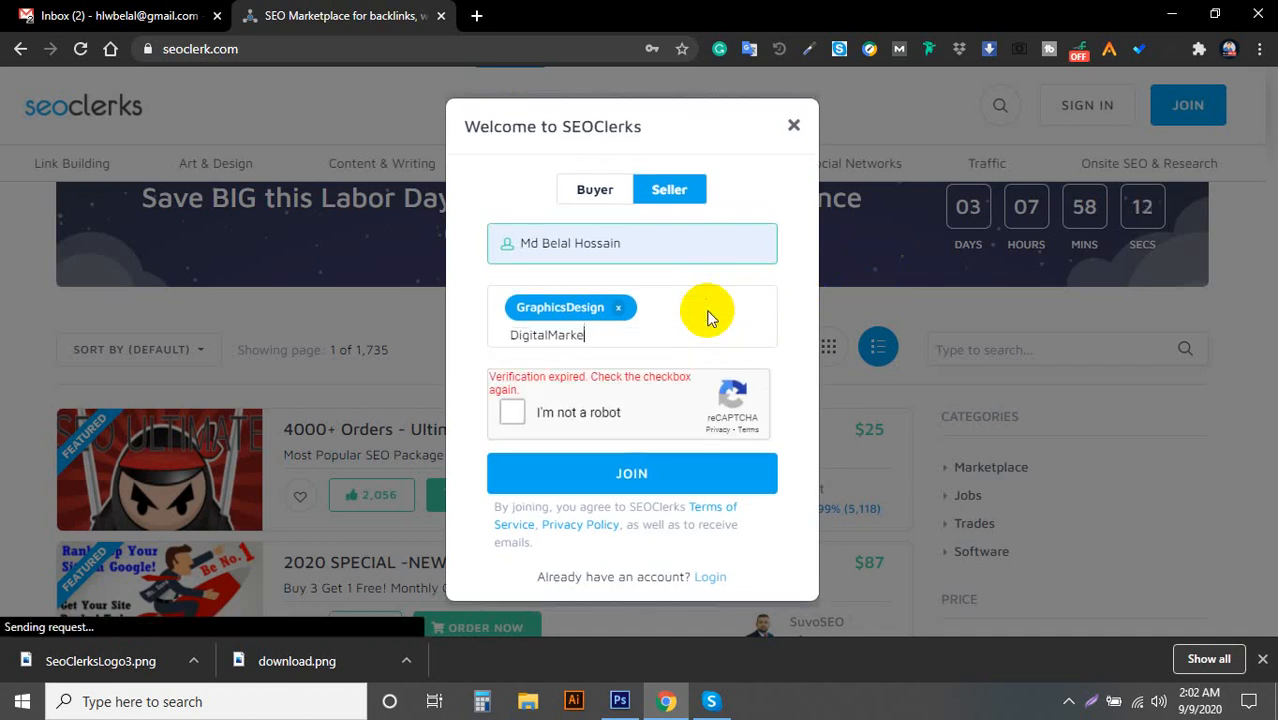
key(Return)
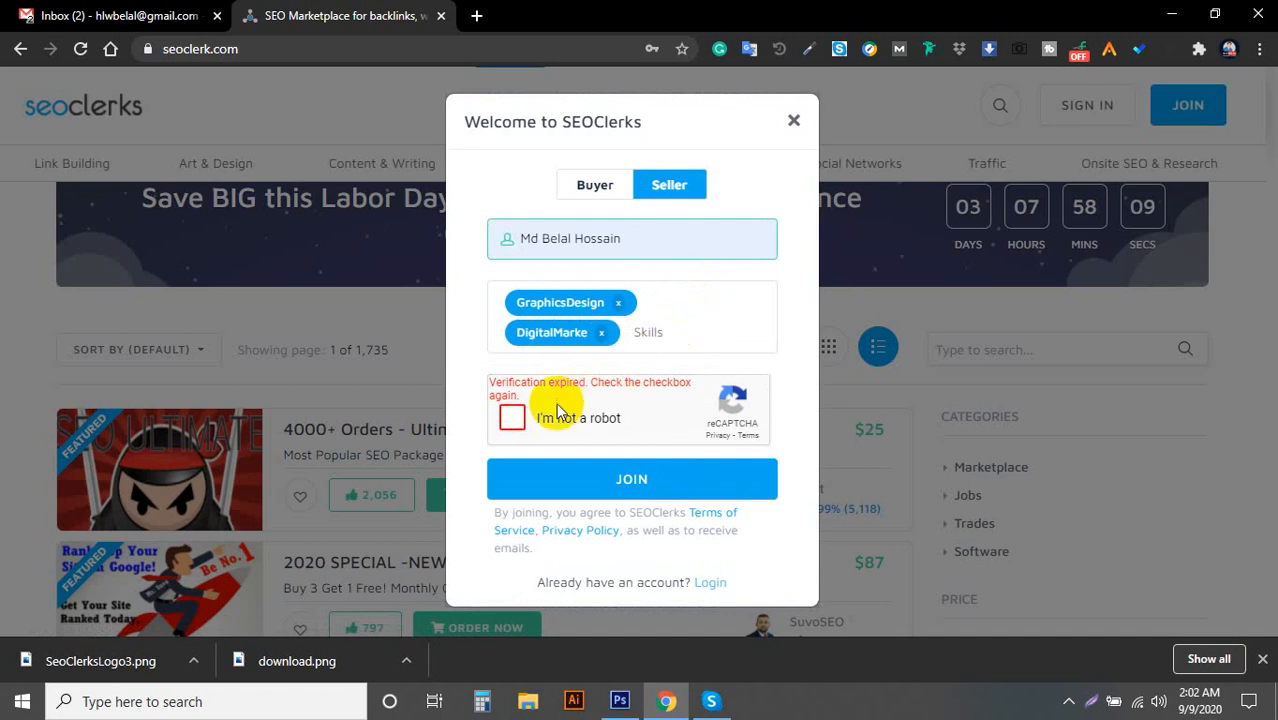
click(512, 417)
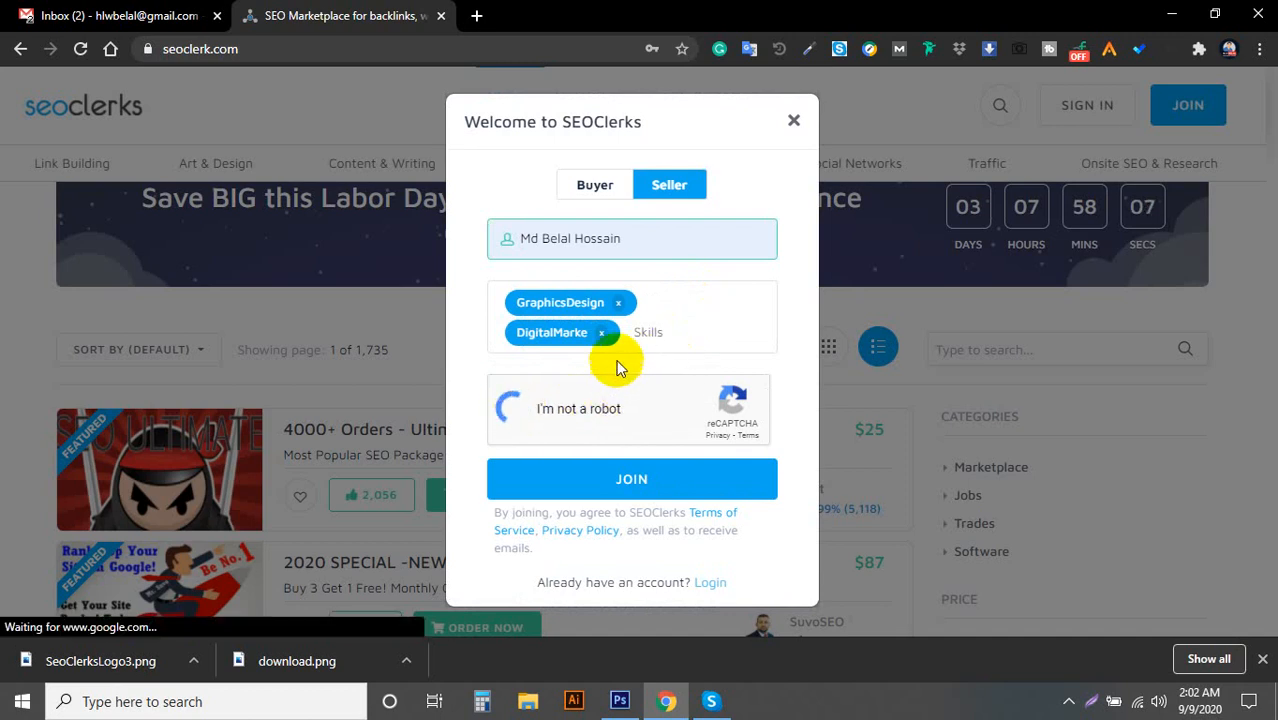
click(601, 333)
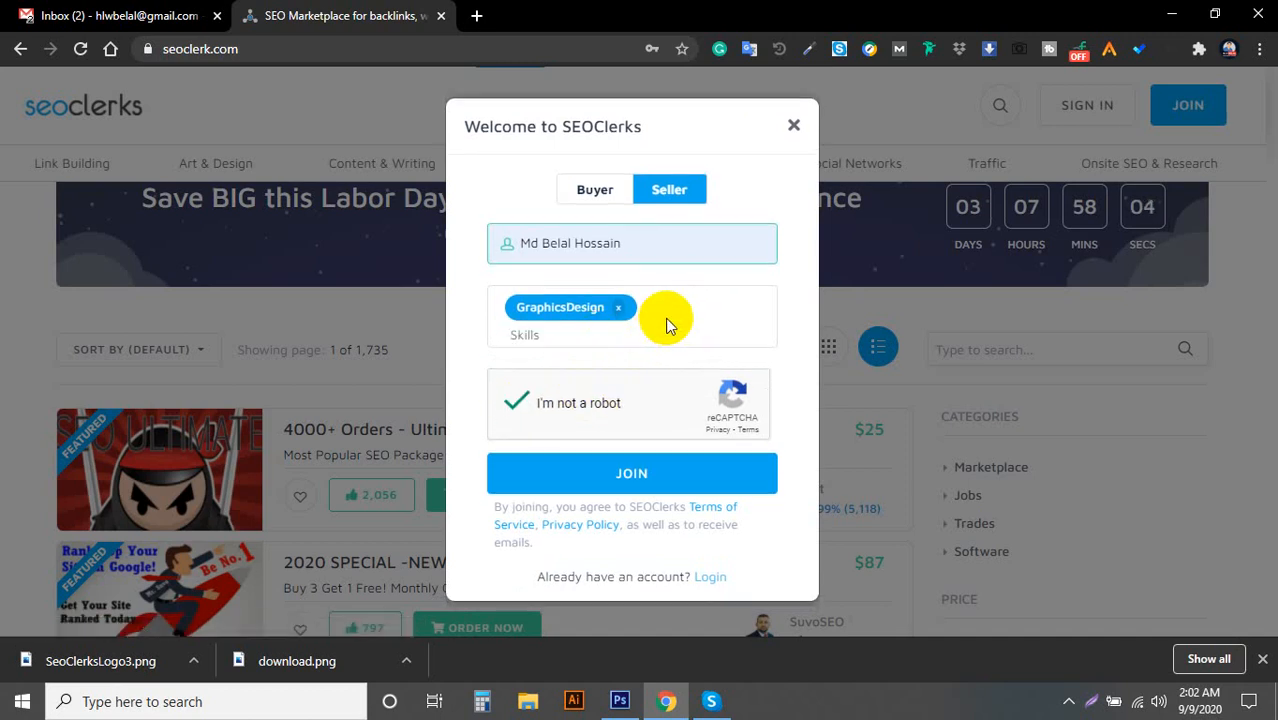
click(666, 318)
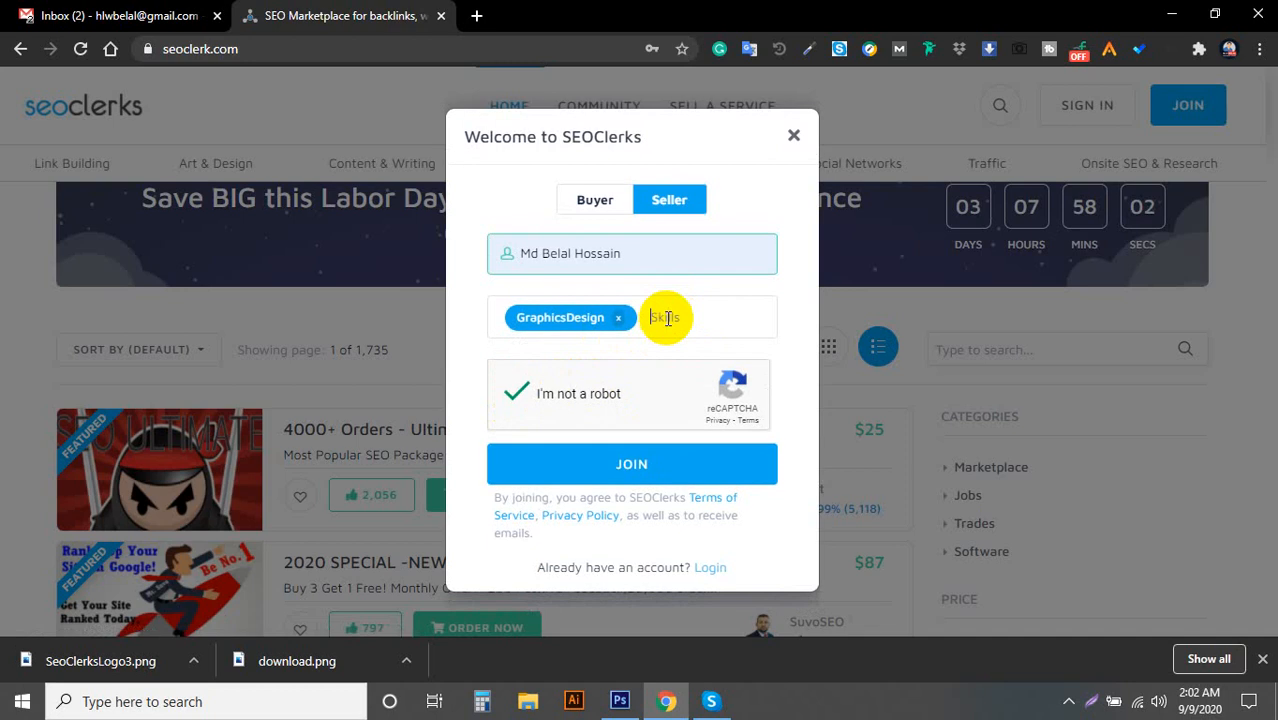
text(DigitalMa)
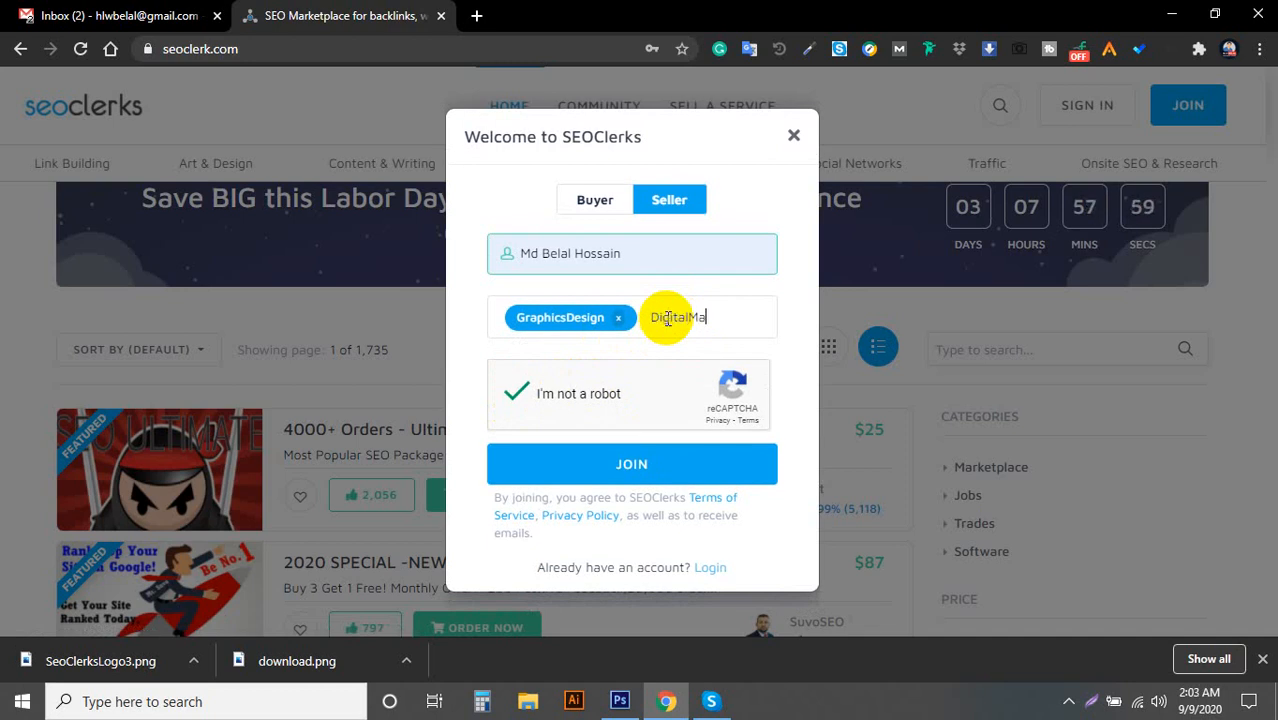
text(rketing)
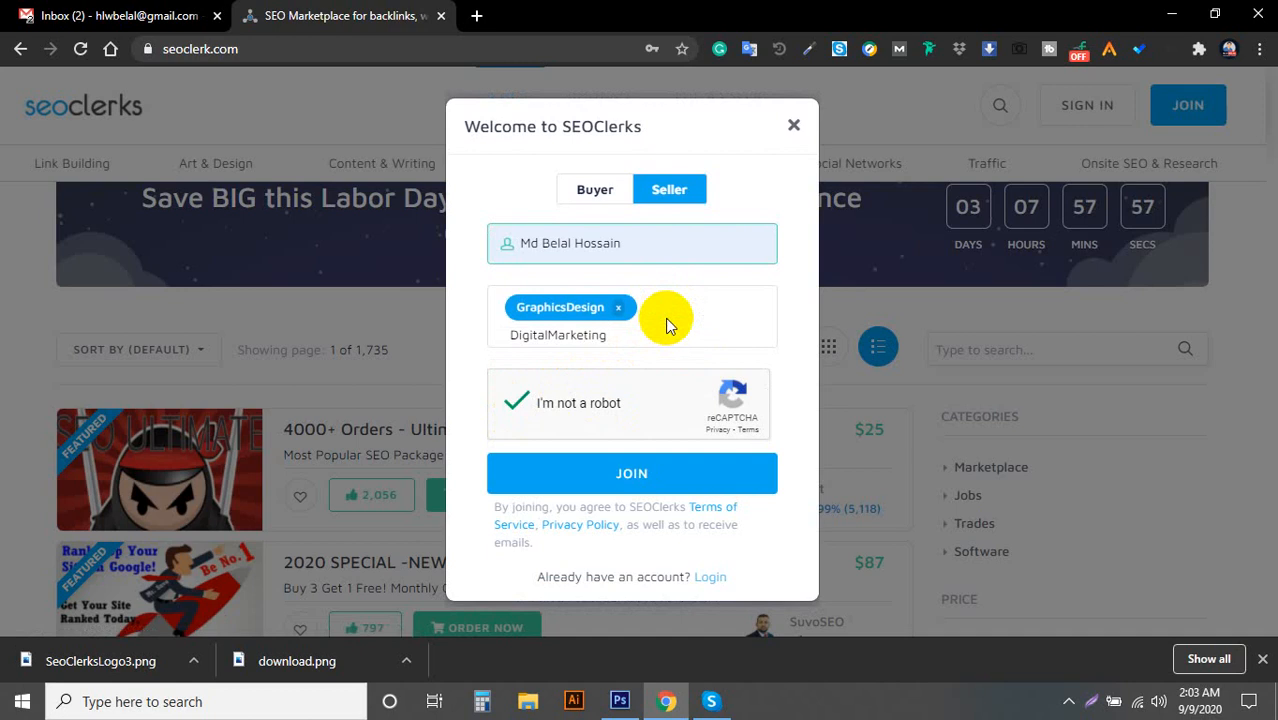
key(Return)
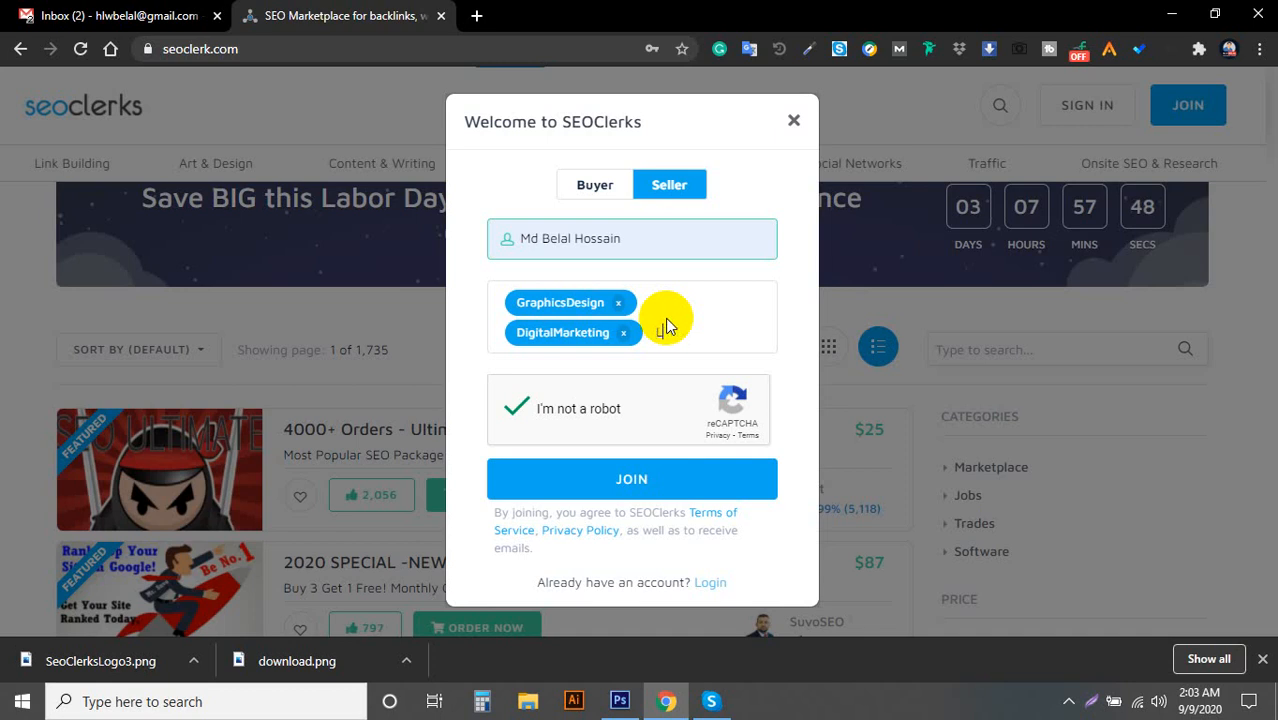
Add LogoDesign, Banner, Poster and Flyer as skill tags.
text(LogoDesign)
key(Return)
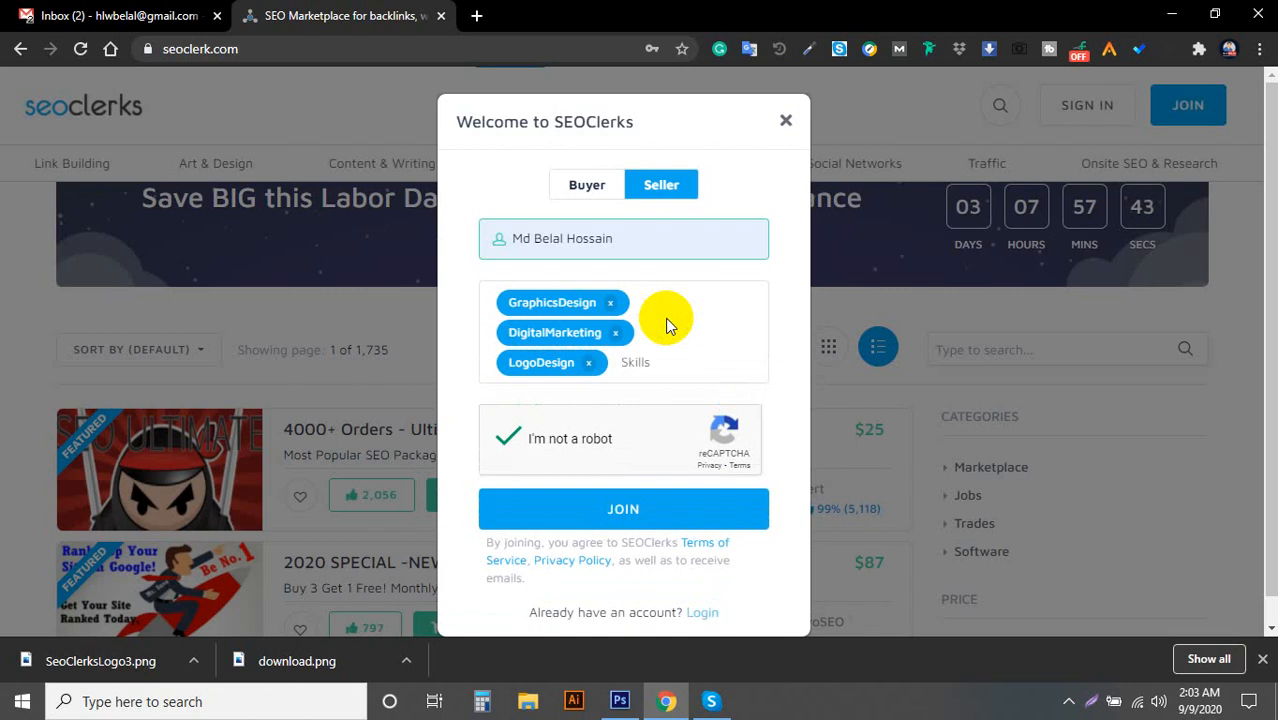
text(Banner)
key(Return)
text(D)
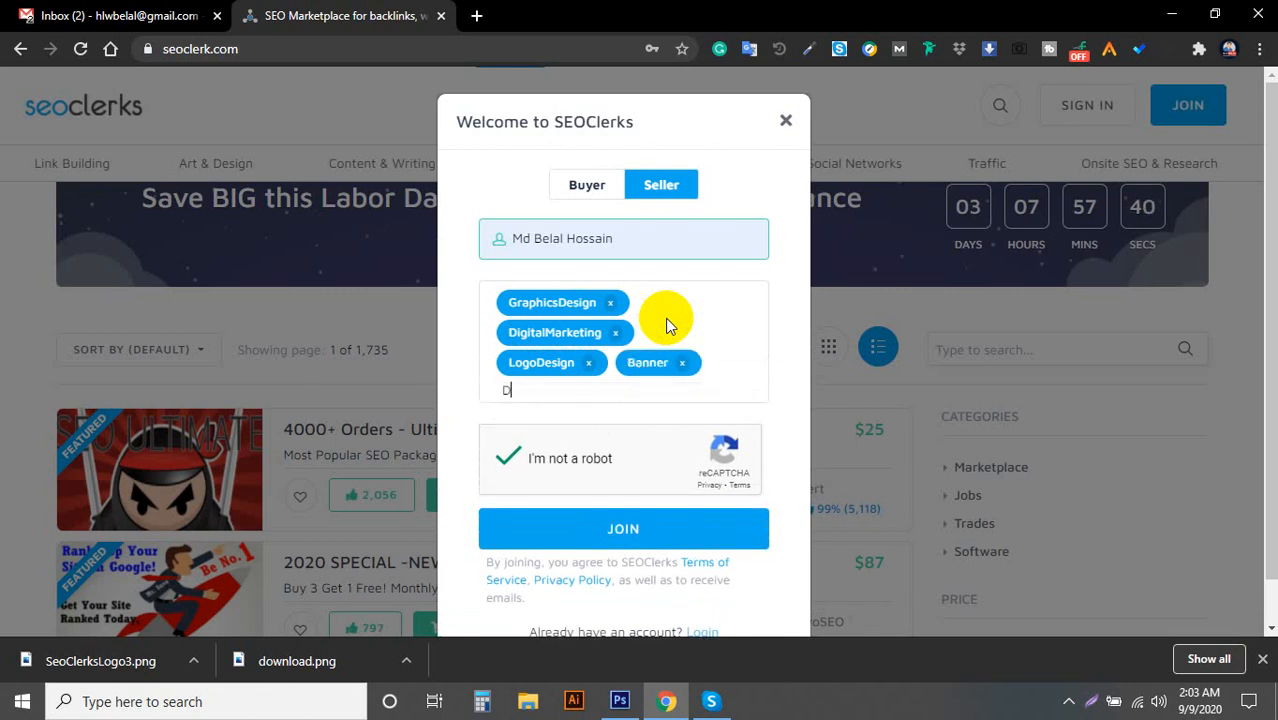
key(BackSpace)
text(Poster)
key(Return)
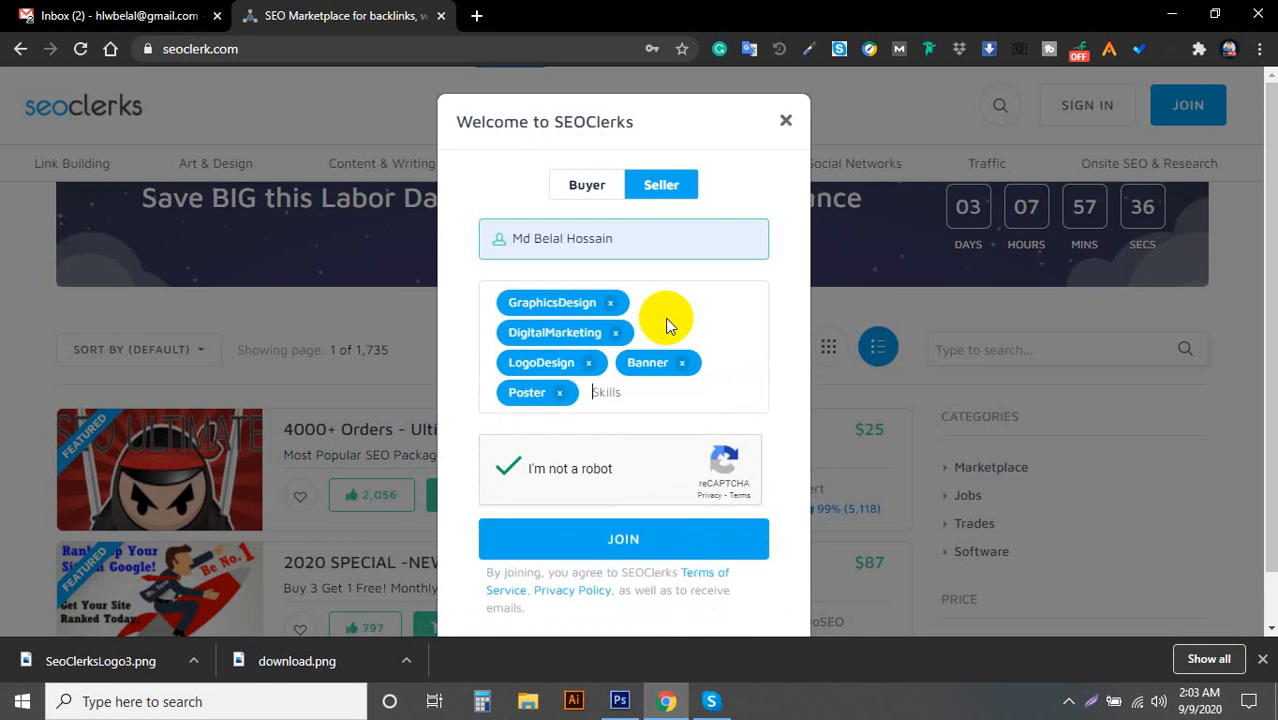
text(Flyer)
key(Return)
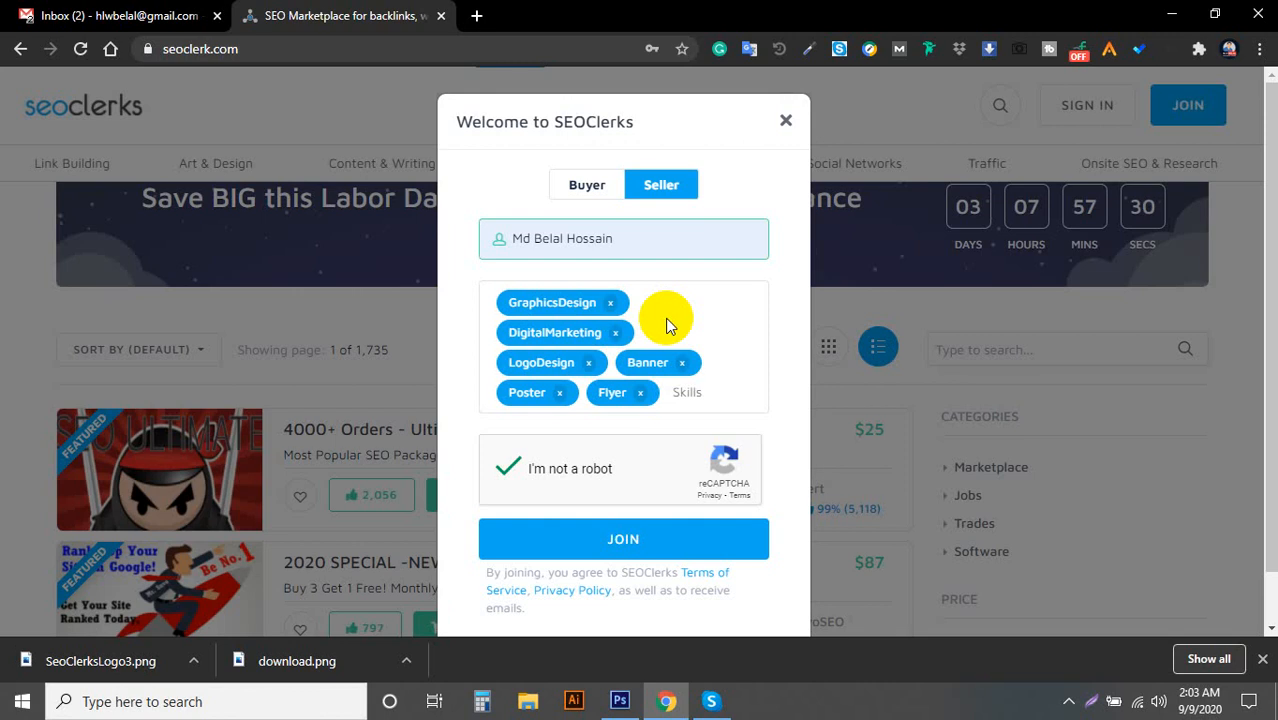
Try adding ImageEditing and Retouching as skills, then re-tick the expired reCAPTCHA.
text(ImageEdi)
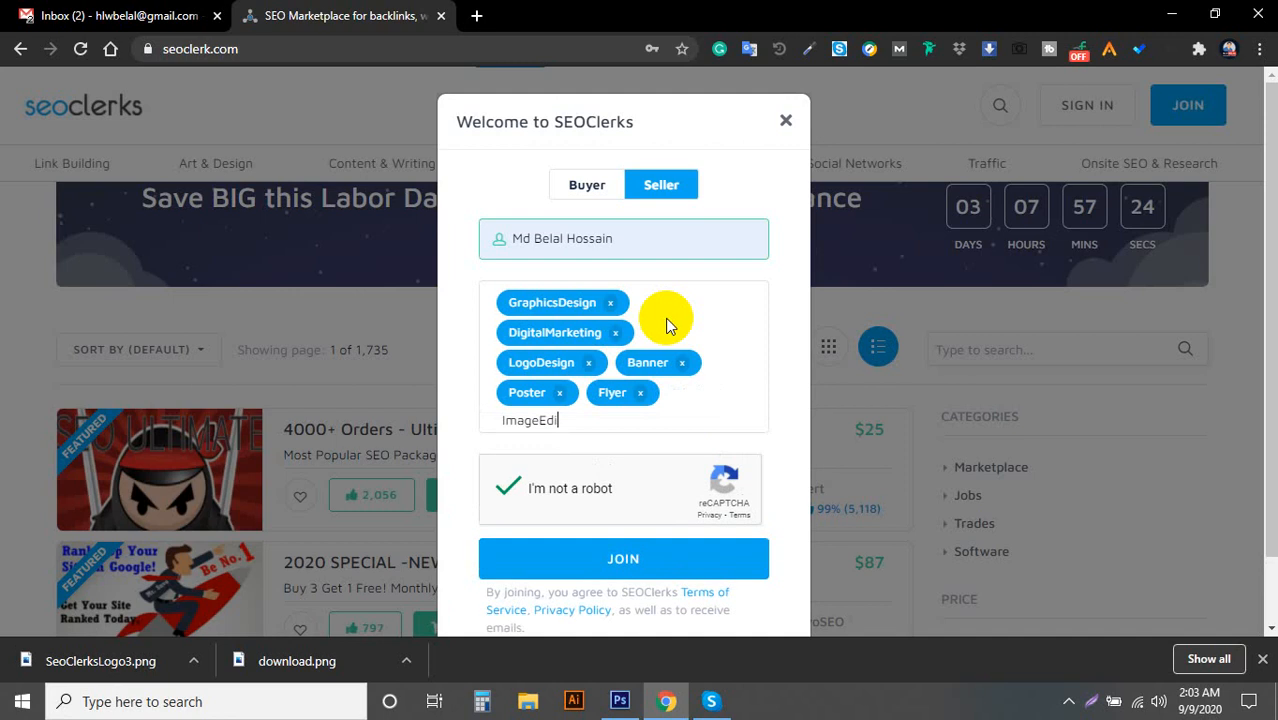
text(ting)
key(Return)
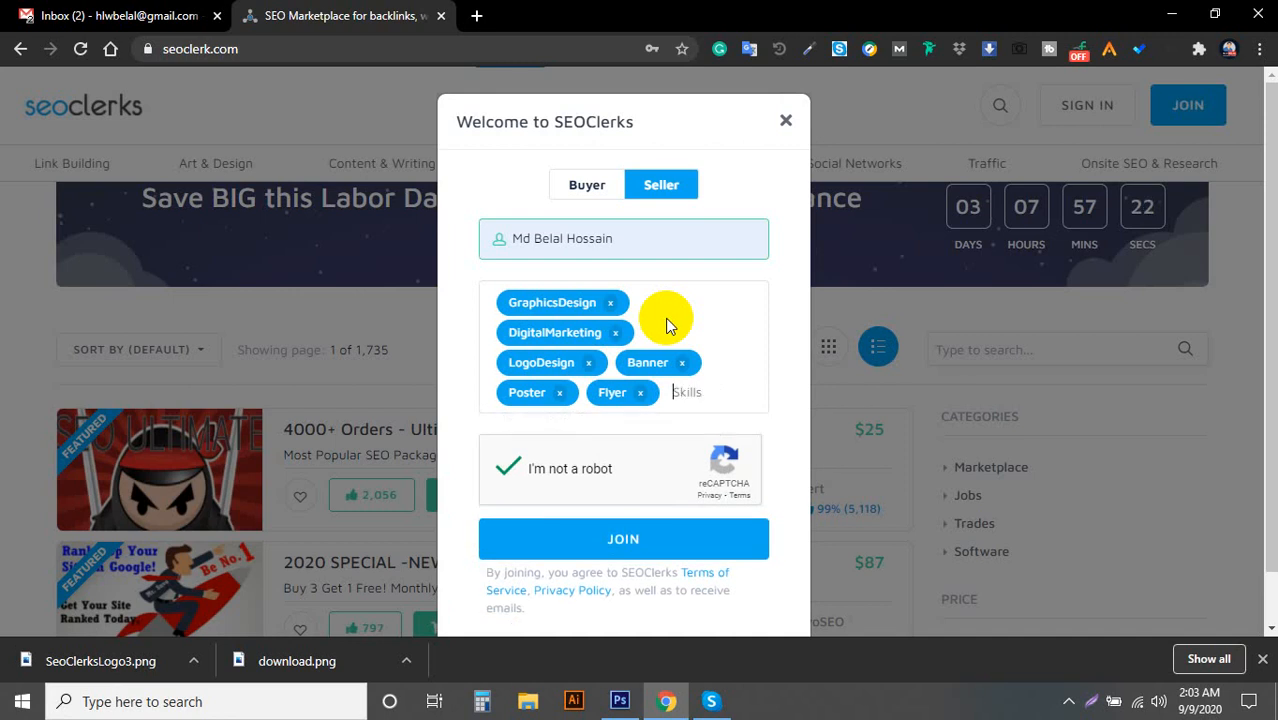
text(Retouching)
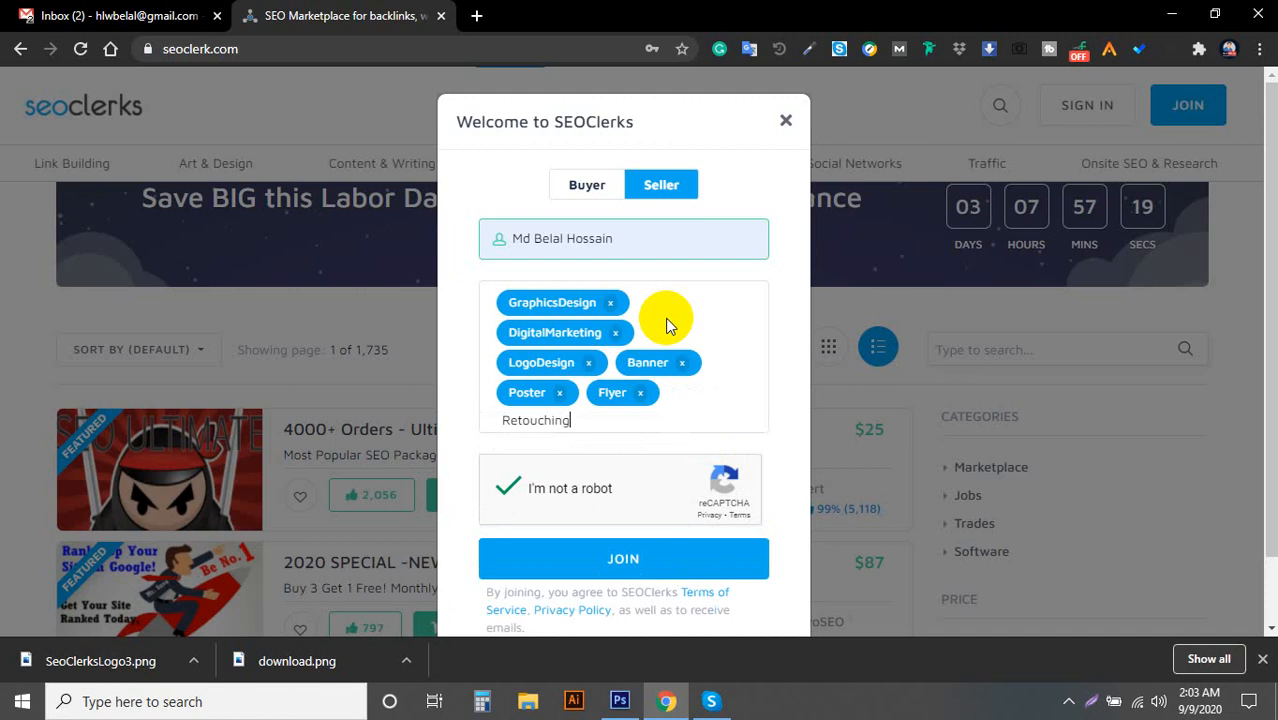
key(Return)
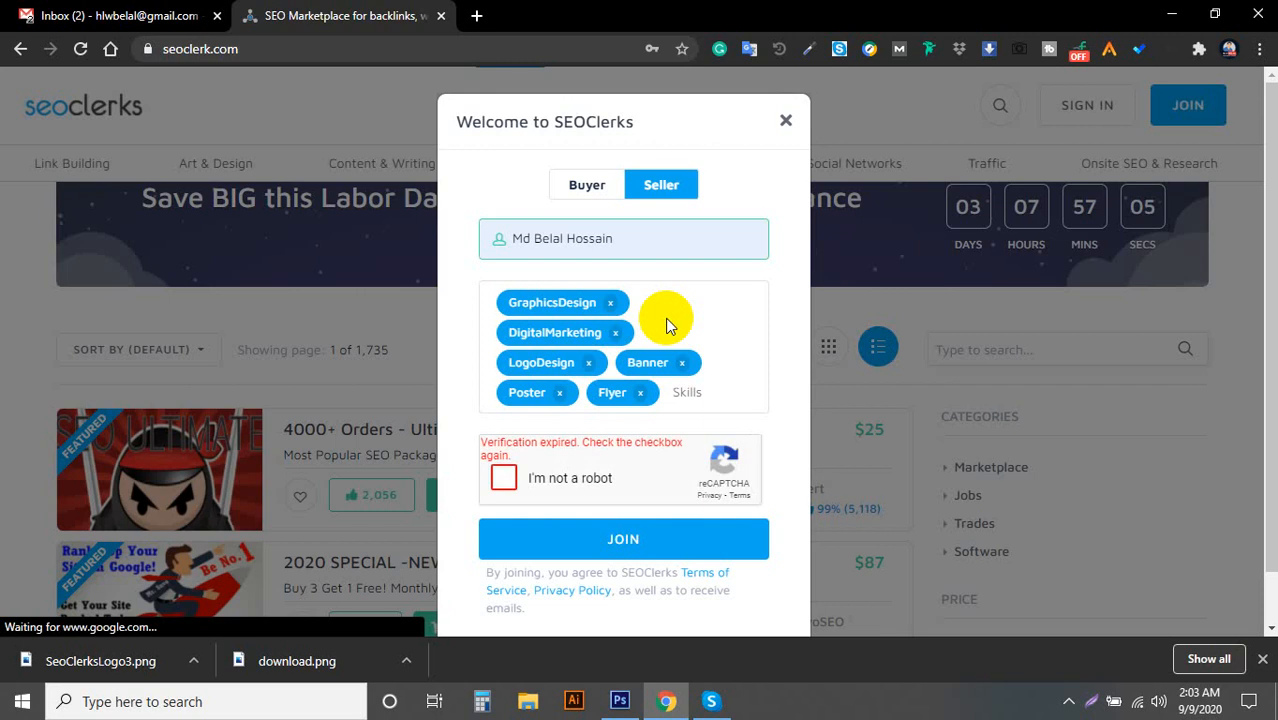
click(503, 477)
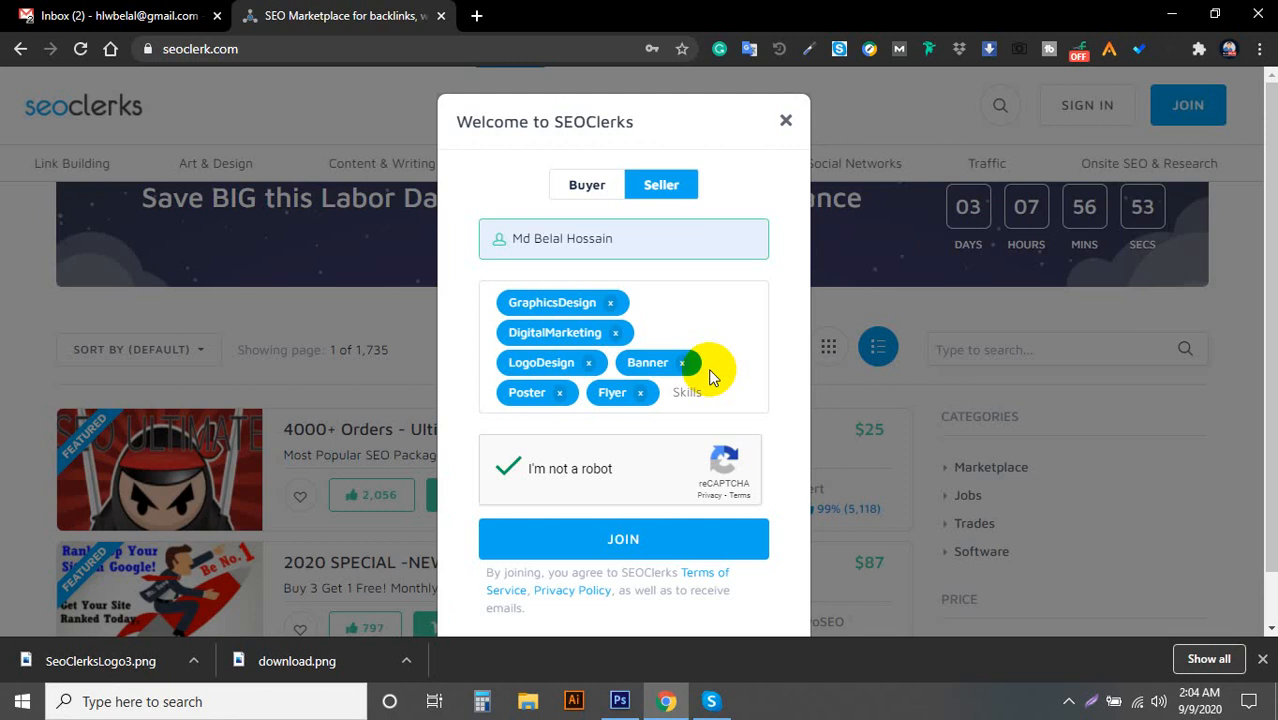
Submit the seller sign-up, then open the new account's profile from the avatar menu.
click(651, 540)
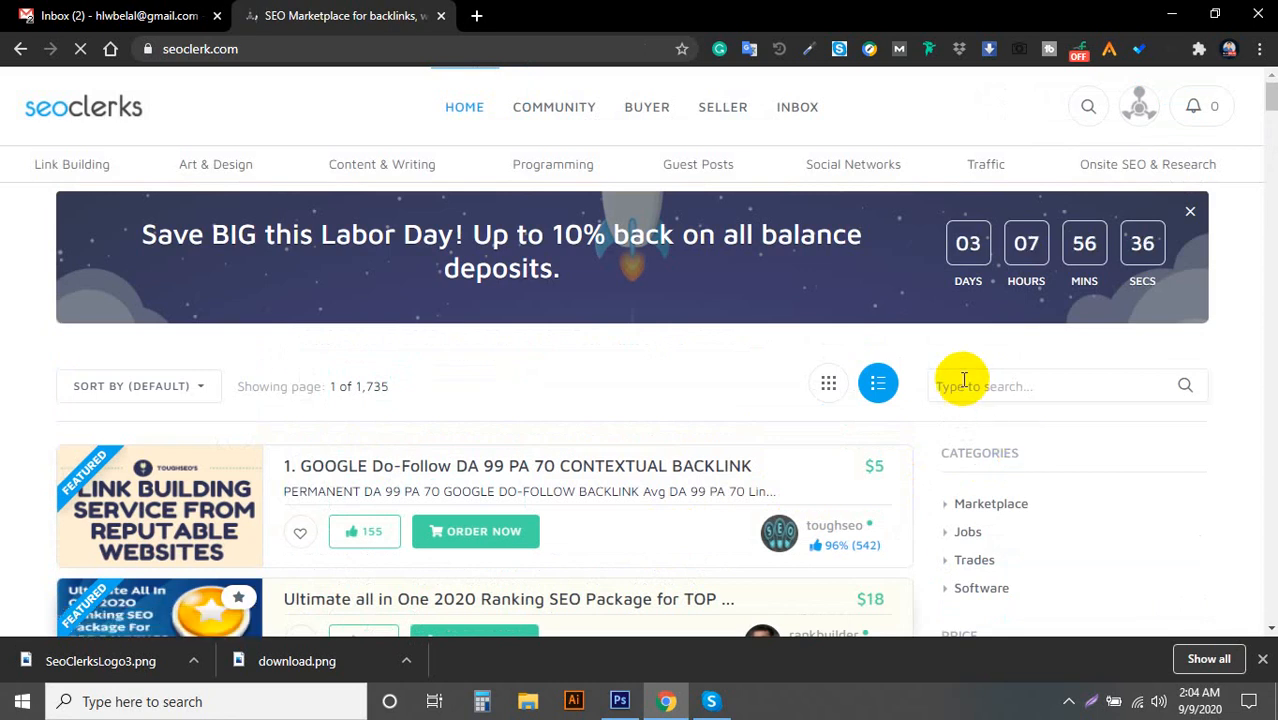
scroll(961, 380, down, 2)
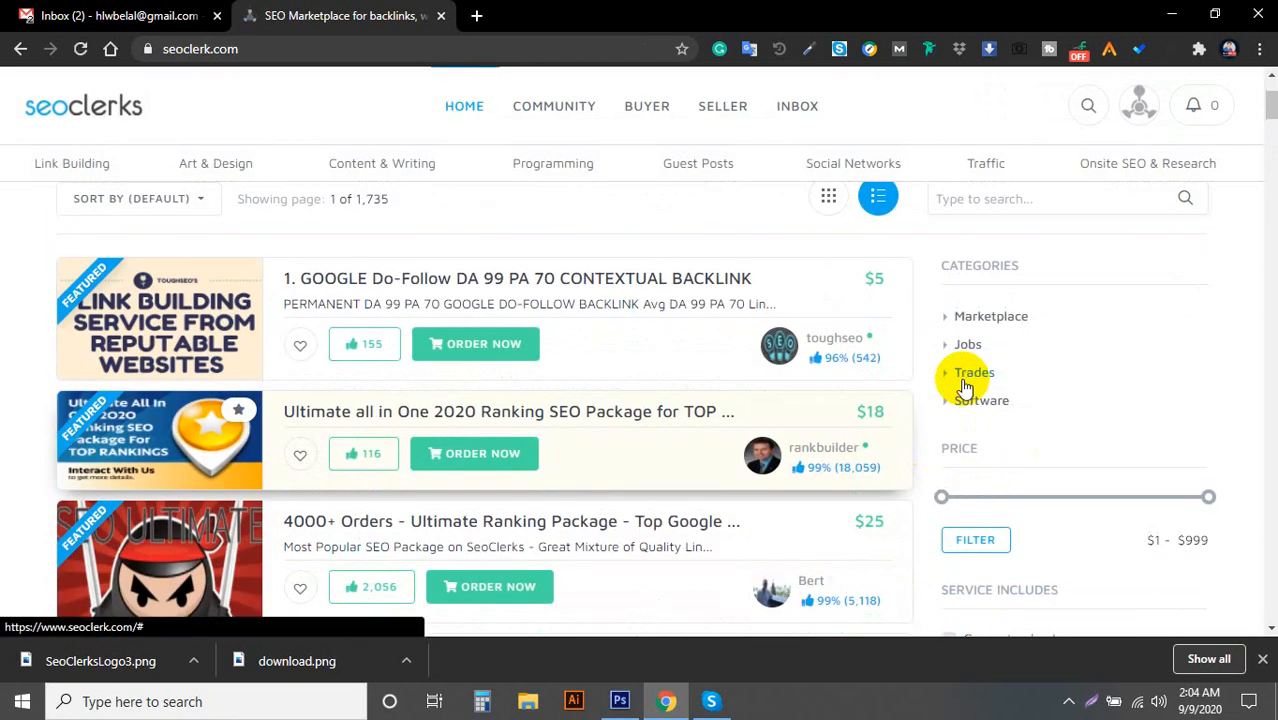
scroll(965, 386, up, 1)
scroll(965, 386, up, 1)
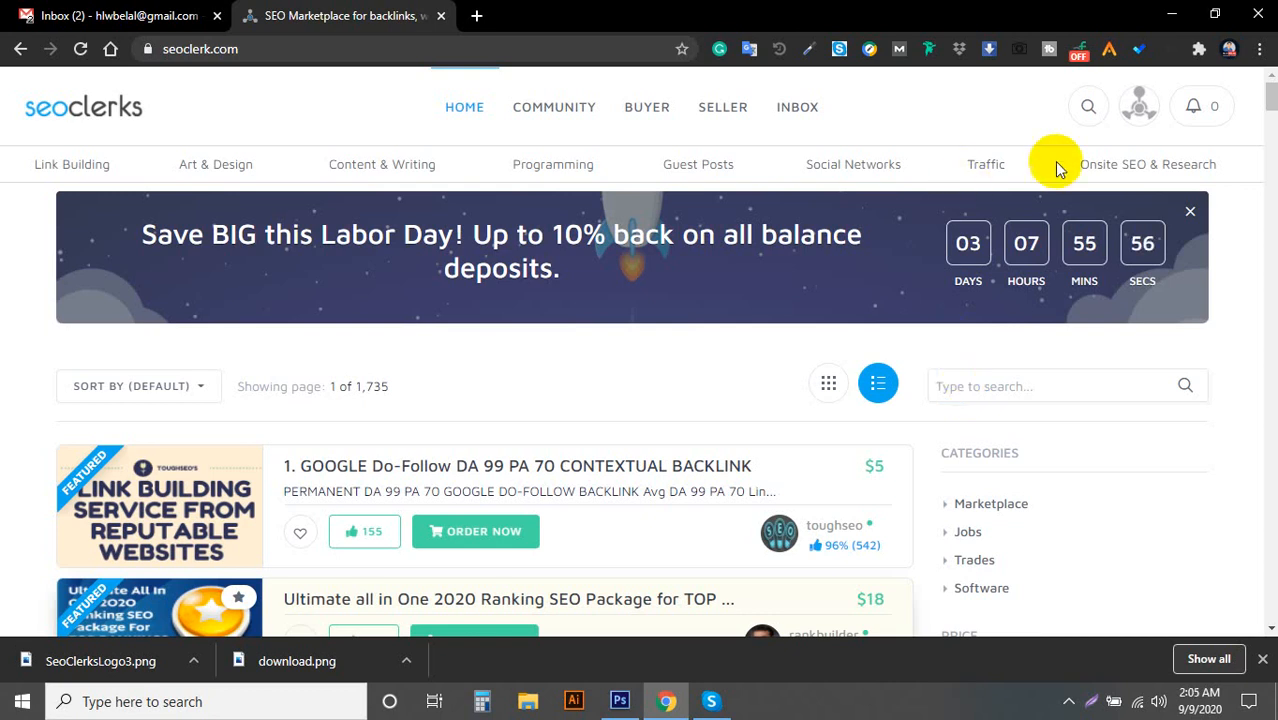
click(1137, 107)
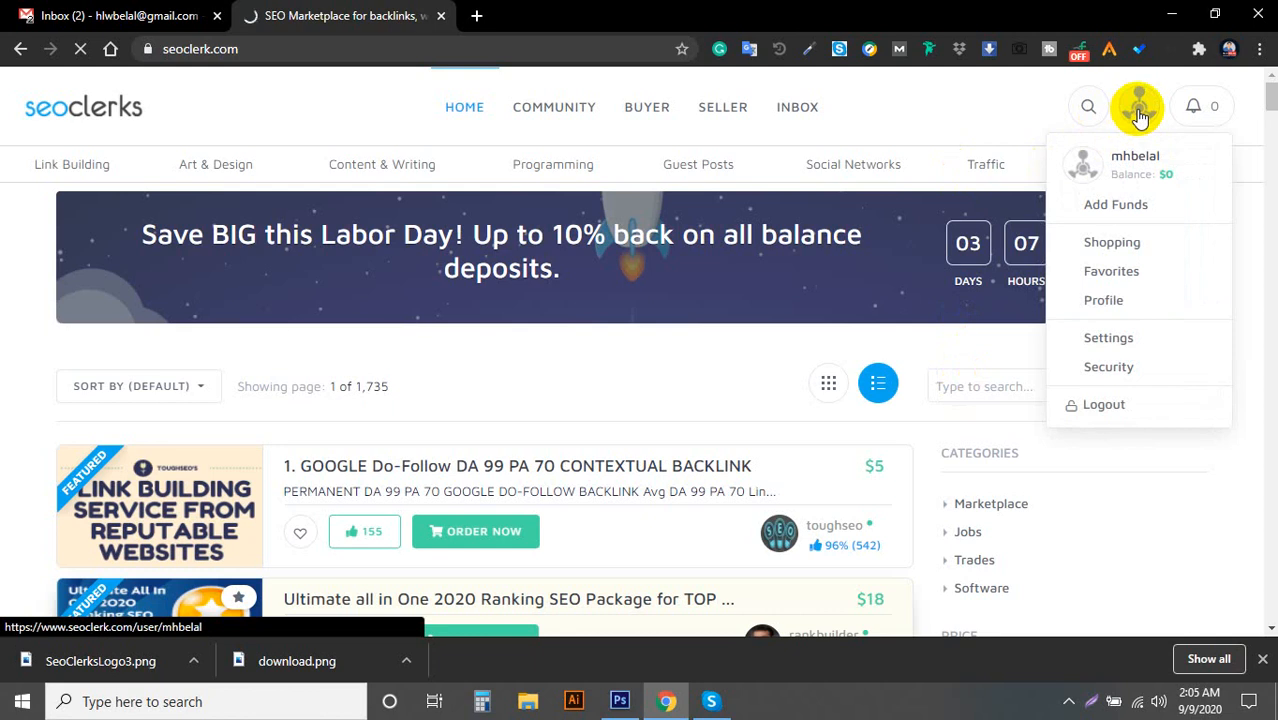
click(1104, 300)
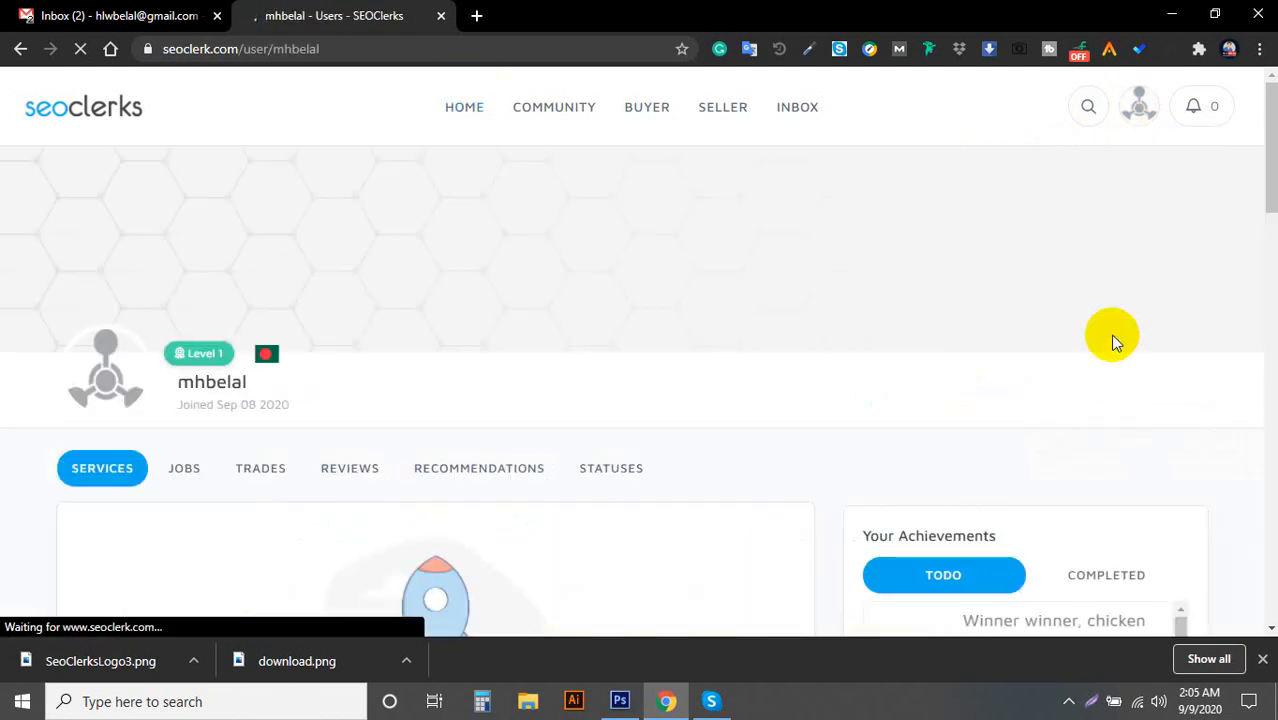
Scroll through the profile's services, reviews and skills sections and back up.
scroll(769, 324, down, 5)
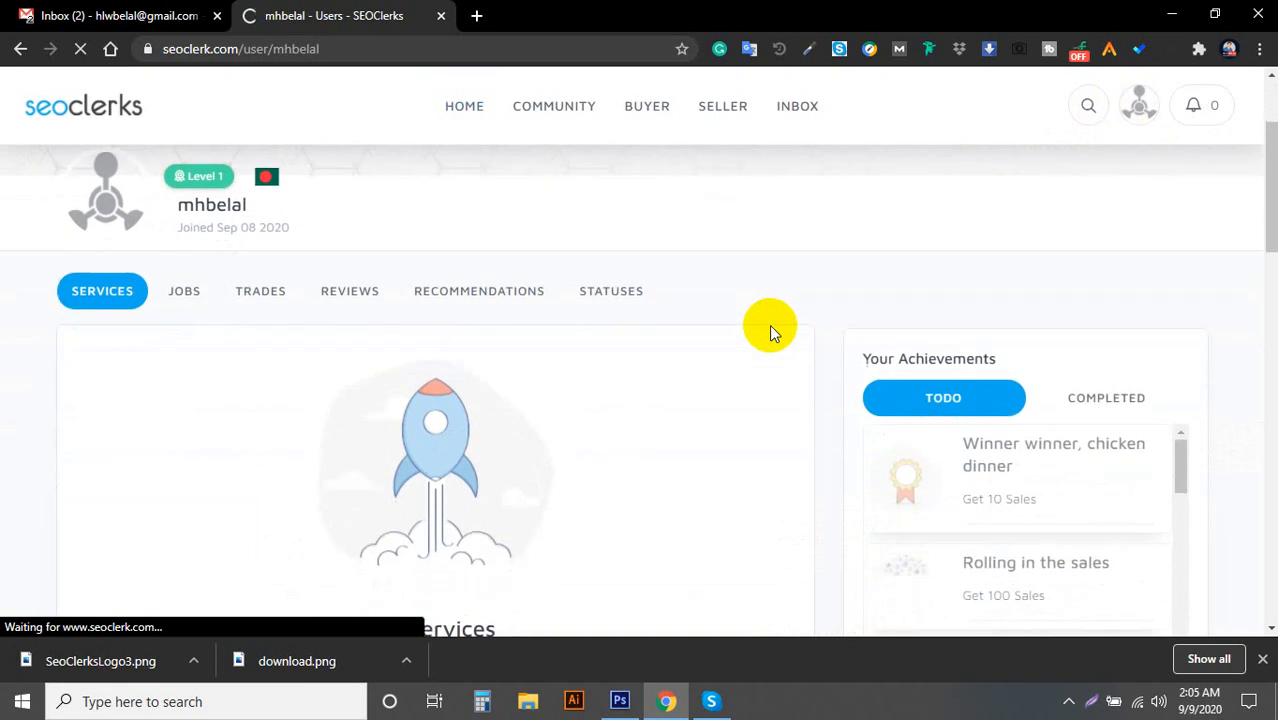
scroll(769, 324, down, 2)
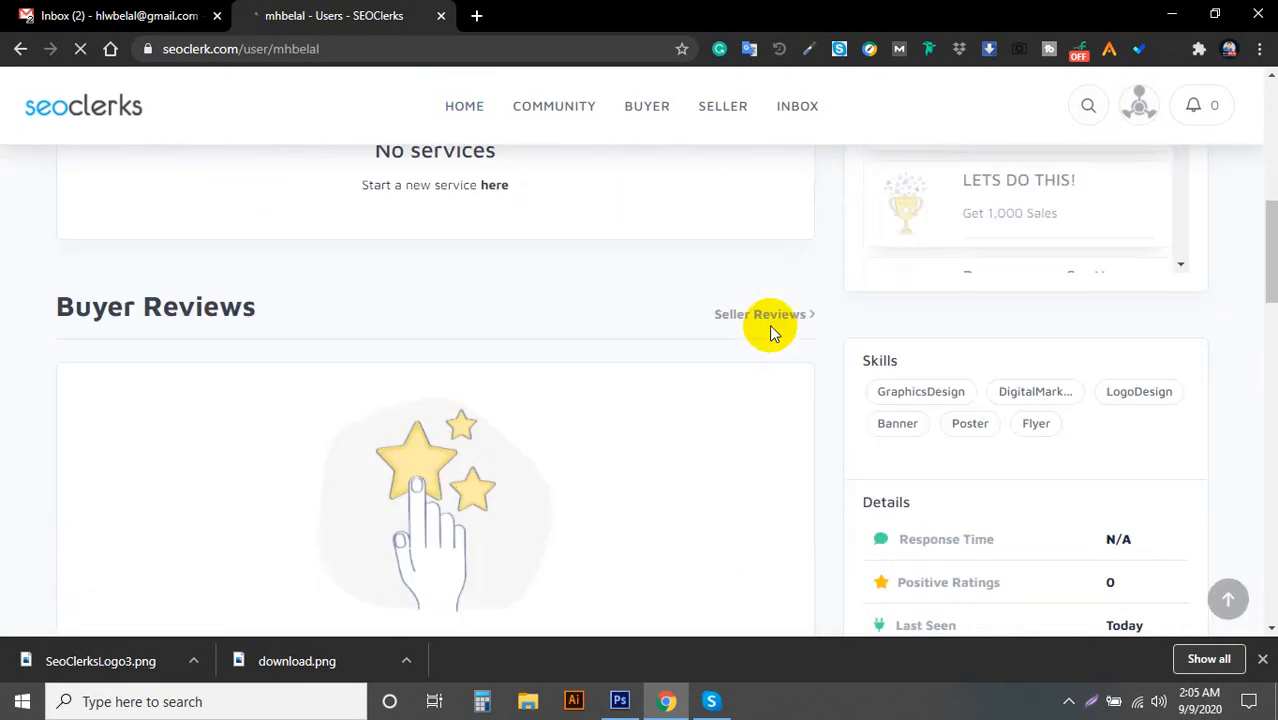
scroll(769, 324, up, 5)
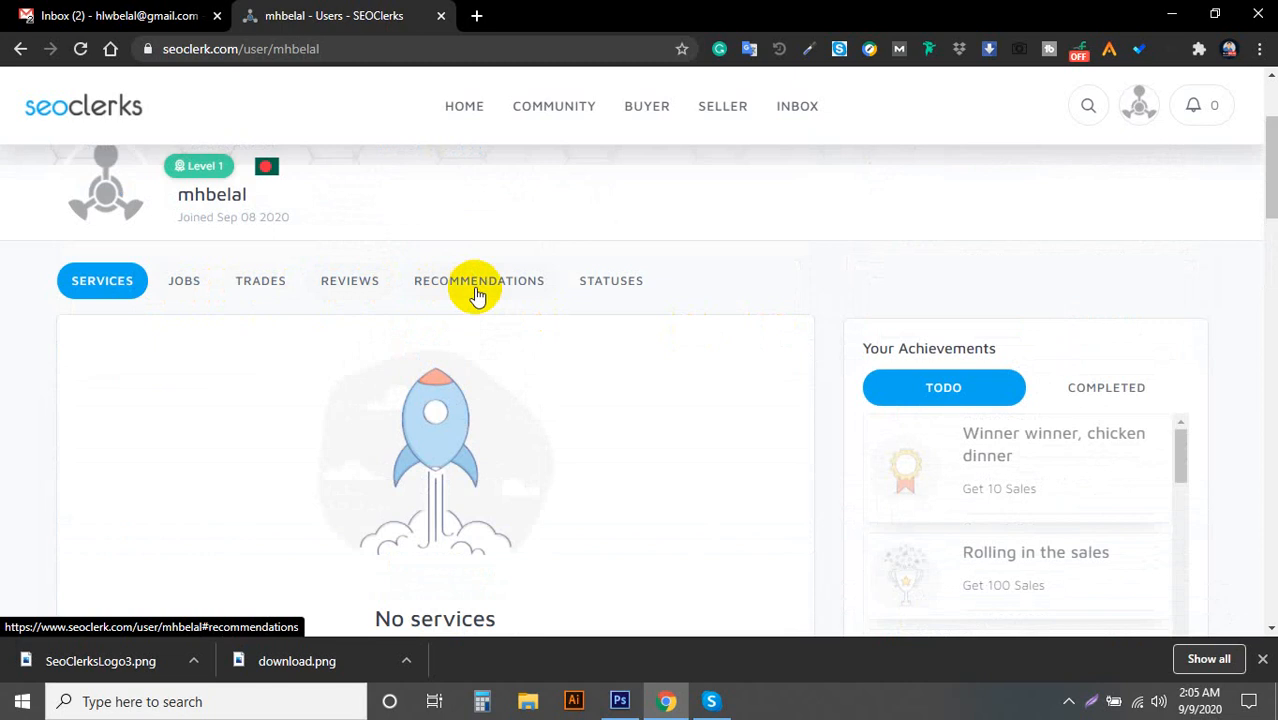
scroll(714, 272, down, 1)
scroll(714, 270, down, 10)
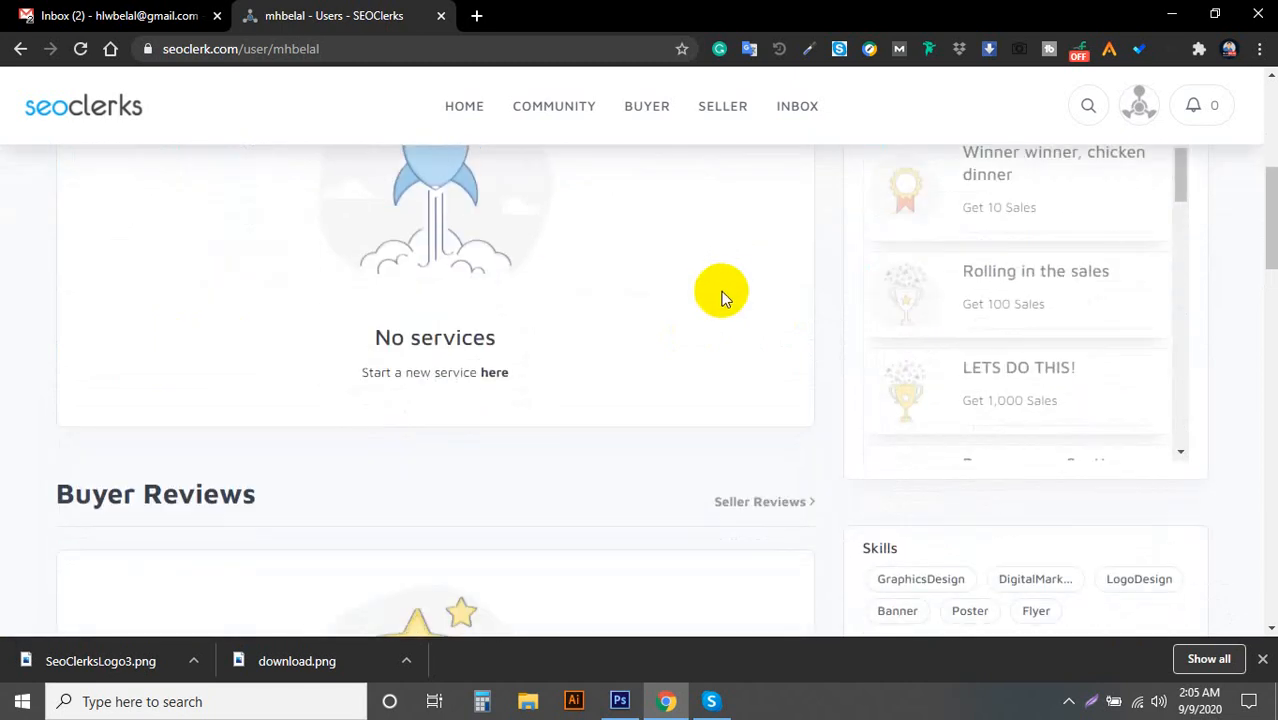
scroll(742, 314, down, 3)
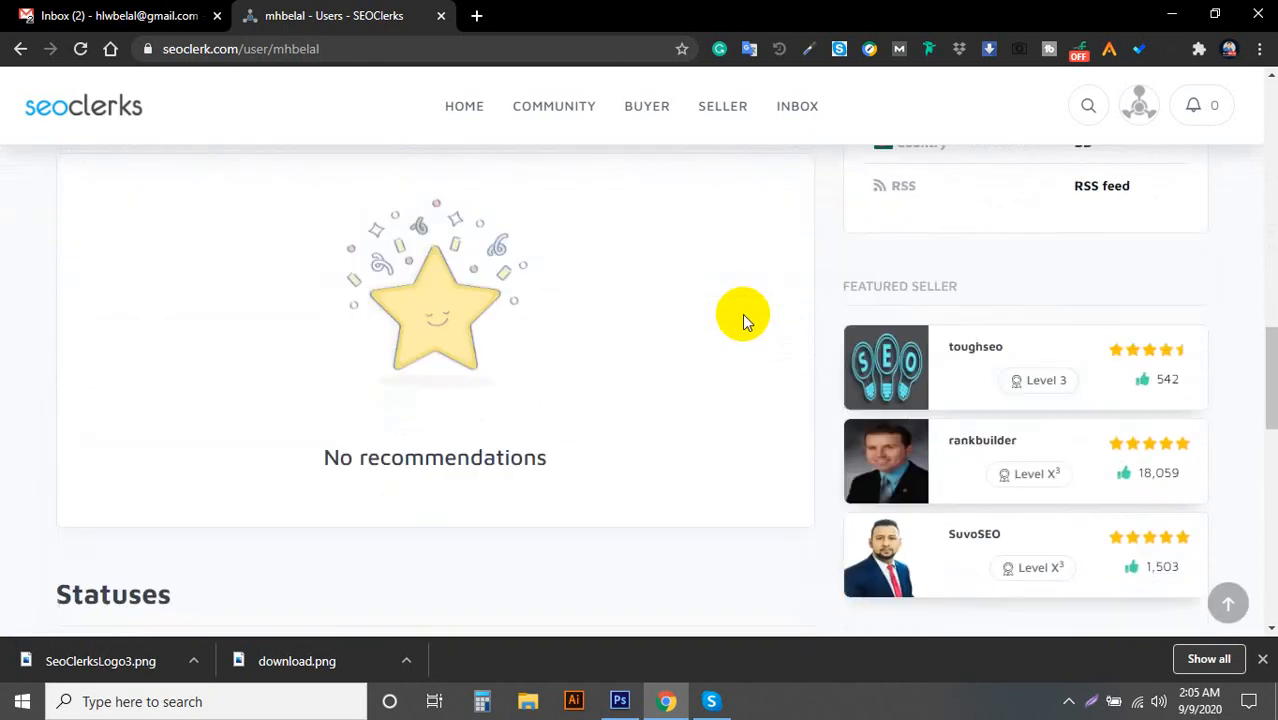
scroll(742, 339, up, 9)
scroll(742, 339, up, 5)
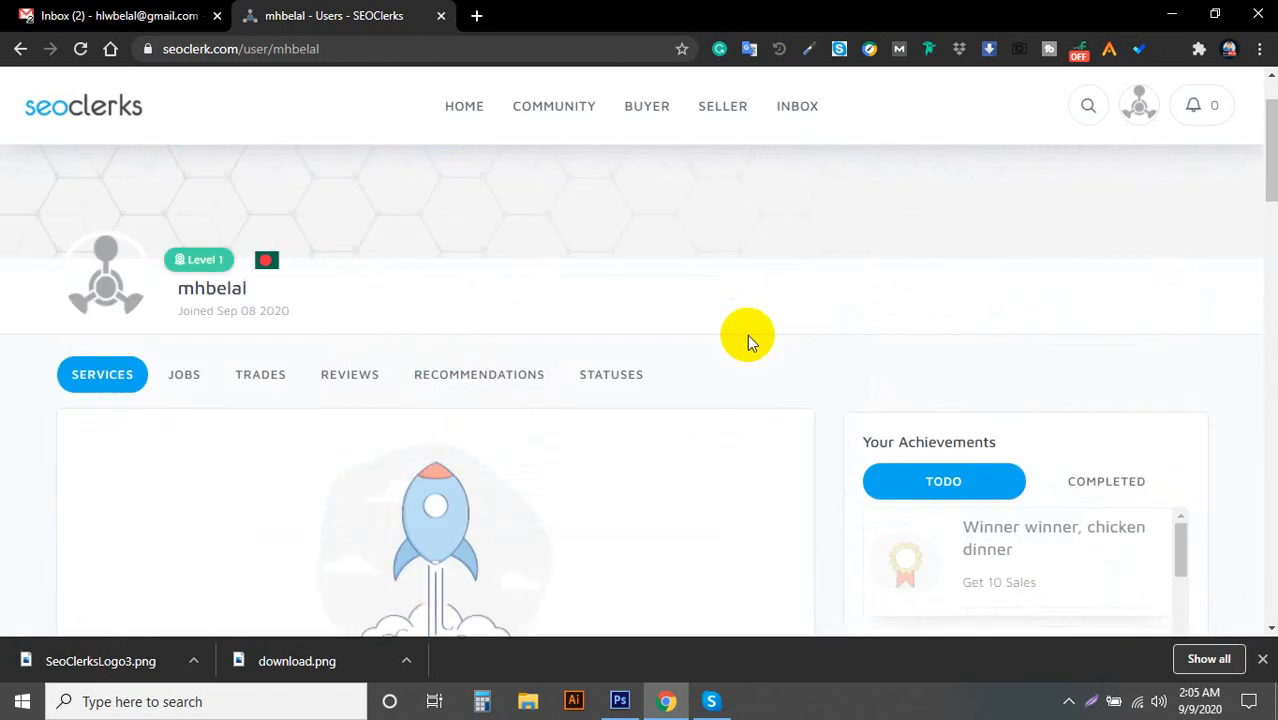
scroll(502, 407, down, 3)
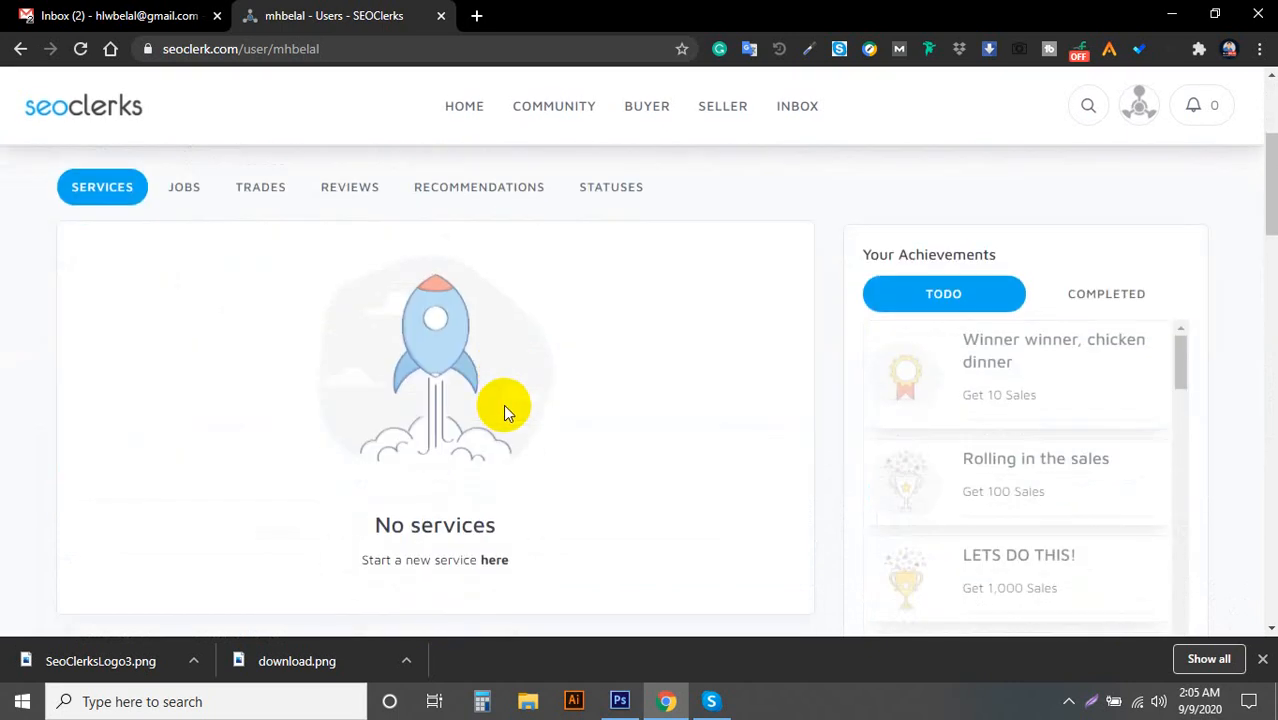
scroll(411, 322, up, 2)
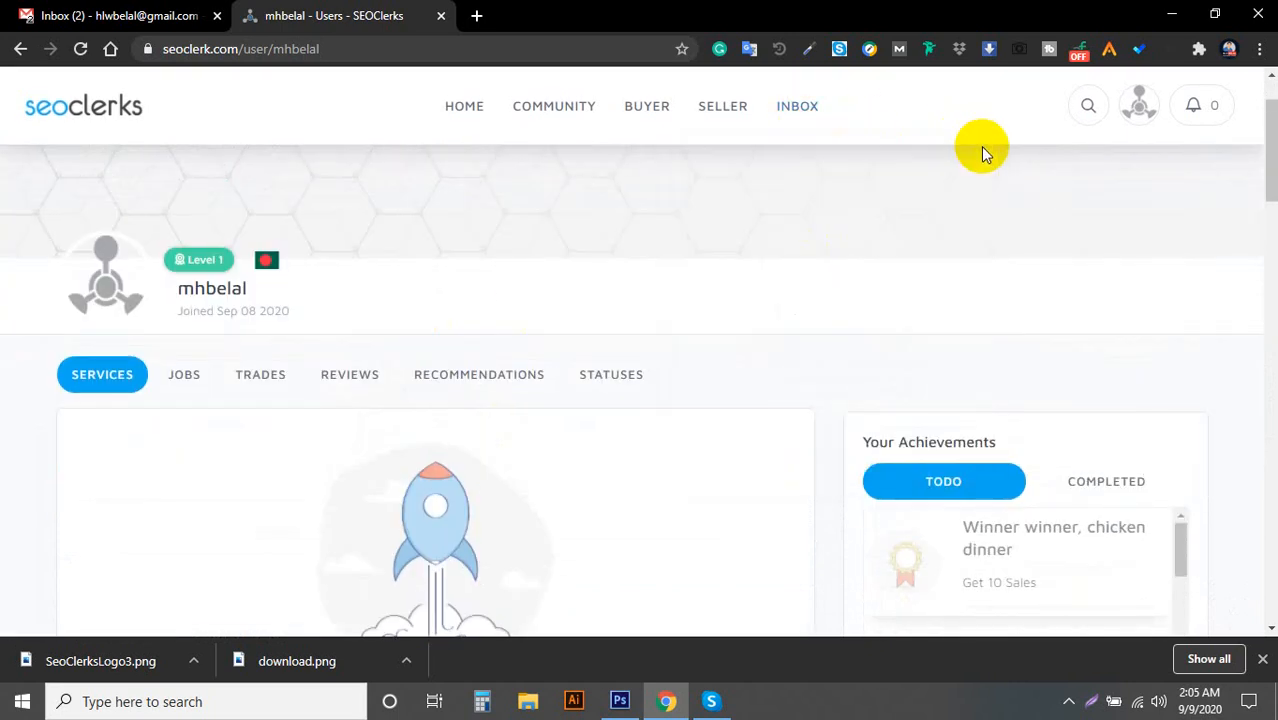
mouse_move(1192, 112)
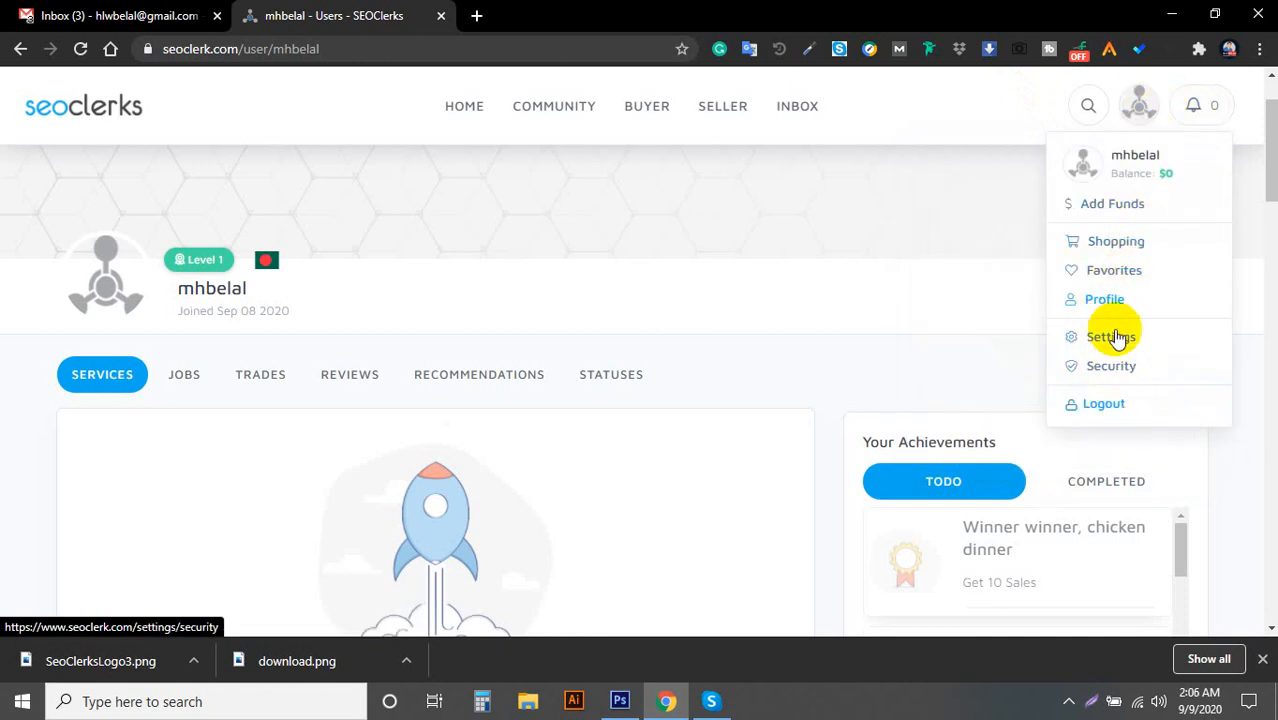
Reopen the public profile page at its top and bring up the avatar account menu.
click(1112, 310)
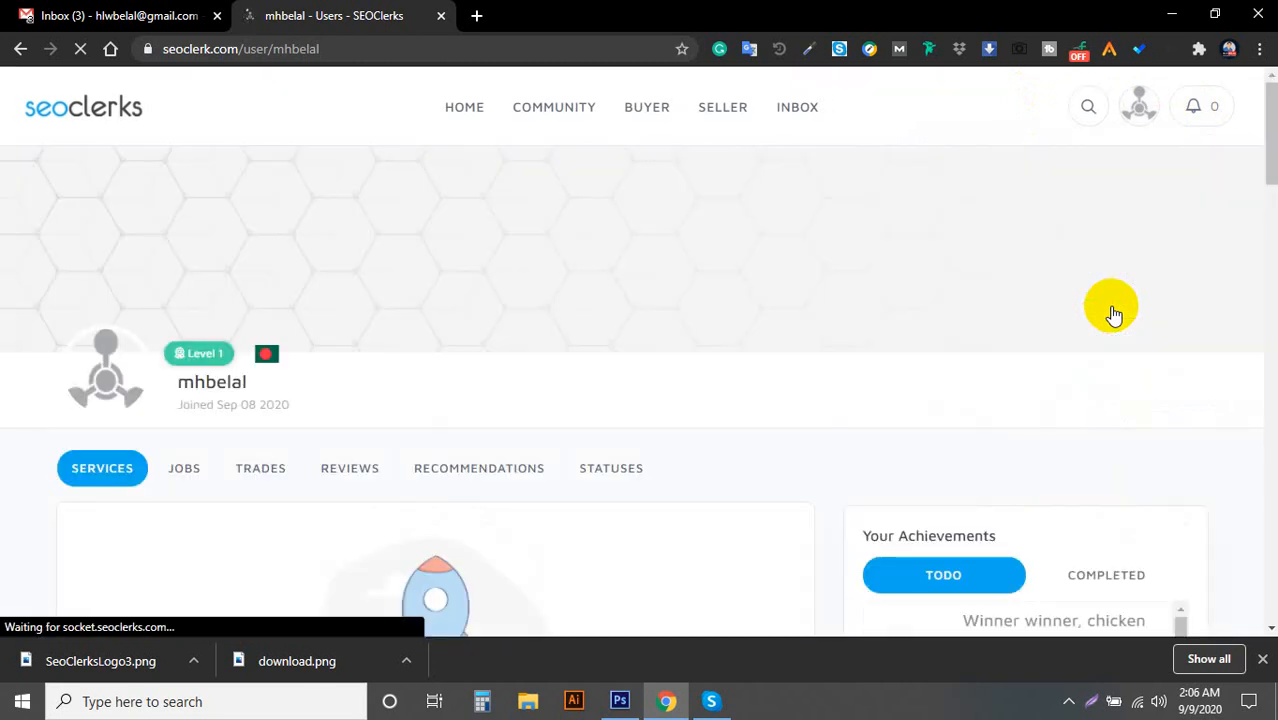
scroll(1113, 313, down, 4)
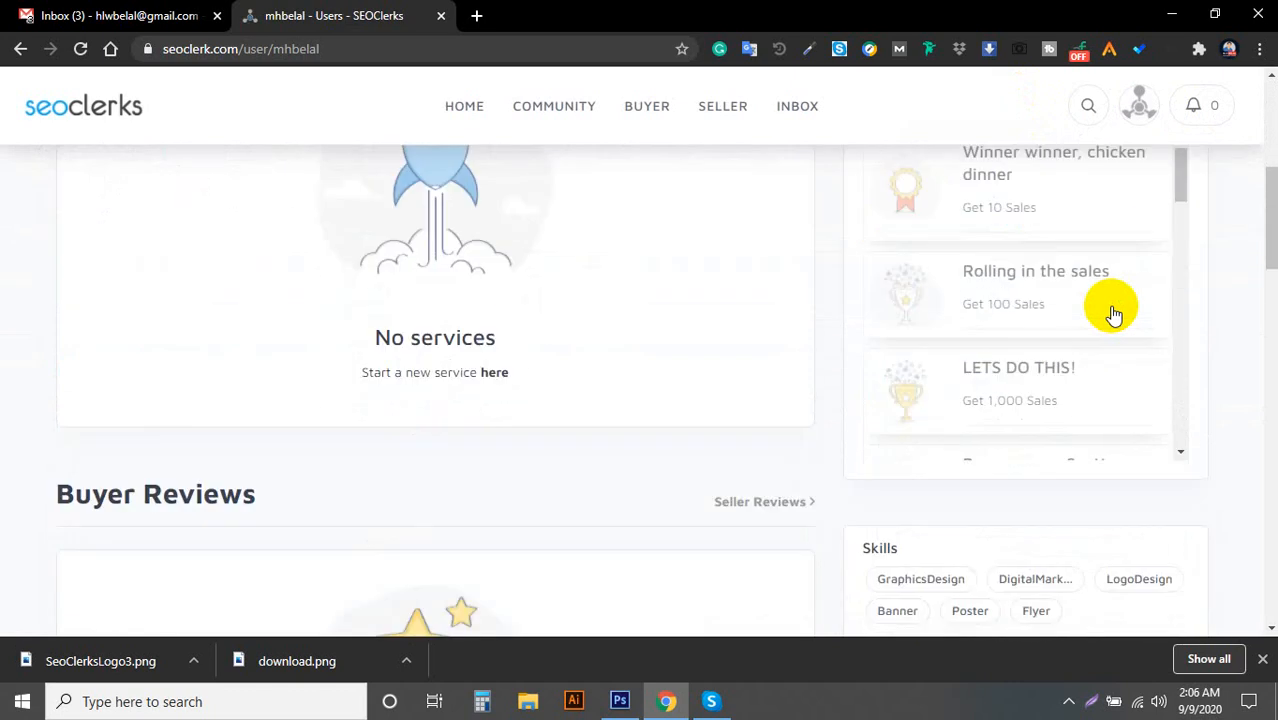
scroll(1113, 313, up, 4)
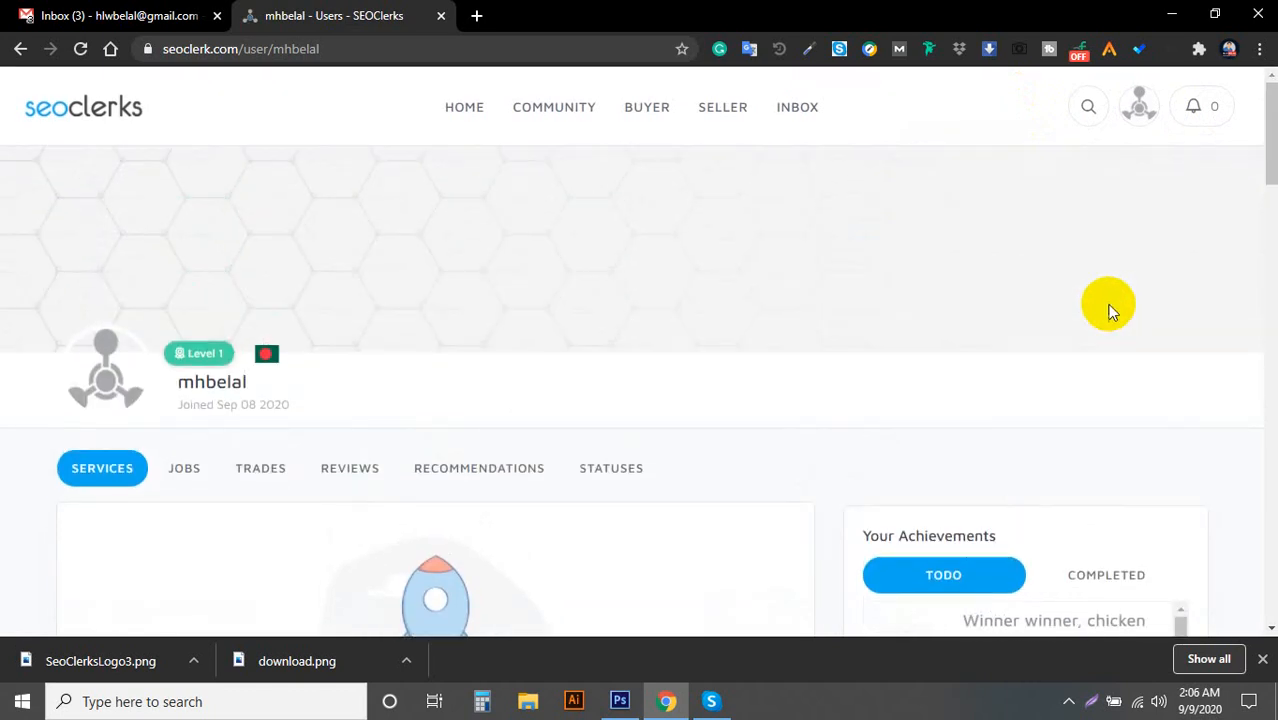
click(1131, 120)
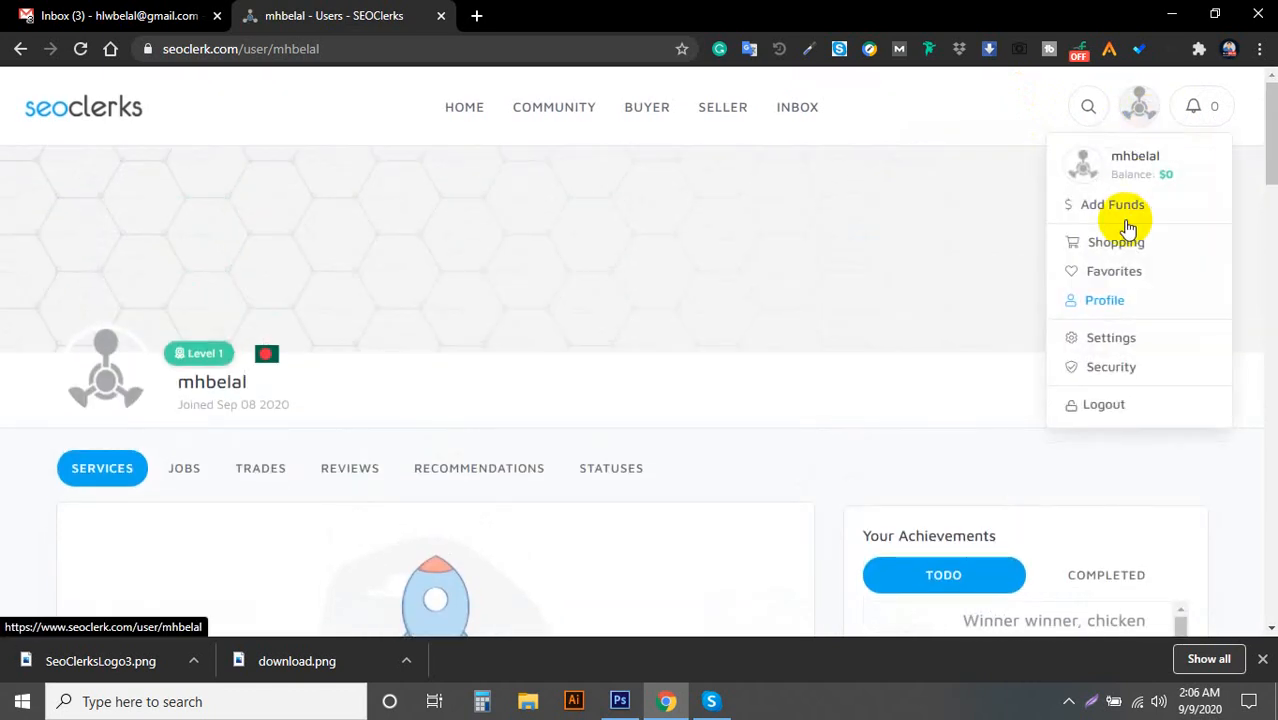
Open Security settings and review the telephone, address, identity, secondary password and security-question options.
click(1113, 368)
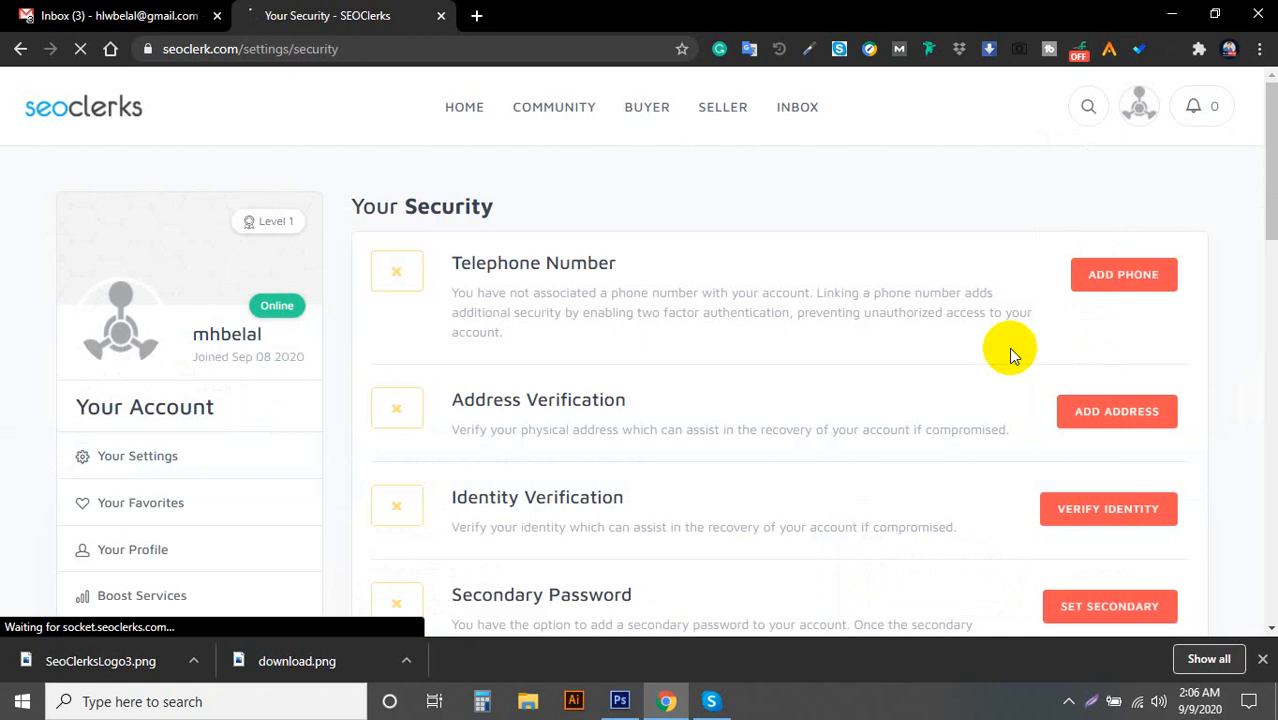
scroll(834, 326, down, 2)
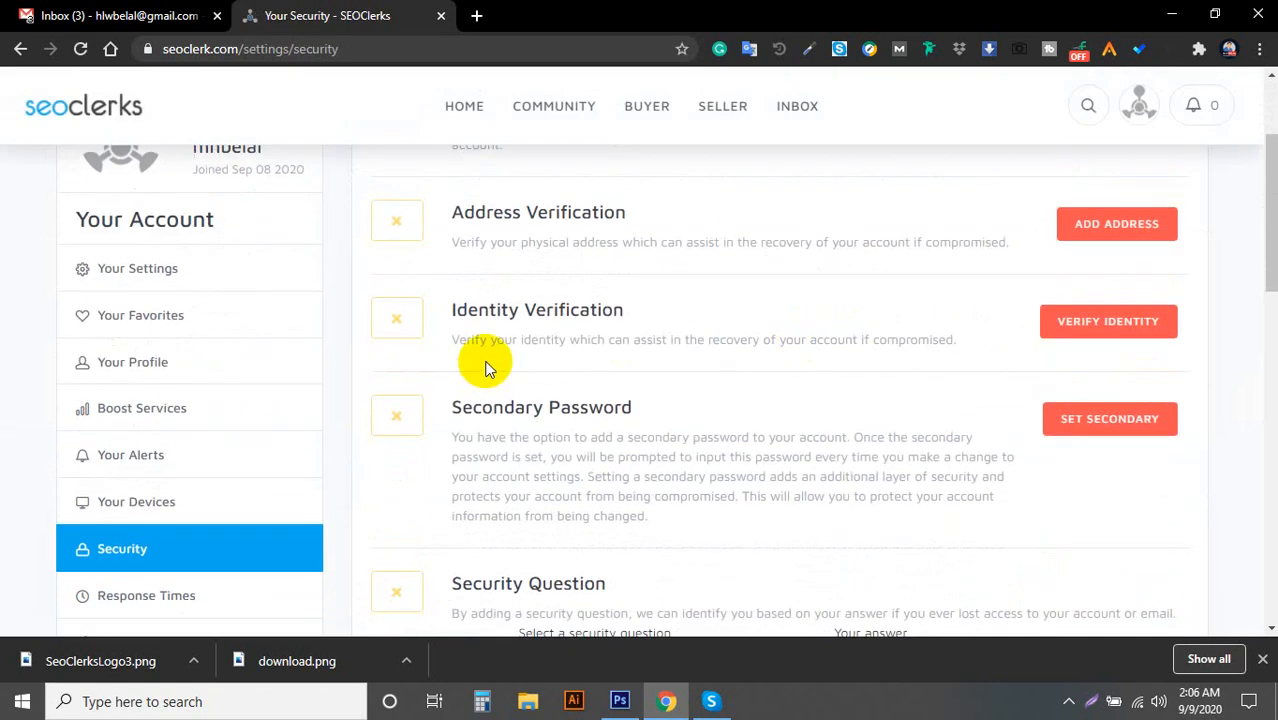
scroll(579, 327, up, 2)
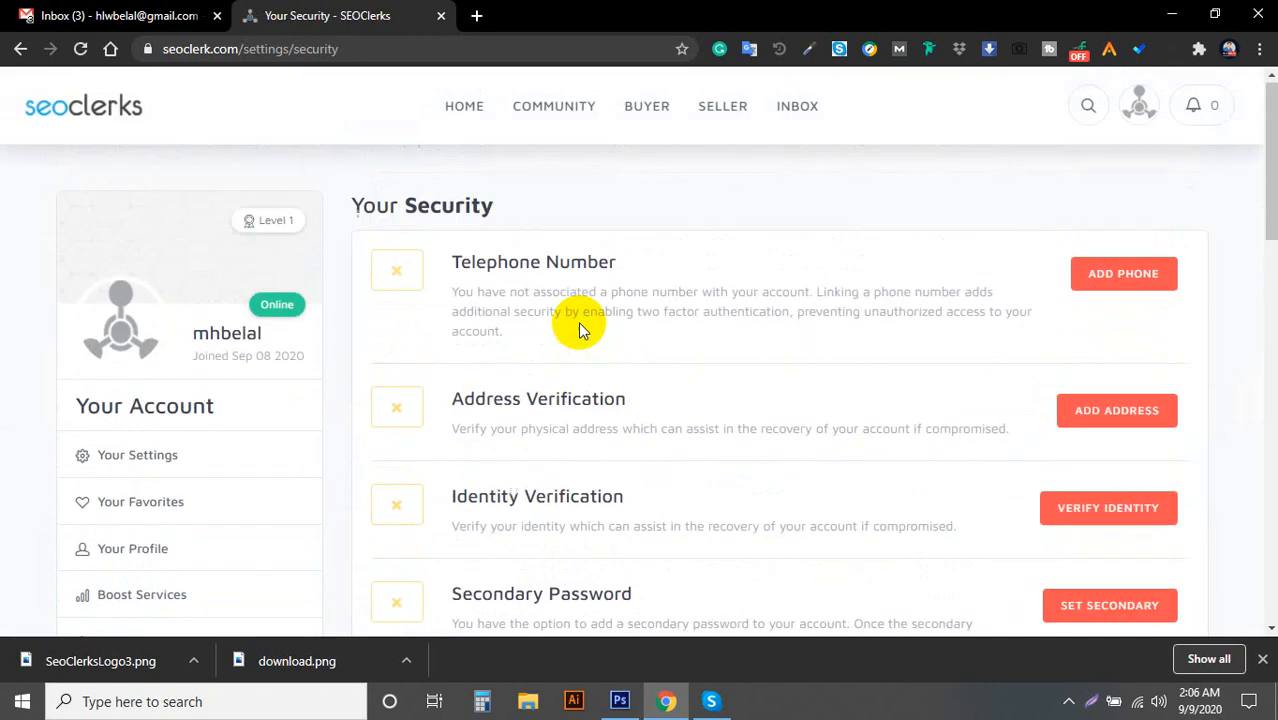
scroll(785, 214, down, 5)
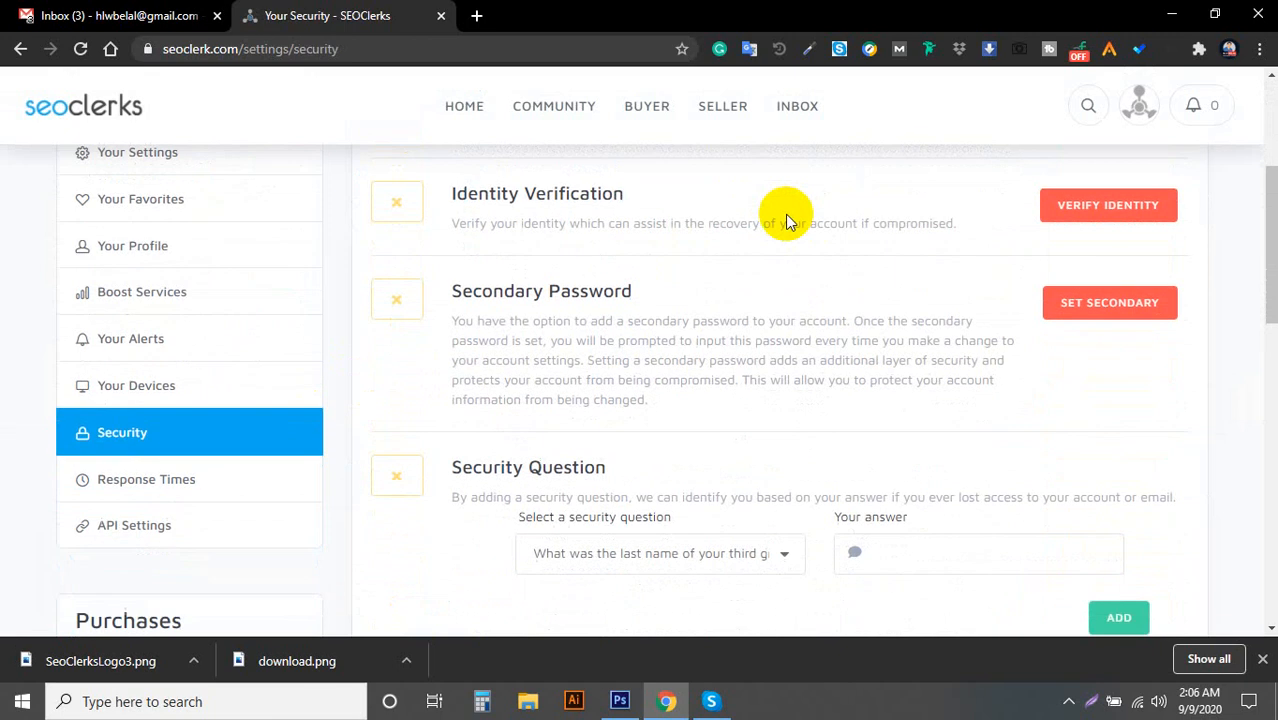
scroll(755, 255, up, 5)
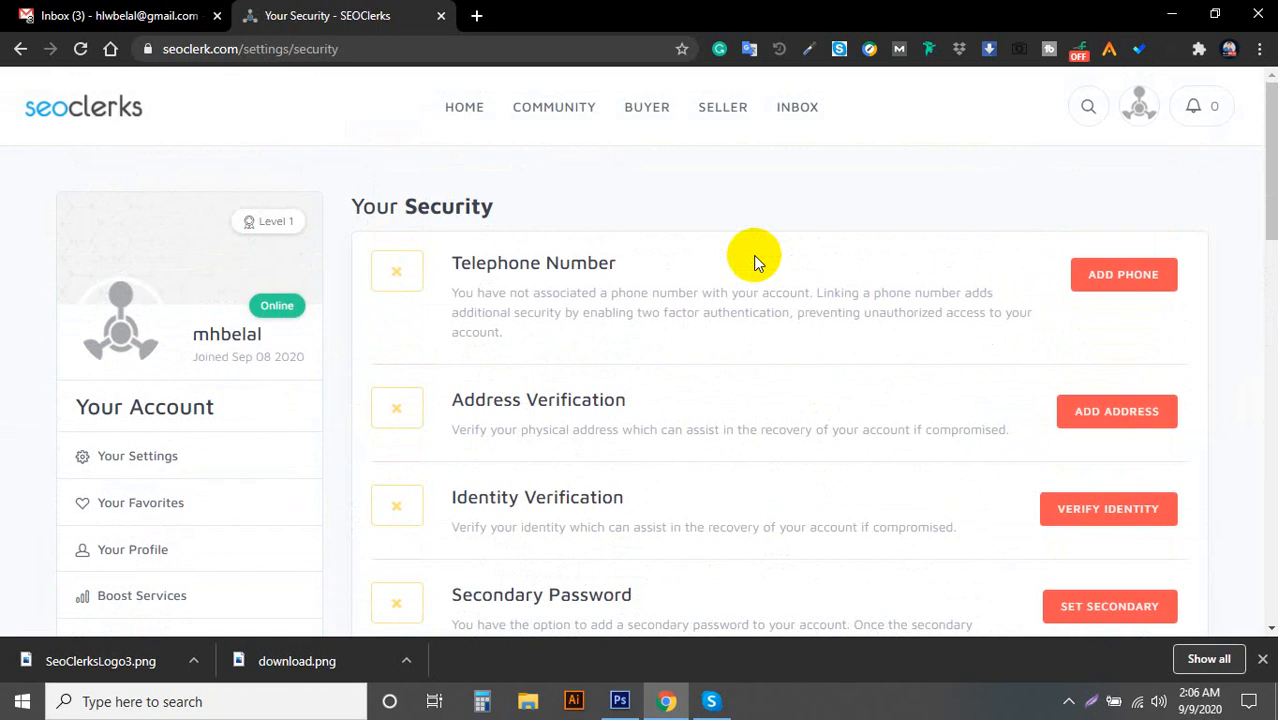
Open the SEOClerks welcome email in Gmail and follow its confirmemail link.
click(1069, 702)
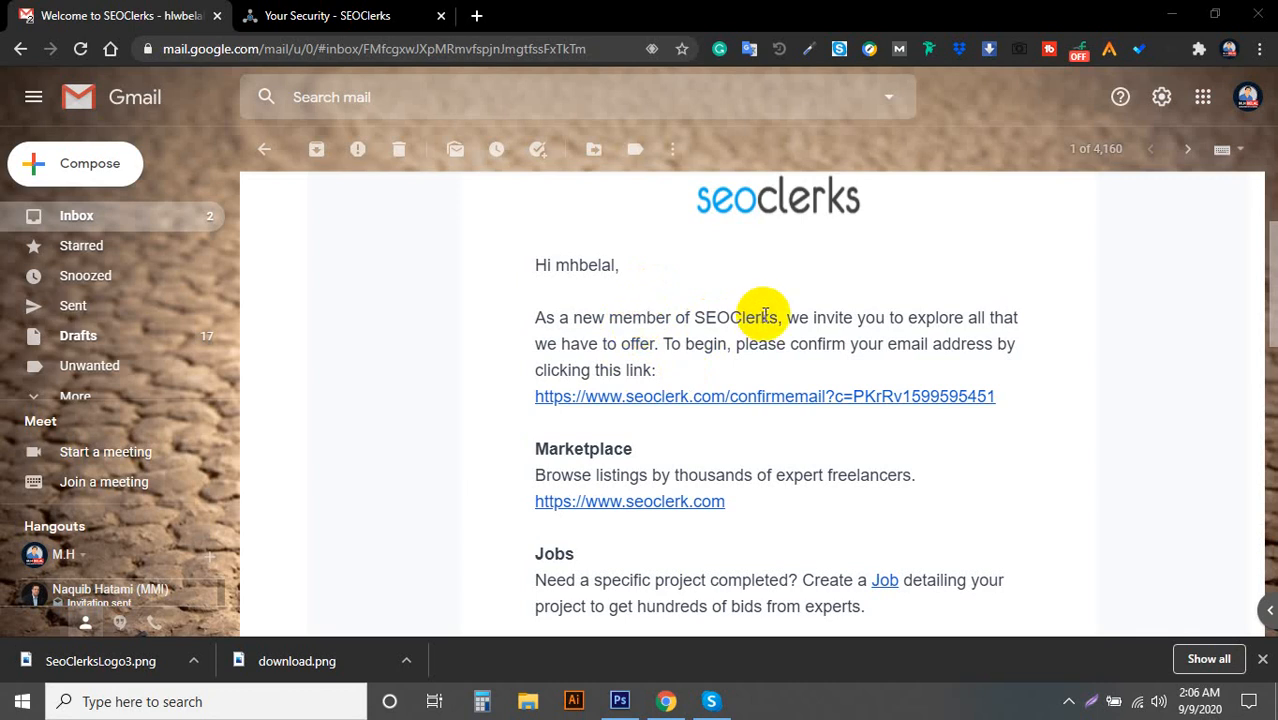
scroll(730, 316, up, 1)
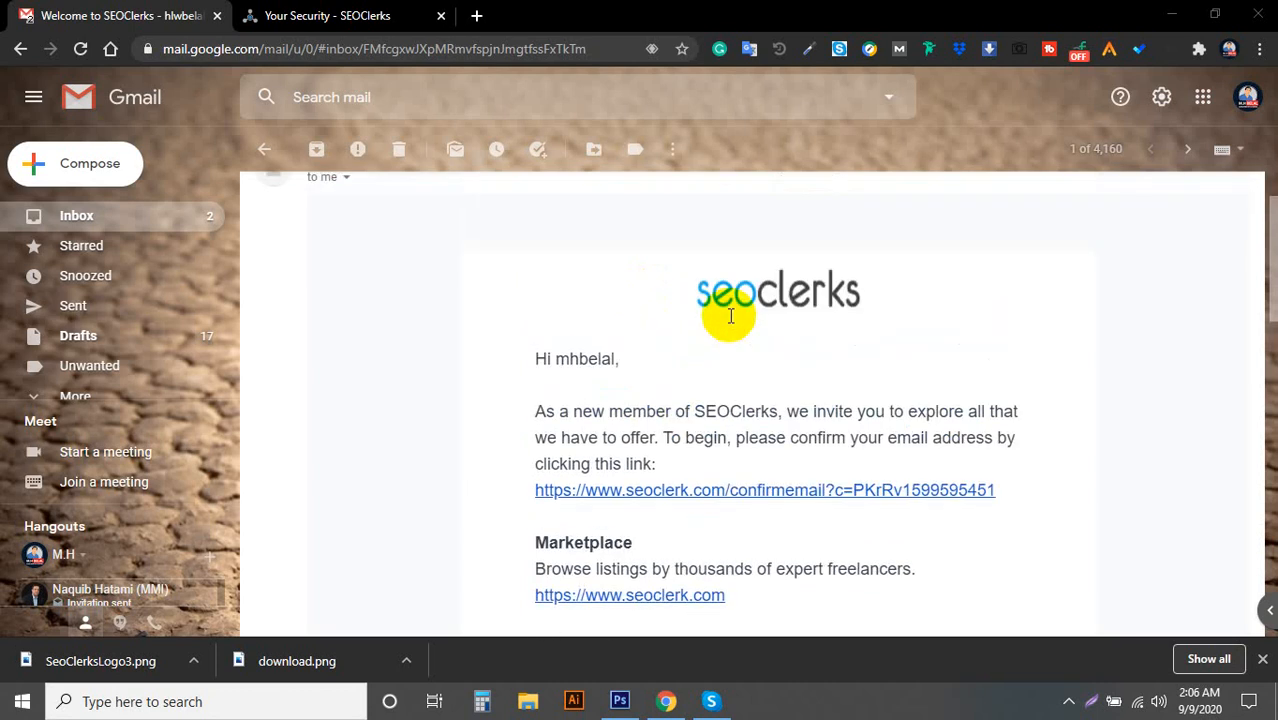
scroll(730, 316, down, 2)
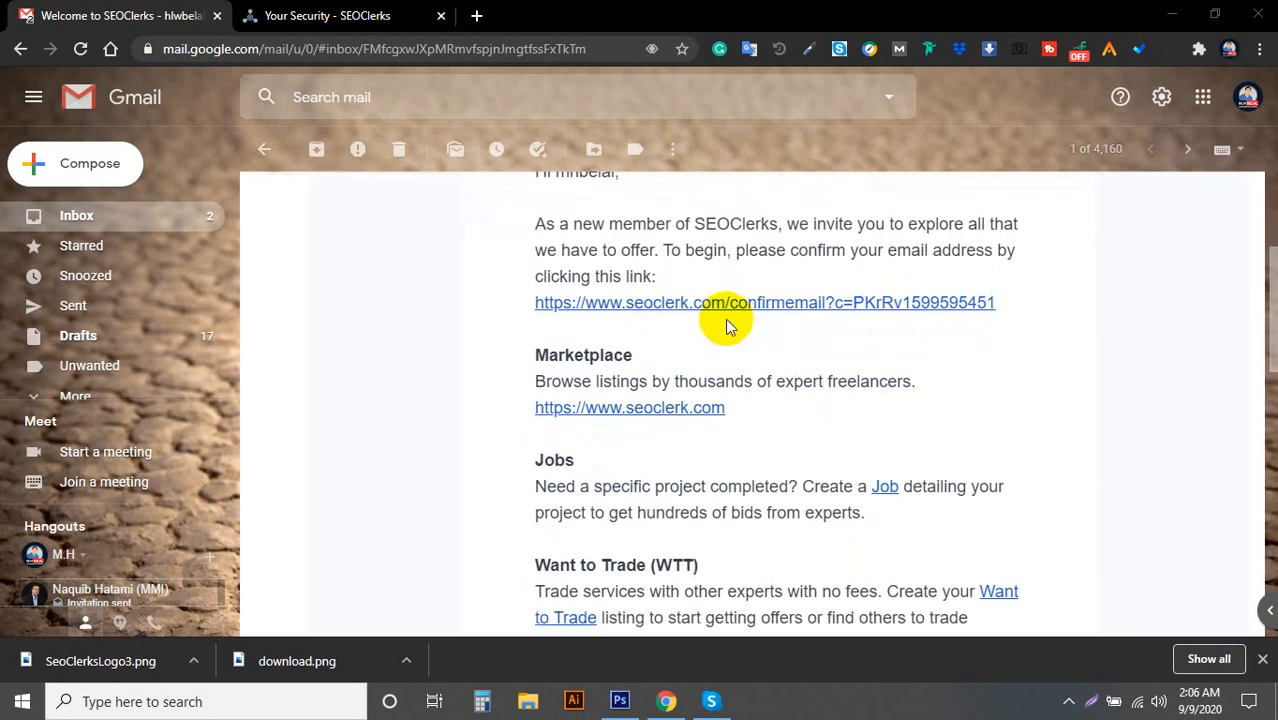
scroll(728, 320, down, 1)
scroll(728, 320, up, 1)
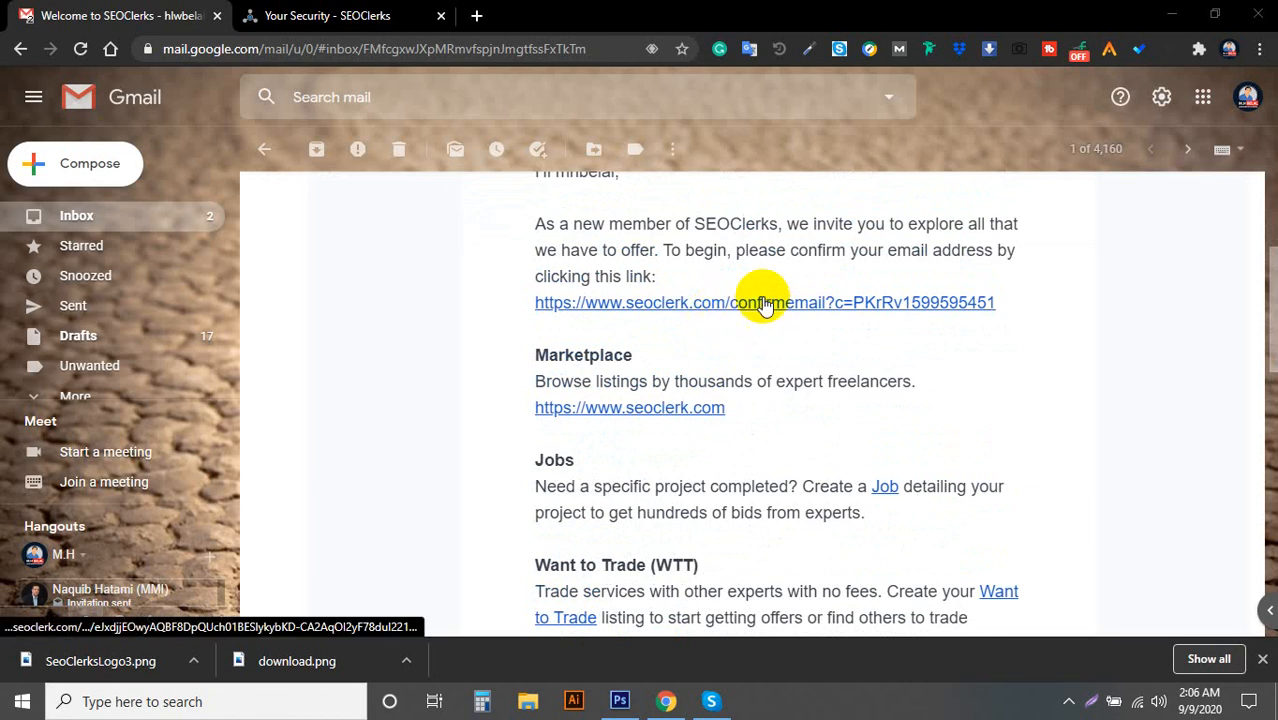
scroll(765, 342, down, 3)
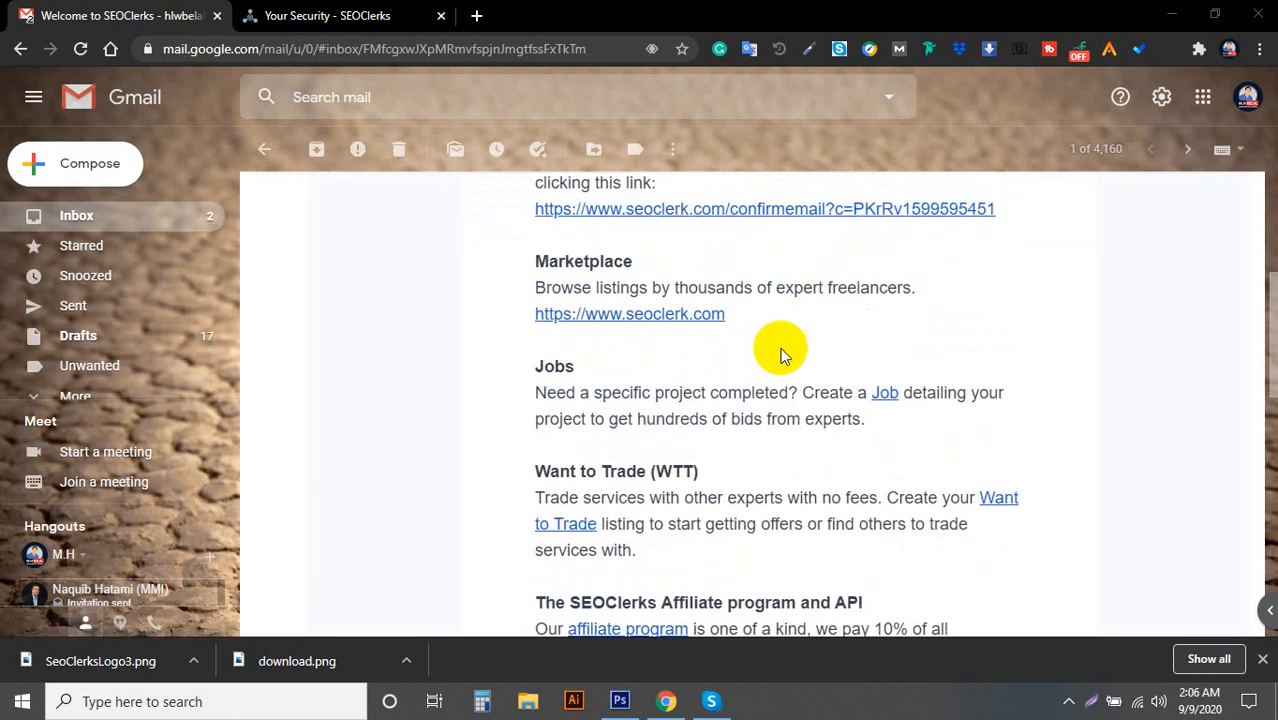
scroll(765, 375, down, 6)
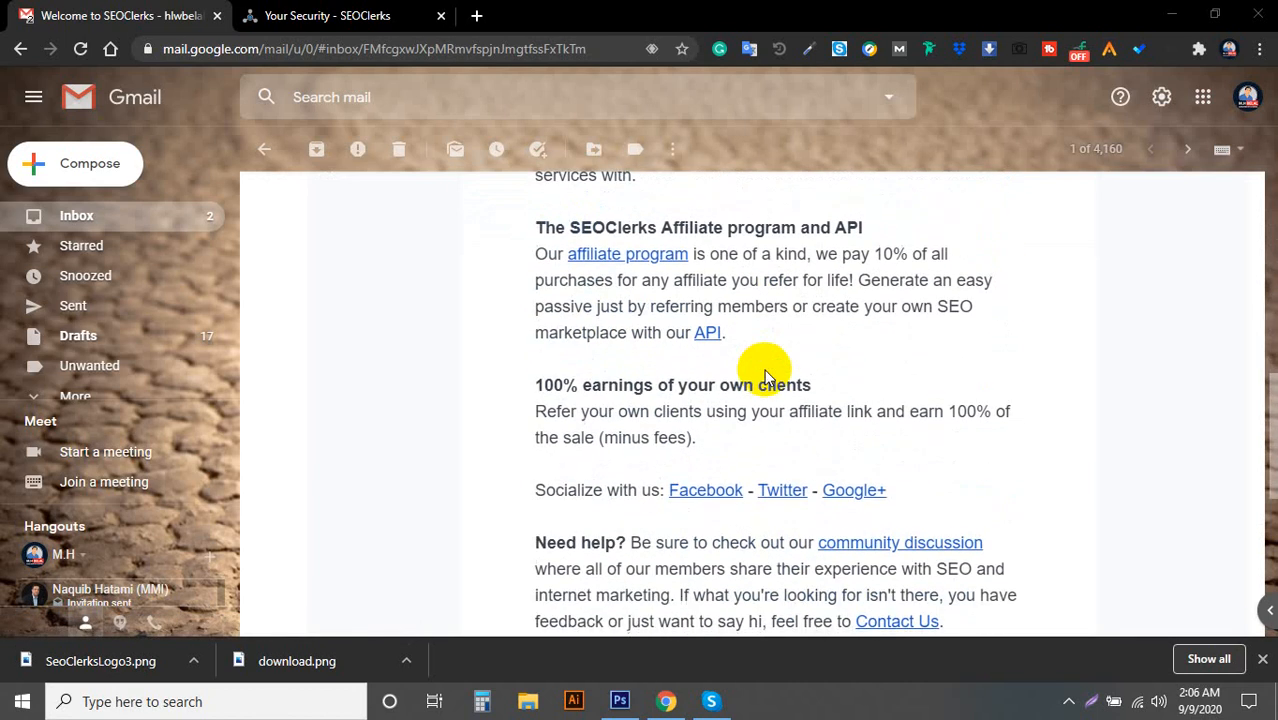
scroll(765, 375, up, 6)
scroll(765, 375, up, 4)
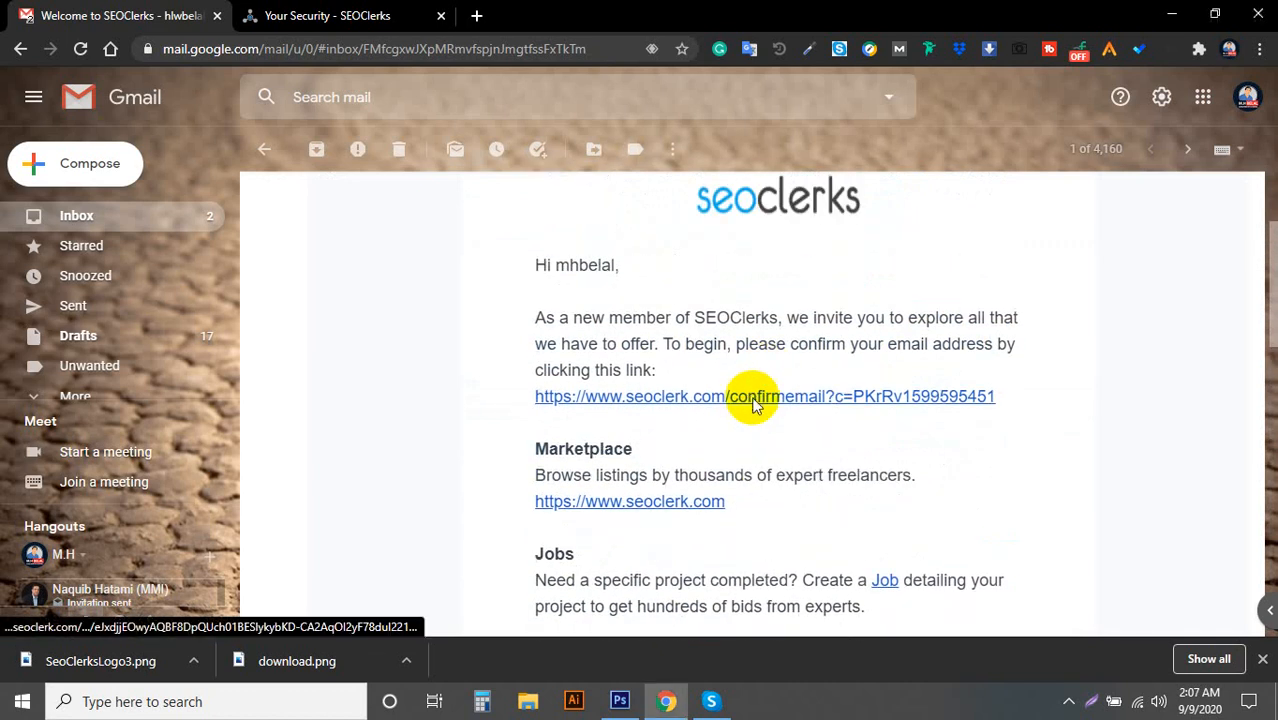
click(753, 402)
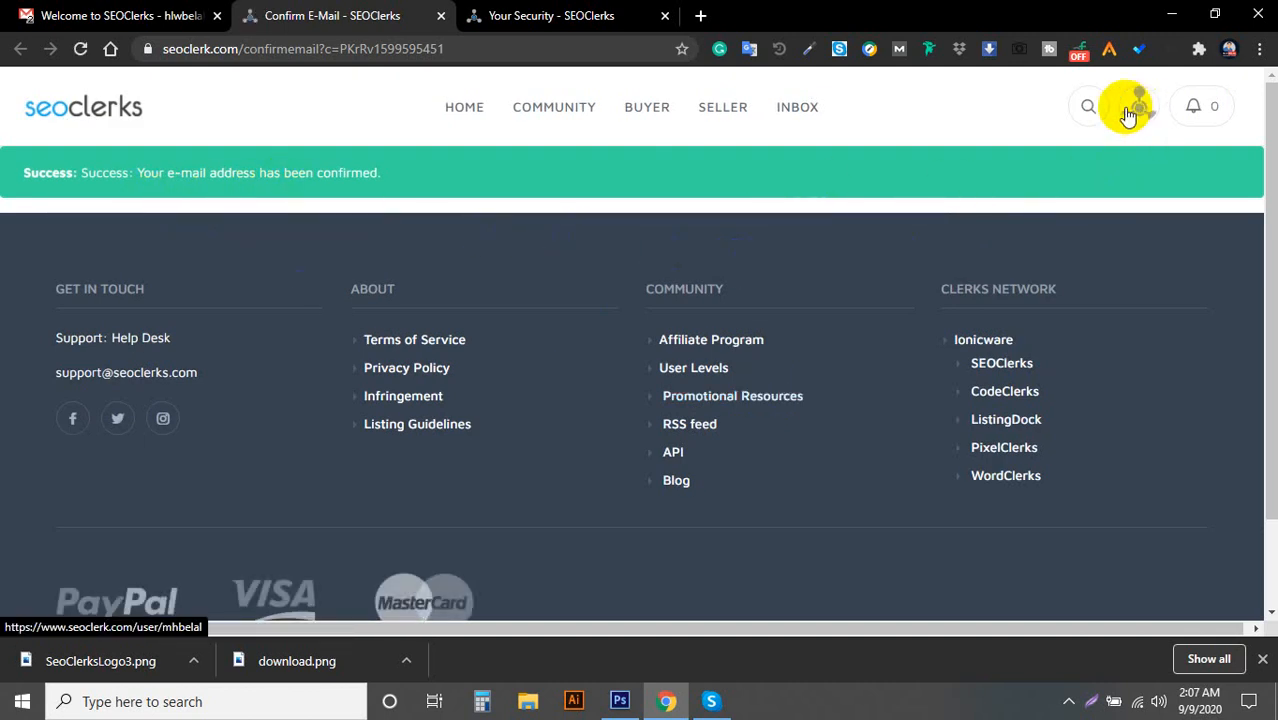
Open the seller's public profile from the avatar account menu.
click(664, 16)
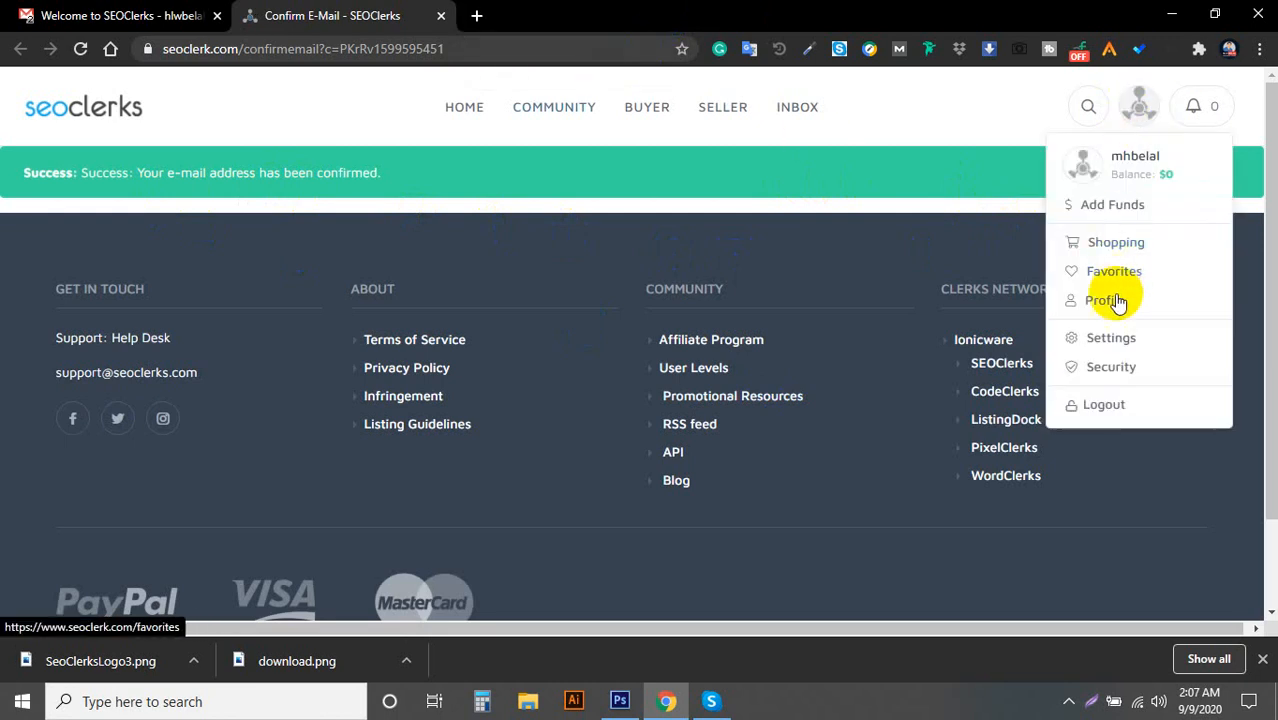
click(1103, 306)
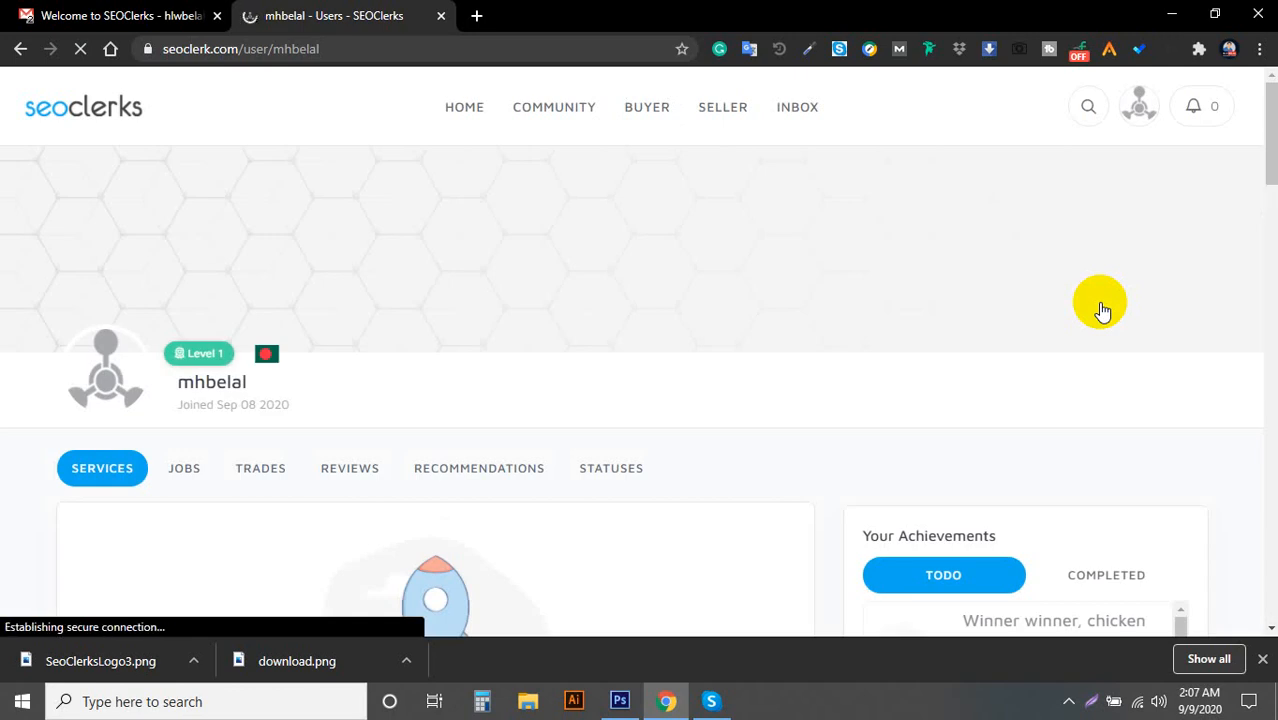
Browse the profile's Jobs, Services and Trades listings.
scroll(573, 348, down, 2)
click(188, 283)
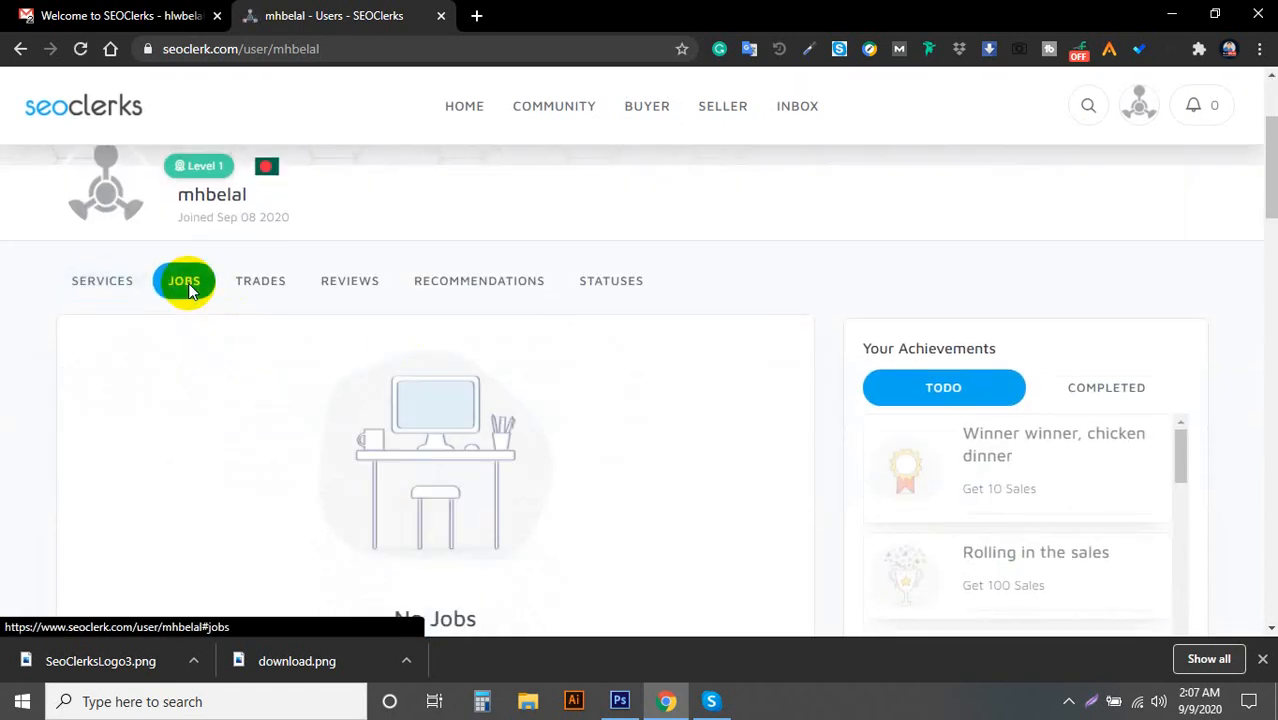
scroll(280, 288, down, 2)
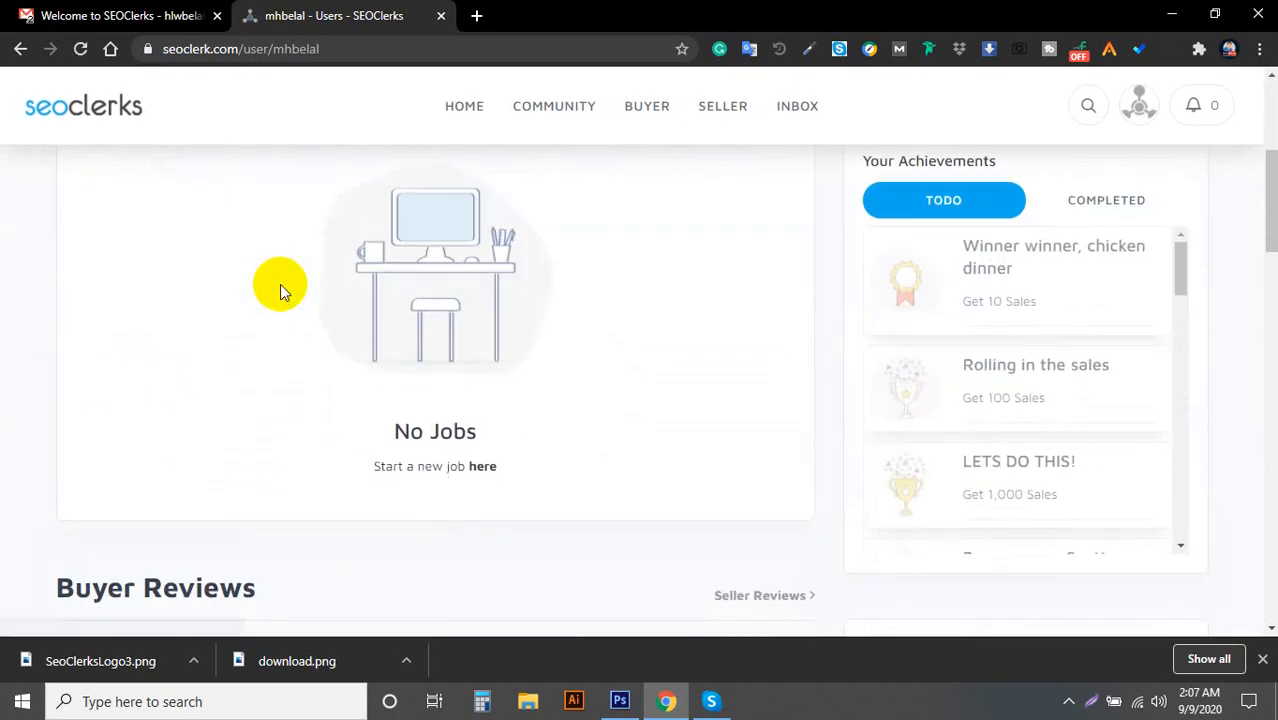
scroll(280, 284, up, 1)
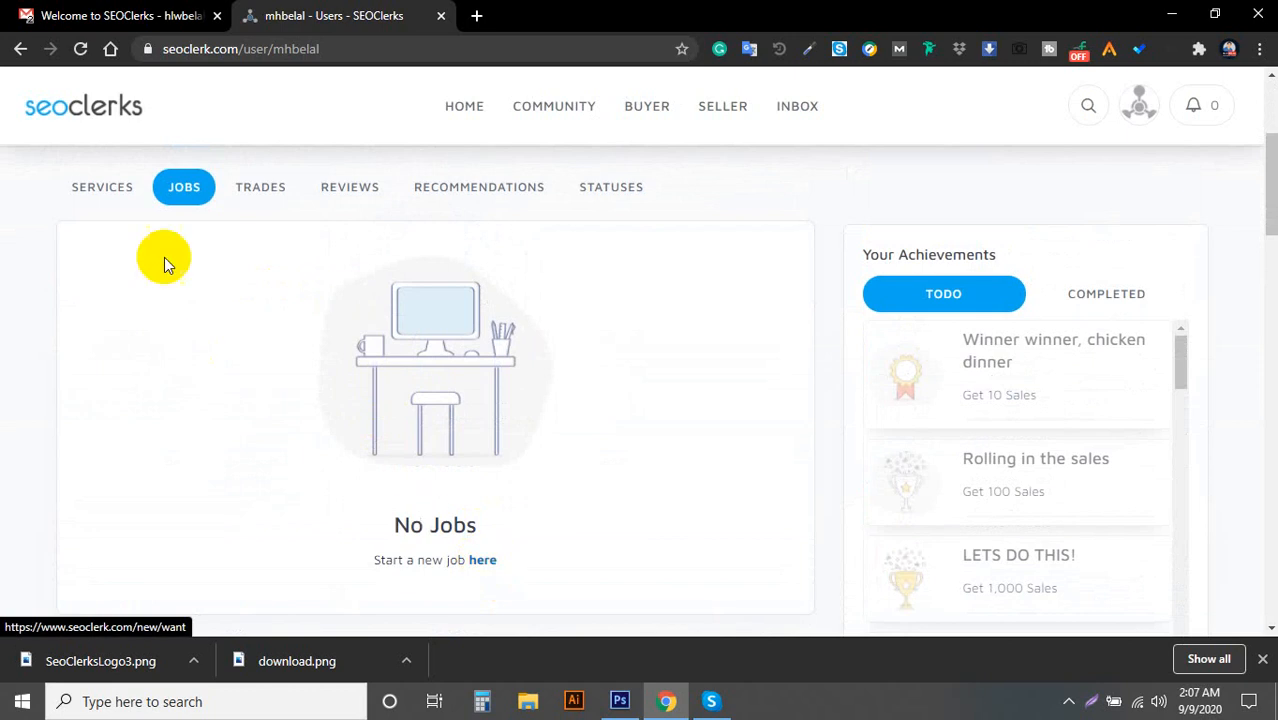
click(104, 187)
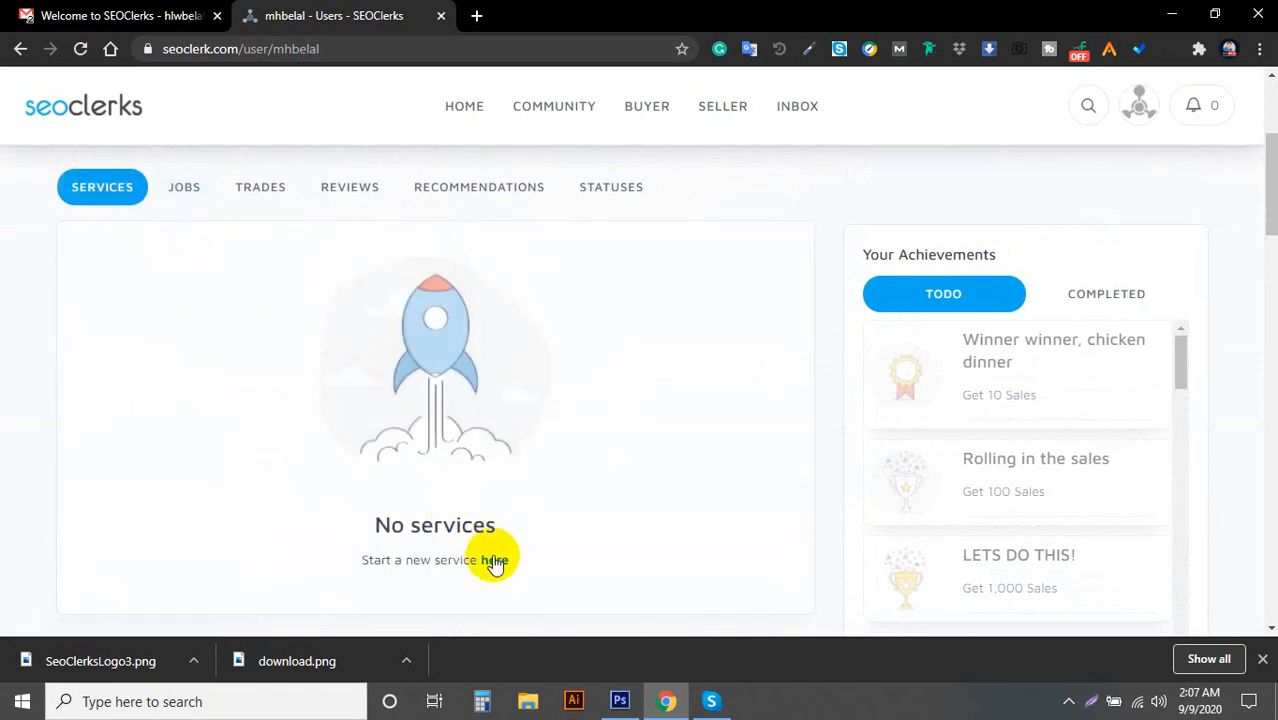
click(282, 190)
scroll(440, 400, down, 1)
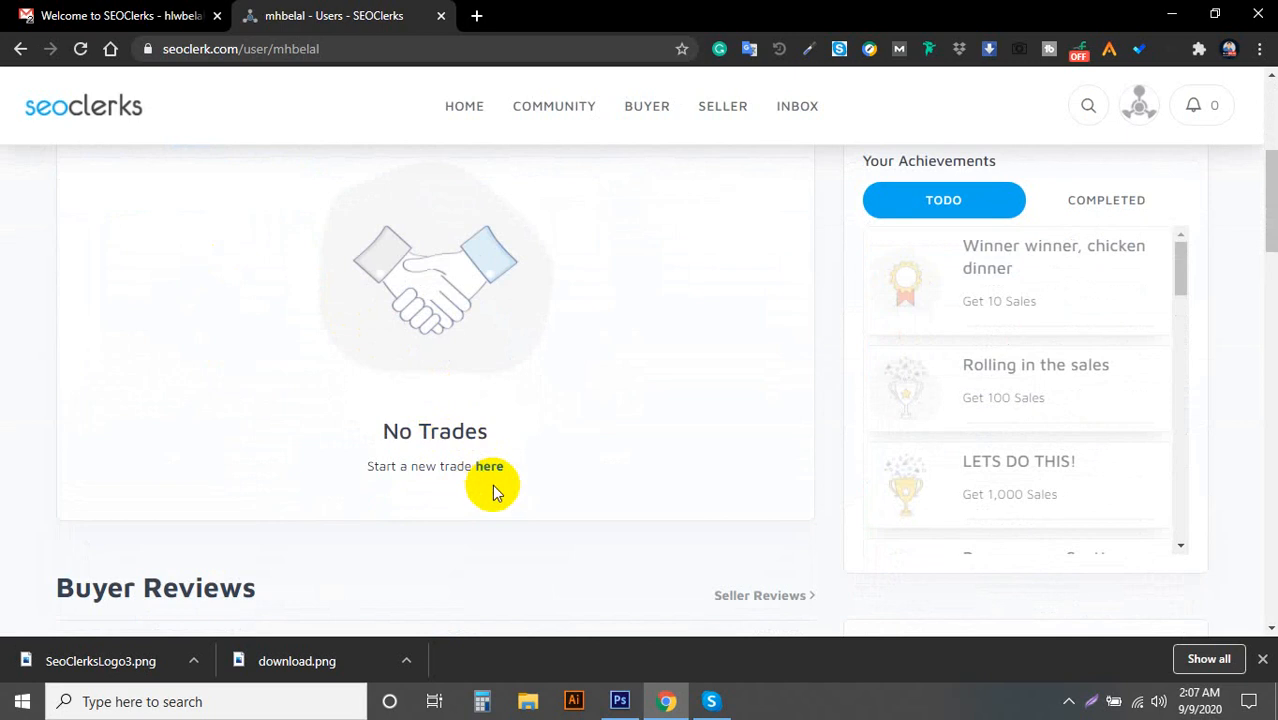
scroll(491, 485, up, 3)
Check the empty Reviews, Recommendations and Statuses sections of the profile.
click(367, 374)
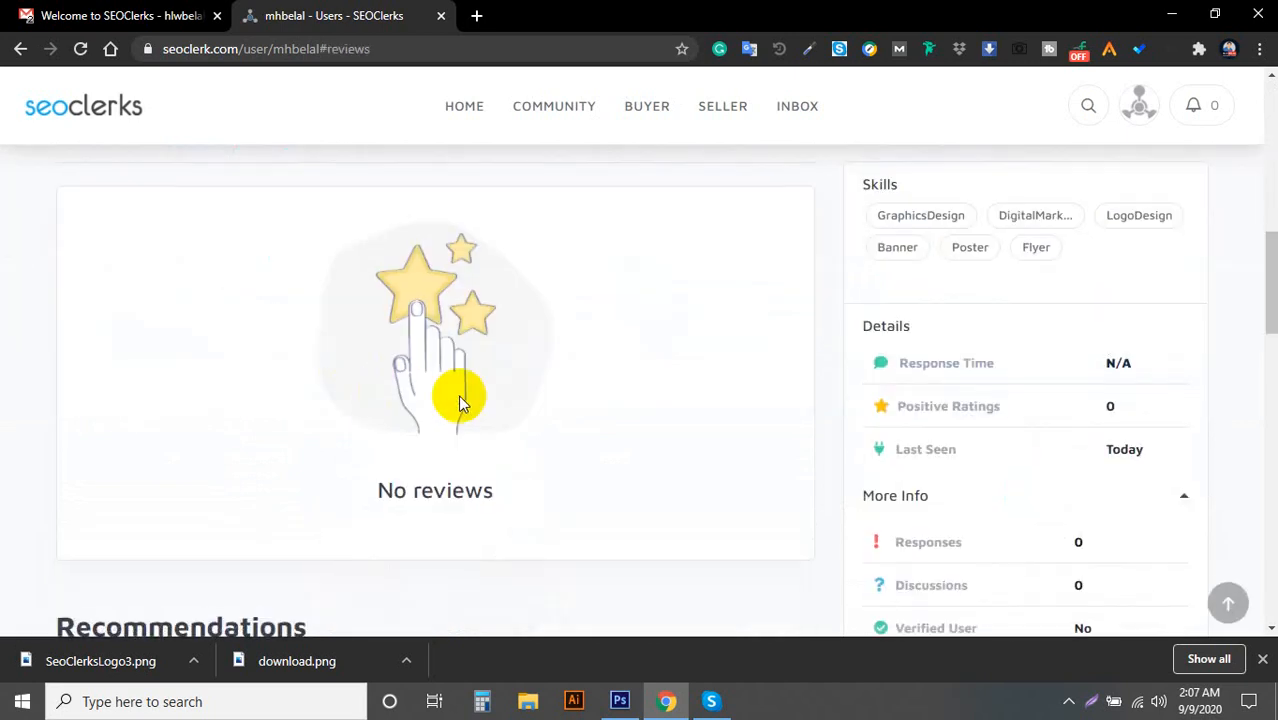
scroll(456, 277, up, 3)
scroll(430, 335, up, 2)
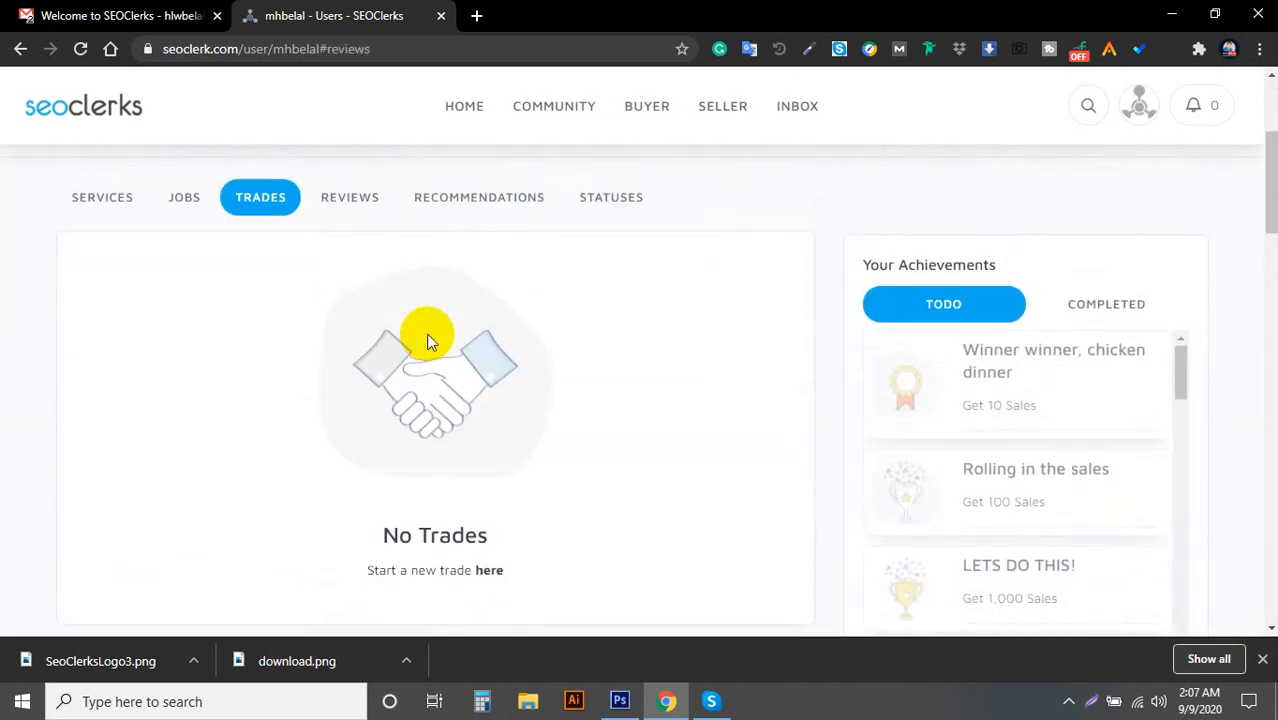
click(487, 200)
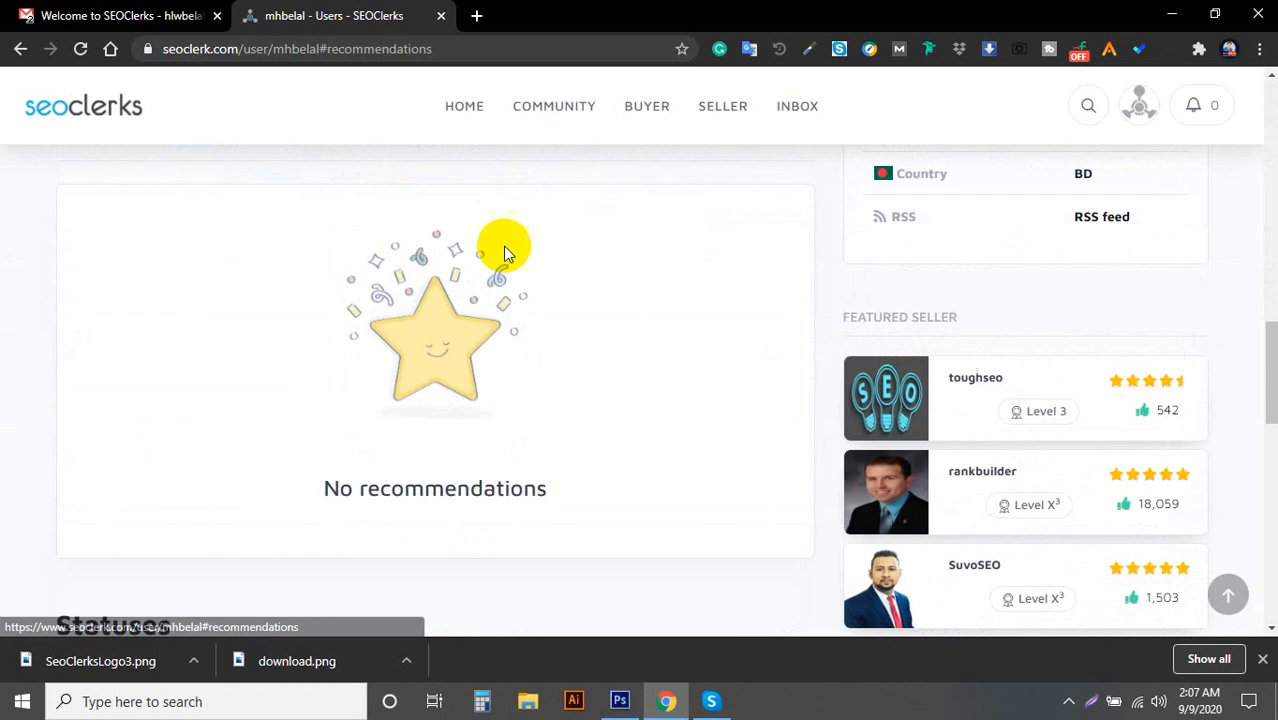
scroll(530, 305, up, 3)
scroll(533, 315, up, 6)
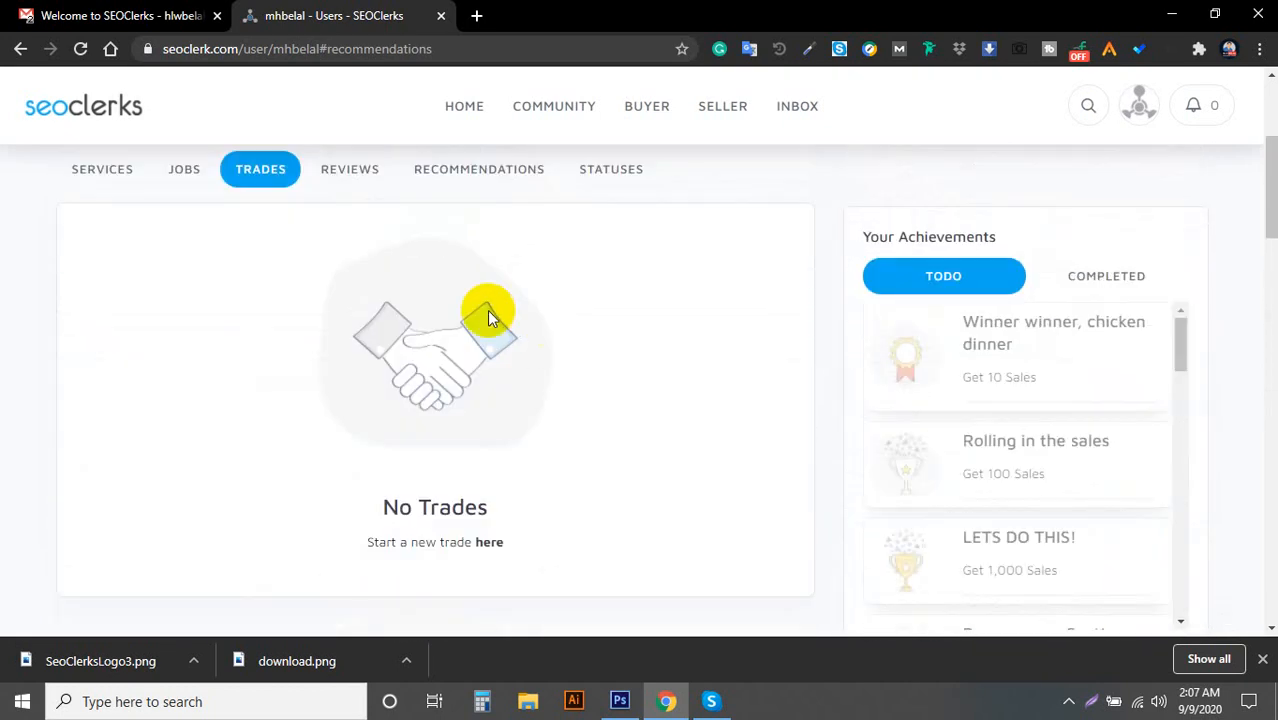
click(593, 169)
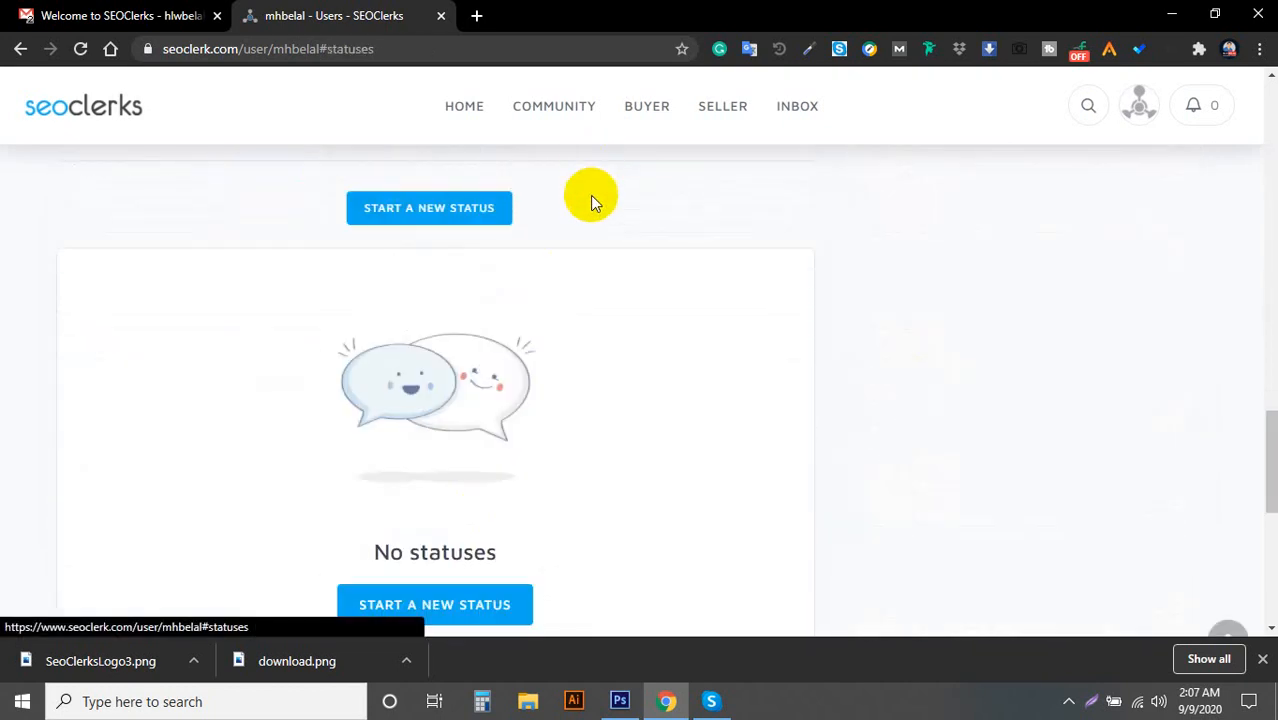
scroll(569, 361, up, 1)
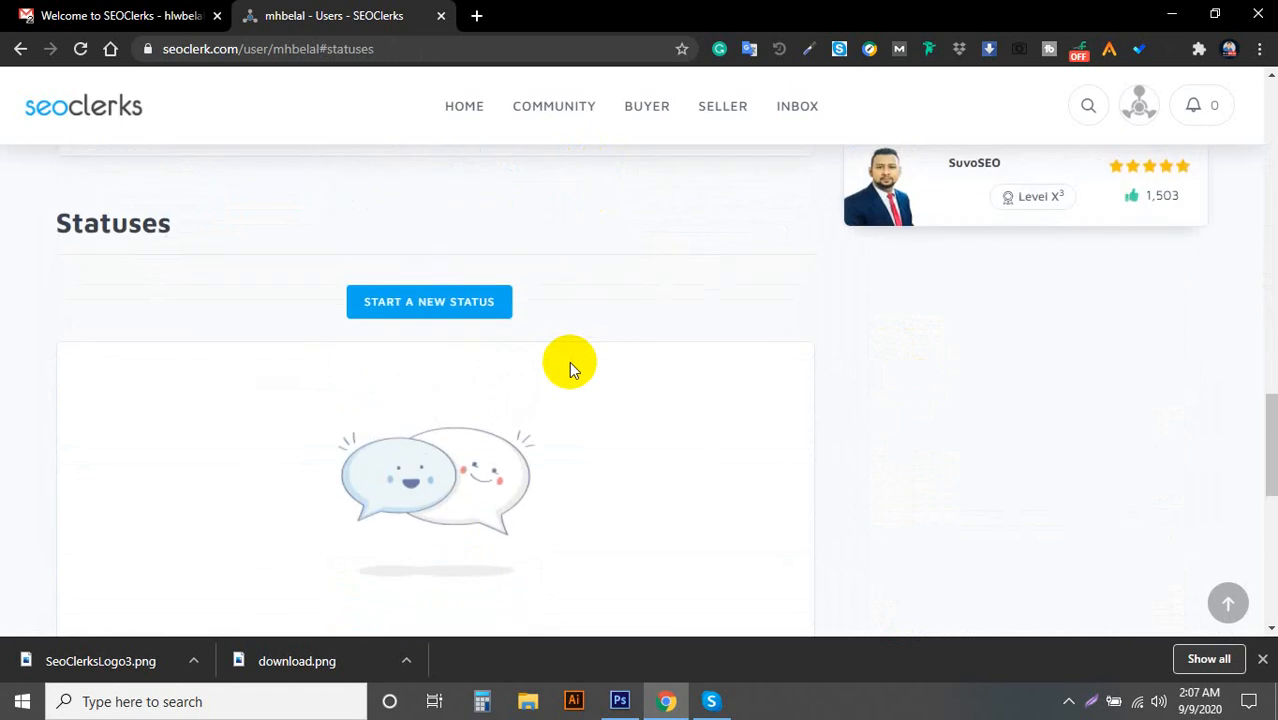
scroll(569, 361, up, 2)
scroll(569, 361, down, 3)
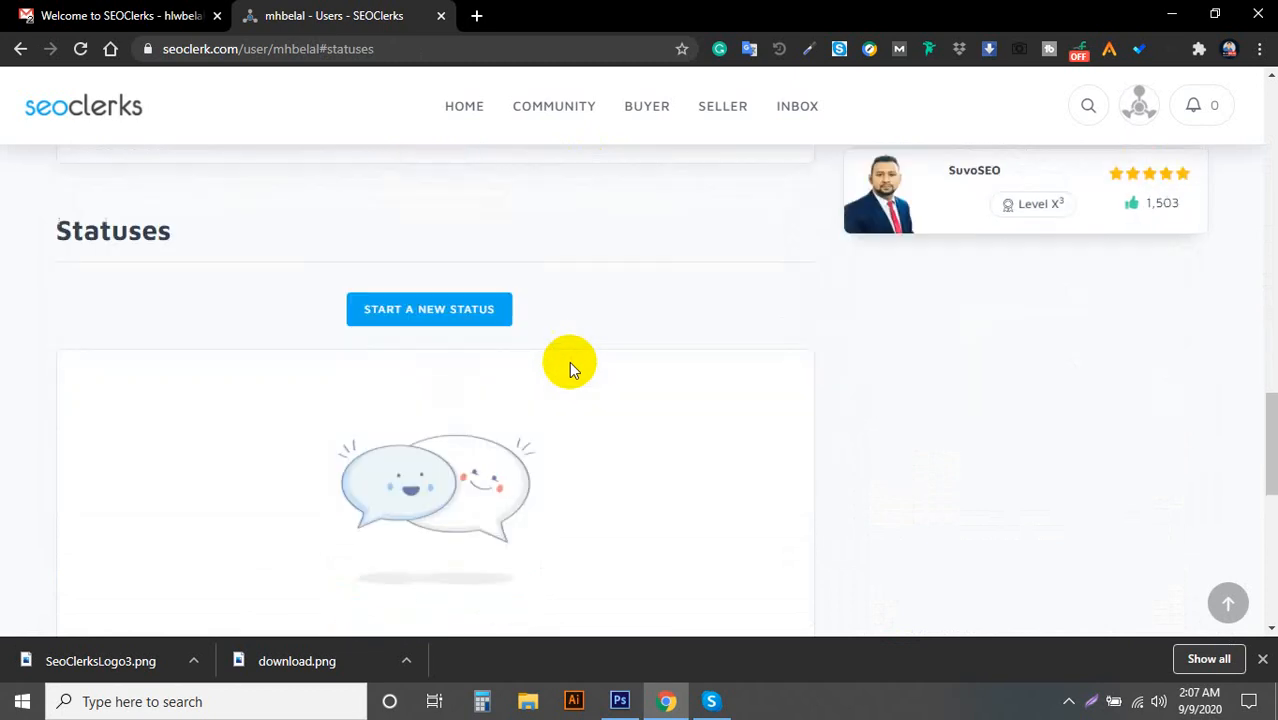
scroll(569, 361, down, 3)
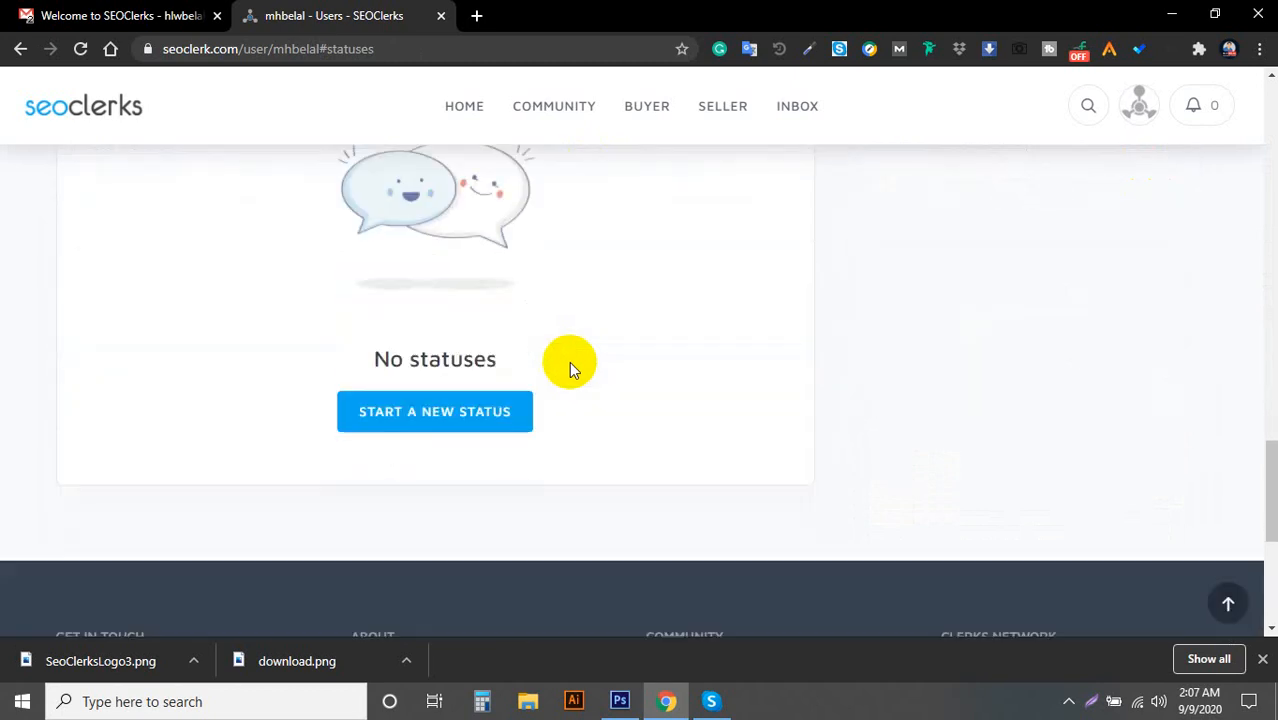
scroll(569, 361, up, 4)
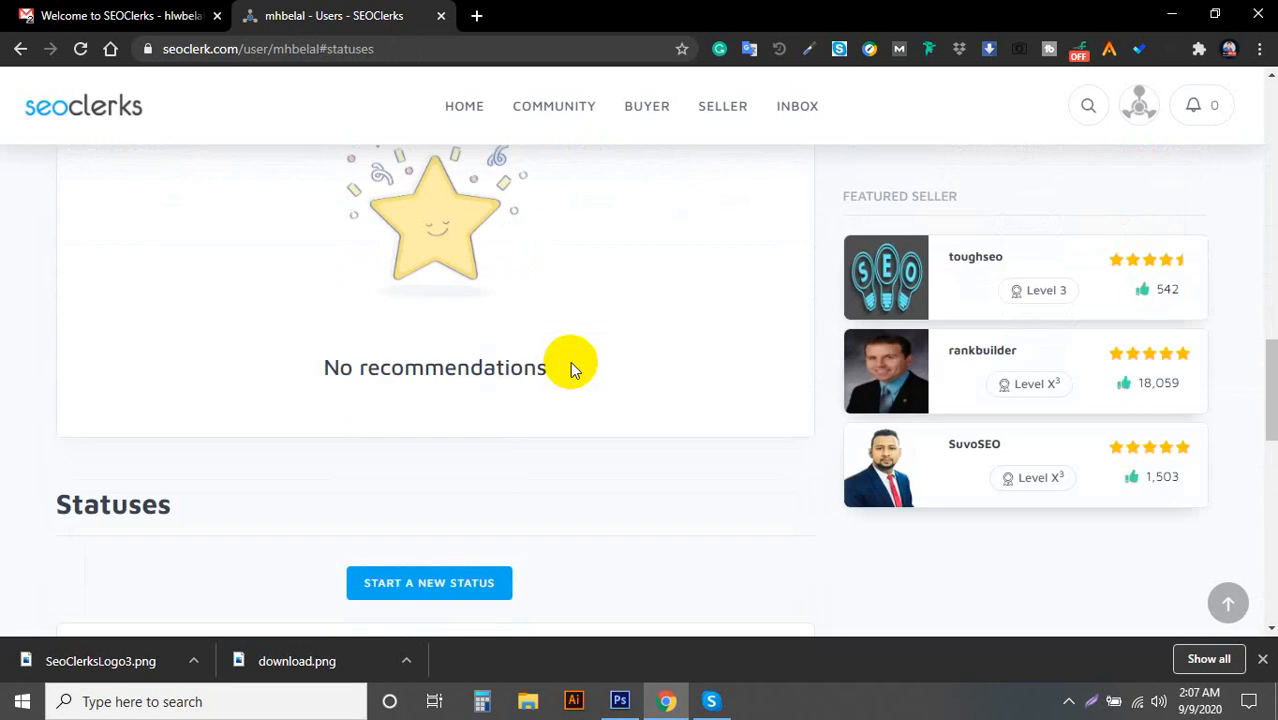
scroll(570, 366, up, 5)
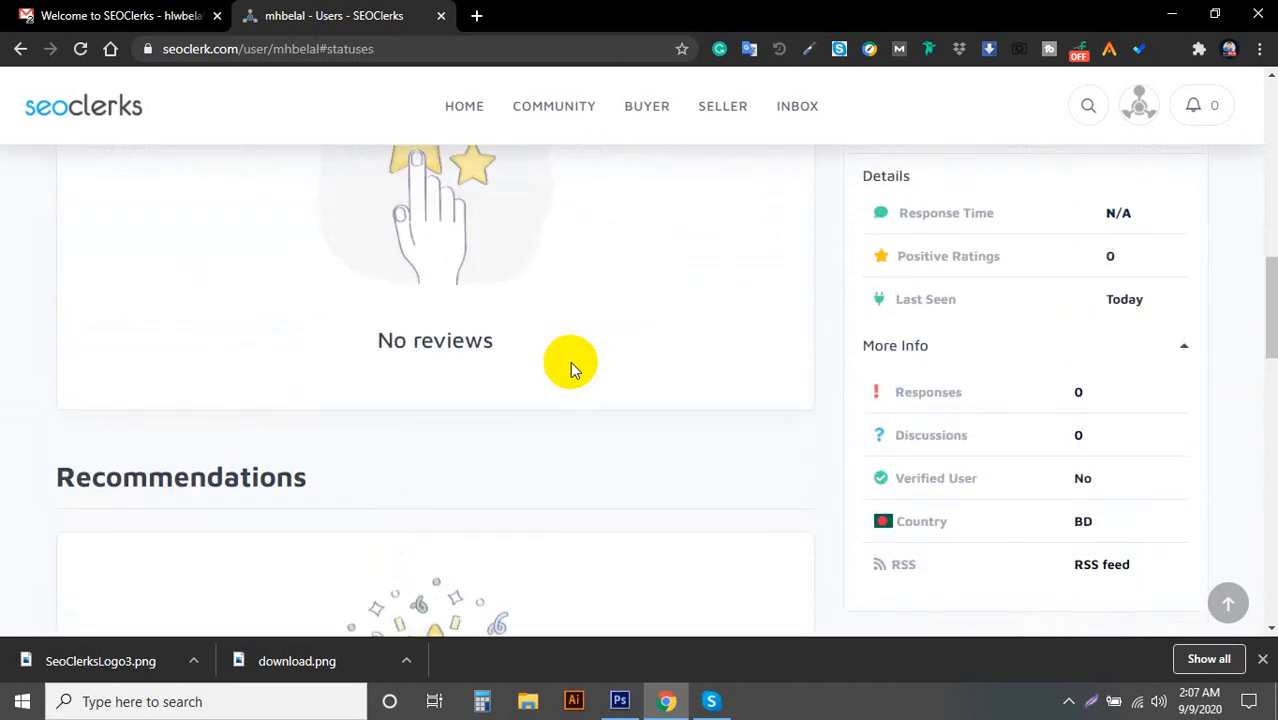
scroll(570, 366, down, 5)
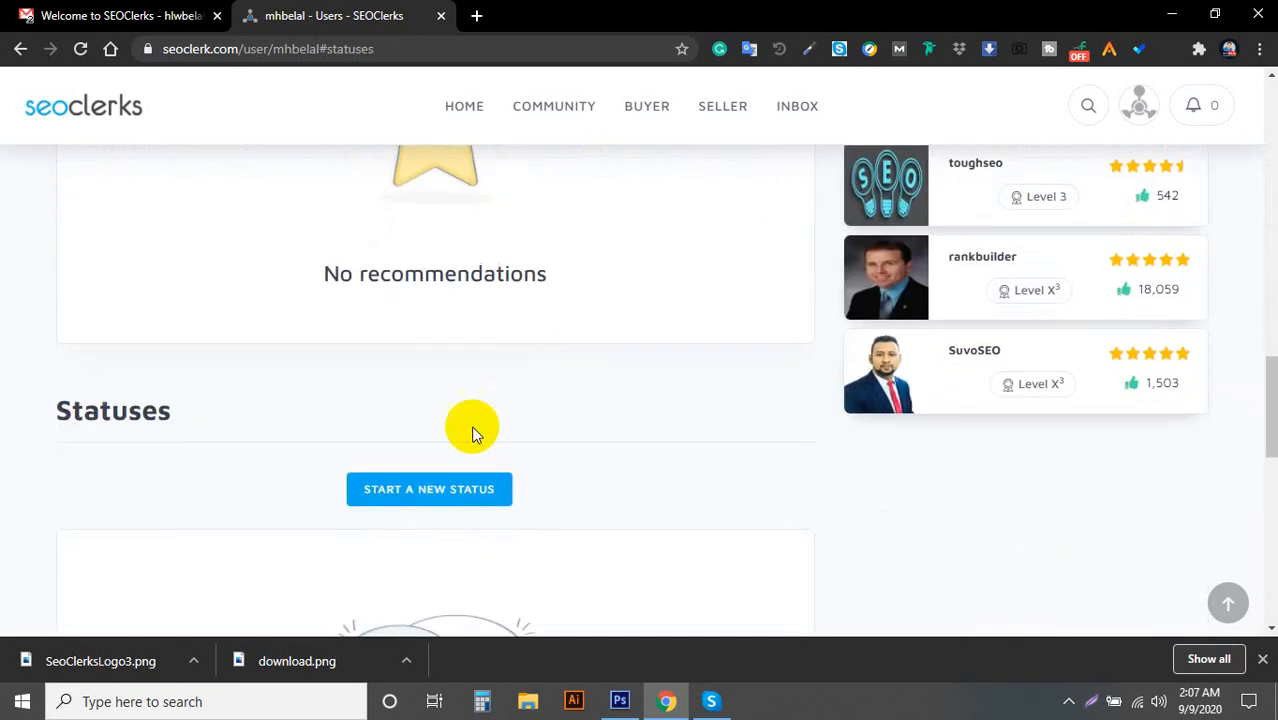
Start a new status and paste the graphic-designer self-introduction paragraph.
click(435, 398)
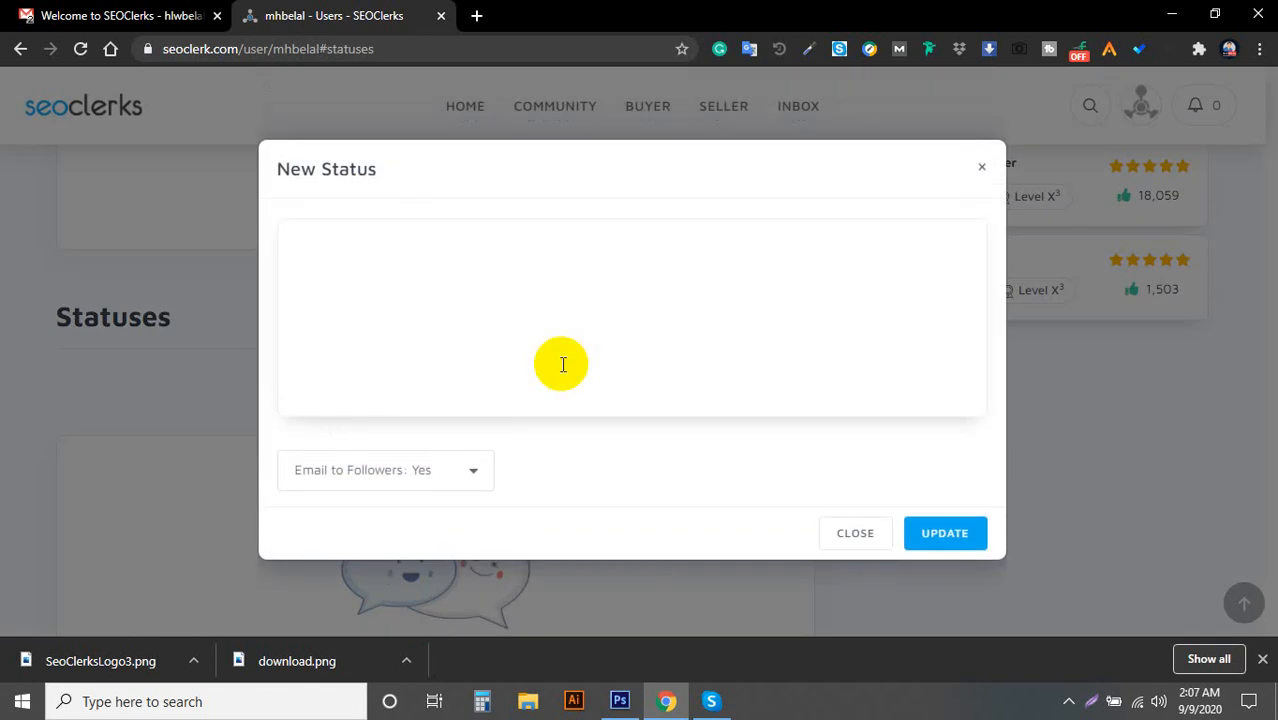
click(522, 303)
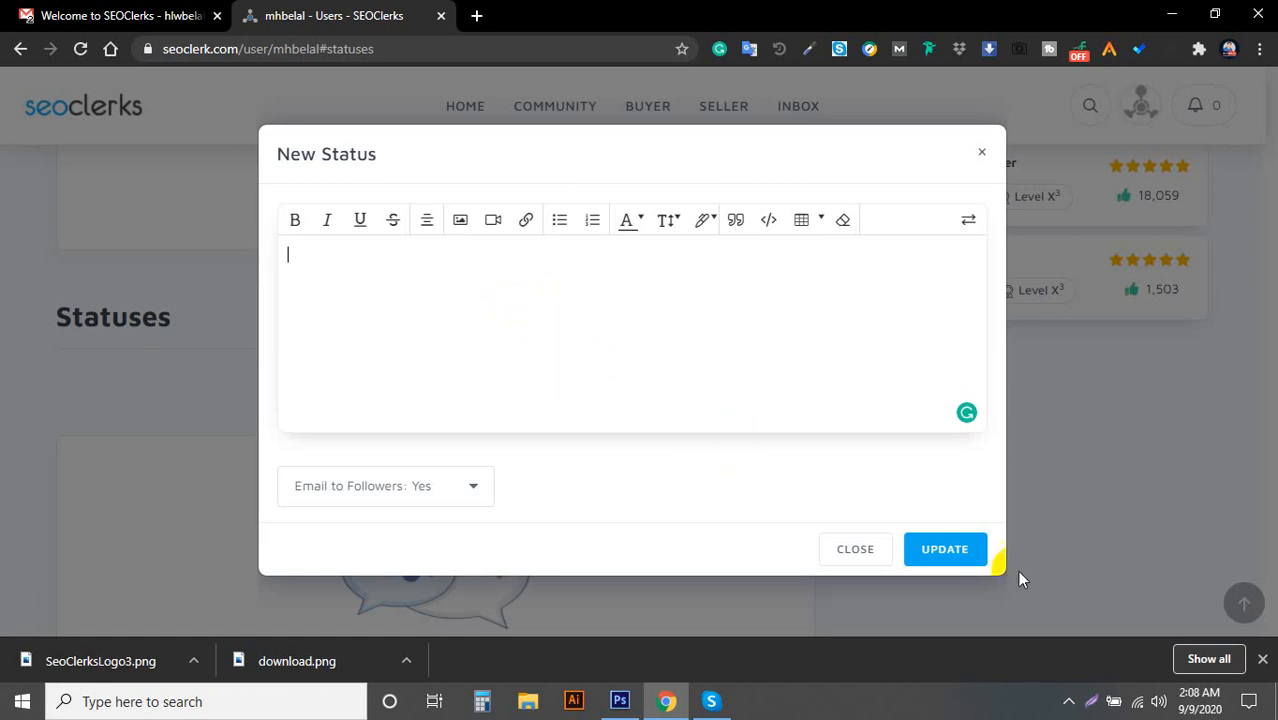
click(1068, 701)
click(372, 267)
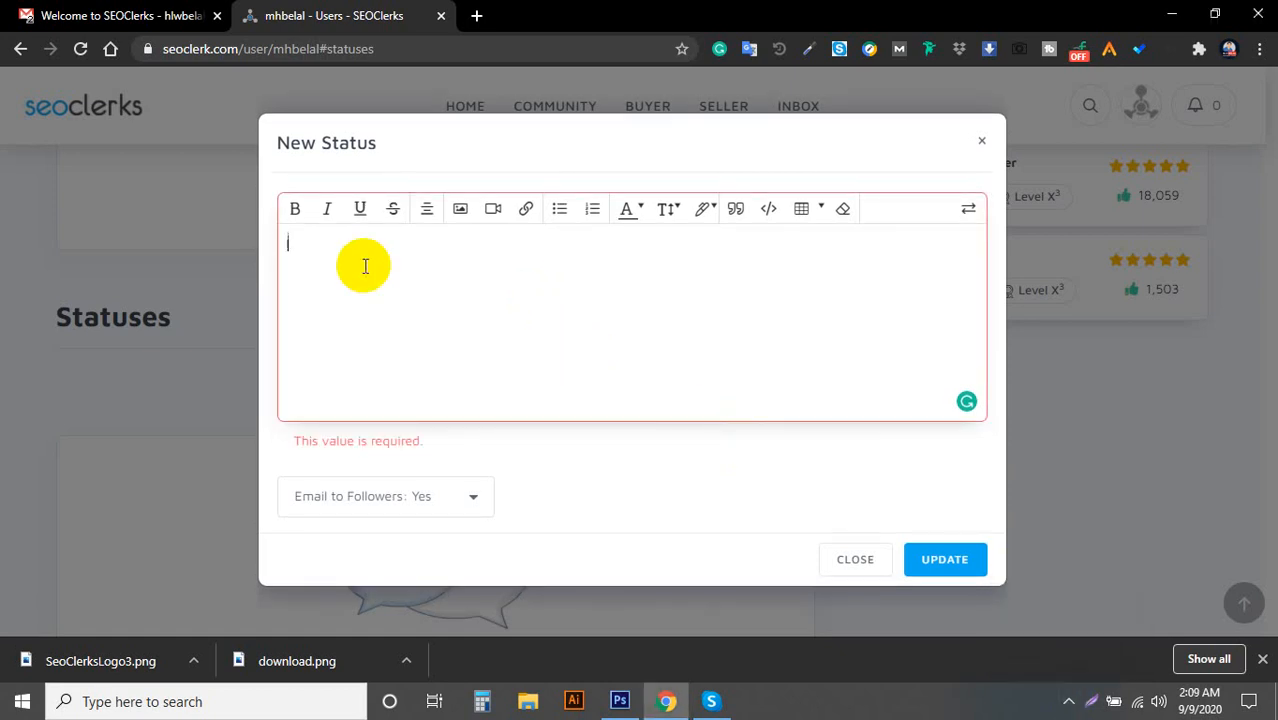
text(welcome, I am a graphic designer with over many years of experience in the design world helping businesses promote themselves effectively. I have worked with three major clipping path companies as leader of the design teams. My expertise includes all aspects of design from Clipping path, Photo retouching, any kind of photoshop relative job as like I am a graphic designer, I have considerable experience in logo design, banner, poster, brochure design, business card design and web design or many more with graphic related. I am a creative, fast and very deadline oriented)
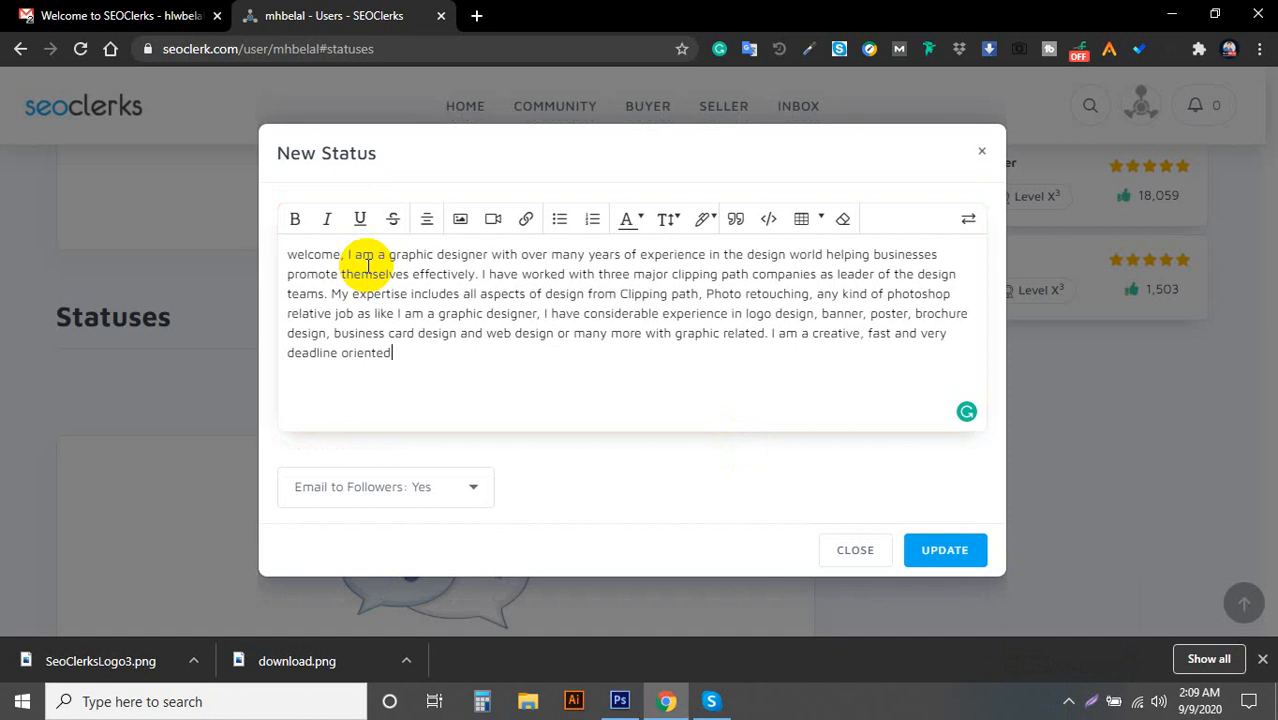
Accept Grammarly fixes: hyphenate deadline-oriented, add a comma, capitalize Welcome, change leader to leaders.
mouse_move(349, 352)
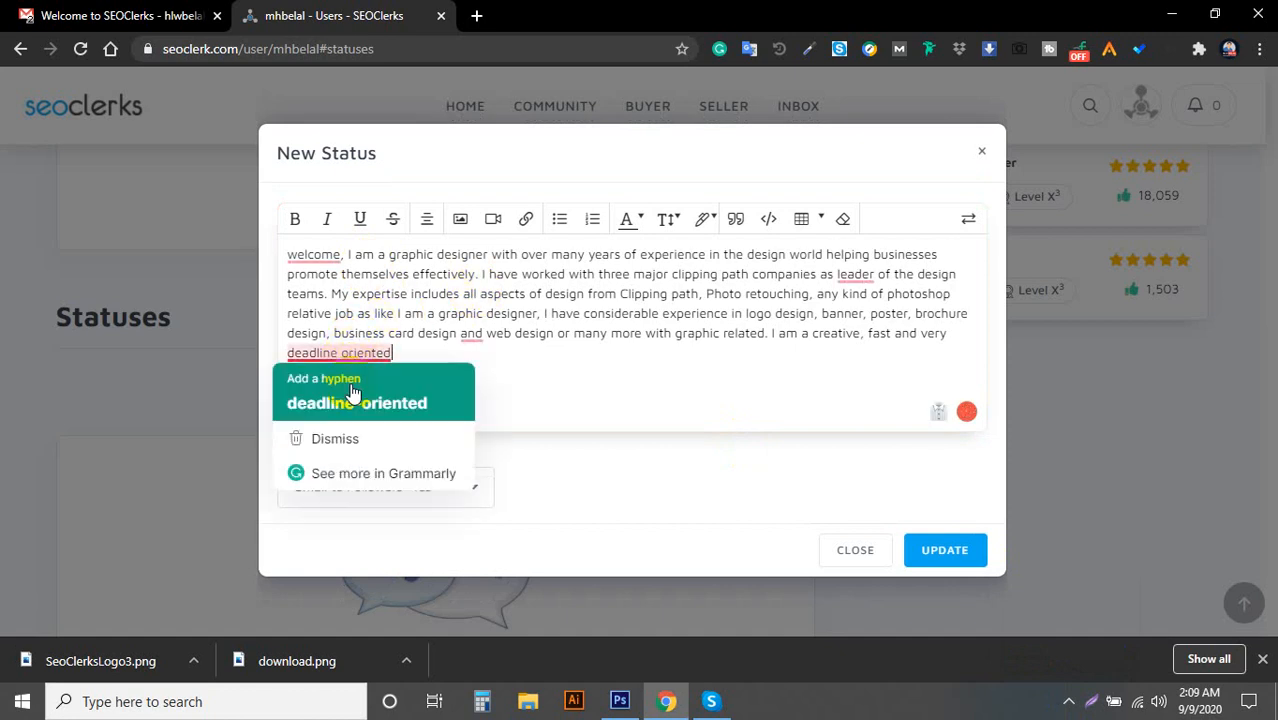
click(354, 399)
mouse_move(467, 336)
click(480, 388)
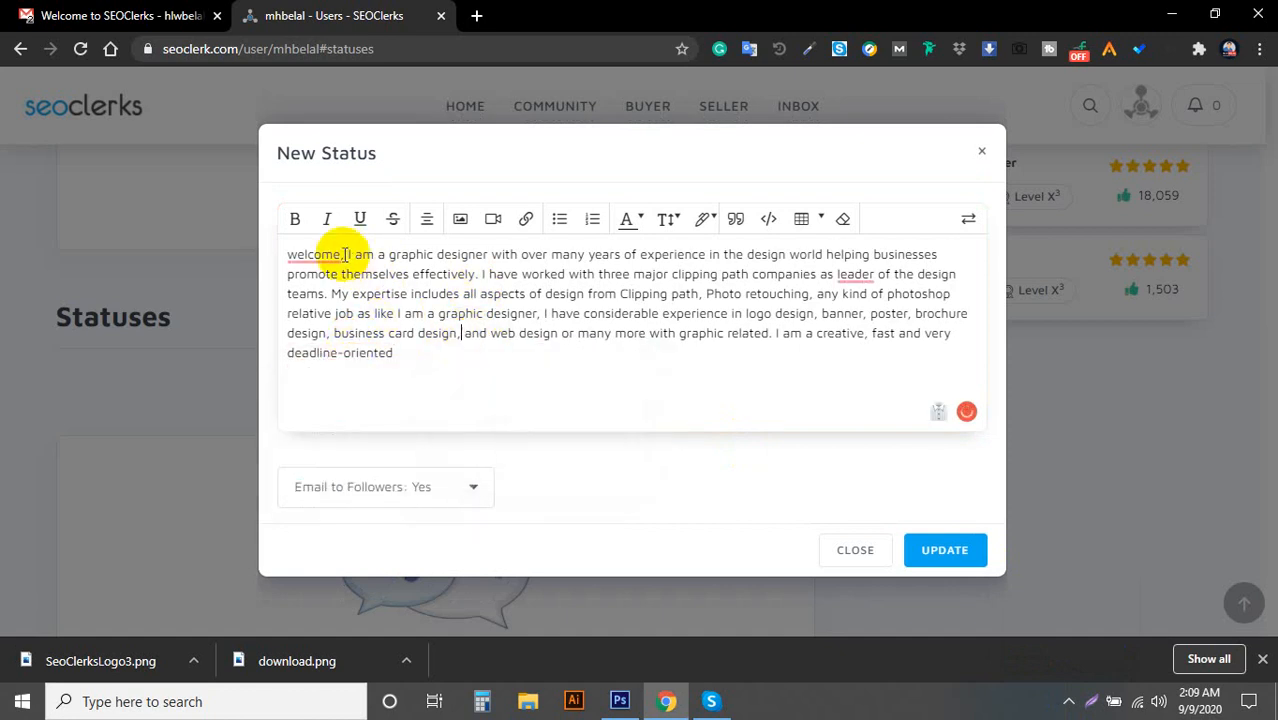
mouse_move(320, 256)
click(320, 301)
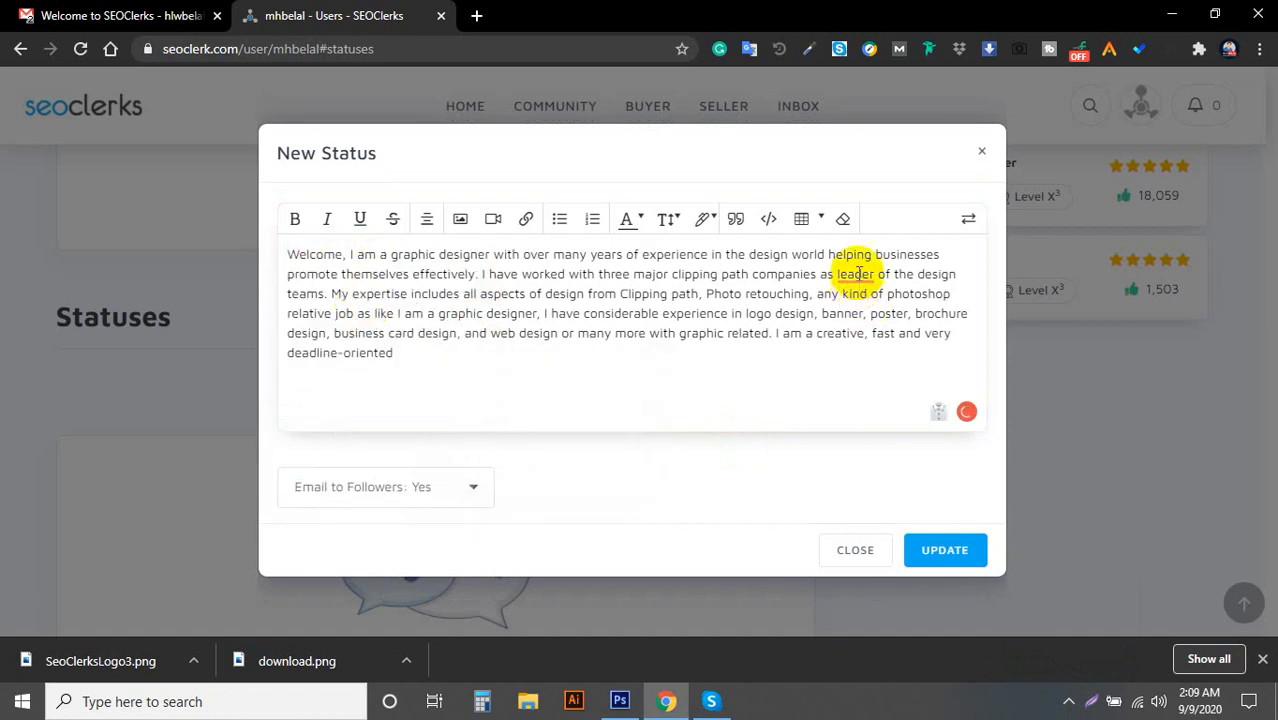
mouse_move(858, 276)
click(864, 320)
Add the final period, a comma after fast, drop the article before creative, and post the status.
click(469, 370)
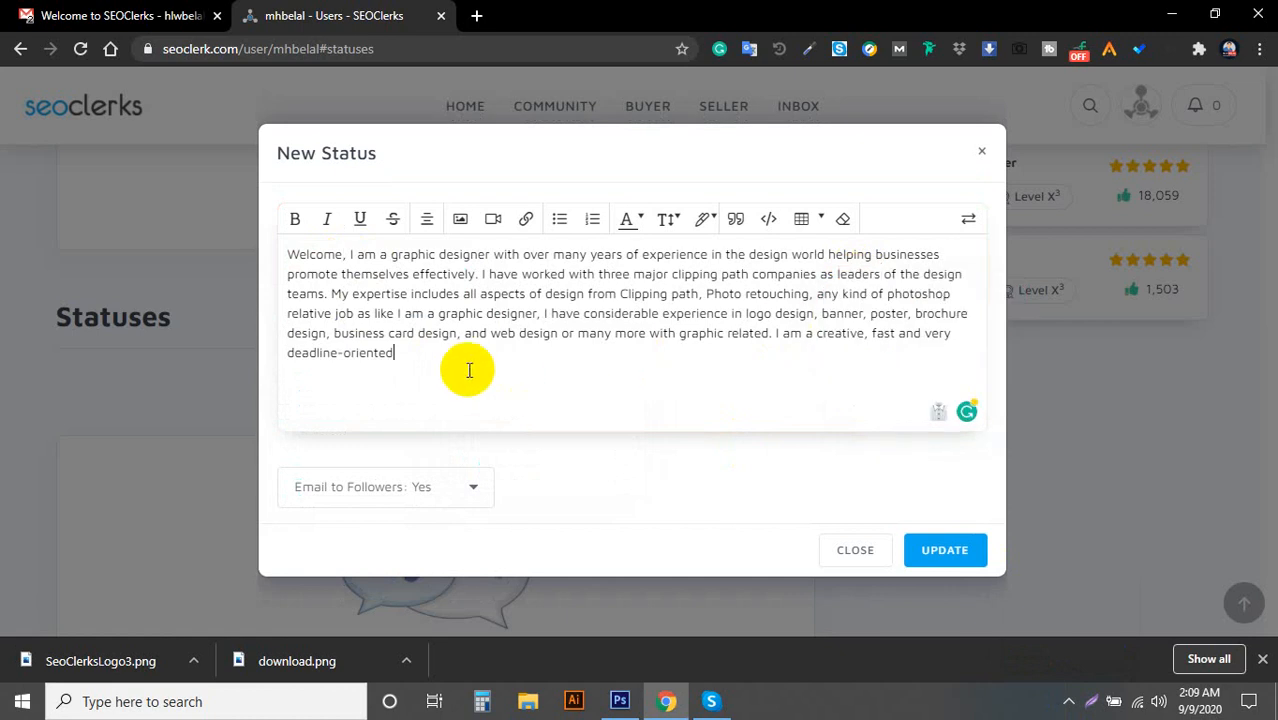
text(.)
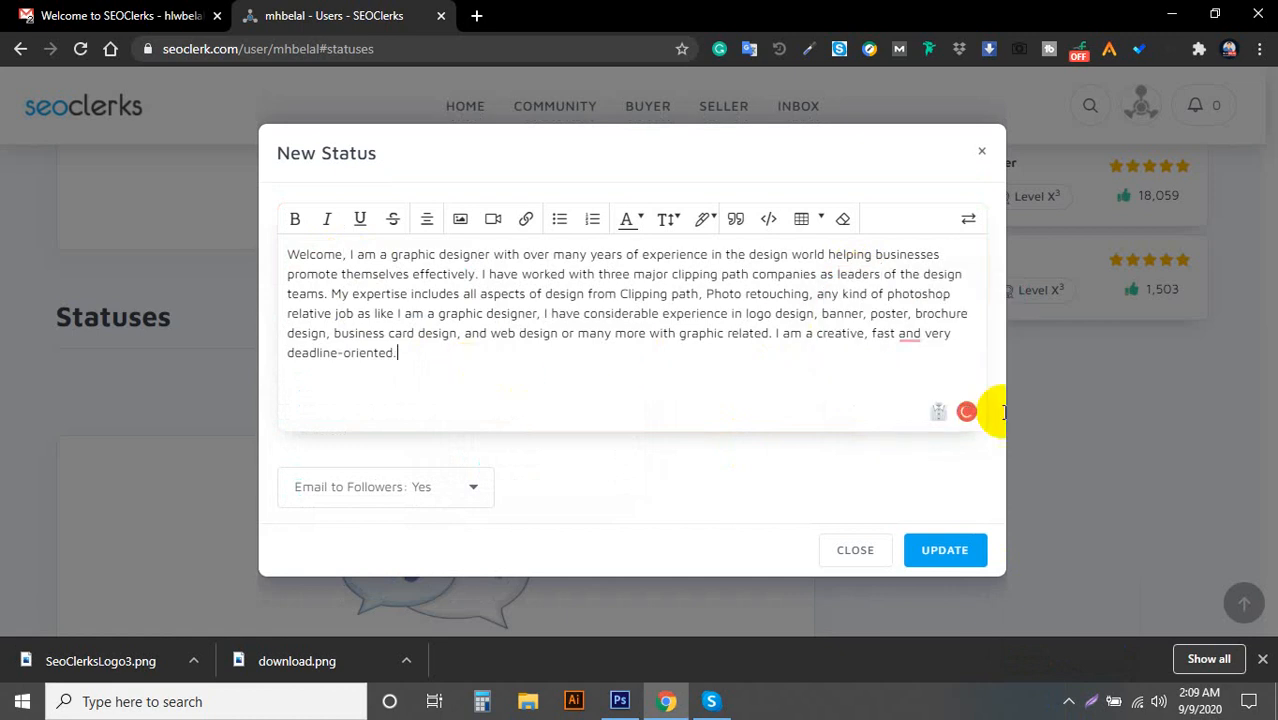
mouse_move(908, 332)
click(925, 383)
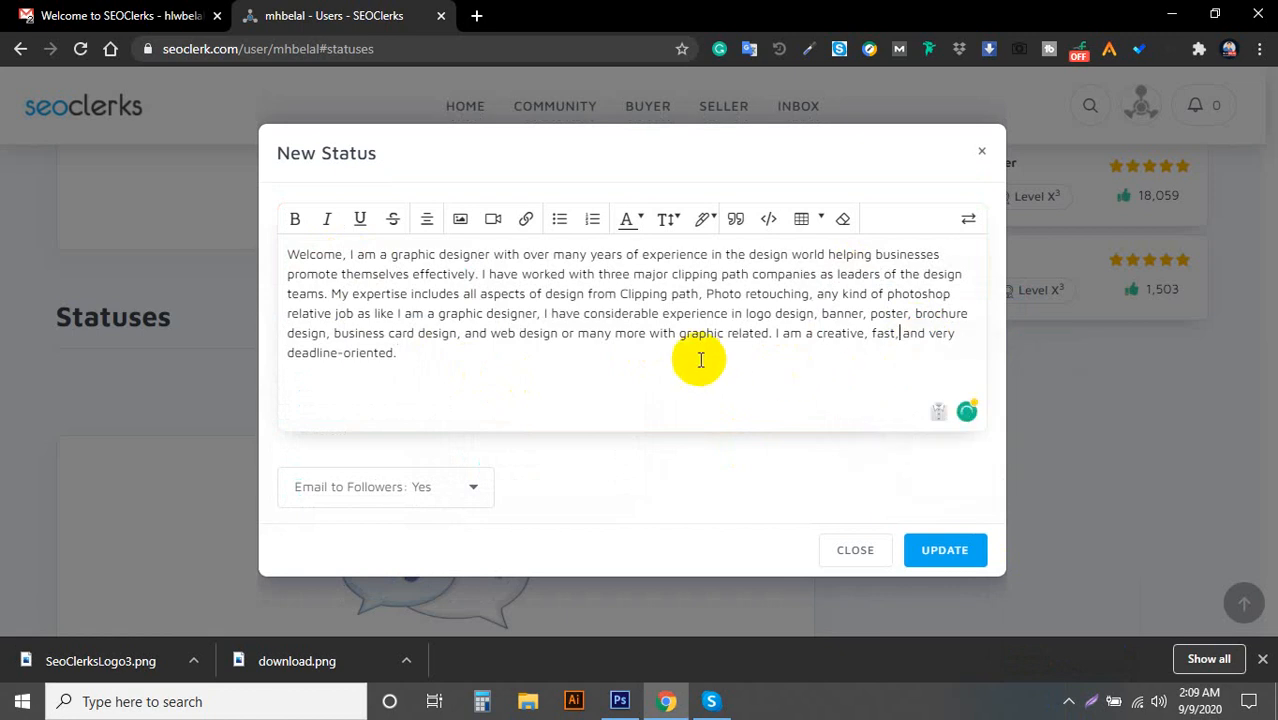
mouse_move(835, 342)
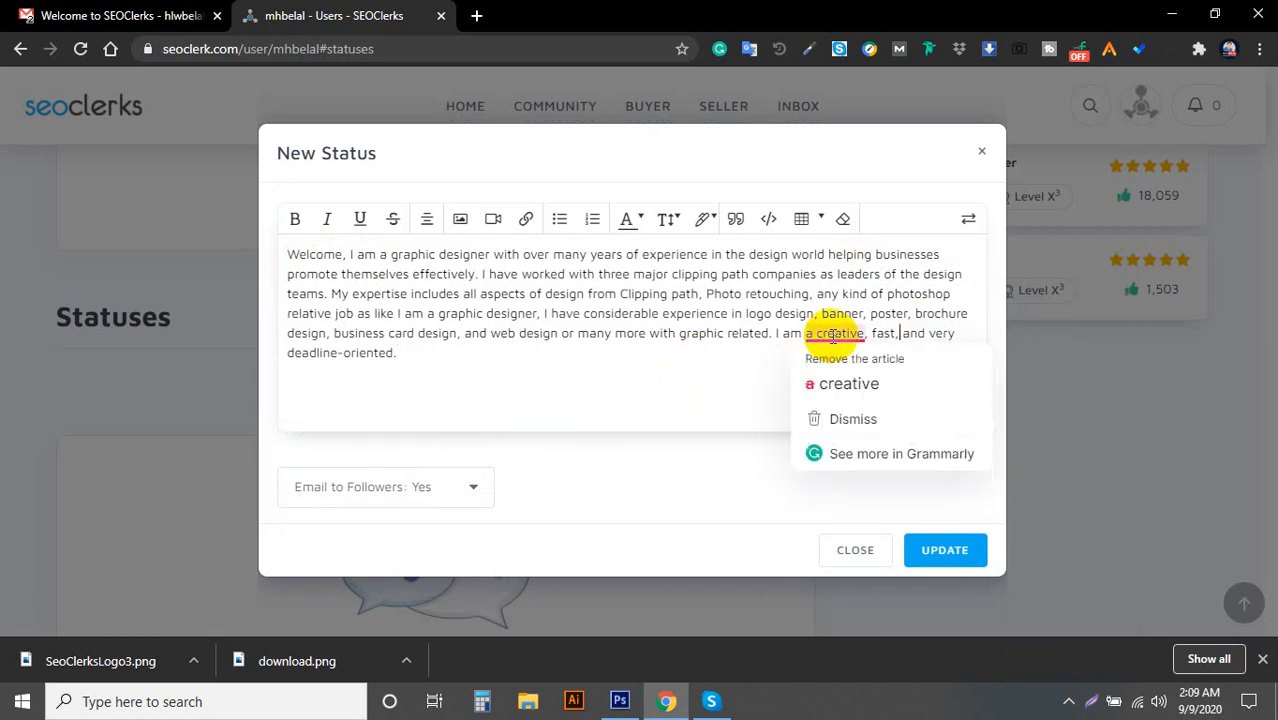
click(835, 382)
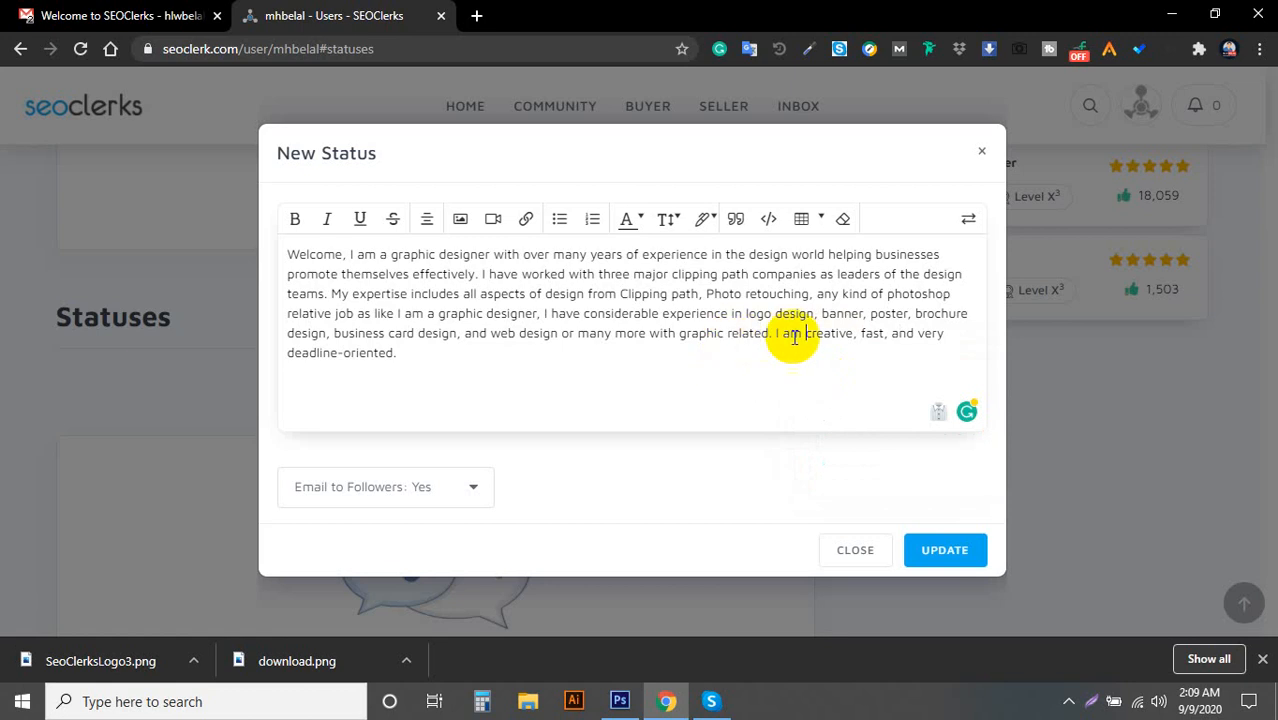
click(940, 563)
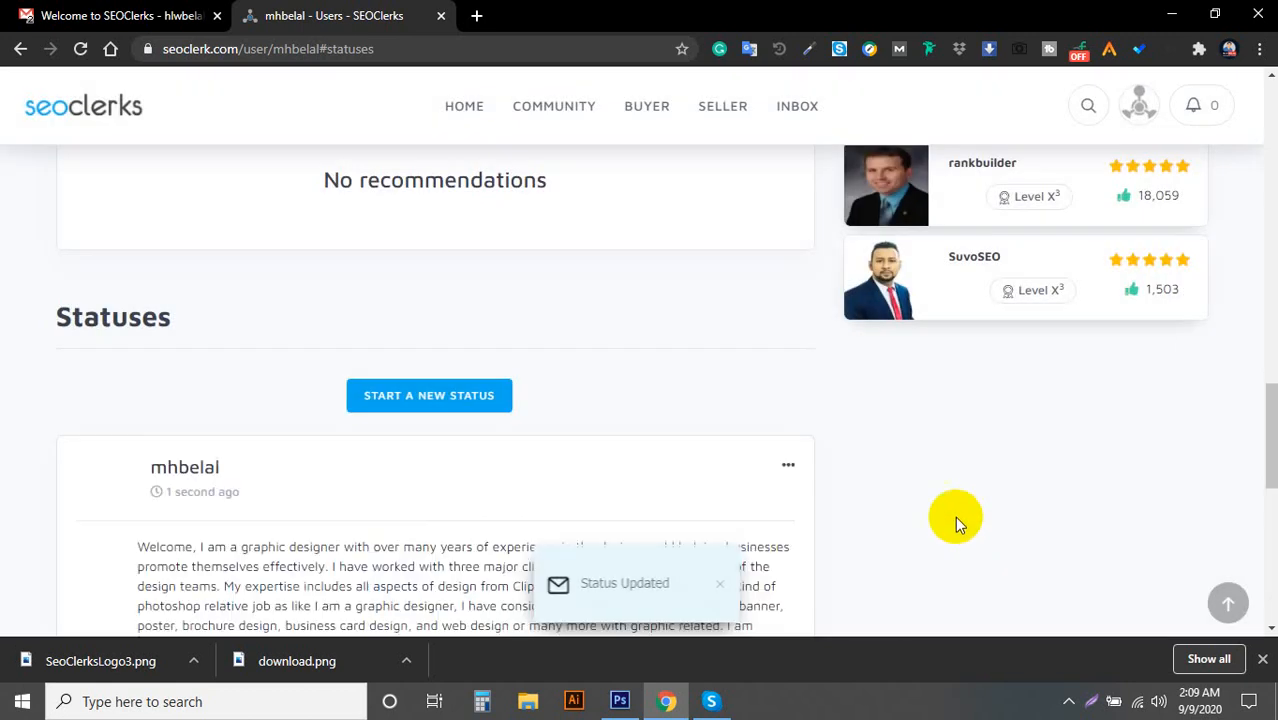
Scroll the profile to check the newly posted graphic-designer status.
scroll(560, 398, down, 2)
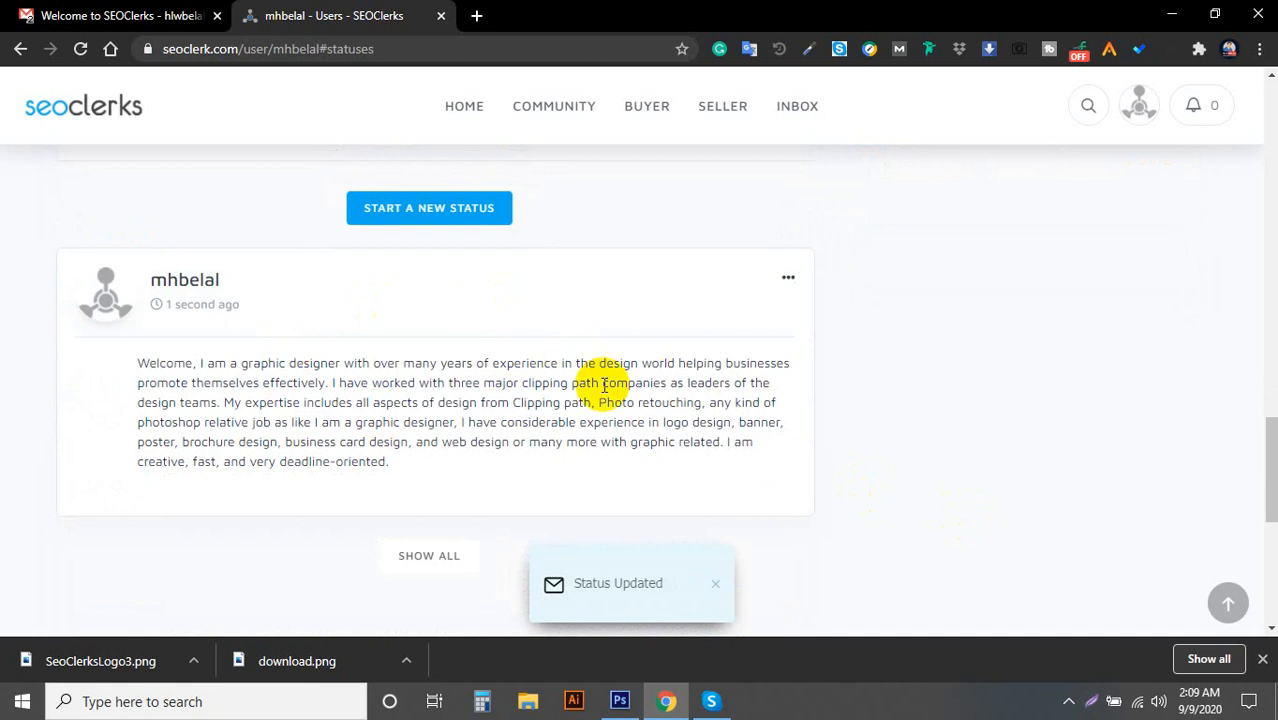
scroll(626, 436, up, 10)
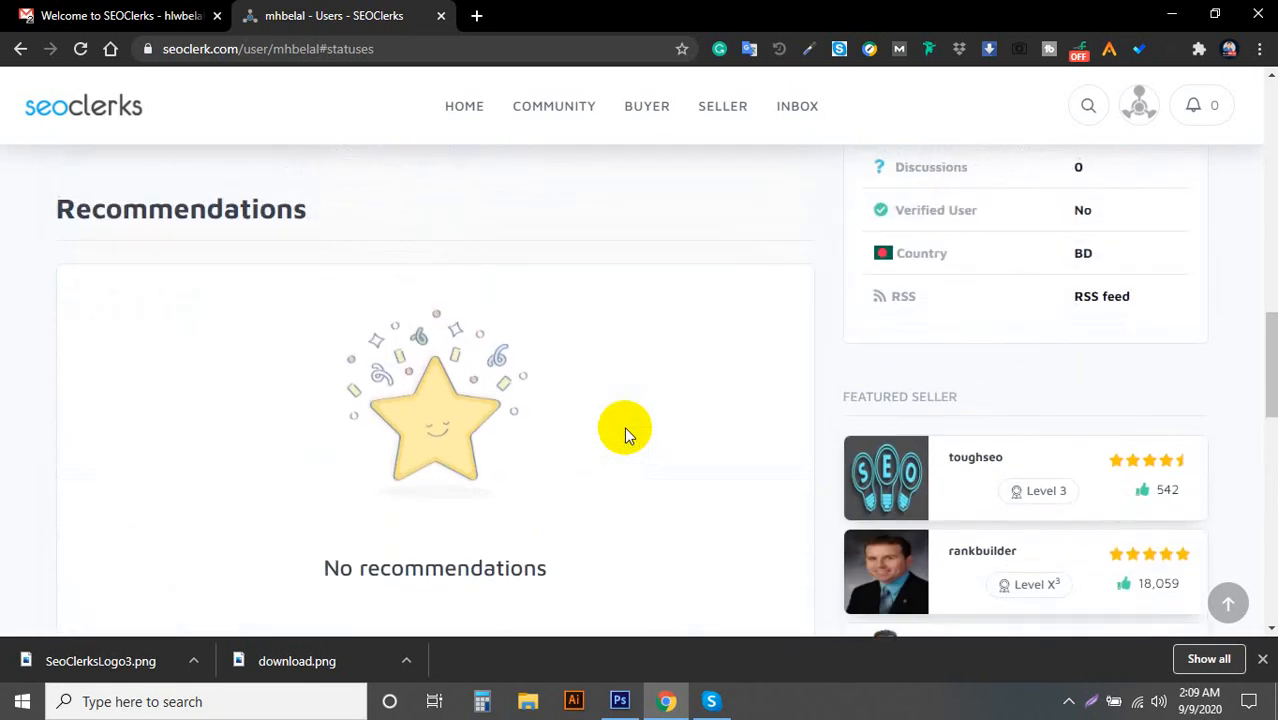
scroll(624, 426, up, 8)
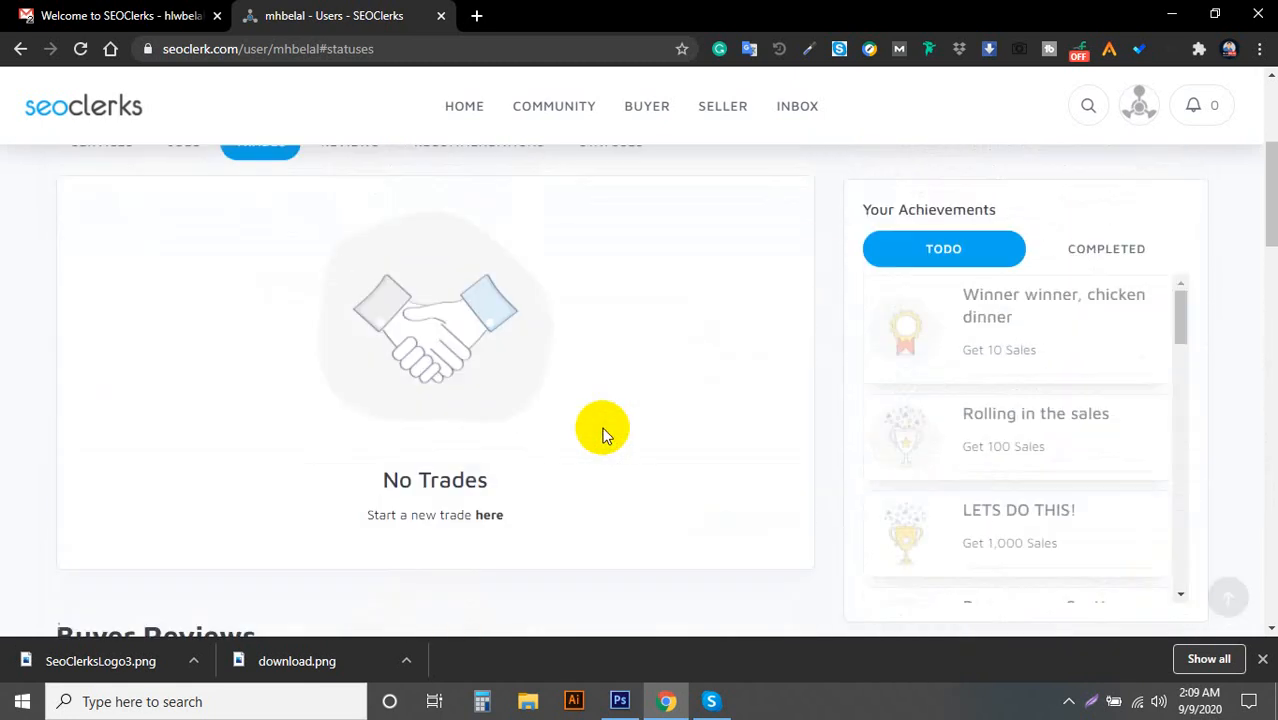
scroll(508, 432, down, 3)
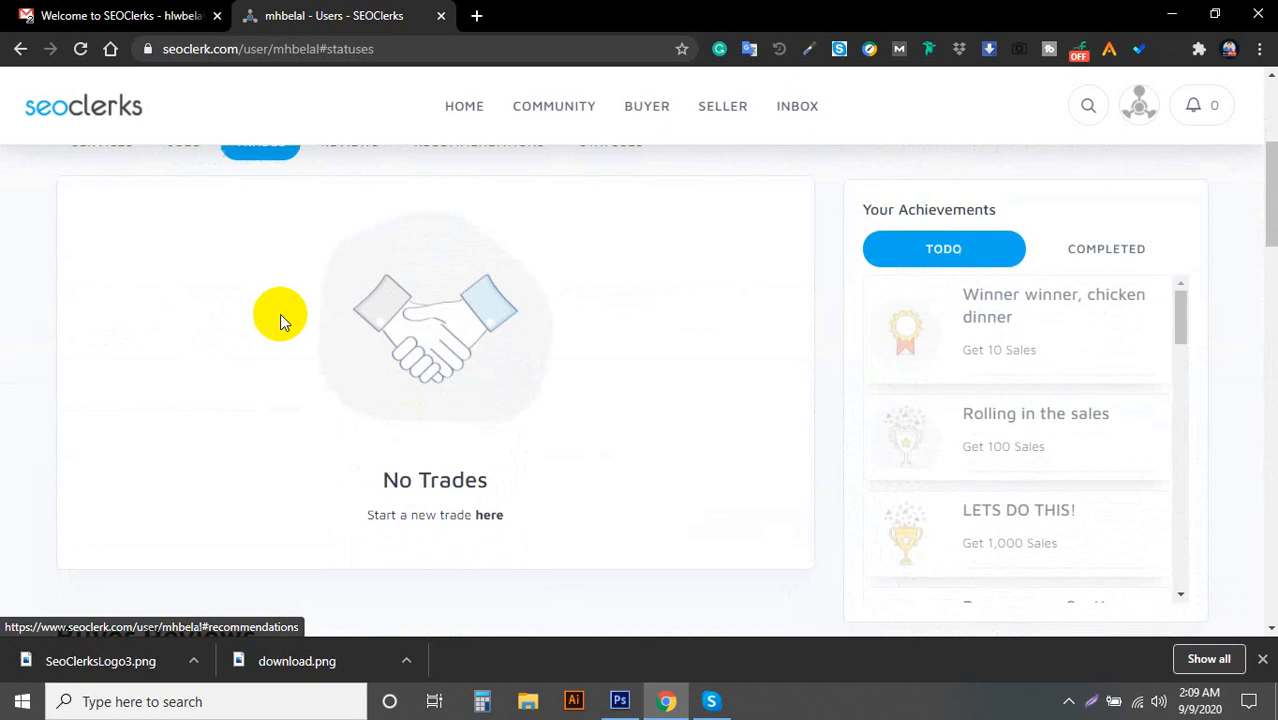
scroll(277, 317, up, 1)
View the profile's Services and Jobs lists, then go to the account security Settings.
click(122, 242)
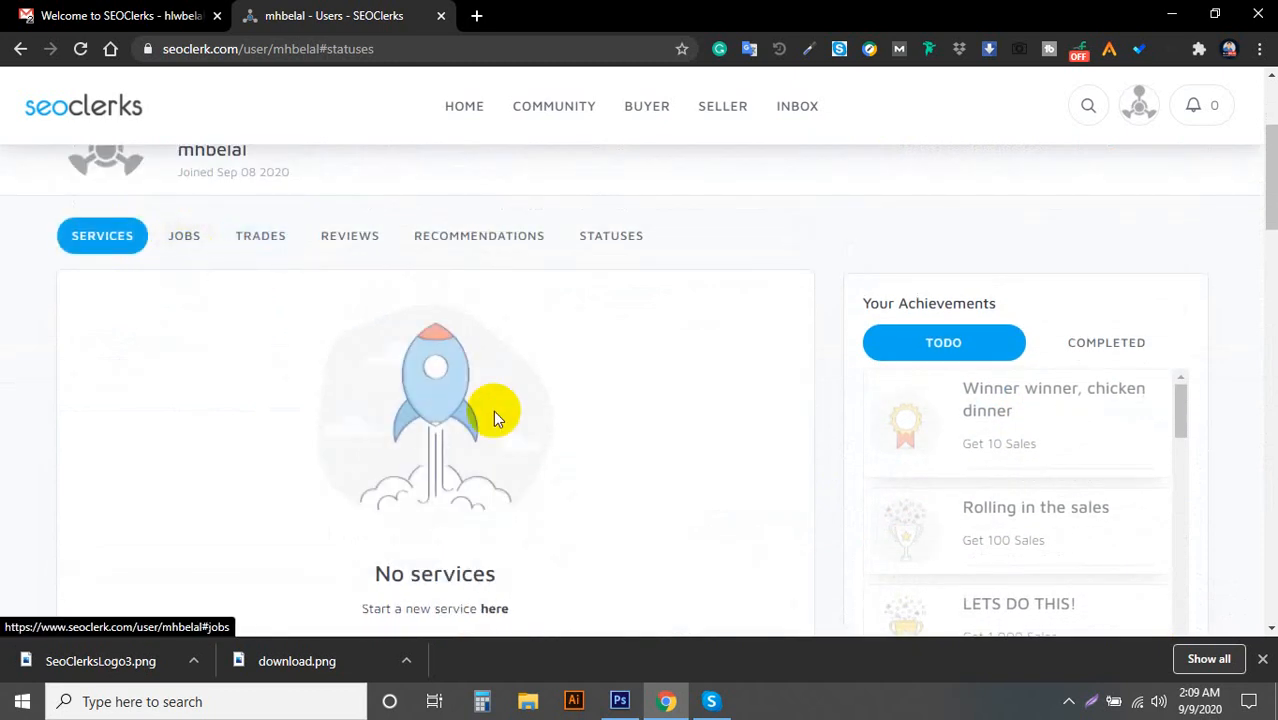
scroll(493, 410, down, 1)
scroll(493, 410, up, 1)
click(189, 245)
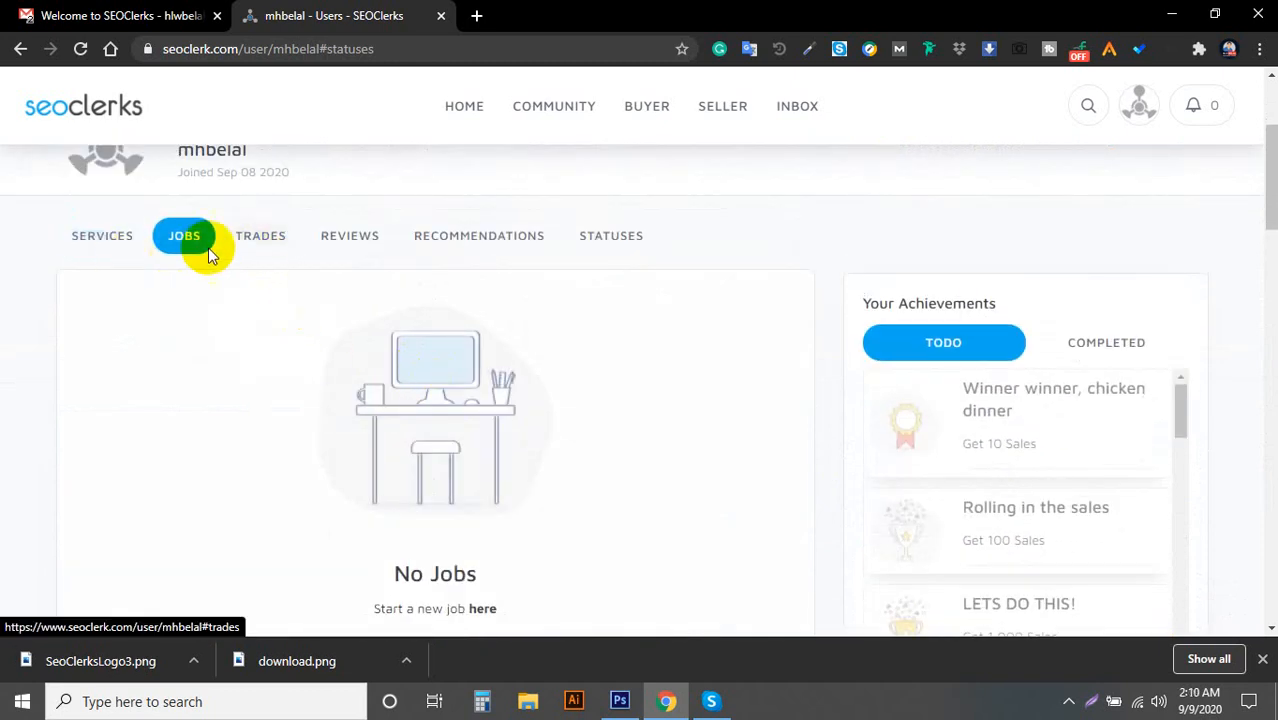
mouse_move(1160, 107)
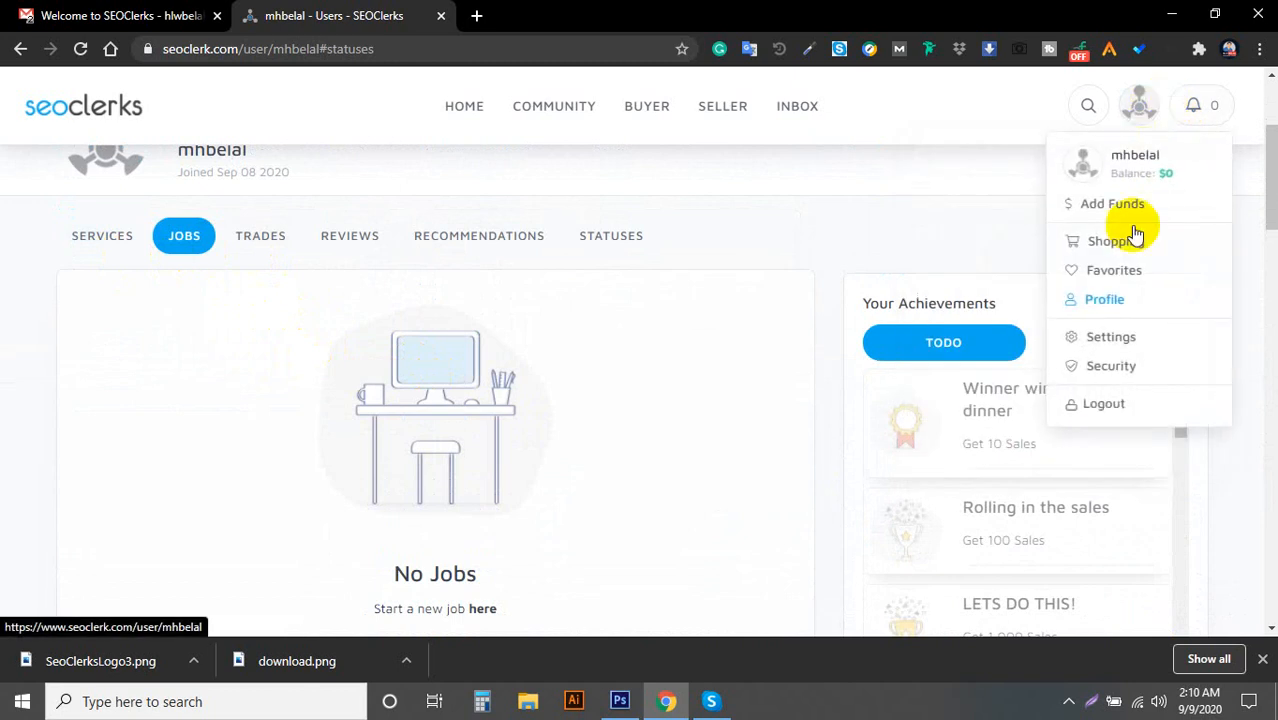
click(1117, 368)
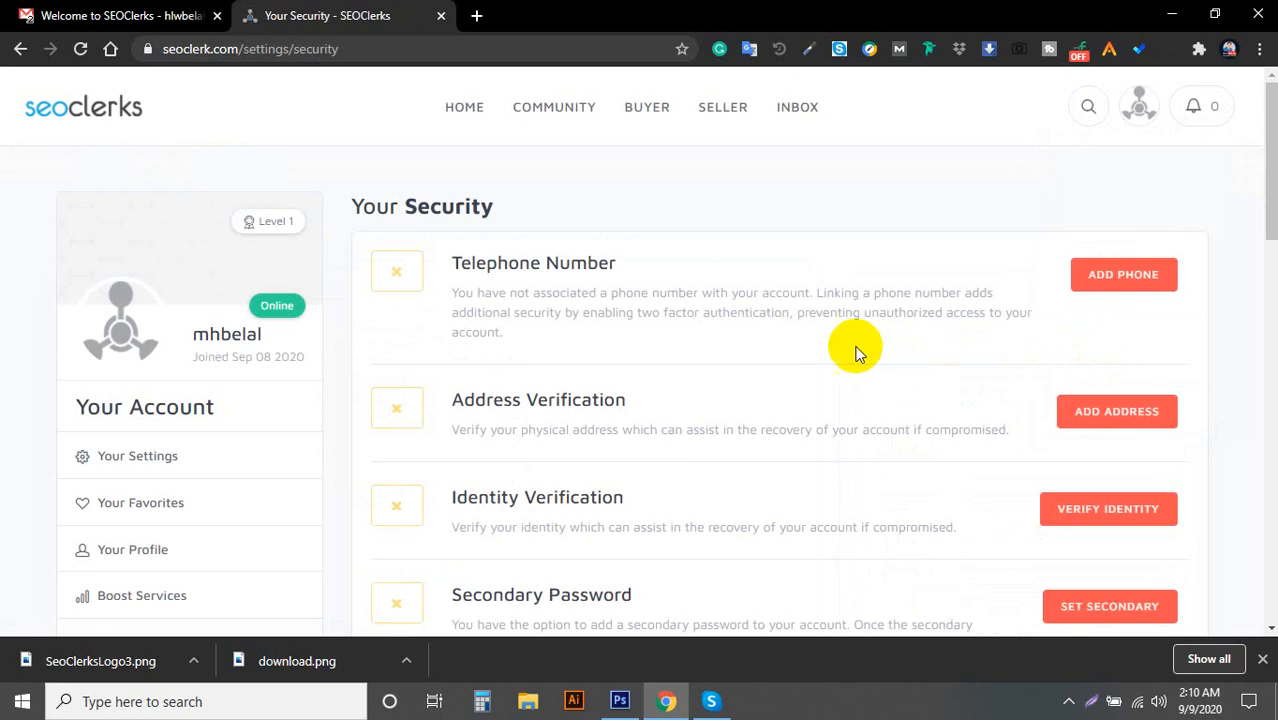
Review the unset Your Security items and start adding a telephone number.
scroll(700, 360, down, 1)
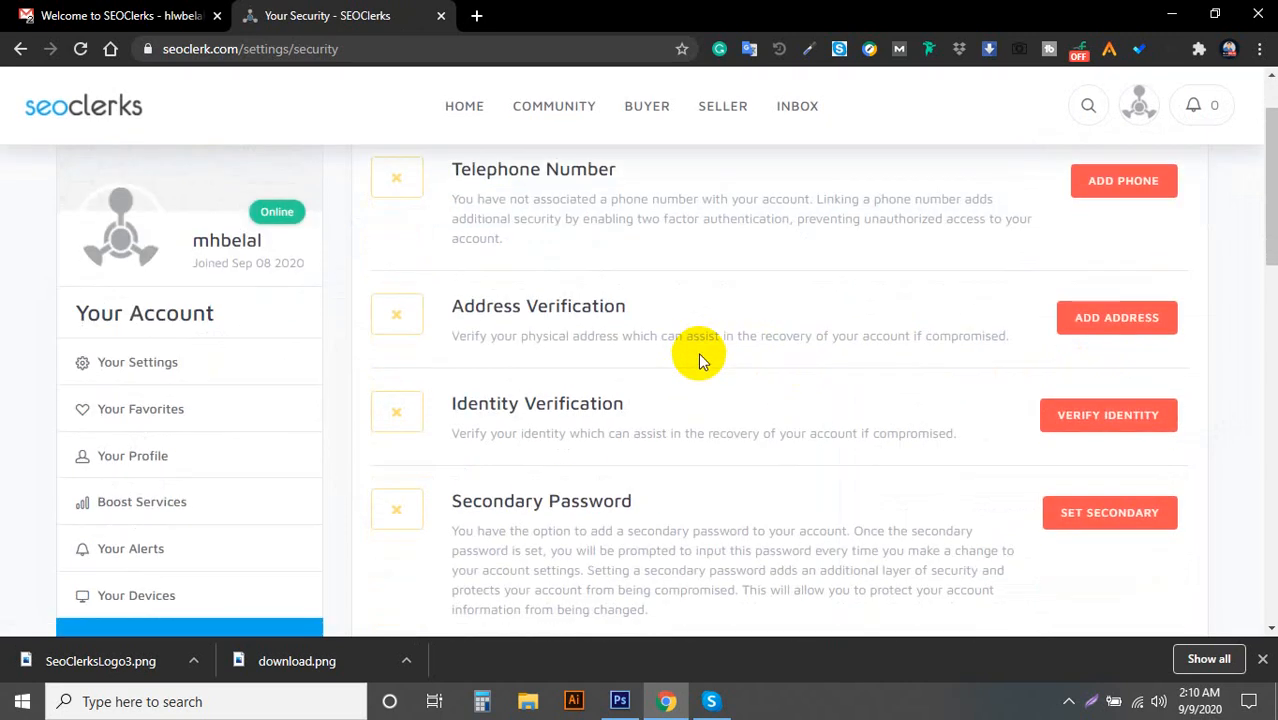
scroll(698, 360, up, 1)
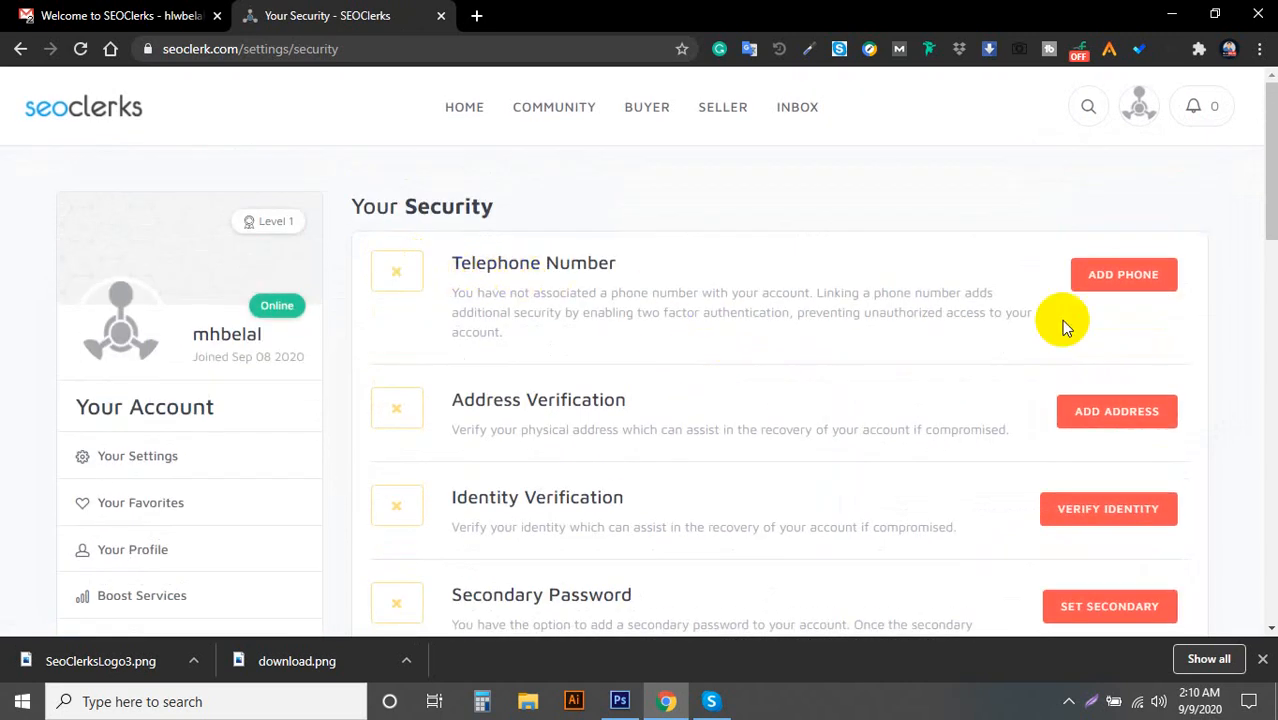
click(1094, 288)
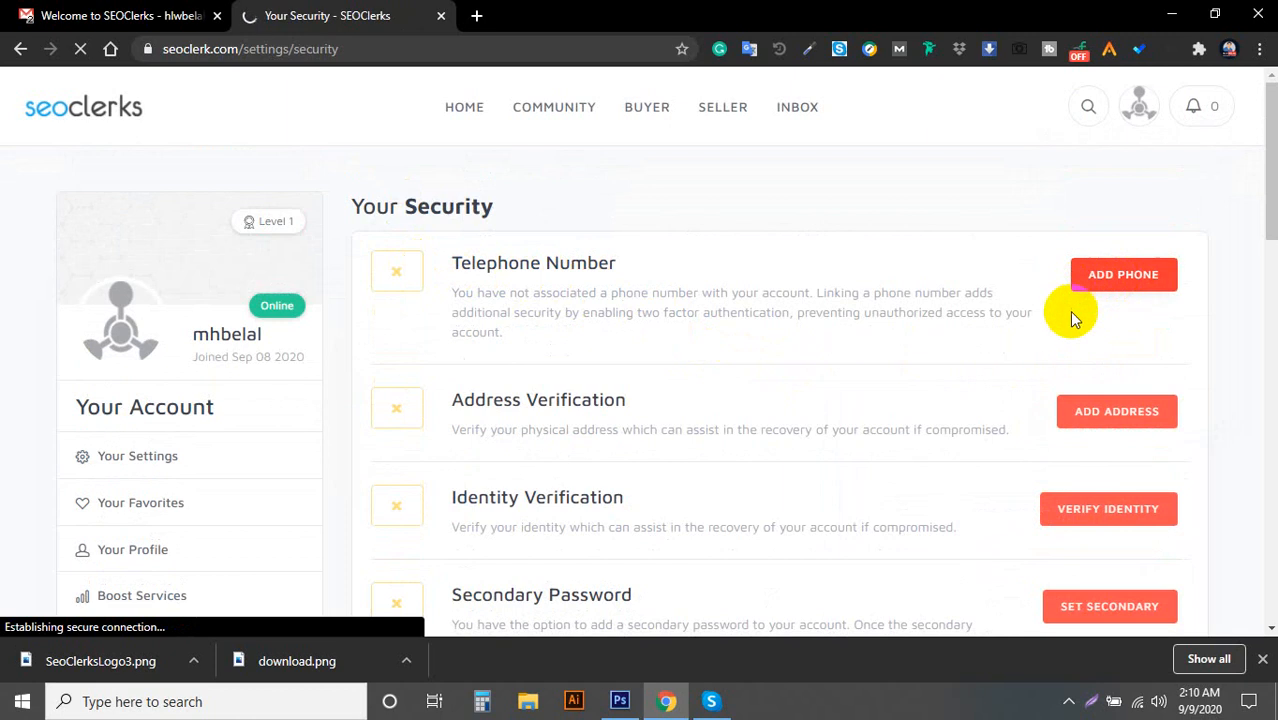
Choose Bangladesh (+880) as the country code and enter the seller's phone number.
scroll(648, 322, down, 1)
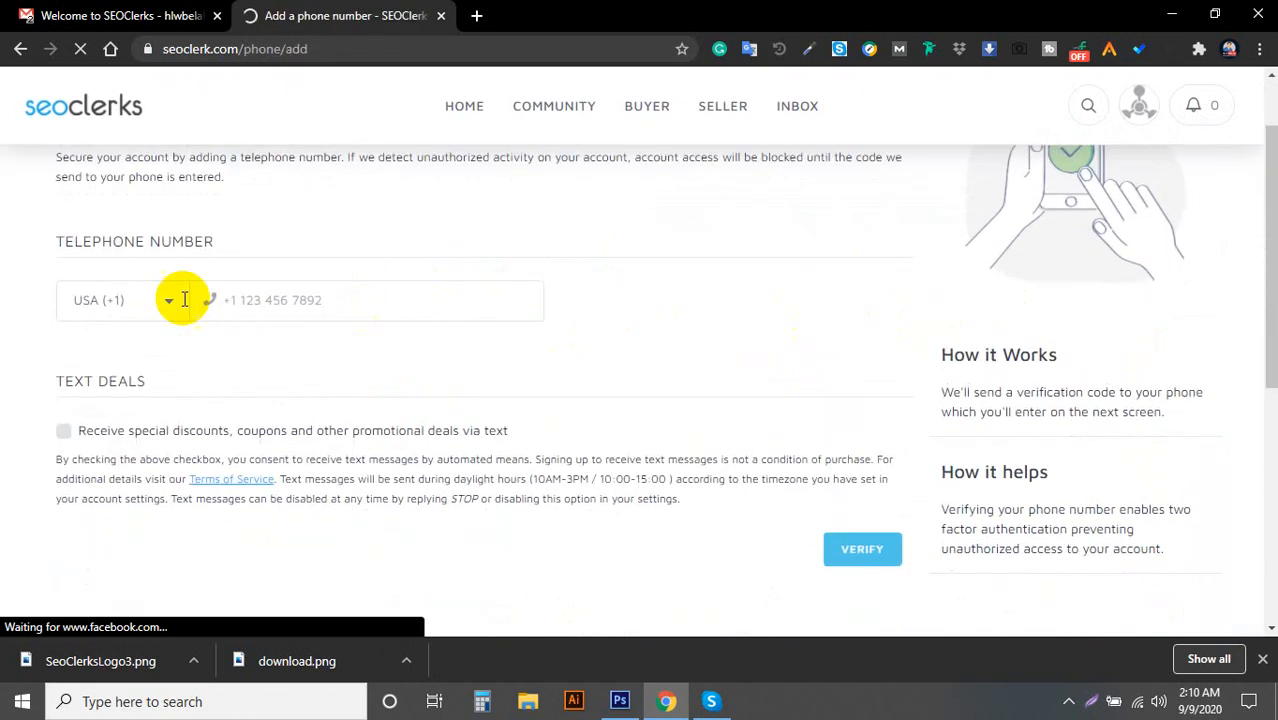
click(155, 300)
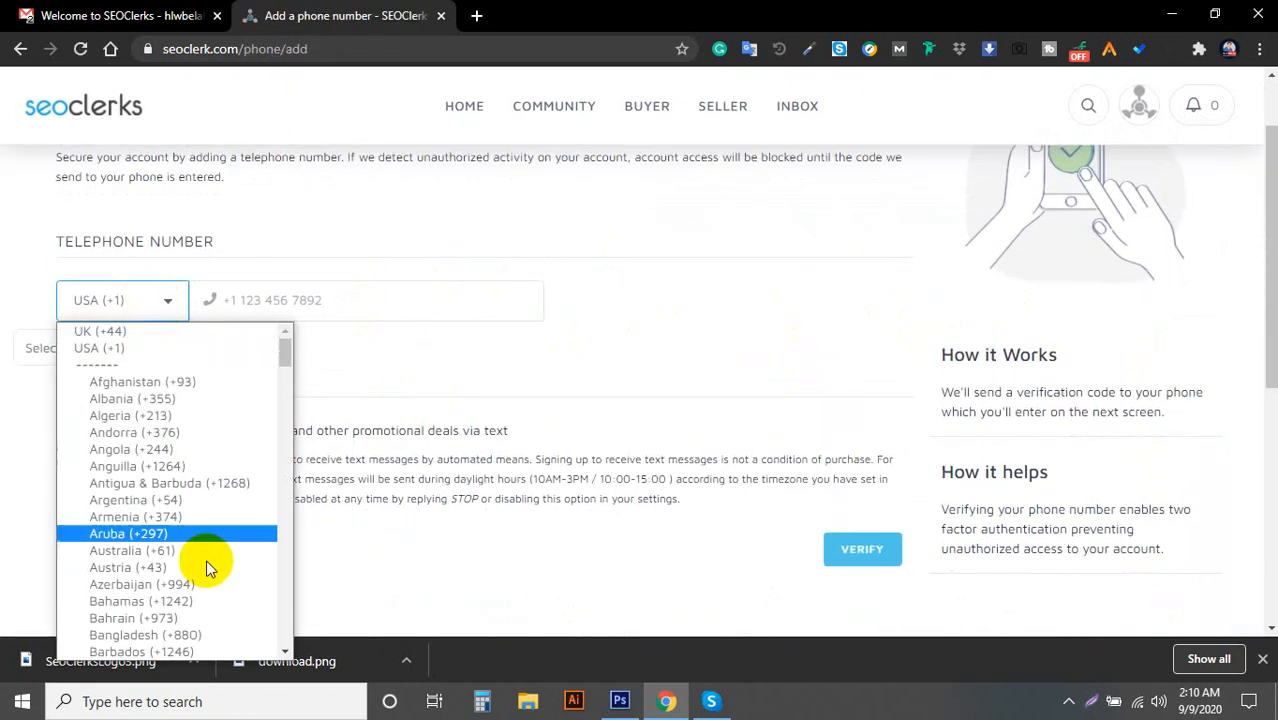
click(178, 635)
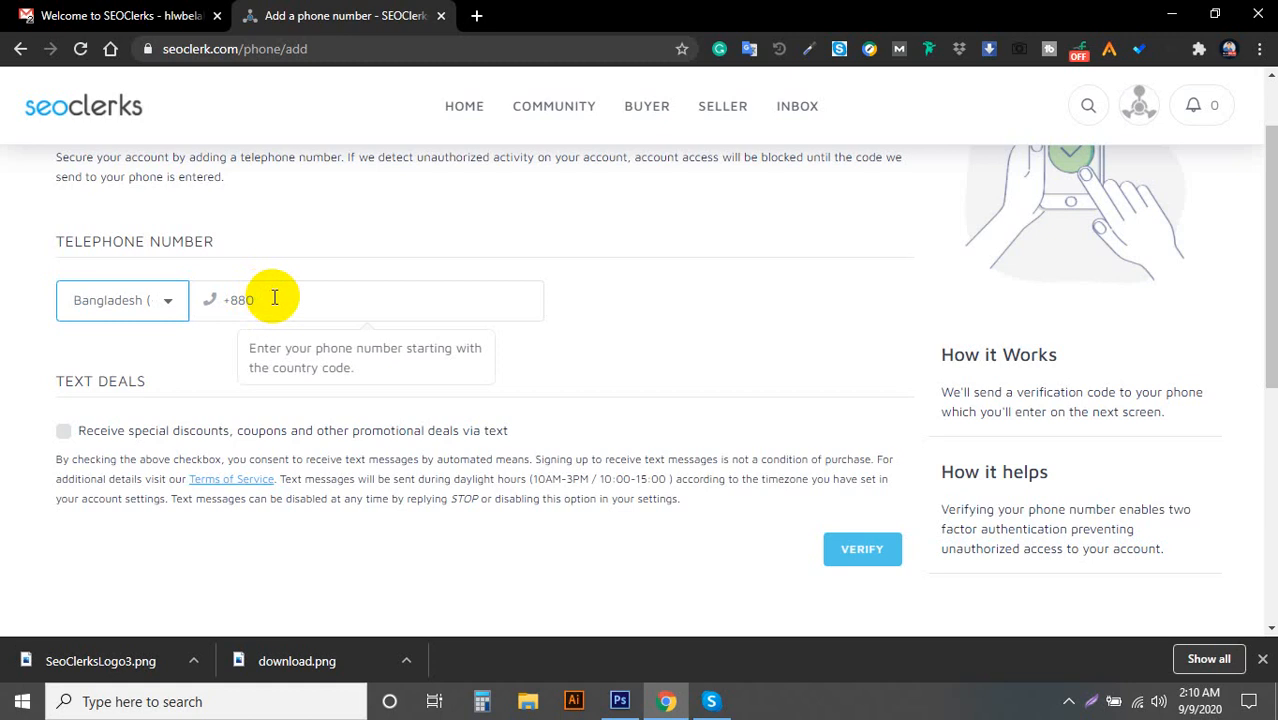
click(276, 298)
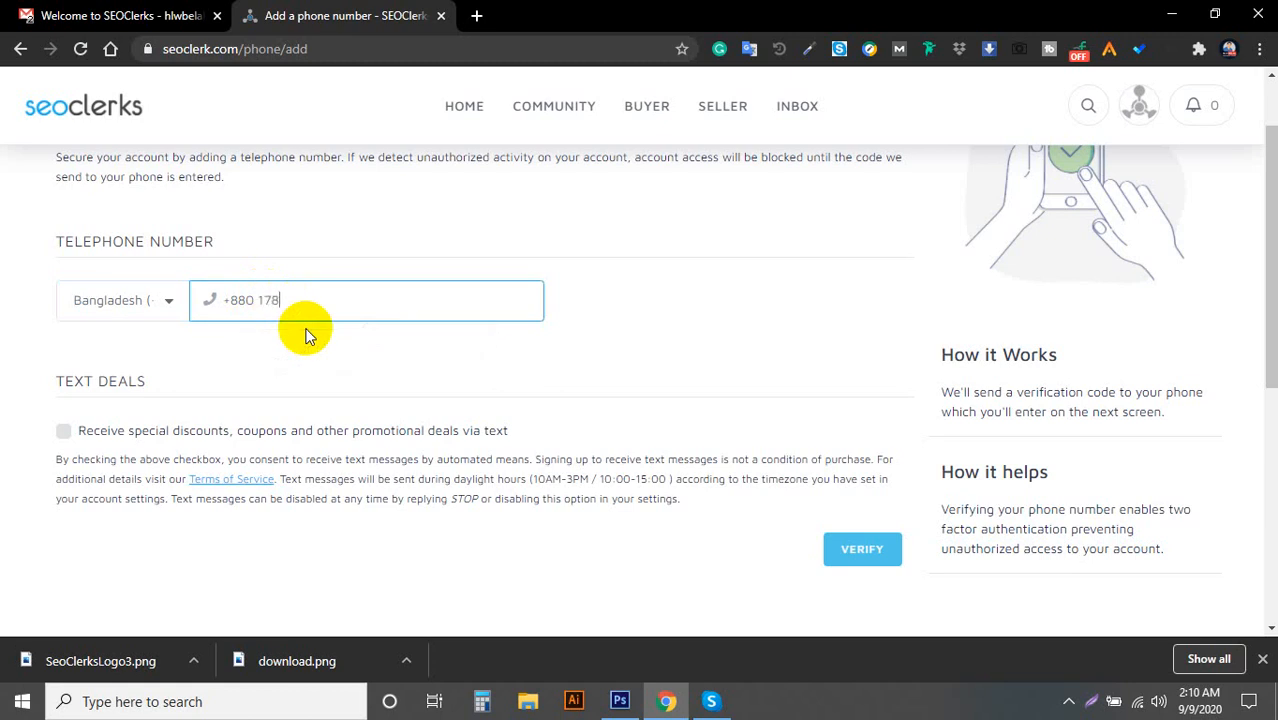
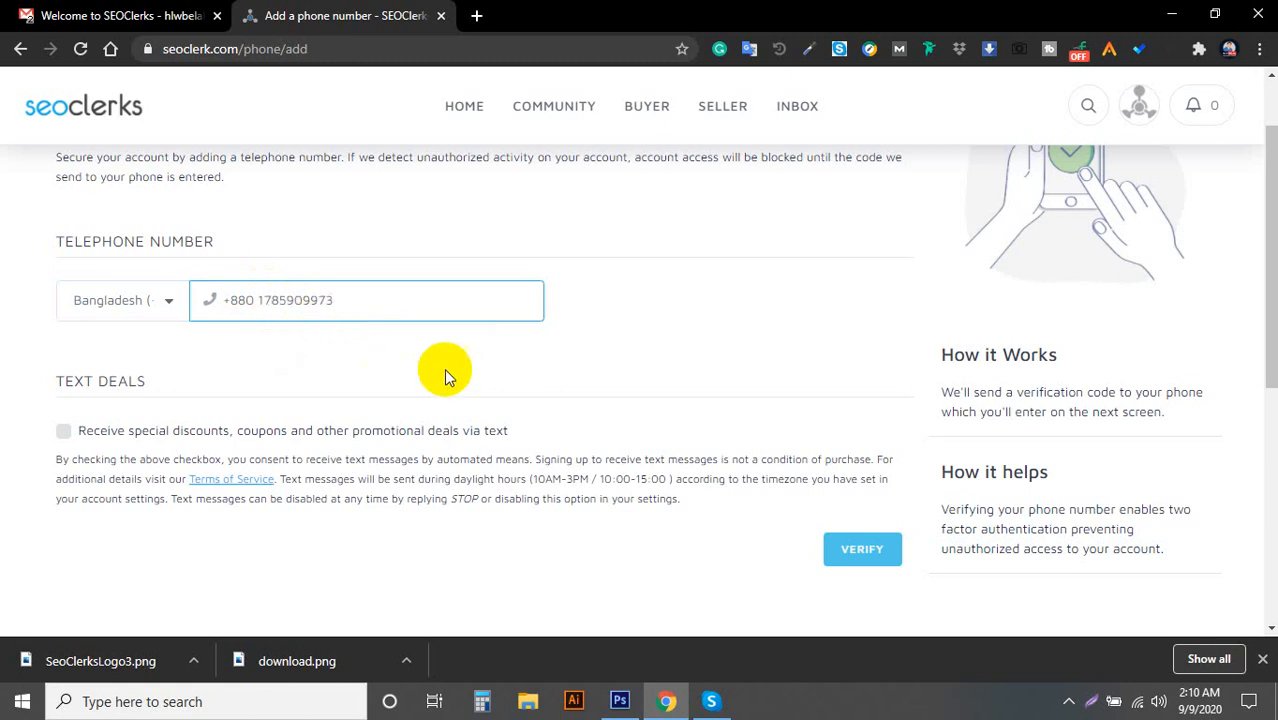
Opt in to text deals and submit the phone number for verification.
click(64, 432)
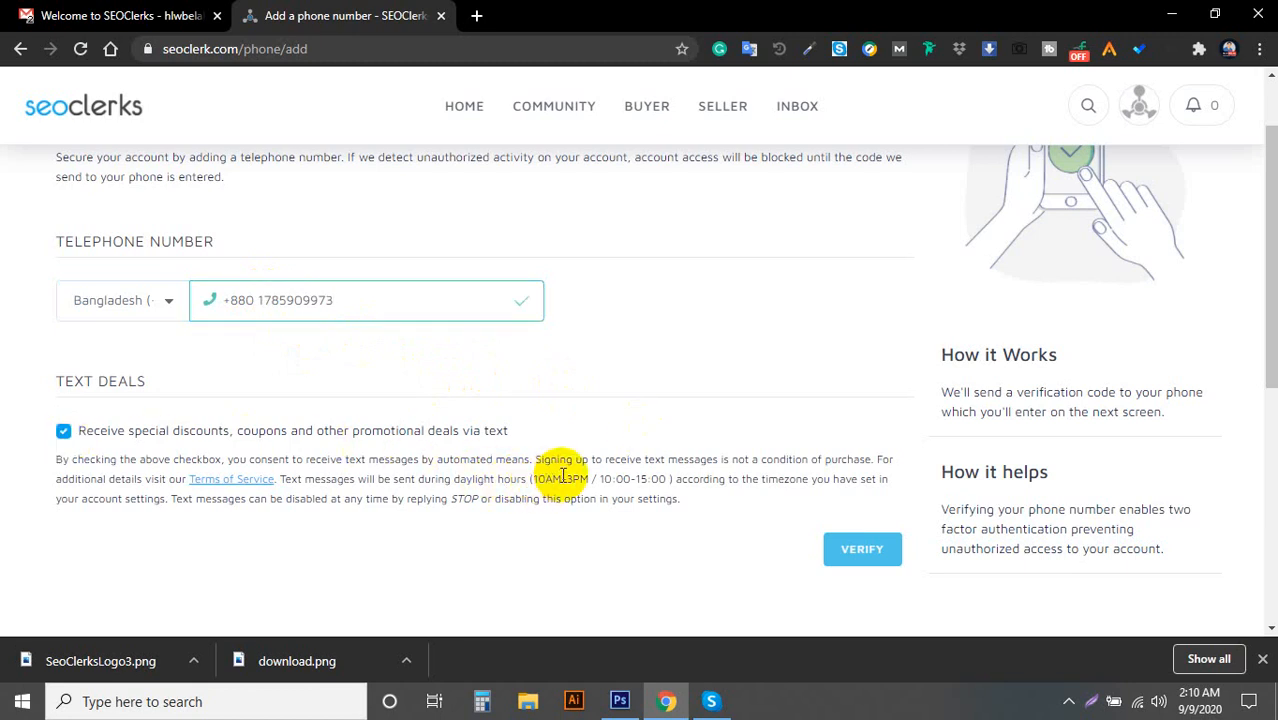
scroll(562, 476, down, 1)
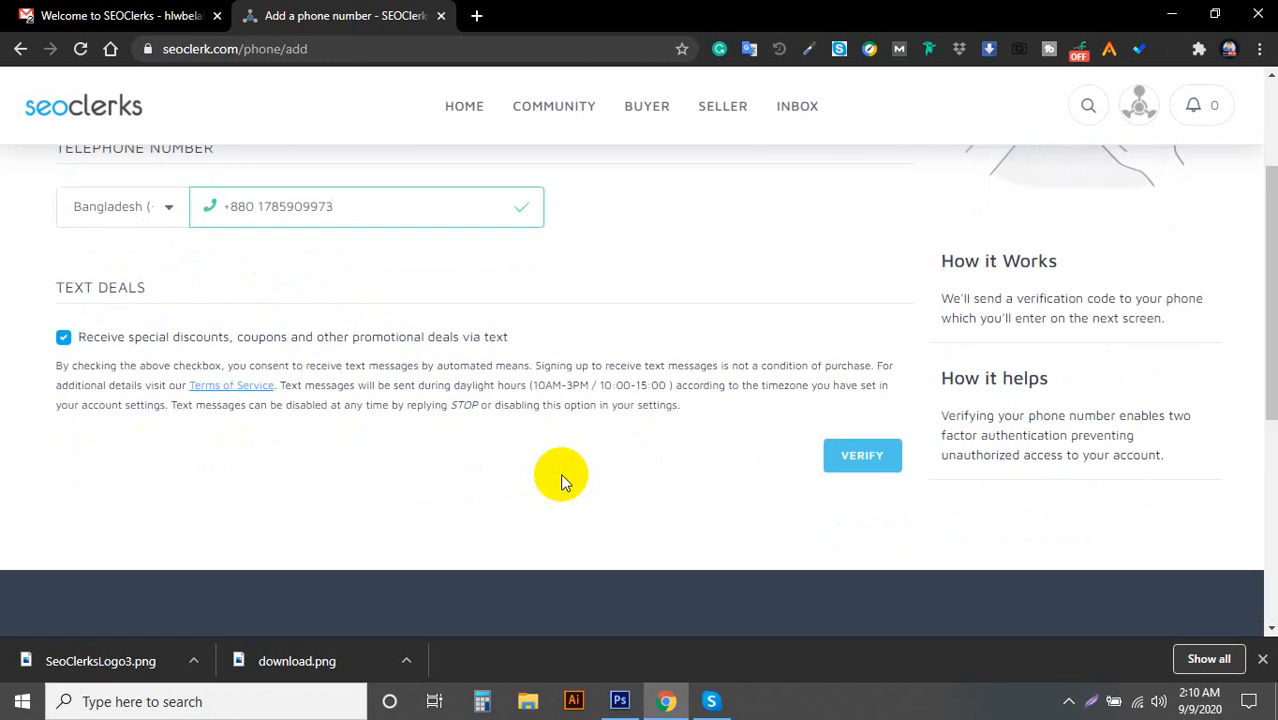
scroll(560, 478, up, 1)
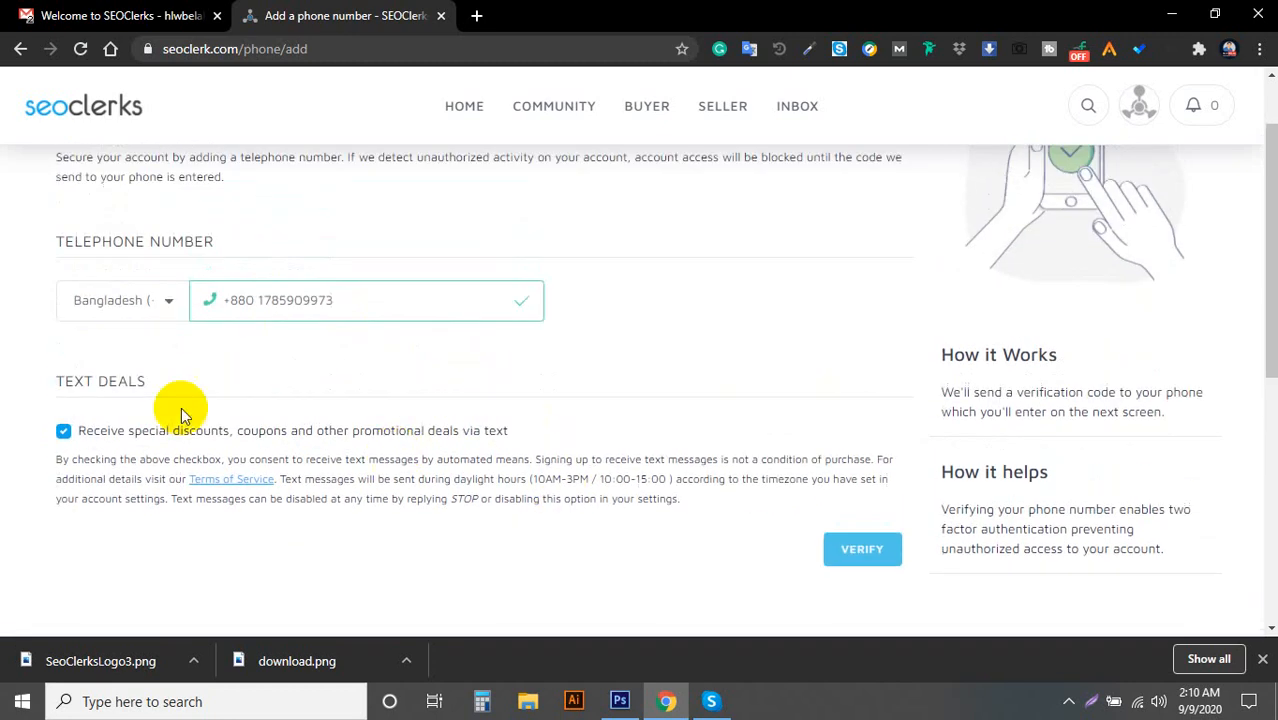
click(64, 432)
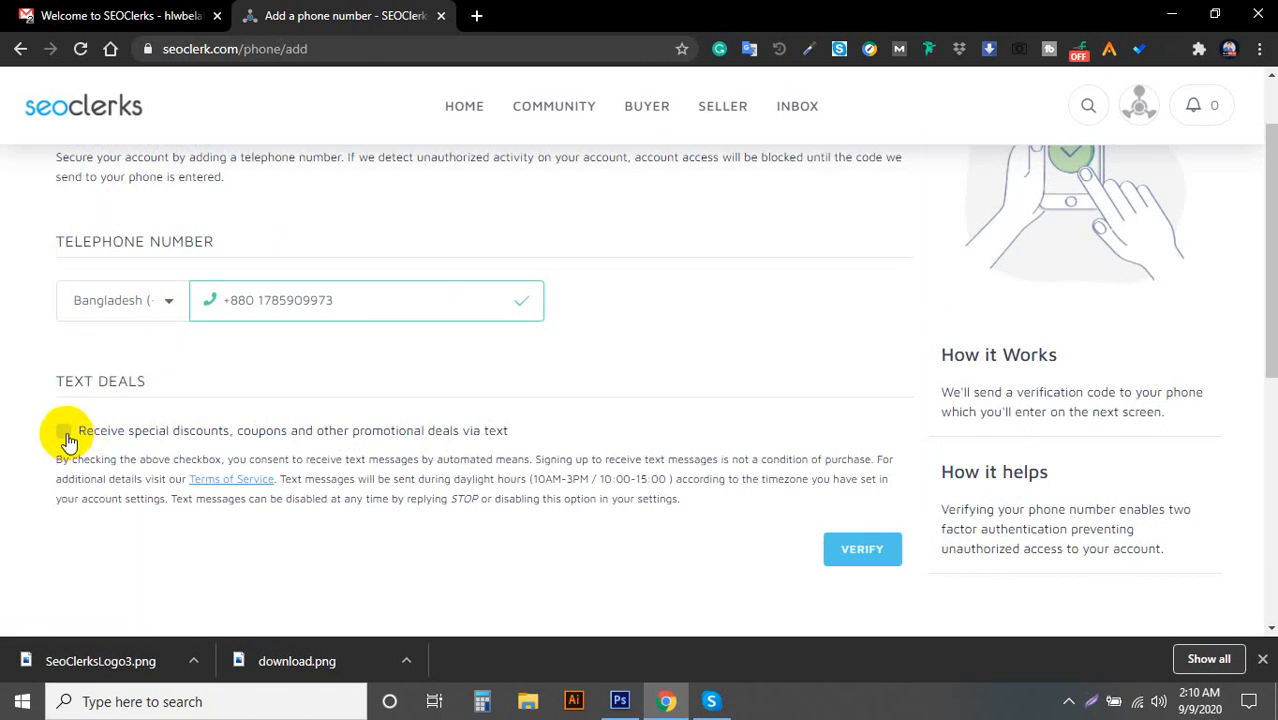
click(64, 432)
scroll(427, 426, up, 1)
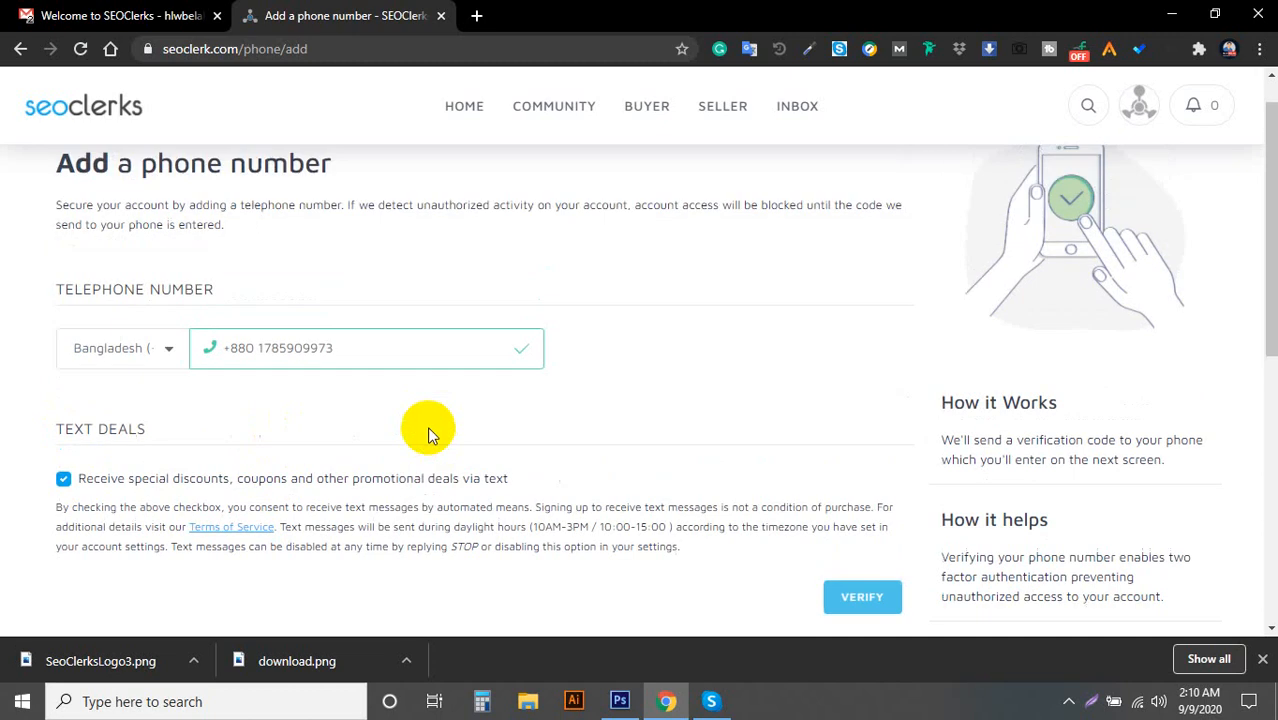
scroll(432, 423, down, 2)
click(857, 454)
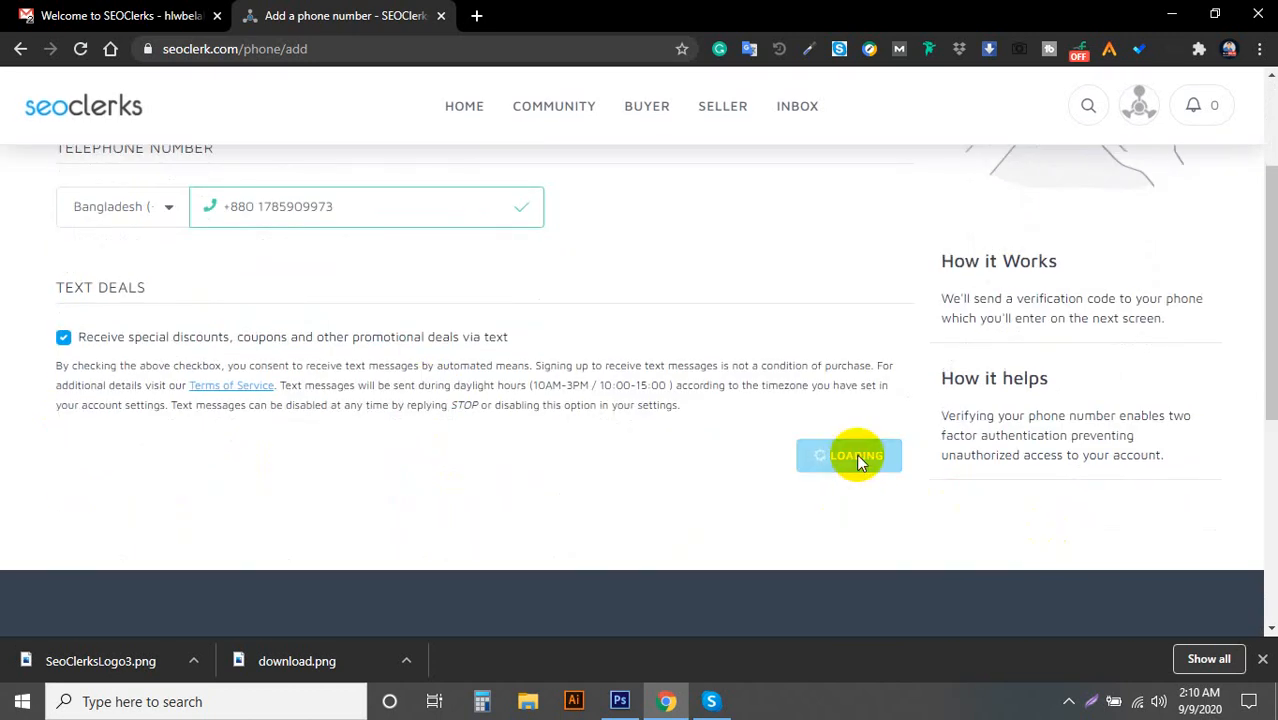
scroll(858, 456, up, 2)
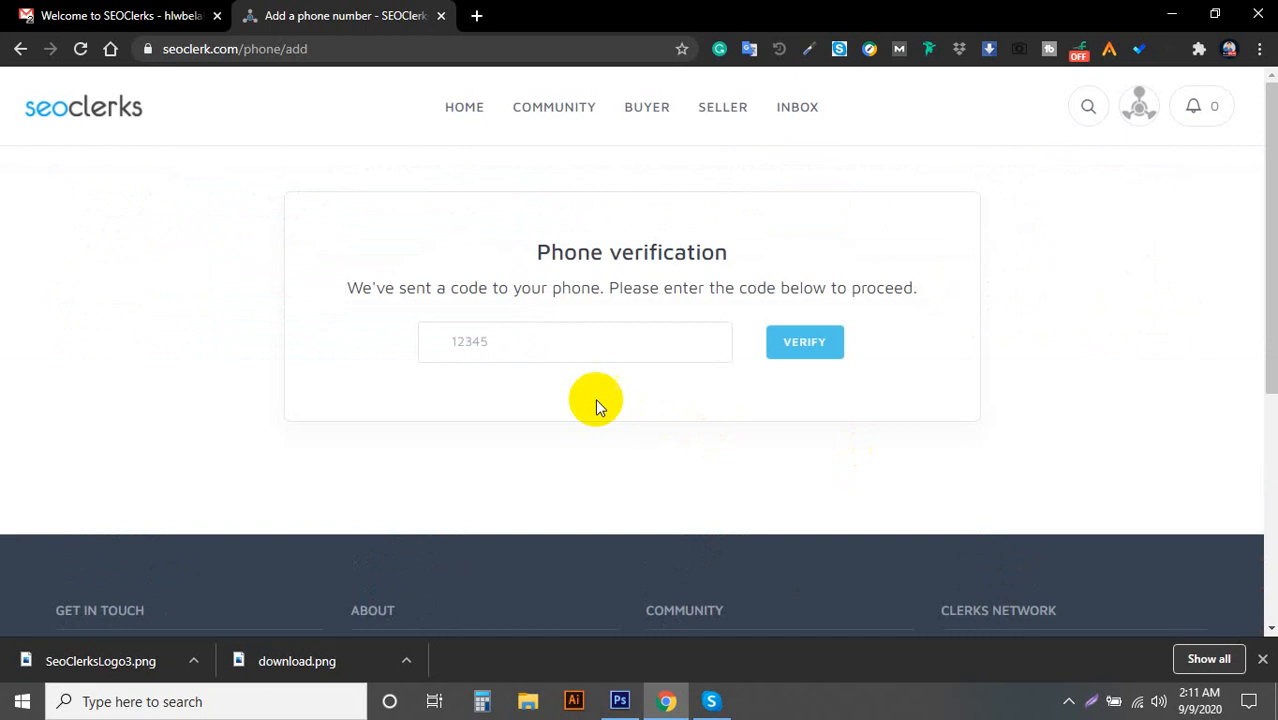
Enter the texted verification code to verify the phone, then return to security settings.
click(546, 341)
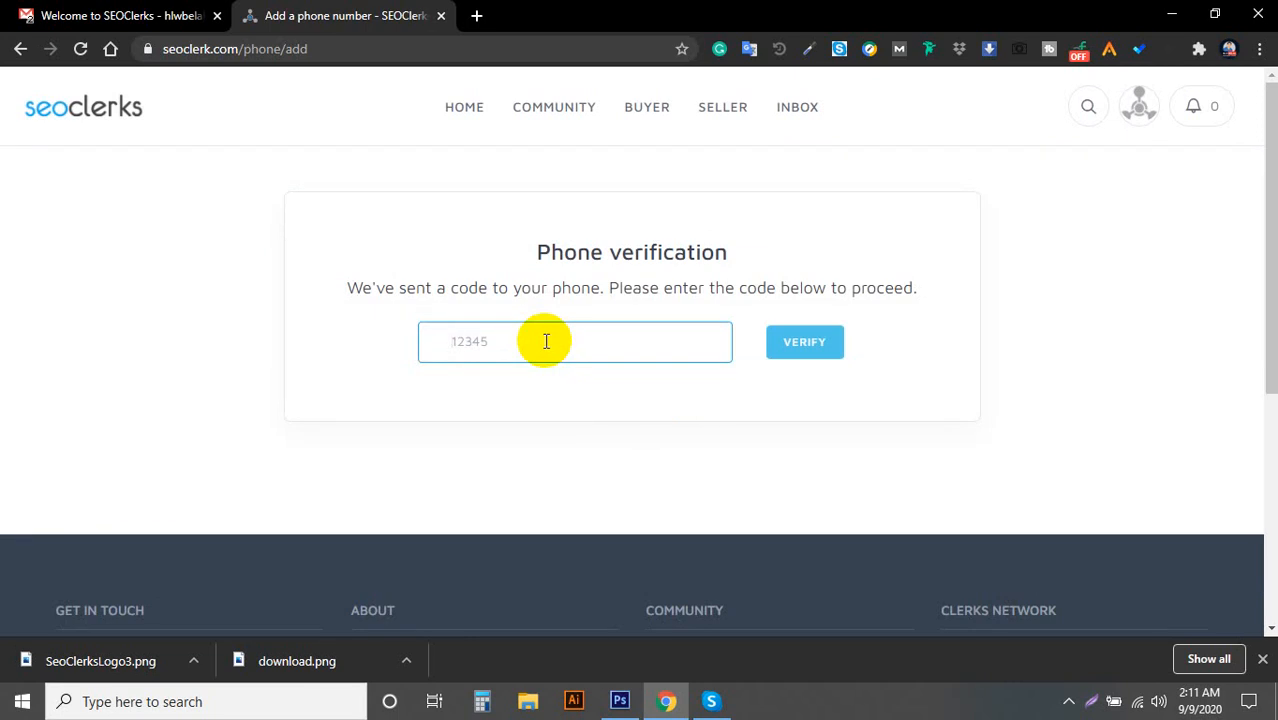
click(786, 344)
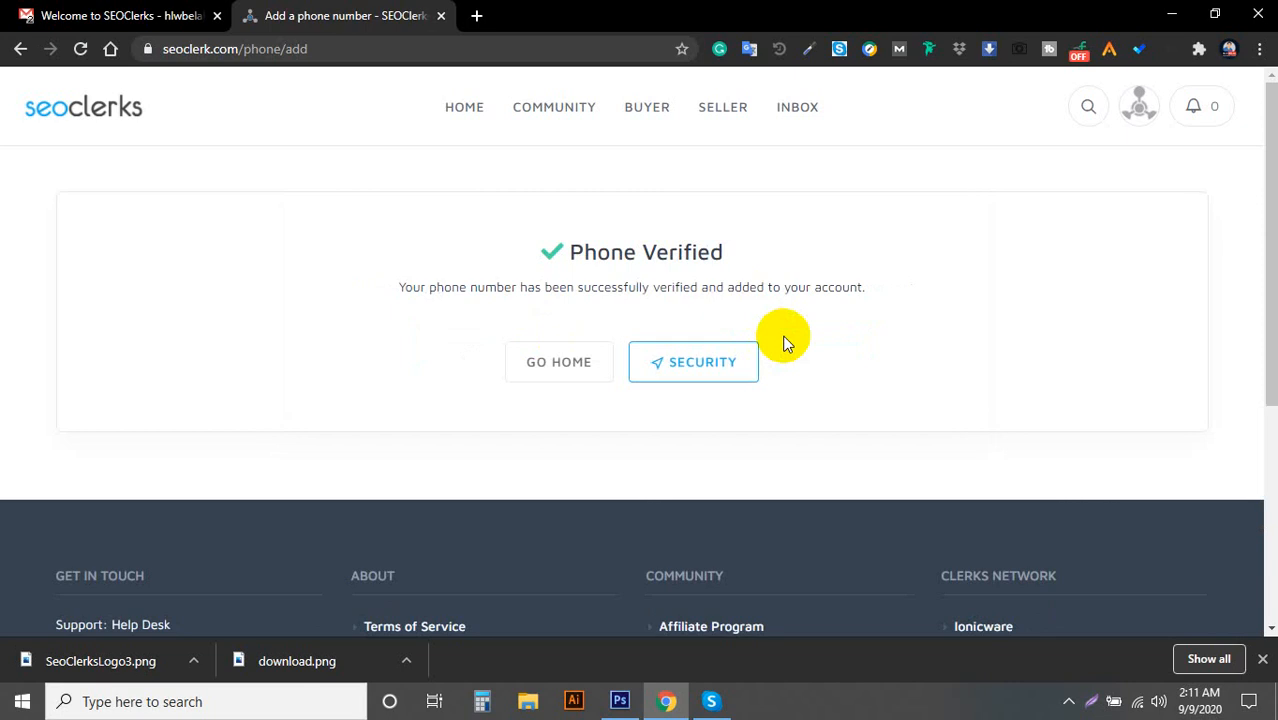
click(726, 382)
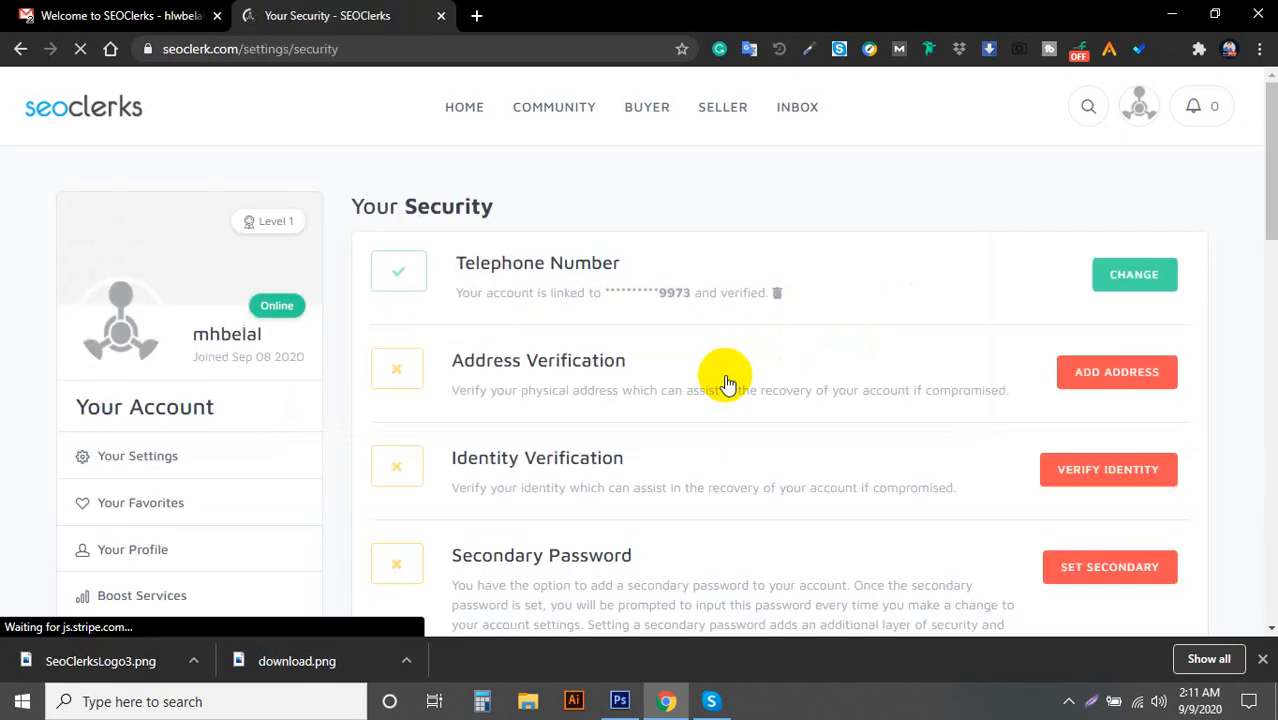
Open the Add Address form for Address Verification from the Security page.
scroll(726, 382, down, 1)
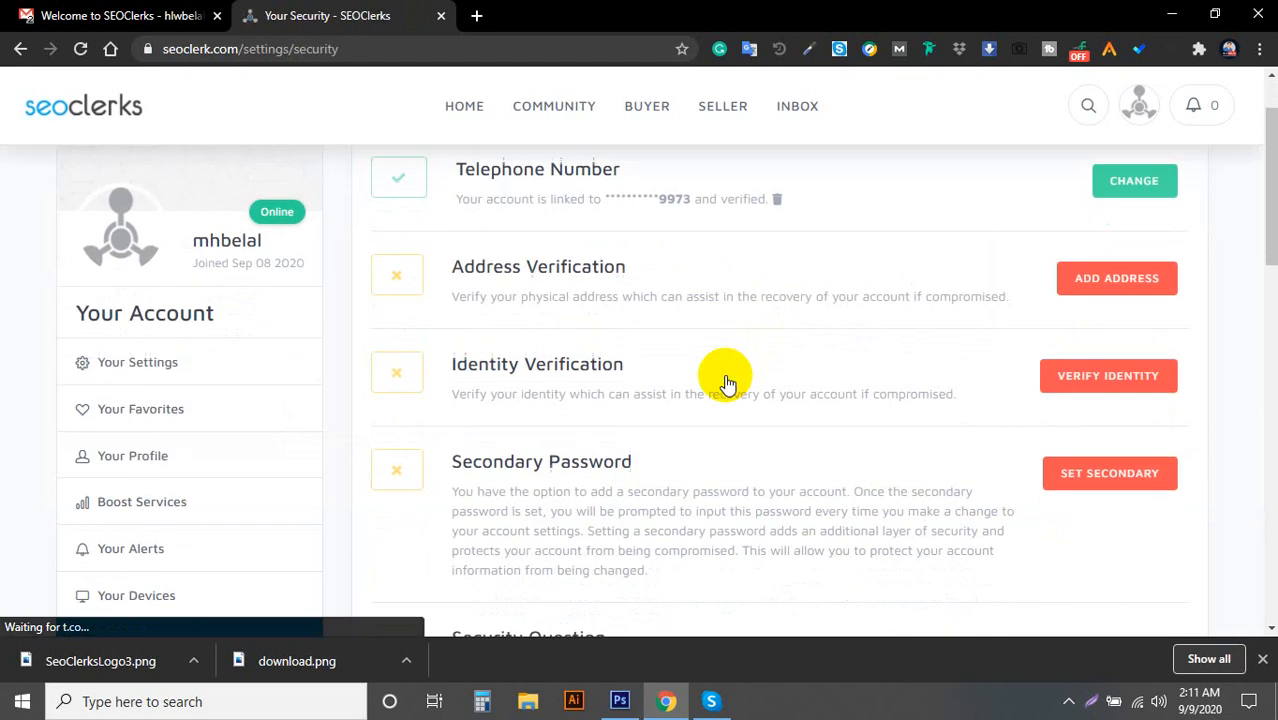
scroll(876, 381, down, 3)
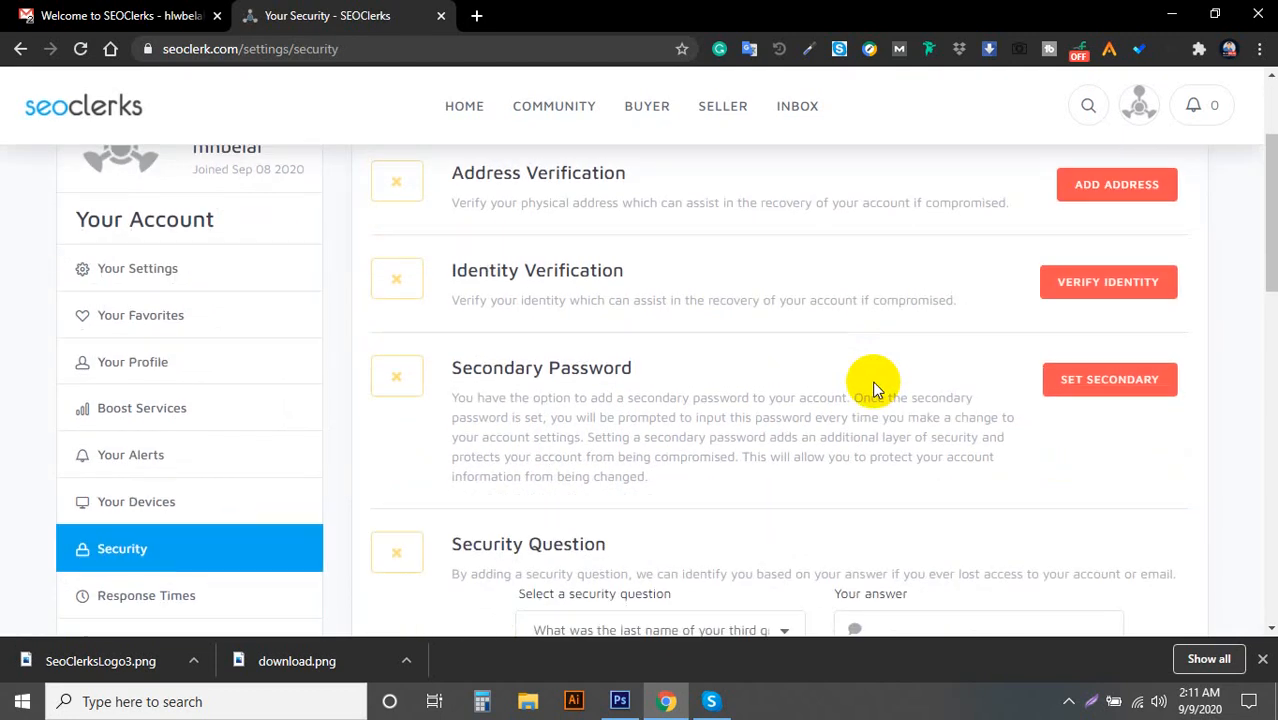
scroll(872, 380, up, 3)
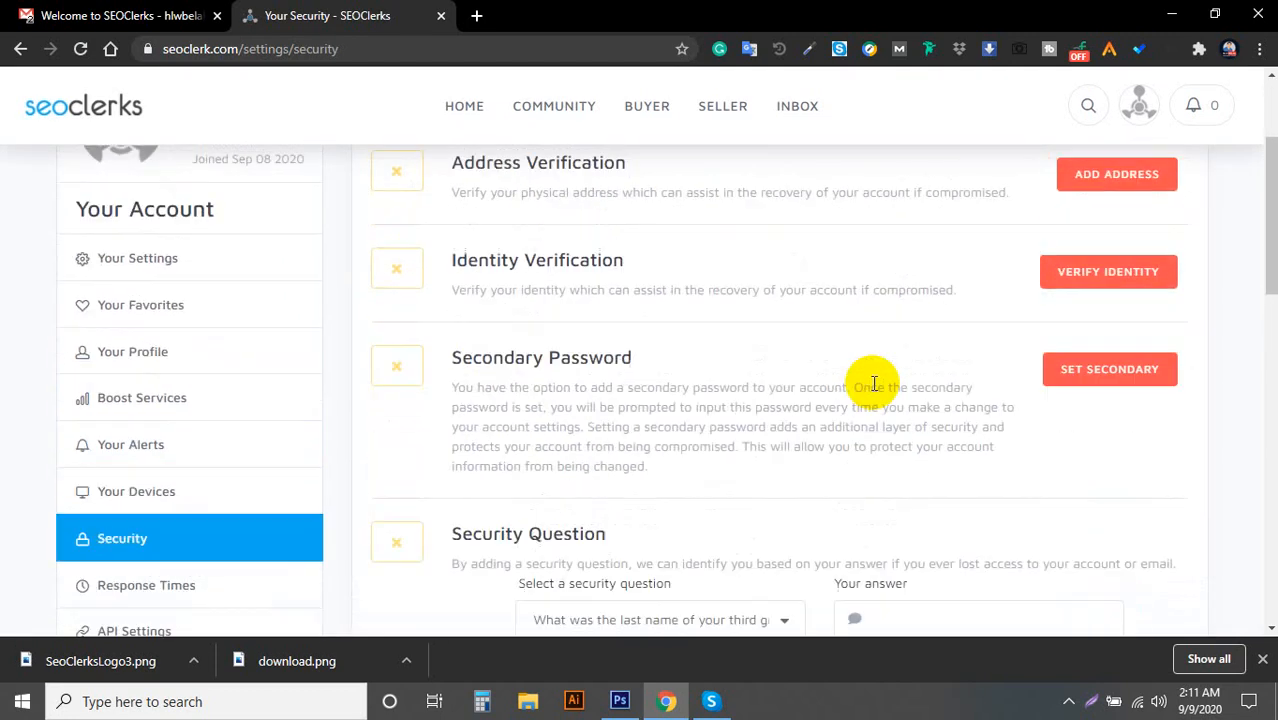
click(1105, 283)
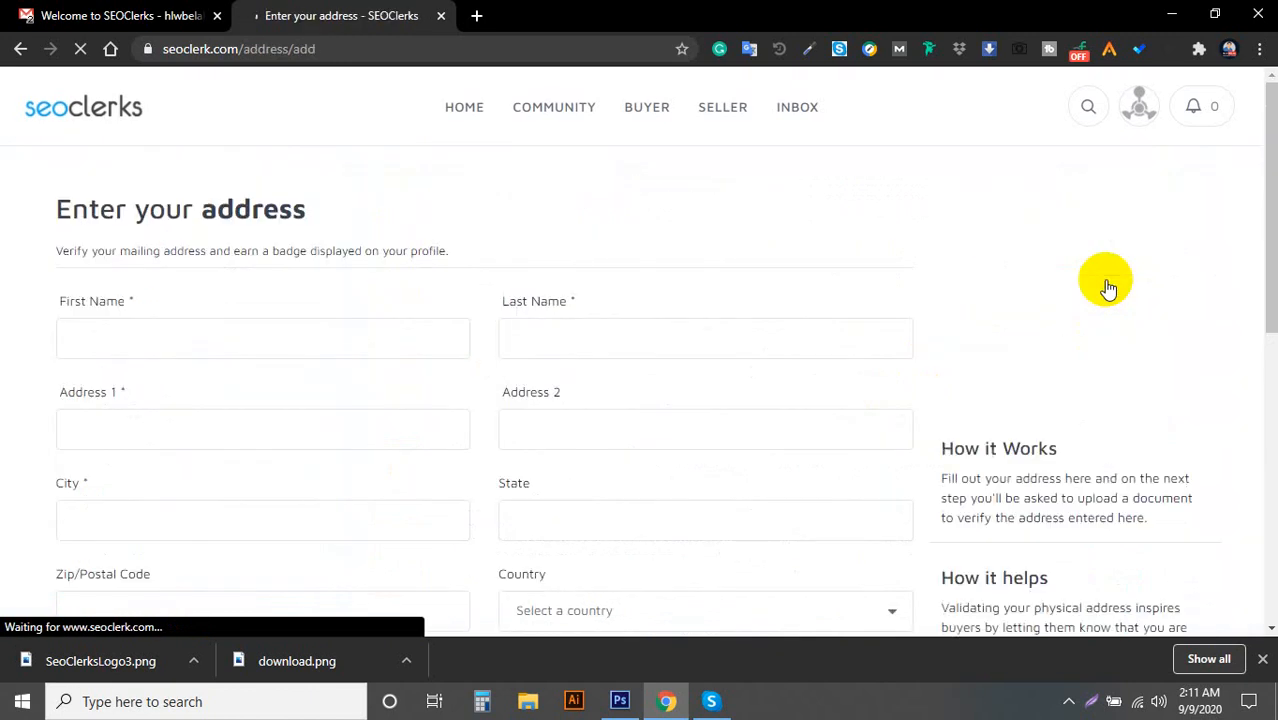
Autofill the address form and complete the first name field with the seller's full name.
click(245, 341)
click(218, 389)
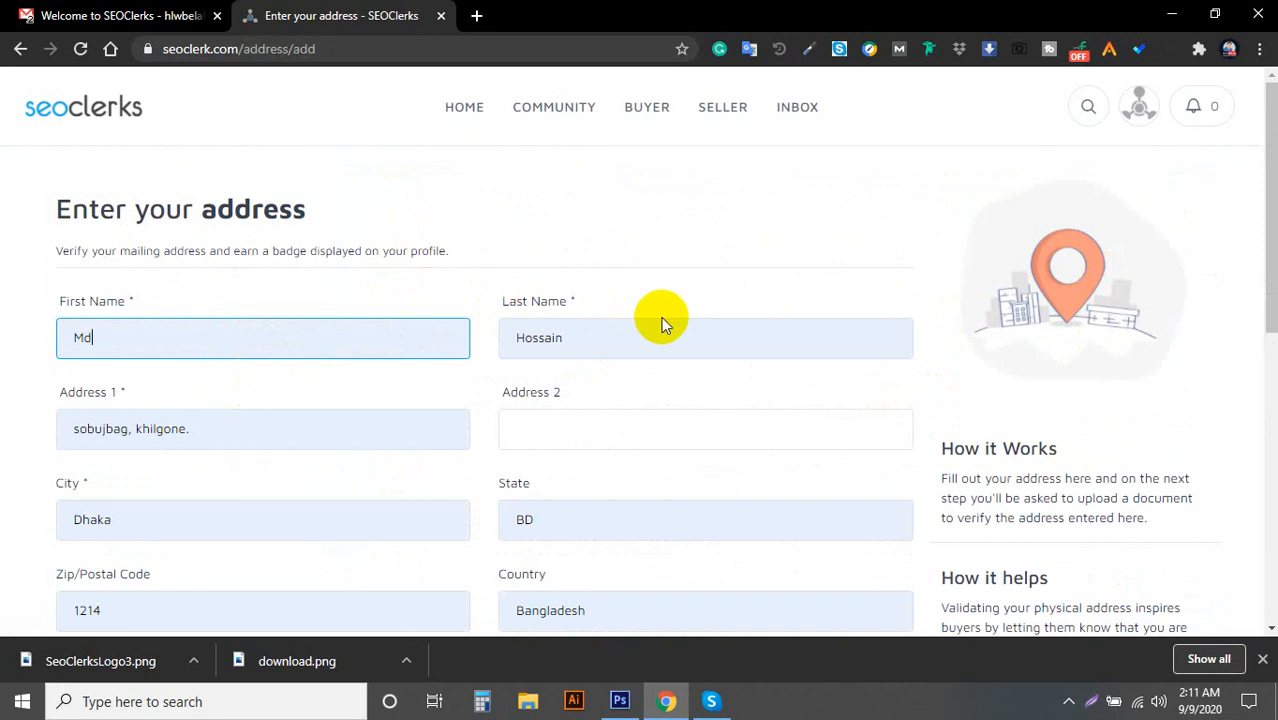
scroll(663, 317, down, 1)
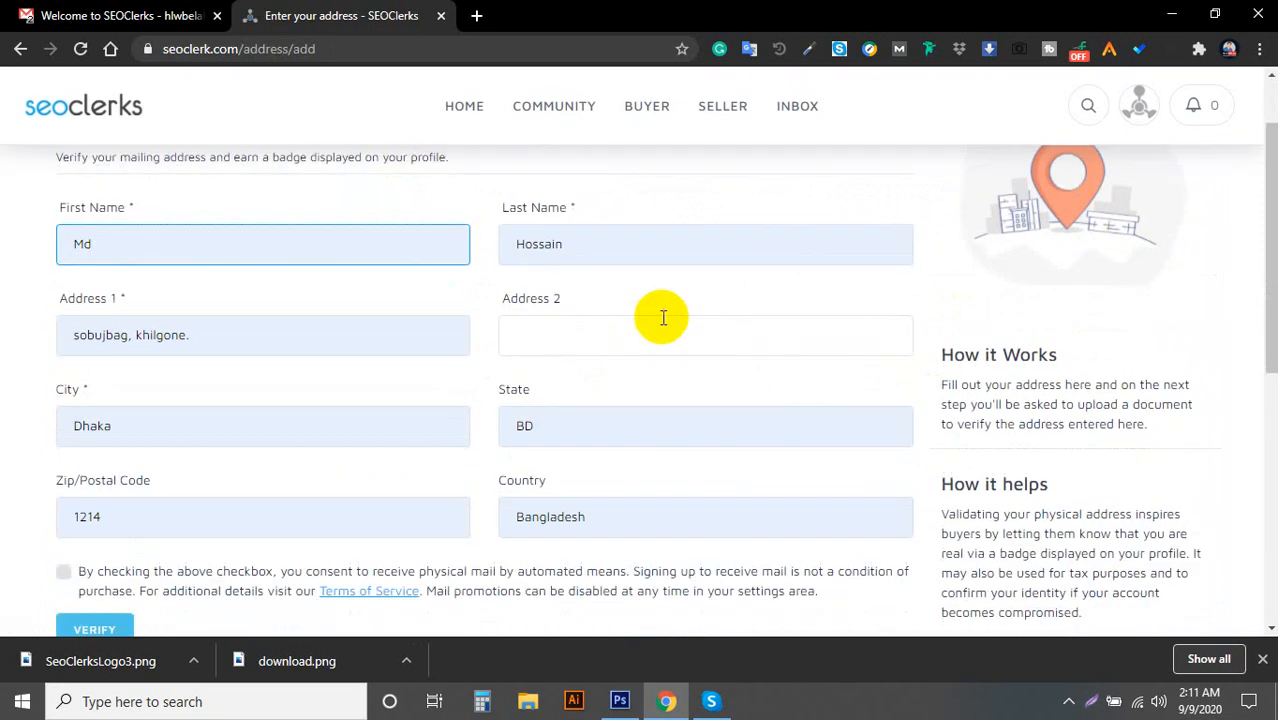
click(286, 252)
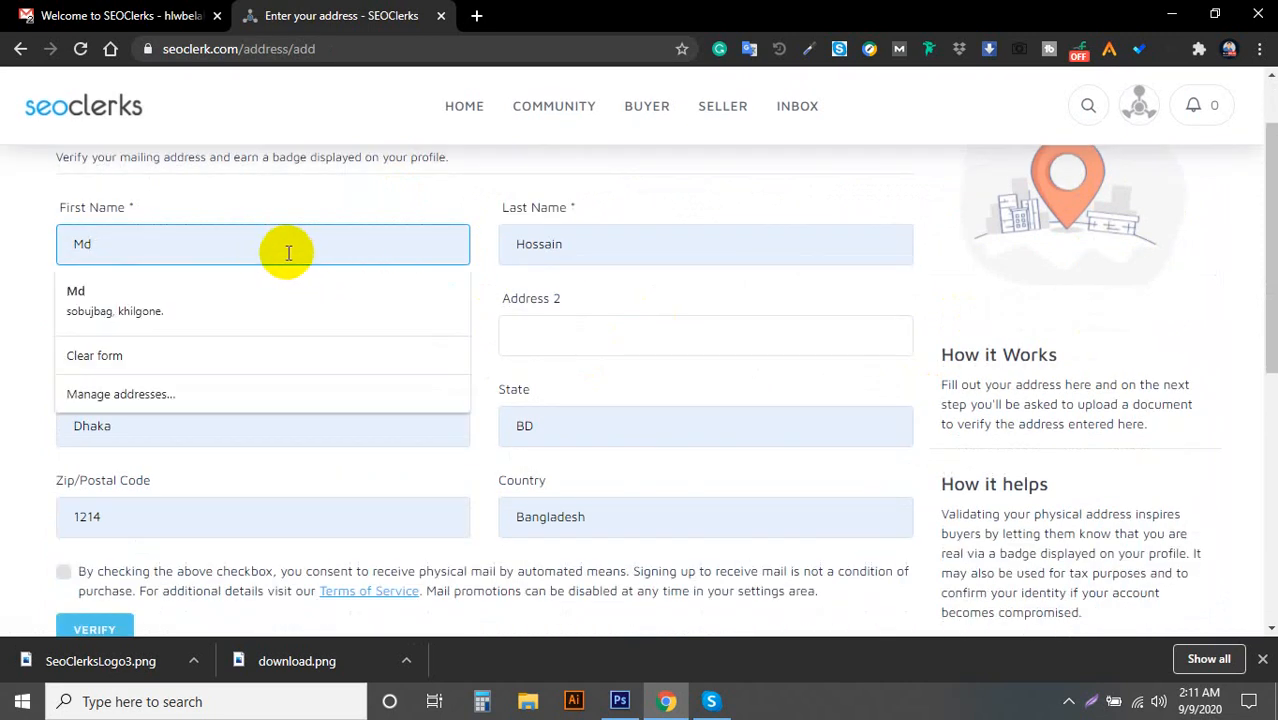
text(Bel)
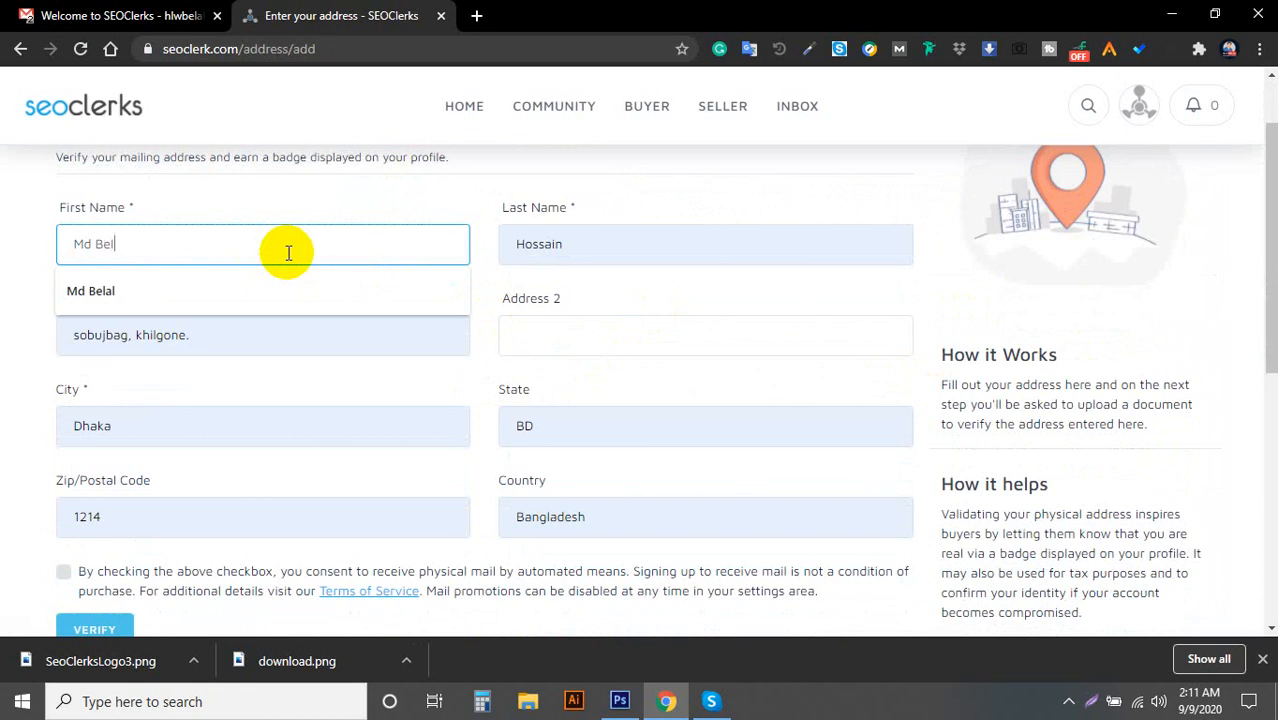
text(al)
click(264, 287)
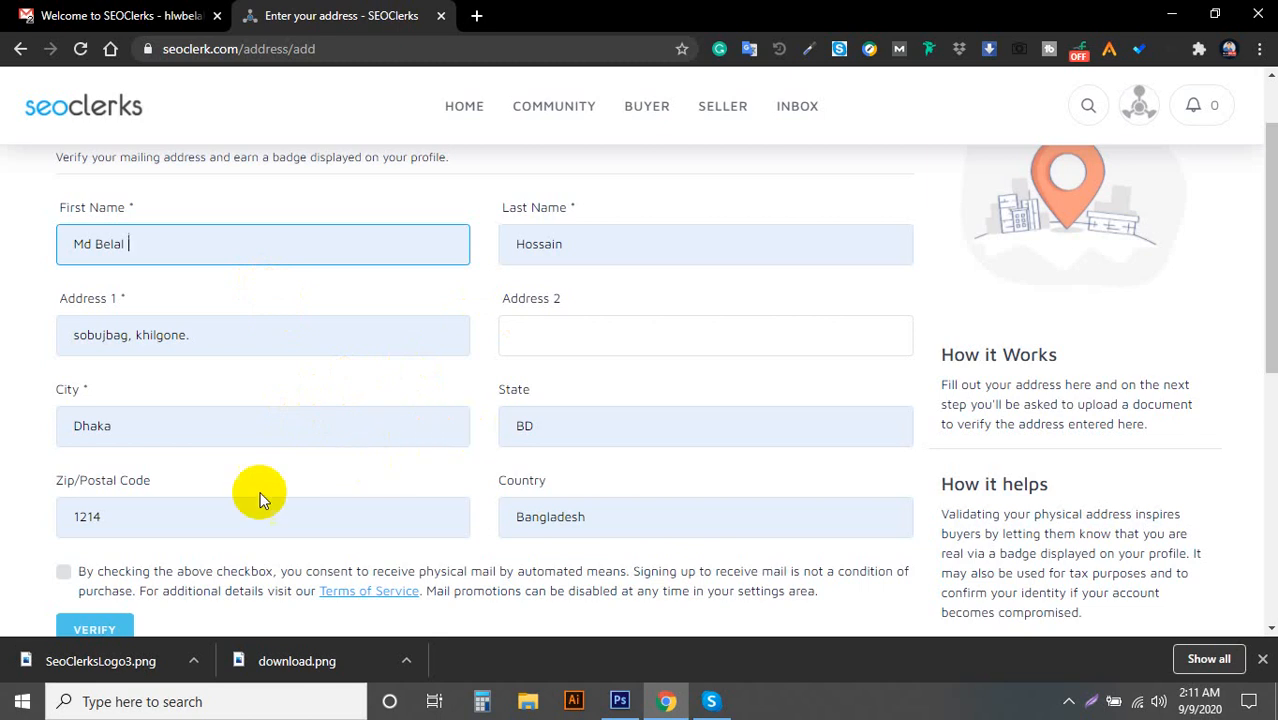
Consent to receiving physical mail and submit the address for verification.
scroll(383, 479, down, 1)
click(63, 479)
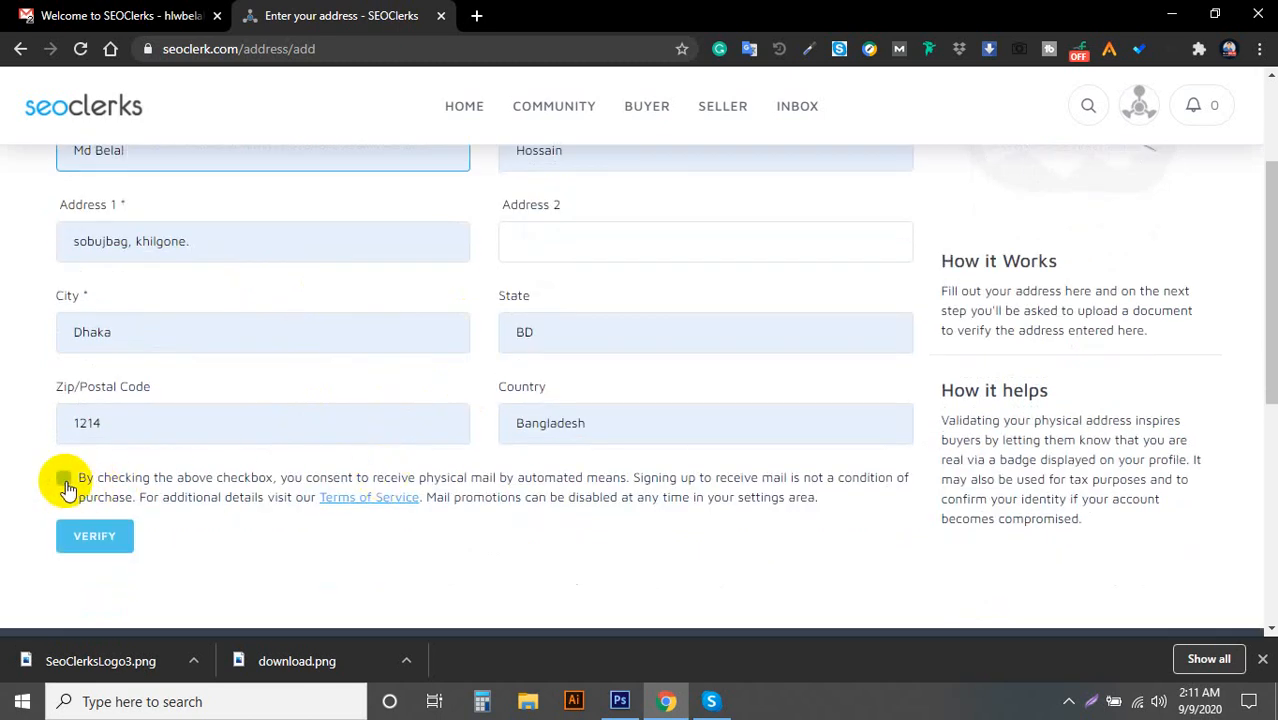
scroll(378, 505, up, 1)
scroll(376, 496, up, 1)
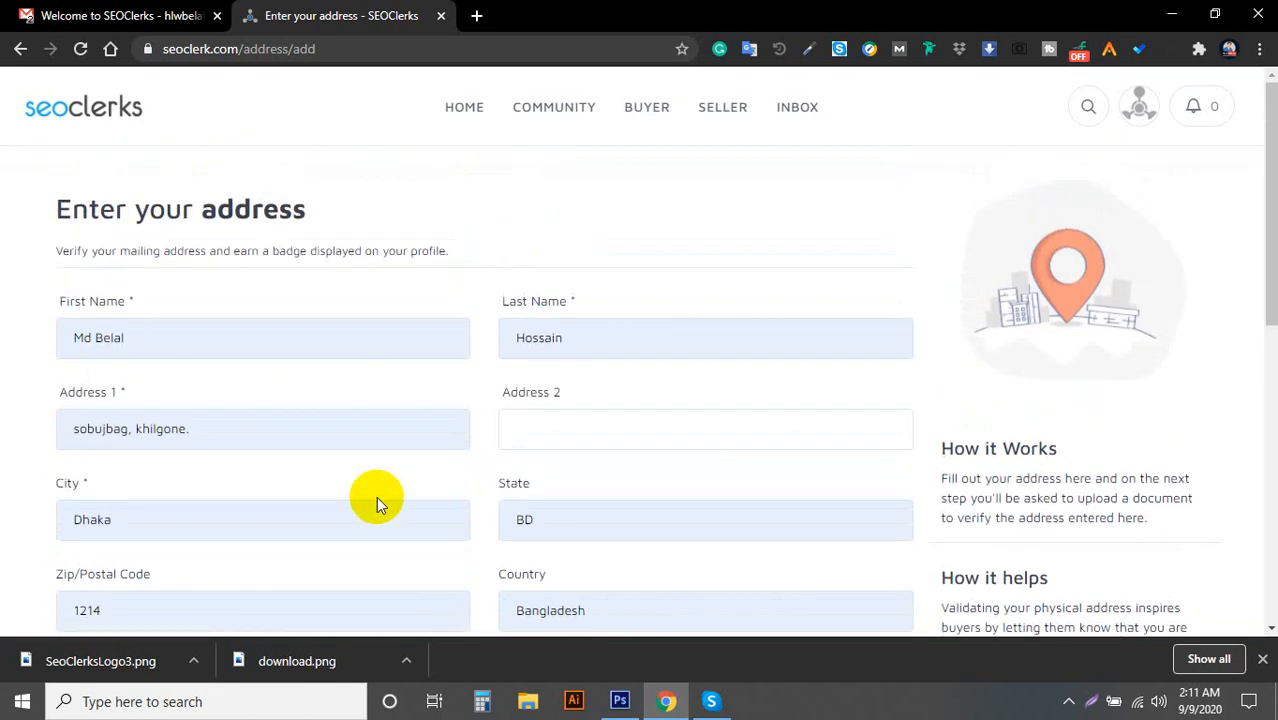
scroll(376, 496, down, 3)
scroll(376, 496, up, 2)
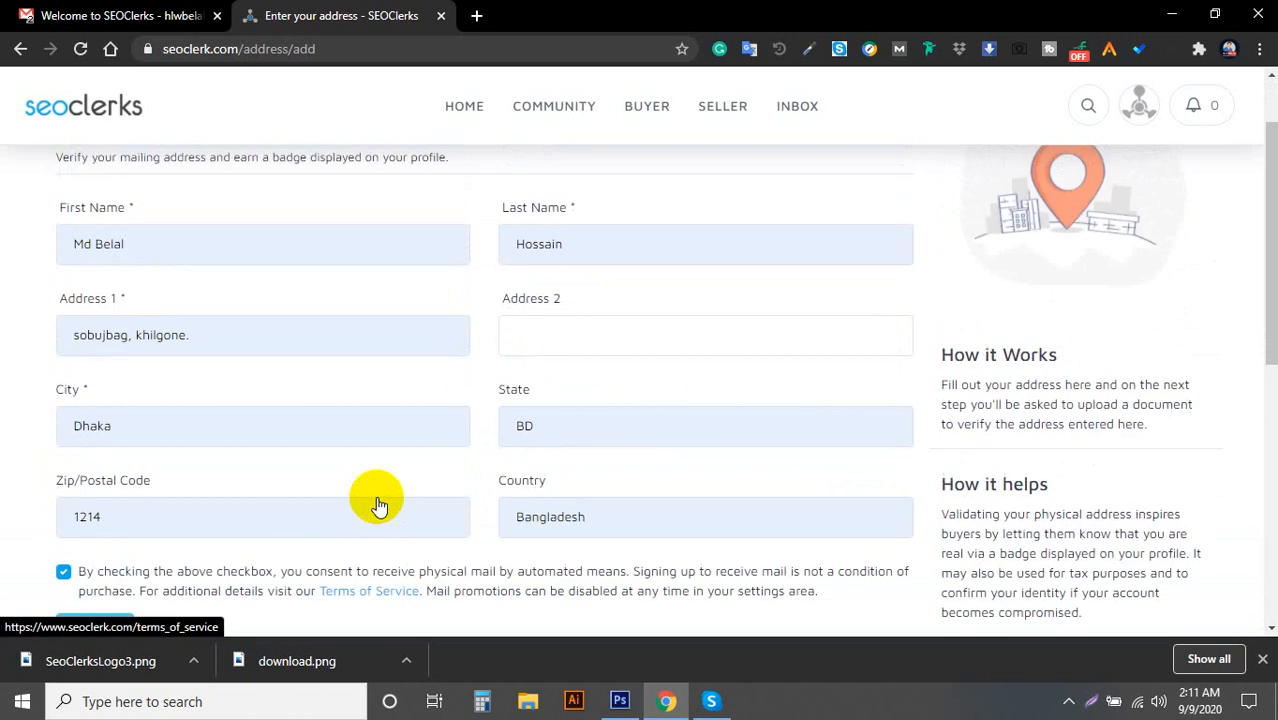
scroll(337, 378, down, 2)
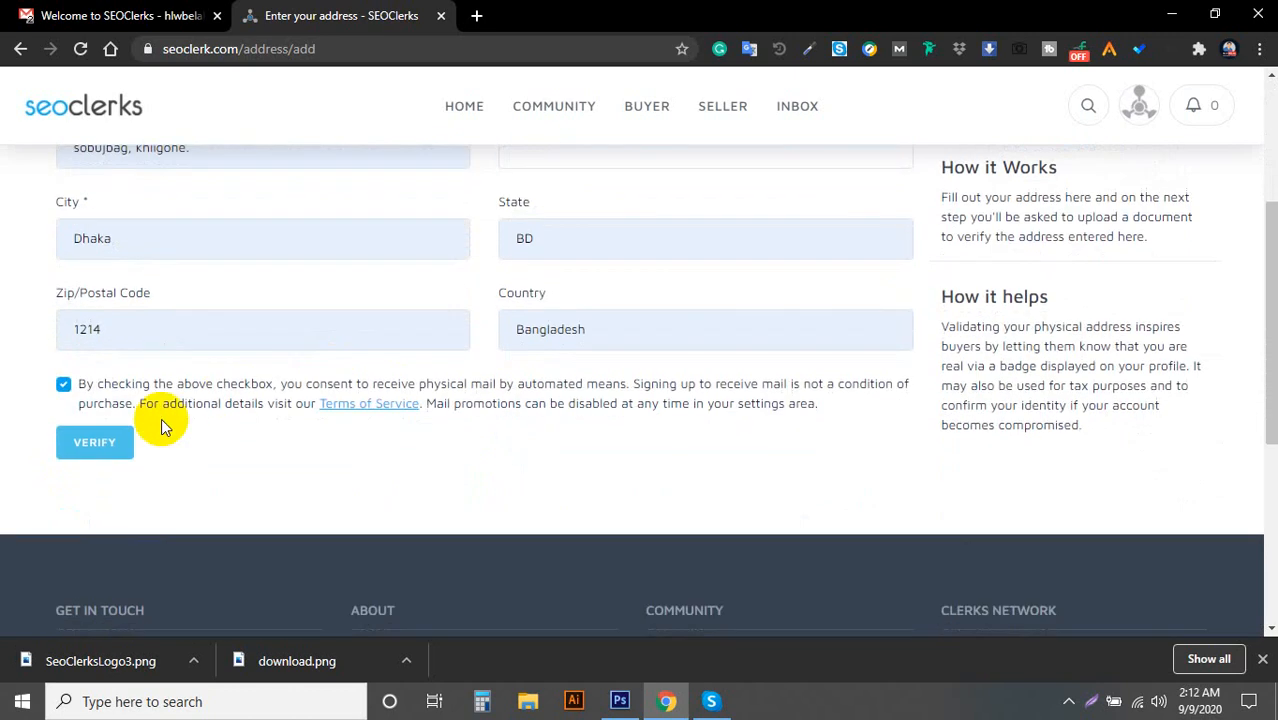
click(93, 442)
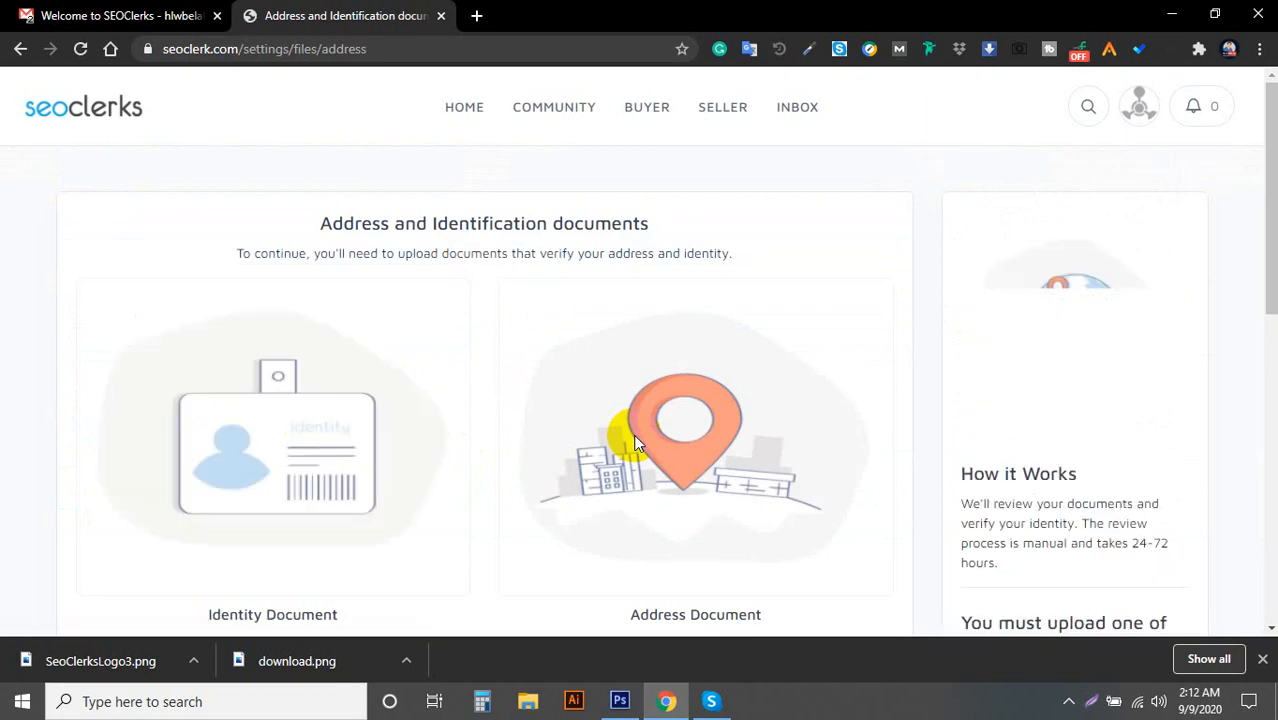
scroll(600, 398, down, 2)
scroll(600, 398, up, 1)
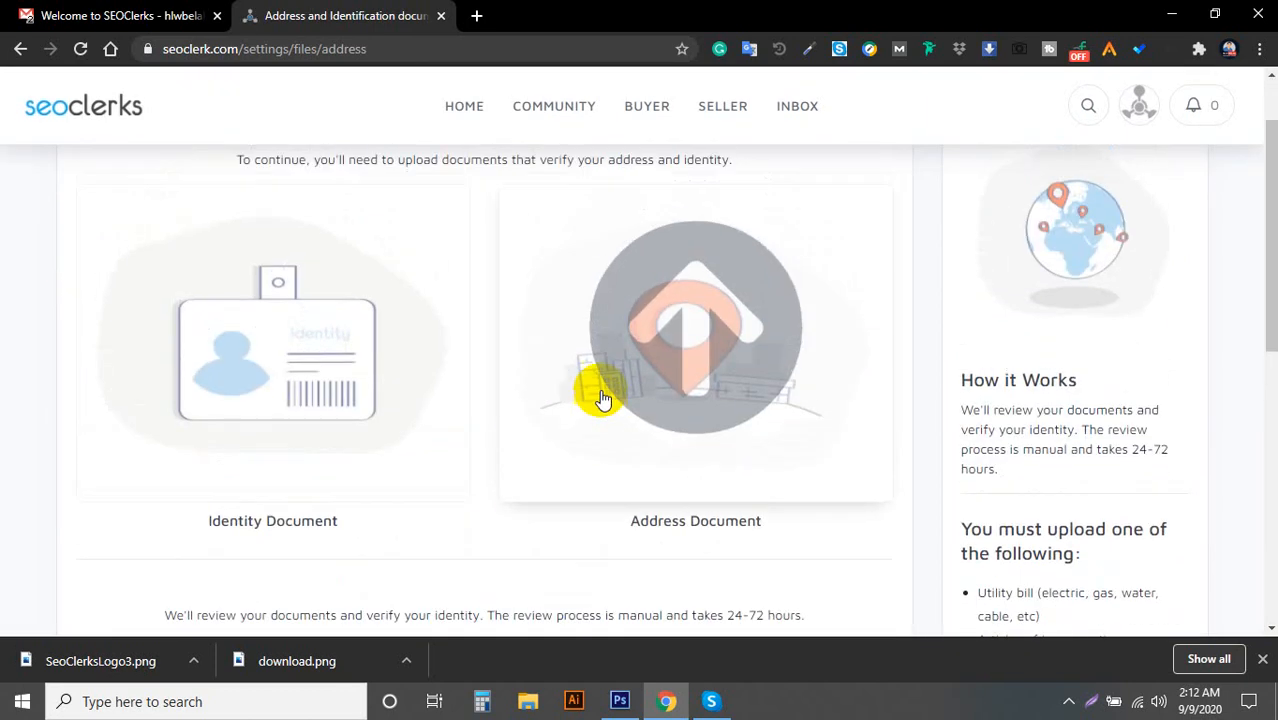
scroll(600, 398, up, 1)
scroll(600, 398, down, 2)
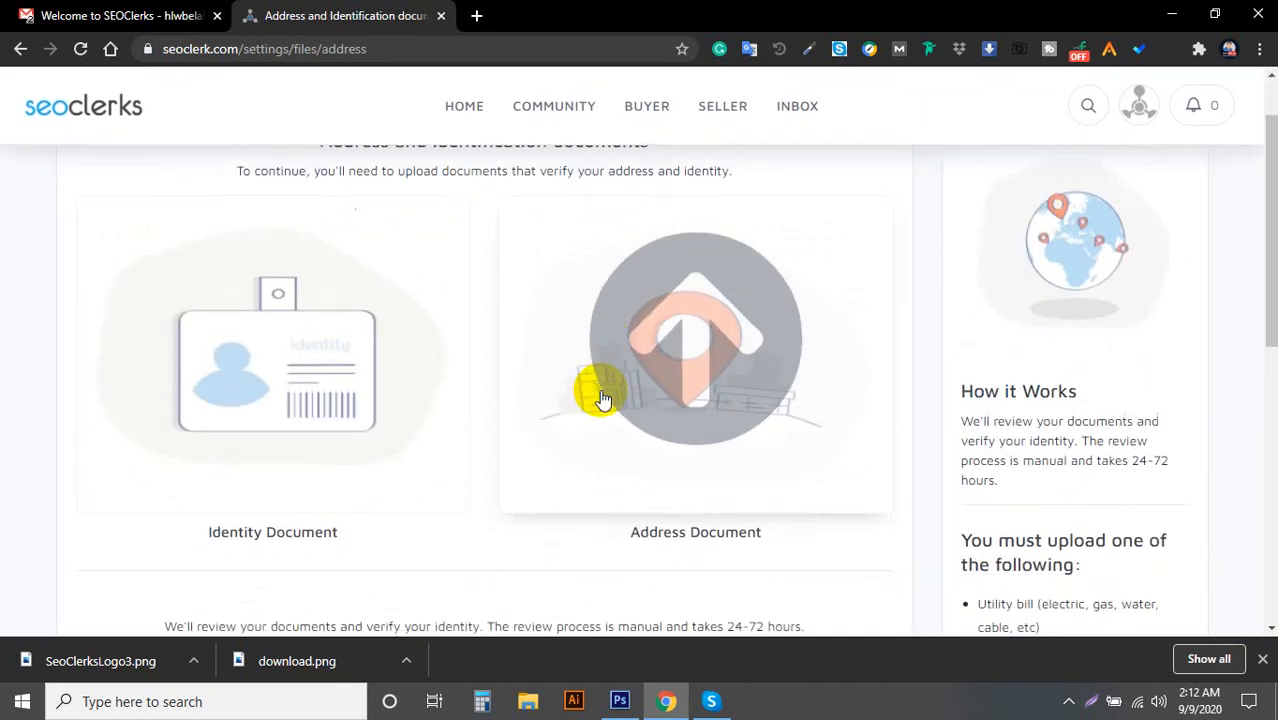
scroll(600, 398, up, 1)
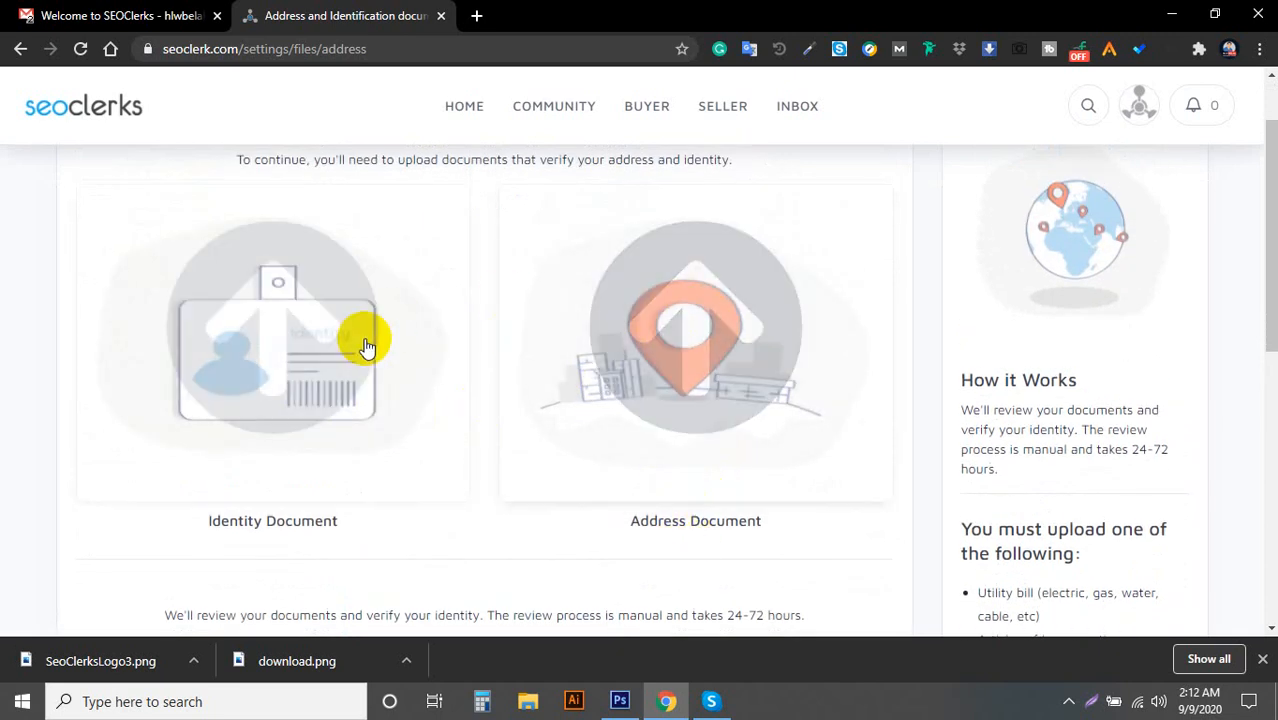
scroll(712, 366, down, 2)
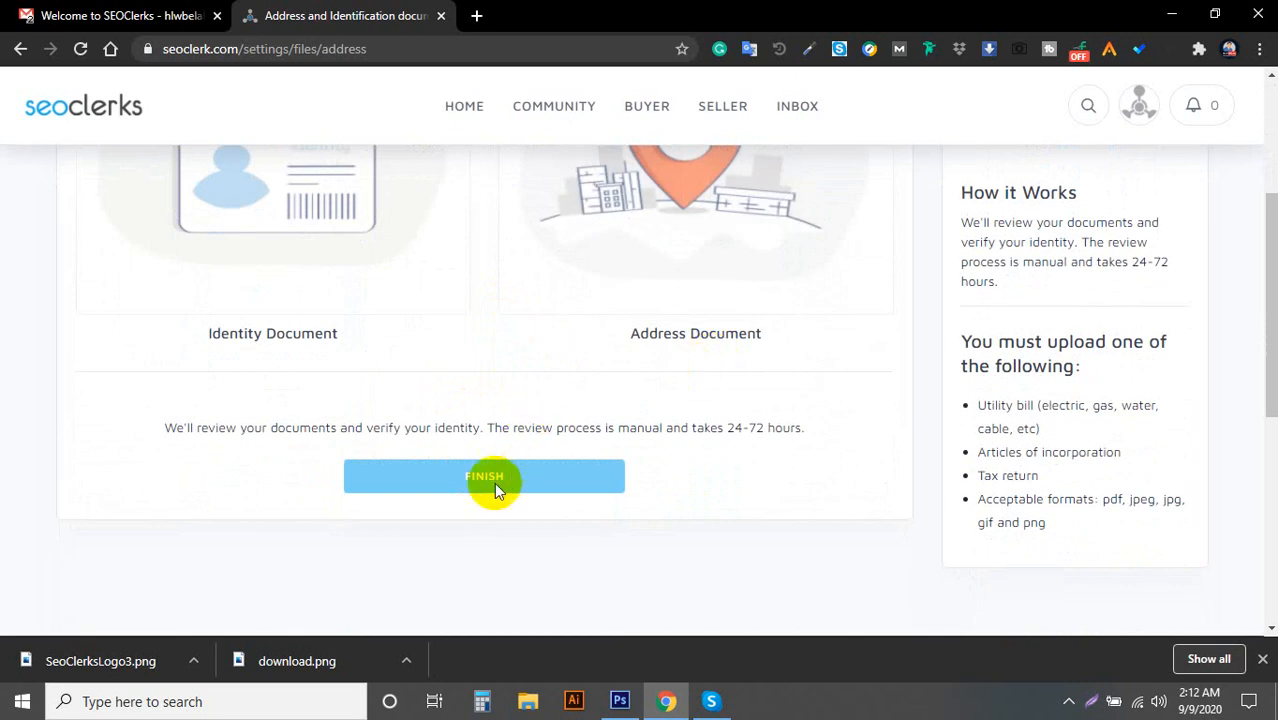
scroll(559, 463, up, 3)
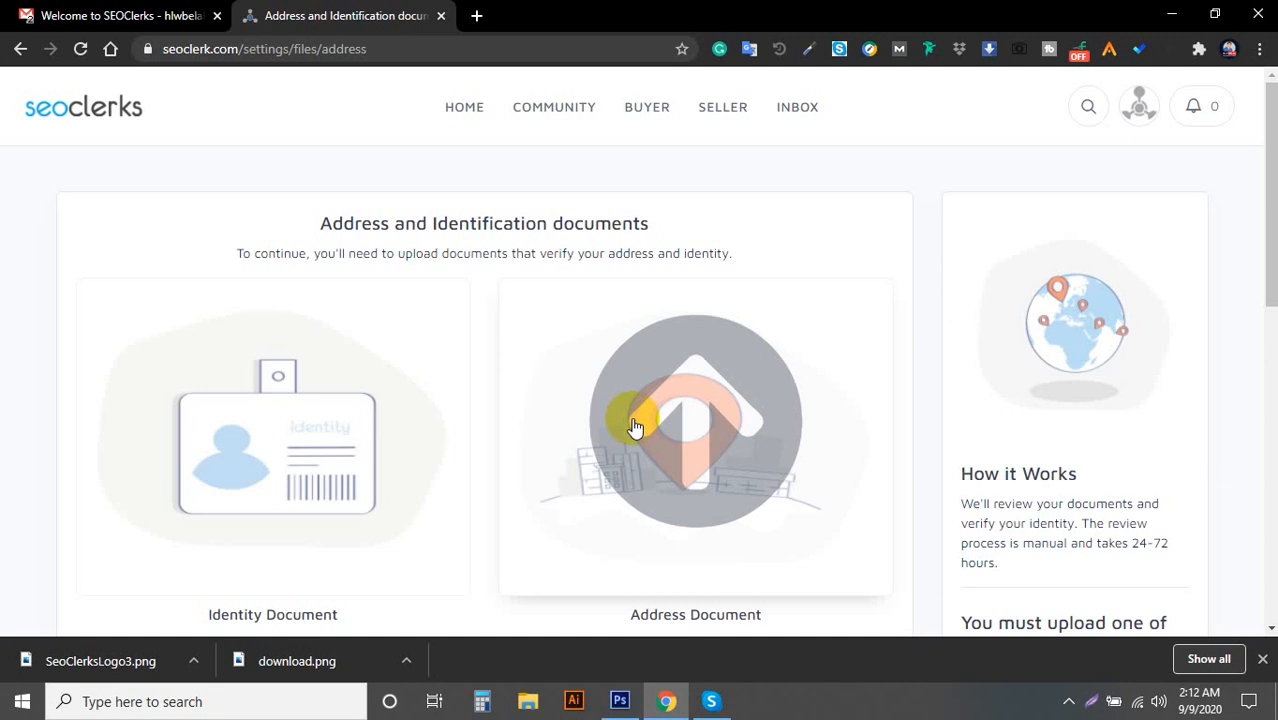
scroll(633, 426, down, 2)
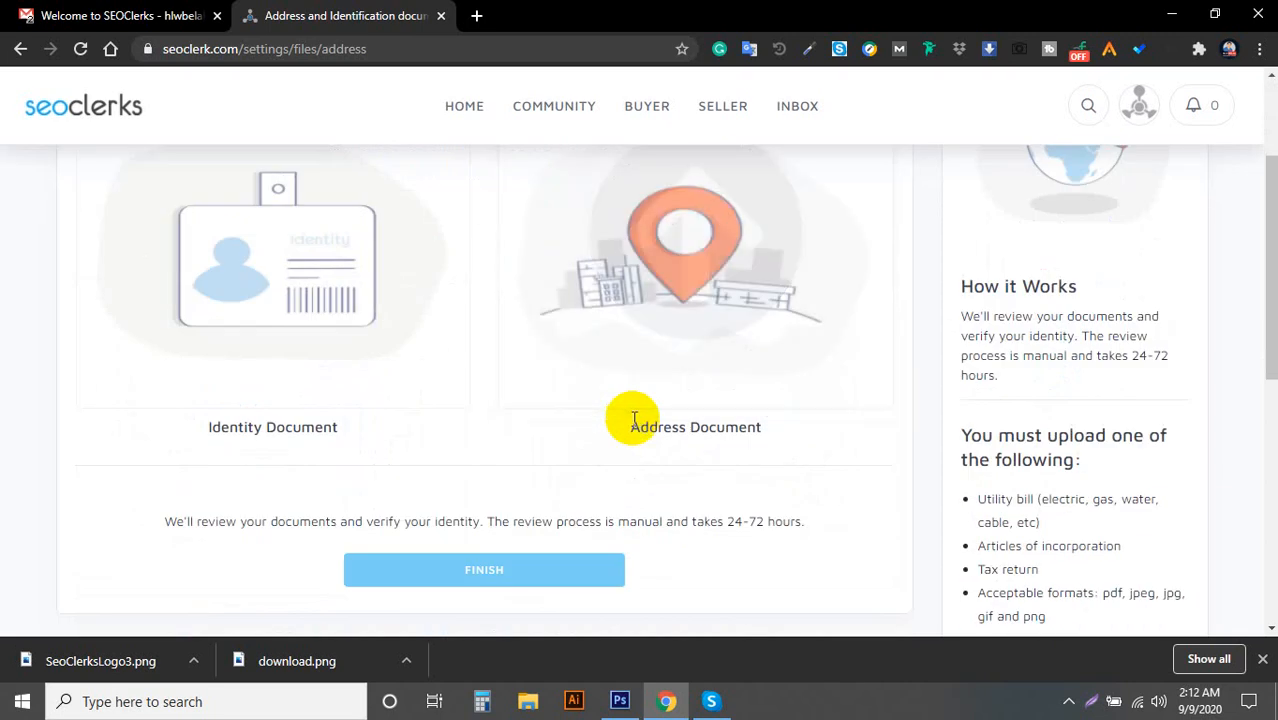
scroll(633, 426, up, 2)
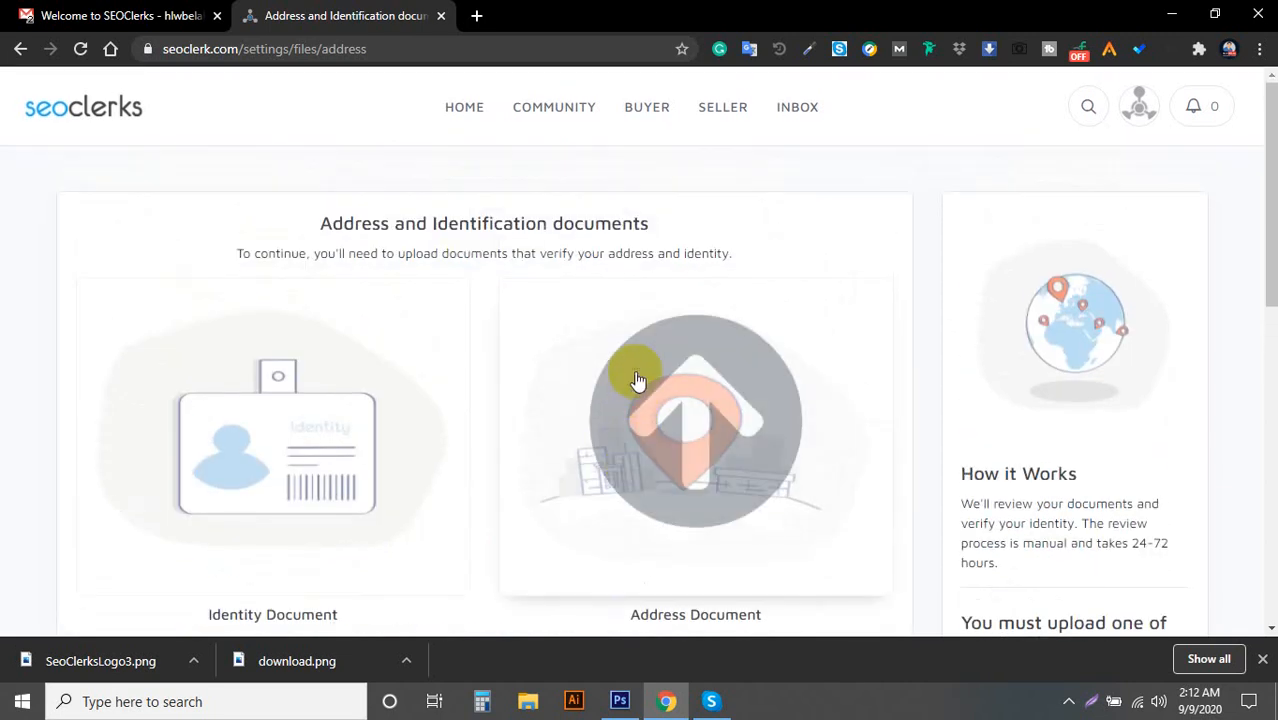
scroll(638, 380, down, 1)
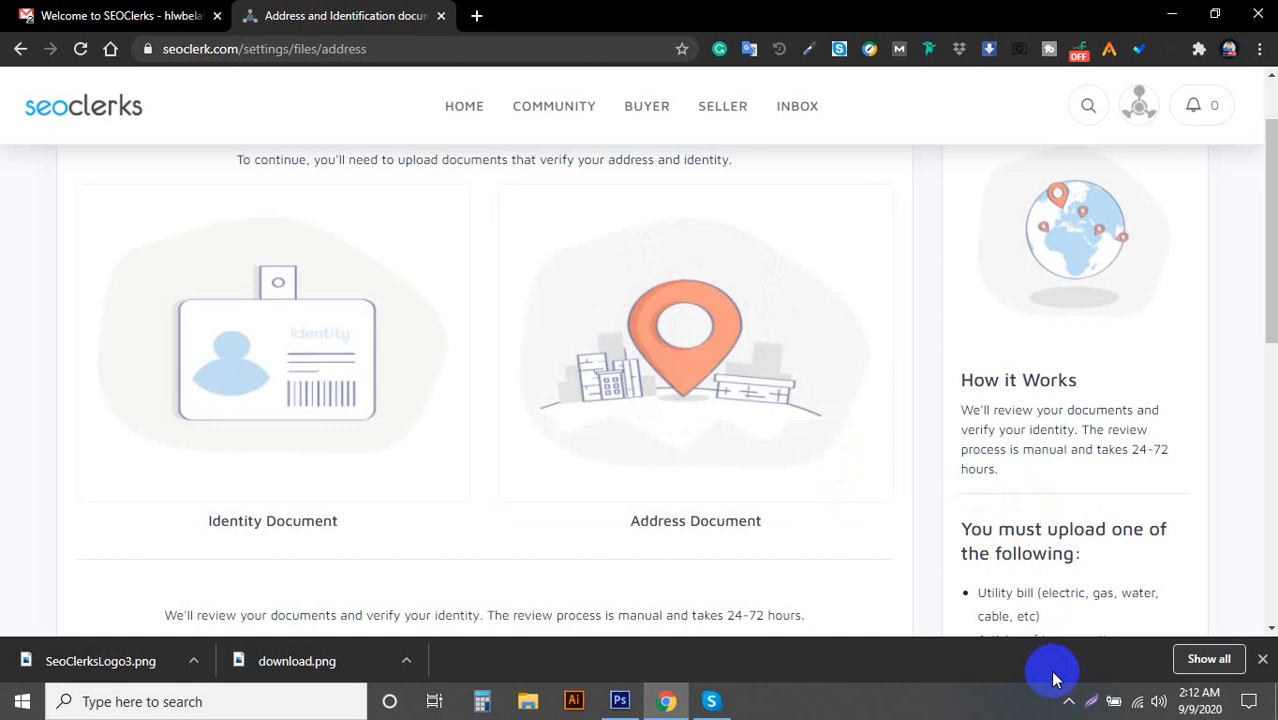
Review the identity document upload confirmation page.
click(1068, 701)
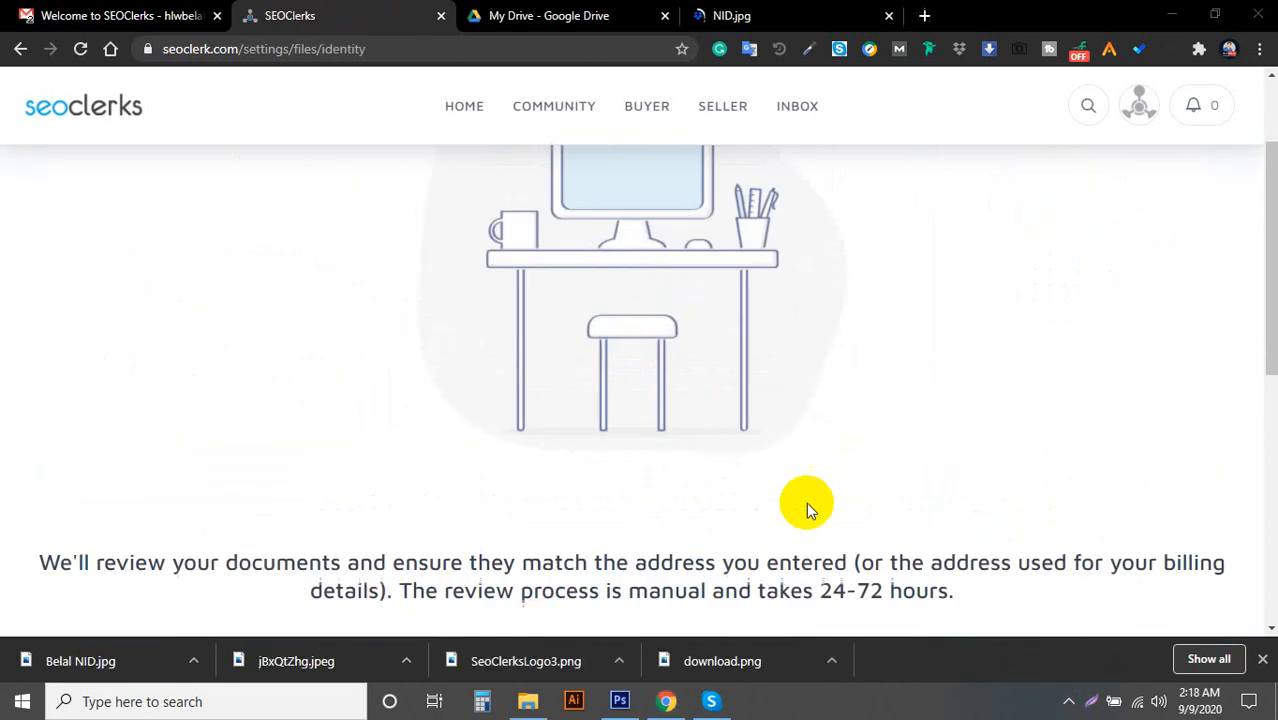
scroll(806, 502, down, 1)
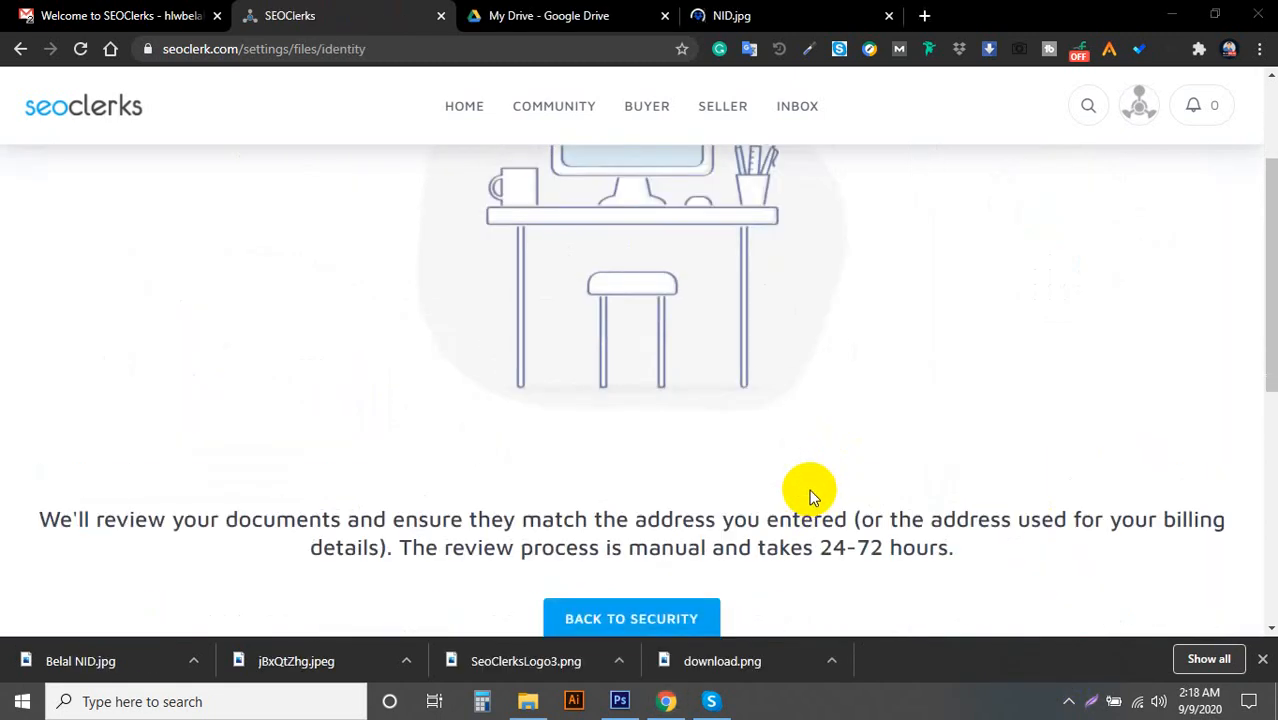
scroll(806, 502, down, 1)
scroll(808, 485, up, 1)
scroll(808, 485, down, 2)
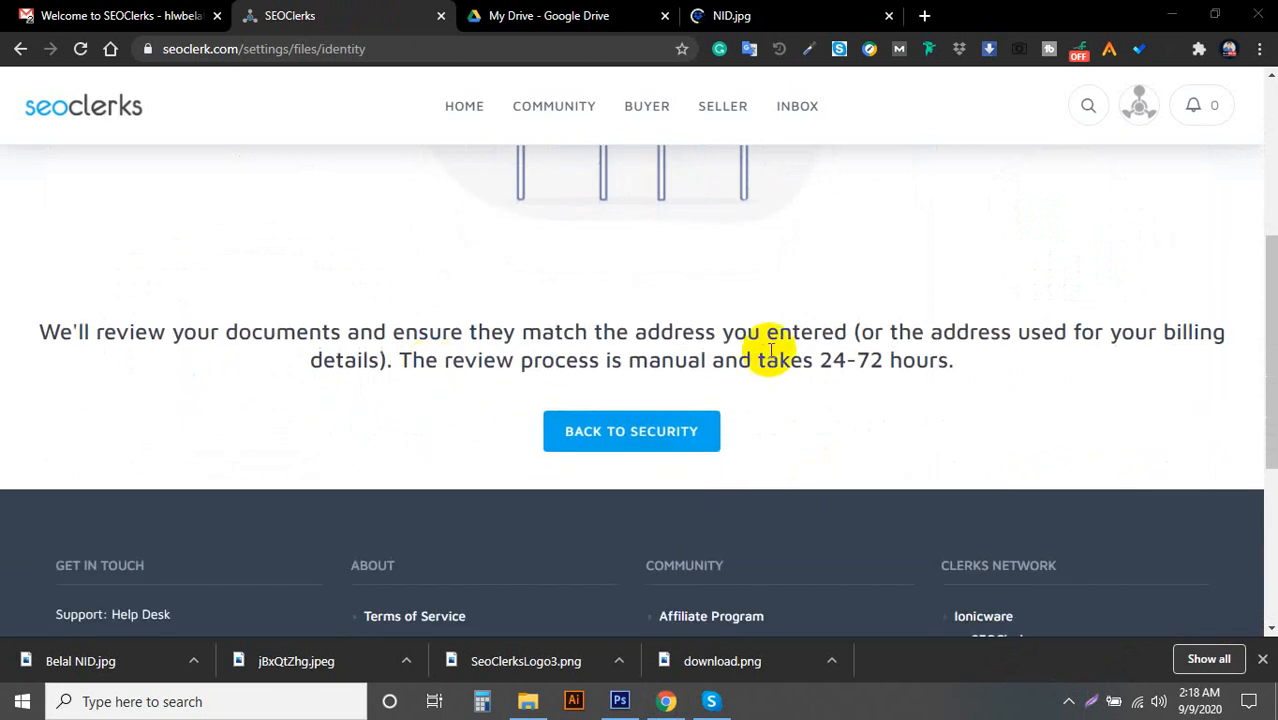
scroll(776, 350, up, 1)
scroll(776, 350, up, 2)
scroll(776, 350, down, 2)
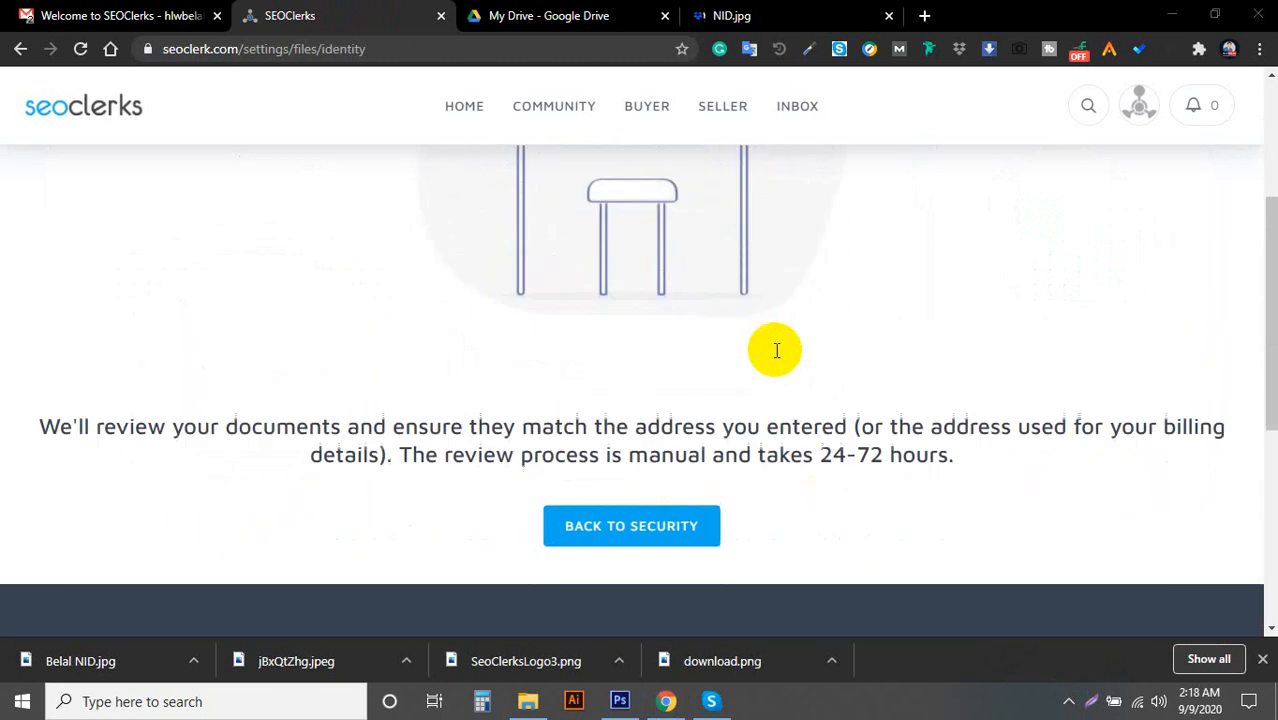
Return to Security settings and reopen the address verification form.
click(603, 535)
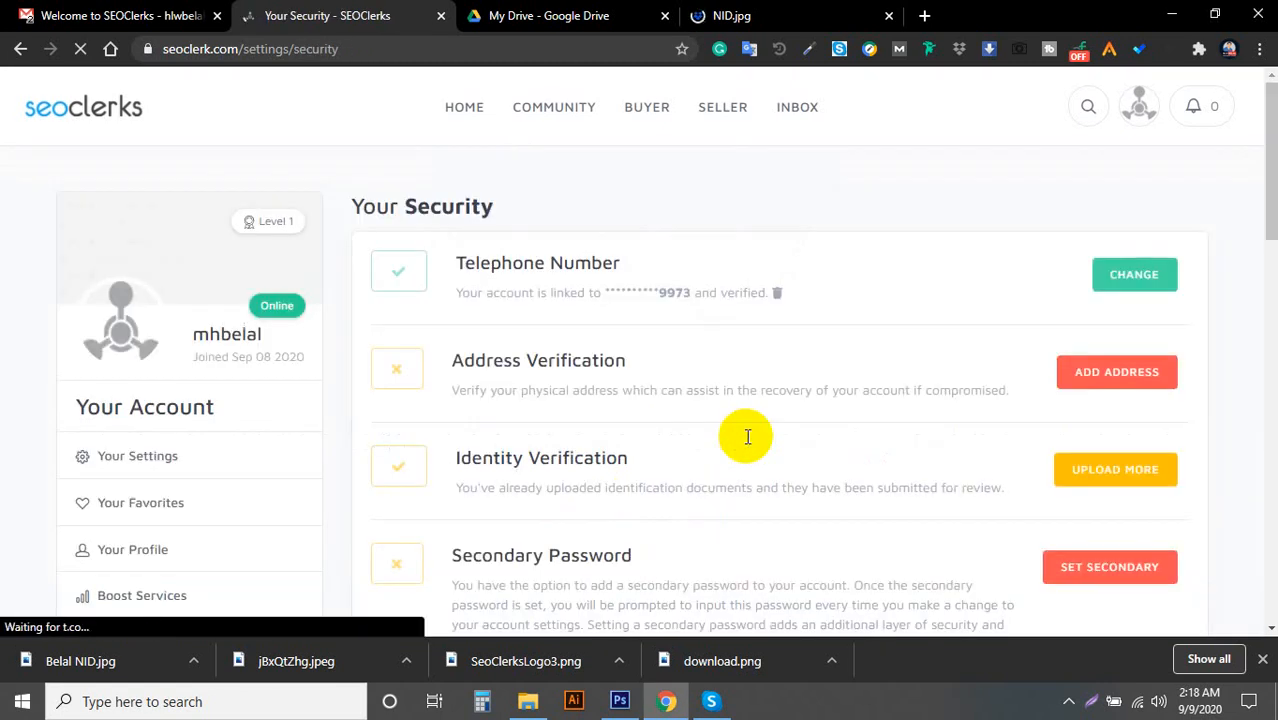
scroll(848, 364, down, 1)
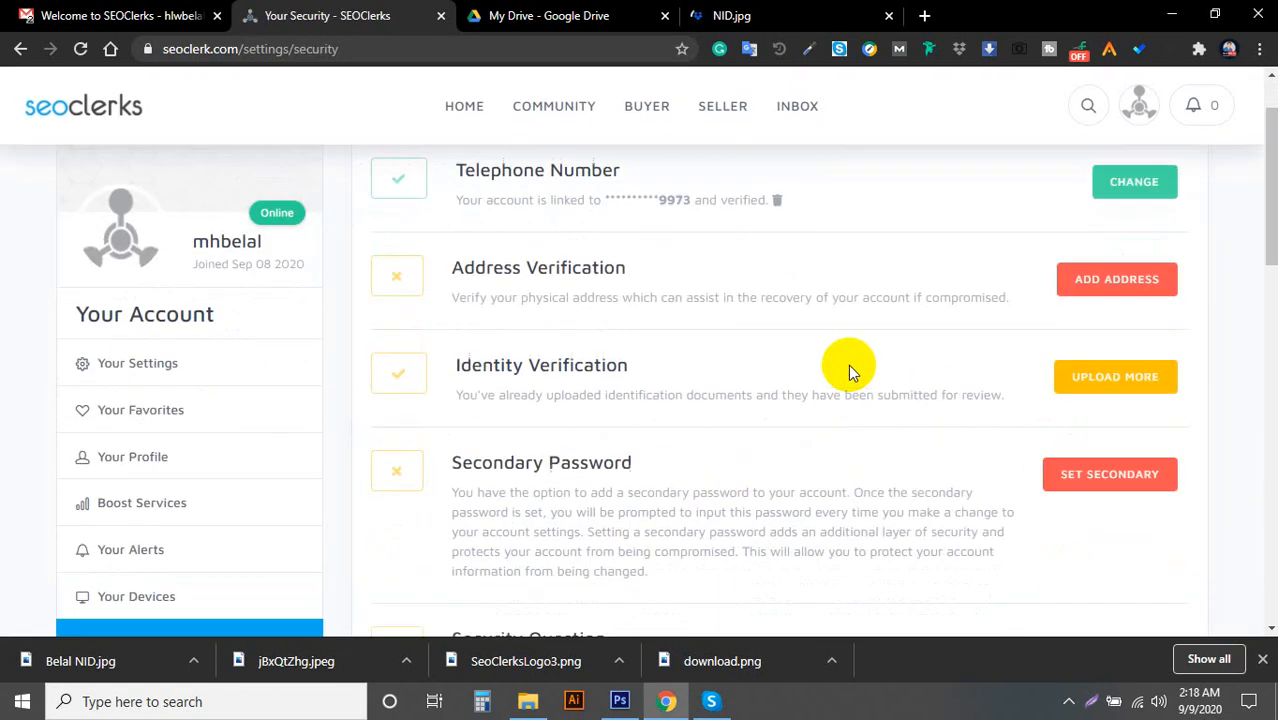
click(1097, 289)
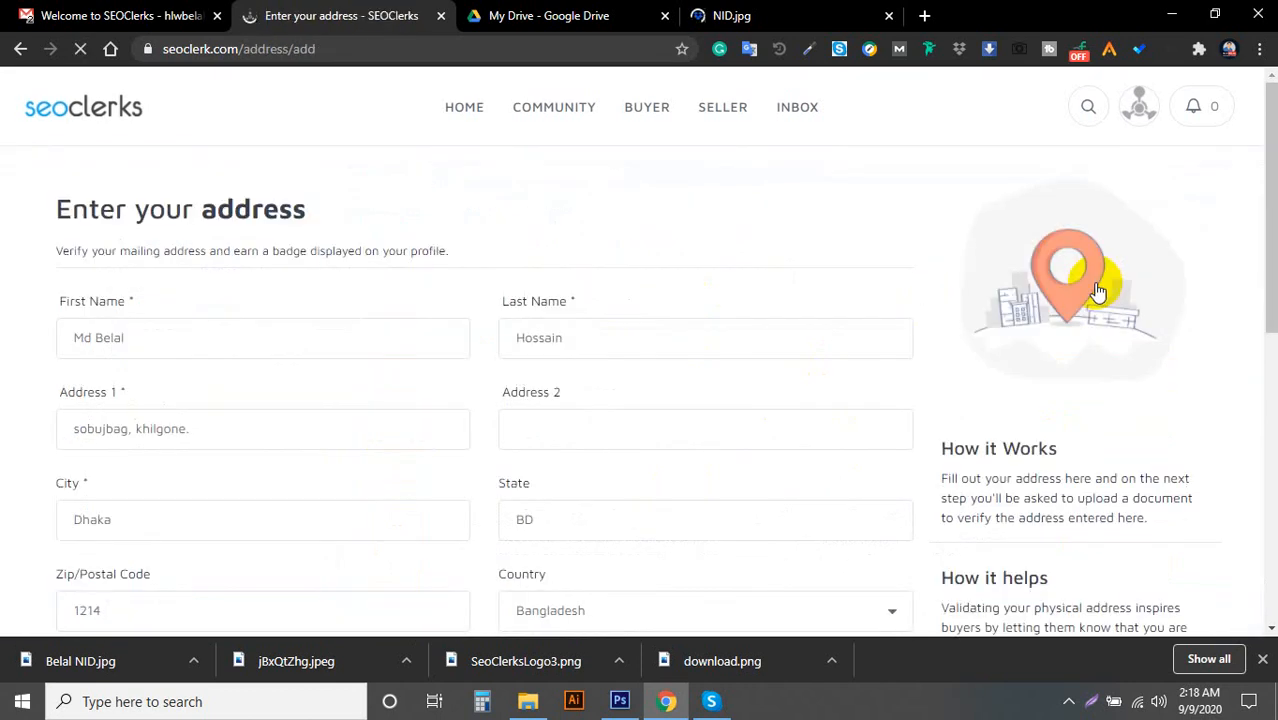
Tick the physical-mail consent box and submit the address for verification.
scroll(896, 330, down, 4)
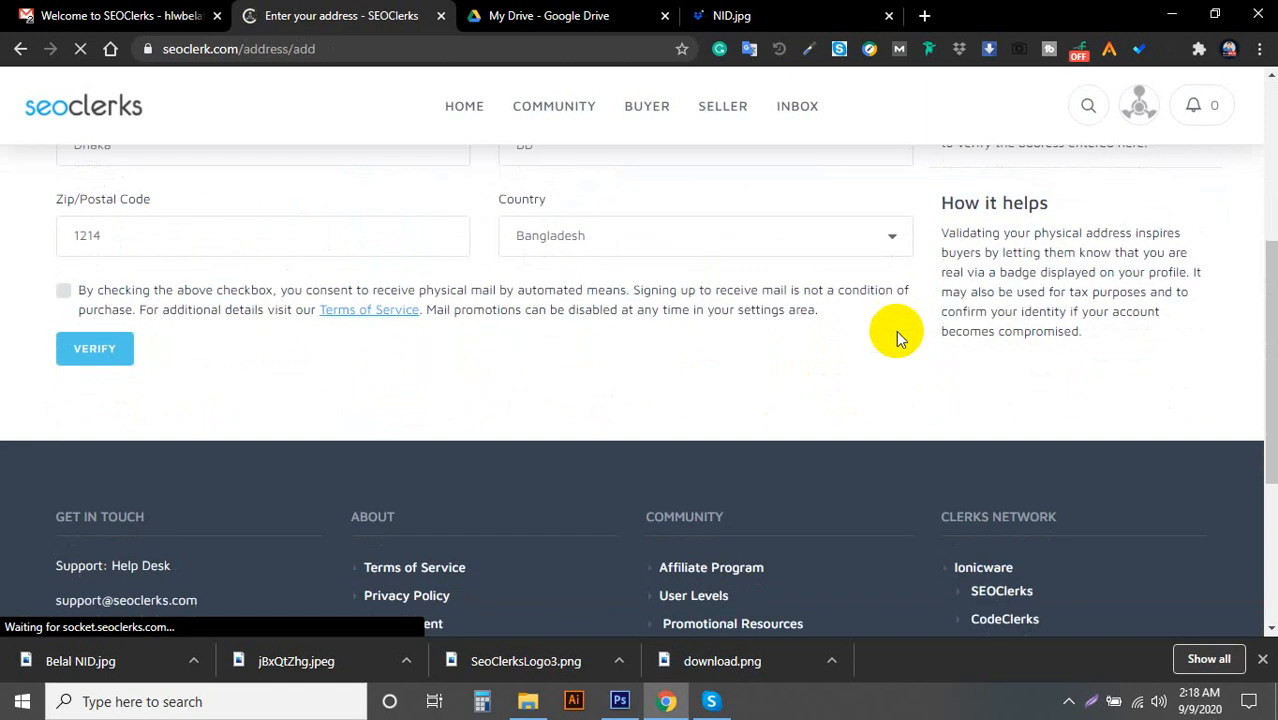
click(64, 296)
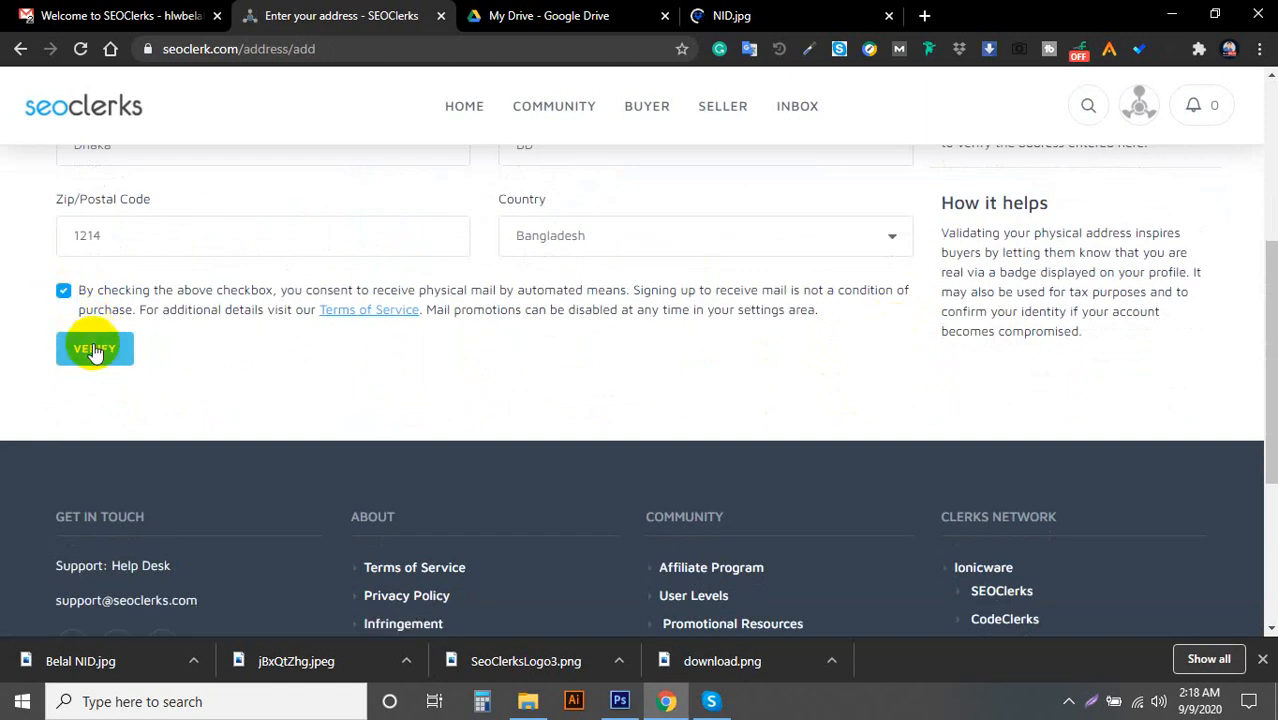
click(94, 348)
Prepend the area name to the Address 1 line and resubmit it for verification.
scroll(284, 379, down, 1)
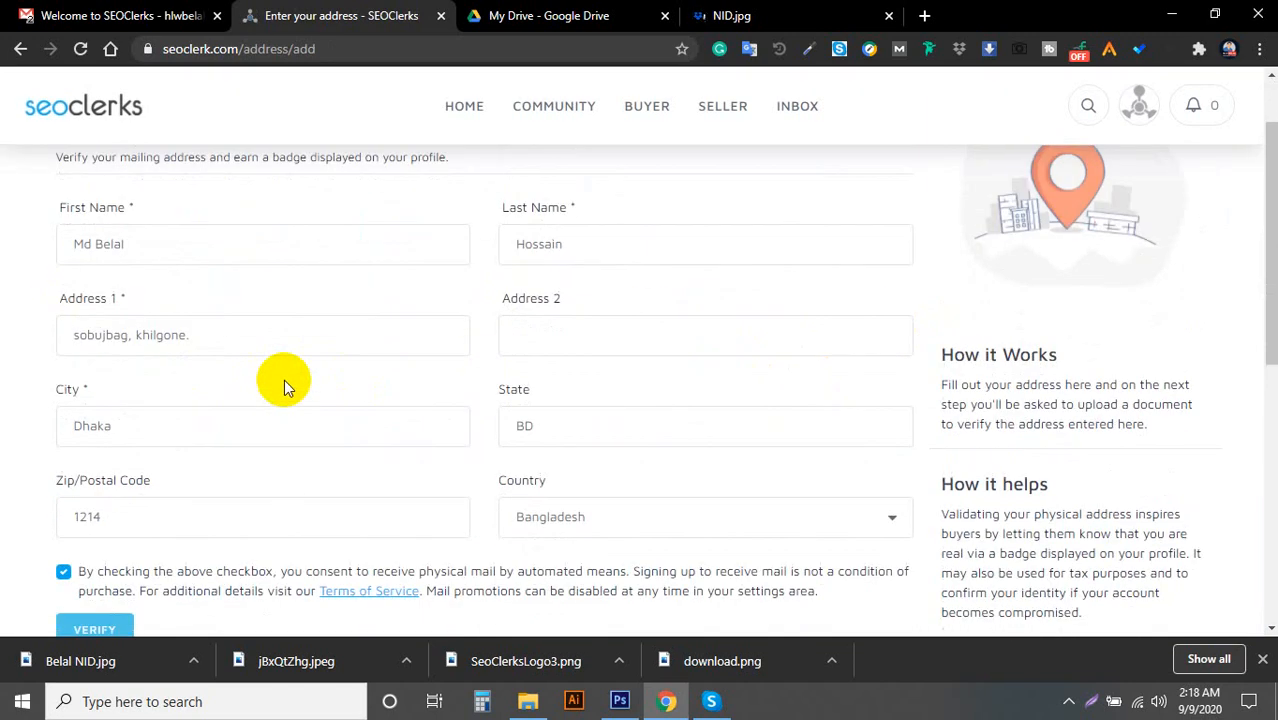
drag(213, 335, 57, 335)
click(57, 335)
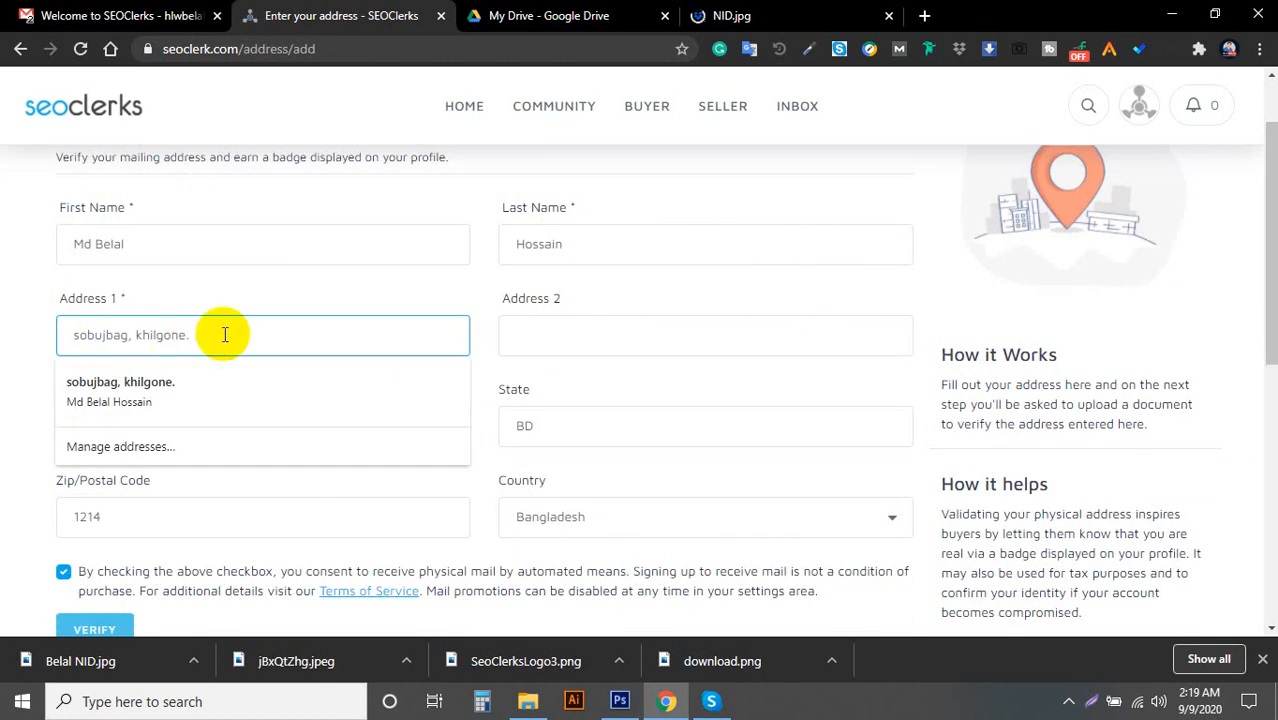
text(BA)
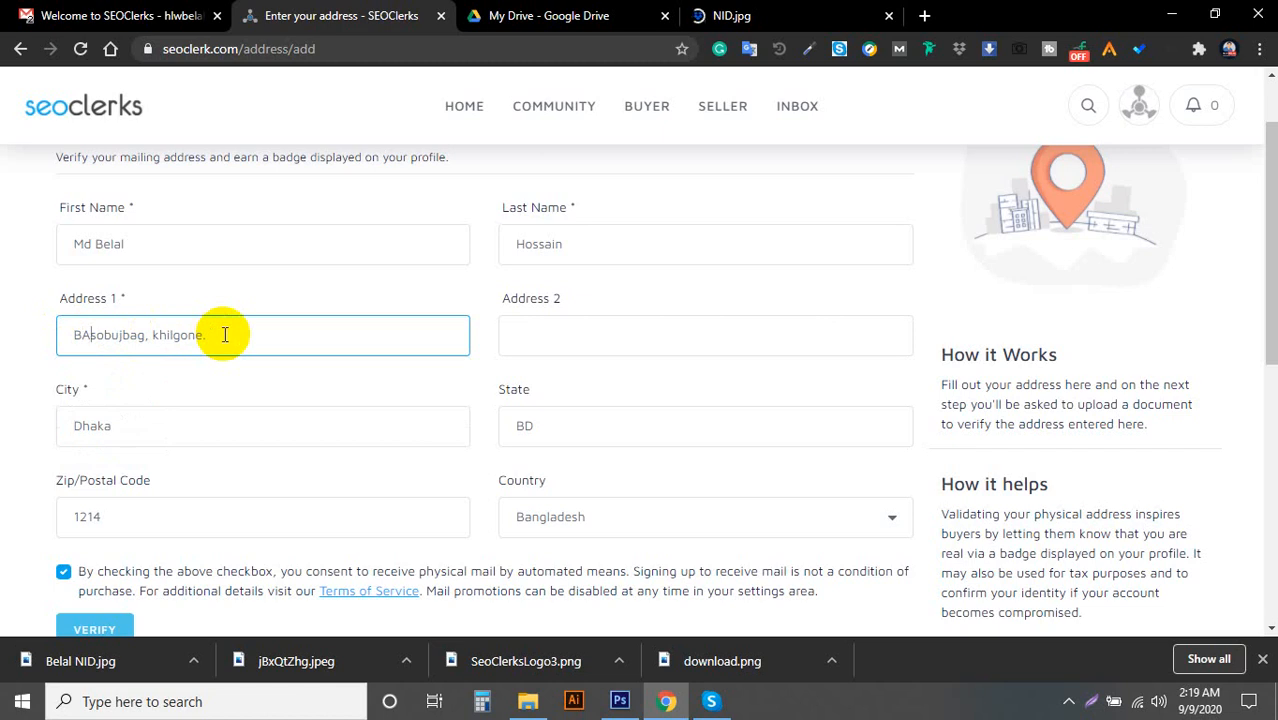
key(BackSpace)
text(asa)
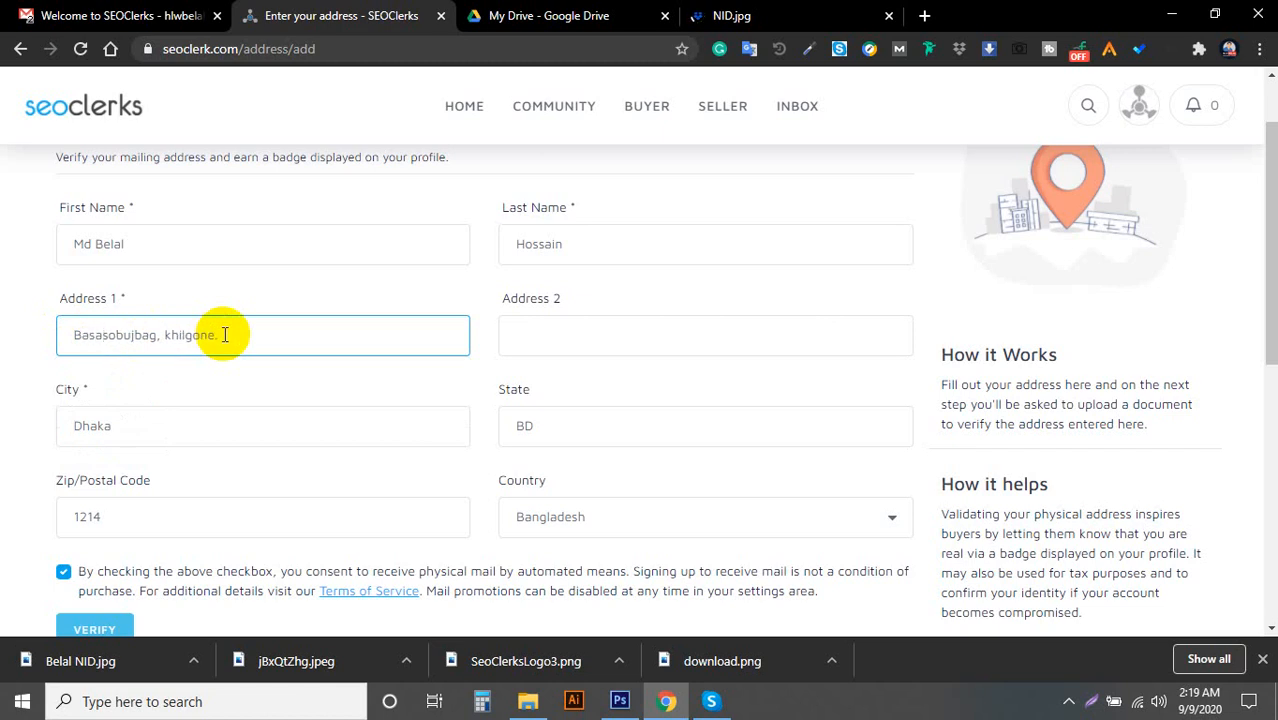
text(bo,)
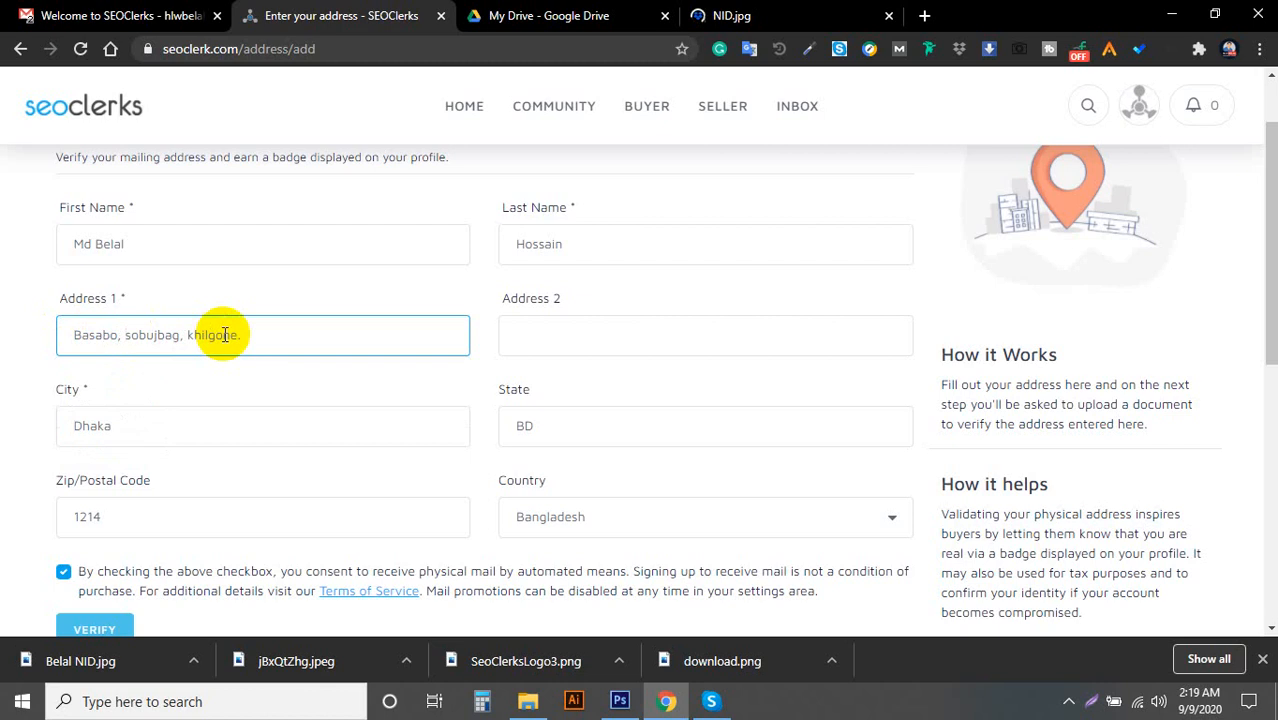
scroll(390, 410, down, 1)
click(100, 536)
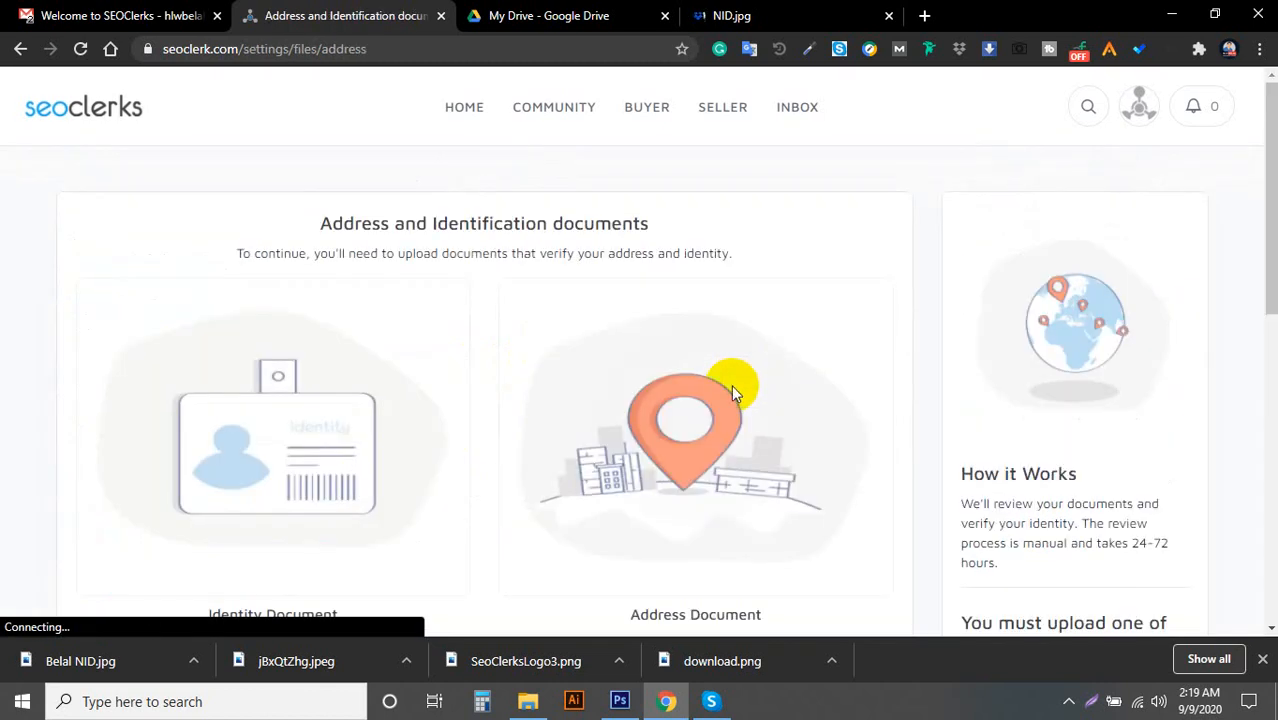
Go back twice to the Your Security settings page.
scroll(250, 230, down, 1)
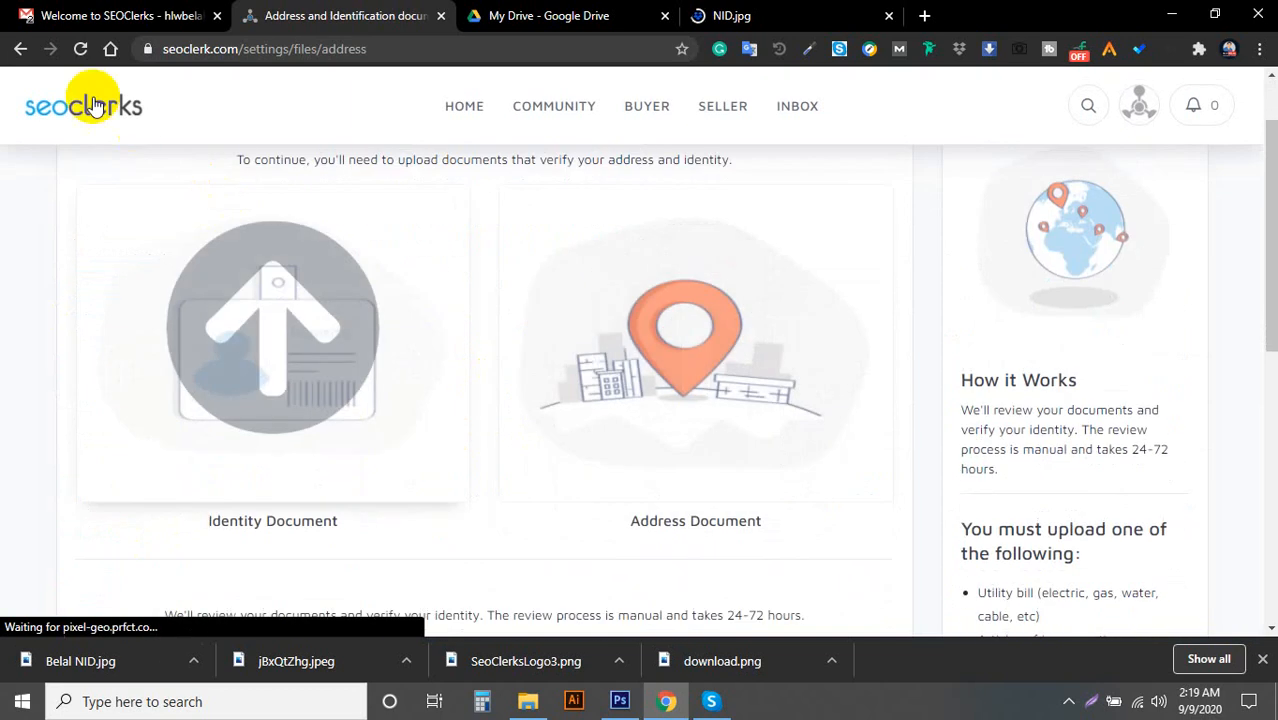
click(20, 49)
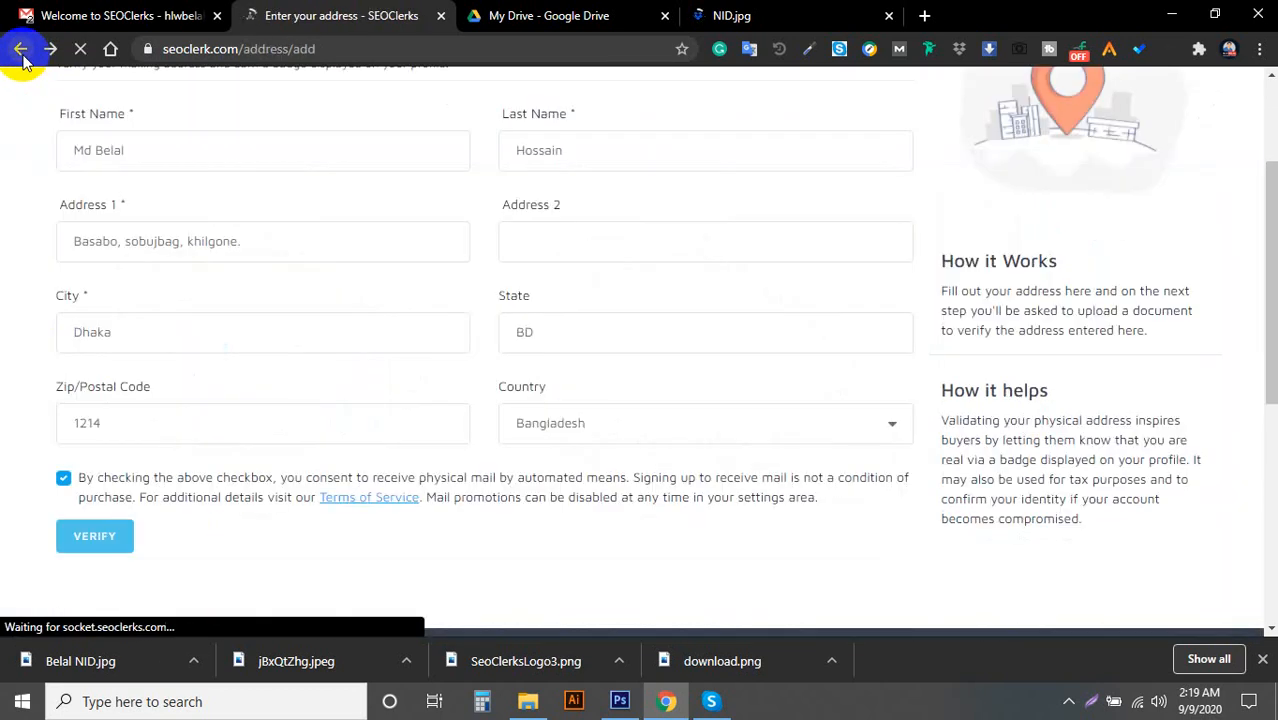
click(21, 52)
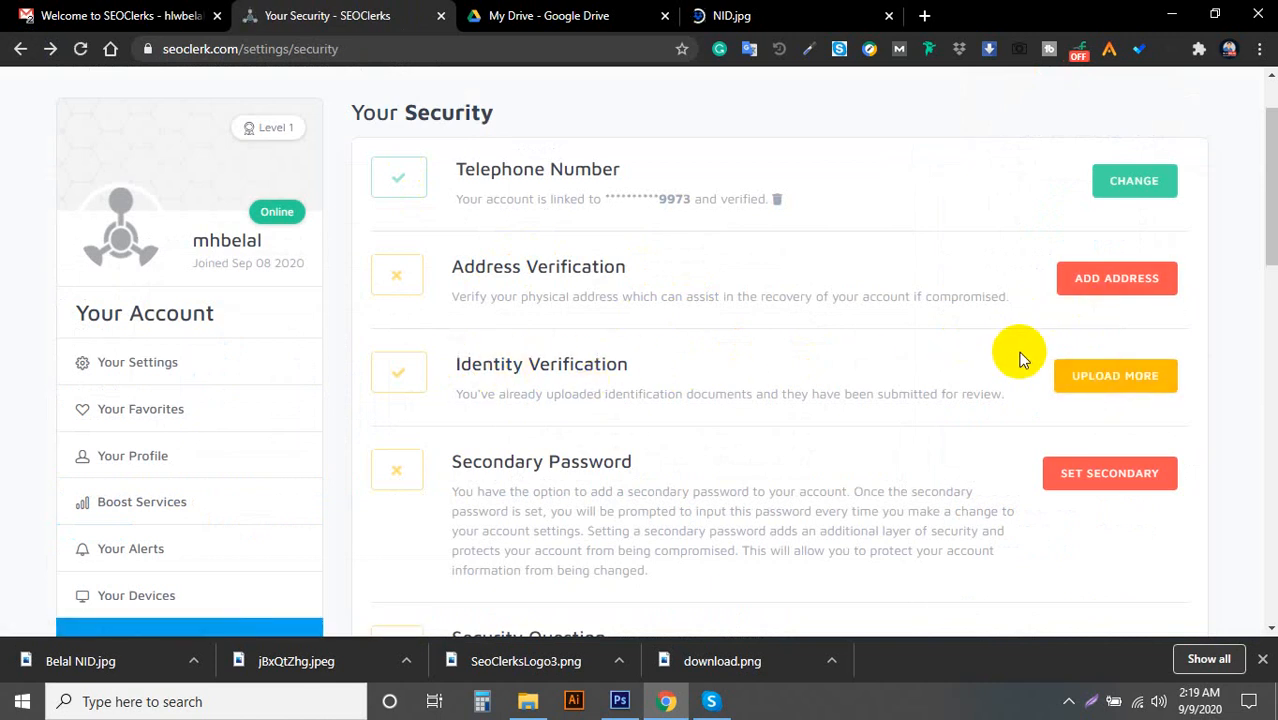
Scroll the Your Security page down to the Security Question section.
scroll(622, 330, down, 1)
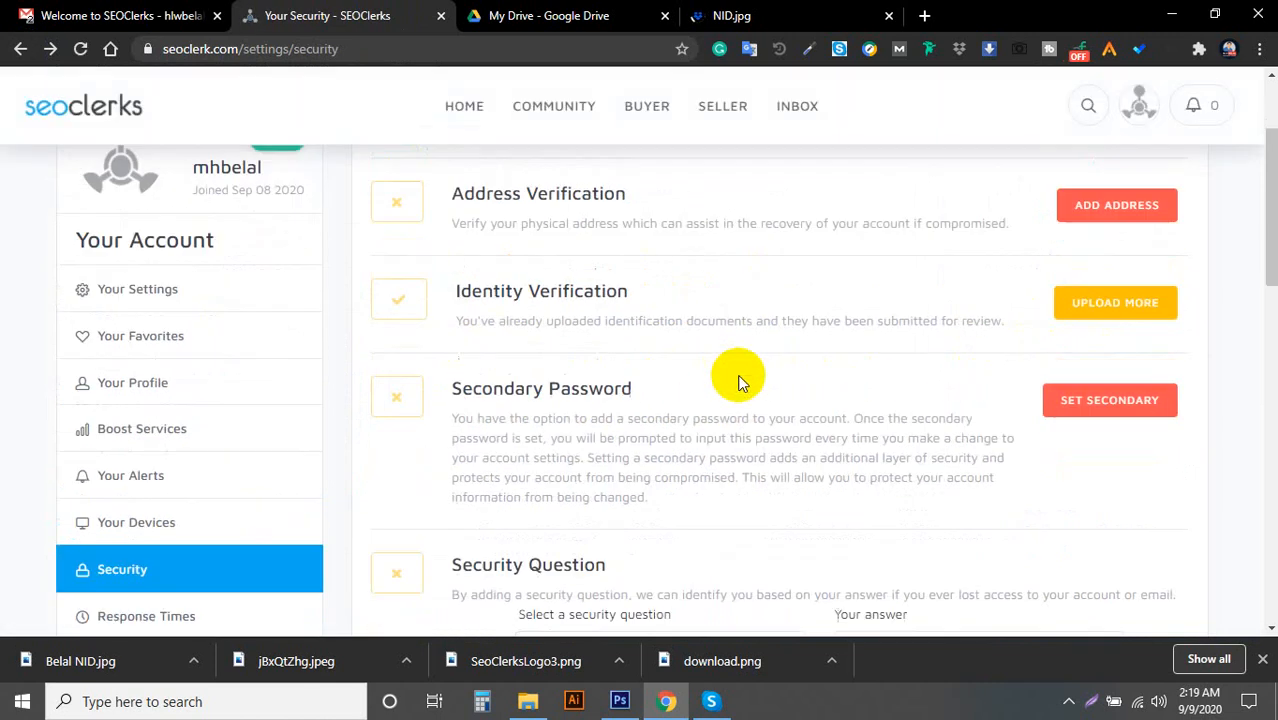
scroll(521, 380, down, 1)
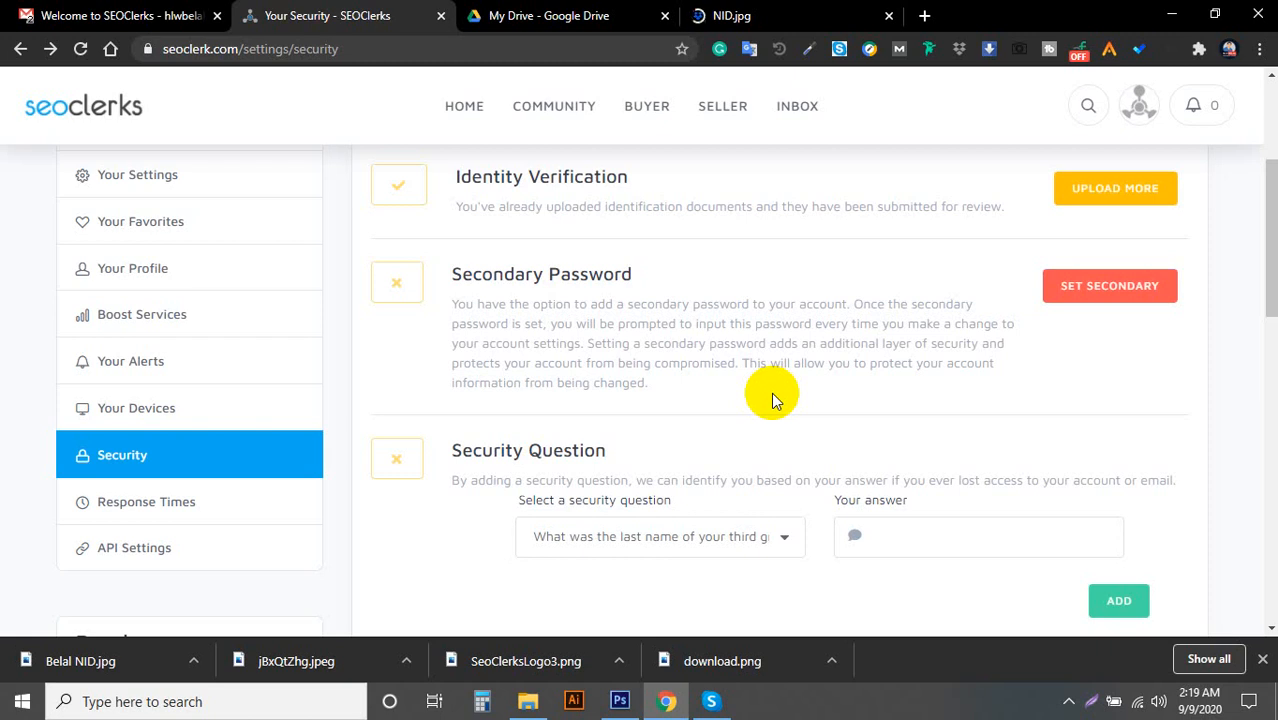
scroll(771, 392, down, 2)
scroll(771, 392, up, 1)
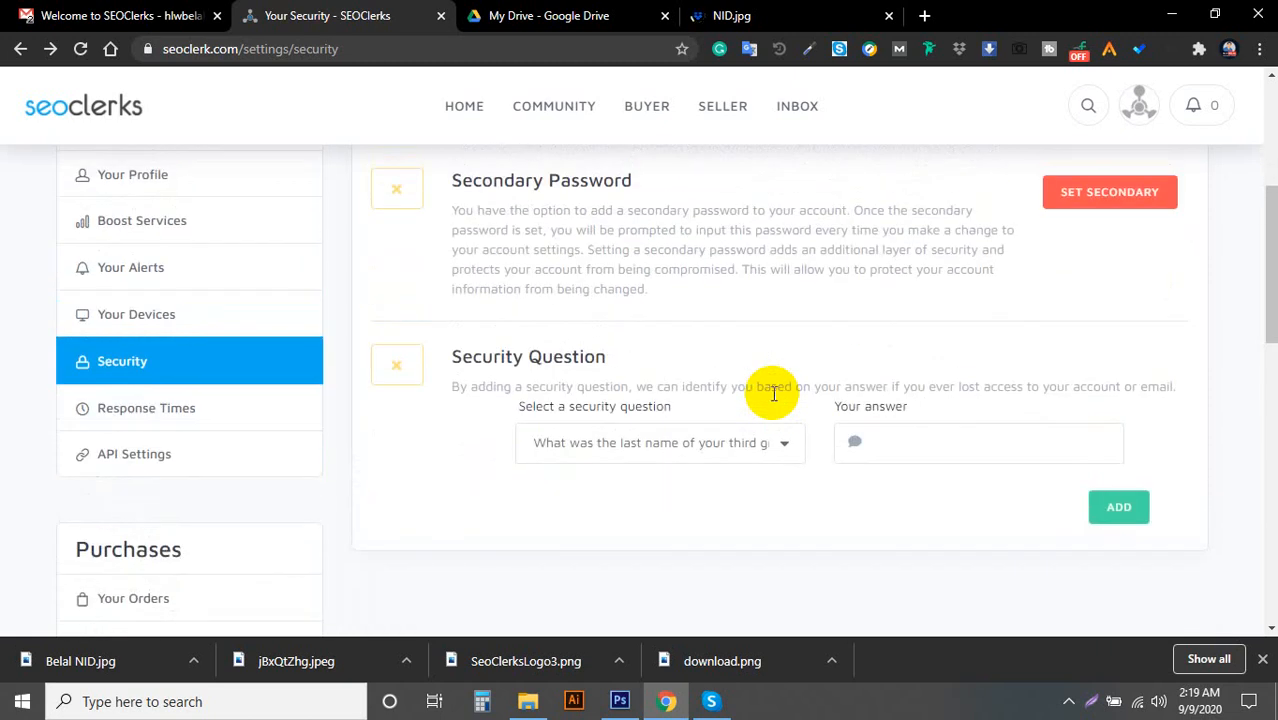
Choose the security question "Where were you New Year's 2000?" and add an answer.
click(677, 450)
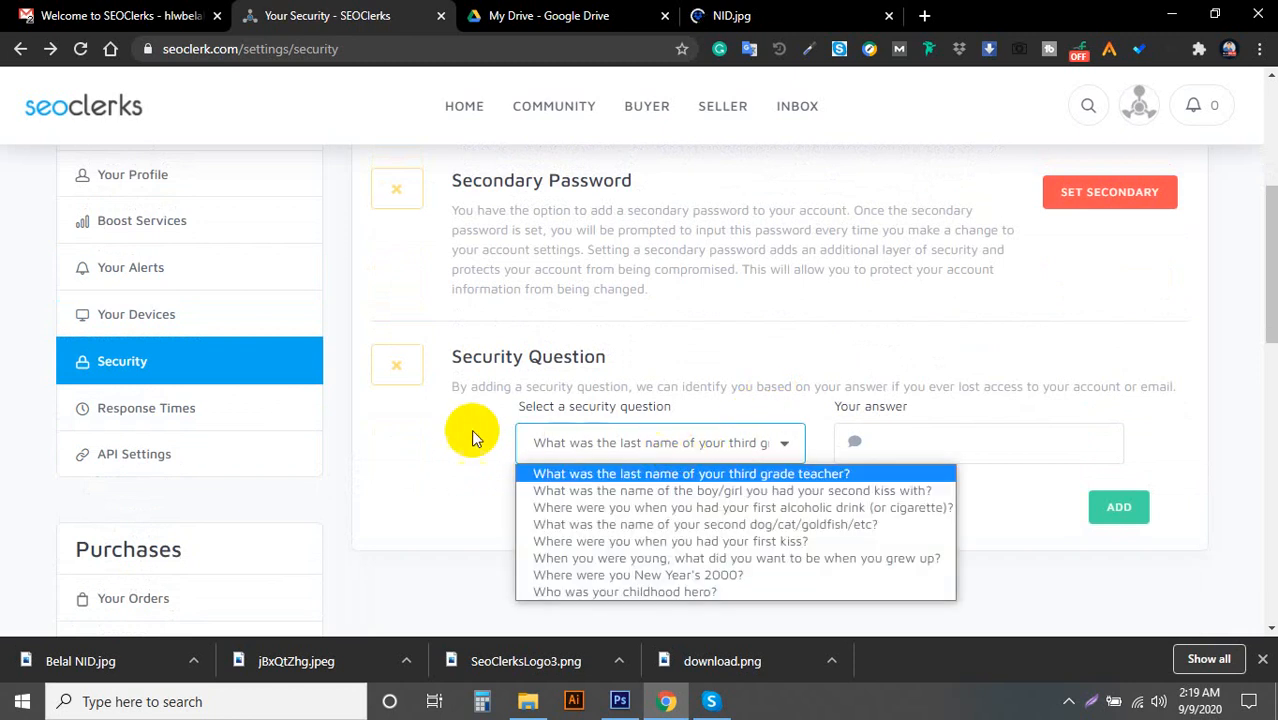
click(446, 446)
click(709, 453)
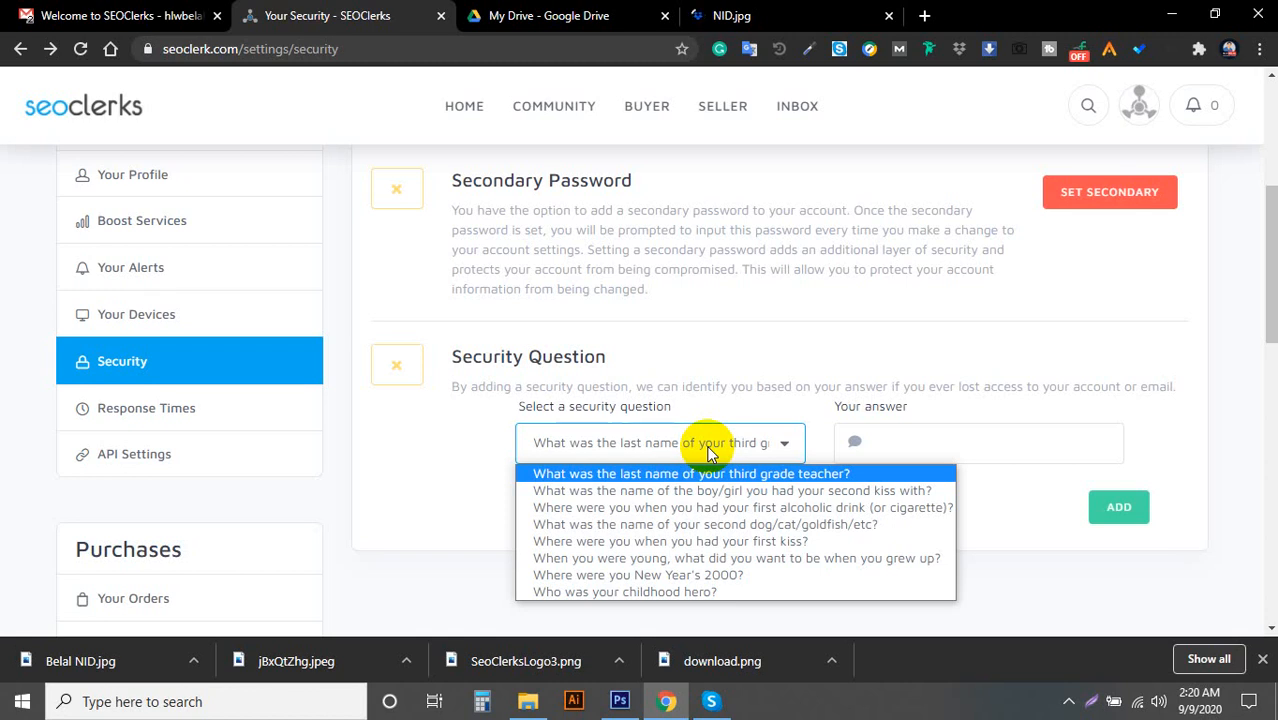
click(895, 436)
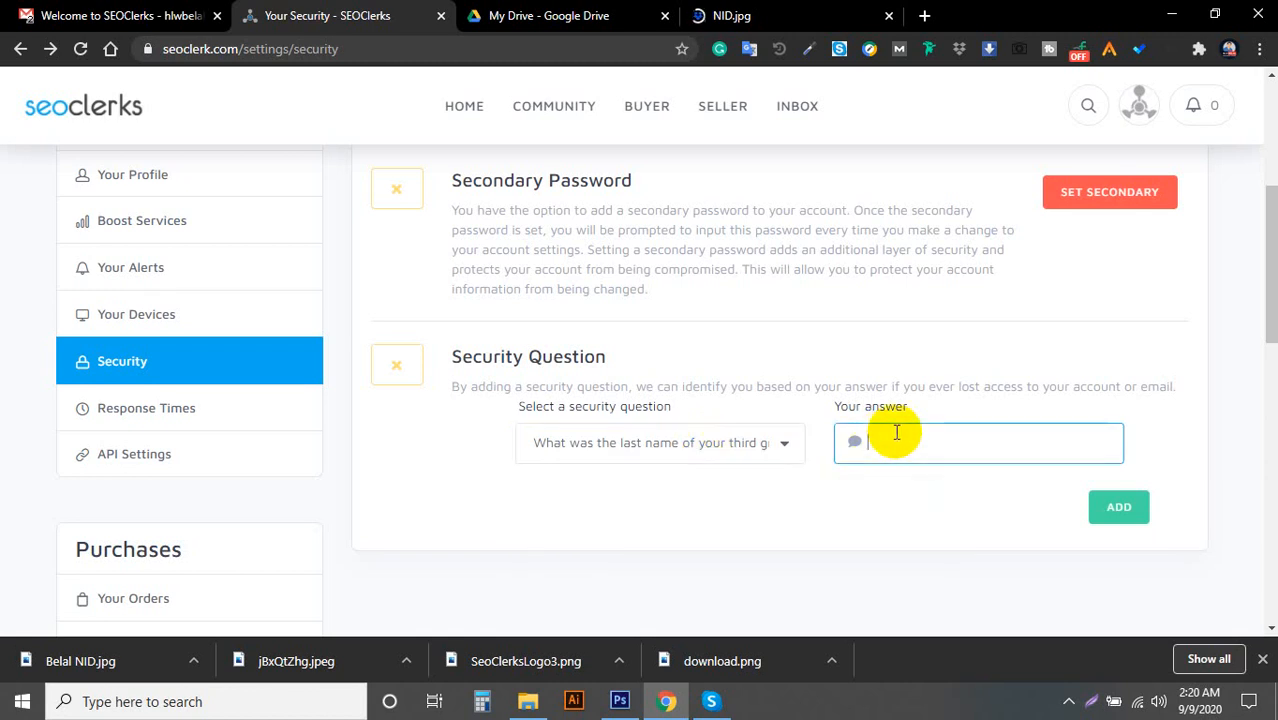
click(737, 446)
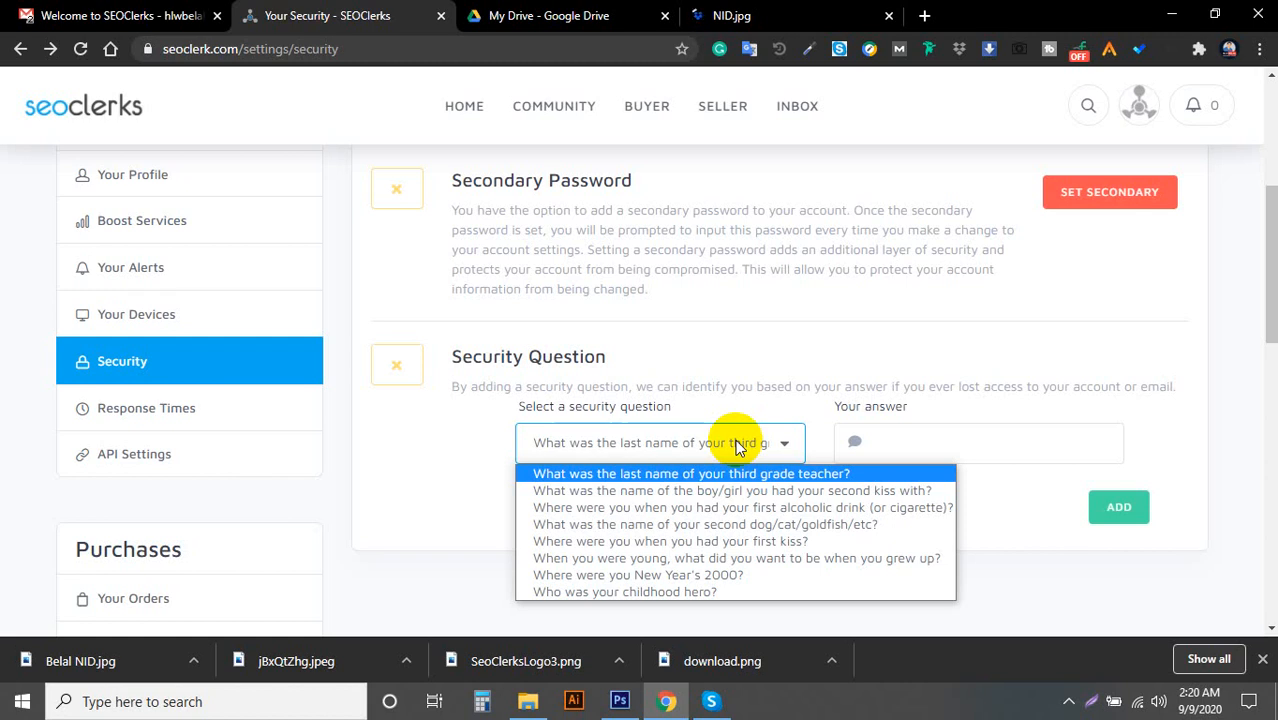
click(612, 575)
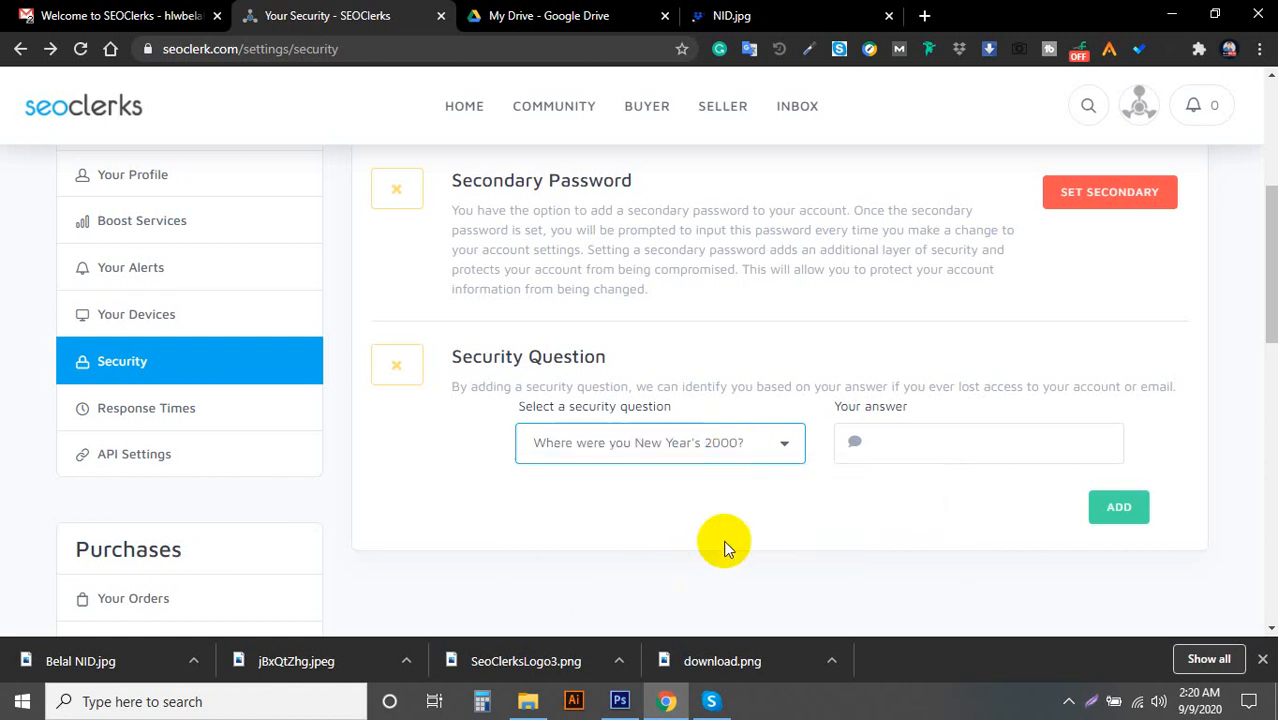
click(882, 450)
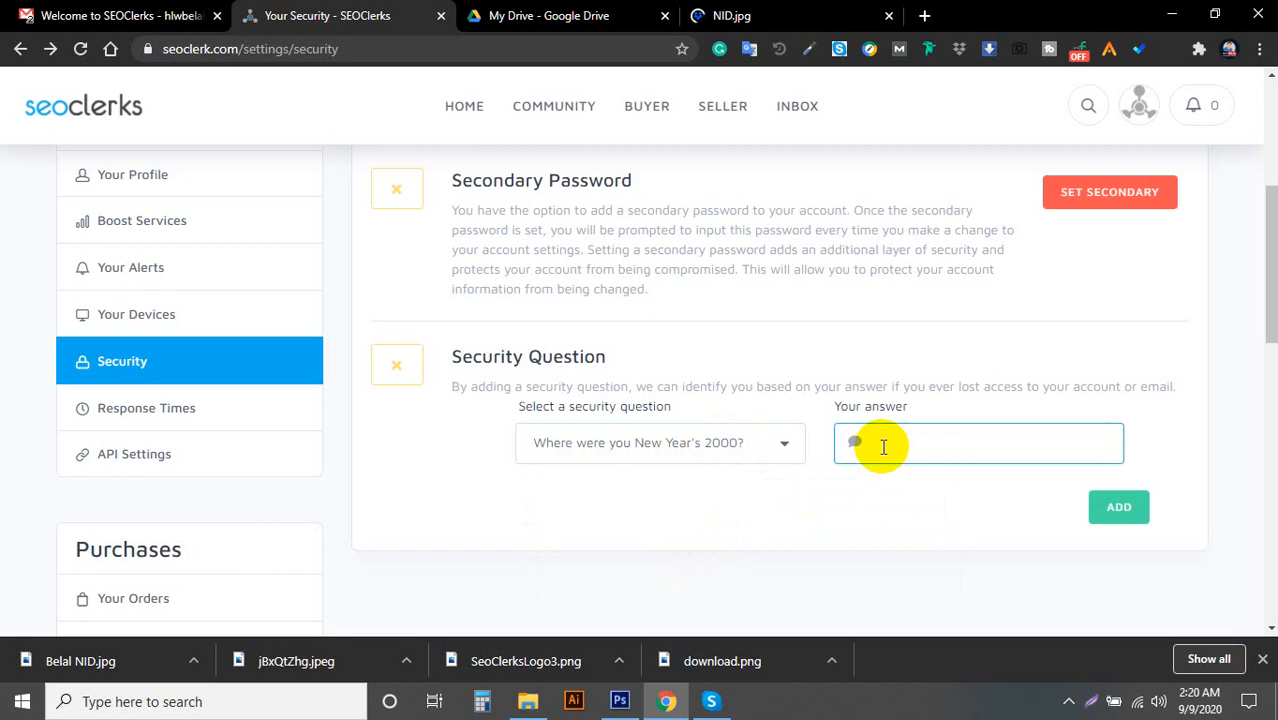
click(1069, 701)
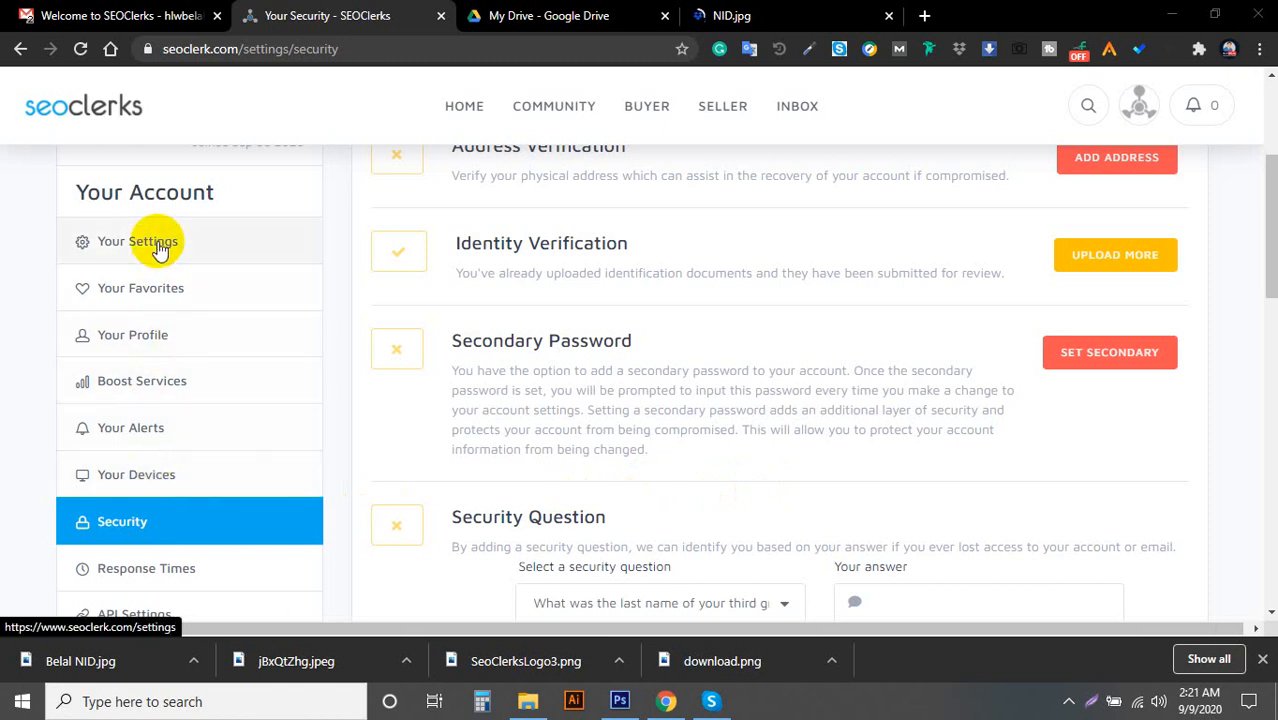
Open Your Settings and pass the security-question prompt with the saved answer.
scroll(158, 249, up, 3)
scroll(149, 318, down, 2)
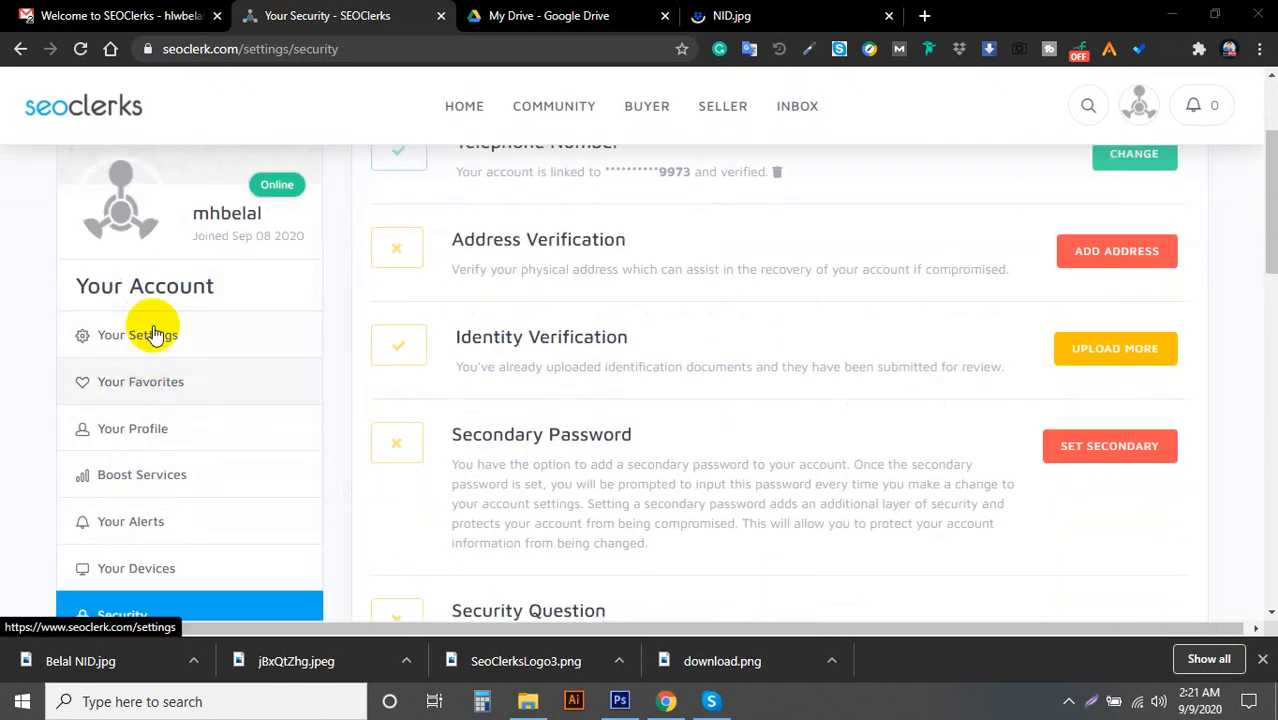
click(155, 338)
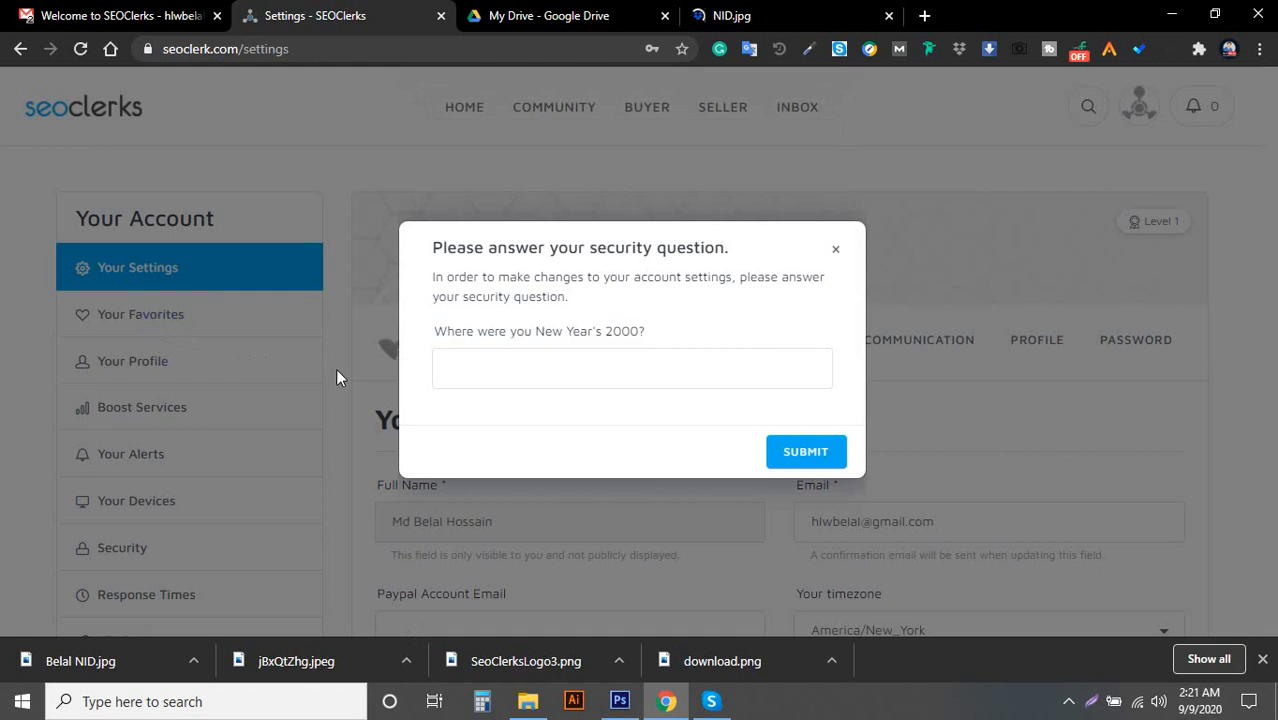
click(458, 367)
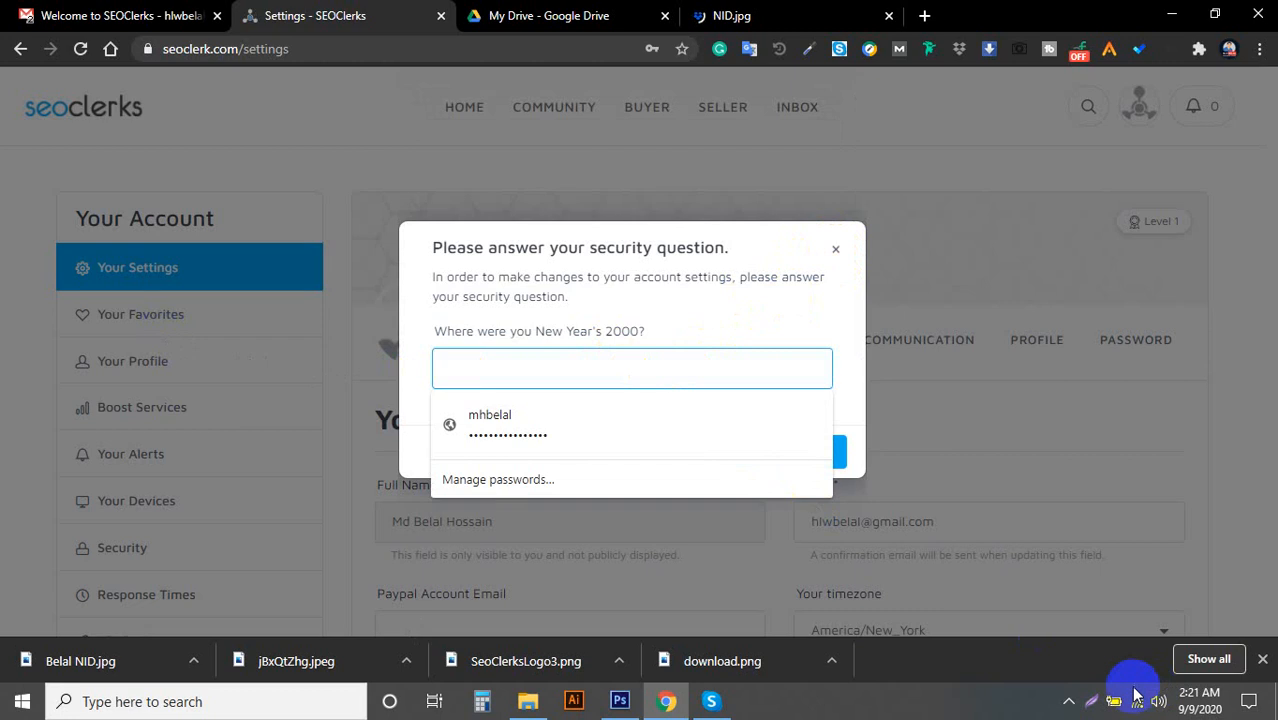
click(1068, 703)
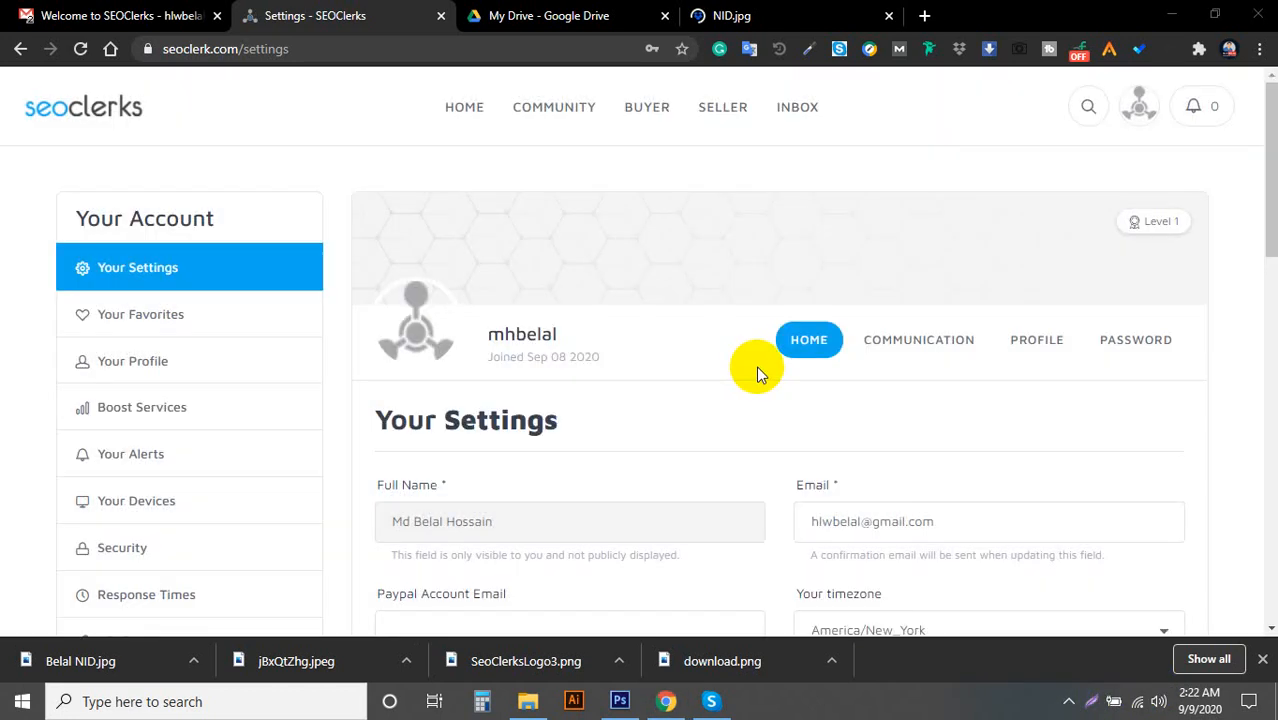
scroll(757, 374, down, 1)
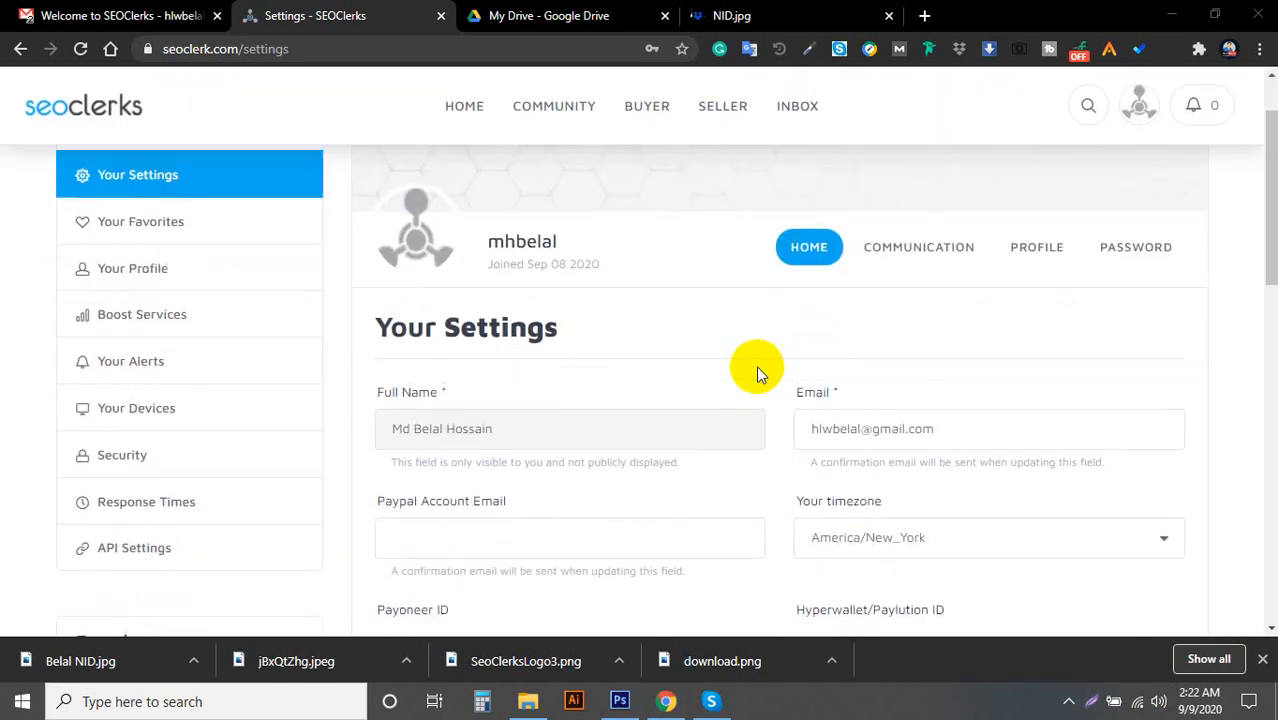
scroll(757, 374, down, 2)
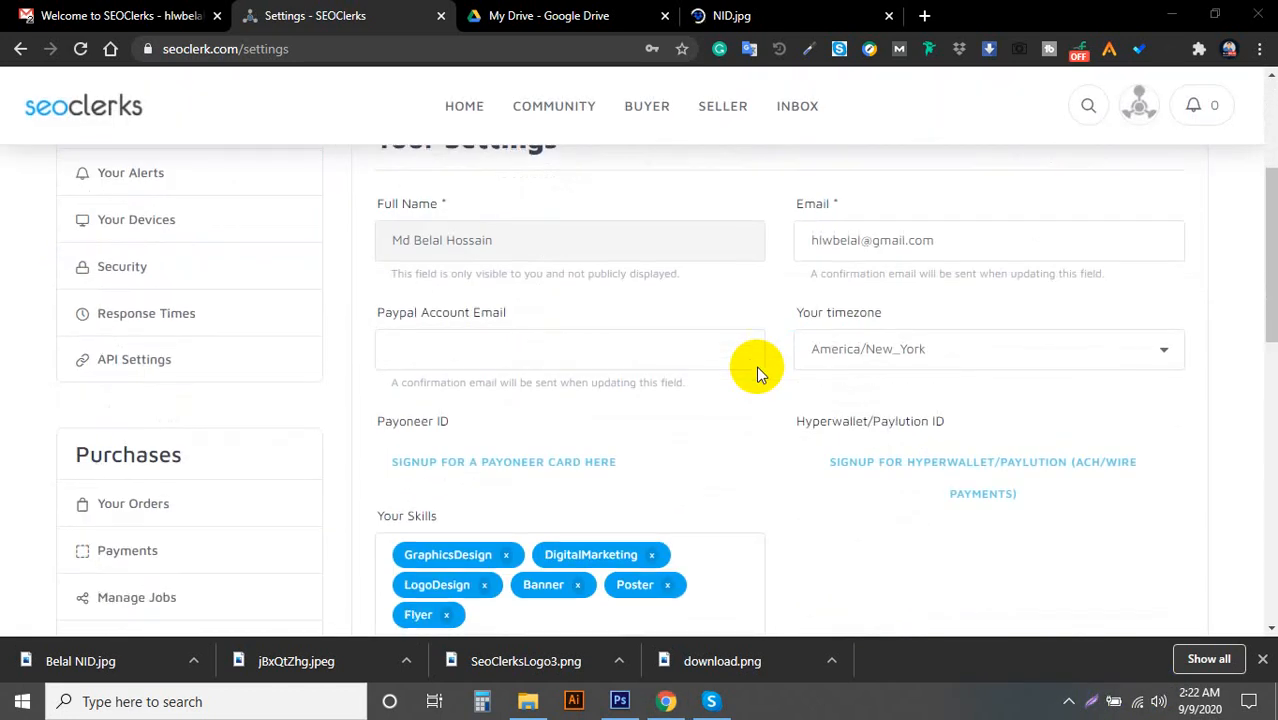
scroll(754, 367, up, 2)
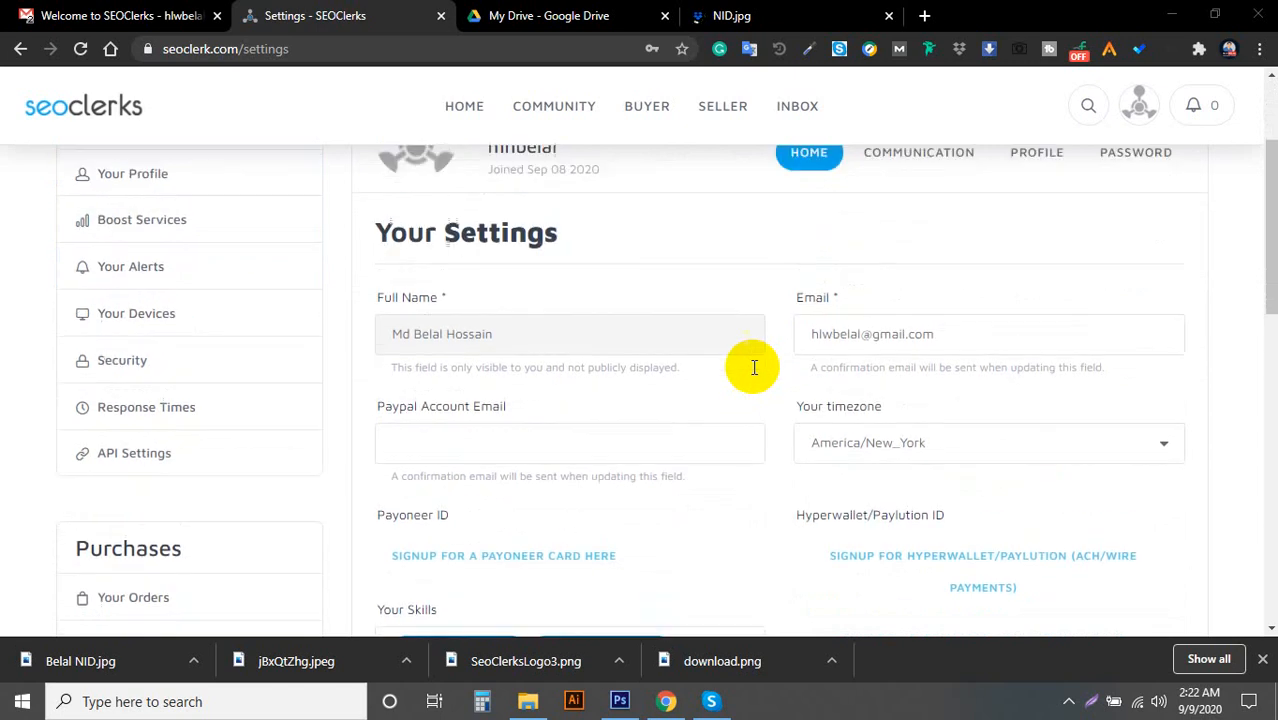
scroll(754, 367, down, 2)
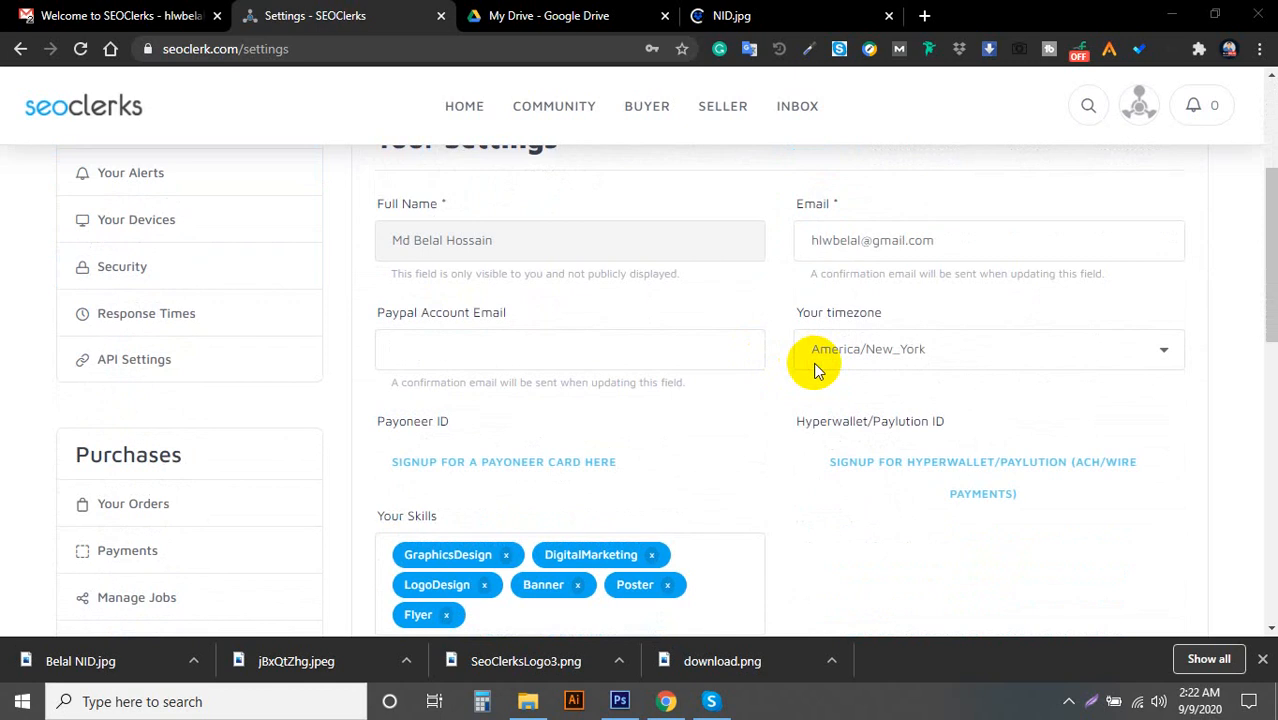
click(922, 351)
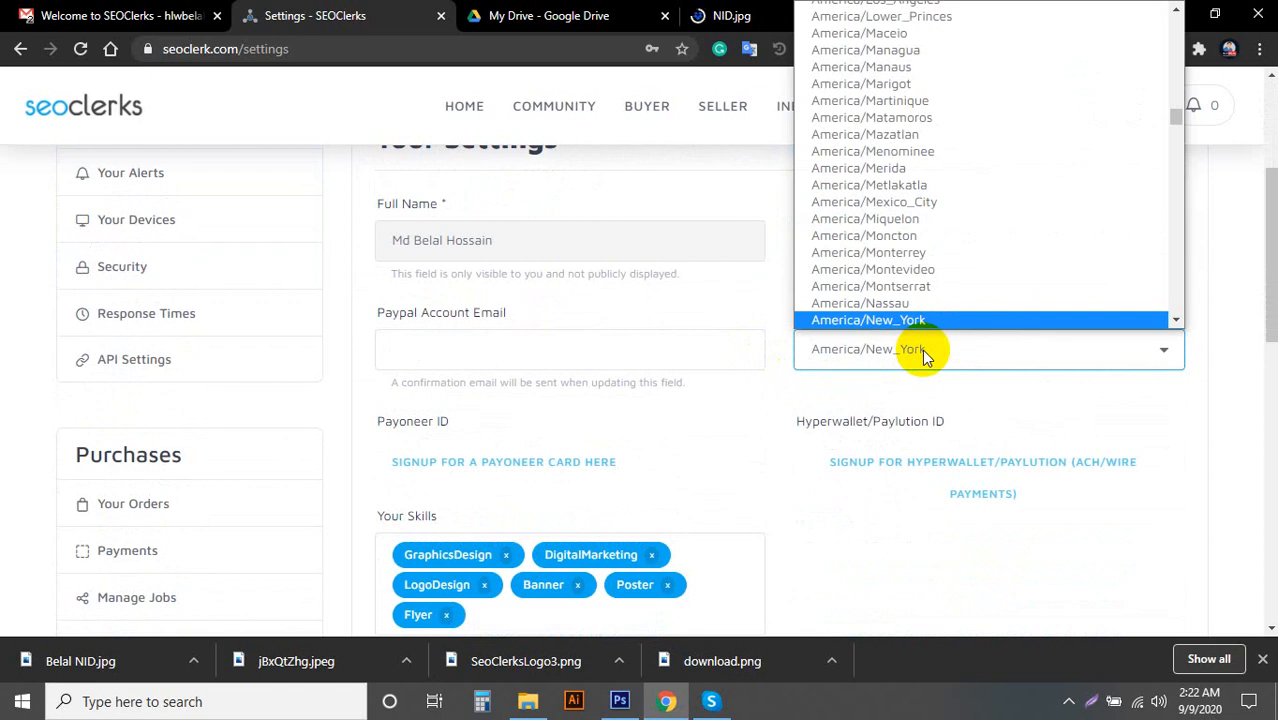
scroll(907, 218, up, 15)
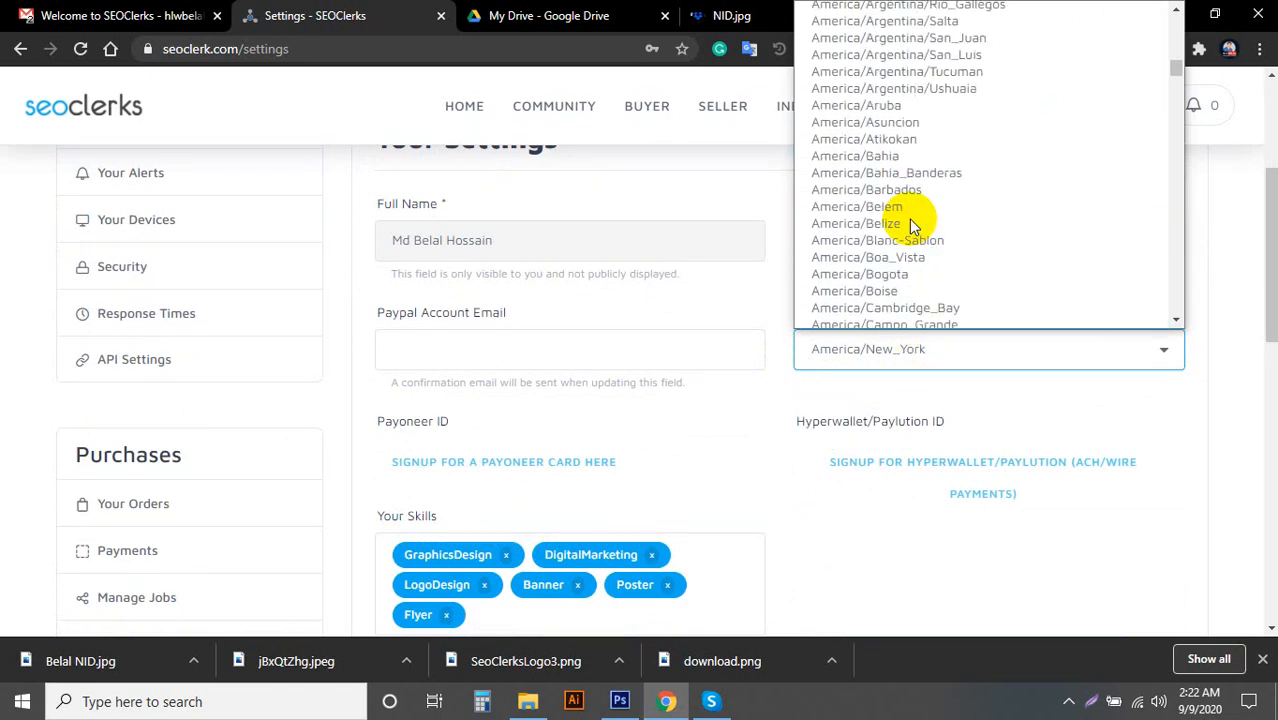
scroll(909, 222, up, 10)
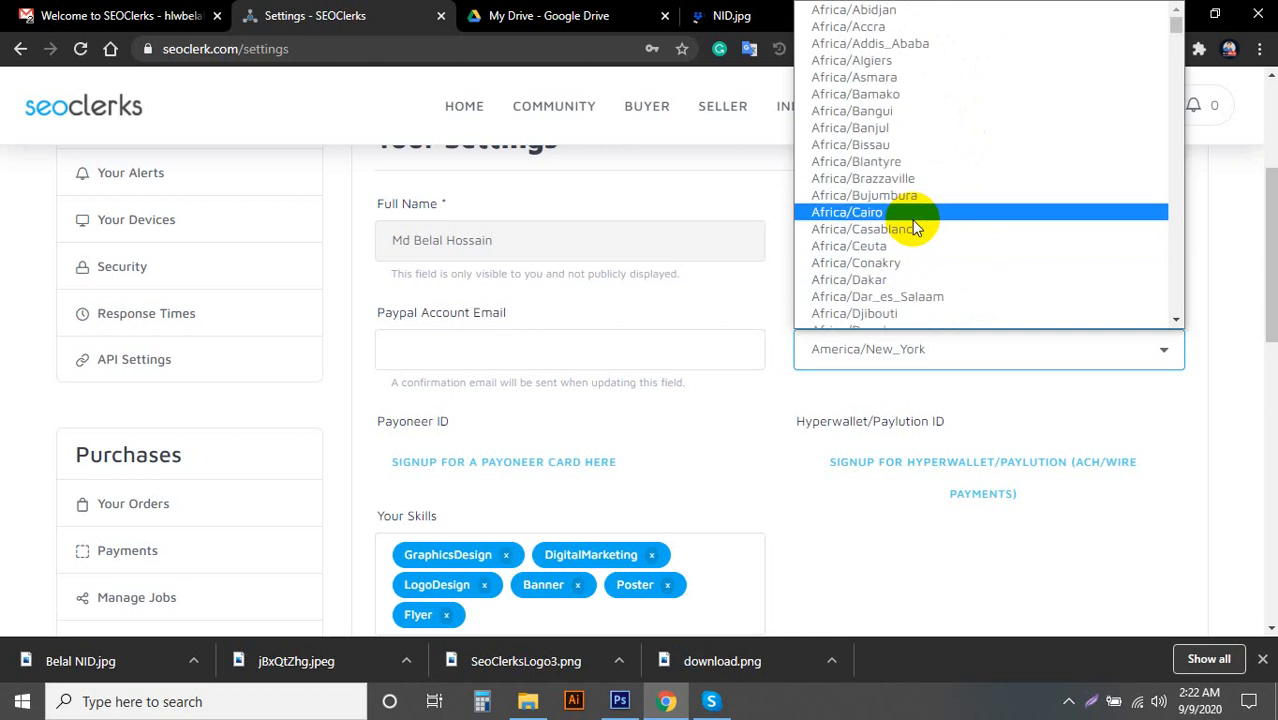
scroll(963, 191, down, 20)
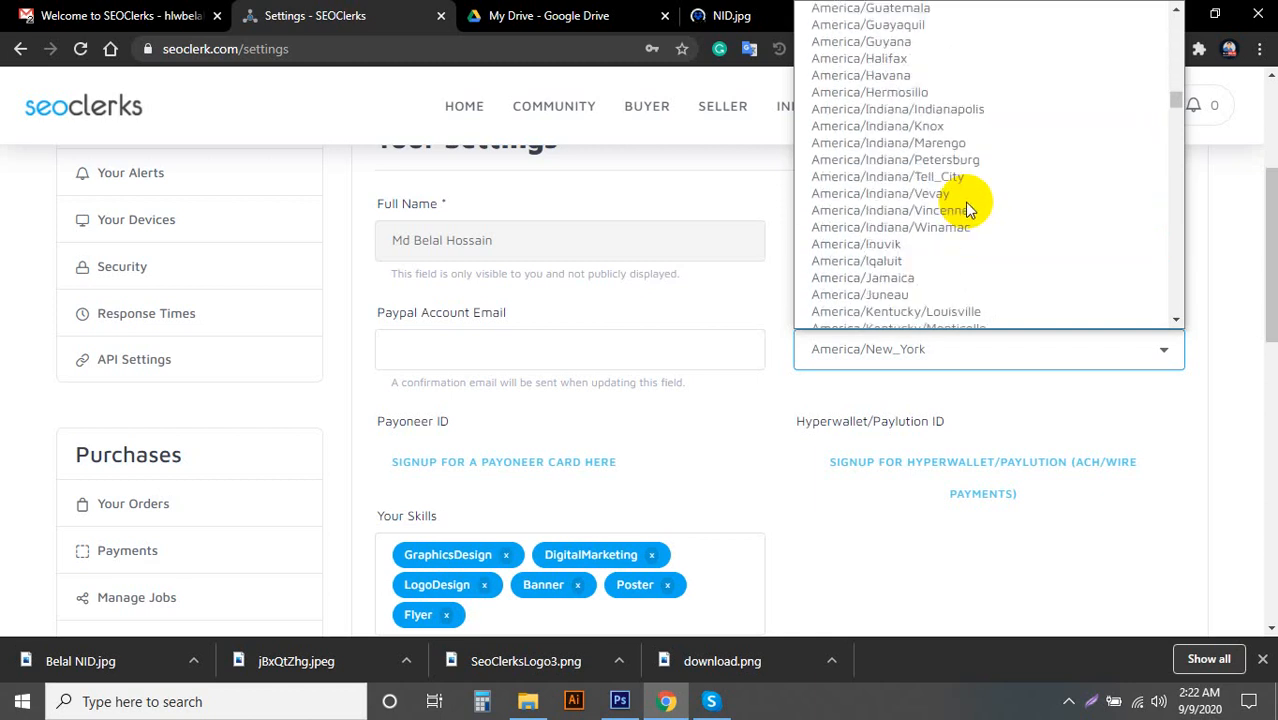
scroll(964, 205, down, 20)
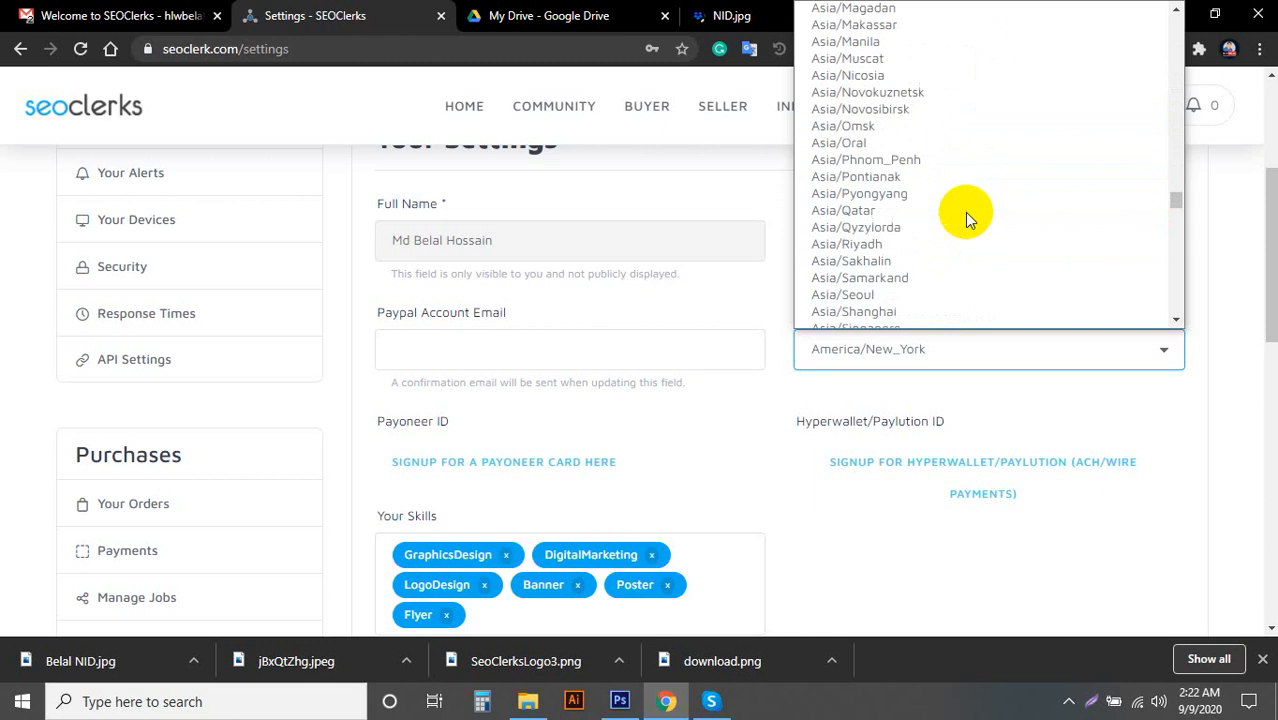
scroll(964, 212, down, 20)
scroll(964, 212, up, 12)
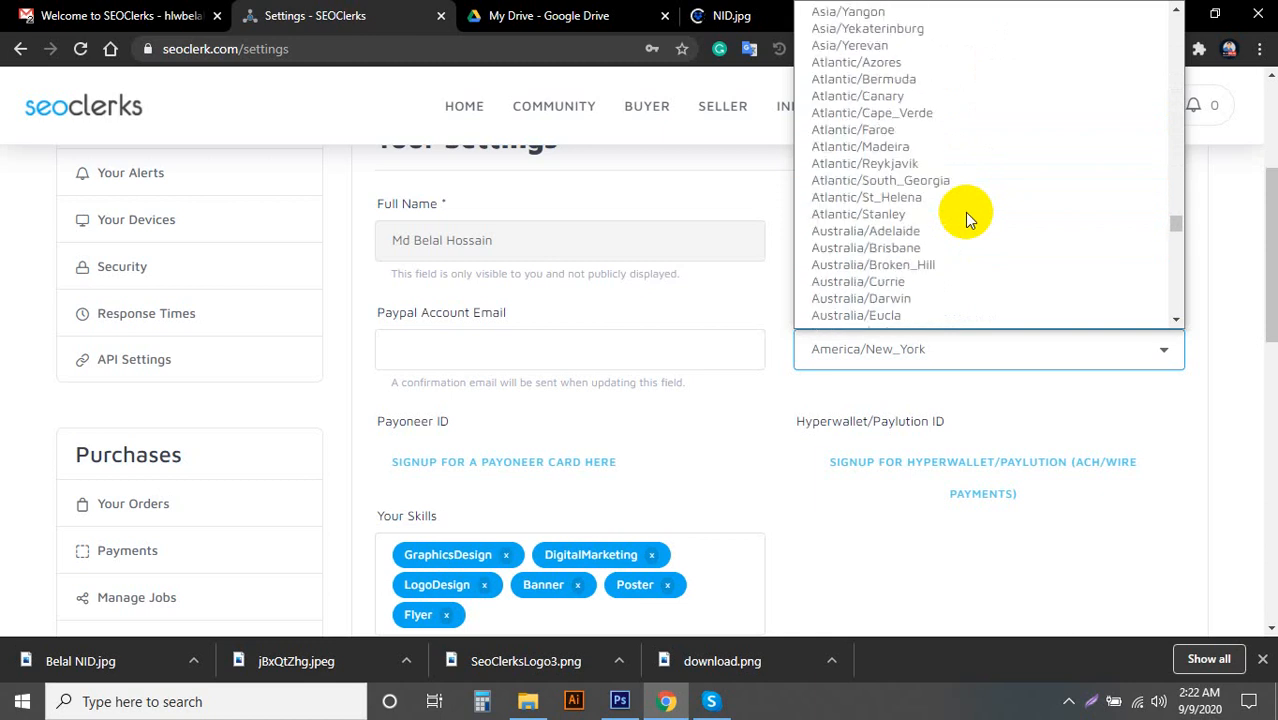
scroll(966, 218, down, 2)
scroll(966, 218, up, 2)
scroll(966, 218, up, 2)
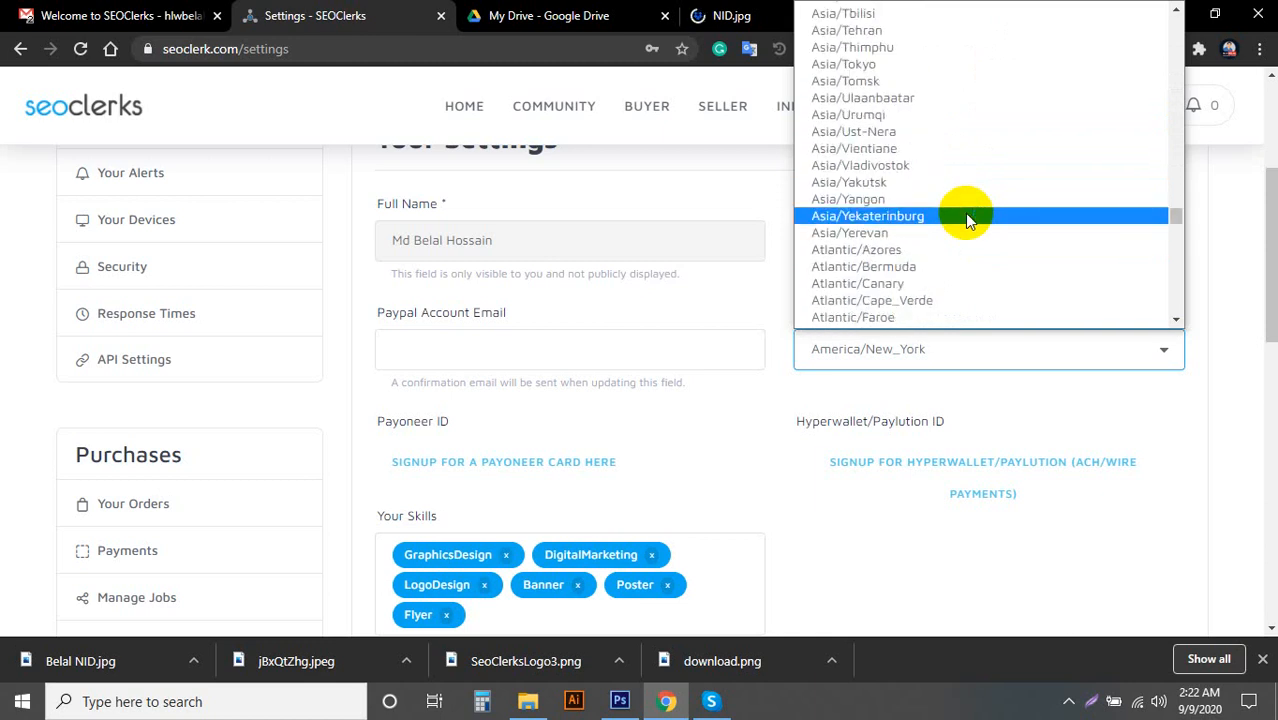
scroll(966, 216, up, 4)
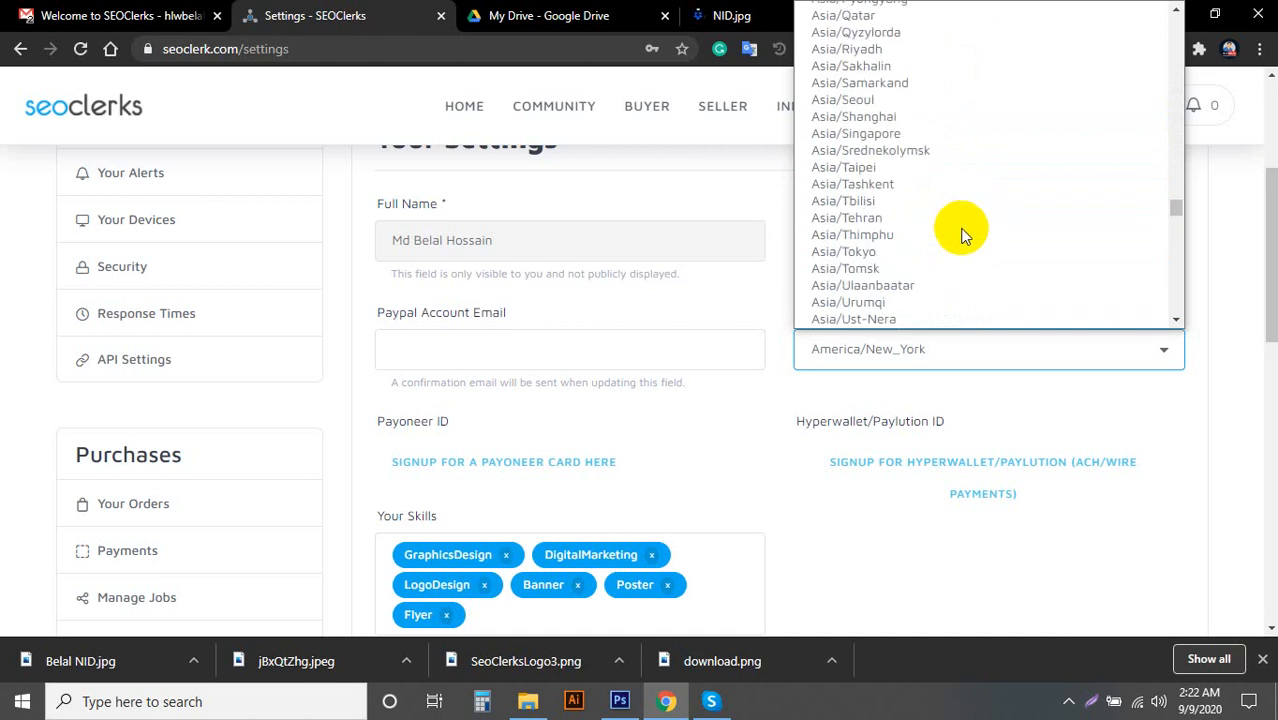
click(819, 512)
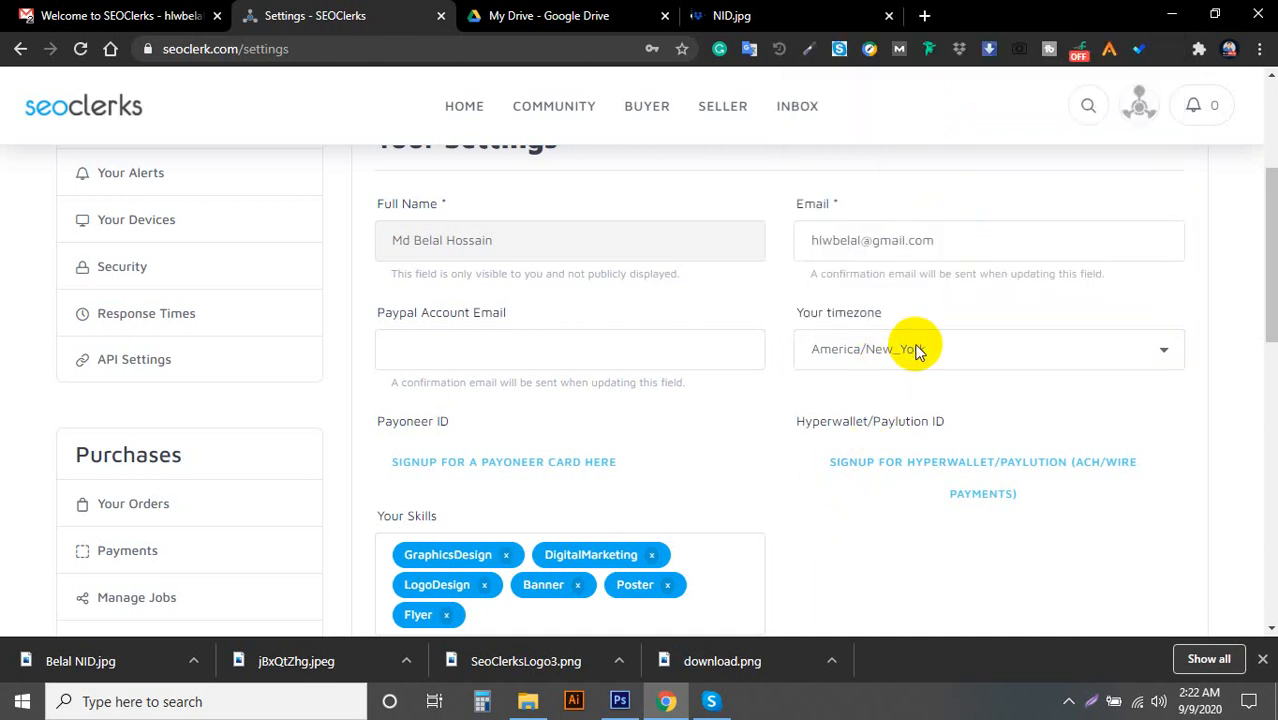
Review the Full Name, Email, empty PayPal, Payoneer and six listed skills on Your Settings.
click(499, 354)
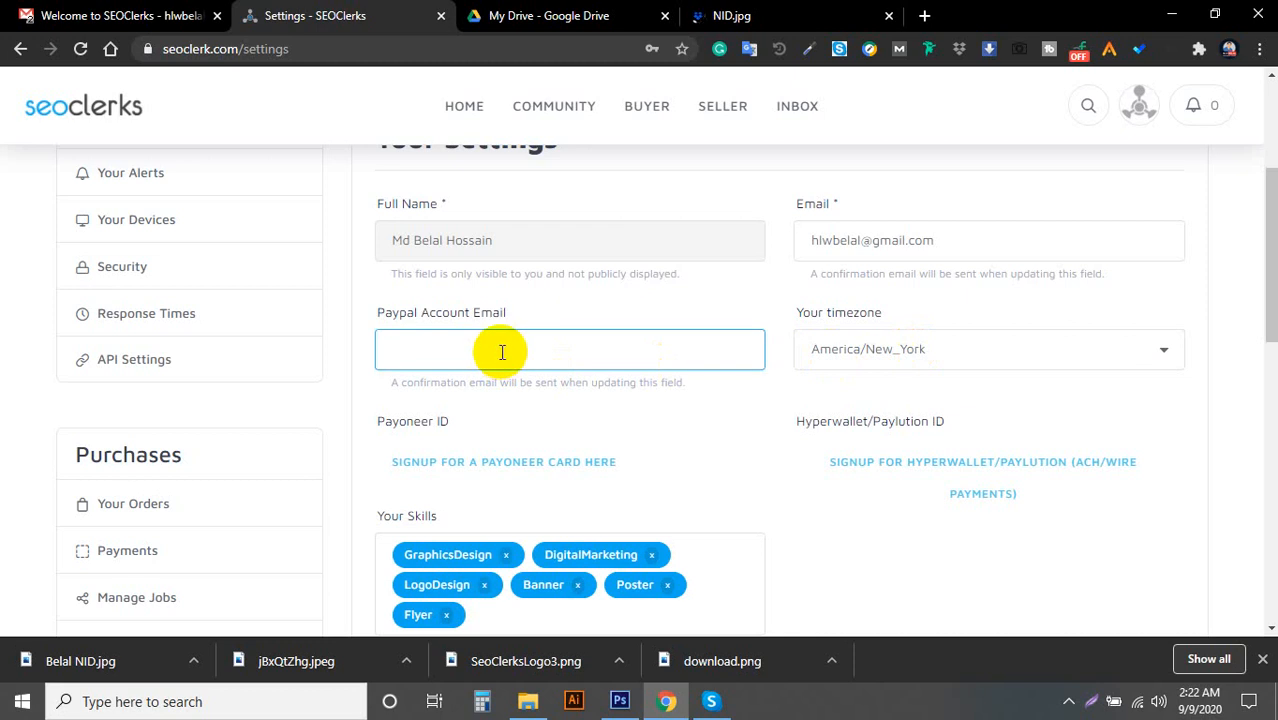
scroll(485, 390, down, 1)
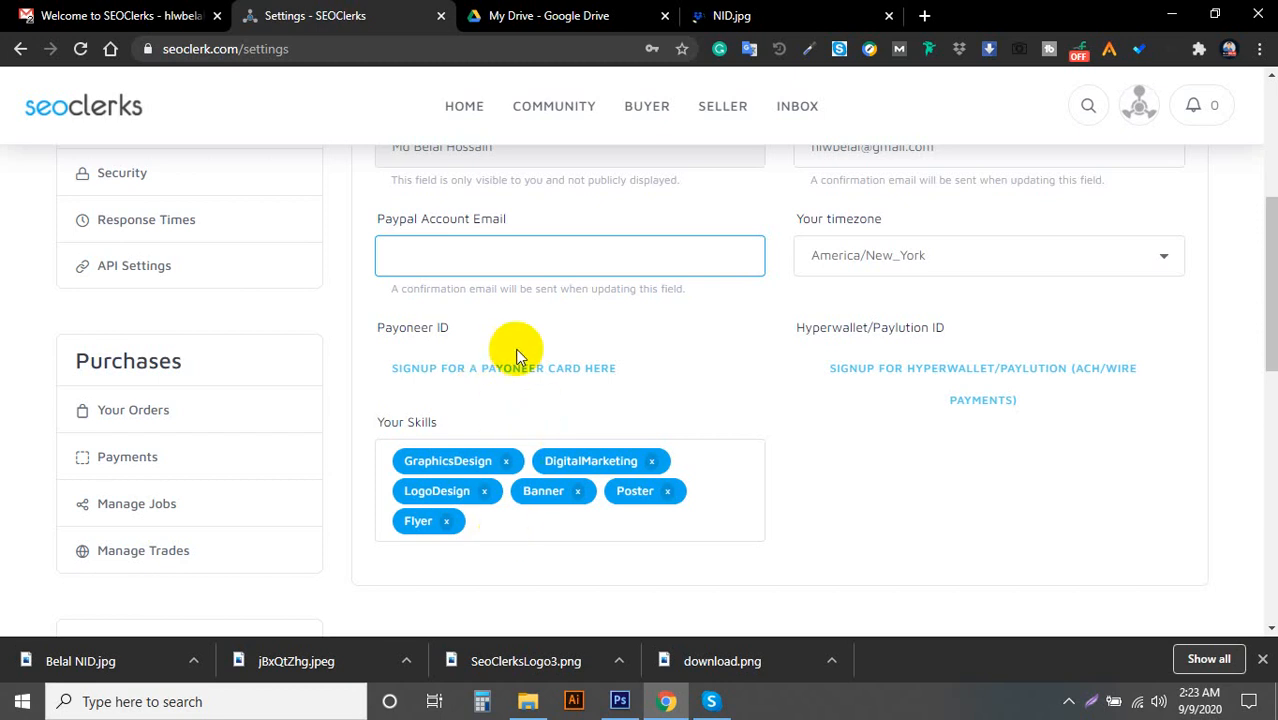
scroll(605, 396, up, 3)
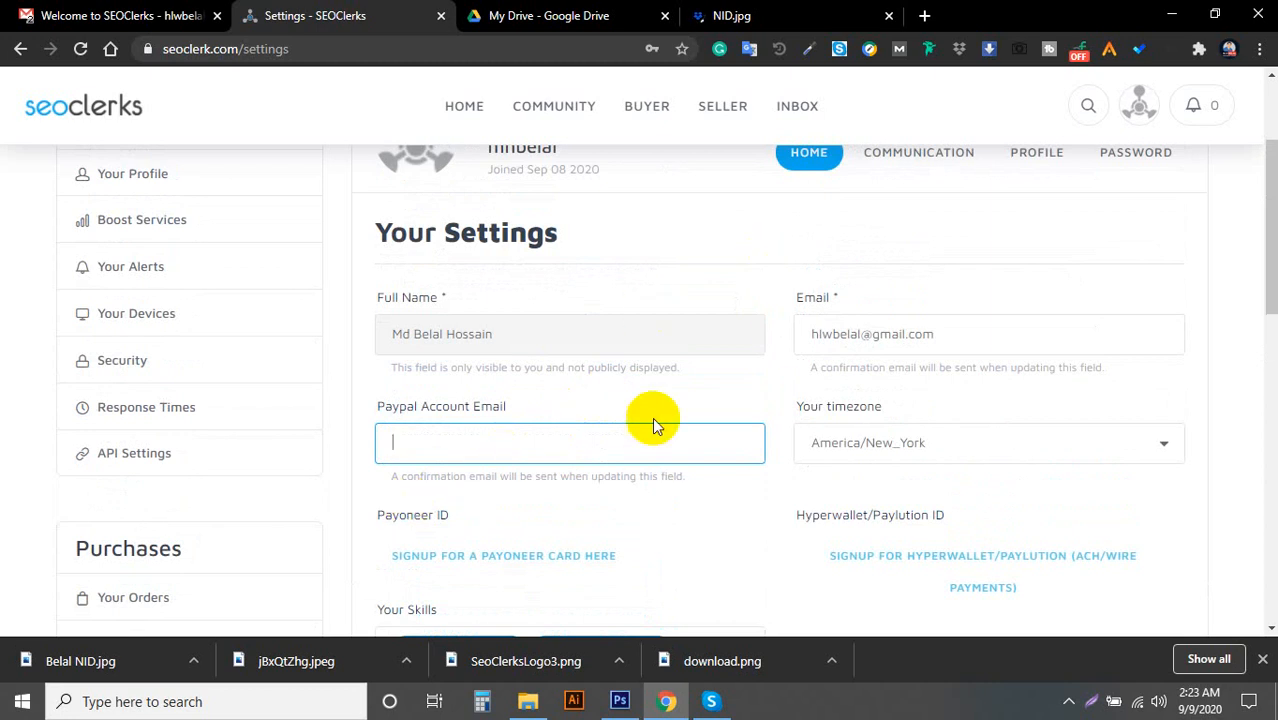
scroll(881, 323, up, 1)
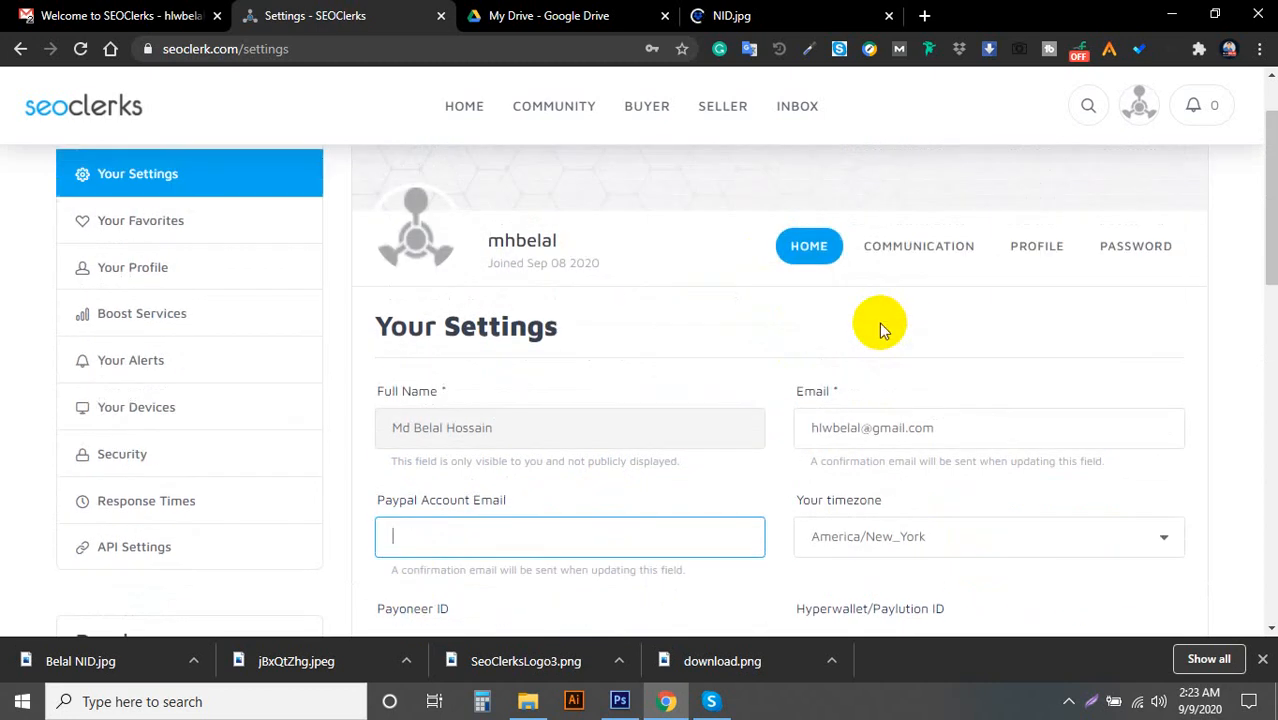
scroll(881, 323, up, 1)
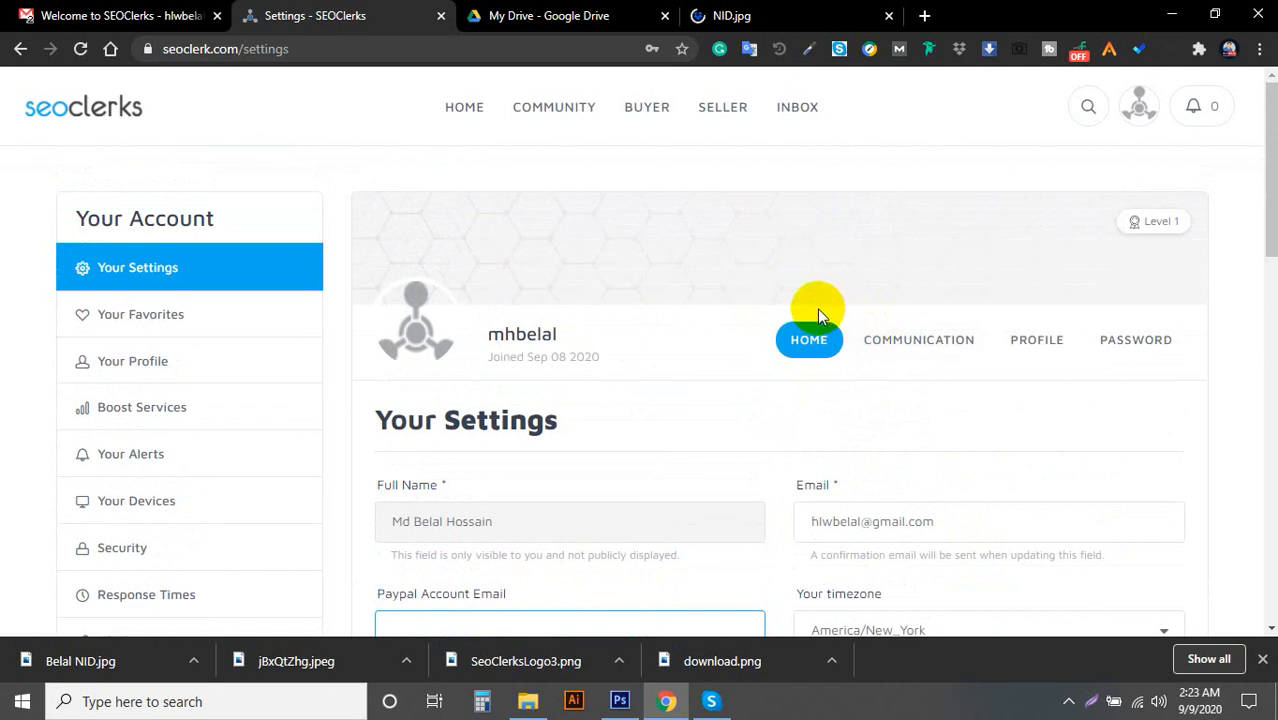
scroll(817, 308, down, 1)
scroll(812, 320, down, 1)
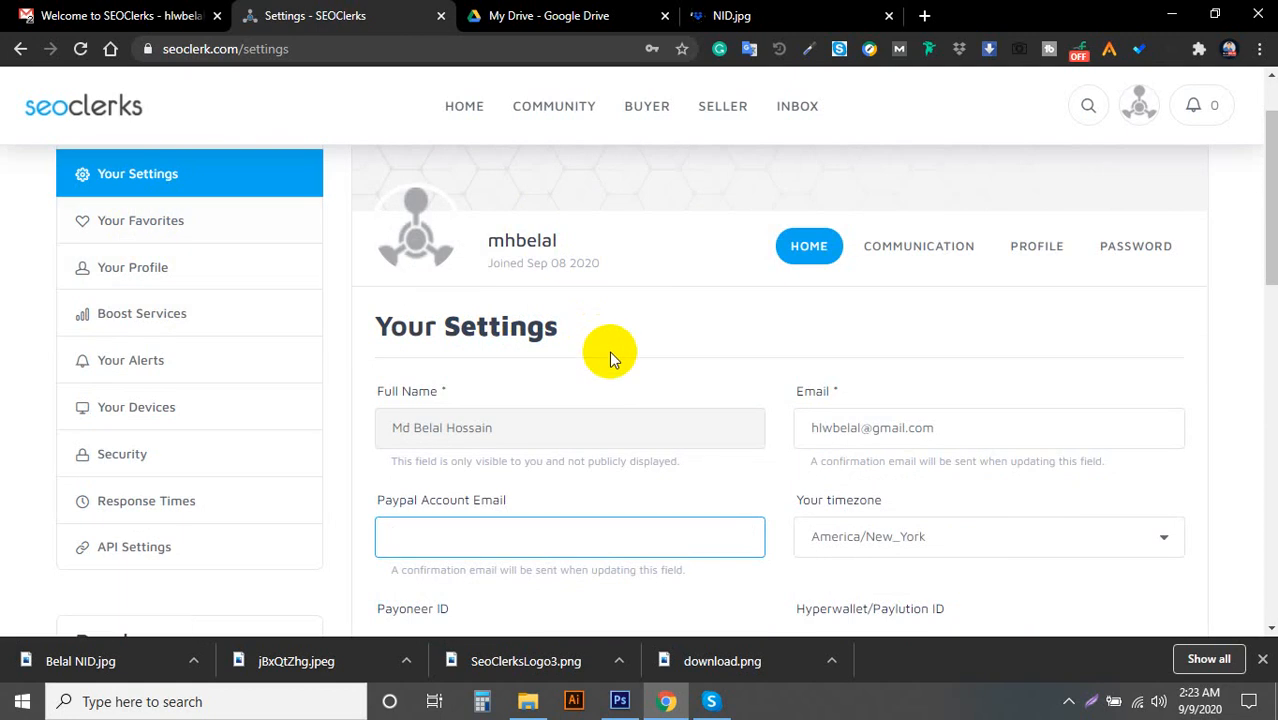
scroll(609, 355, up, 2)
scroll(611, 358, down, 8)
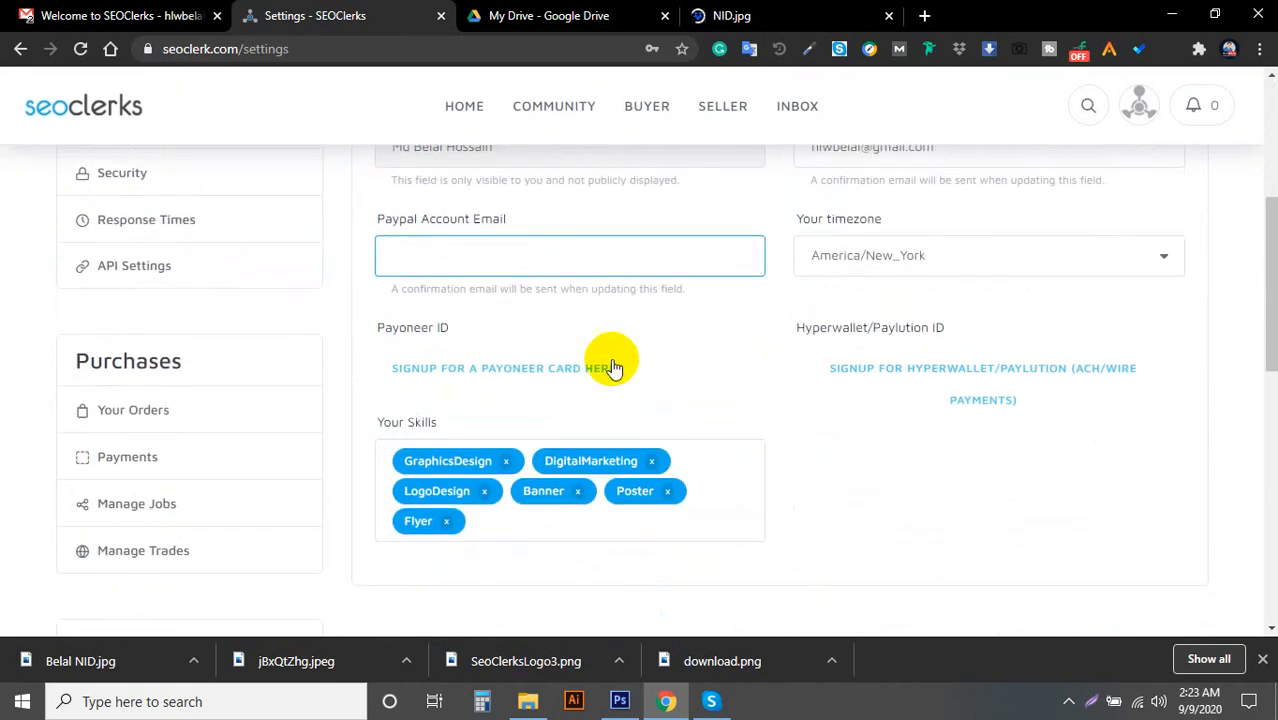
scroll(613, 365, up, 6)
scroll(611, 358, up, 2)
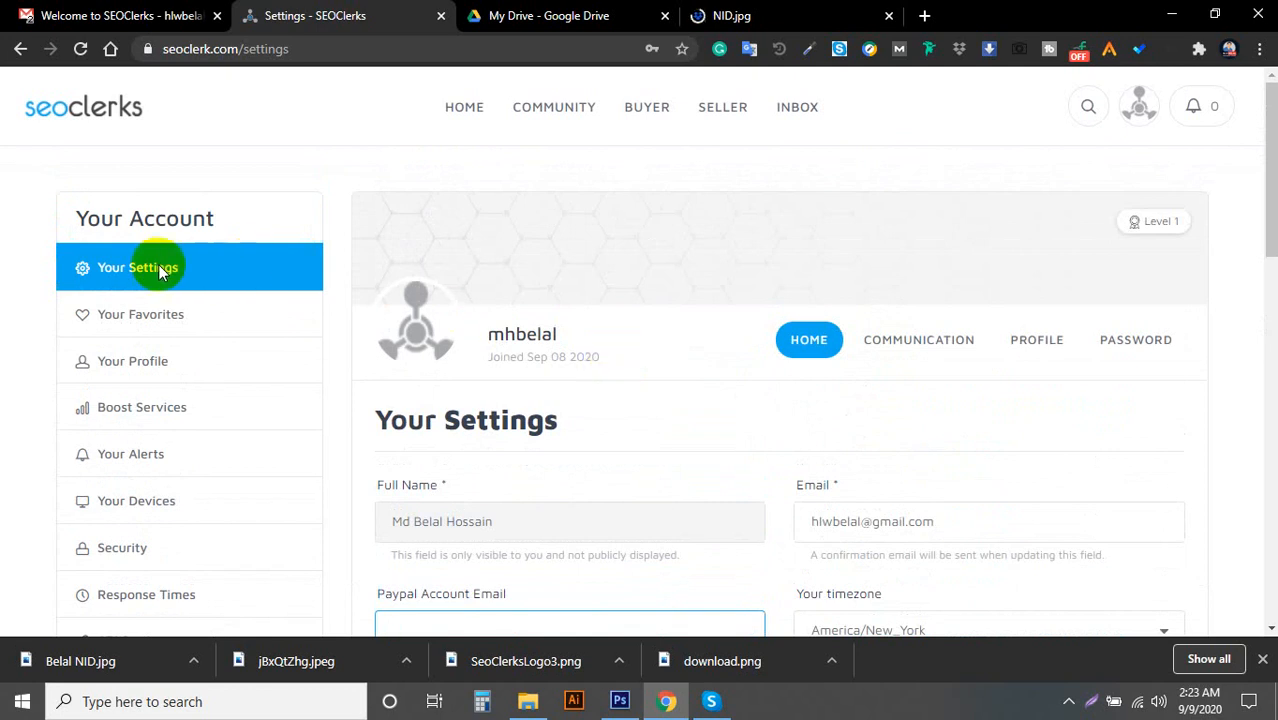
scroll(409, 270, down, 1)
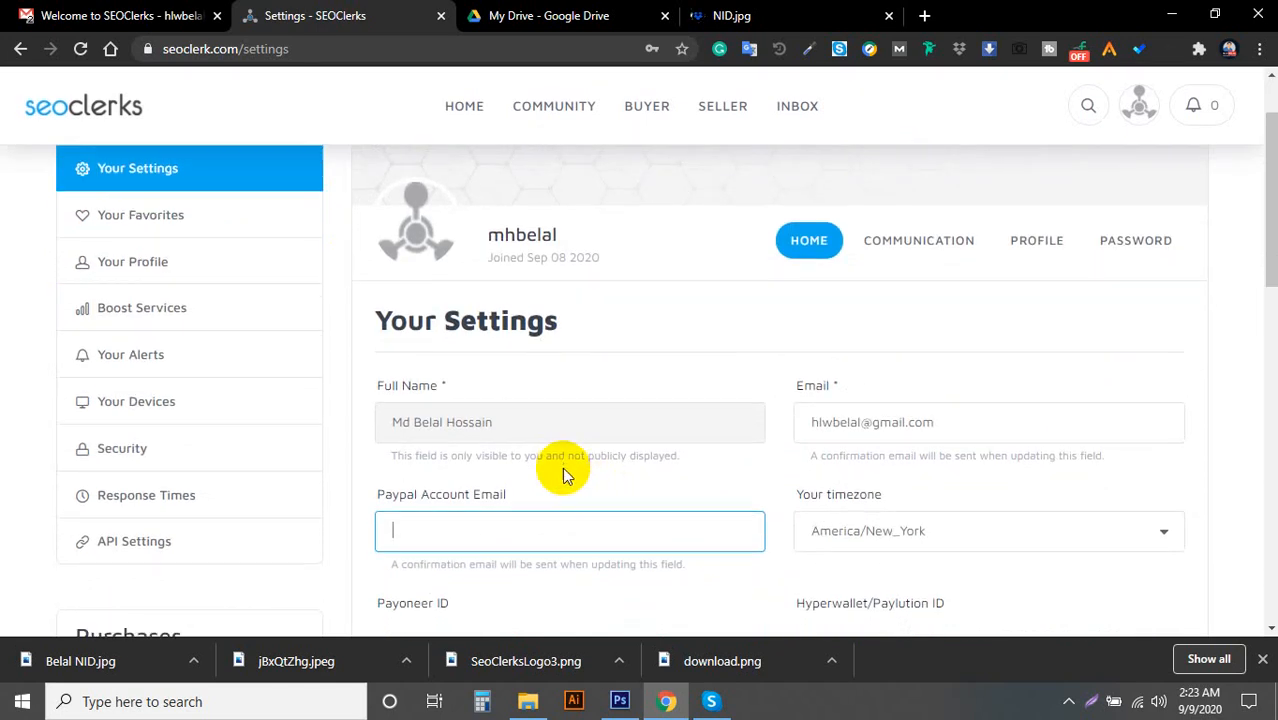
scroll(562, 471, down, 3)
scroll(700, 336, up, 3)
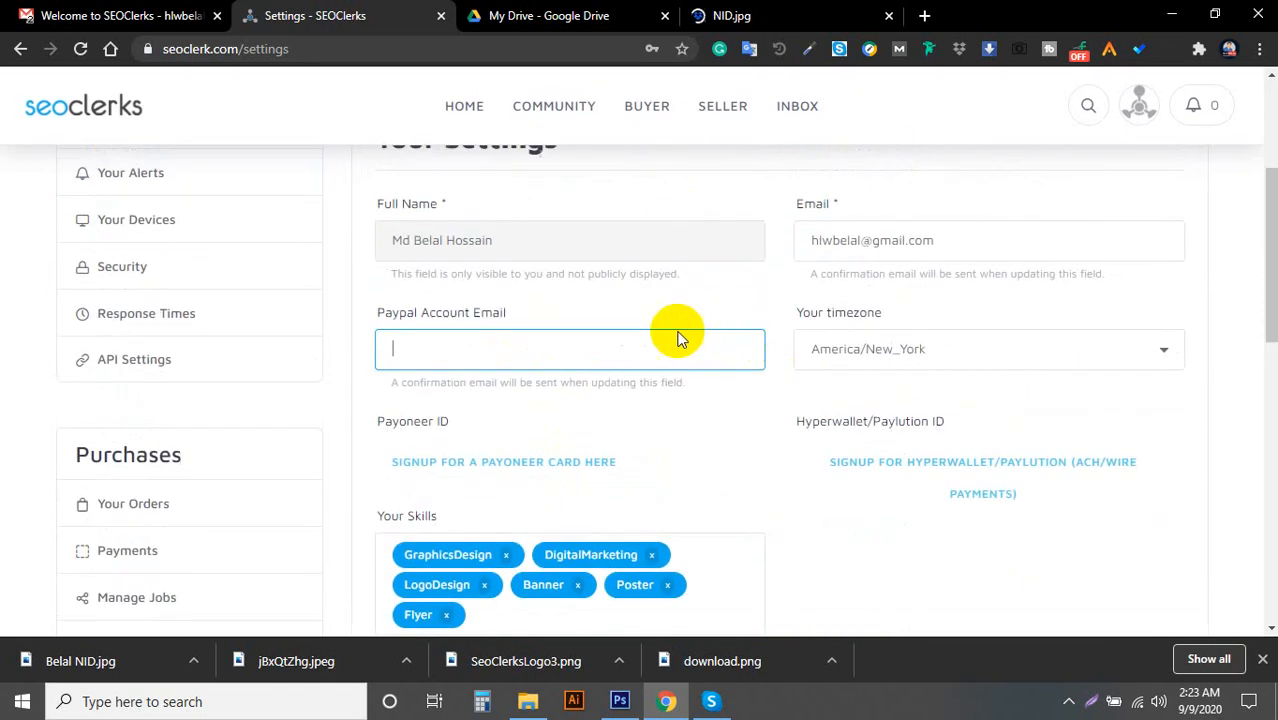
Open Your Favorites and confirm the 'You have no favorites' message.
click(171, 230)
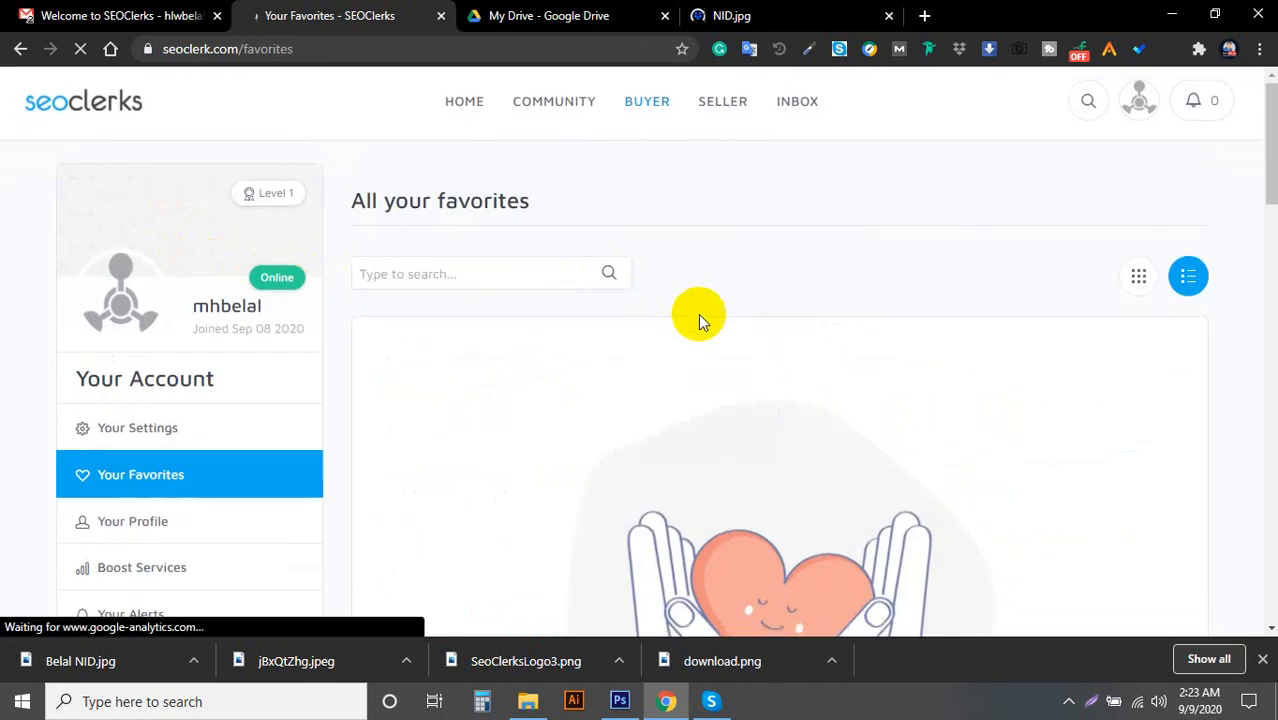
scroll(698, 314, down, 5)
scroll(699, 320, down, 1)
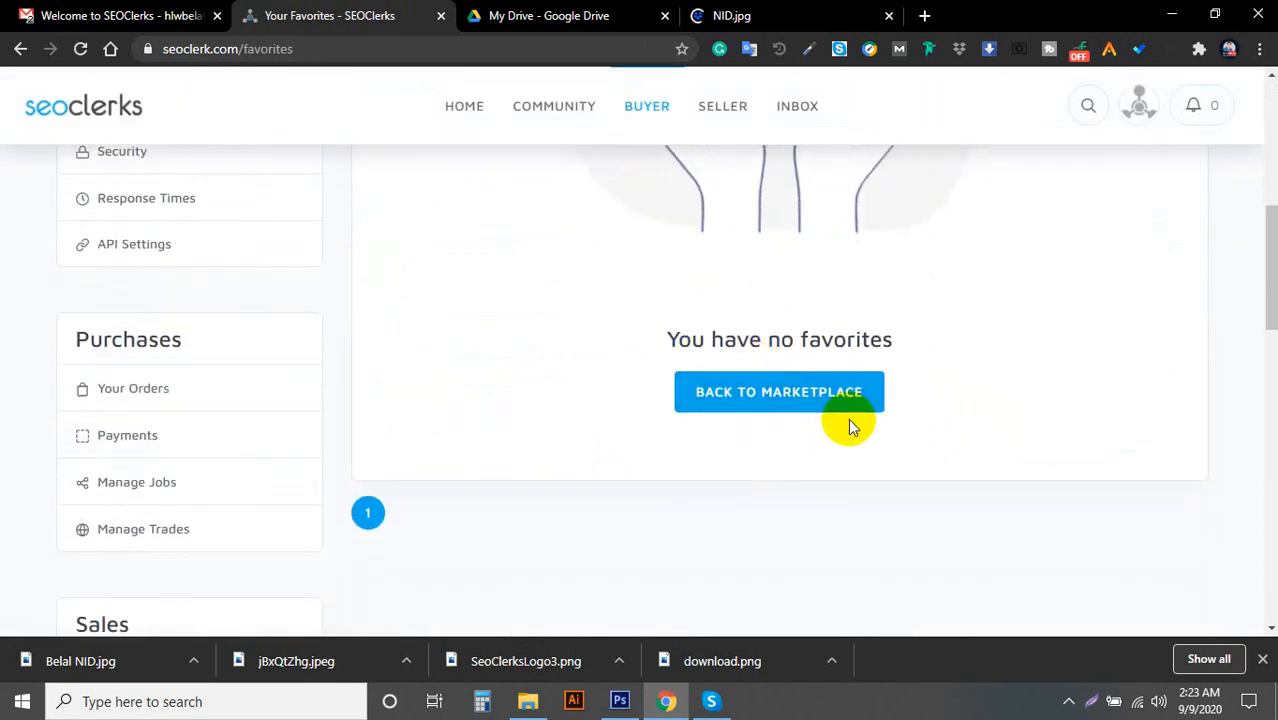
scroll(848, 418, up, 5)
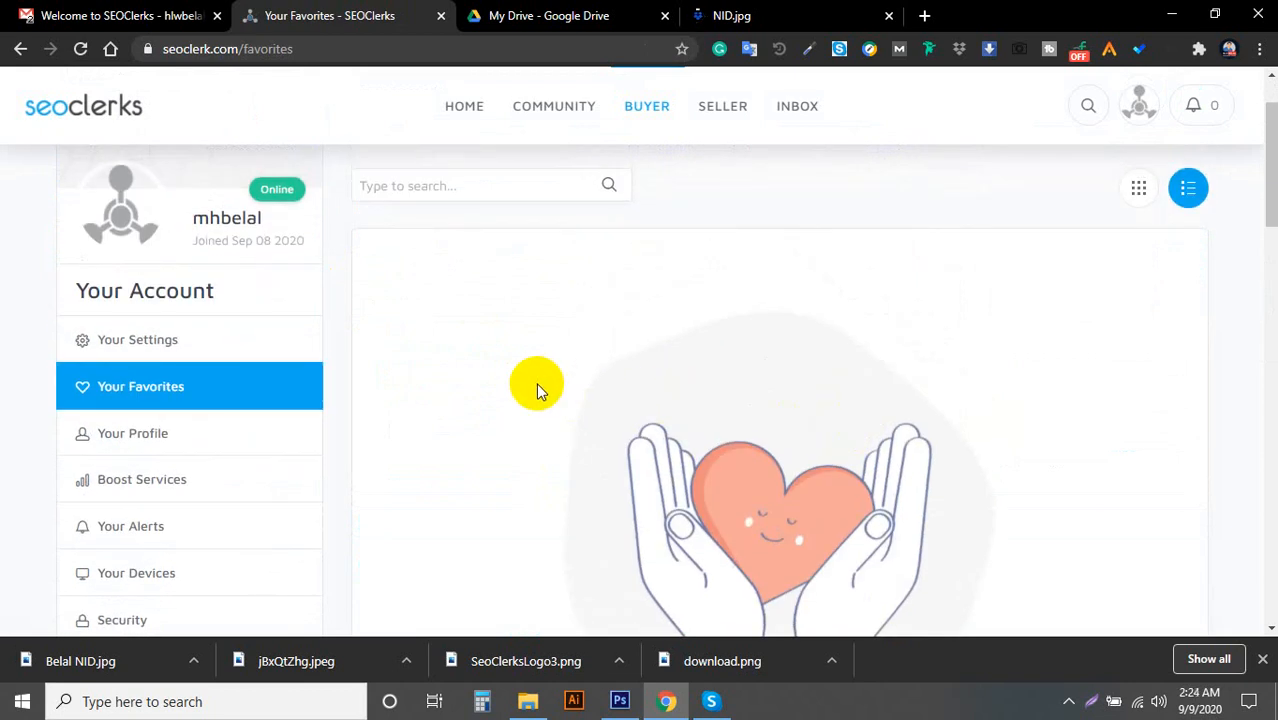
scroll(752, 472, down, 1)
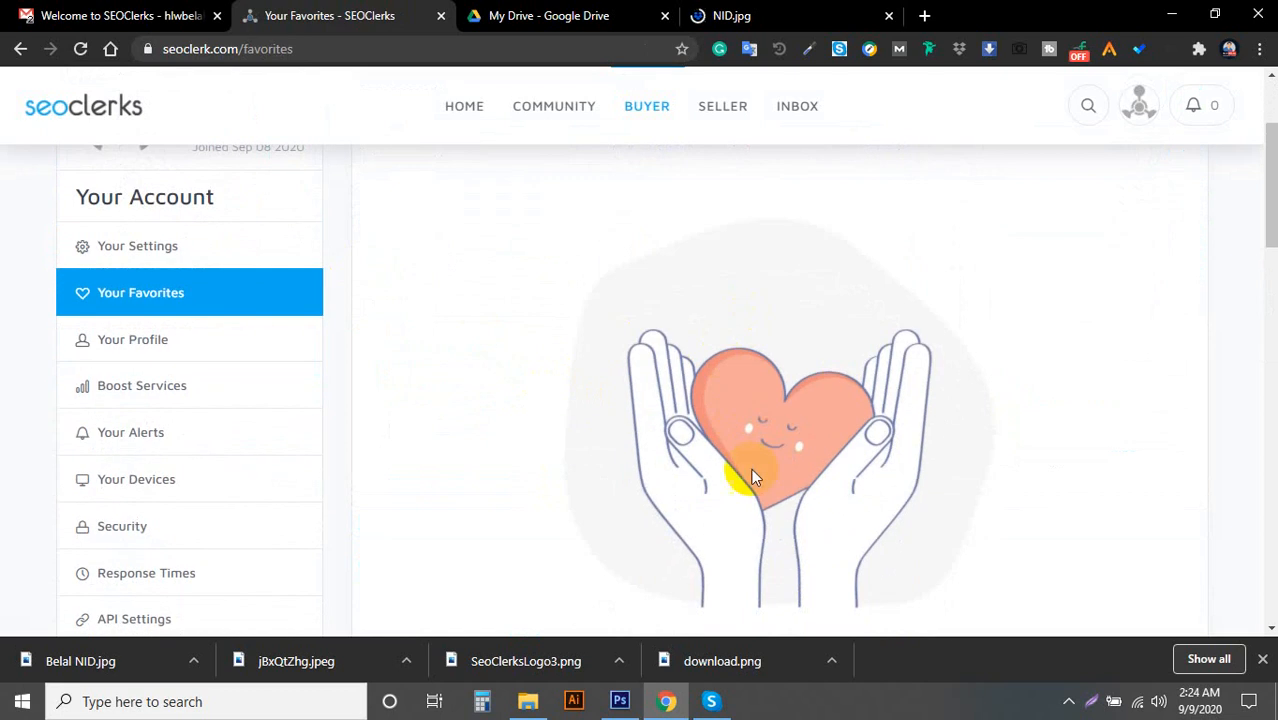
scroll(751, 395, up, 1)
click(157, 440)
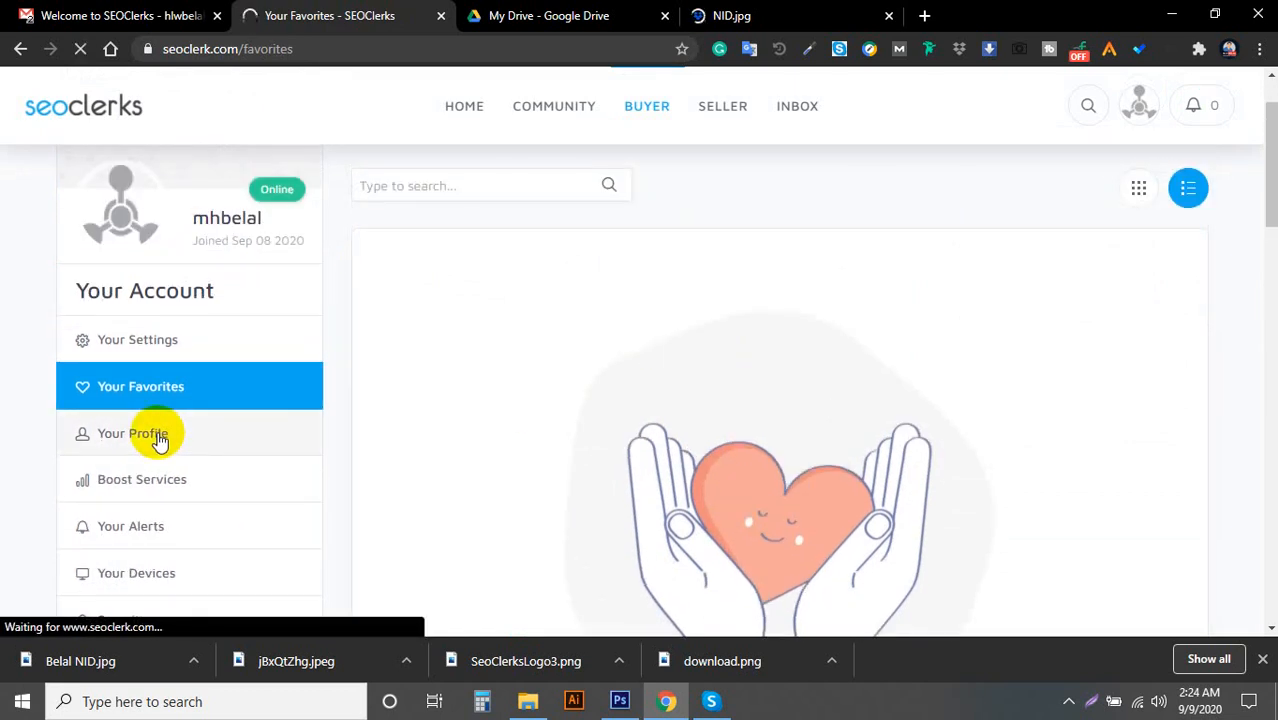
Scroll through the public profile's services, reviews and posted status sections.
scroll(335, 380, down, 3)
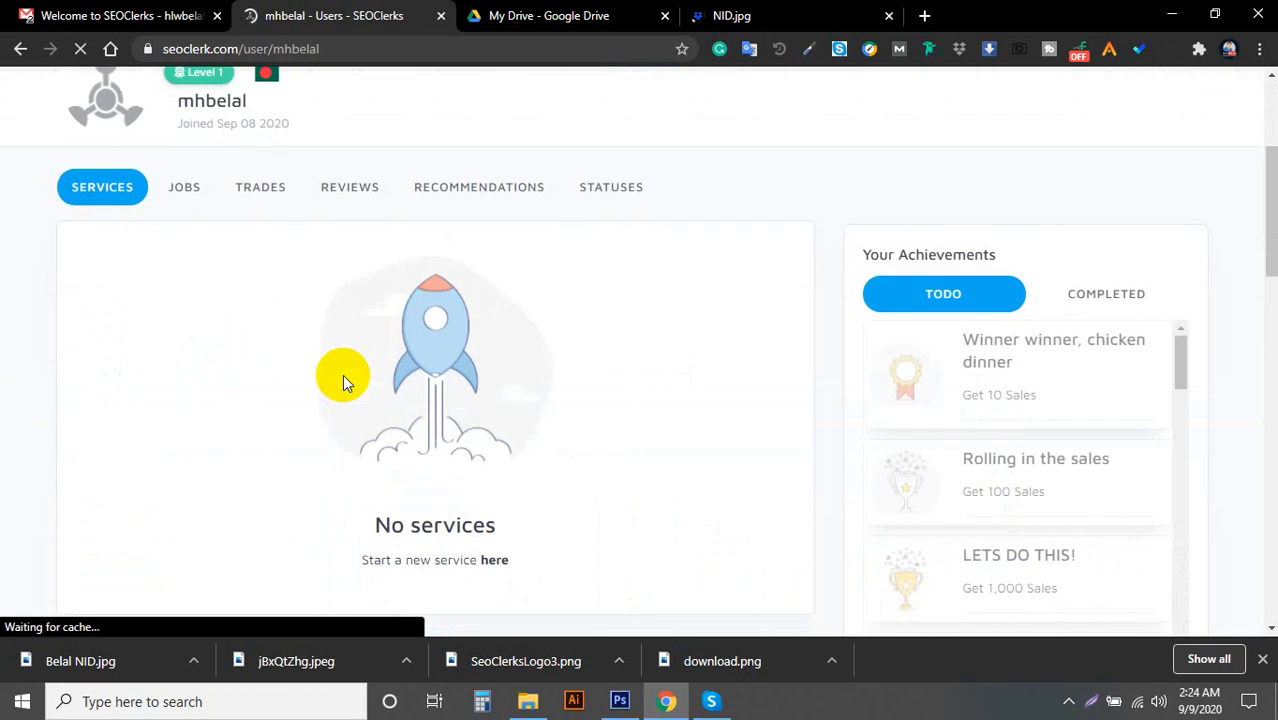
scroll(342, 381, down, 5)
scroll(342, 376, down, 8)
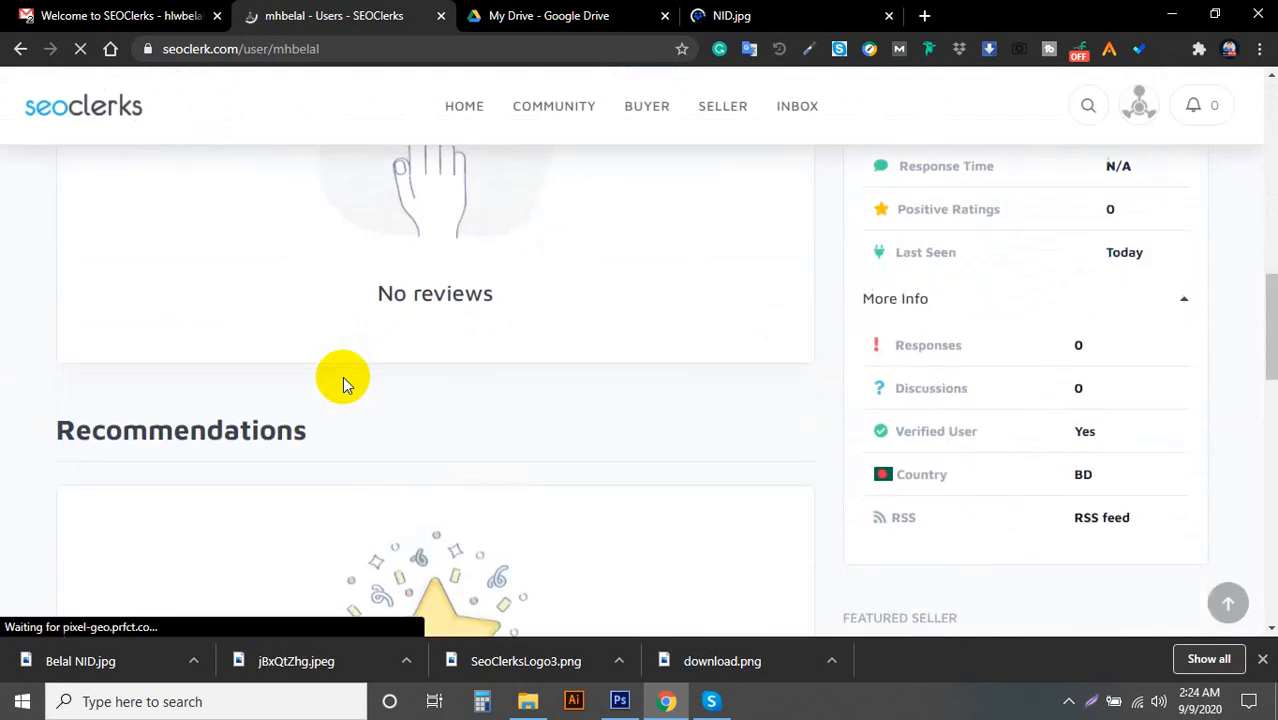
scroll(342, 377, down, 2)
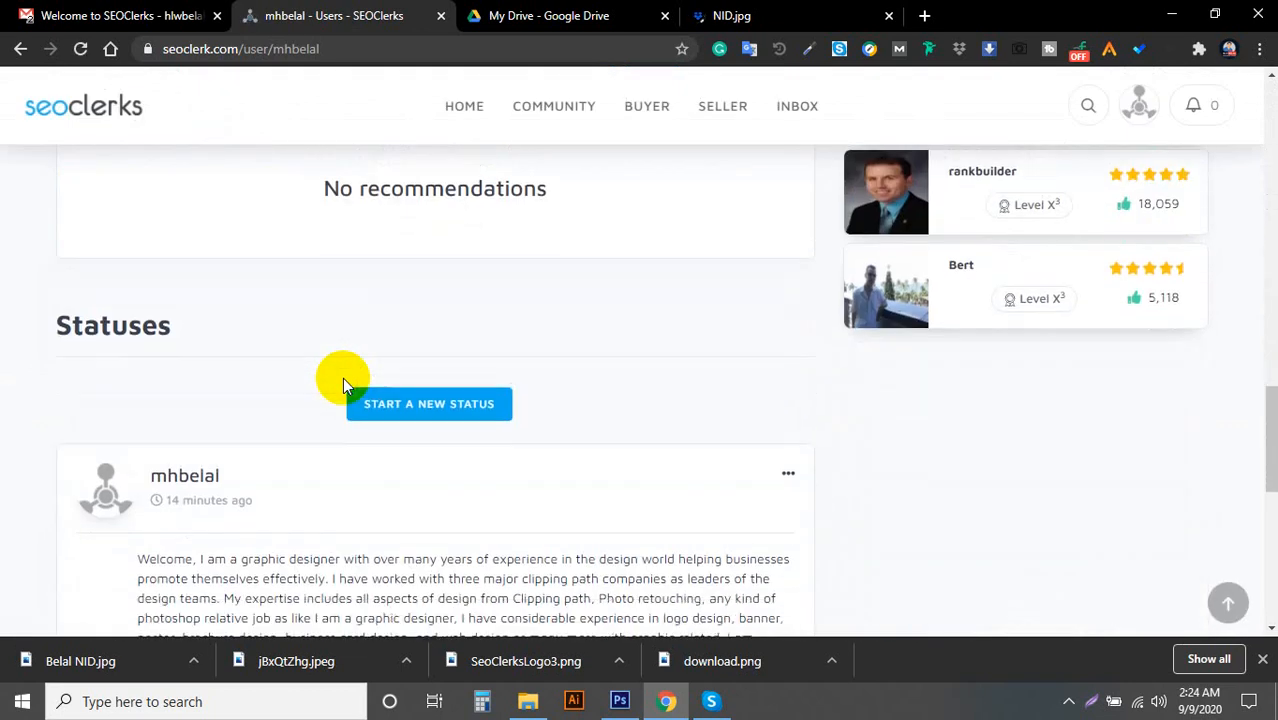
scroll(342, 377, down, 2)
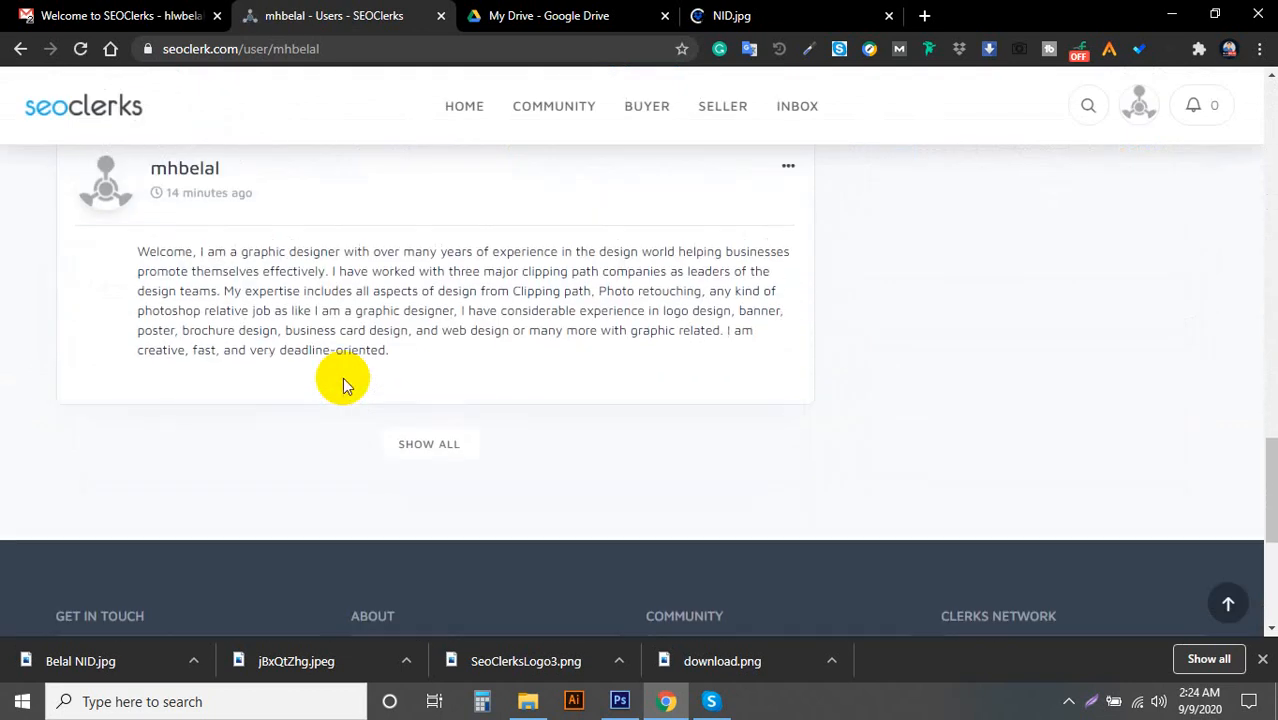
scroll(342, 377, up, 8)
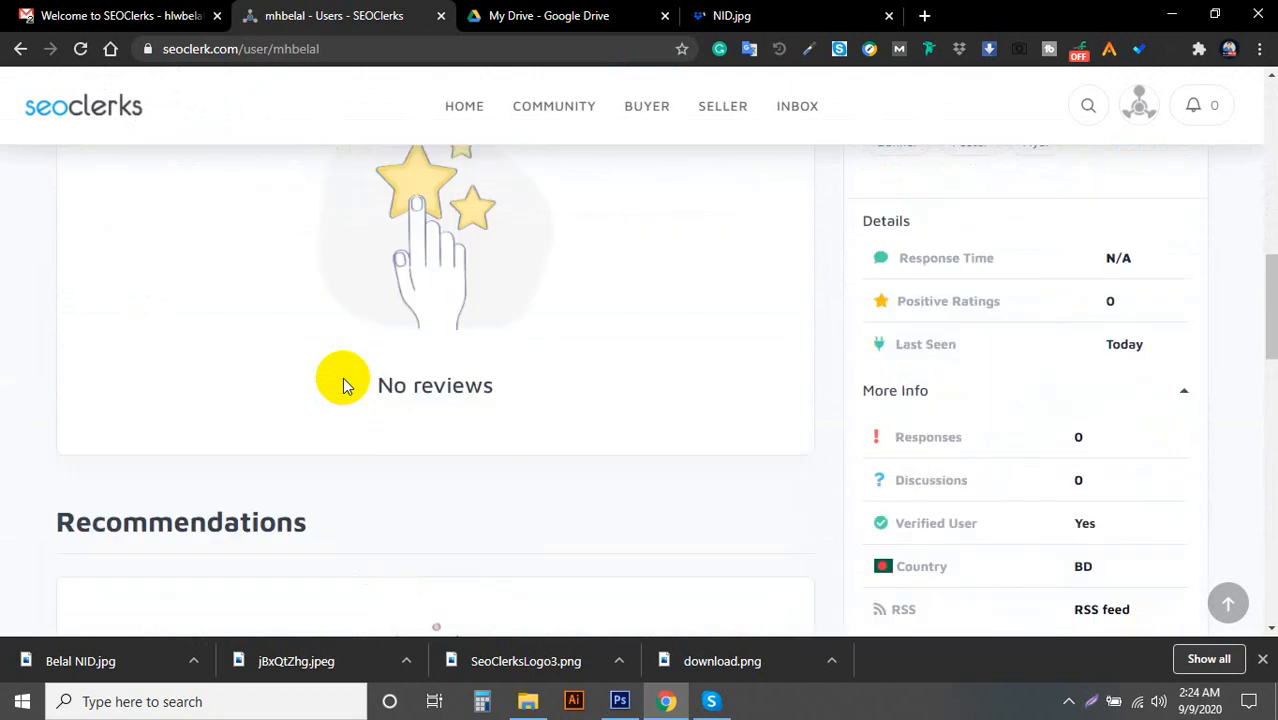
scroll(955, 342, up, 1)
scroll(955, 346, down, 1)
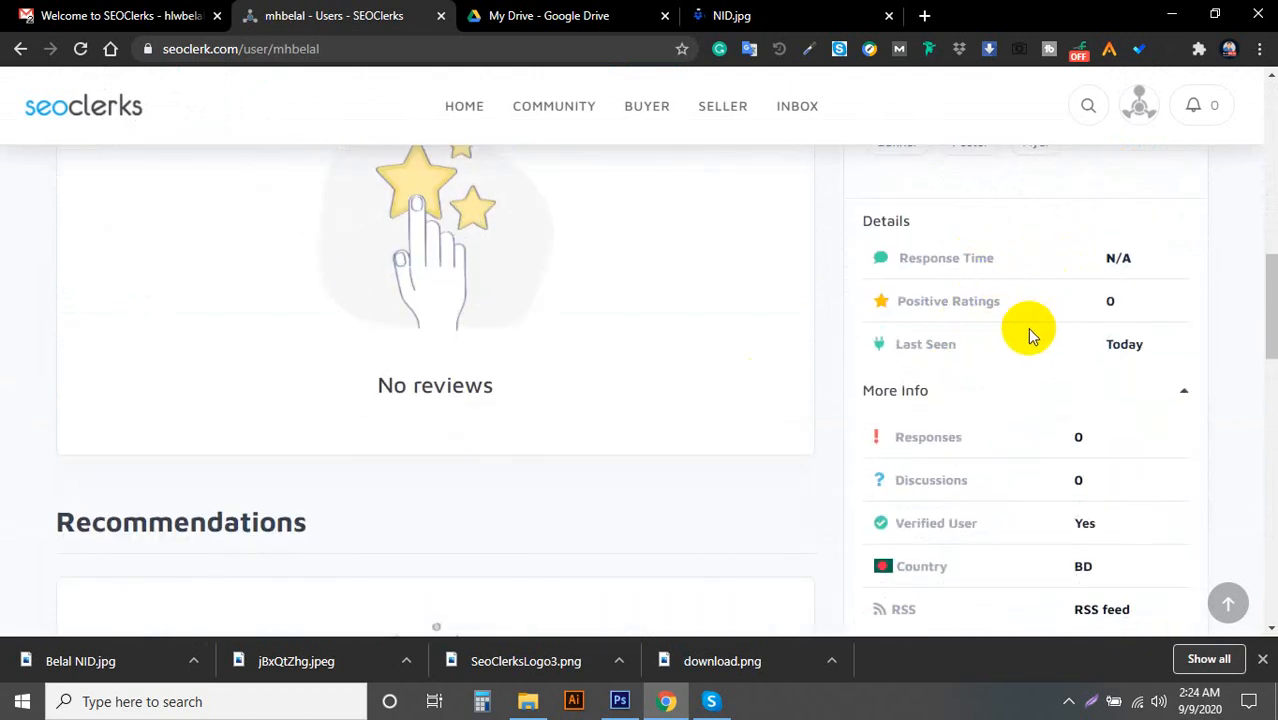
scroll(1080, 300, down, 1)
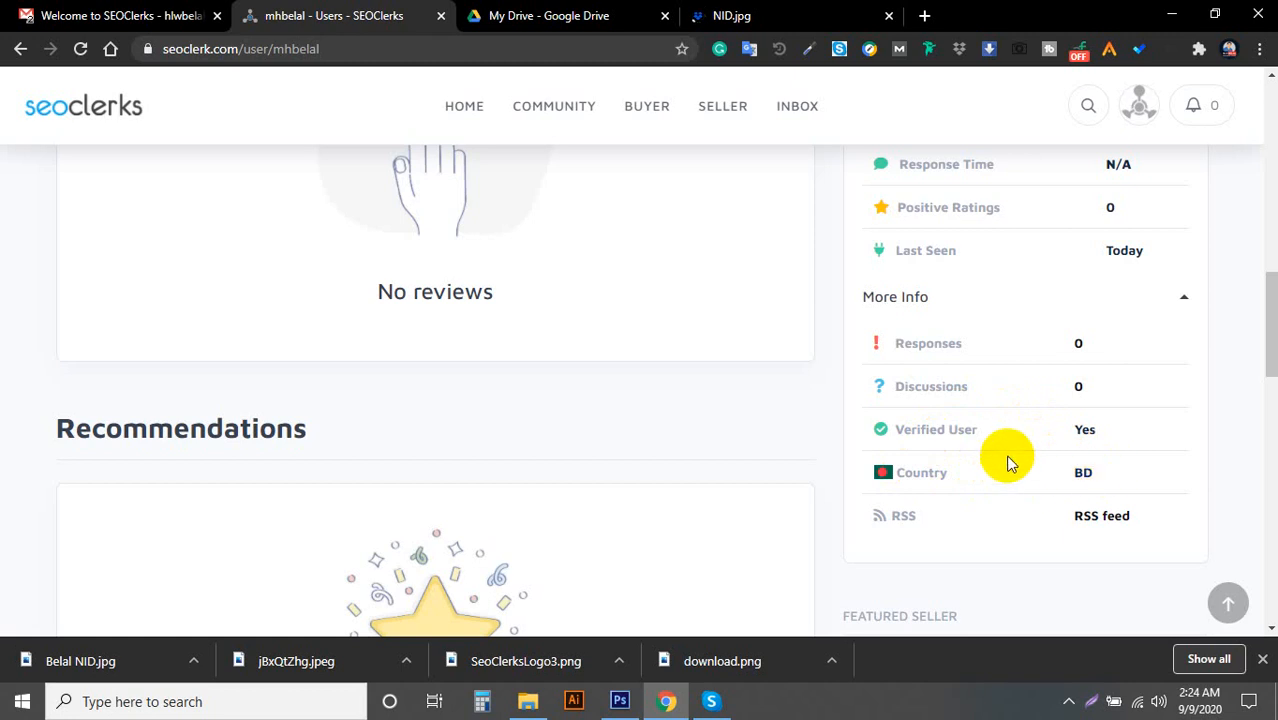
scroll(1004, 457, up, 3)
scroll(1006, 455, up, 1)
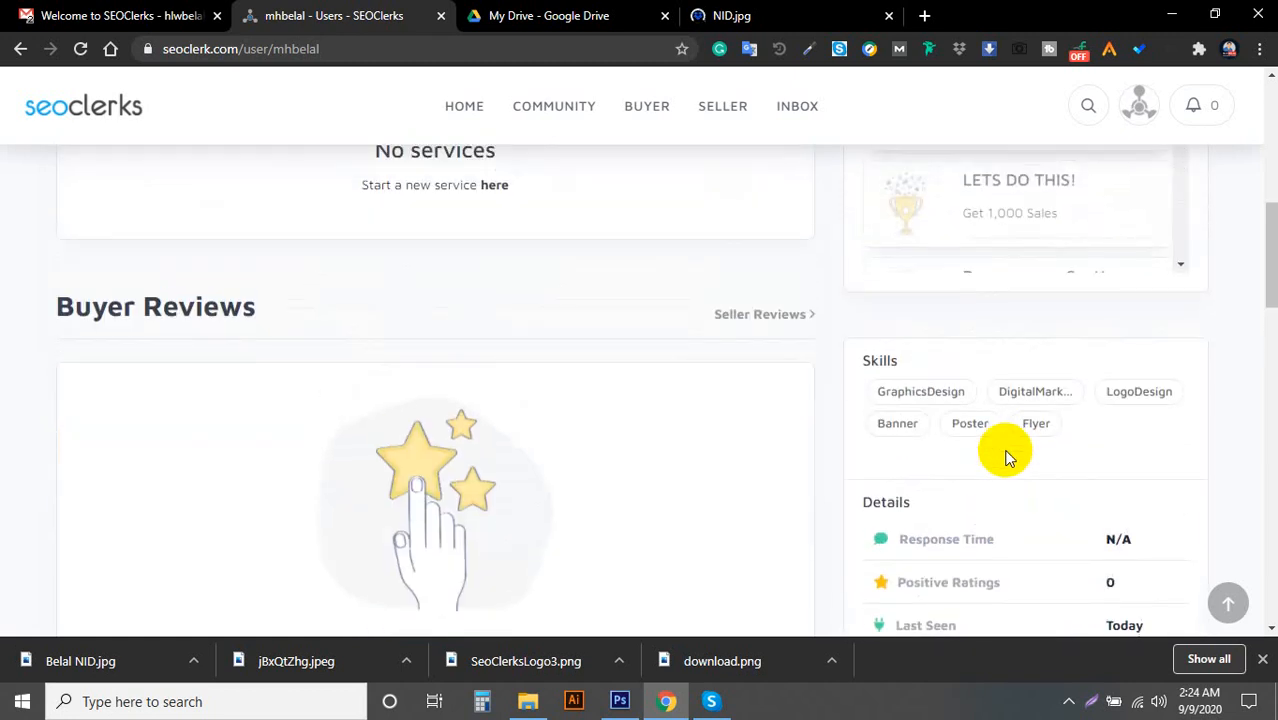
scroll(1006, 455, up, 4)
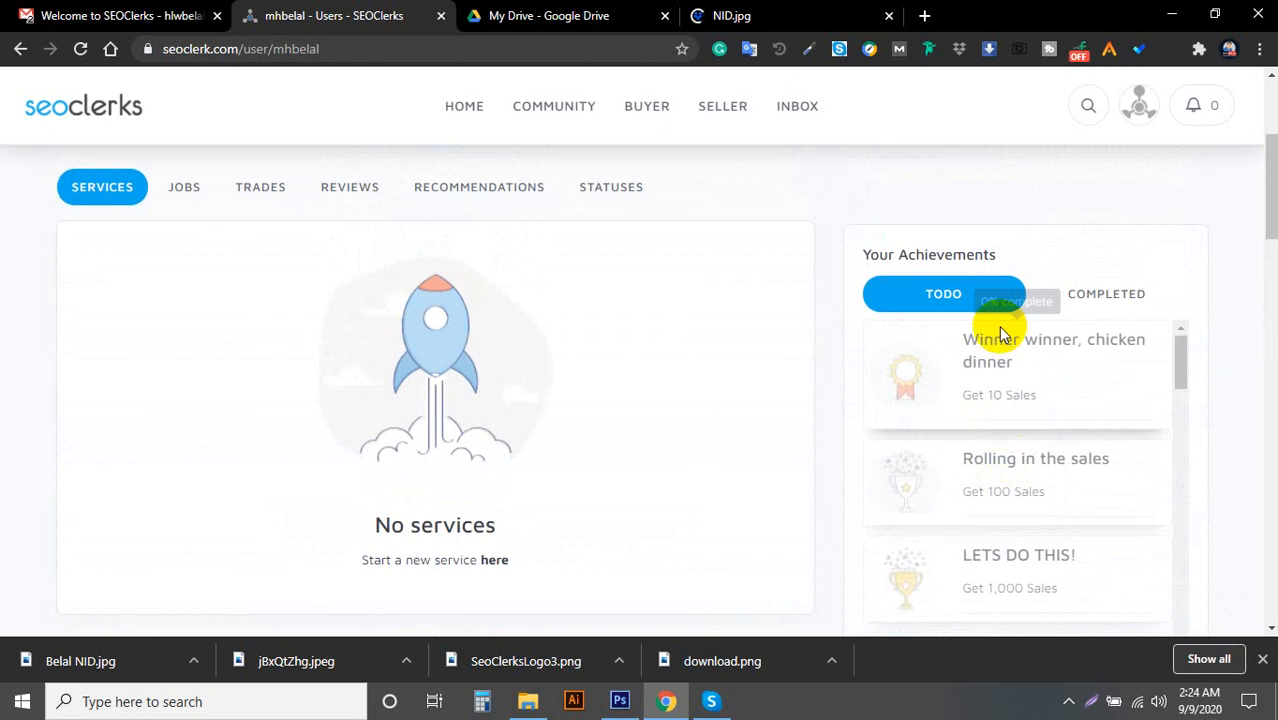
Switch Achievements between COMPLETED and TODO, then return to the favorites page.
click(1096, 307)
click(960, 294)
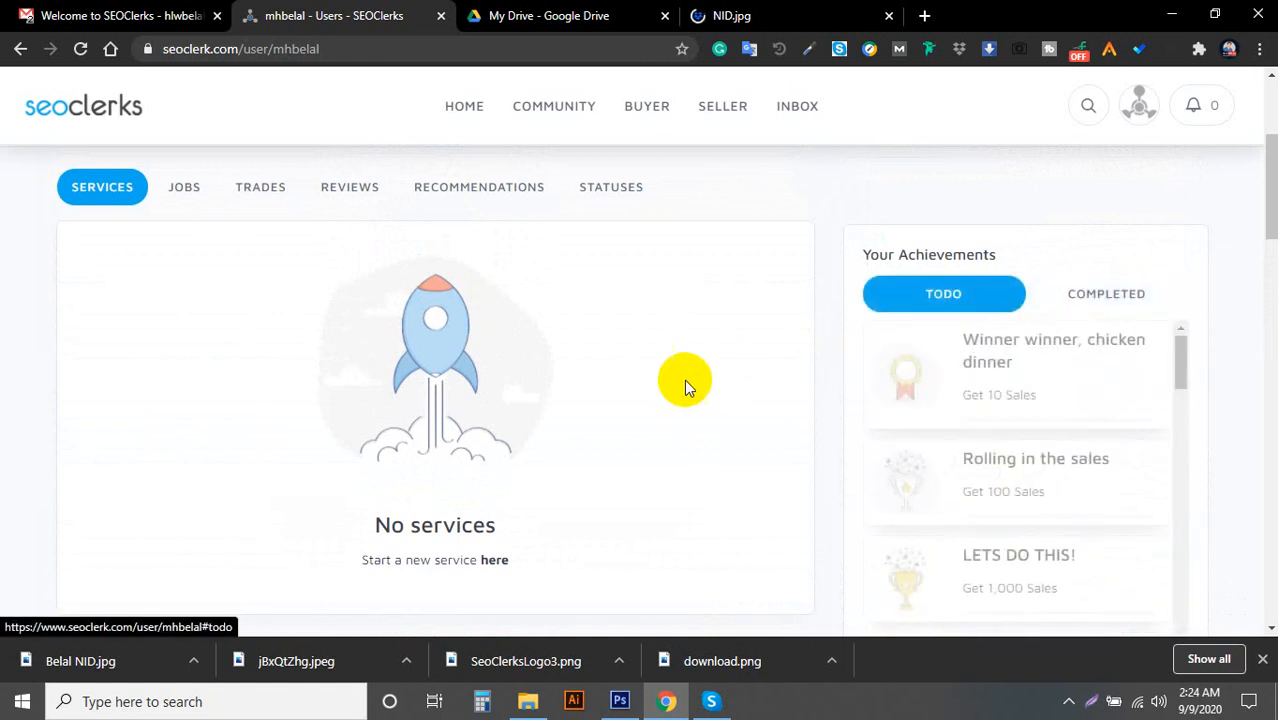
scroll(685, 383, down, 6)
scroll(705, 409, down, 2)
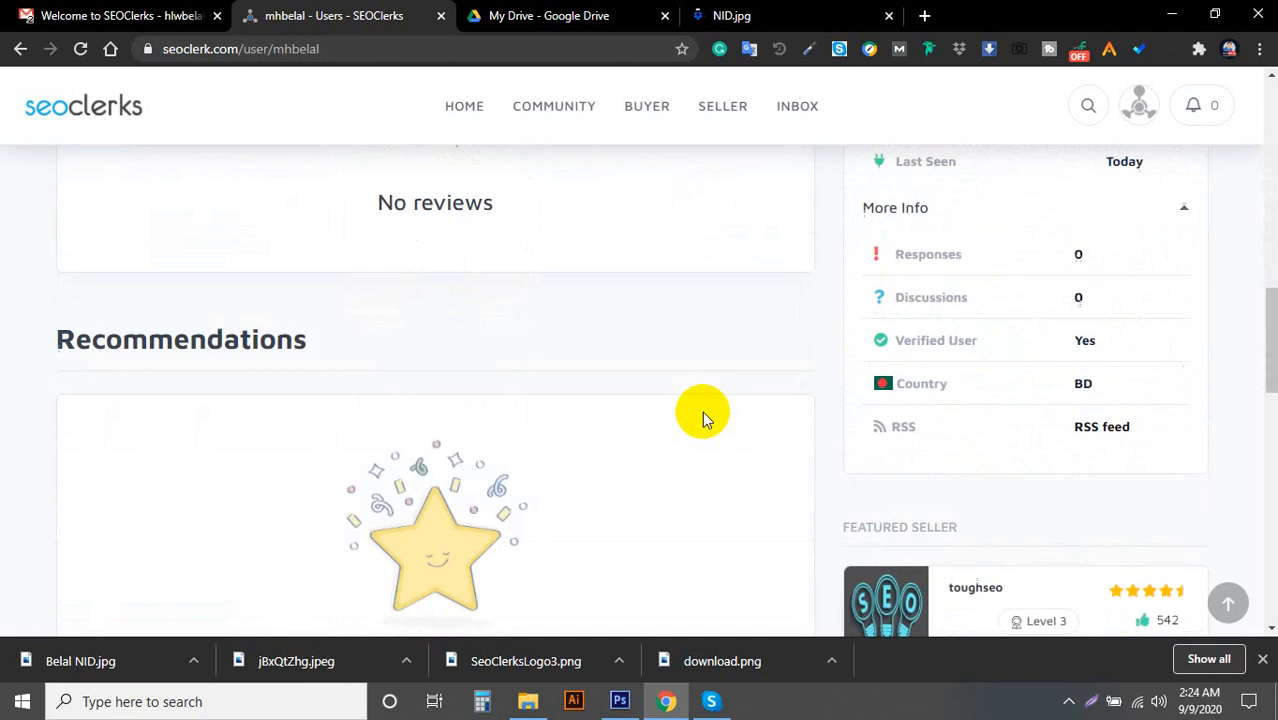
scroll(701, 410, up, 3)
scroll(699, 409, up, 2)
scroll(699, 409, up, 5)
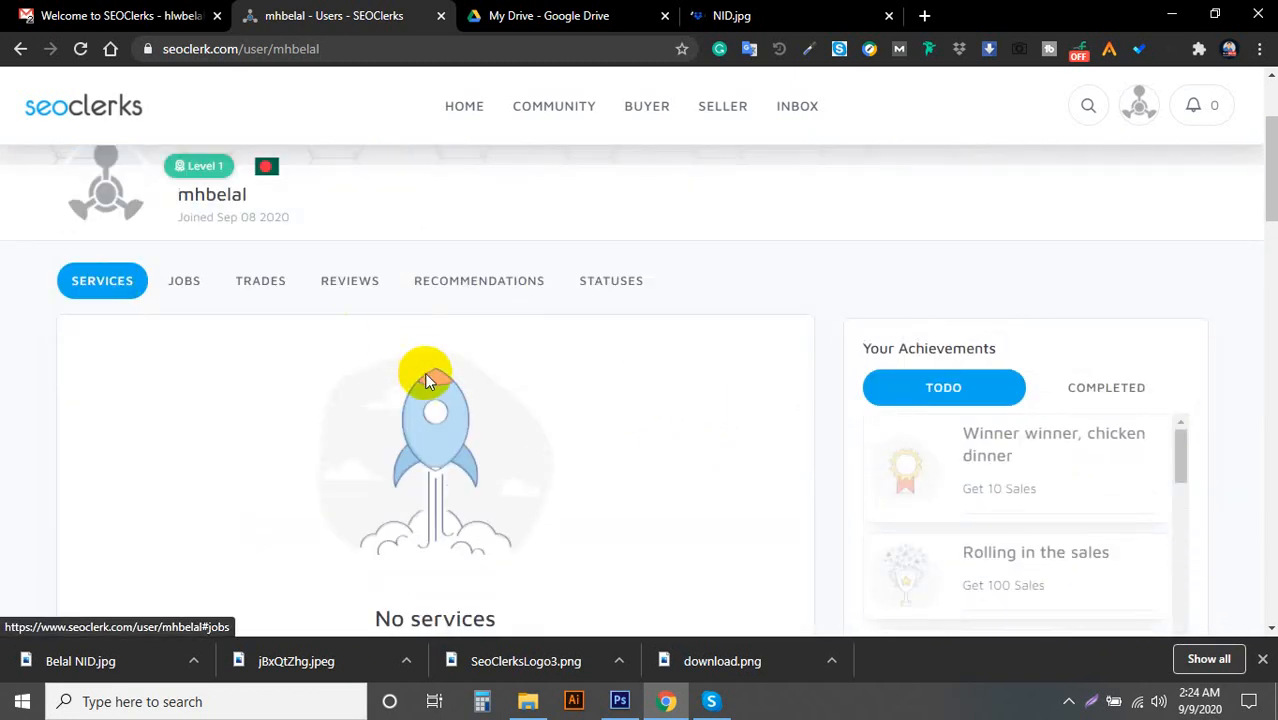
click(80, 48)
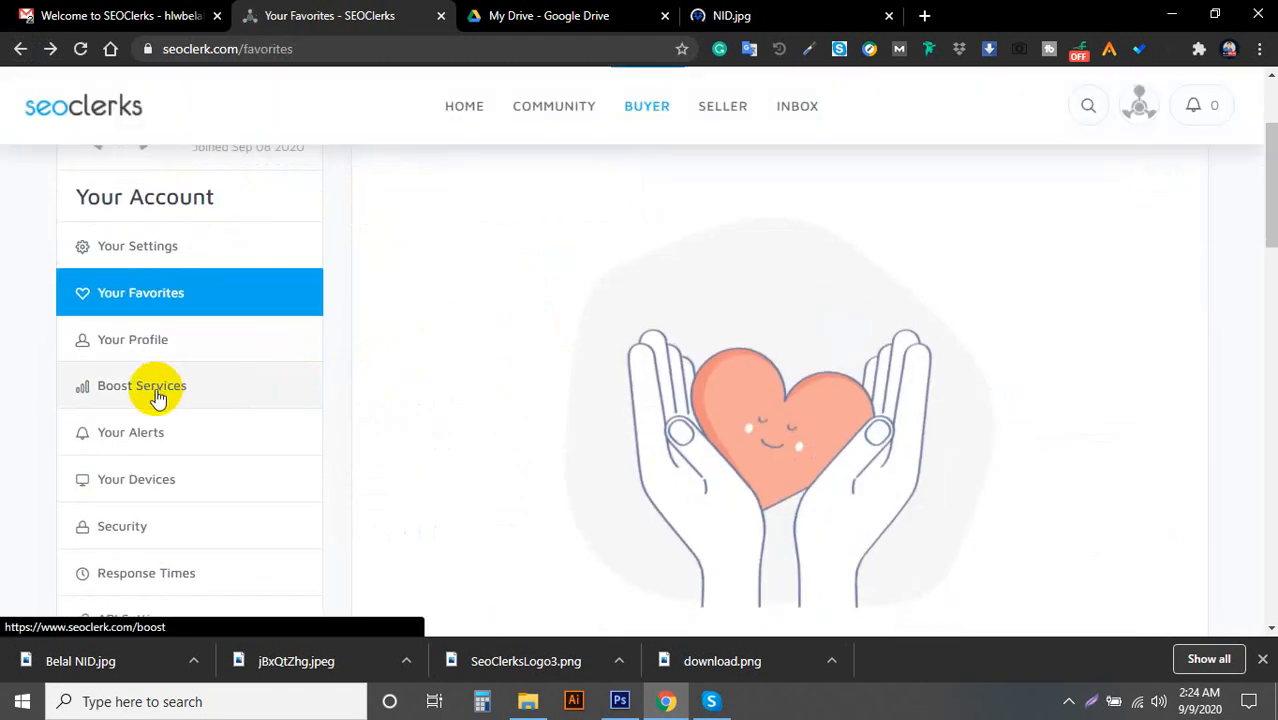
Open Boost Services, read the FREE BOOST tooltip and check the free-boost earning options.
click(158, 392)
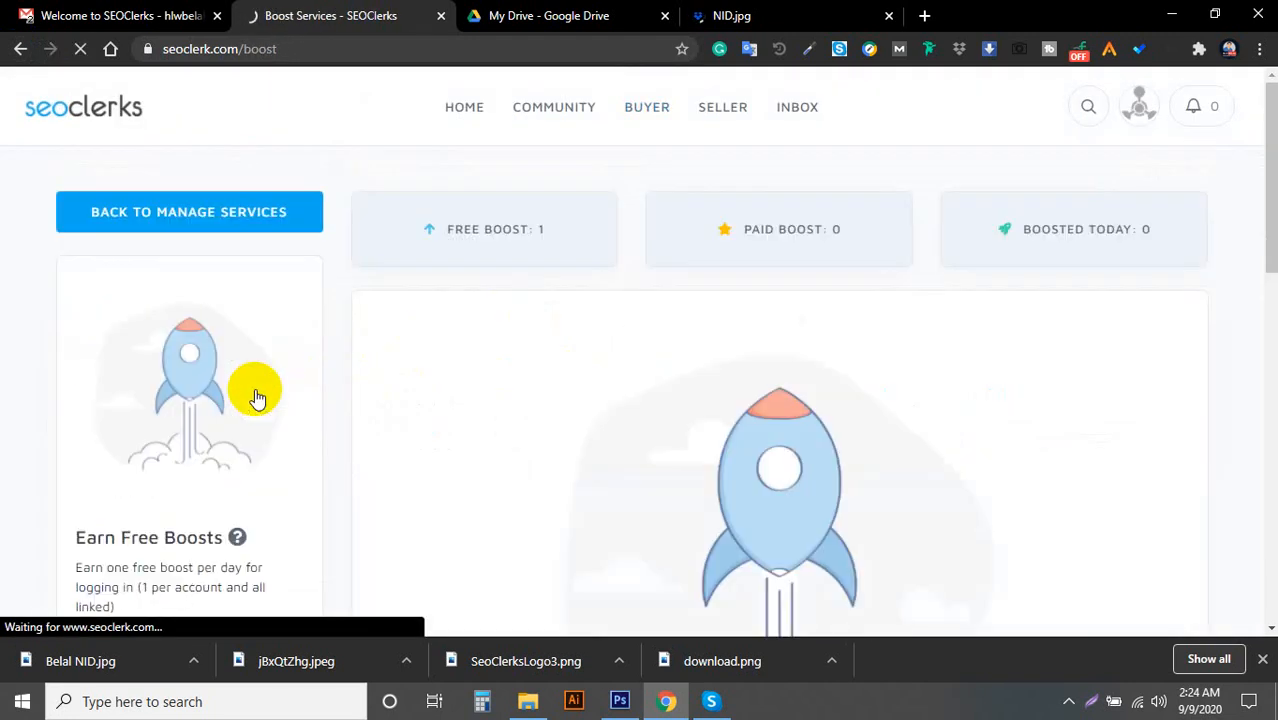
scroll(702, 317, down, 3)
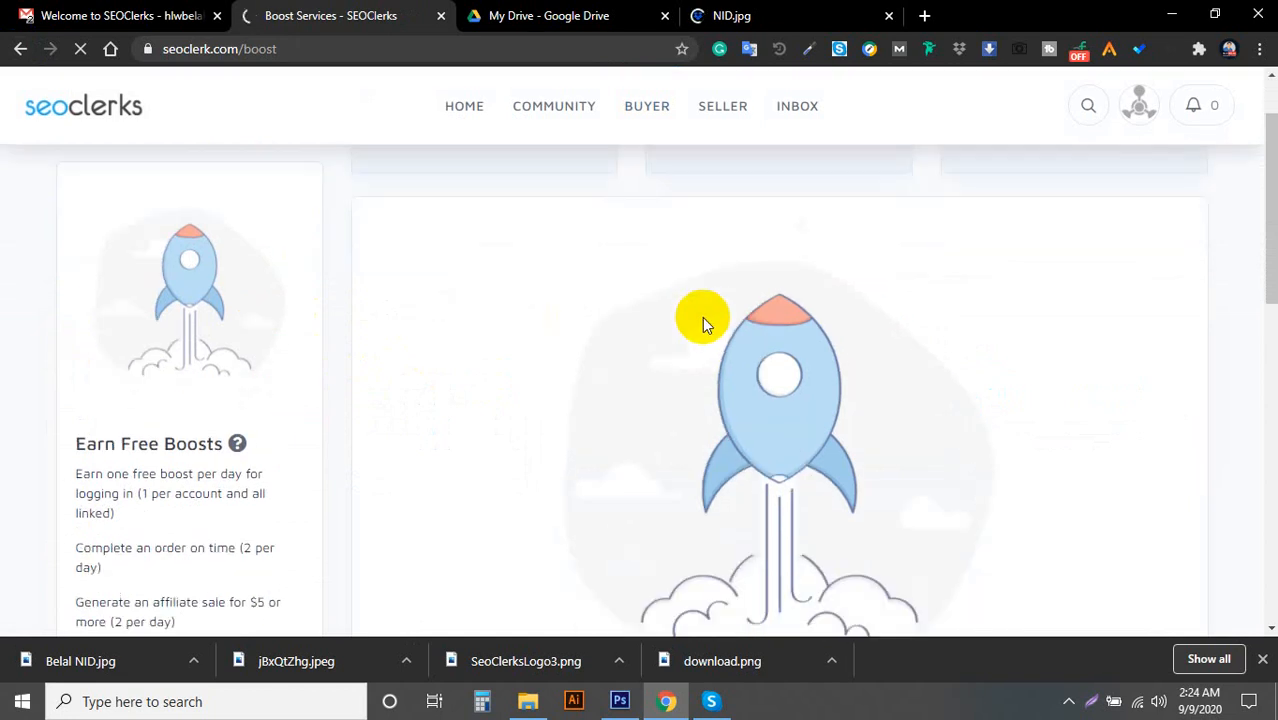
scroll(702, 317, up, 1)
scroll(697, 320, up, 2)
mouse_move(476, 231)
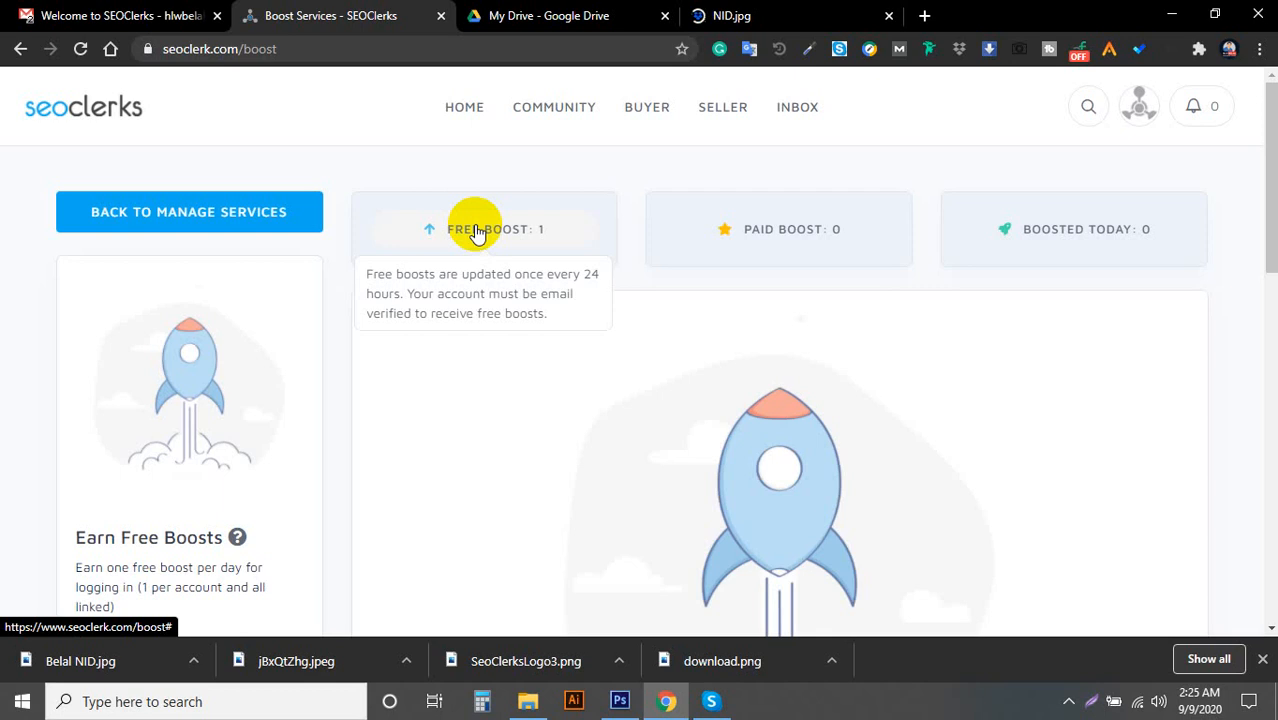
scroll(672, 344, down, 4)
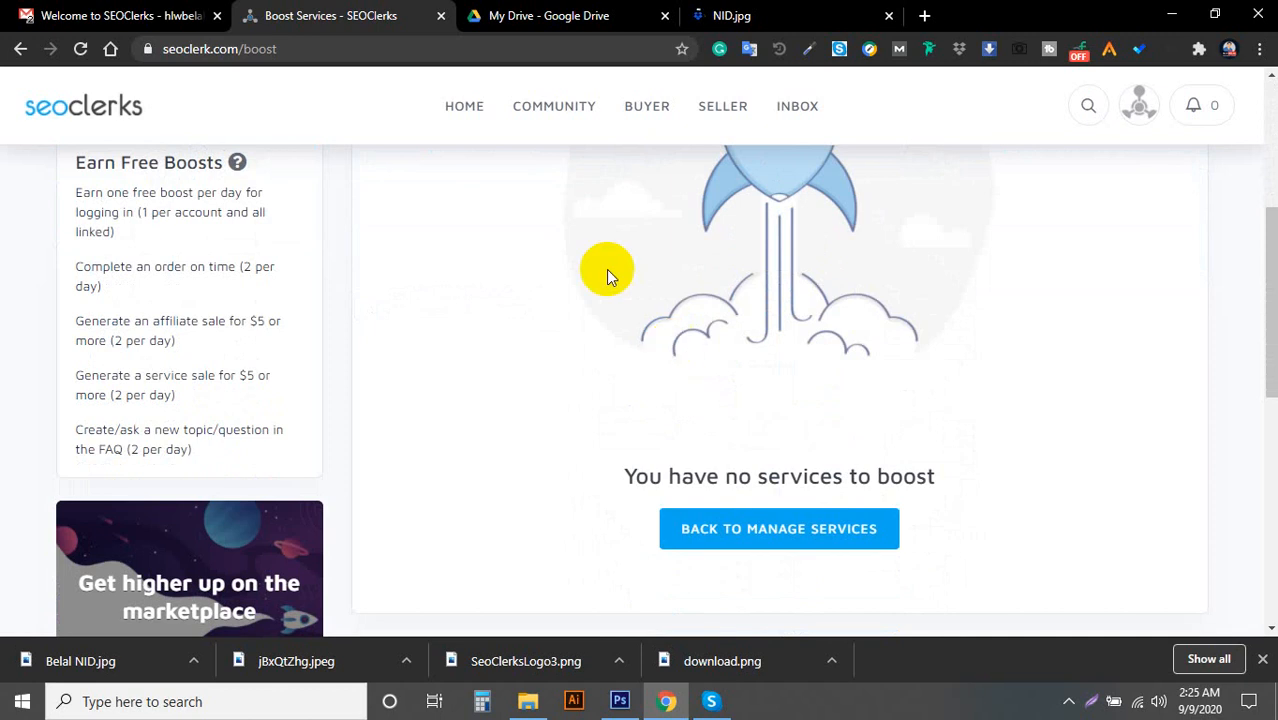
scroll(605, 300, up, 1)
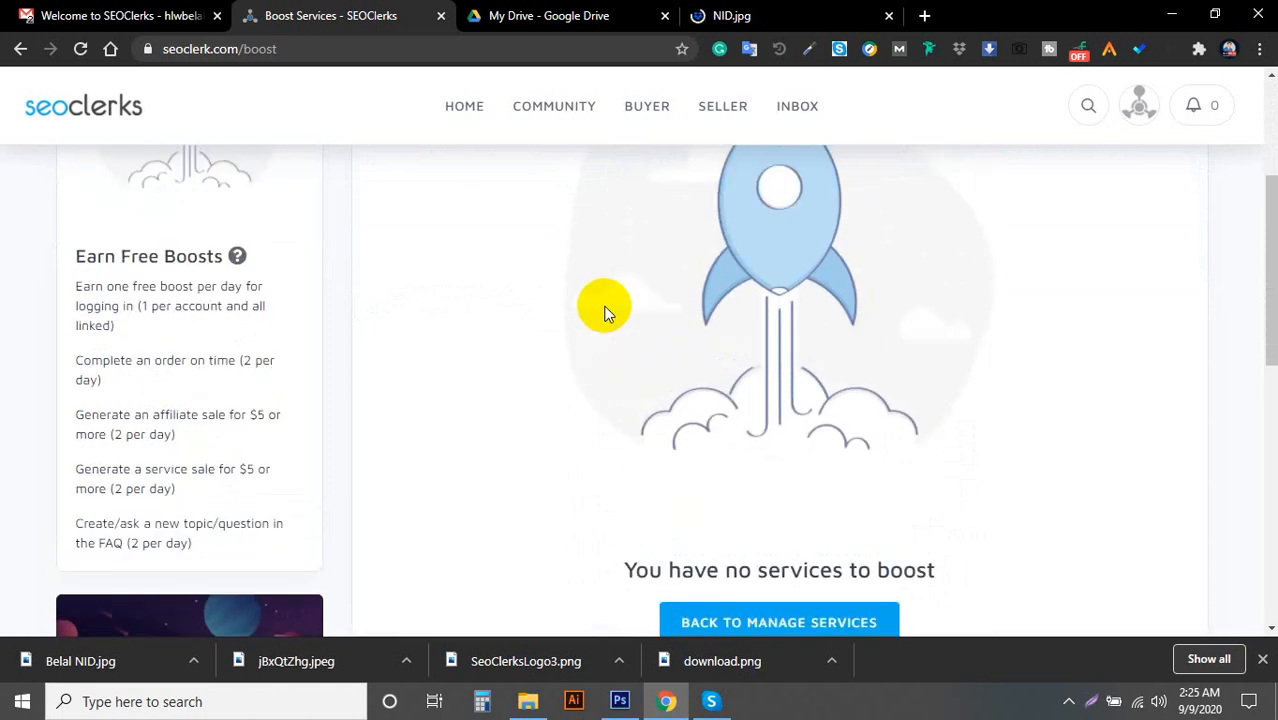
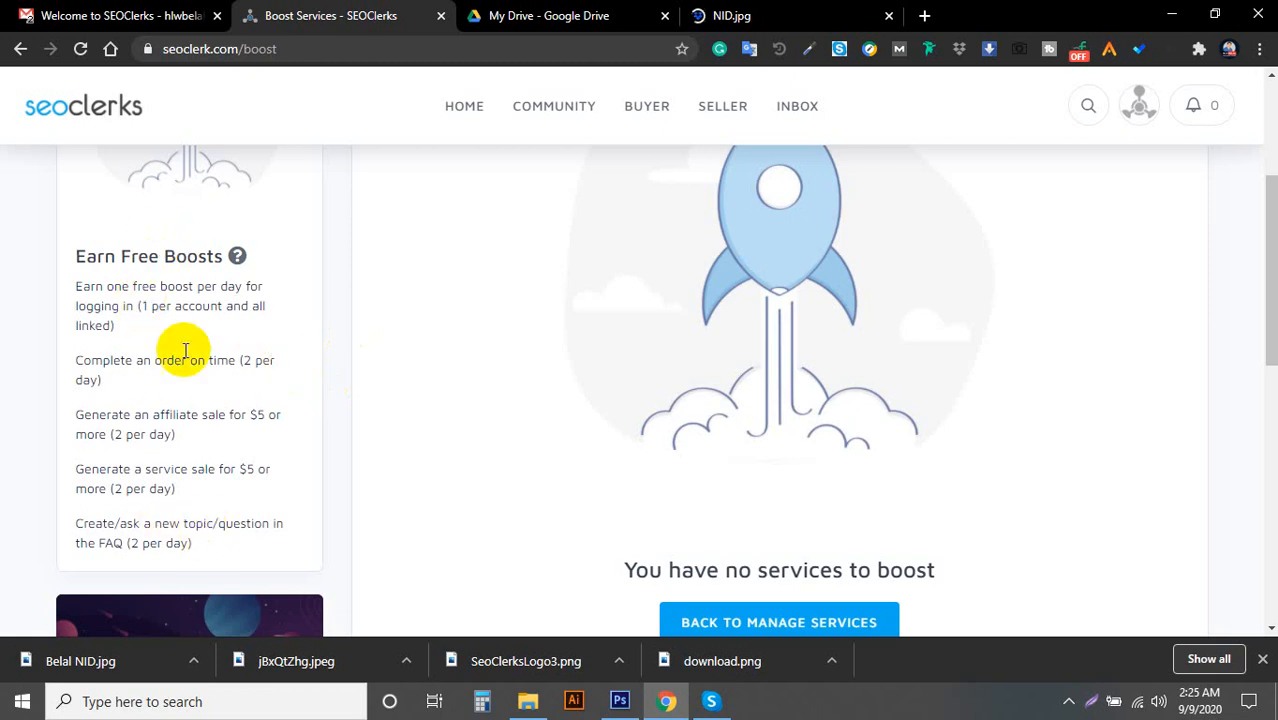
Return to Manage Services and open the Your Alerts page from the sidebar.
scroll(160, 375, up, 2)
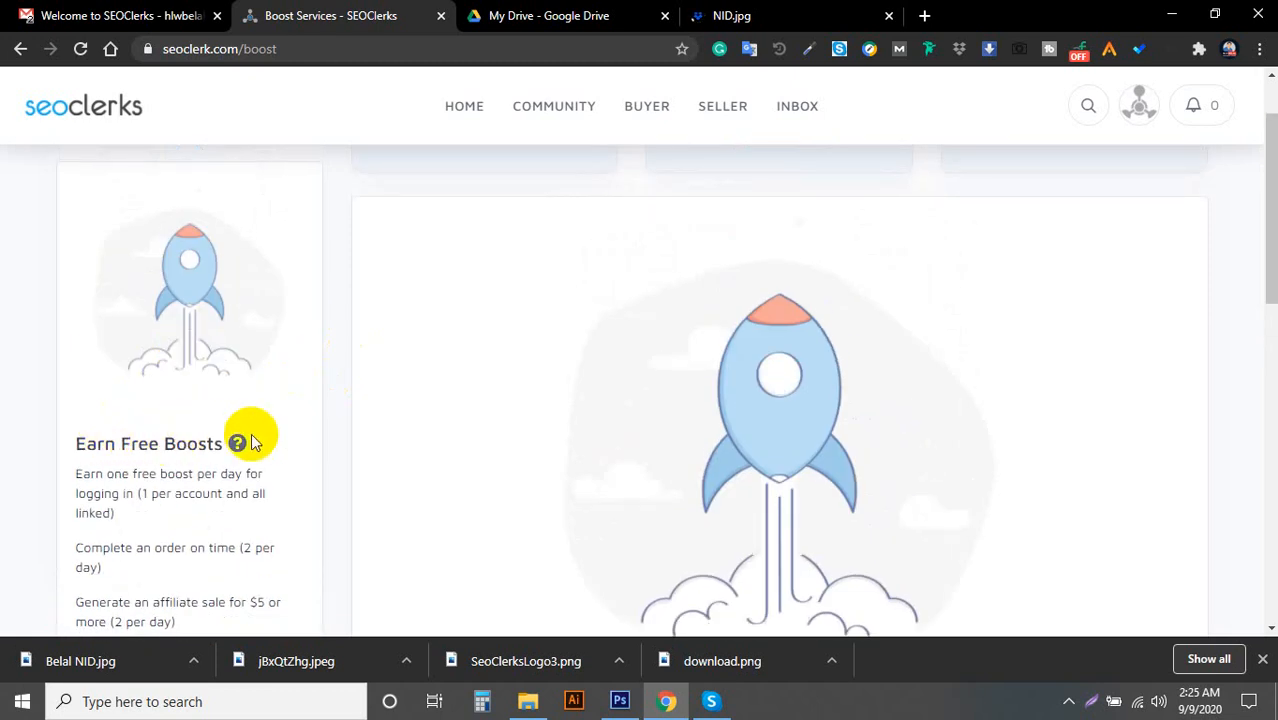
scroll(253, 422, up, 1)
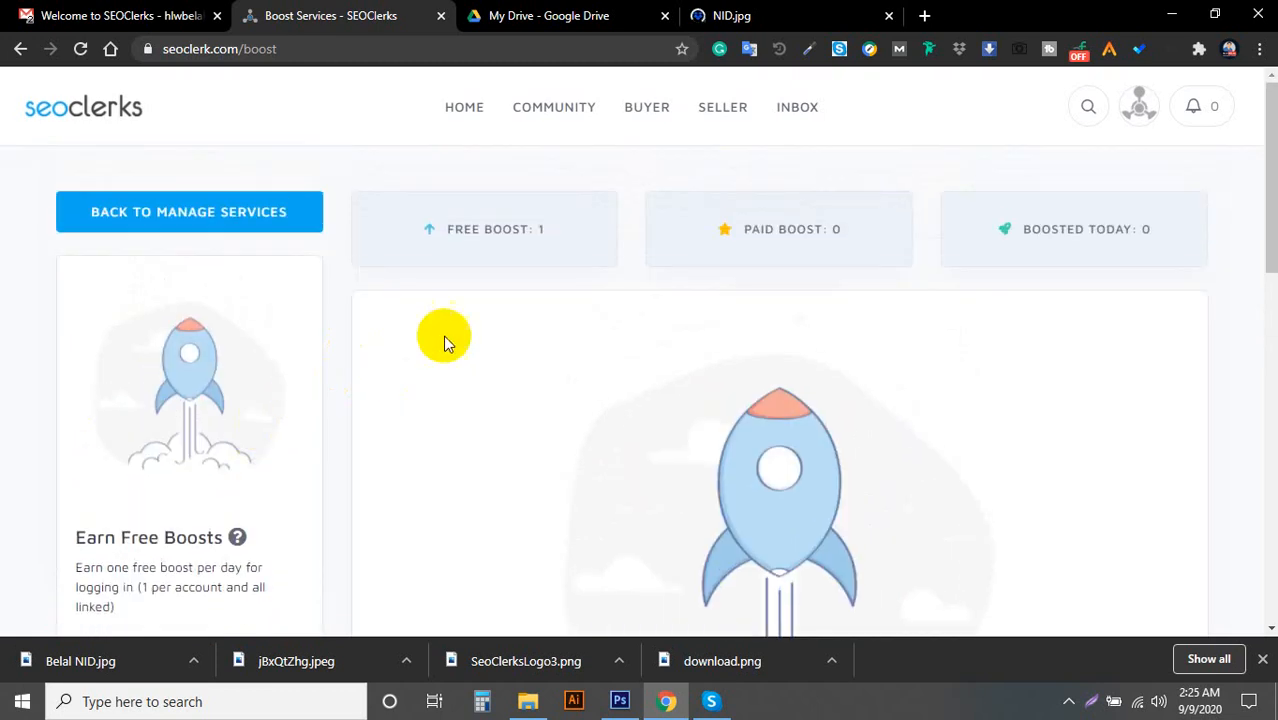
mouse_move(553, 236)
click(209, 215)
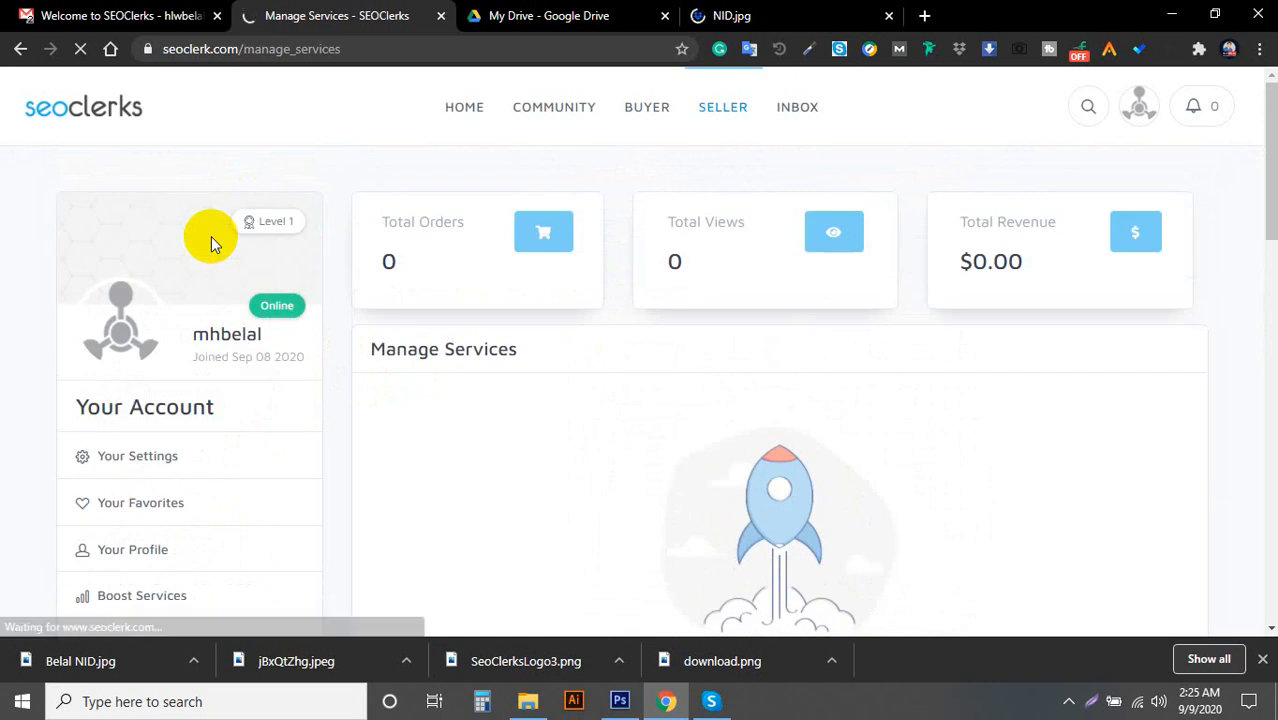
scroll(134, 337, down, 3)
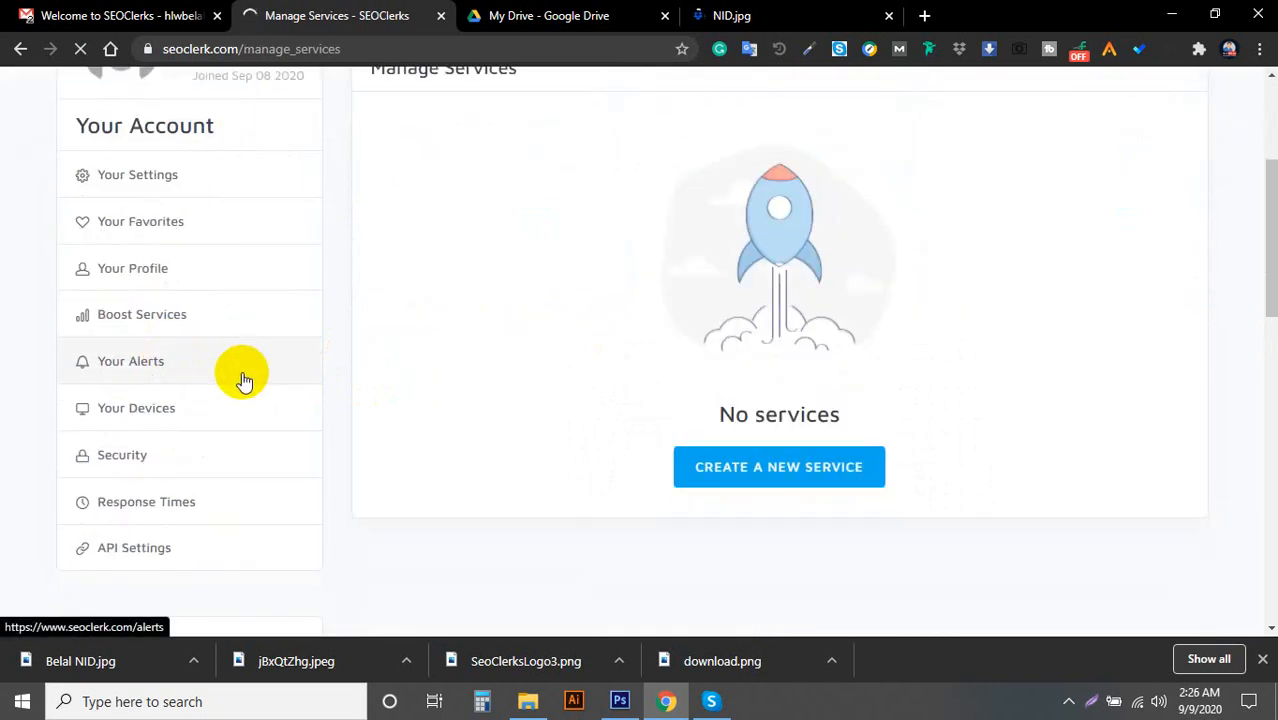
click(178, 370)
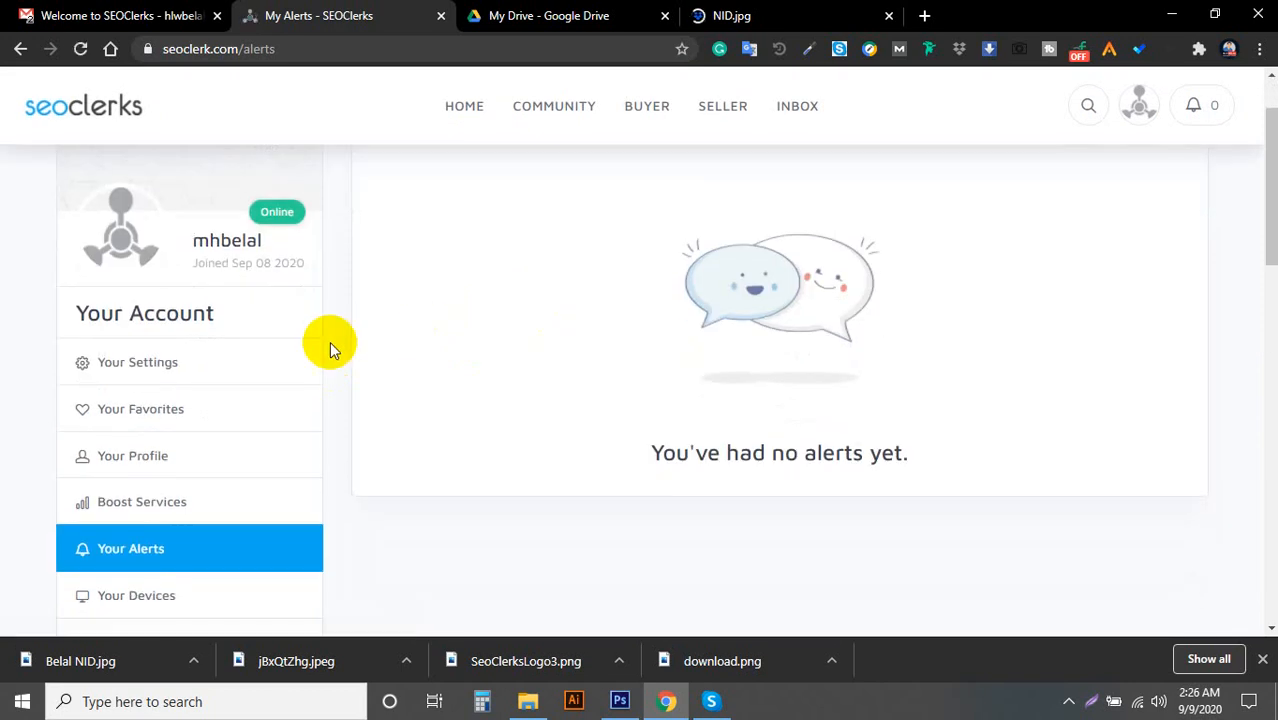
Open Your Devices and review the single Windows Chrome session listed.
scroll(270, 360, down, 2)
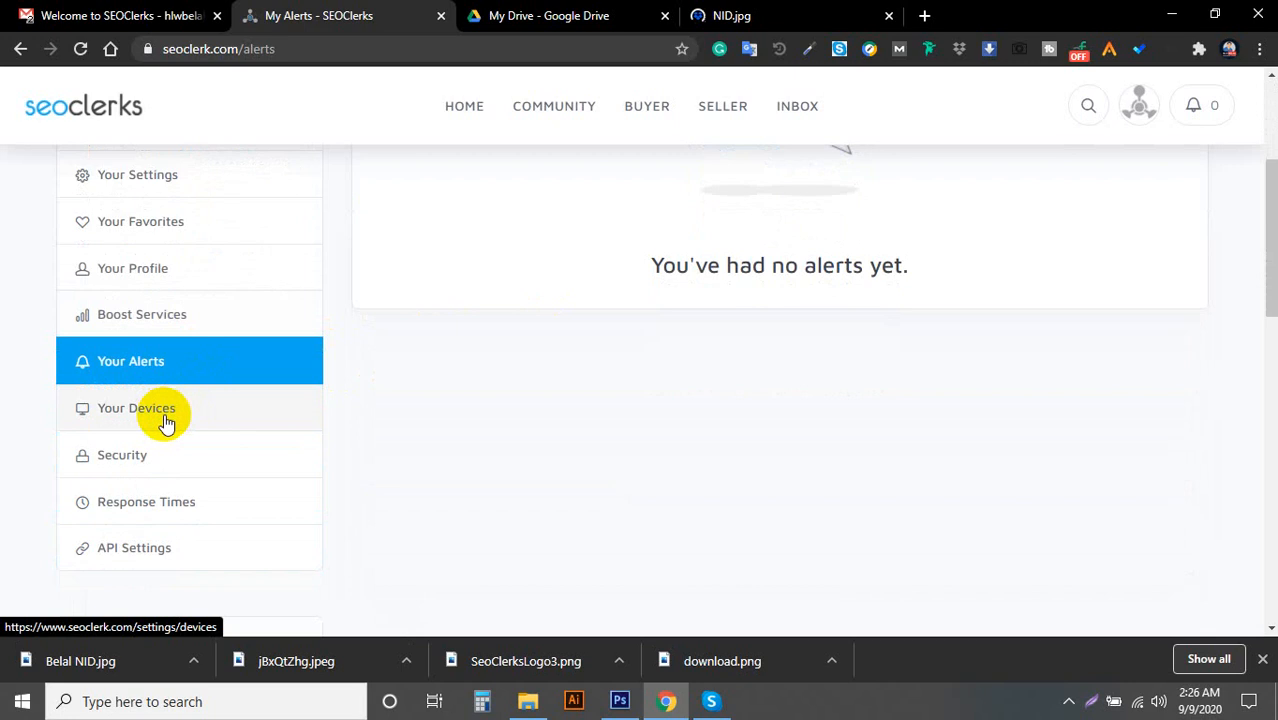
click(166, 420)
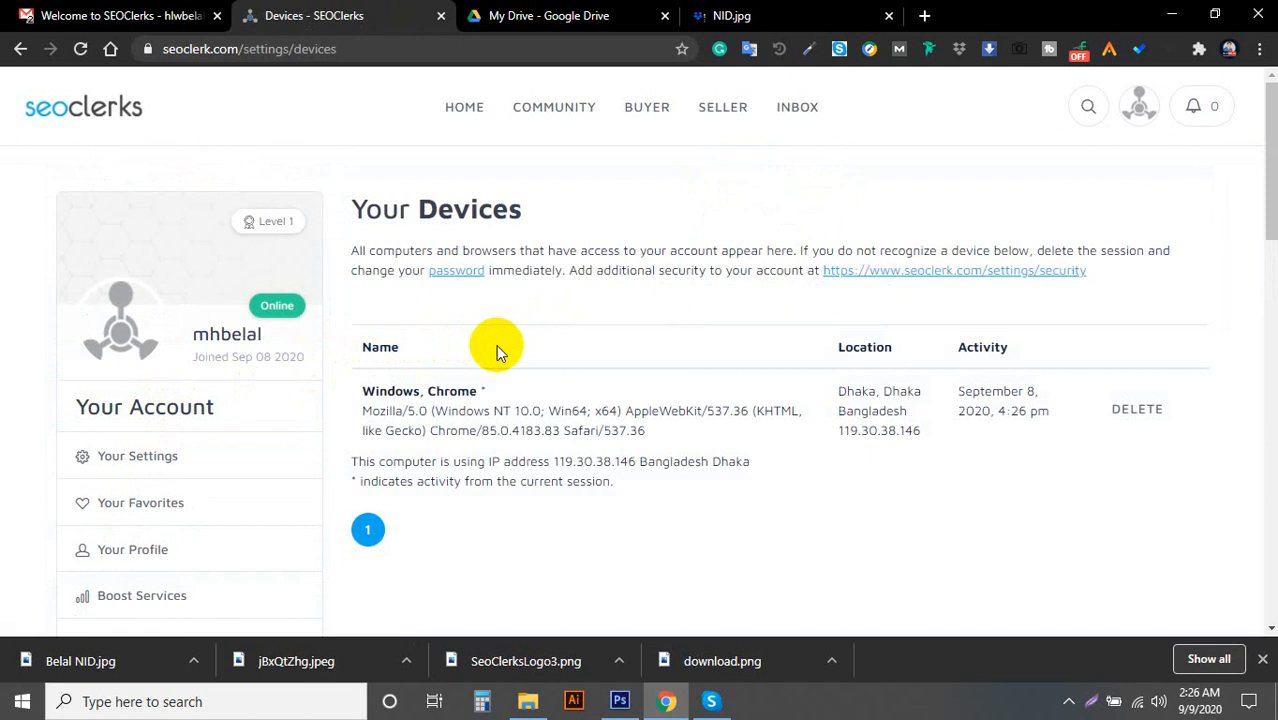
scroll(500, 350, down, 1)
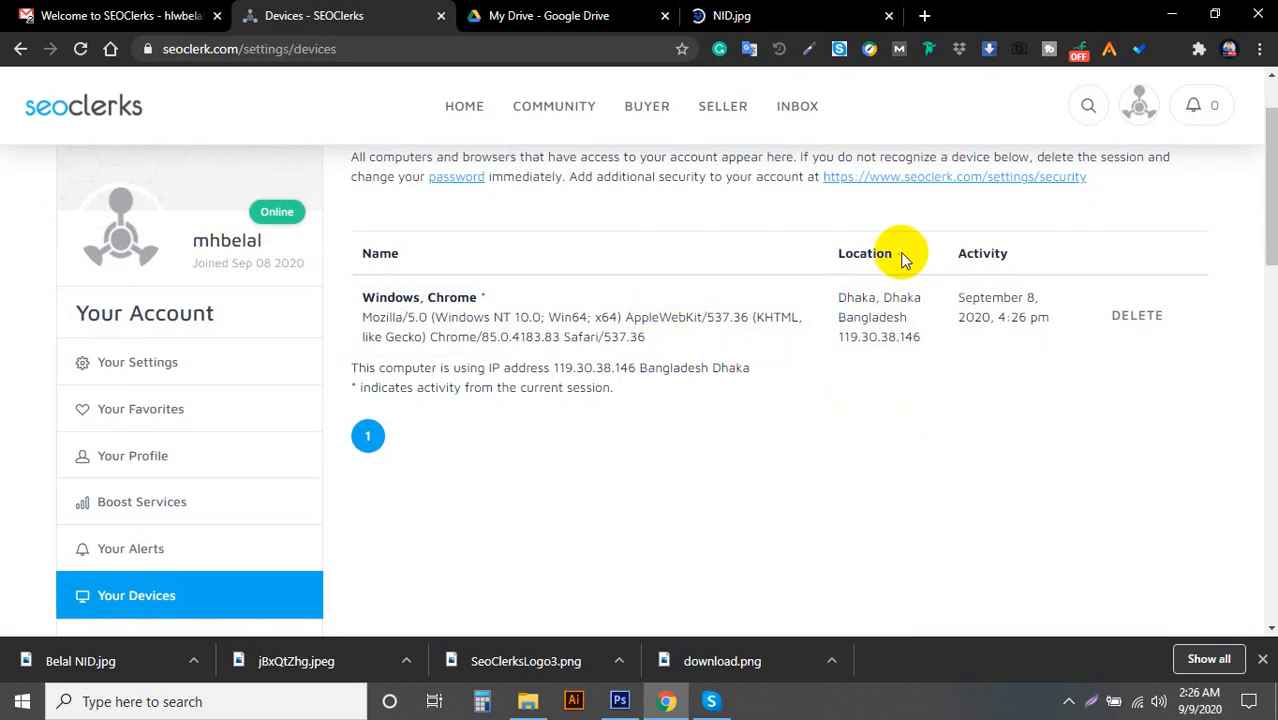
scroll(285, 362, down, 1)
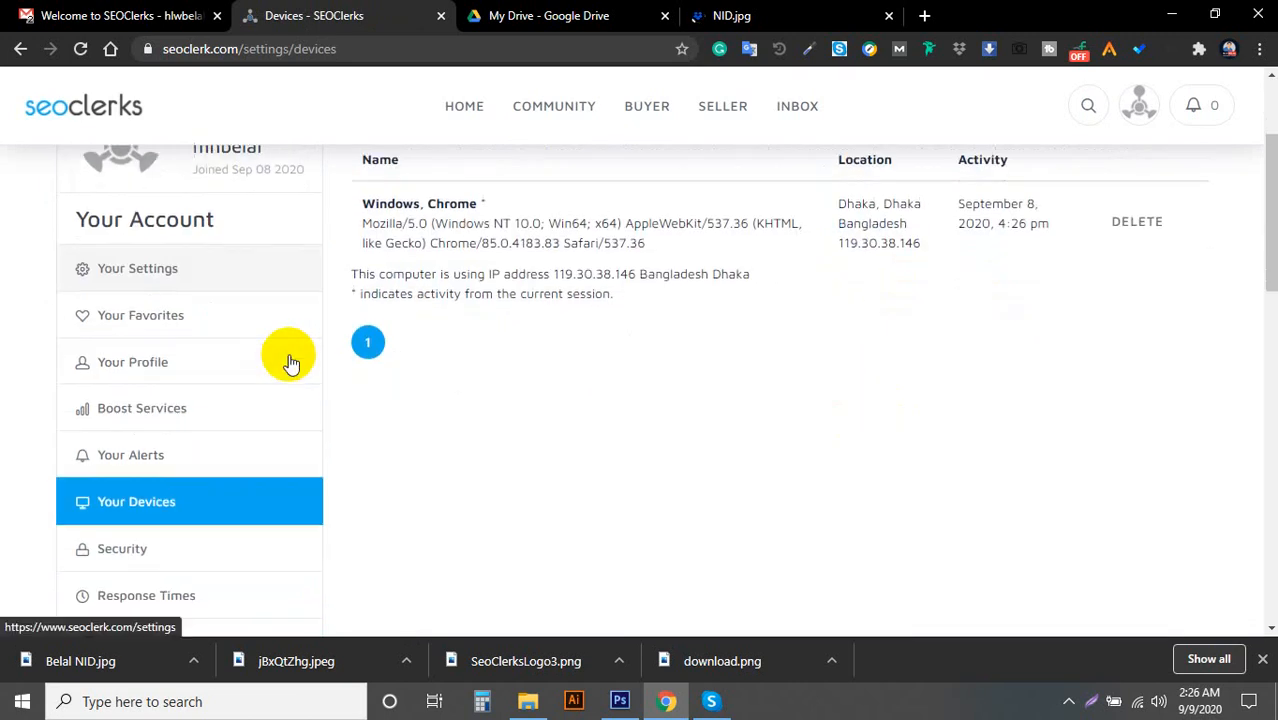
scroll(287, 368, down, 1)
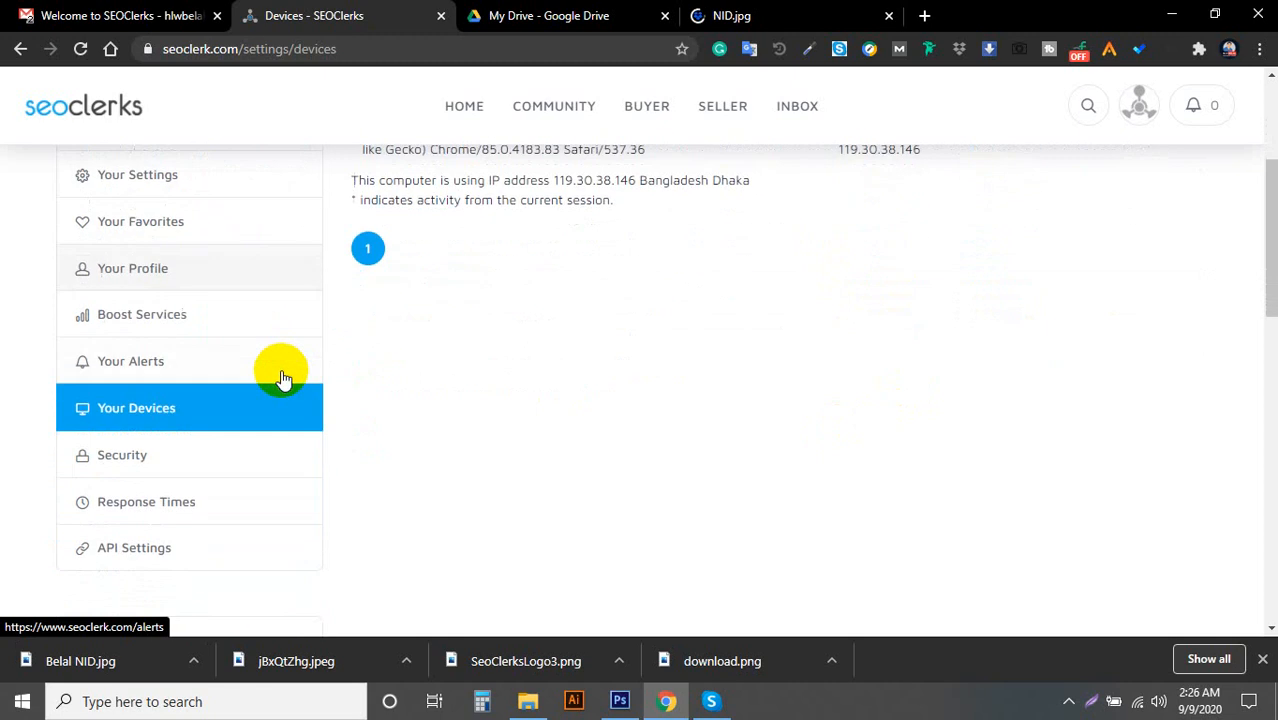
Visit the Security and Response Times settings, ending on API Settings with no key generated.
click(123, 463)
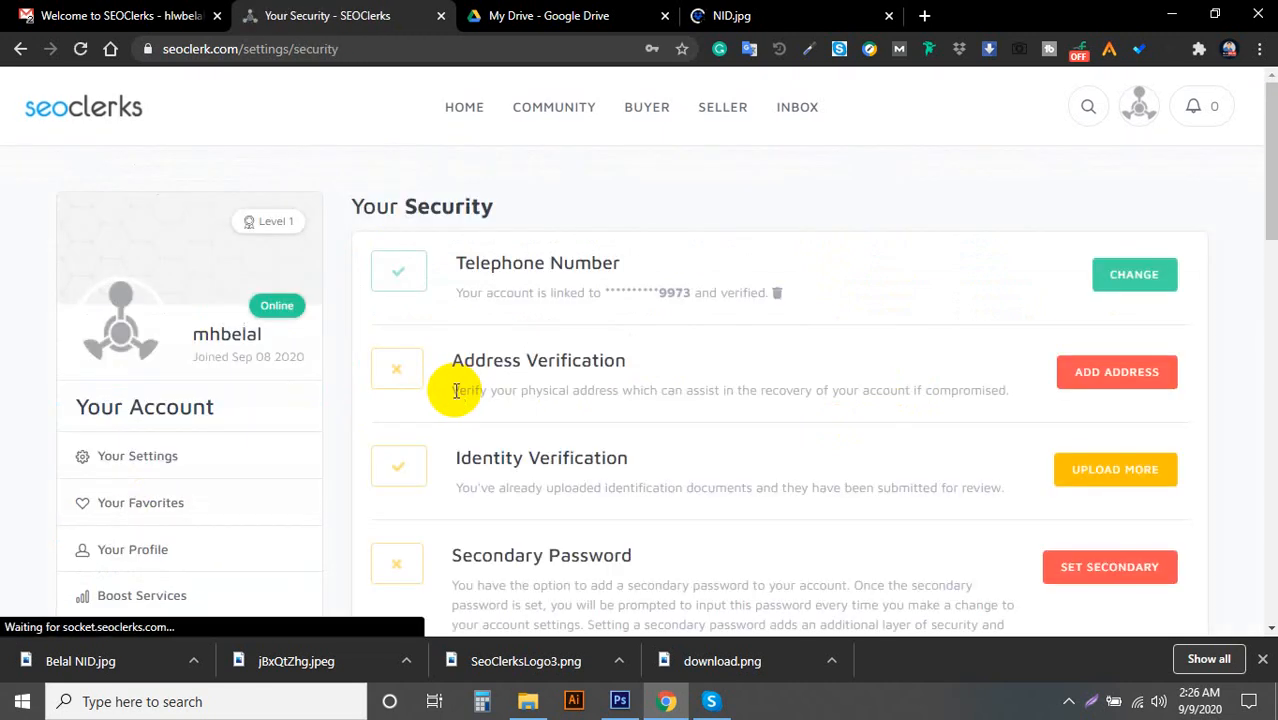
scroll(475, 375, down, 2)
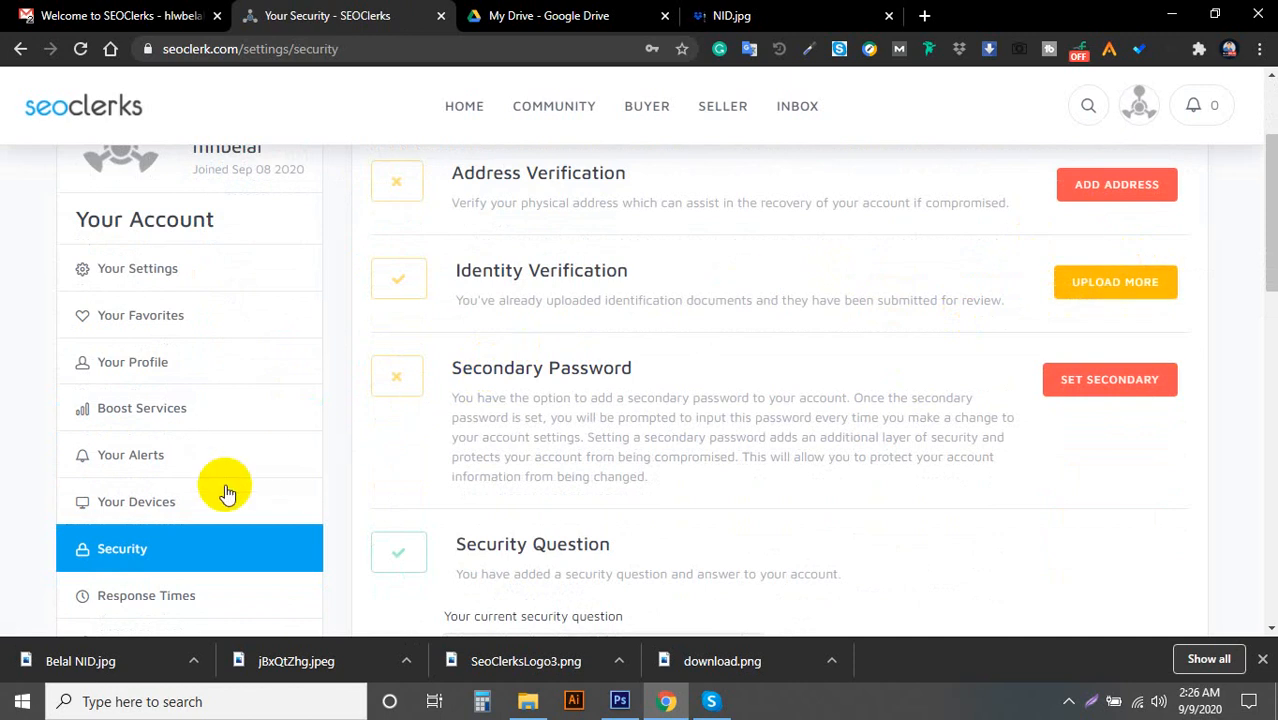
scroll(205, 500, down, 1)
click(145, 507)
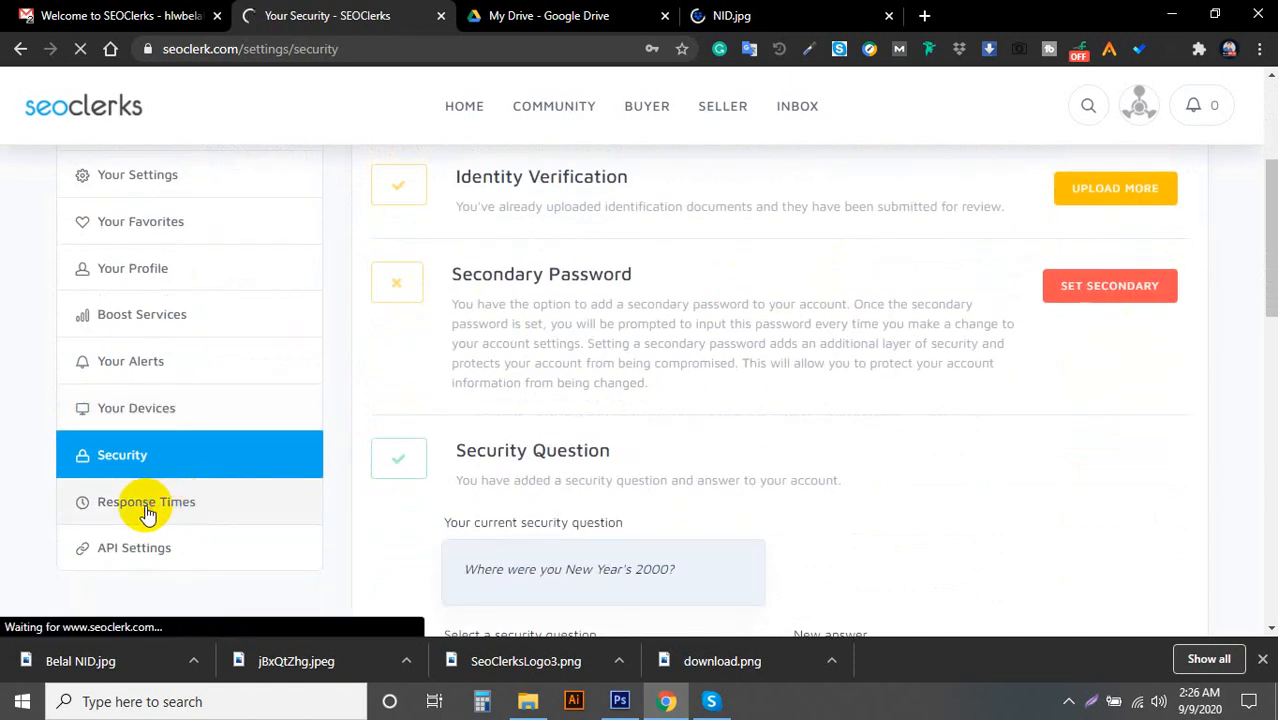
scroll(665, 385, down, 1)
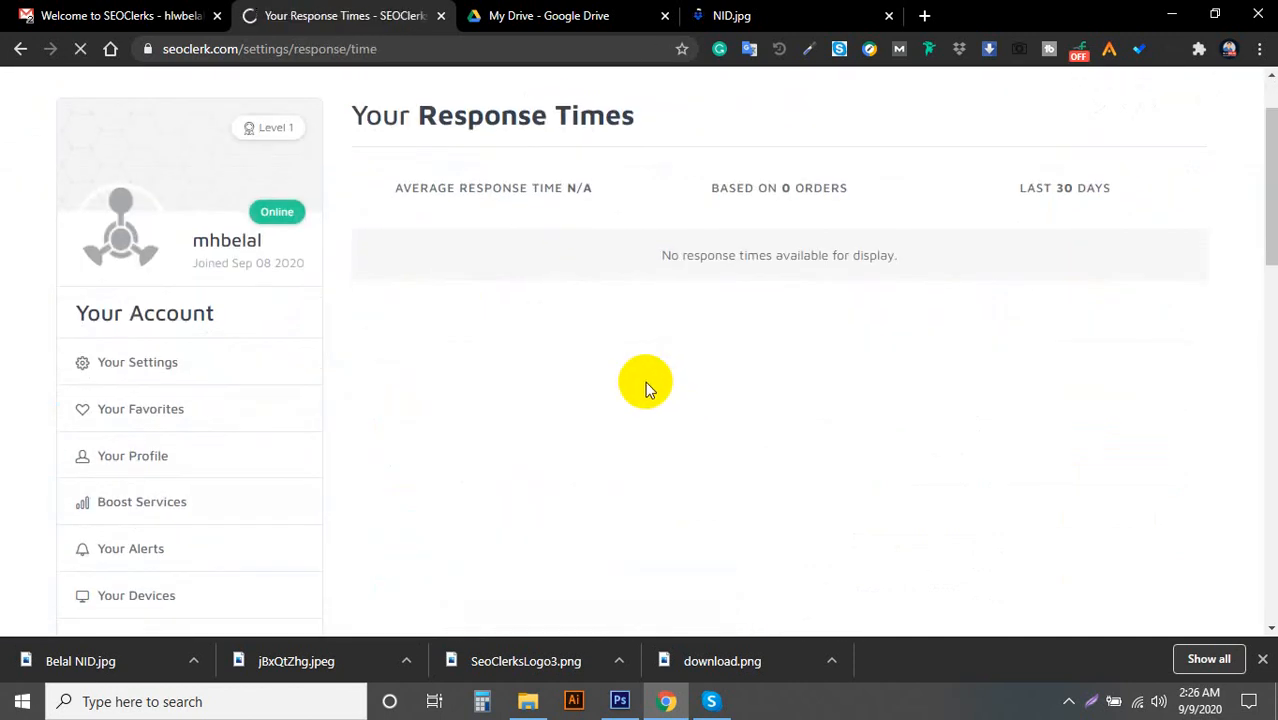
scroll(643, 383, down, 1)
scroll(641, 381, down, 1)
scroll(528, 423, down, 1)
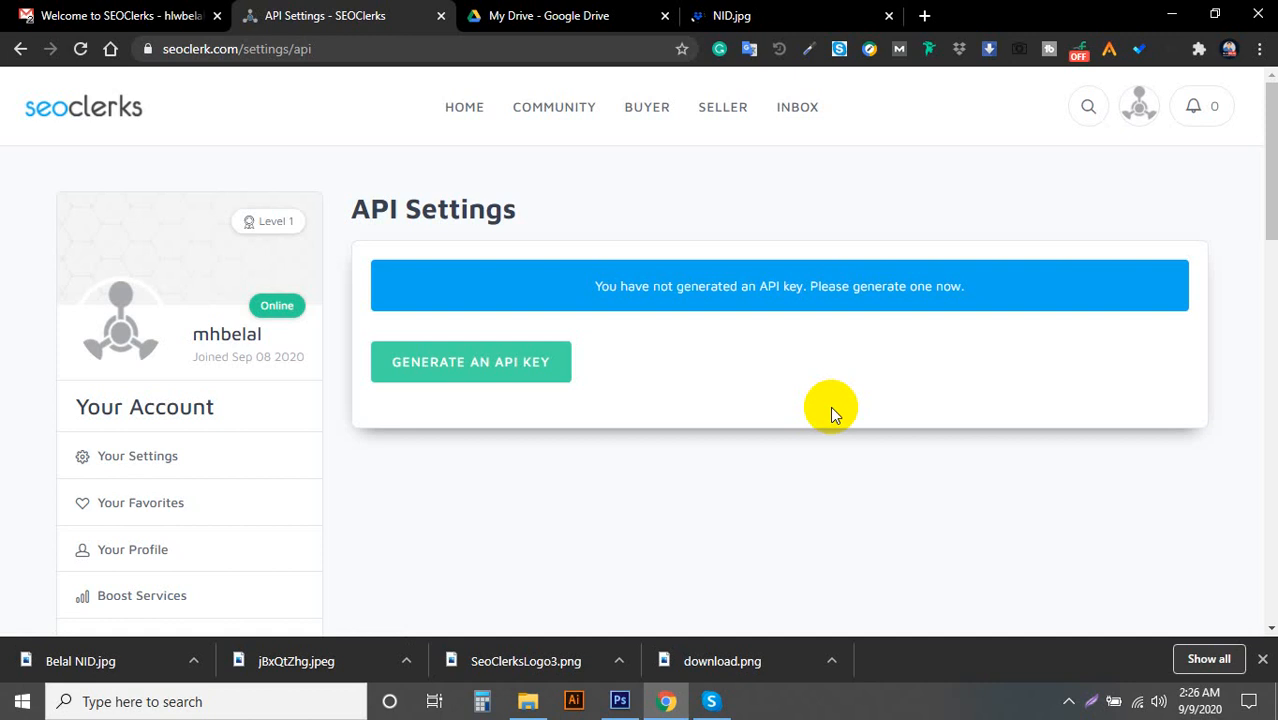
Generate an API key and test the copied consumer key by pasting it into a new tab.
click(502, 362)
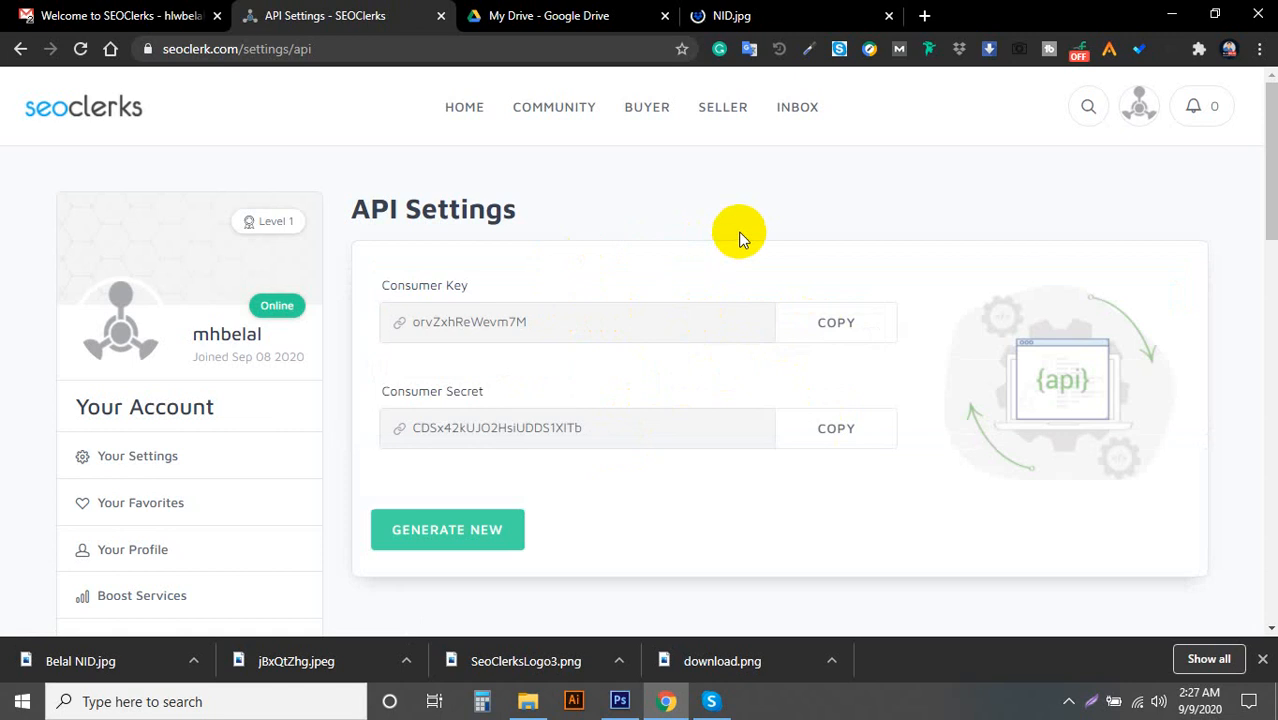
click(844, 329)
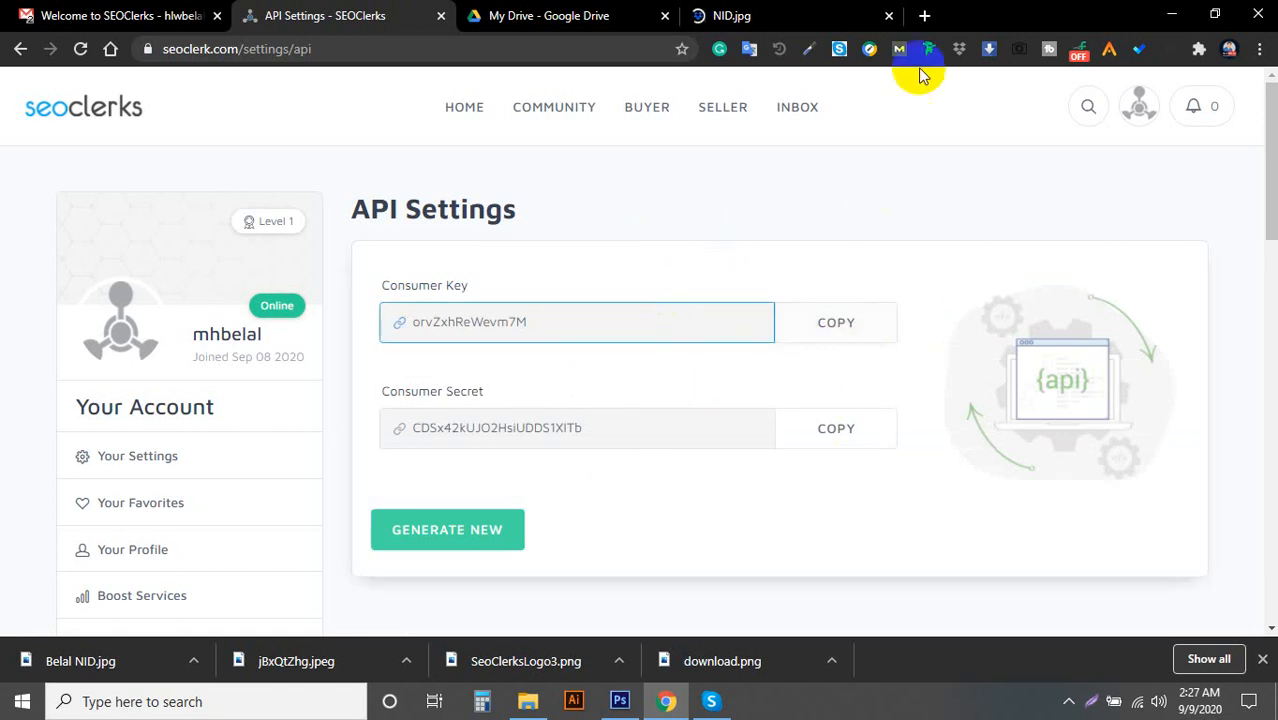
click(924, 15)
key(ctrl+v)
key(Return)
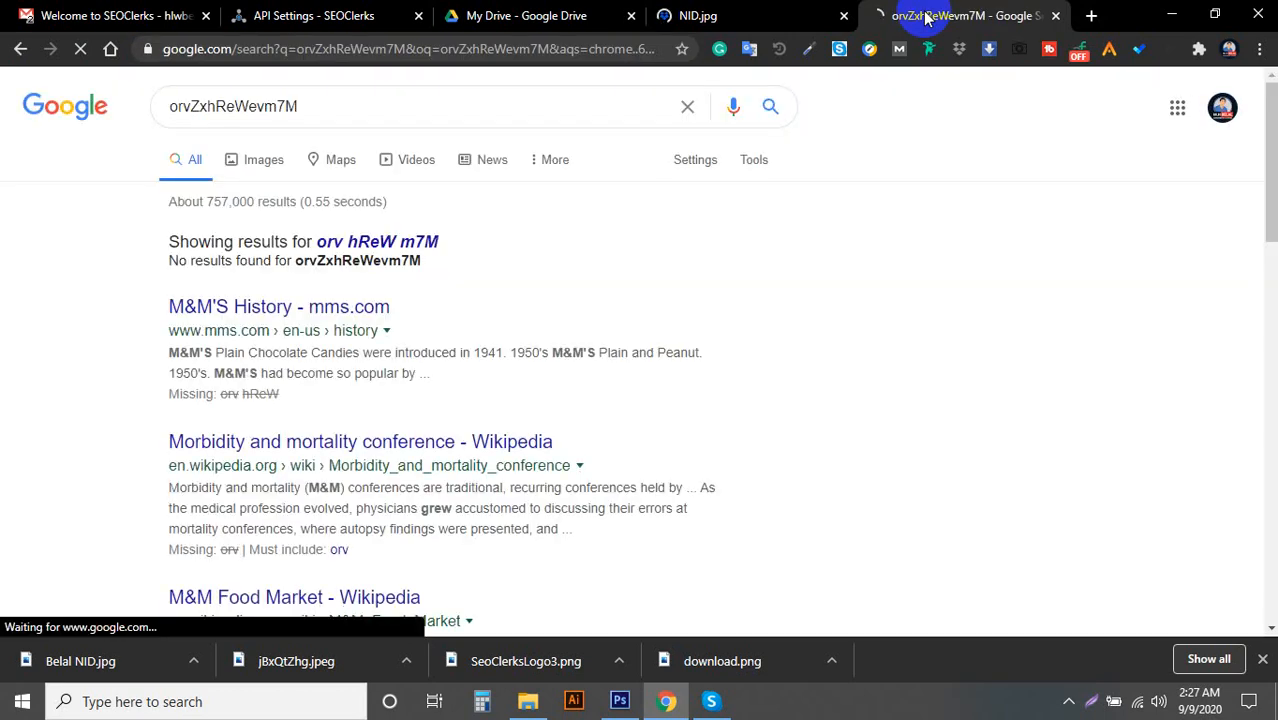
Close the test tab and review the new consumer key and consumer secret.
click(1055, 16)
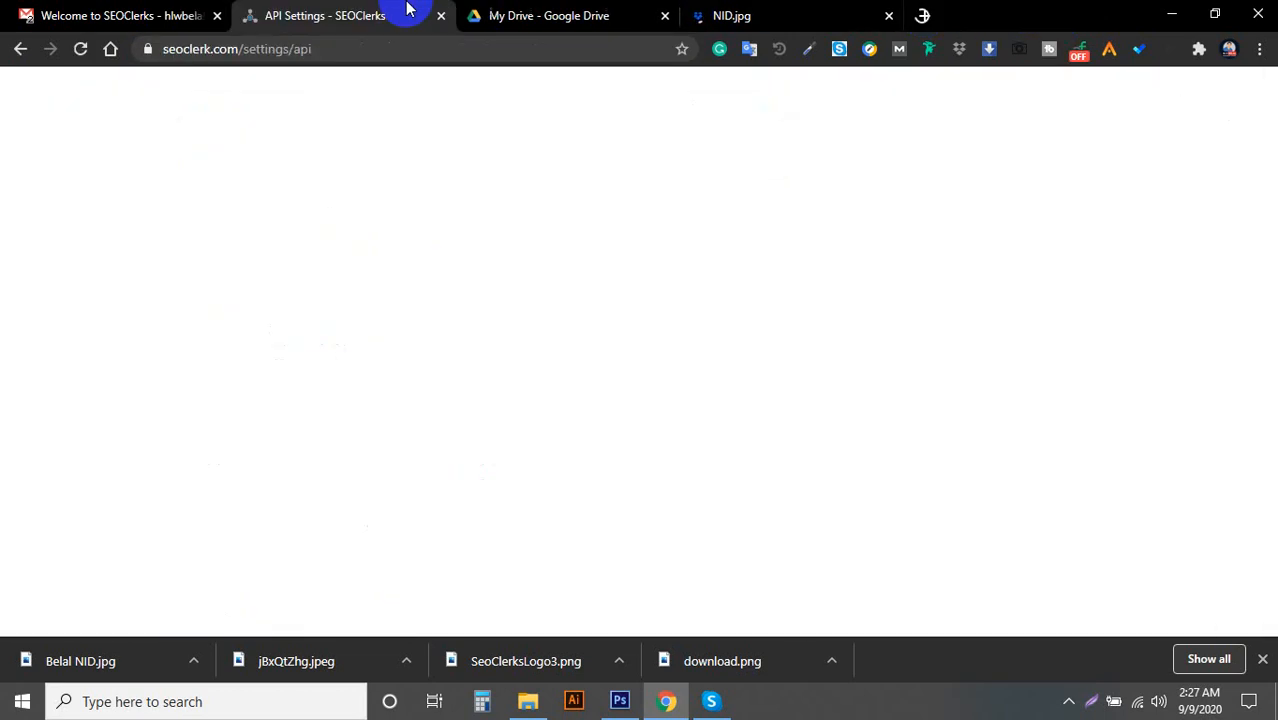
mouse_move(588, 326)
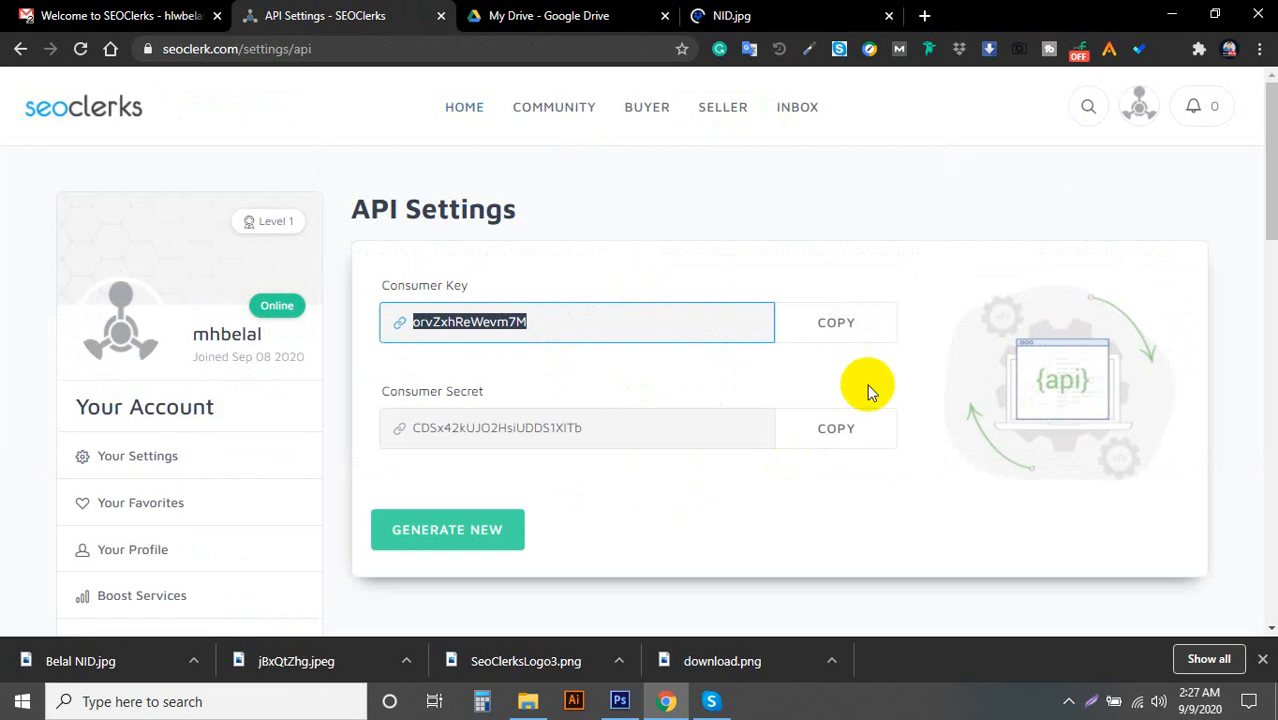
click(892, 269)
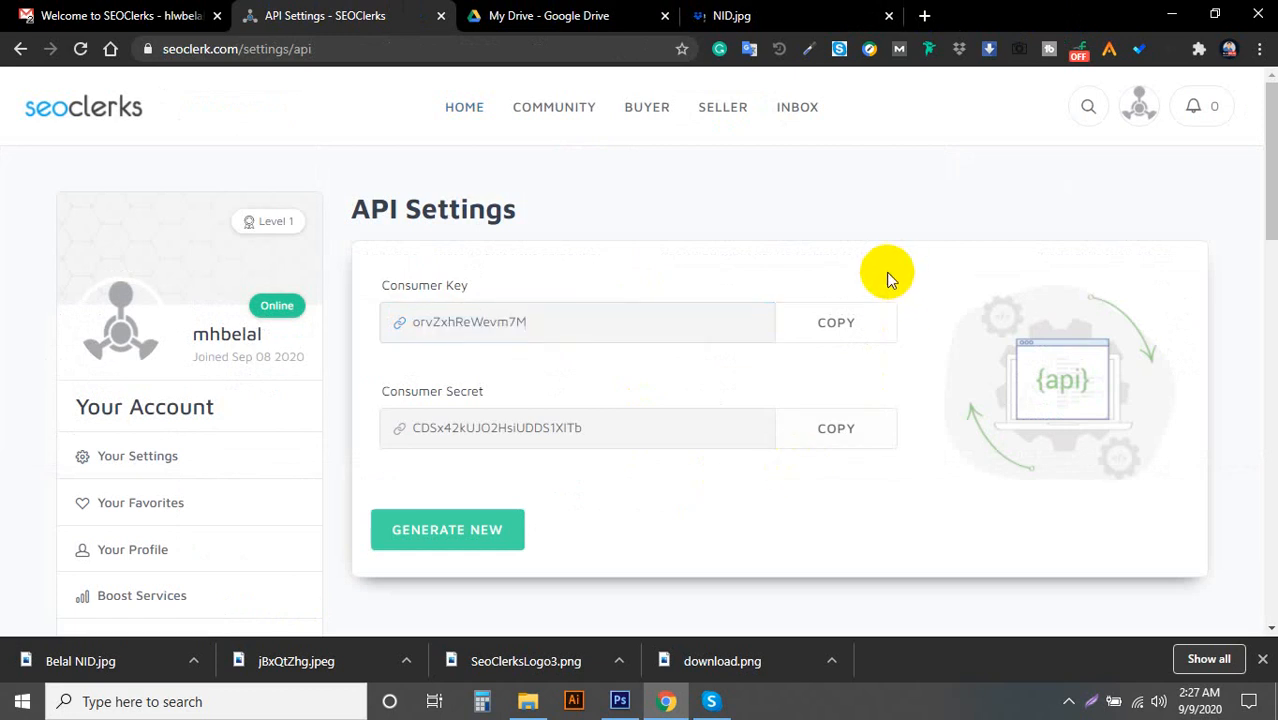
scroll(890, 277, down, 1)
scroll(640, 399, down, 1)
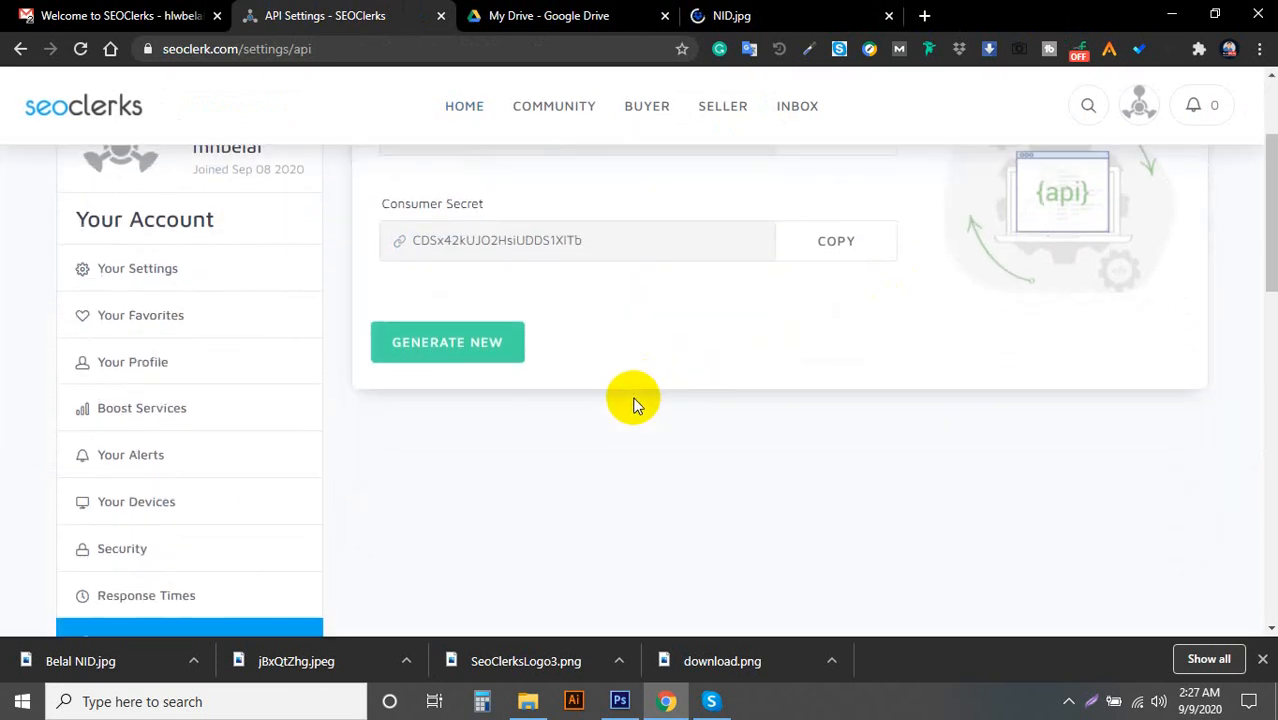
scroll(633, 400, up, 1)
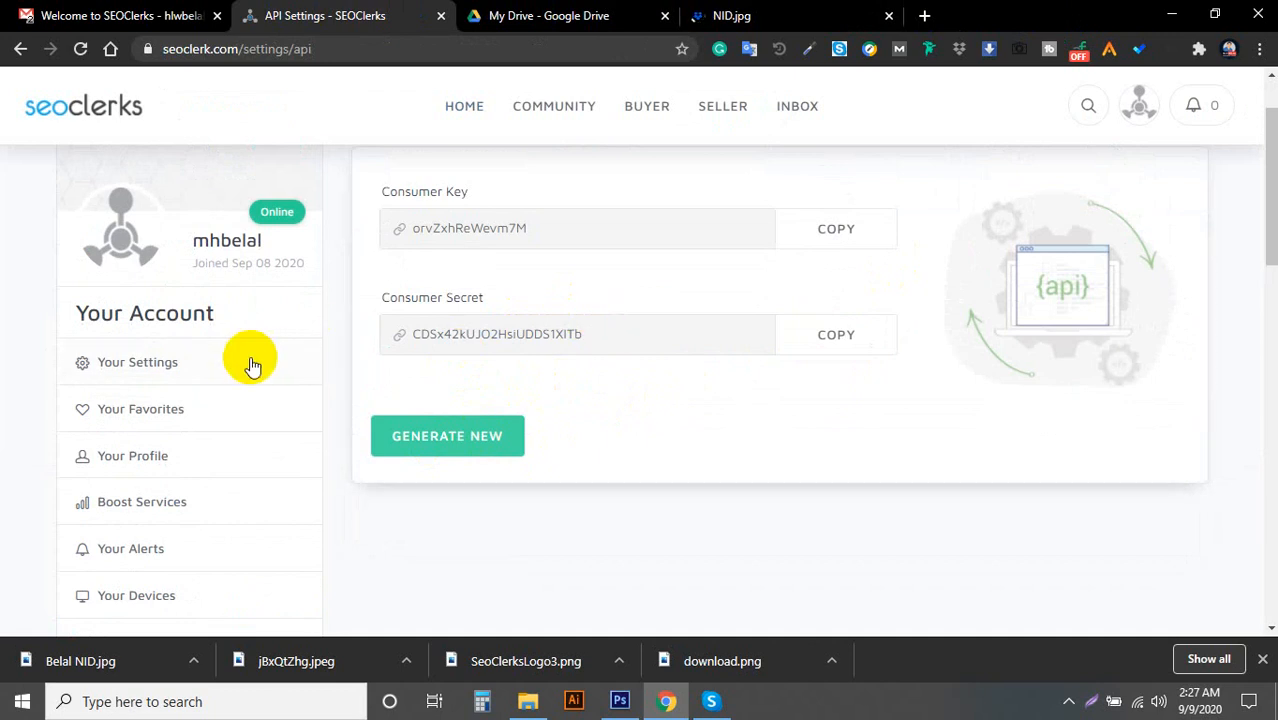
Scroll through the API Settings page showing the generated key.
scroll(251, 362, down, 1)
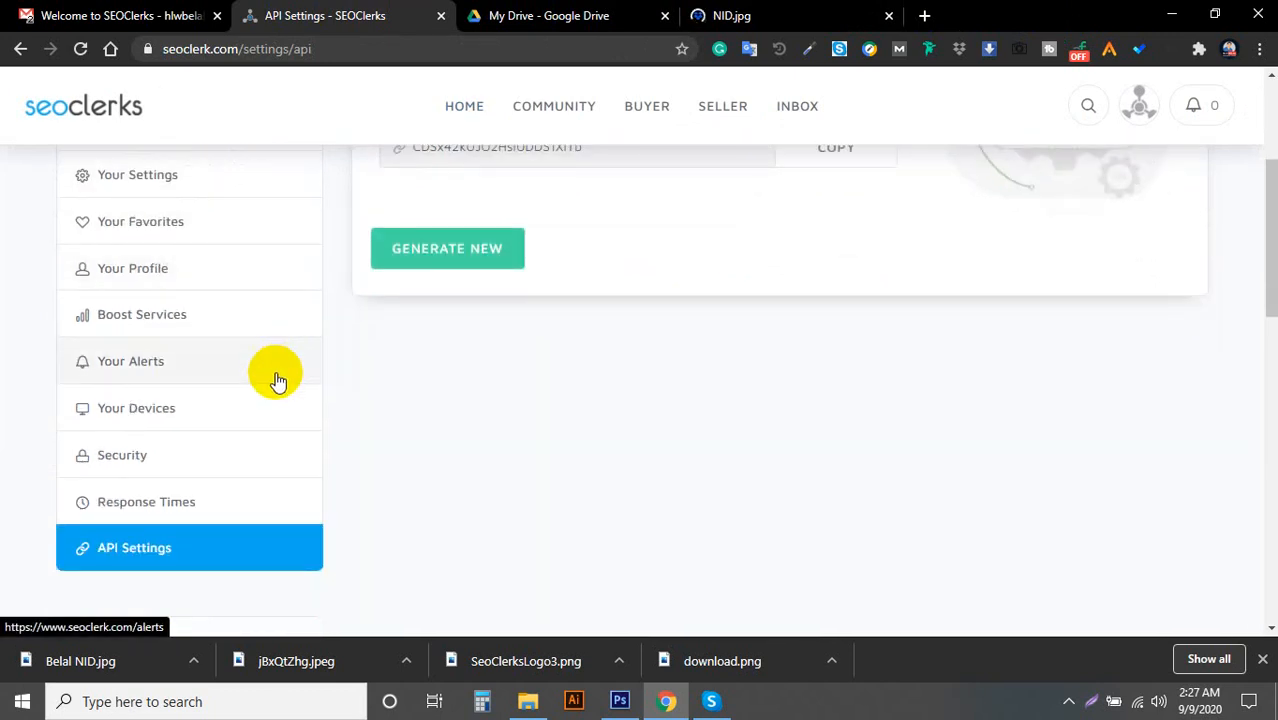
scroll(275, 382, down, 3)
scroll(268, 388, down, 1)
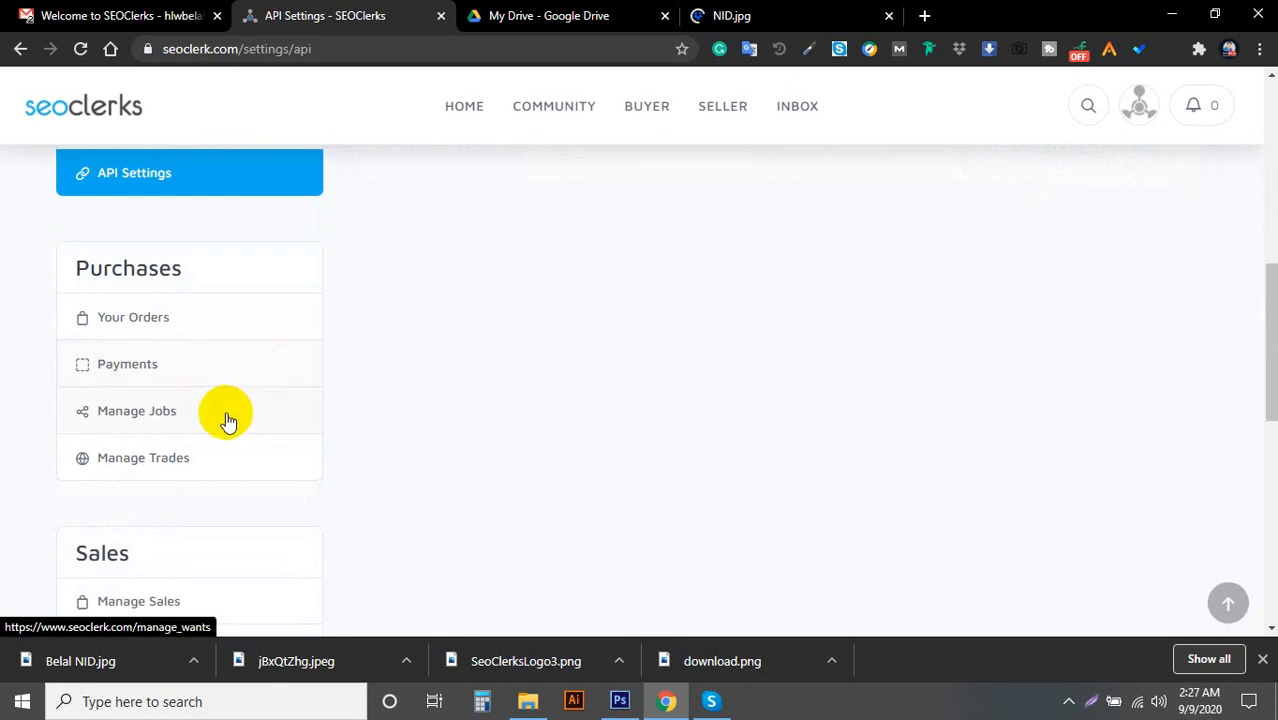
scroll(199, 475, down, 1)
scroll(200, 480, down, 4)
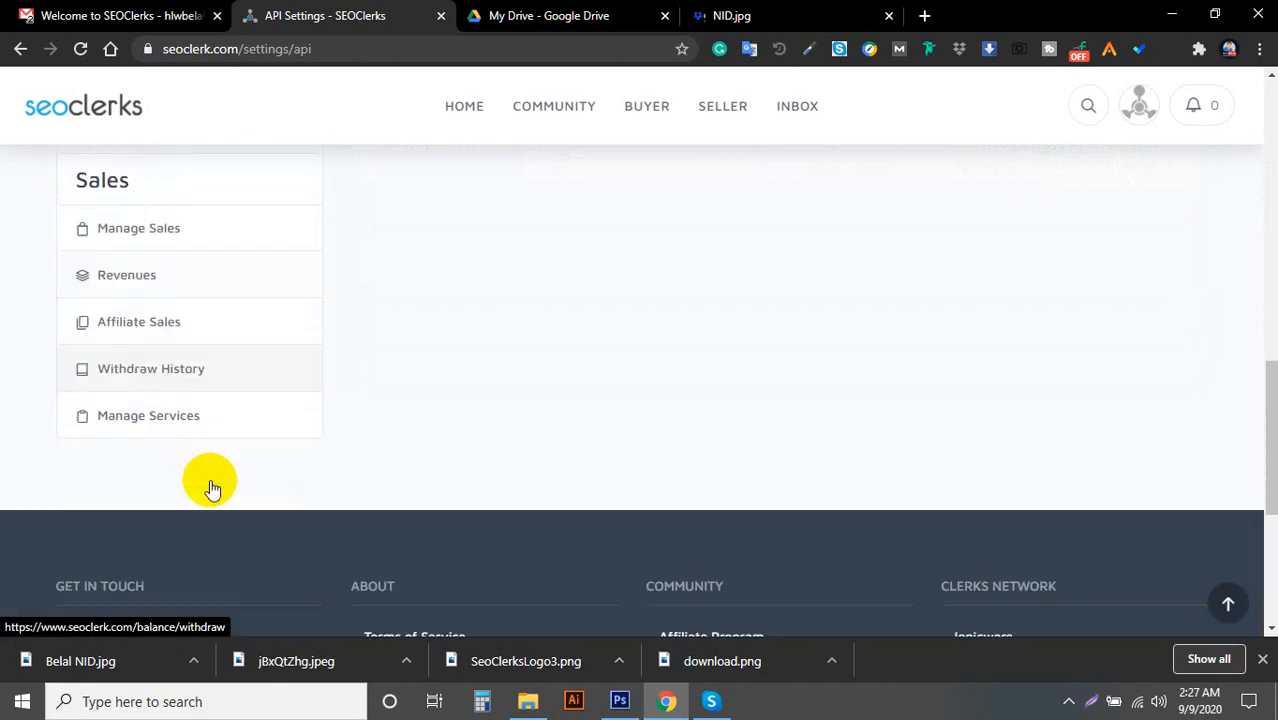
scroll(208, 485, up, 3)
scroll(210, 479, up, 10)
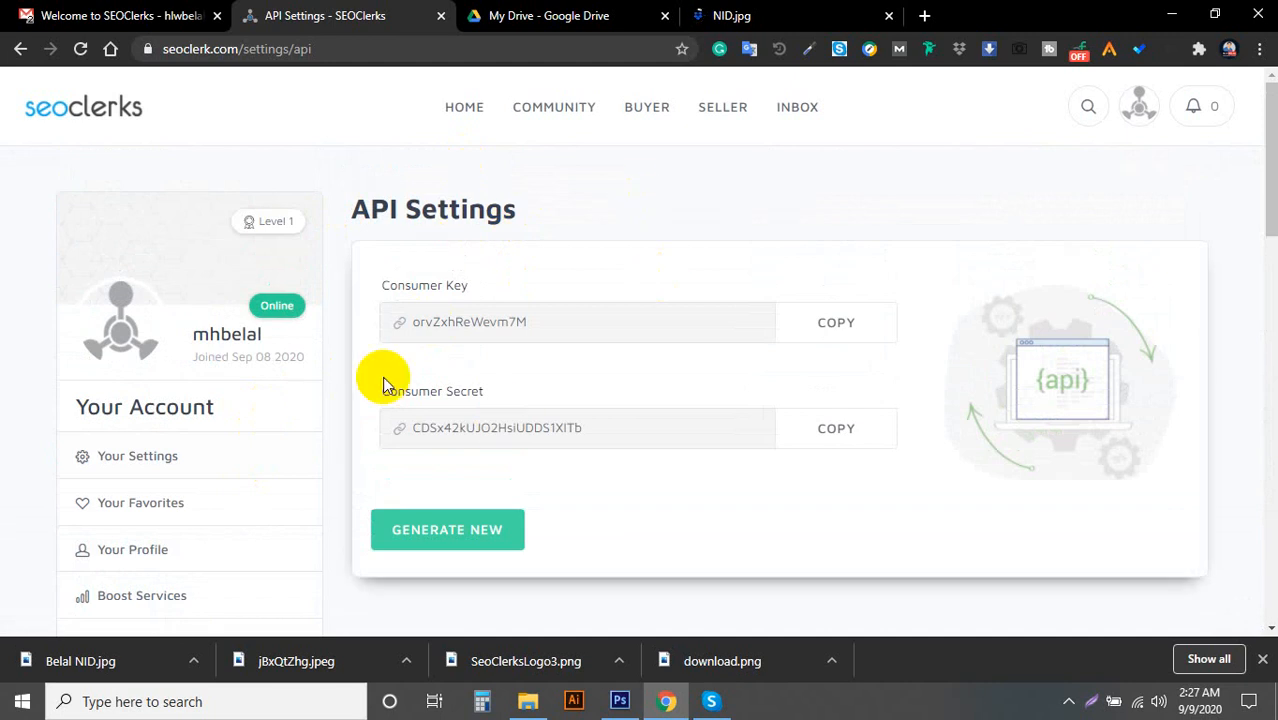
scroll(330, 448, down, 3)
scroll(568, 422, up, 3)
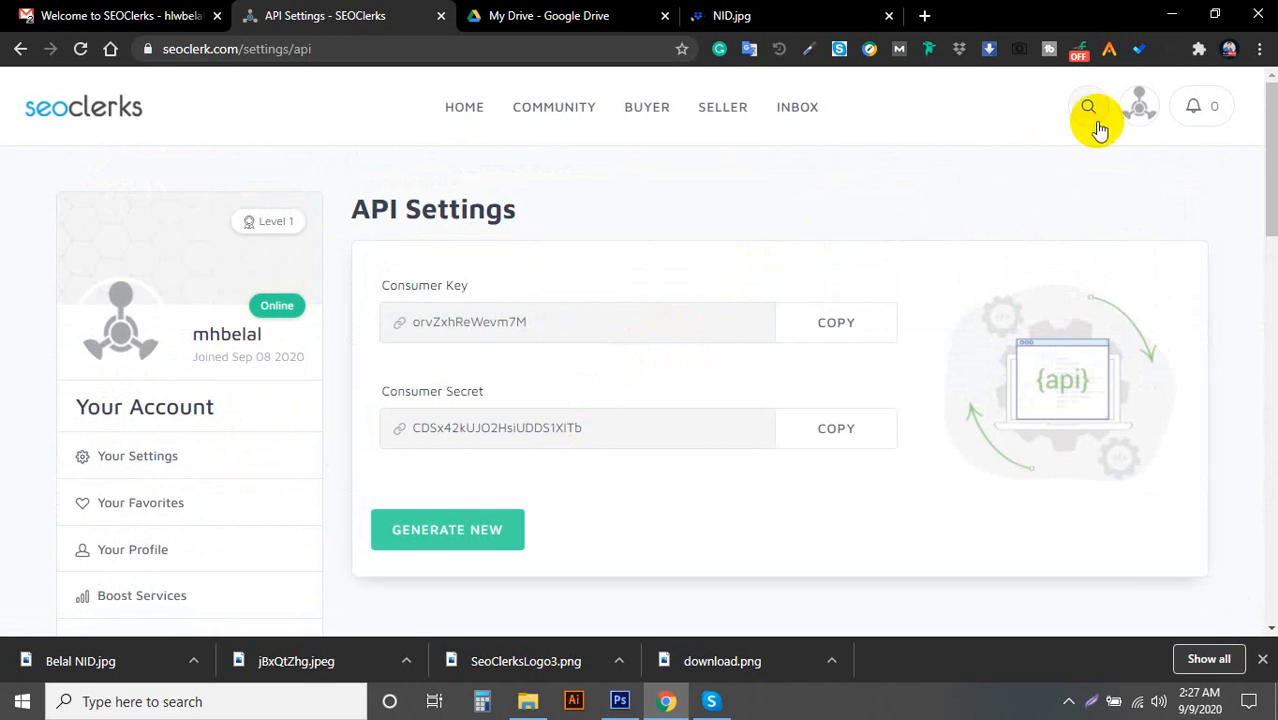
Open the public profile, close the NID.jpg and My Drive tabs, and scroll to the empty Services section.
mouse_move(1143, 117)
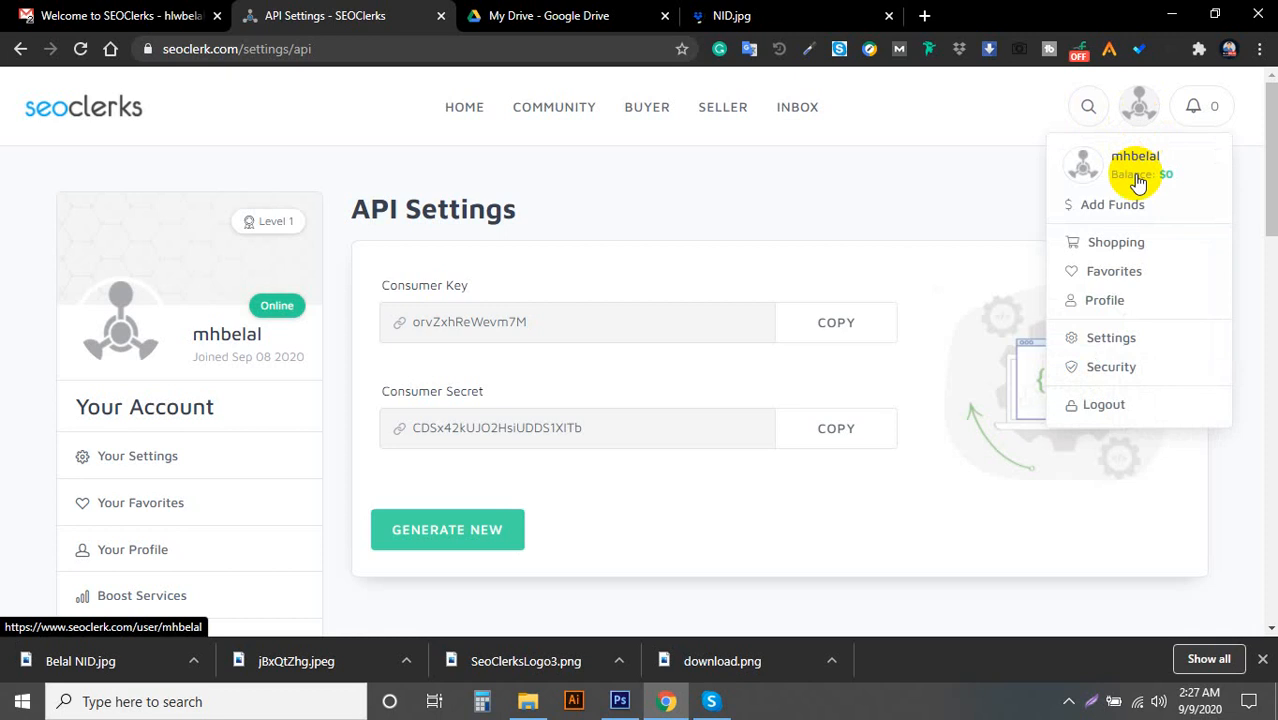
click(1113, 307)
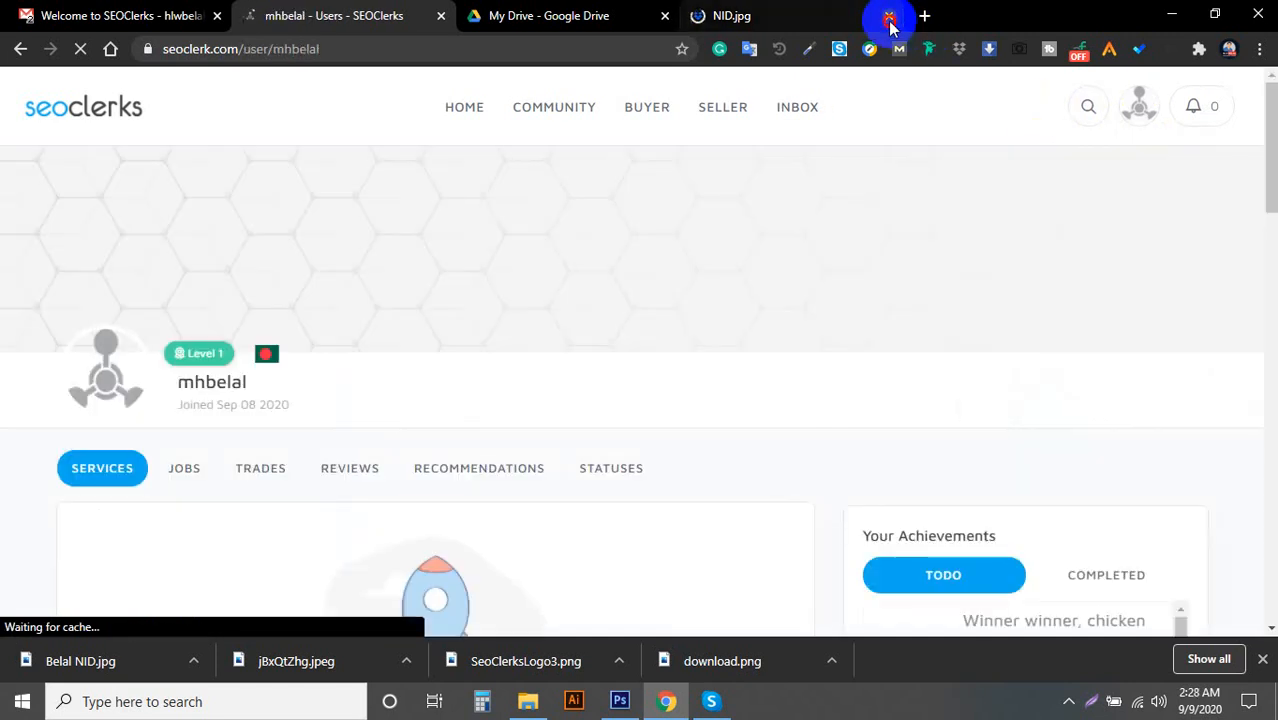
click(890, 19)
click(668, 19)
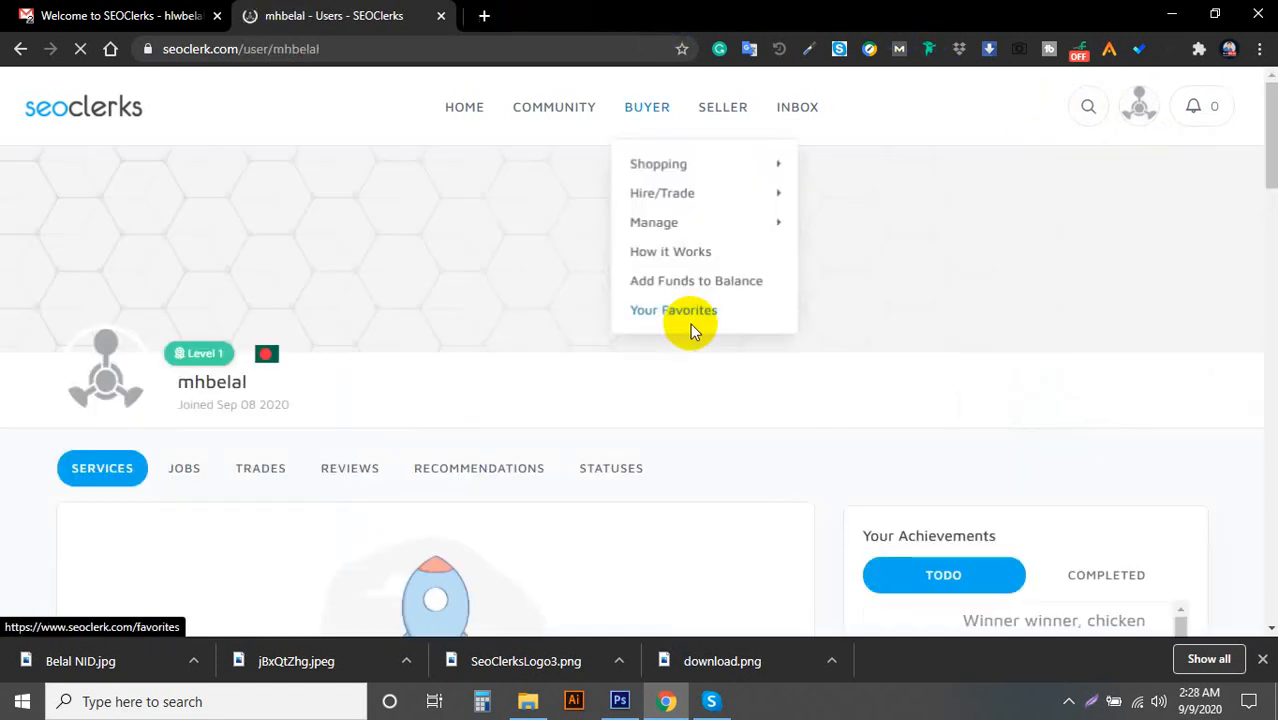
scroll(420, 395, down, 1)
scroll(418, 390, down, 1)
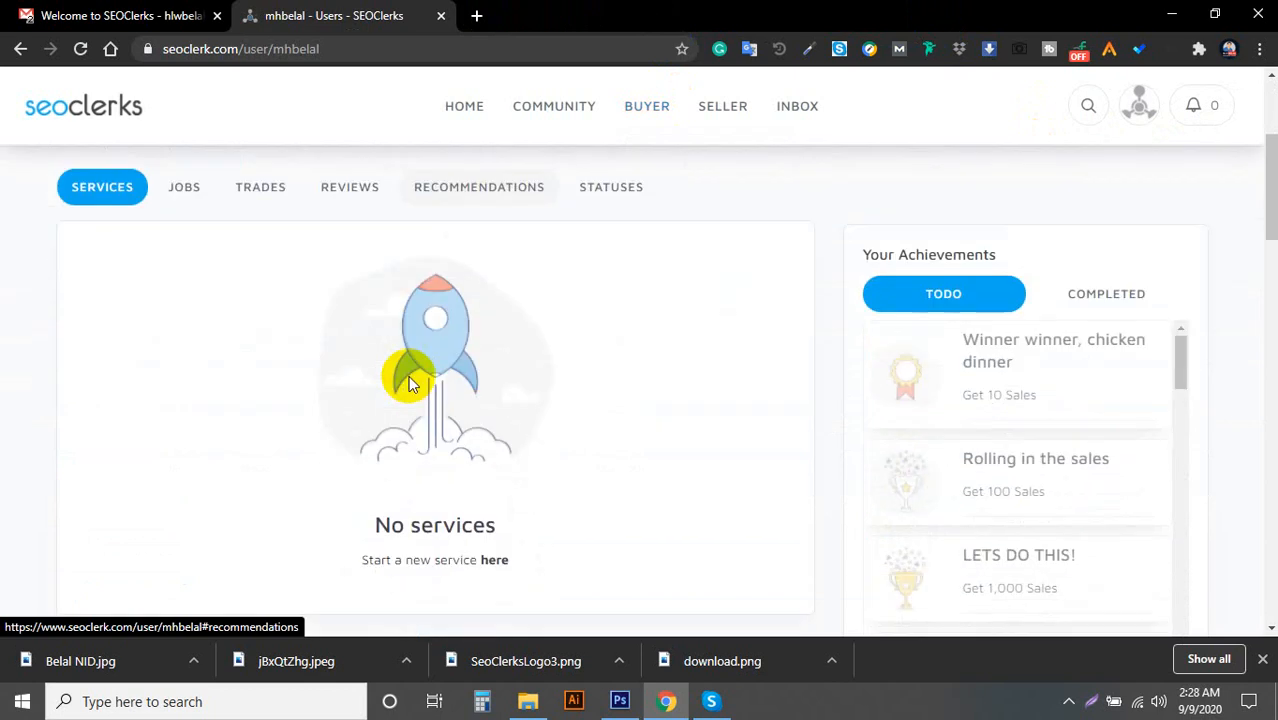
scroll(408, 379, down, 1)
scroll(413, 381, up, 2)
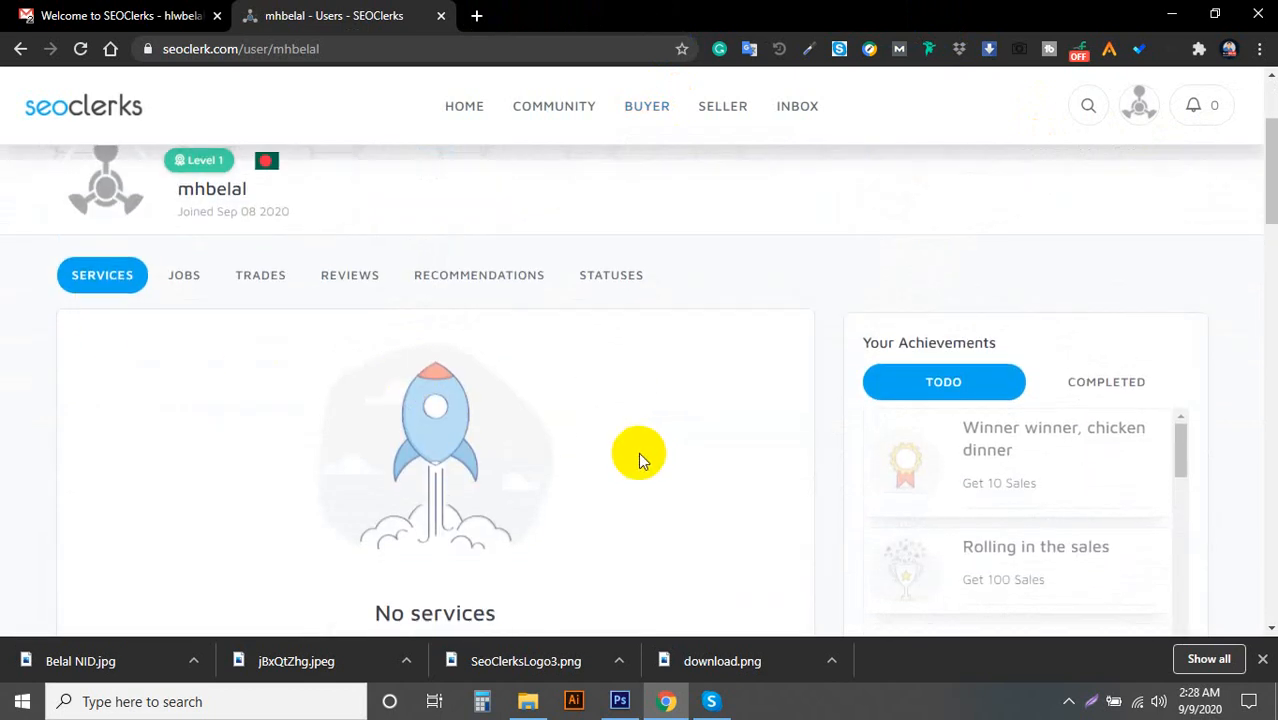
scroll(625, 458, down, 2)
Start a new service titled 'I will do Background Remove 3 images'.
click(494, 467)
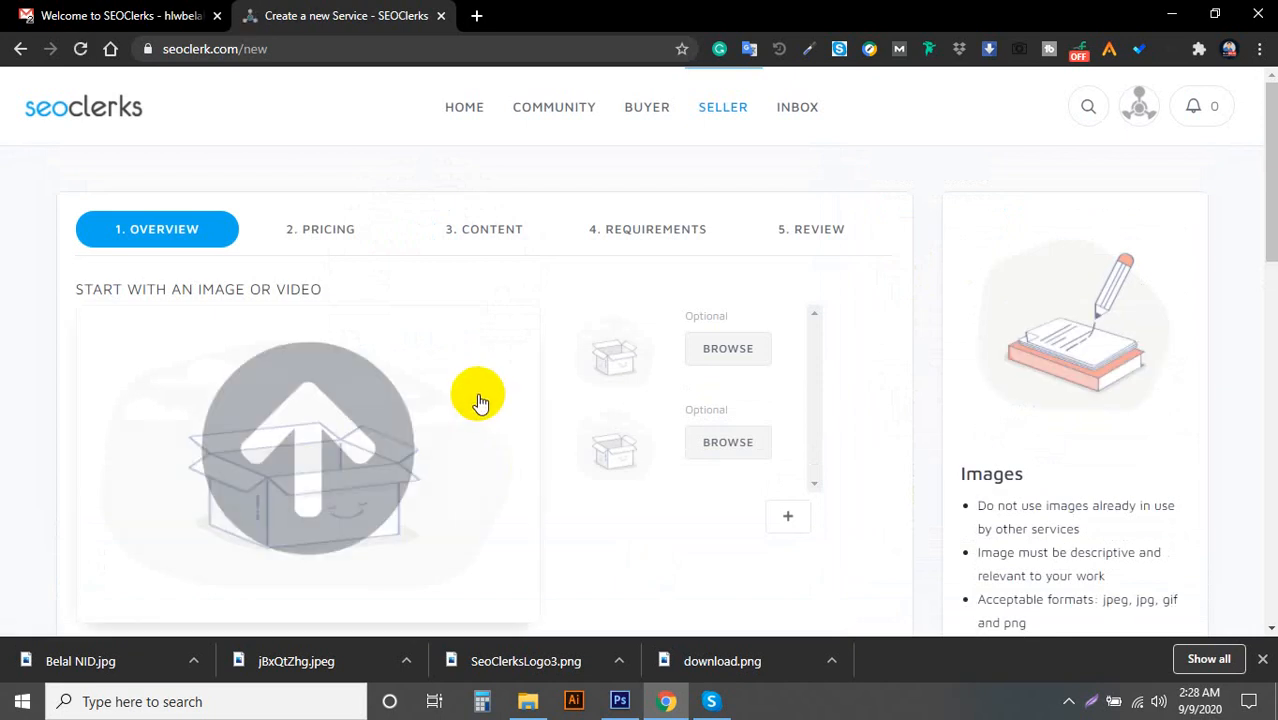
scroll(479, 402, down, 1)
scroll(479, 401, down, 2)
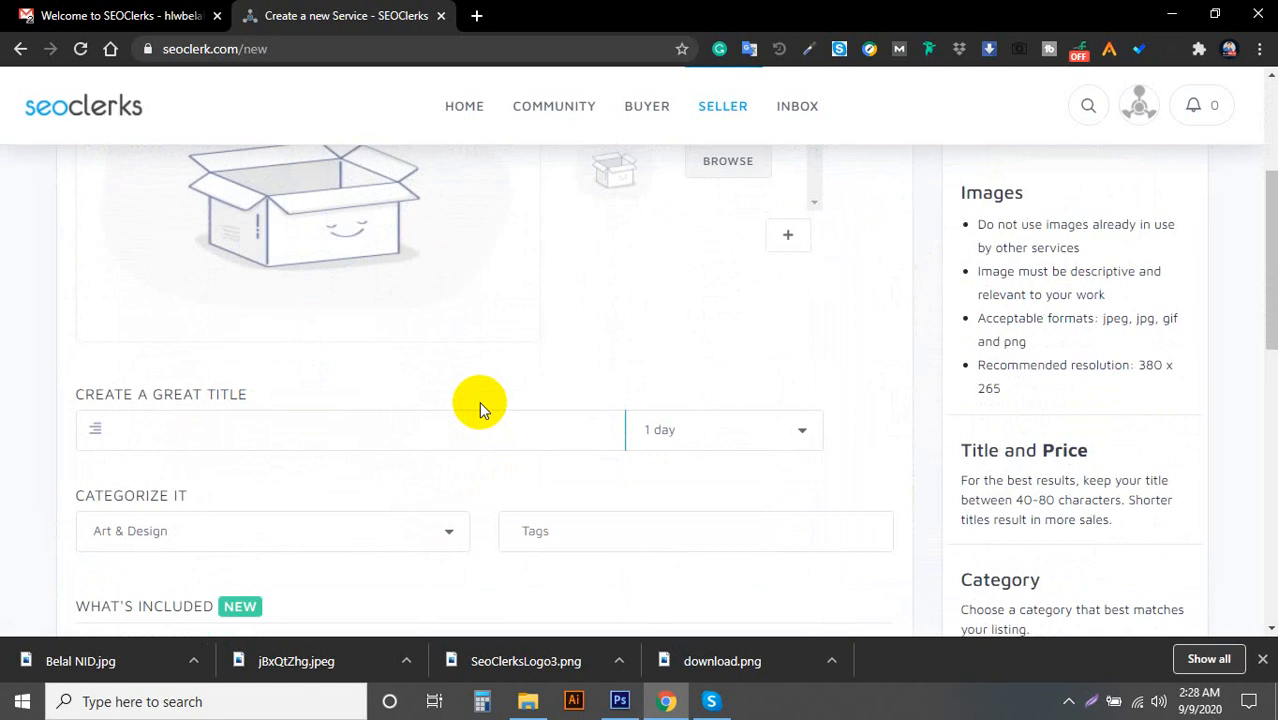
click(274, 428)
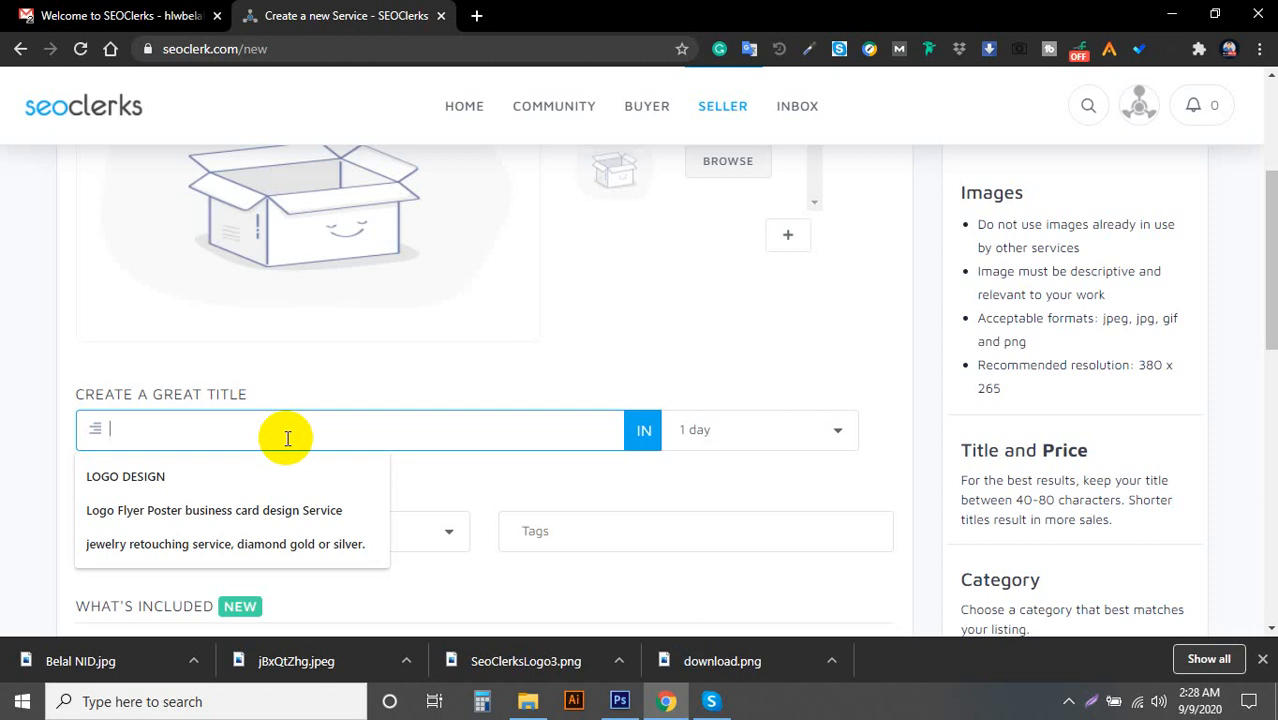
text(Backgro)
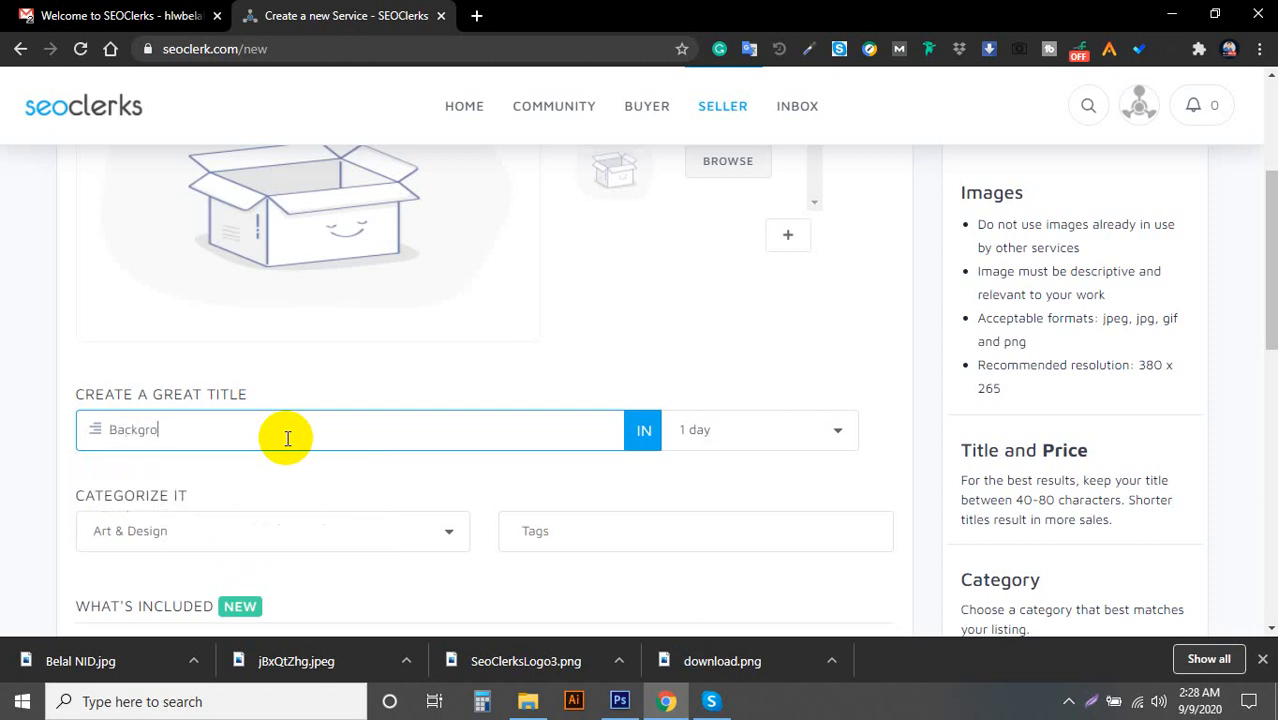
text(und Remove 3)
click(111, 433)
text(I will)
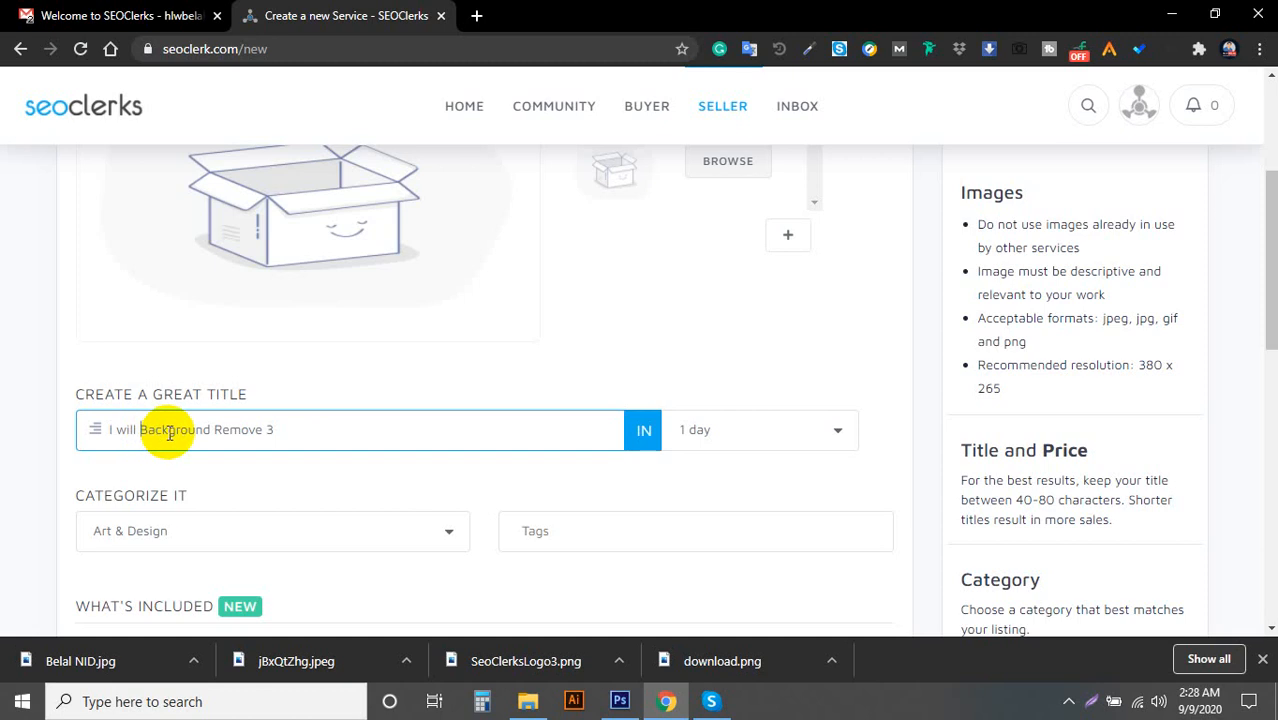
text(do)
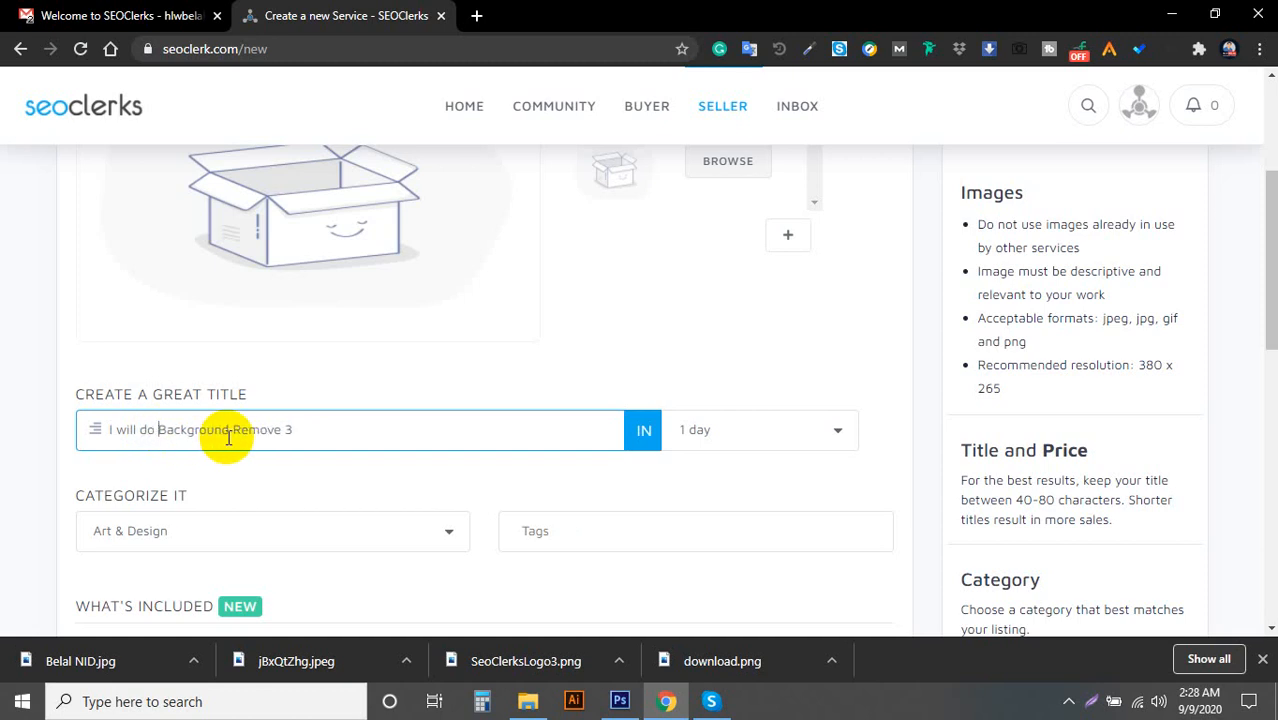
click(288, 428)
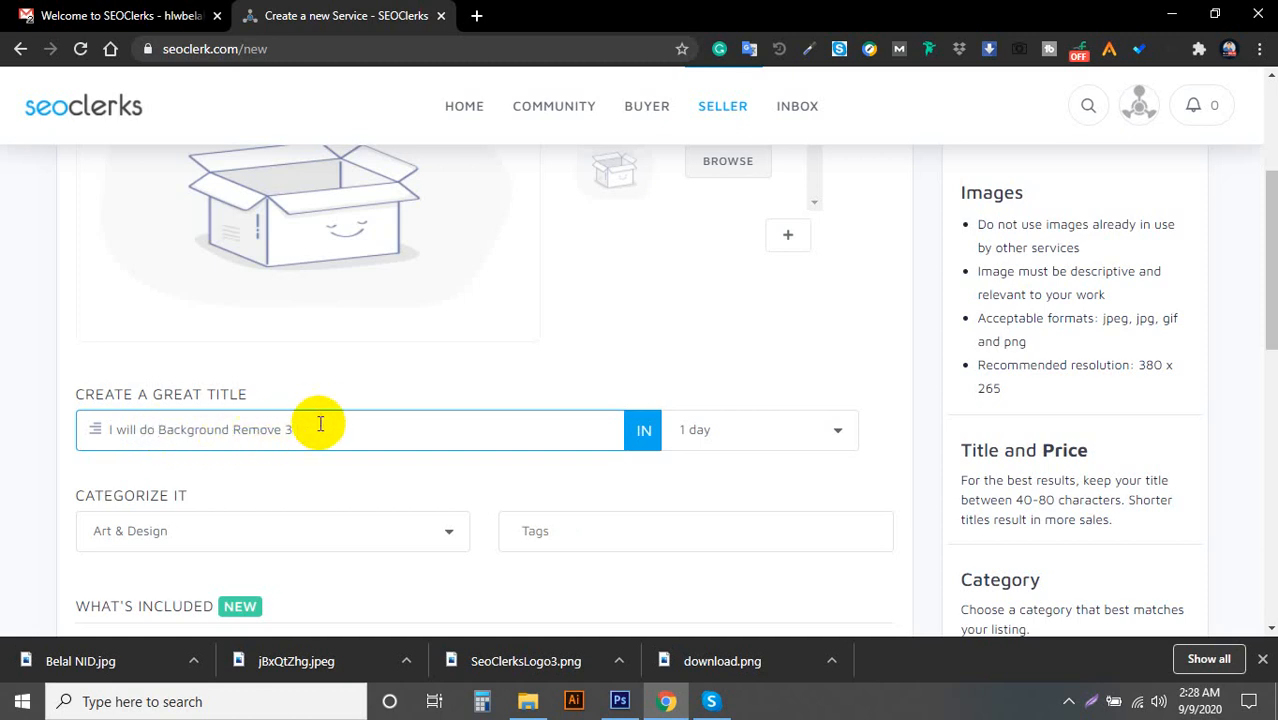
text(images)
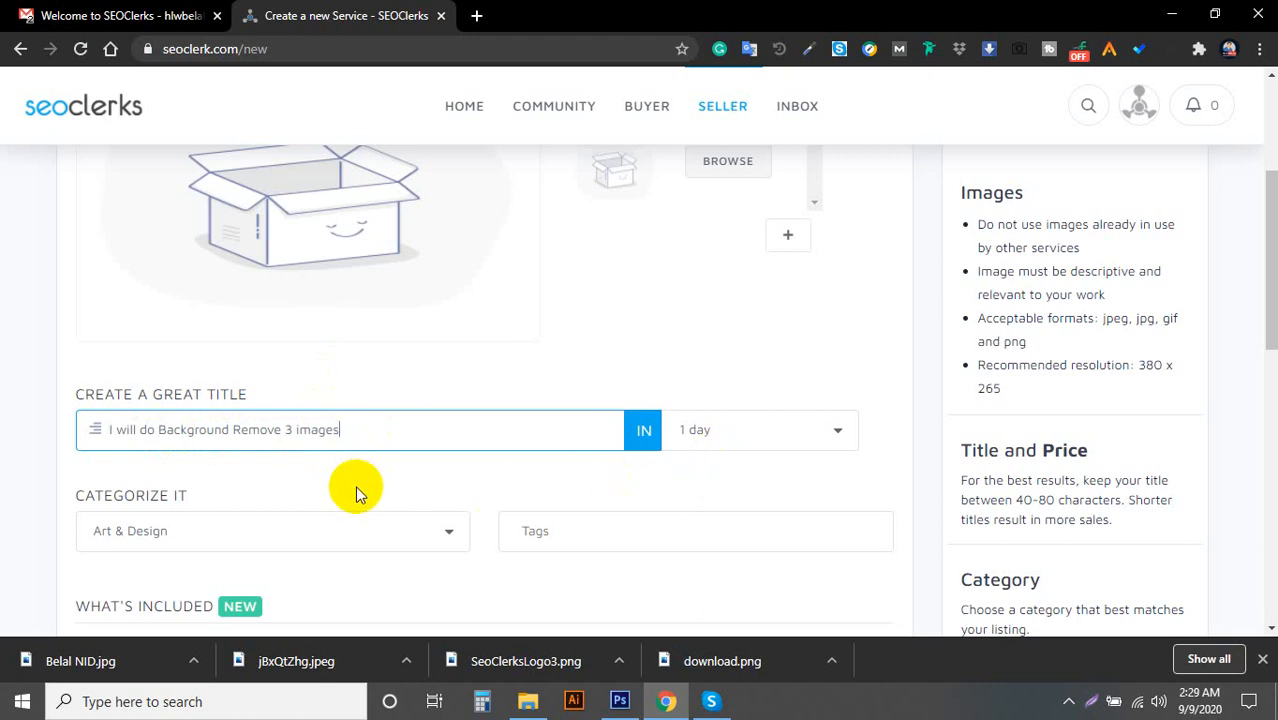
Keep the service's delivery time at 1 day.
click(642, 432)
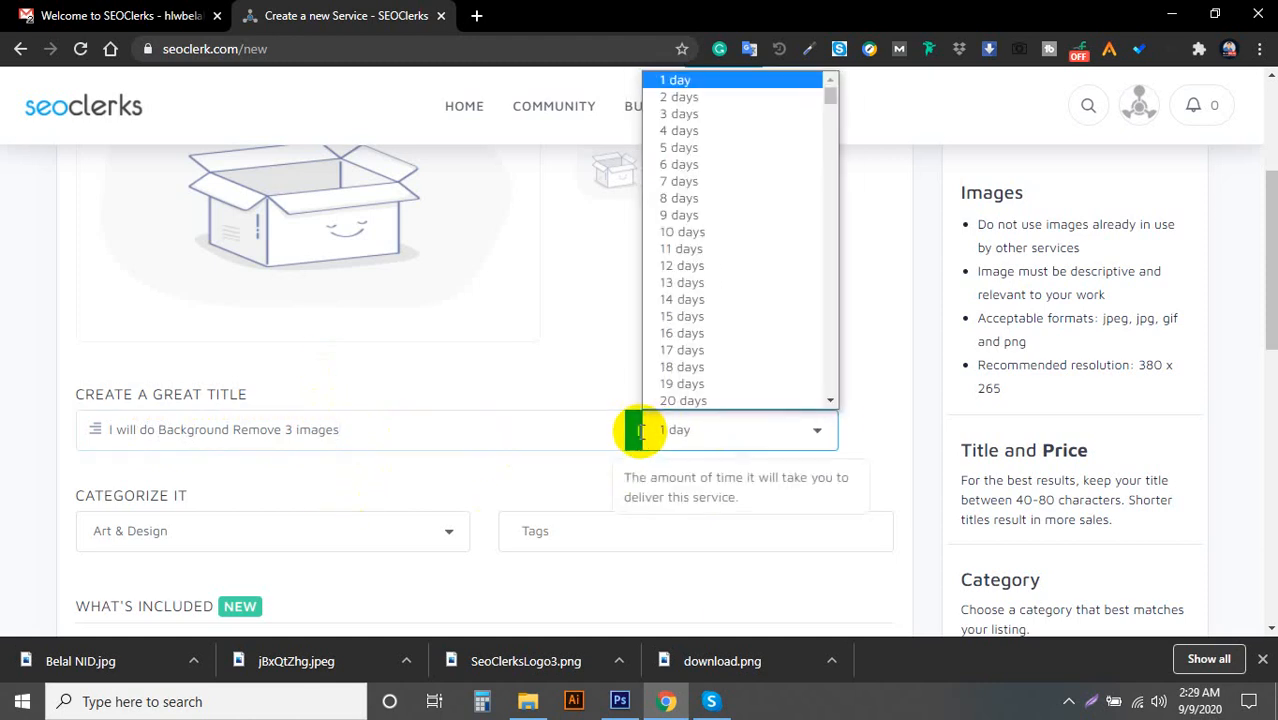
click(697, 436)
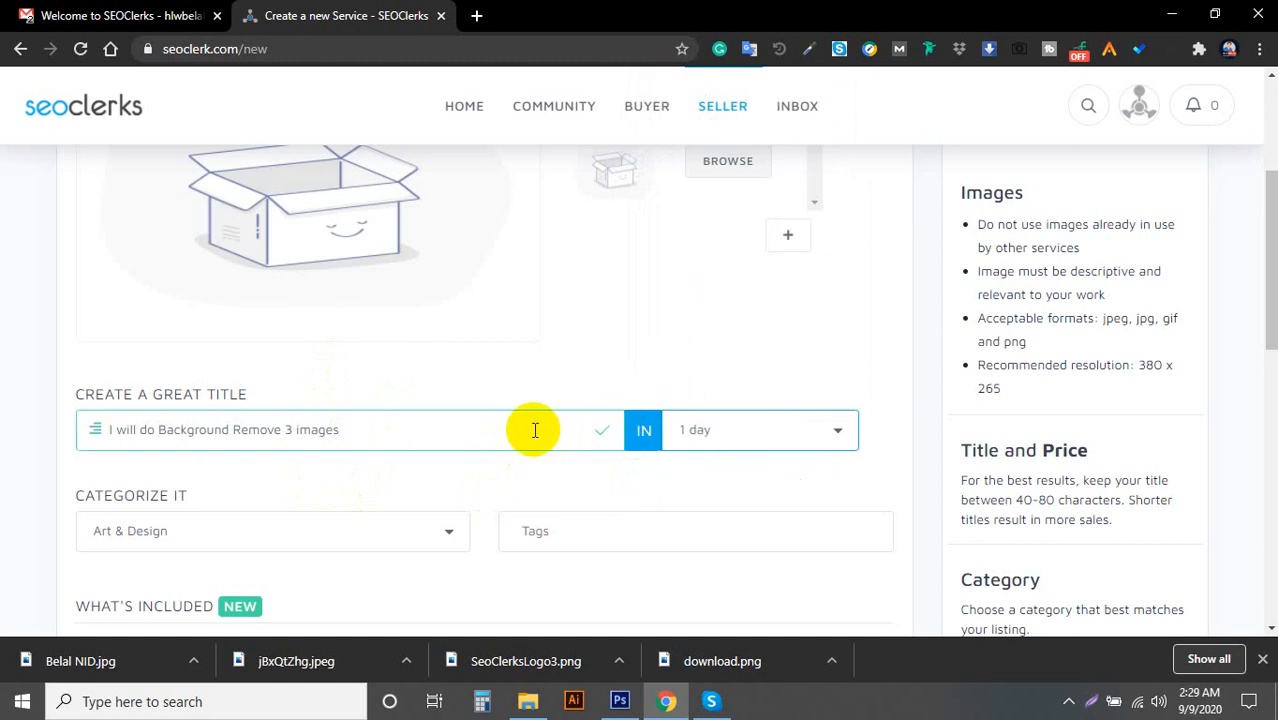
click(485, 439)
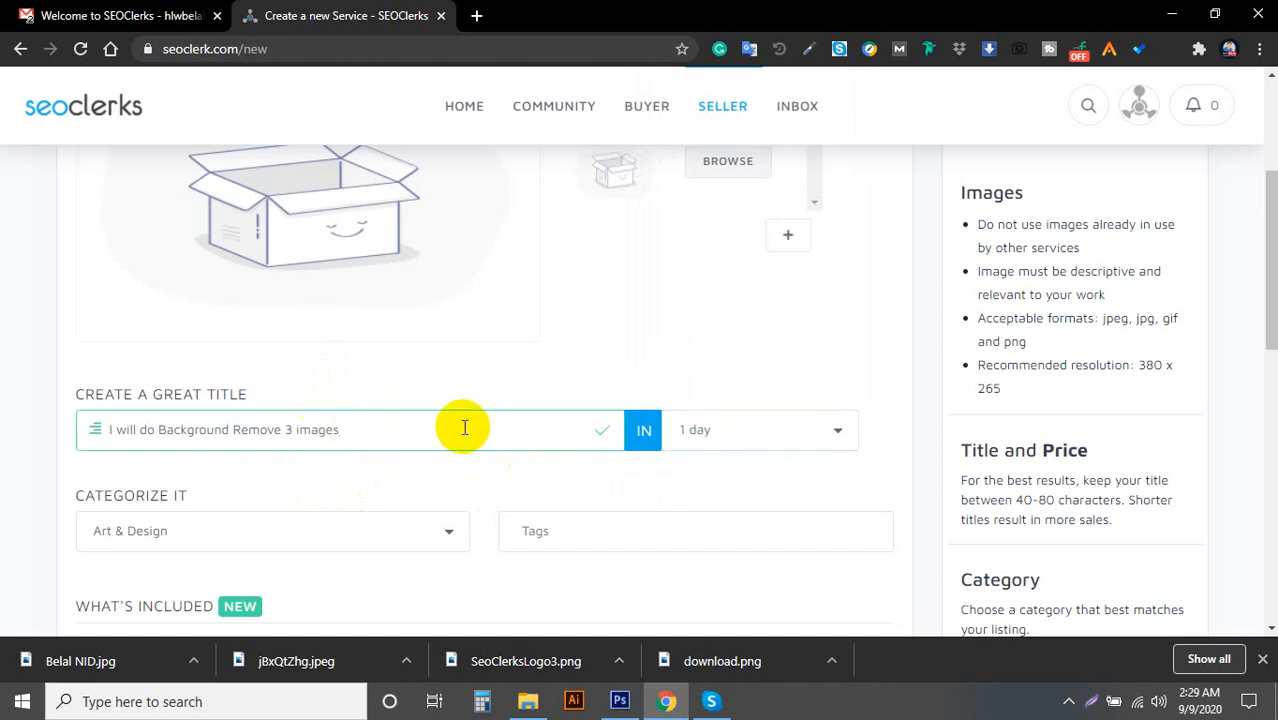
scroll(464, 428, down, 1)
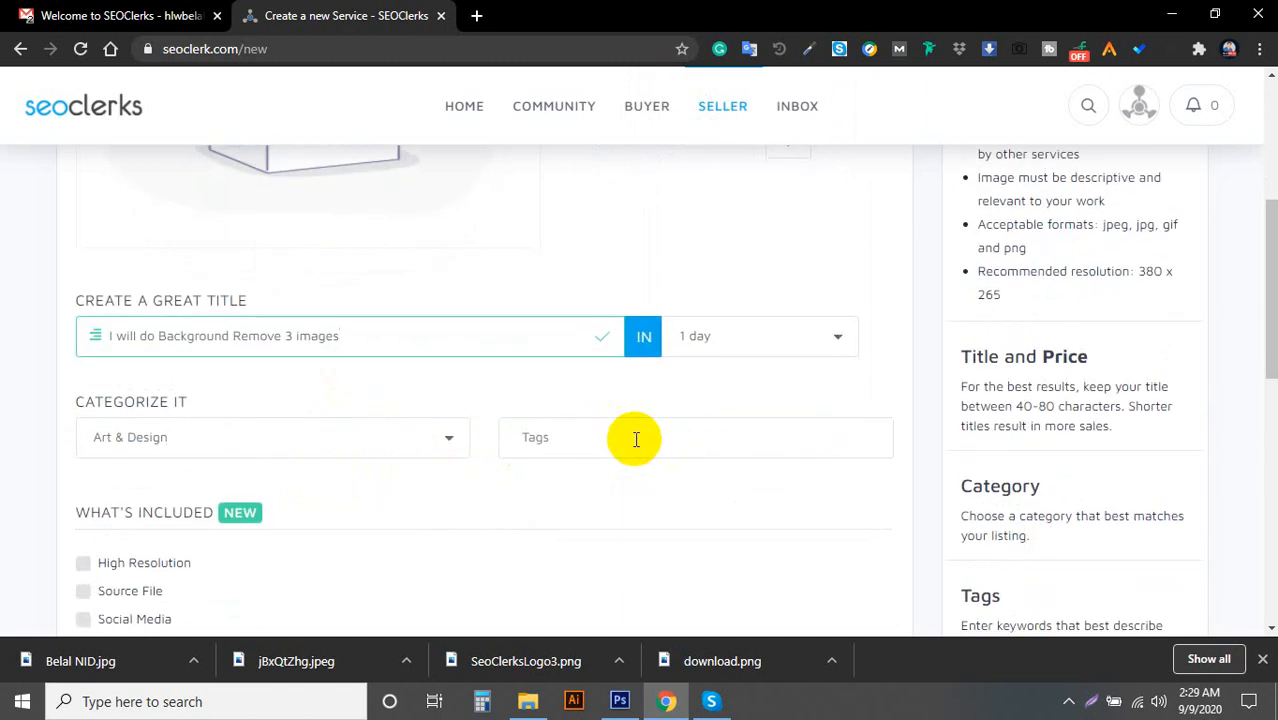
Browse the Categorize It list and change the category from Art & Design to Graphics & Logos.
scroll(634, 438, down, 1)
scroll(219, 440, down, 1)
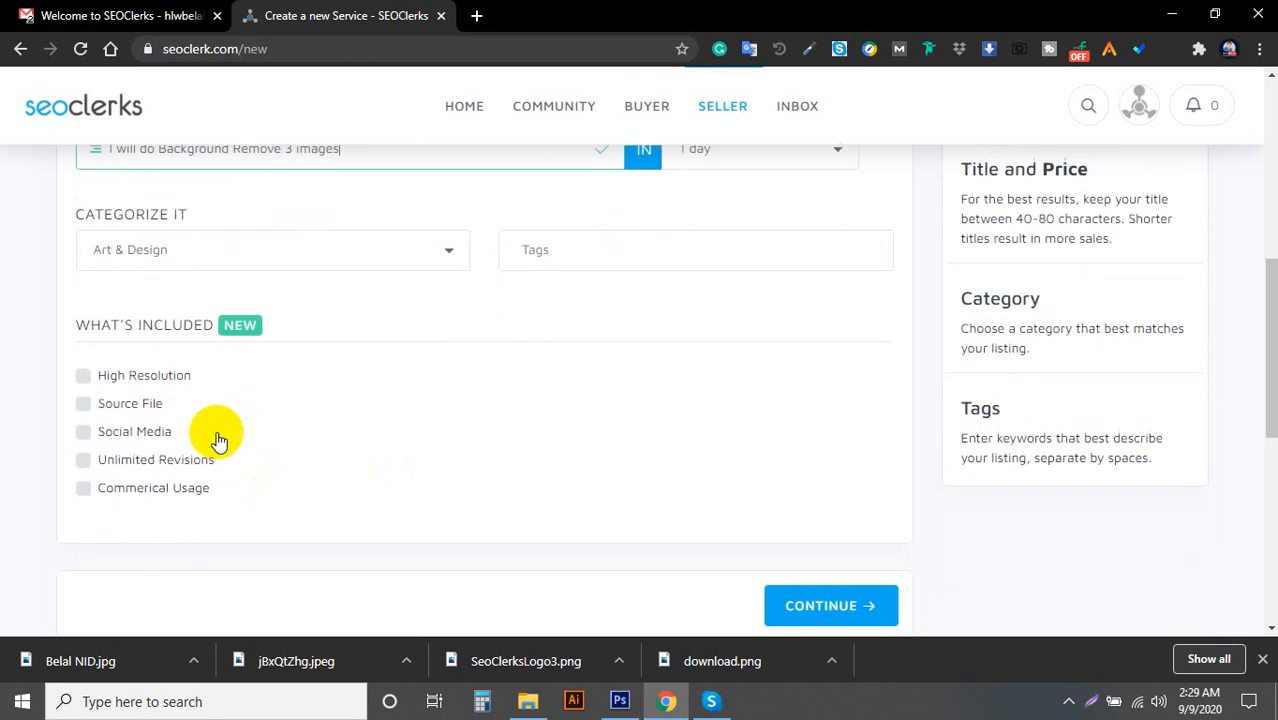
scroll(219, 440, up, 1)
click(207, 332)
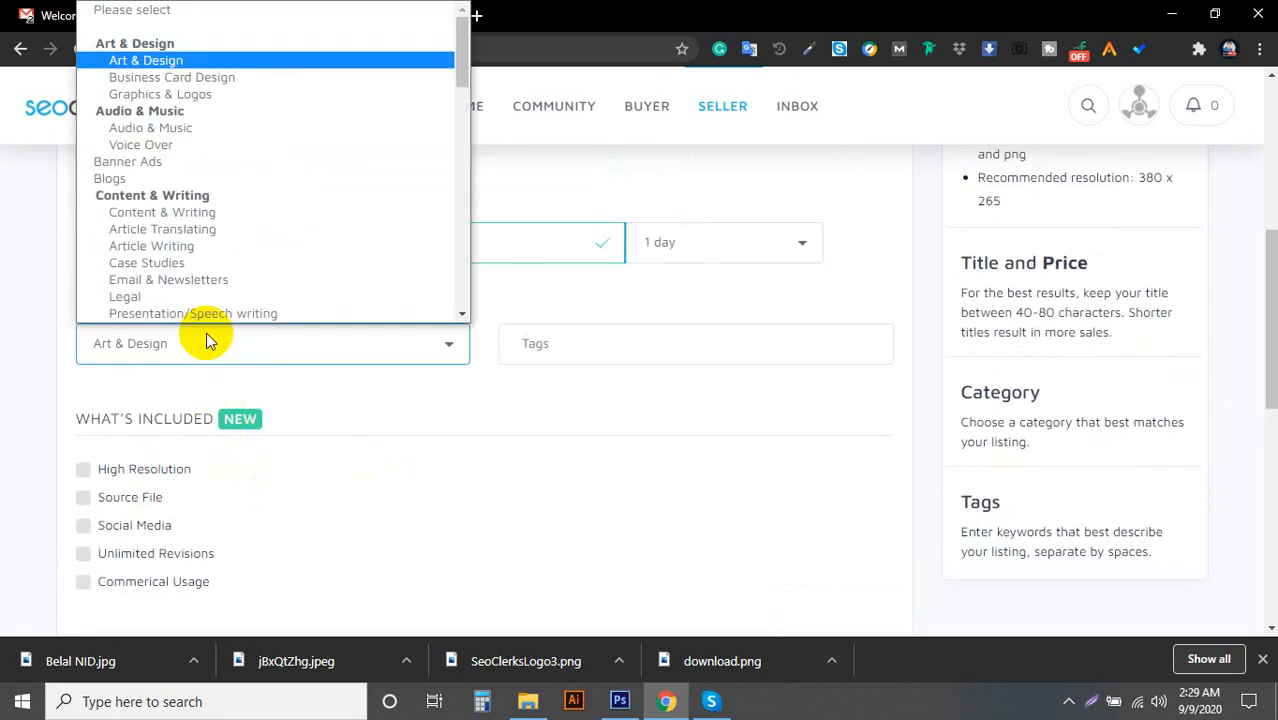
scroll(242, 242, down, 5)
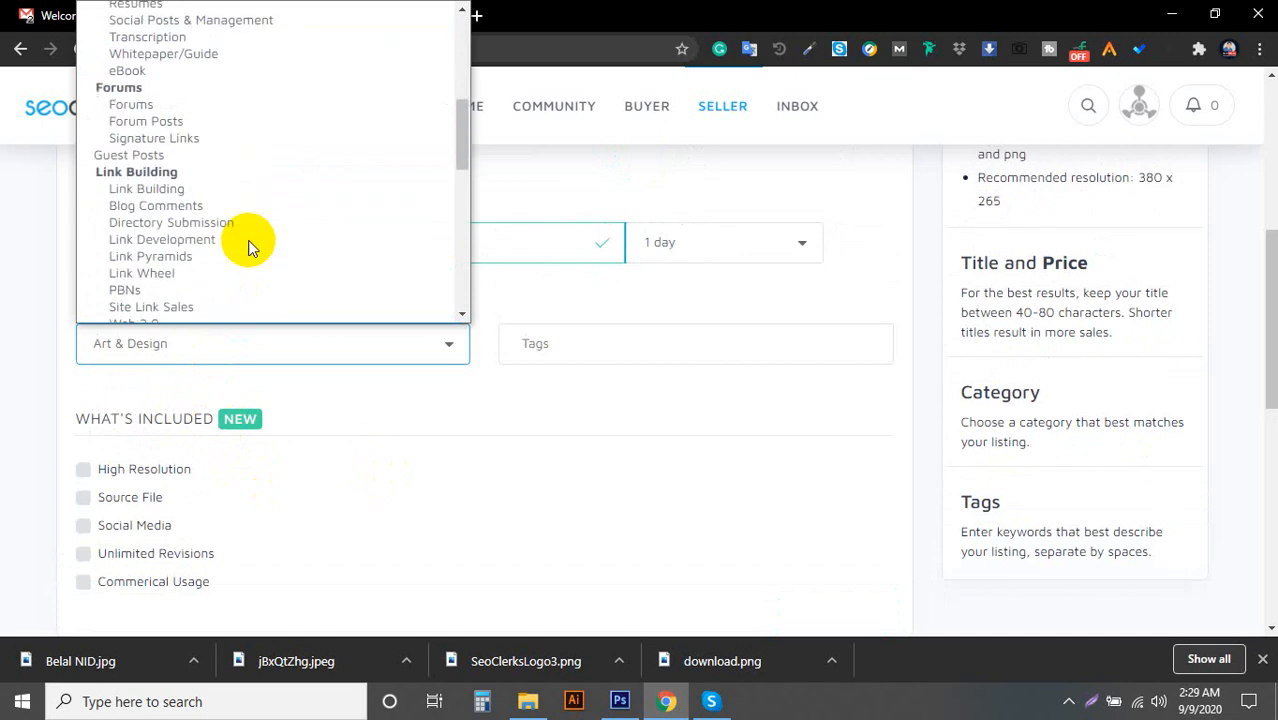
scroll(250, 245, down, 3)
scroll(250, 247, down, 3)
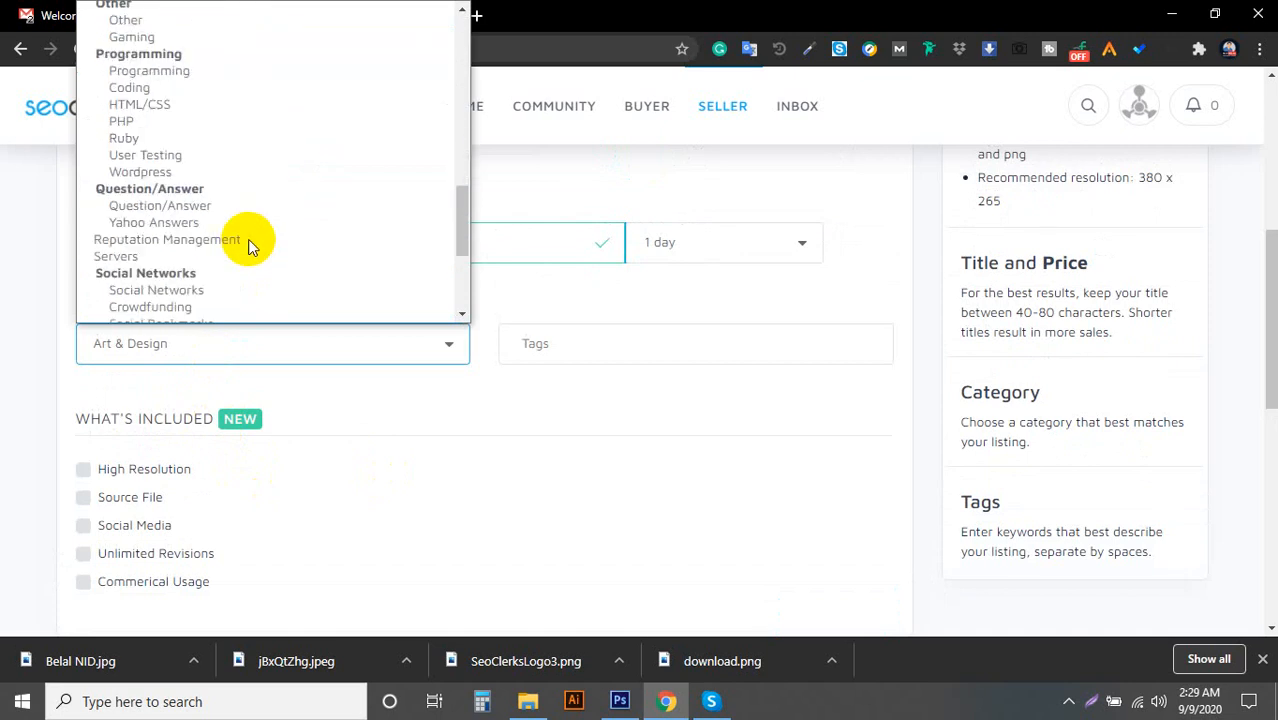
scroll(250, 247, down, 4)
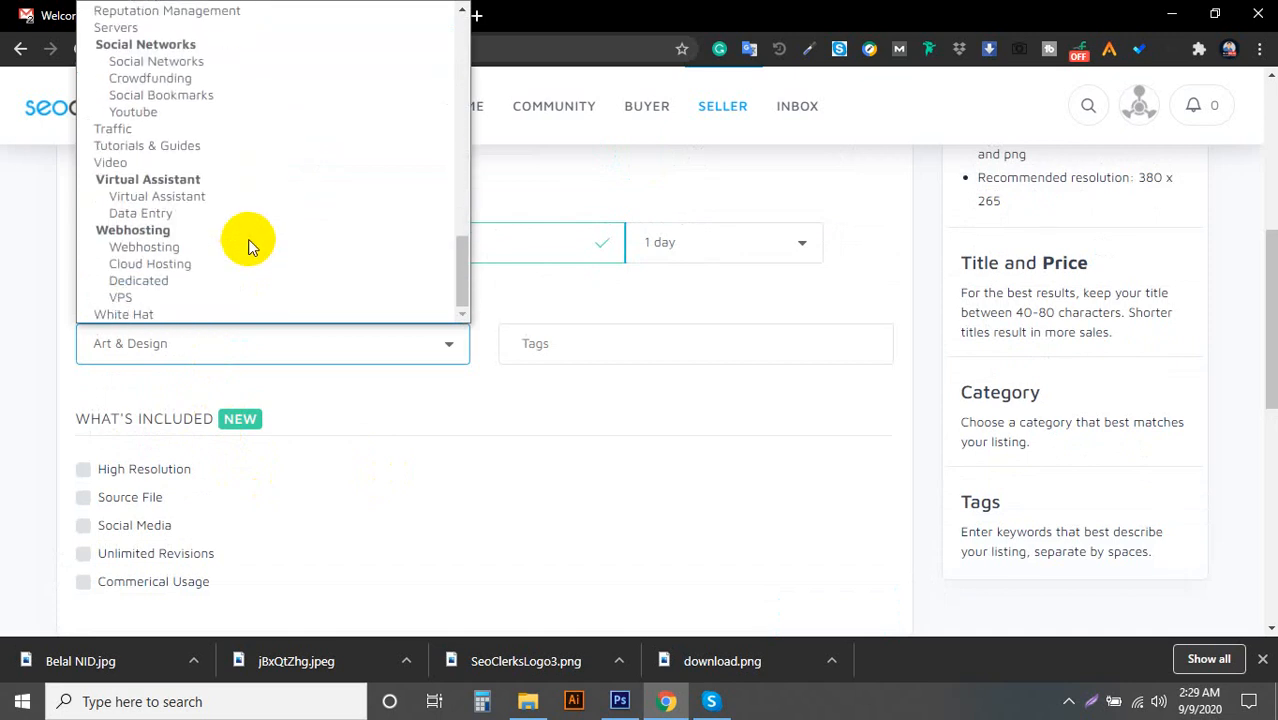
scroll(248, 240, up, 8)
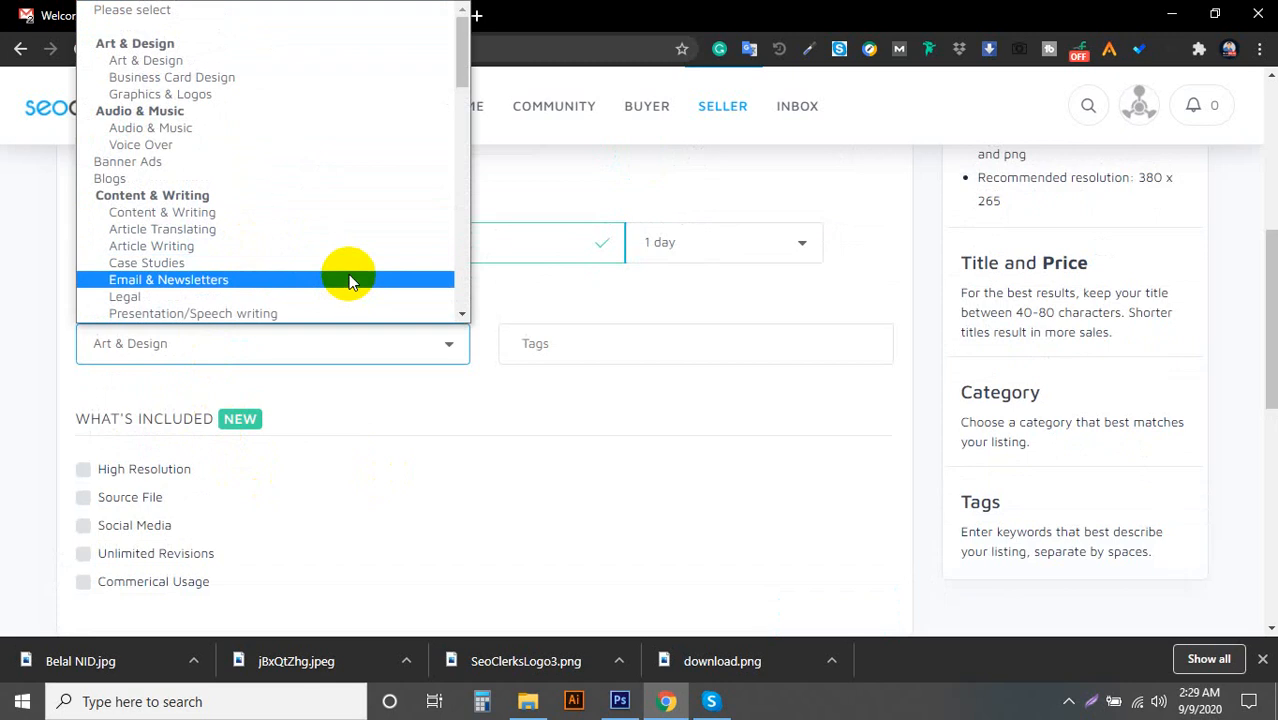
scroll(528, 334, up, 2)
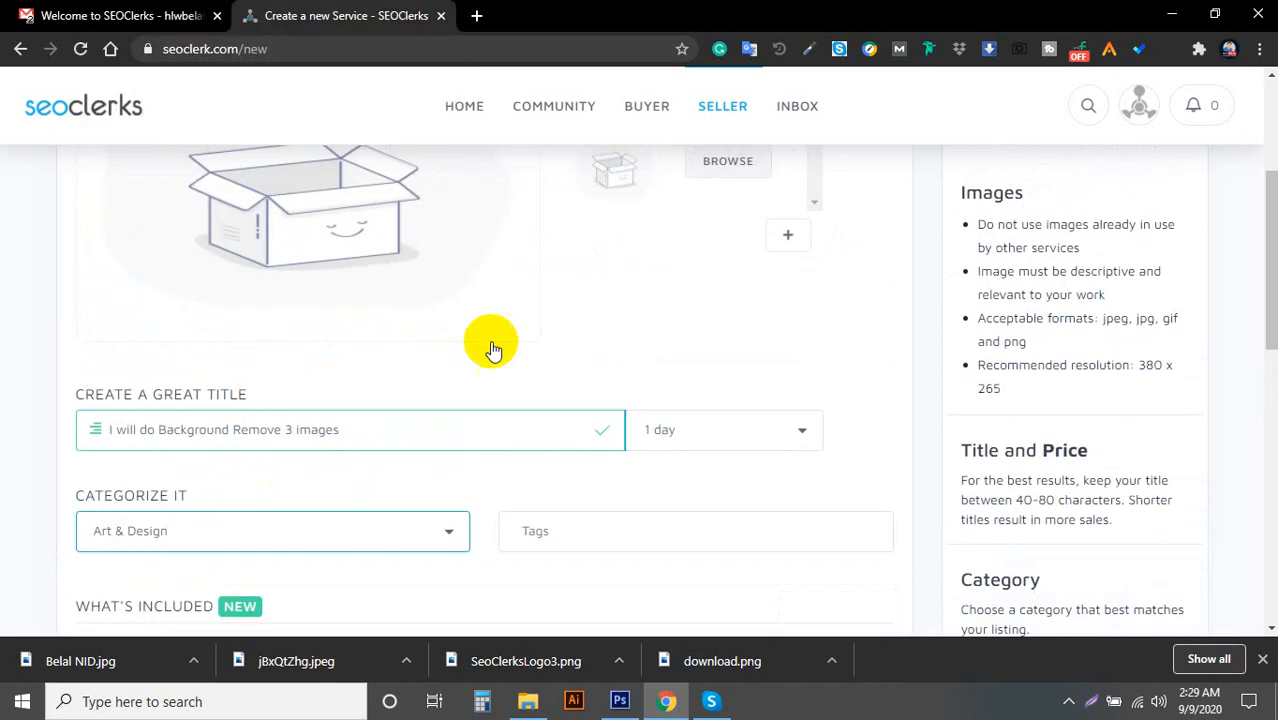
click(190, 520)
scroll(228, 371, down, 1)
scroll(237, 305, up, 1)
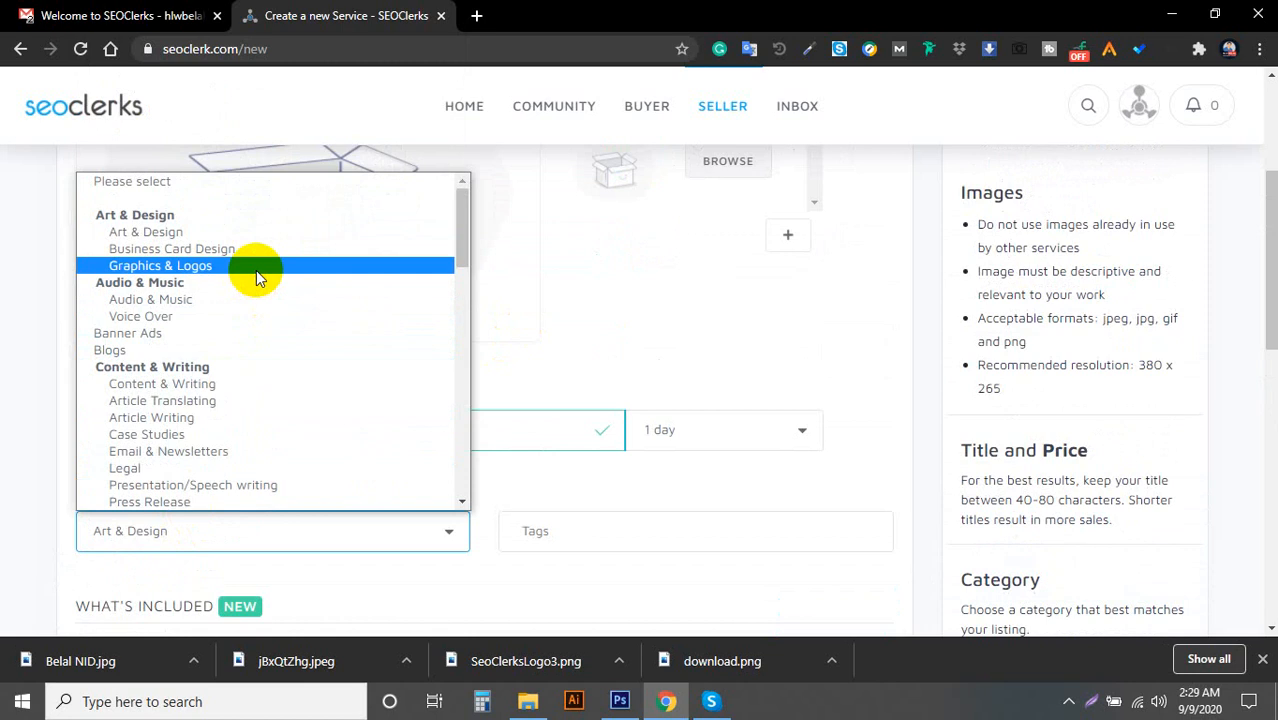
click(256, 266)
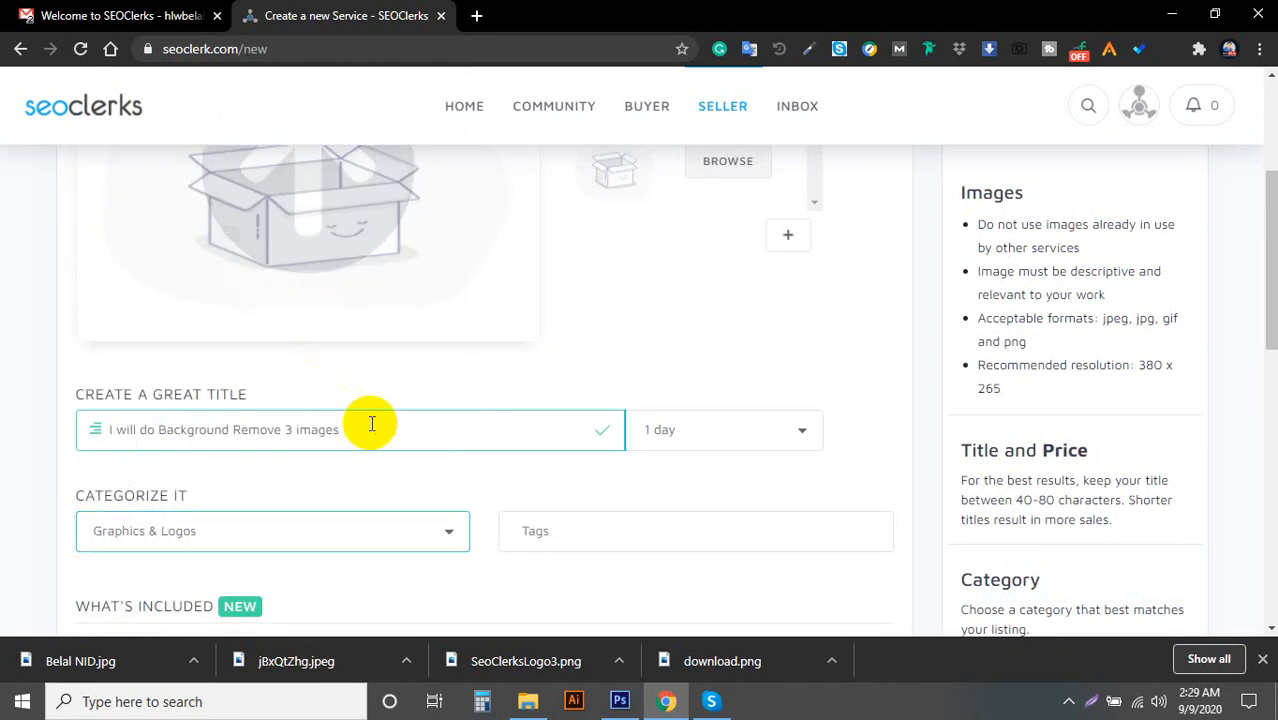
Add the tags backgroundremove, cutout and clippingpath, replacing a misspelled first tag.
scroll(372, 425, down, 1)
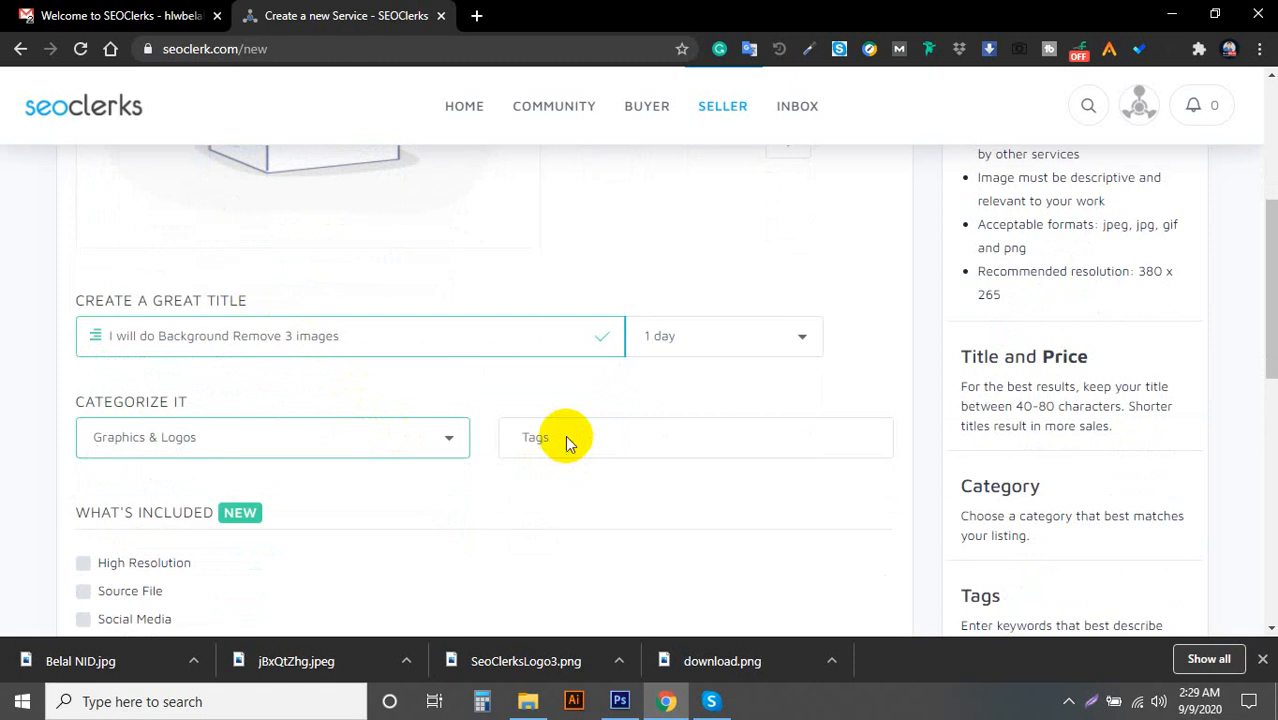
text(bacground)
key(Return)
text(re)
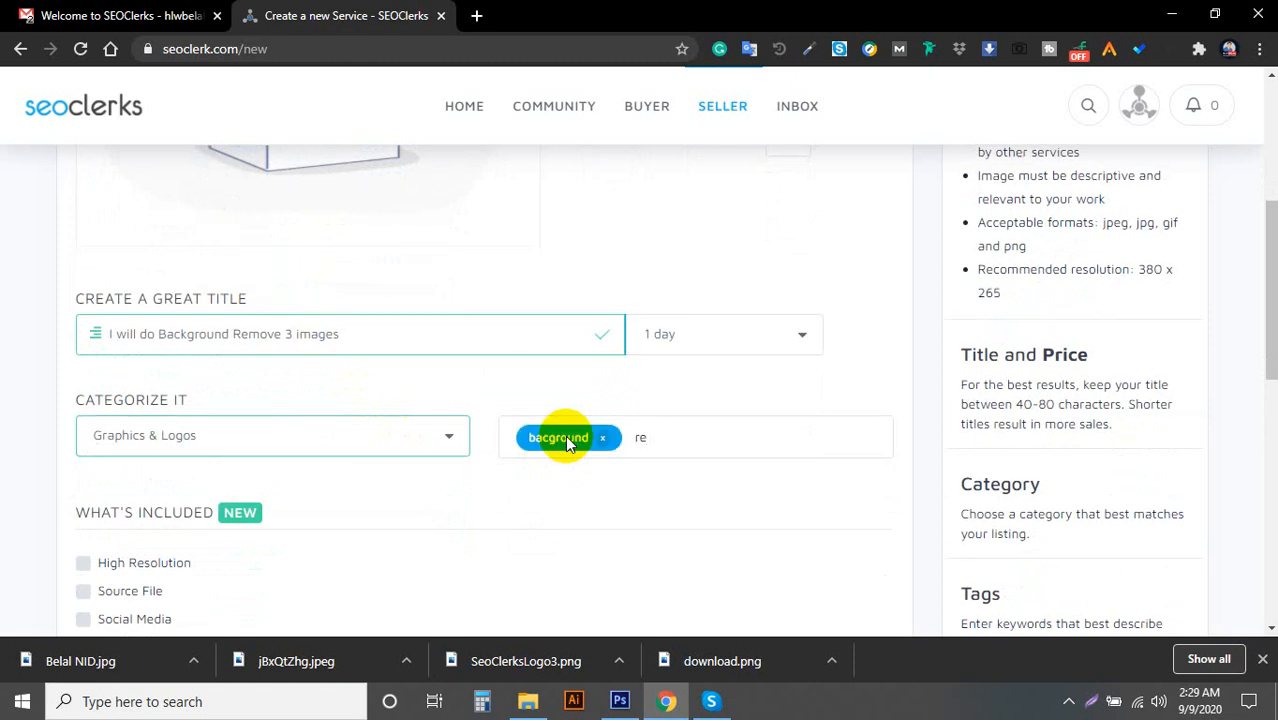
key(BackSpace)
key(BackSpace)
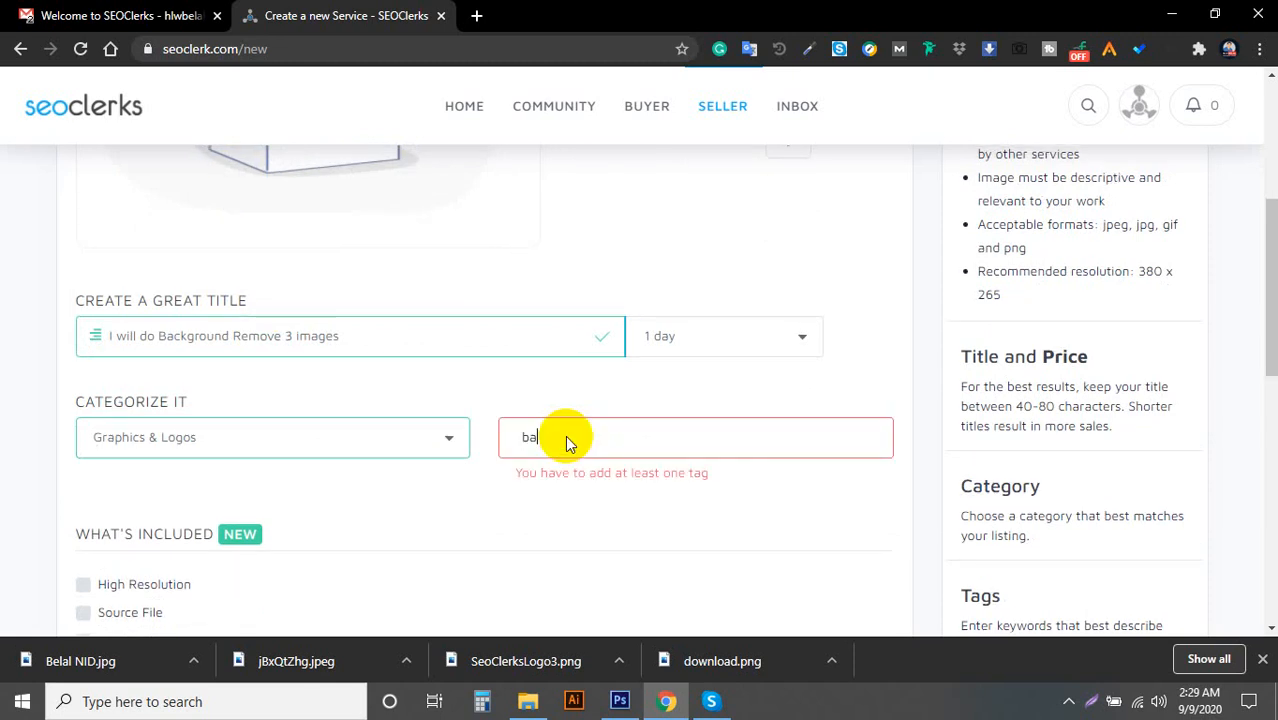
text(backgroundremove)
key(Return)
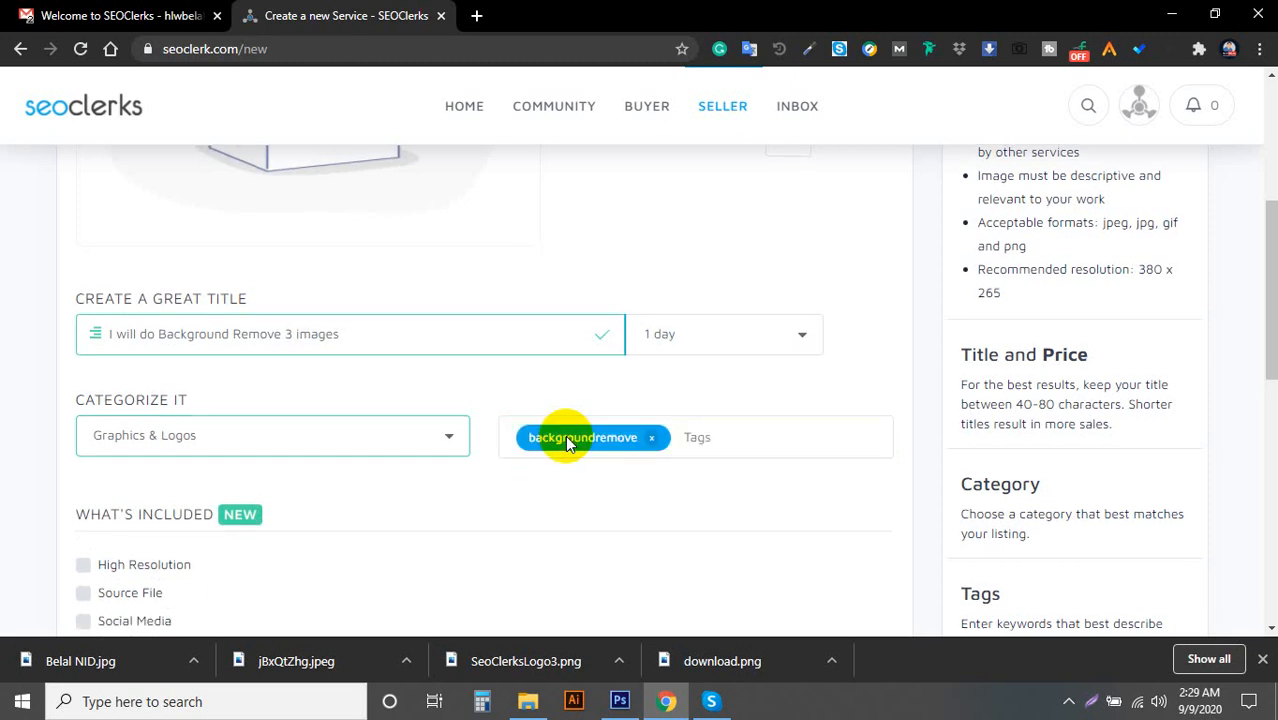
text(t)
key(BackSpace)
text(cutout)
key(Return)
text(cli)
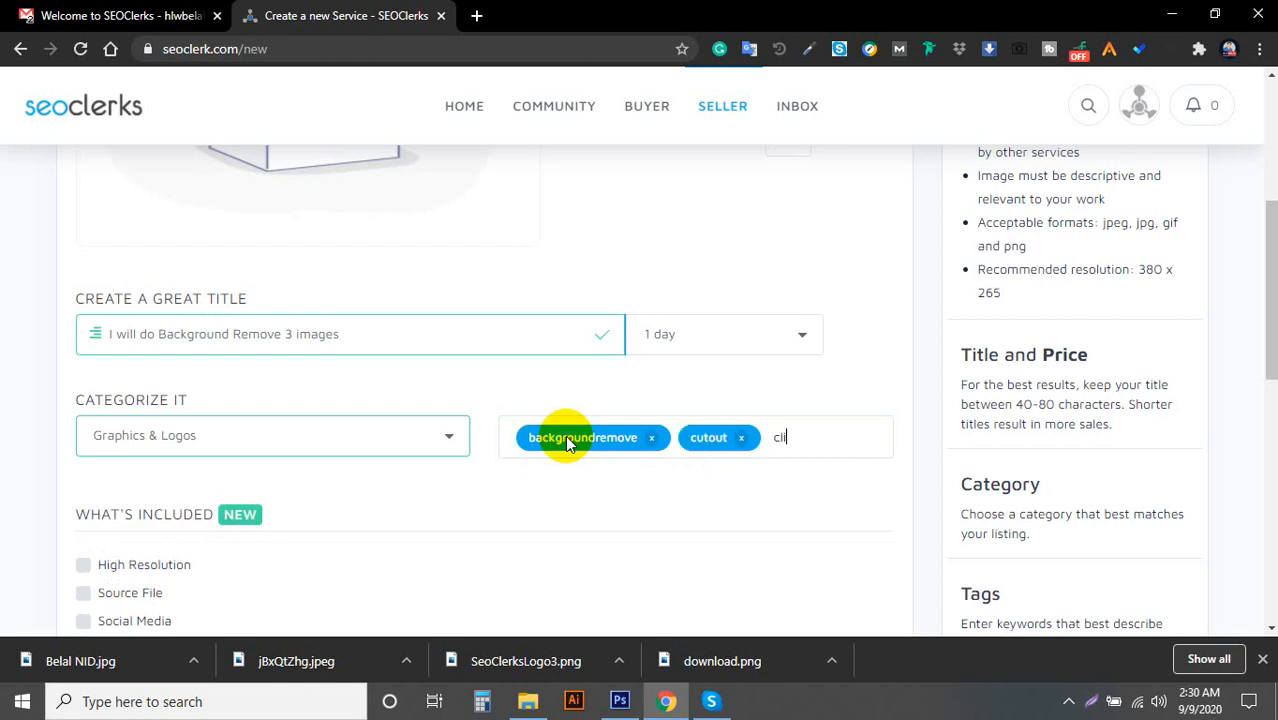
text(ppingpath)
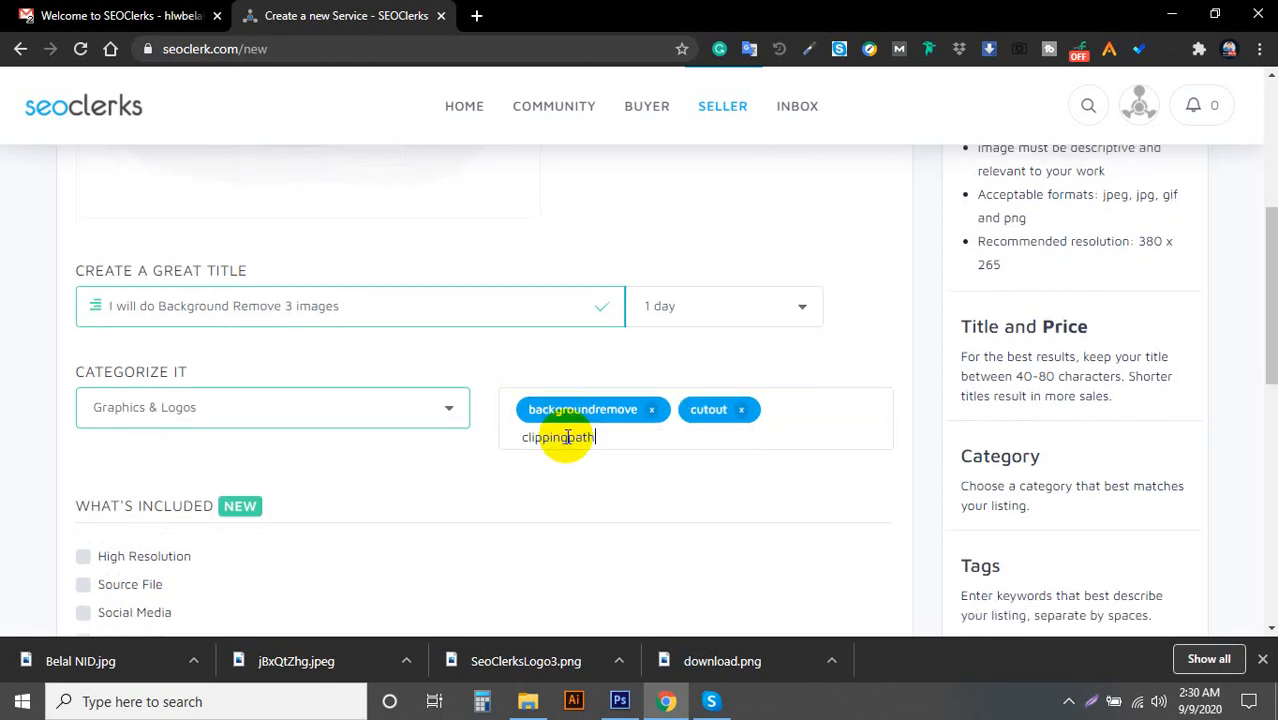
key(Return)
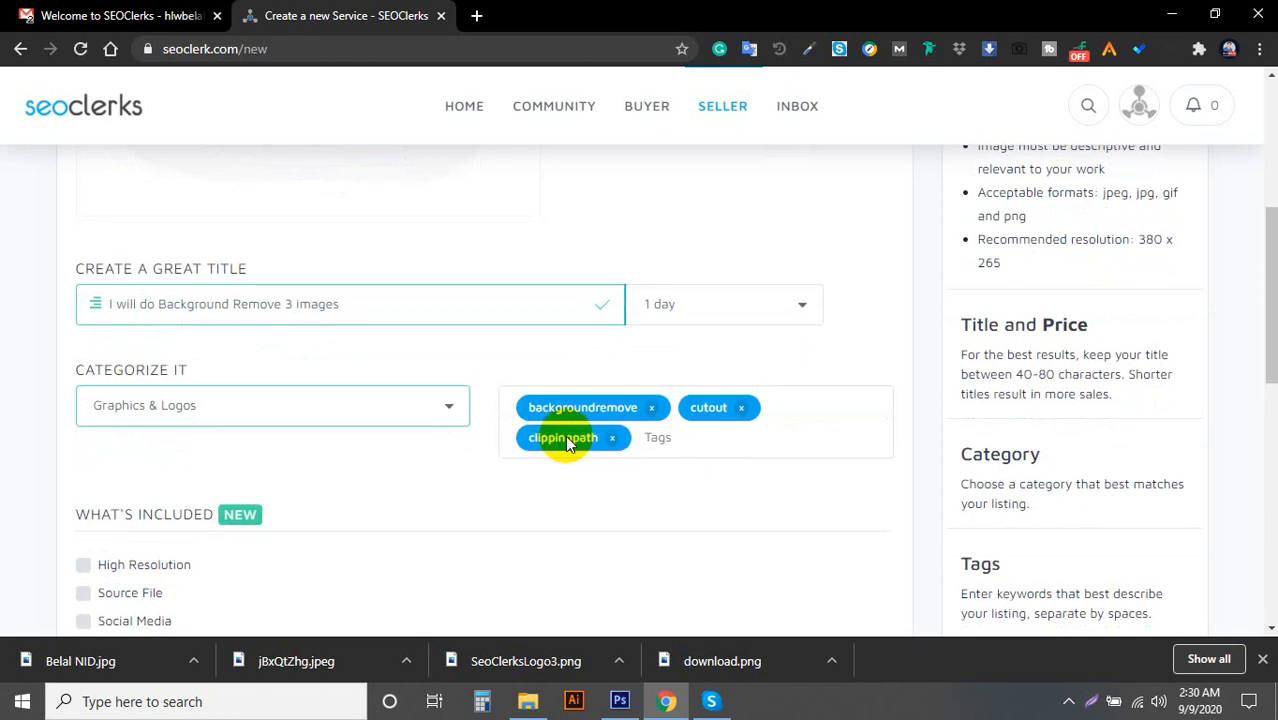
Tick High Resolution, Source File, Social Media, Unlimited Revisions and Commerical Usage under What's Included.
scroll(530, 430, down, 2)
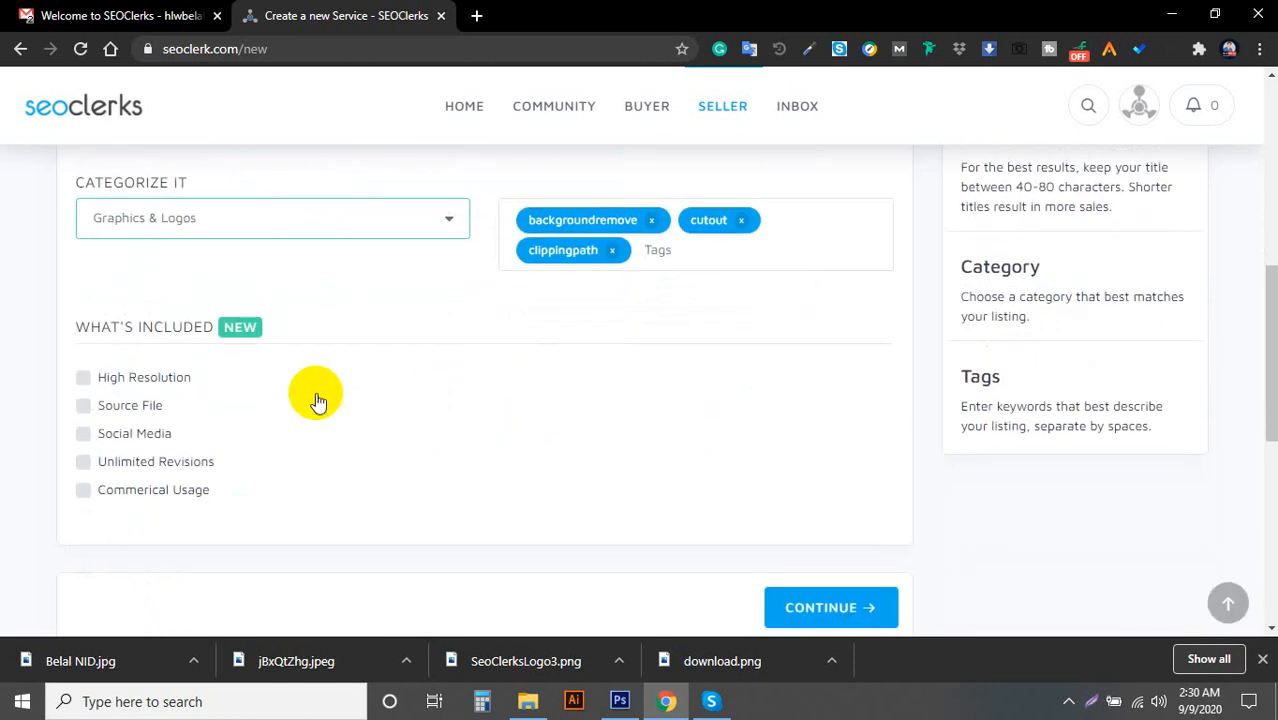
click(84, 379)
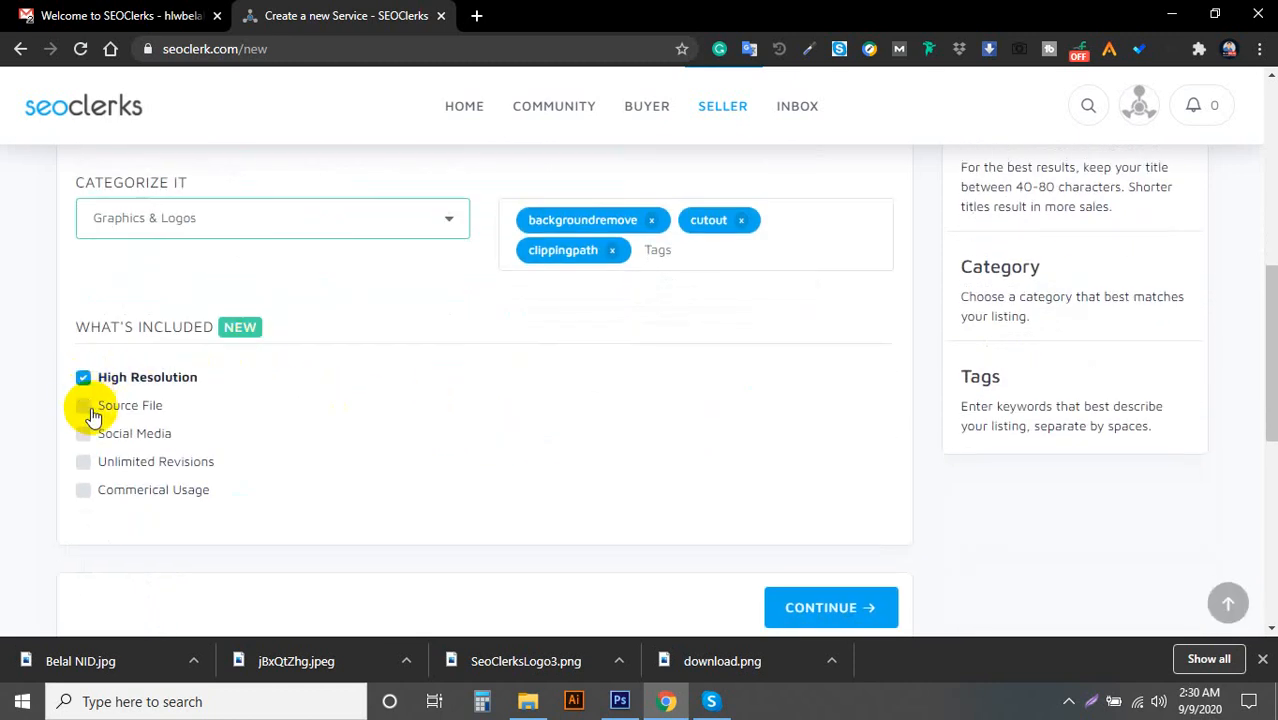
click(91, 414)
click(85, 435)
click(83, 462)
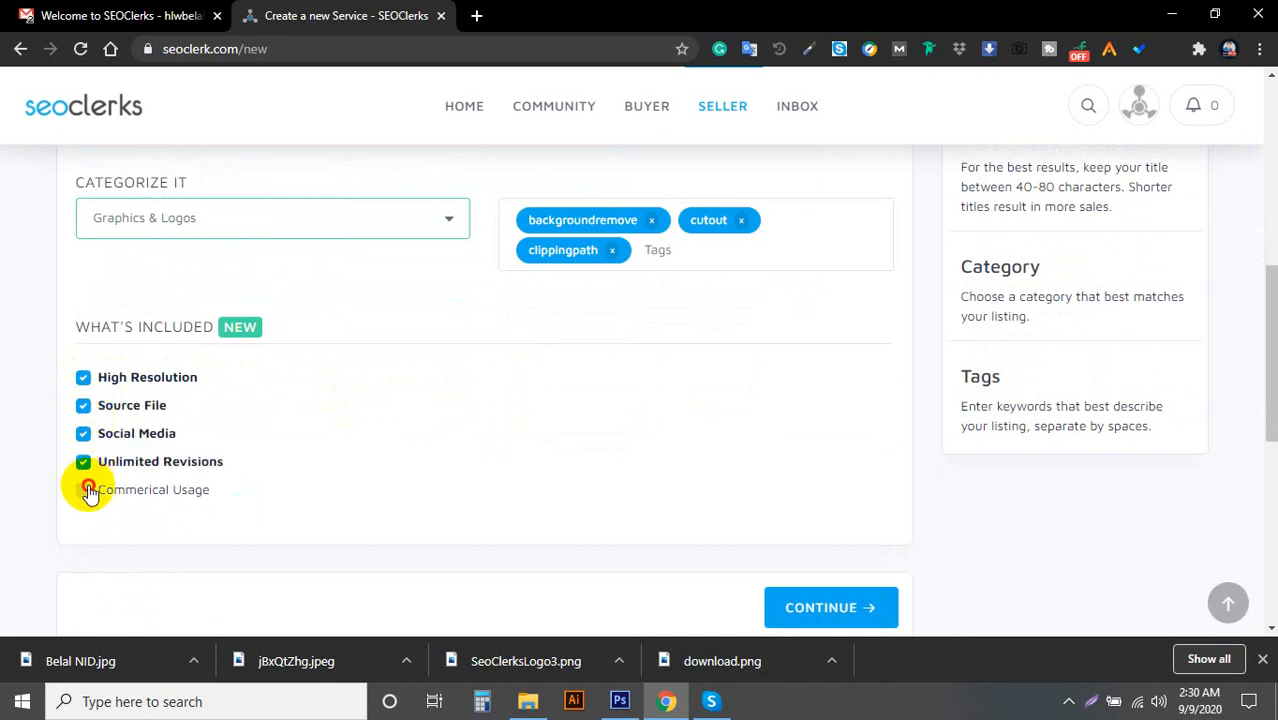
click(84, 489)
Continue past Overview to the step with subscription and 10% affiliate-commission settings.
scroll(470, 415, down, 1)
scroll(485, 419, up, 7)
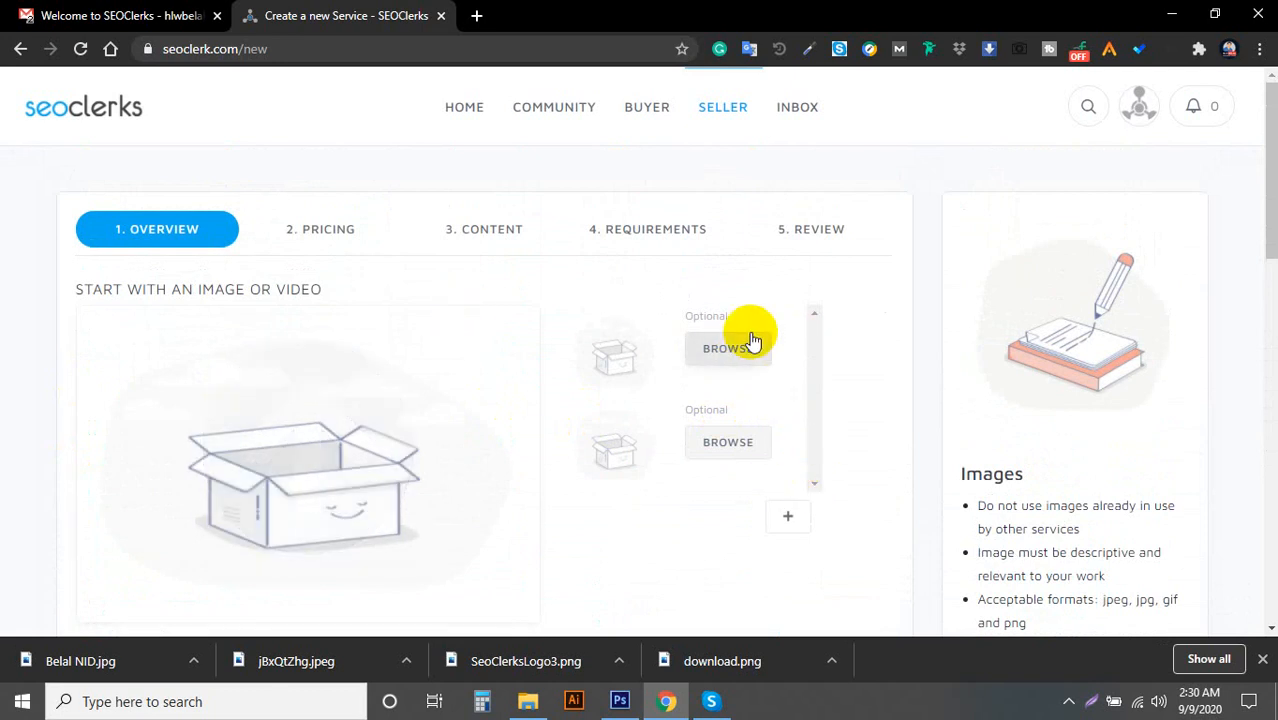
scroll(765, 420, down, 1)
scroll(765, 420, down, 1)
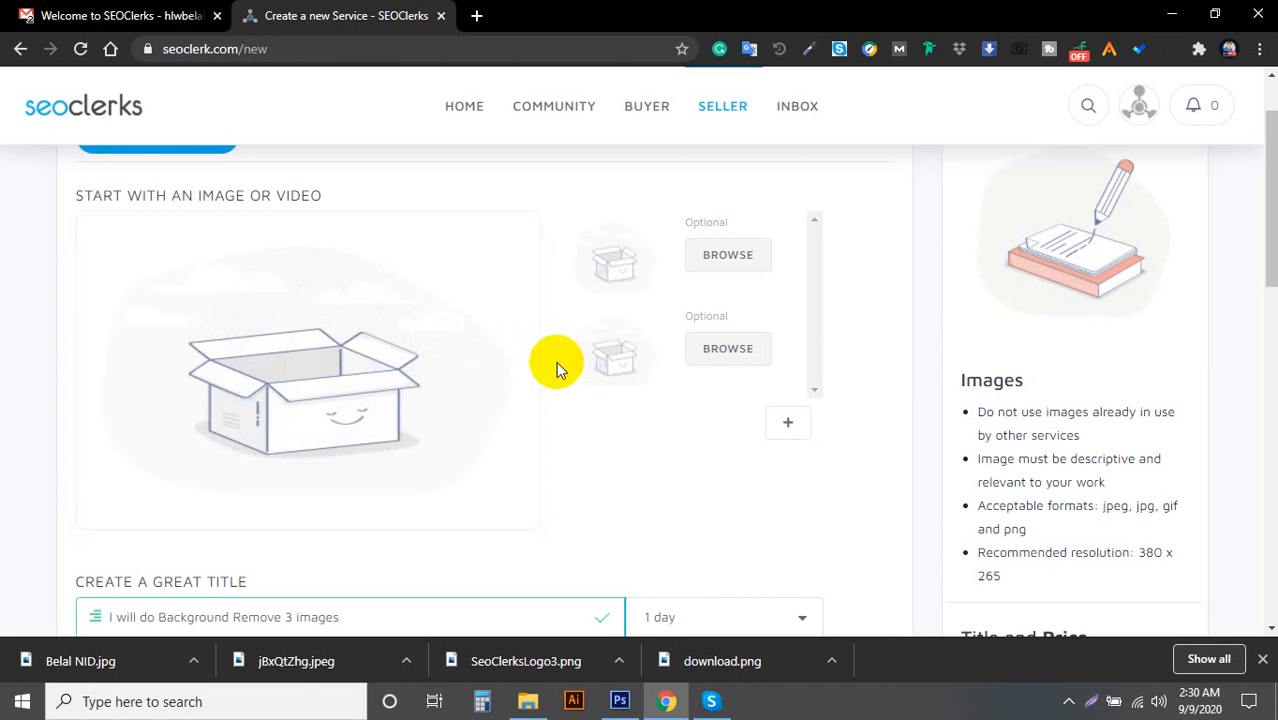
click(1068, 701)
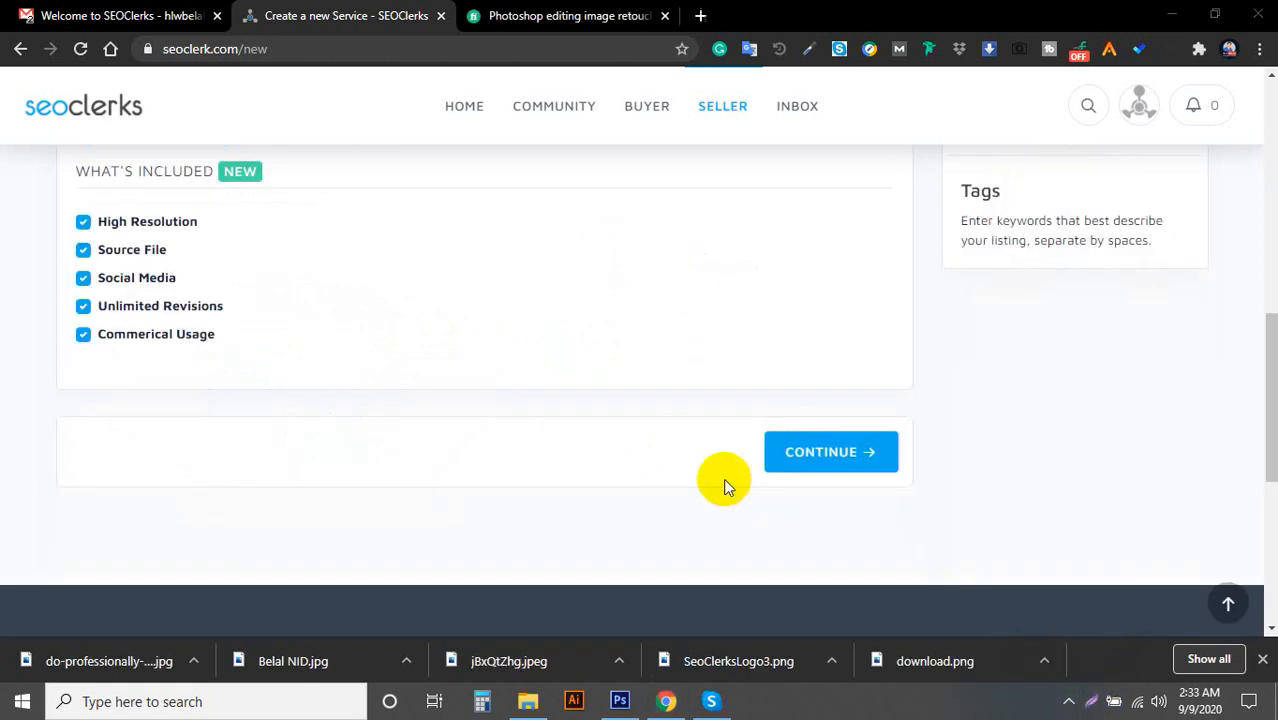
scroll(723, 478, up, 2)
scroll(723, 478, down, 2)
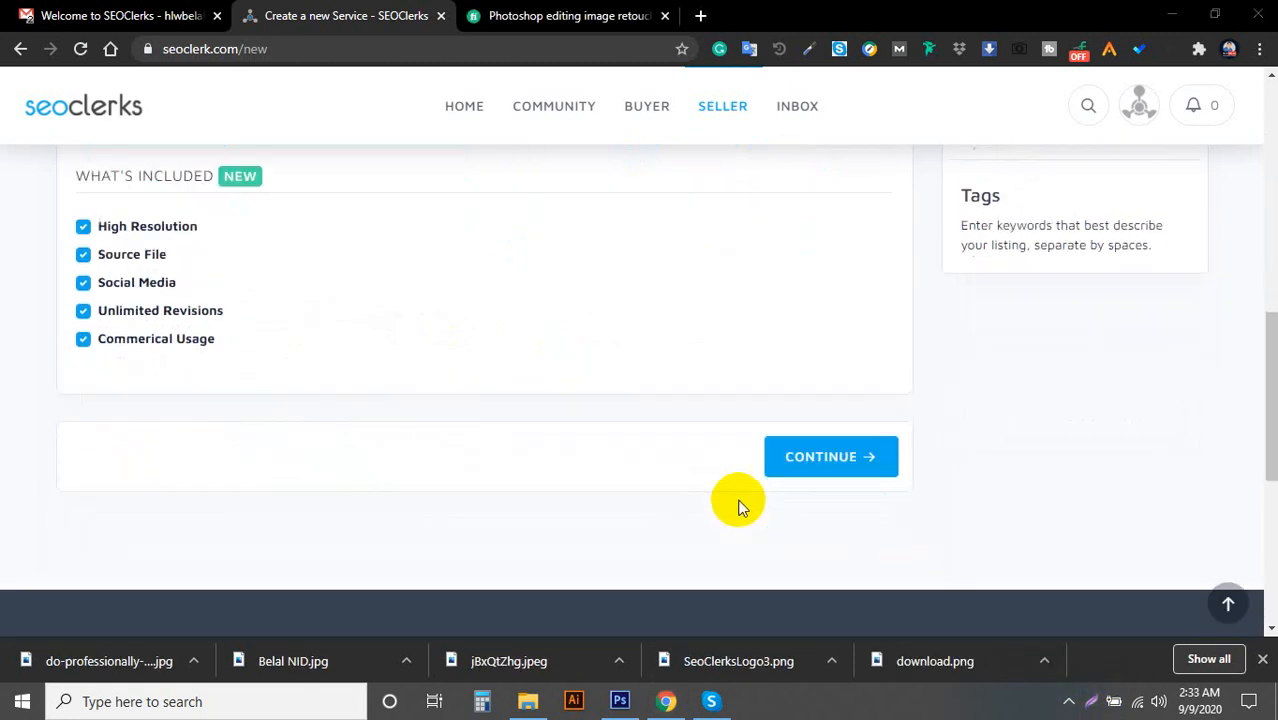
click(797, 466)
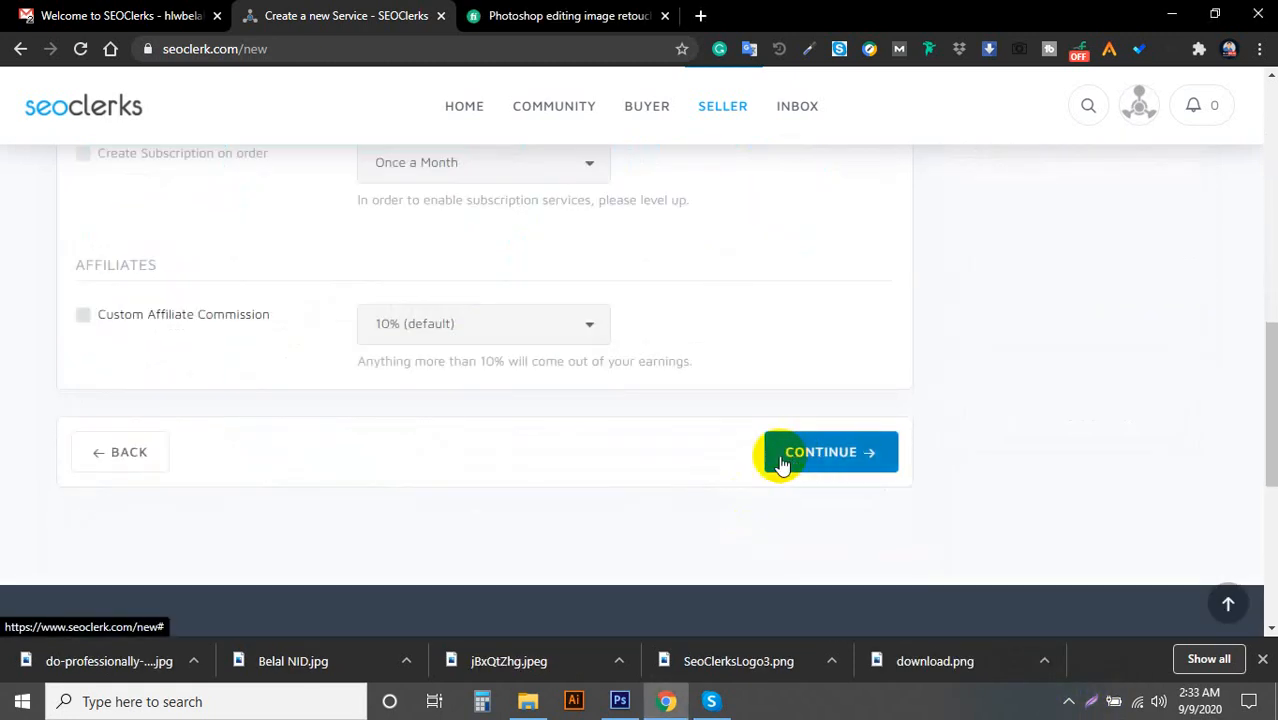
Set the price per order to $1 and keep multiple orders allowed.
scroll(632, 455, up, 2)
scroll(632, 455, up, 3)
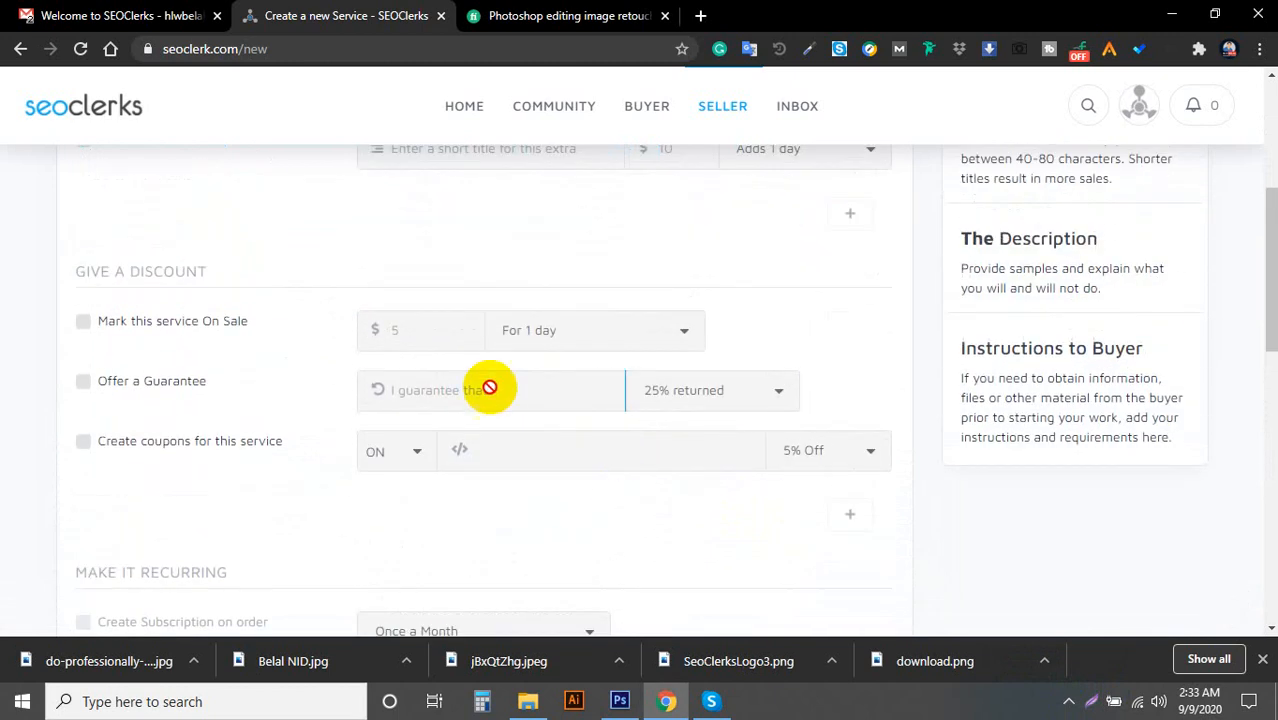
scroll(451, 351, up, 3)
scroll(456, 359, down, 1)
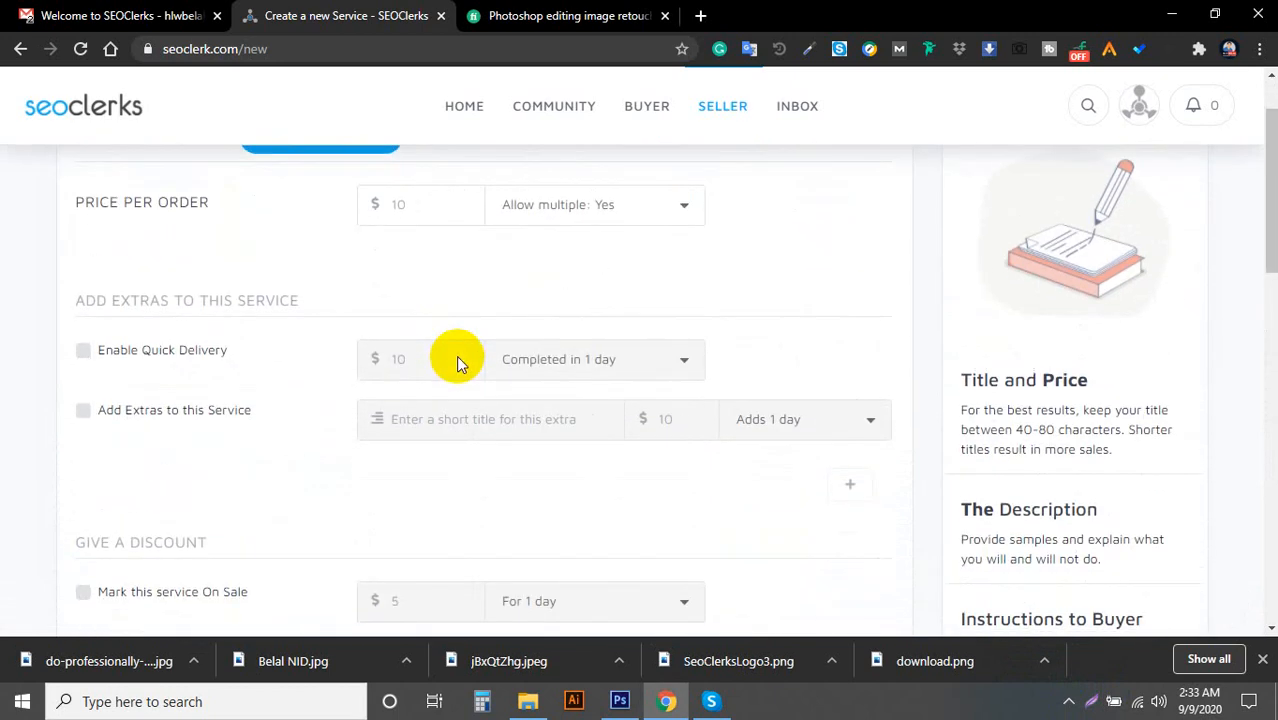
scroll(457, 357, up, 1)
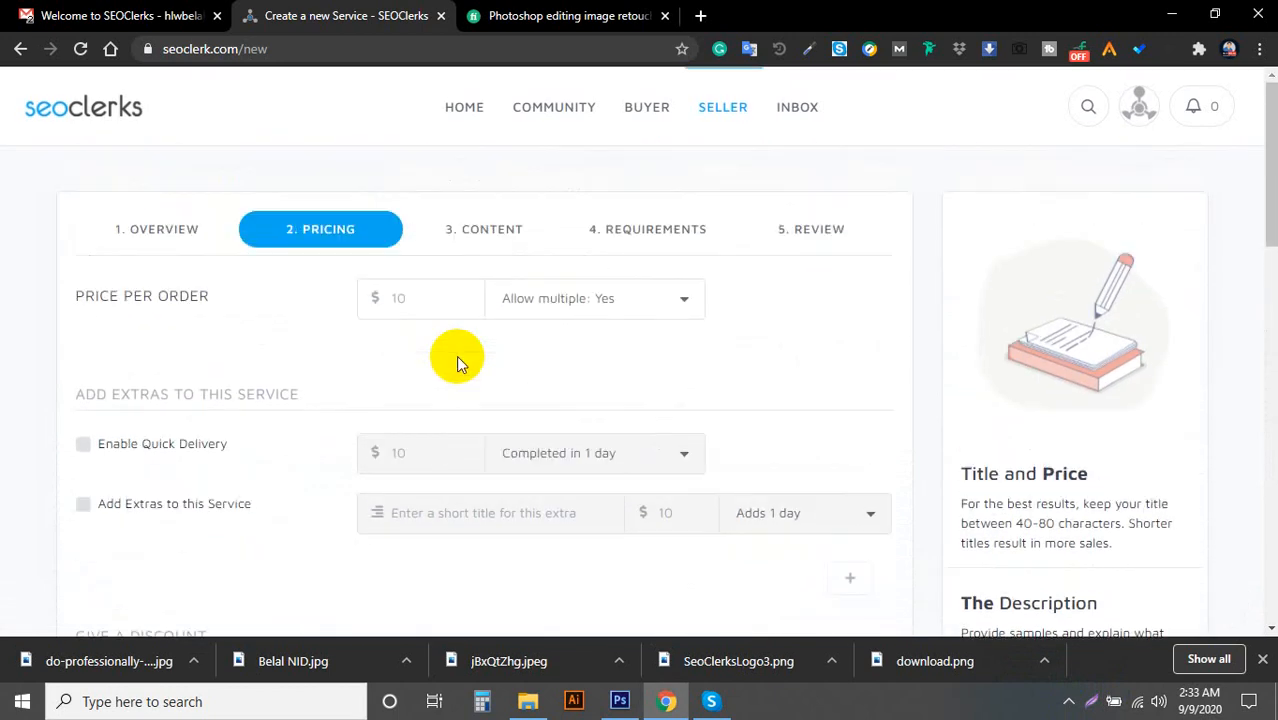
click(444, 292)
text(1)
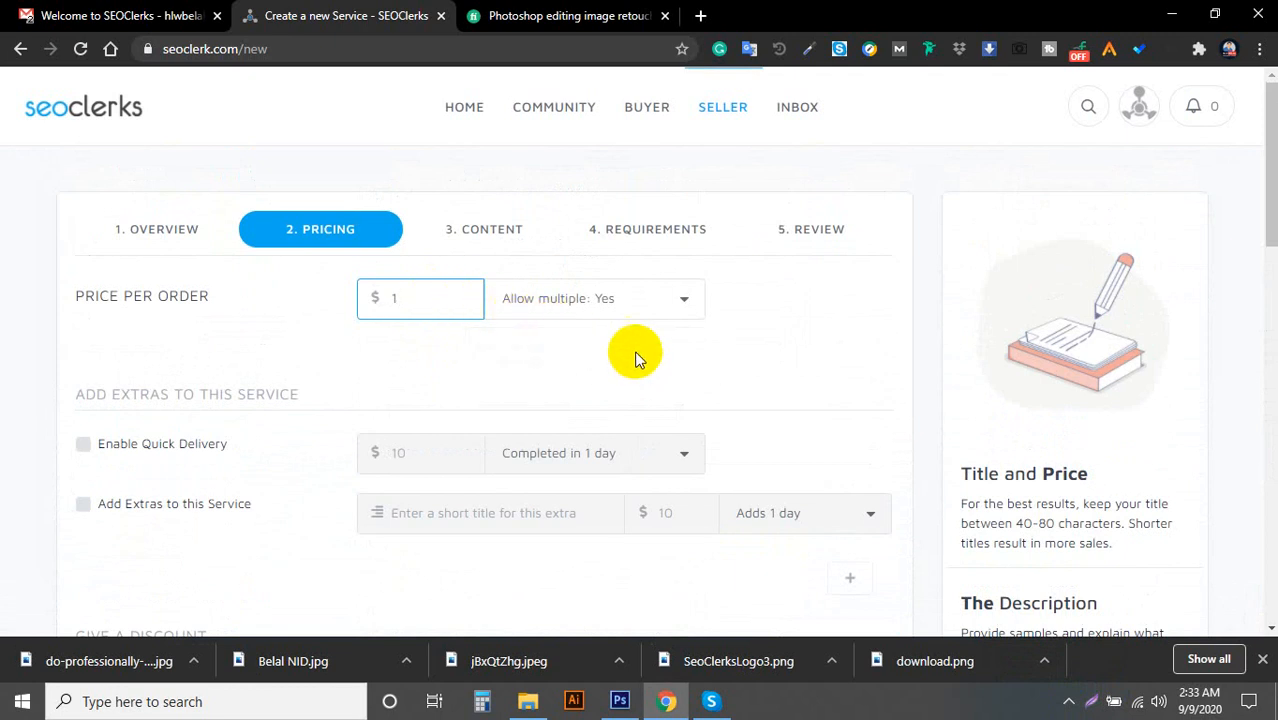
click(605, 310)
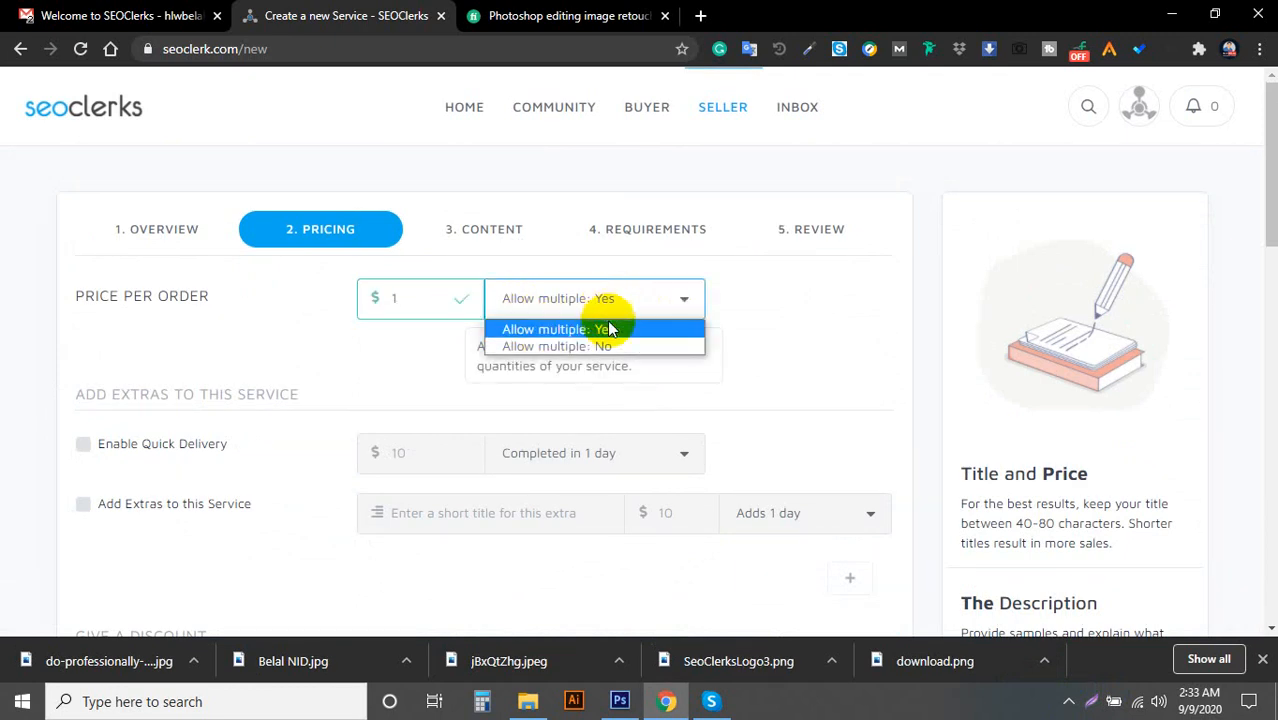
click(600, 293)
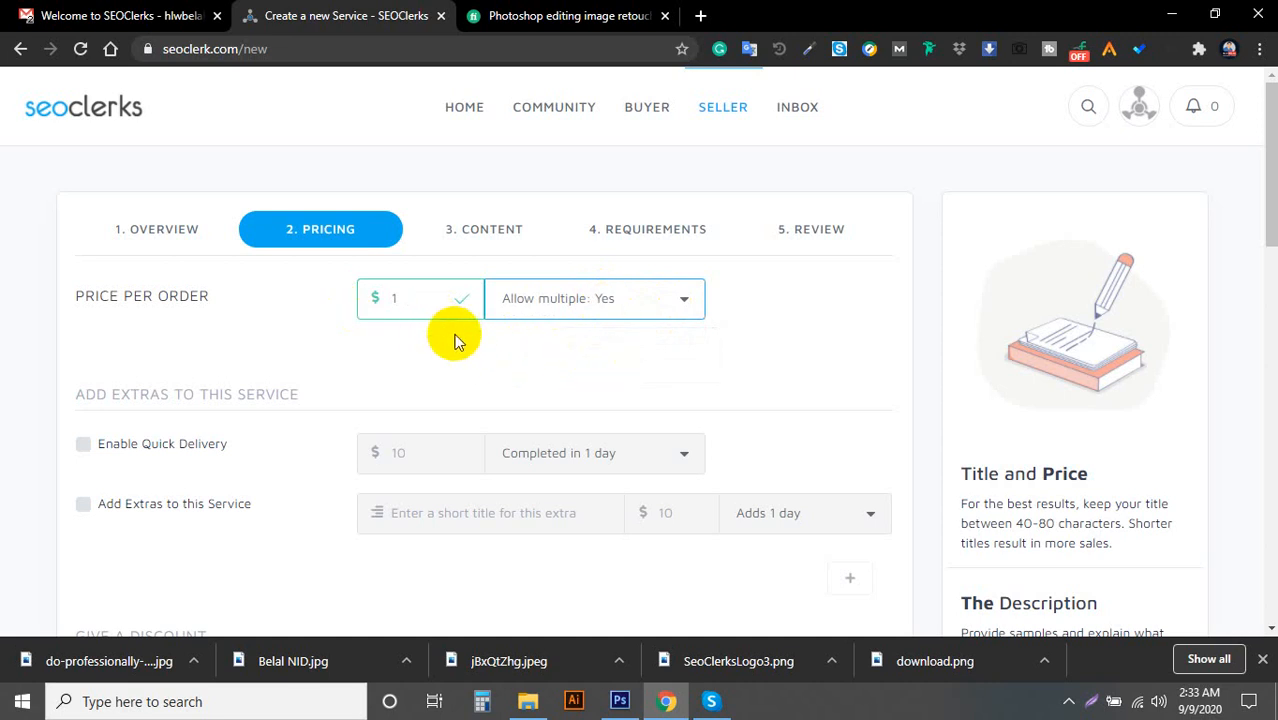
Enable Quick Delivery at $1 and turn on Add Extras.
click(84, 448)
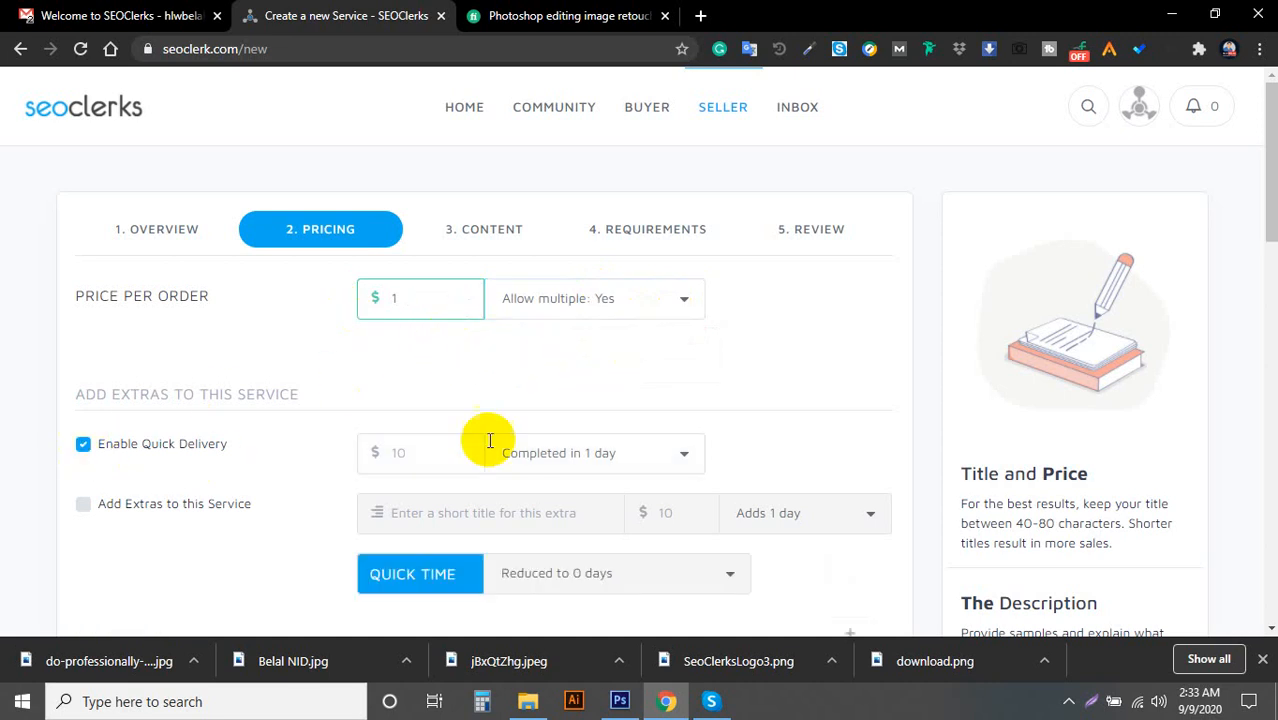
scroll(508, 422, down, 1)
click(428, 358)
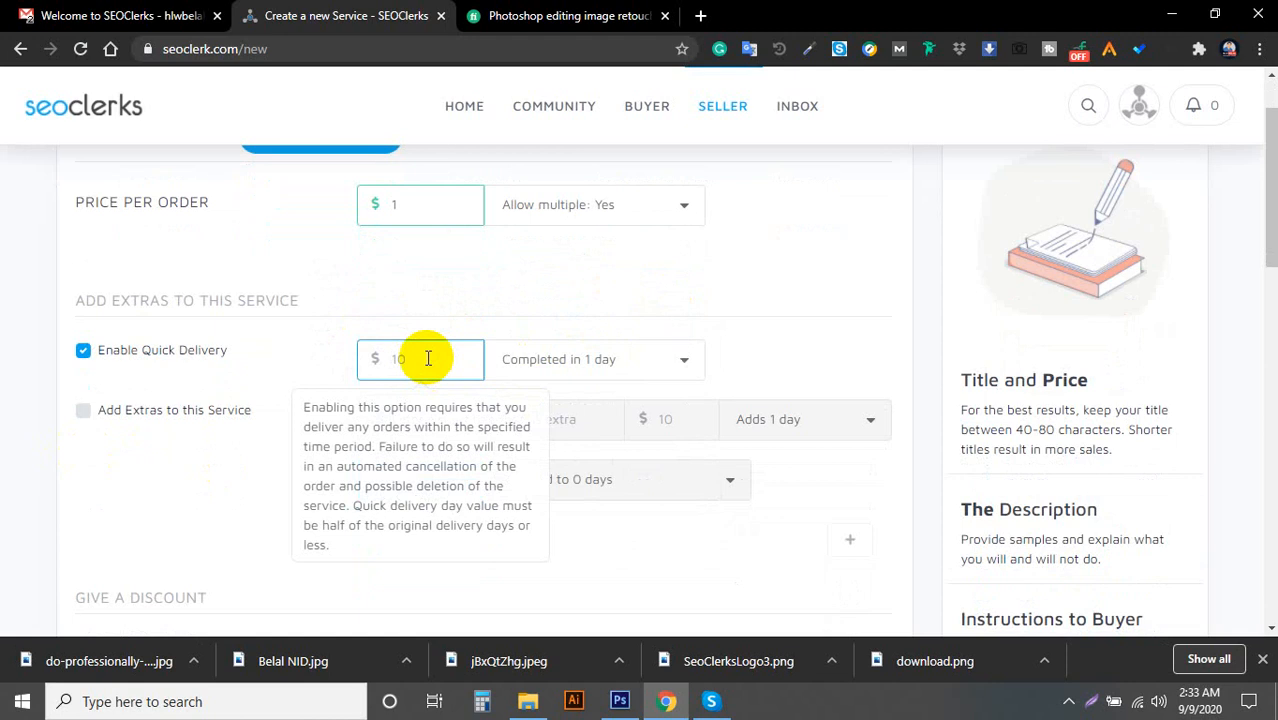
text(1)
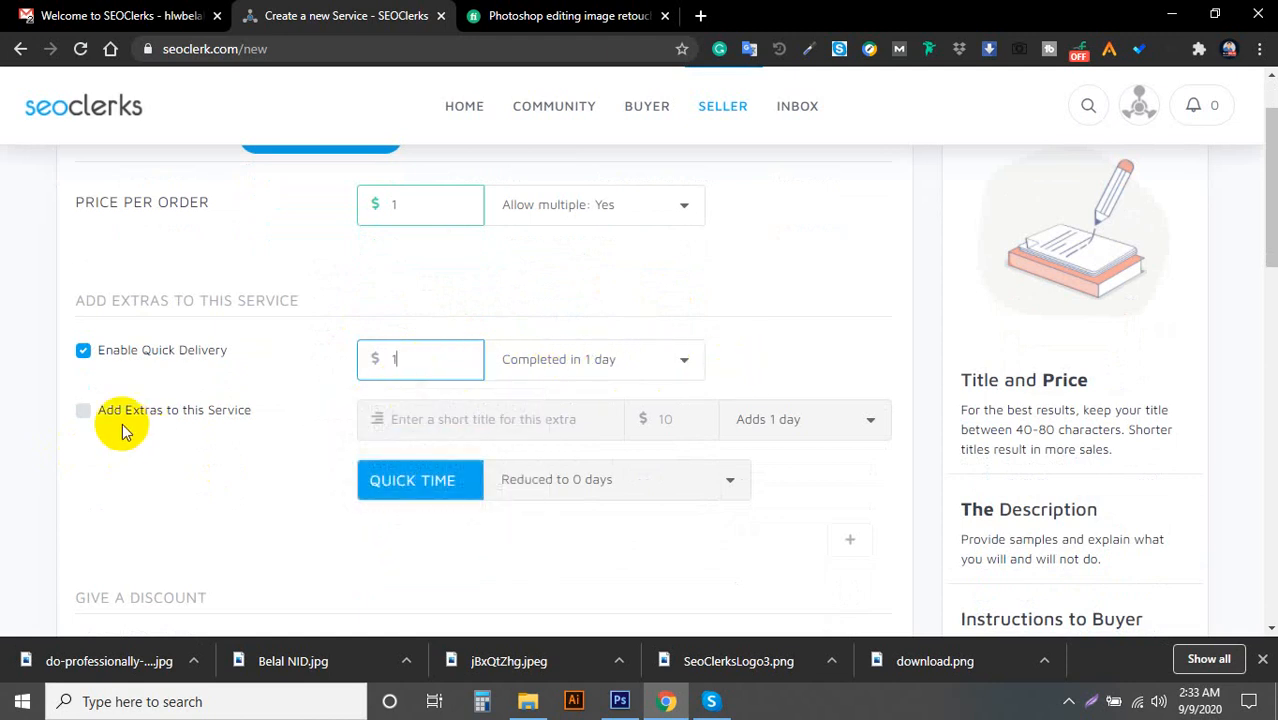
click(83, 410)
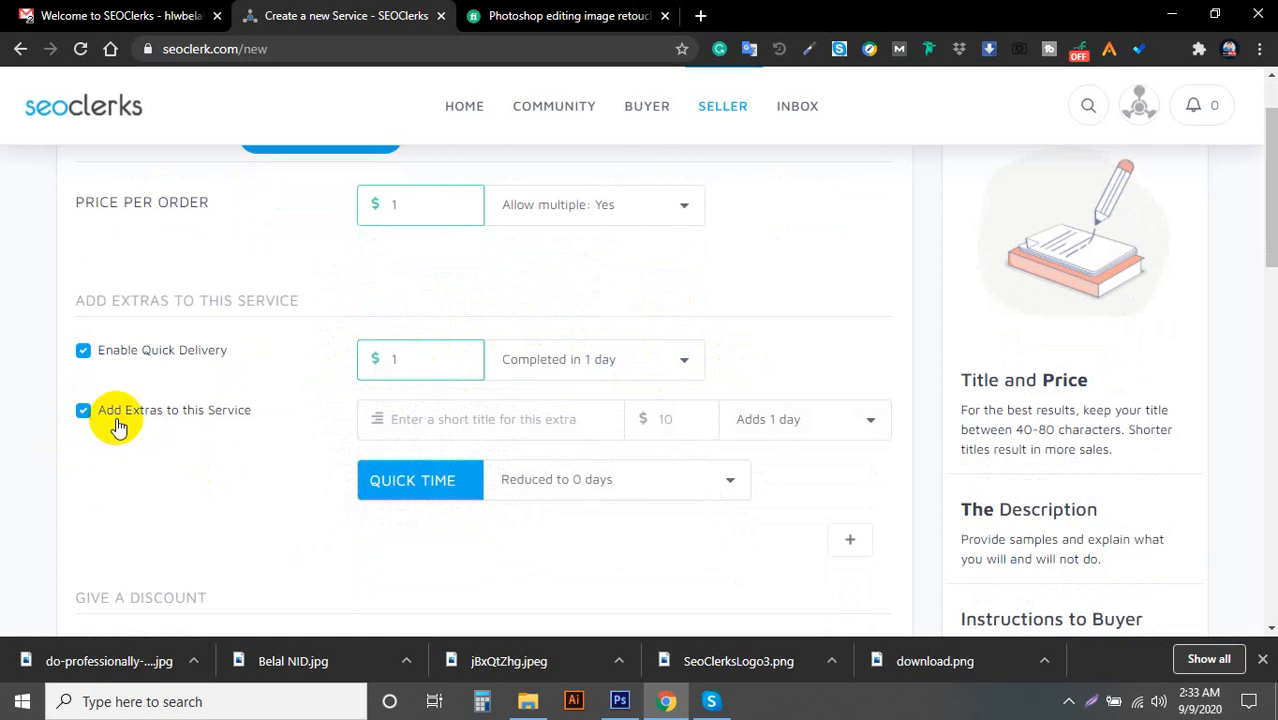
Add an extra titled 'Edit 50+ images' priced at $10, adding 1 day.
click(490, 419)
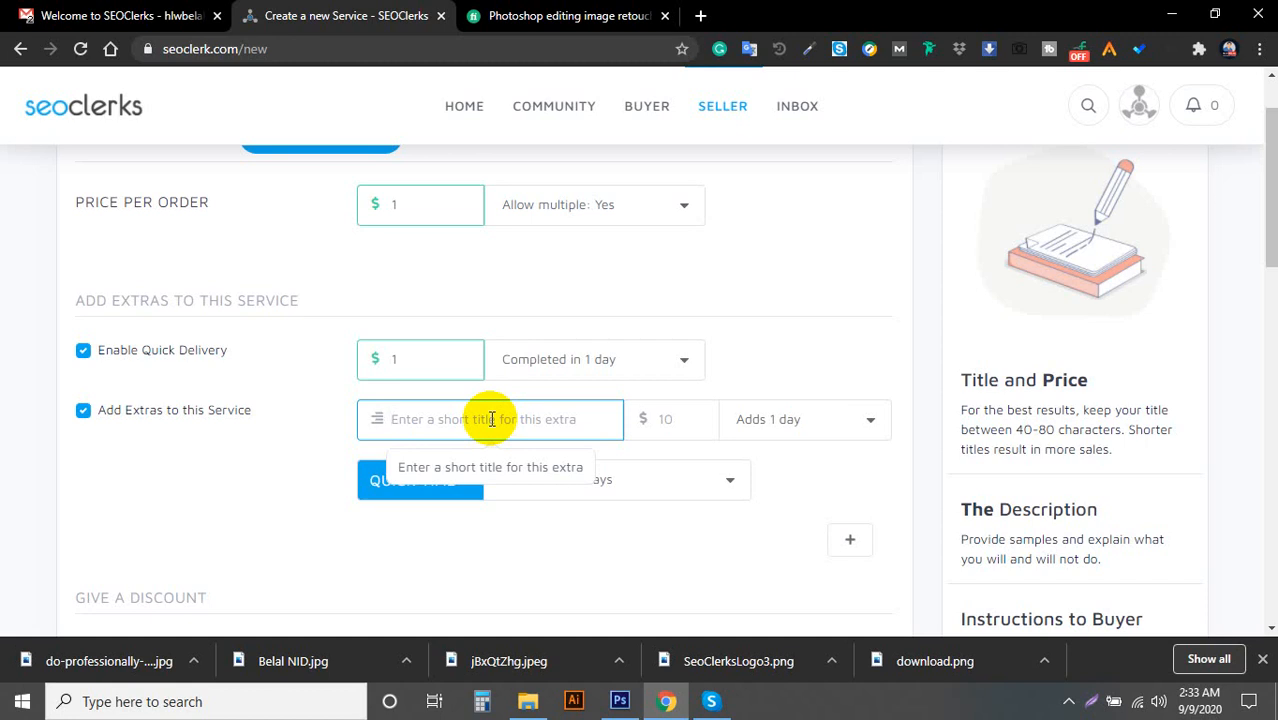
text(I will )
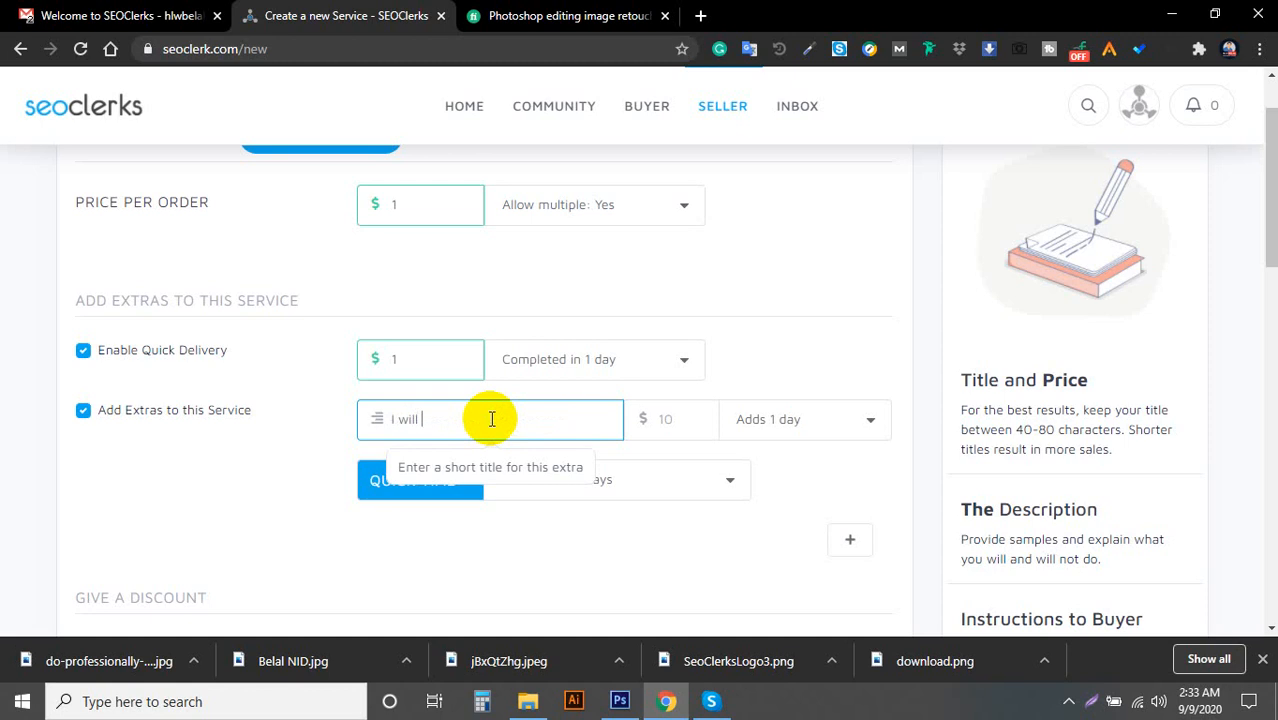
text(edi)
key(BackSpace)
key(BackSpace)
key(BackSpace)
key(BackSpace)
key(BackSpace)
key(BackSpace)
key(BackSpace)
key(BackSpace)
key(BackSpace)
key(BackSpace)
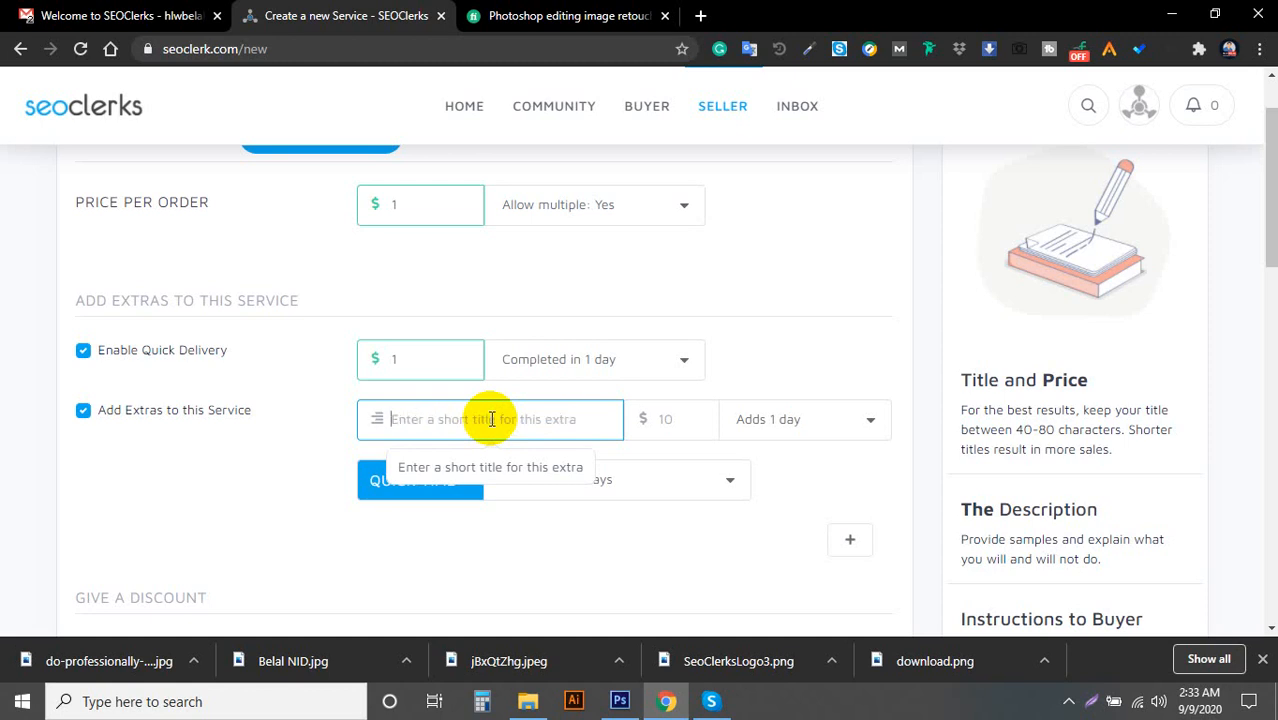
text(Edit )
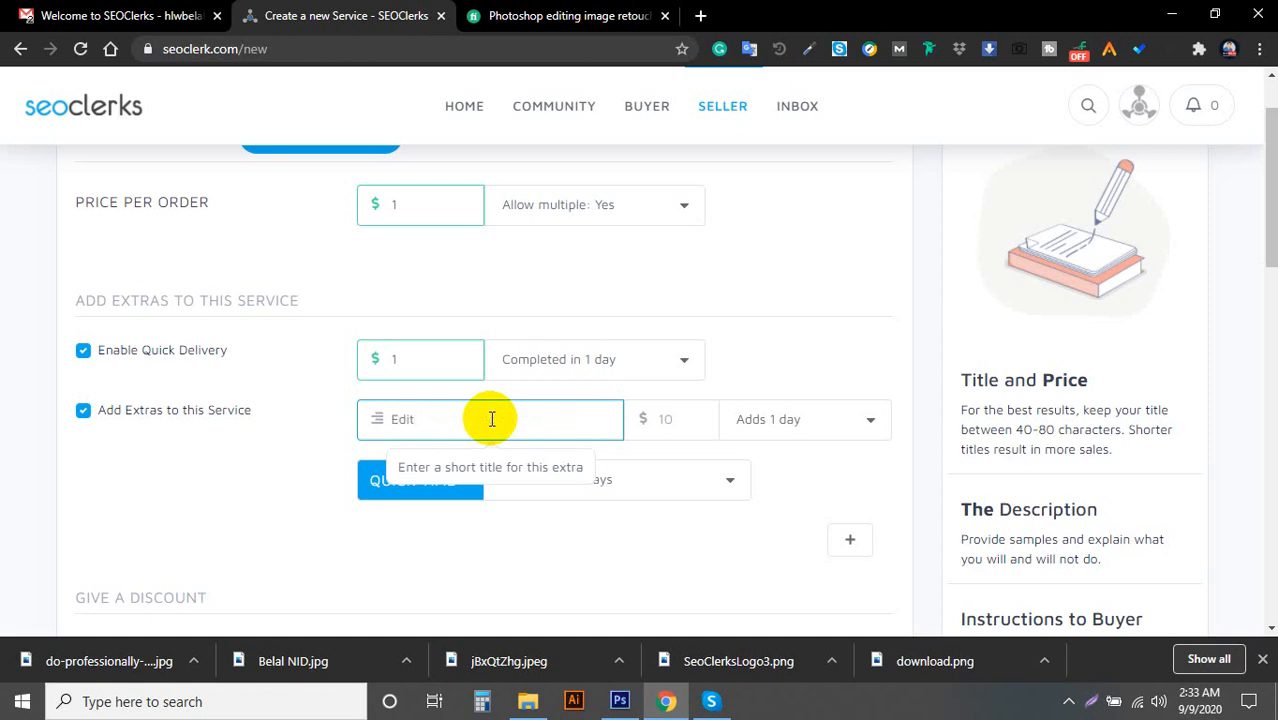
text(50+ images)
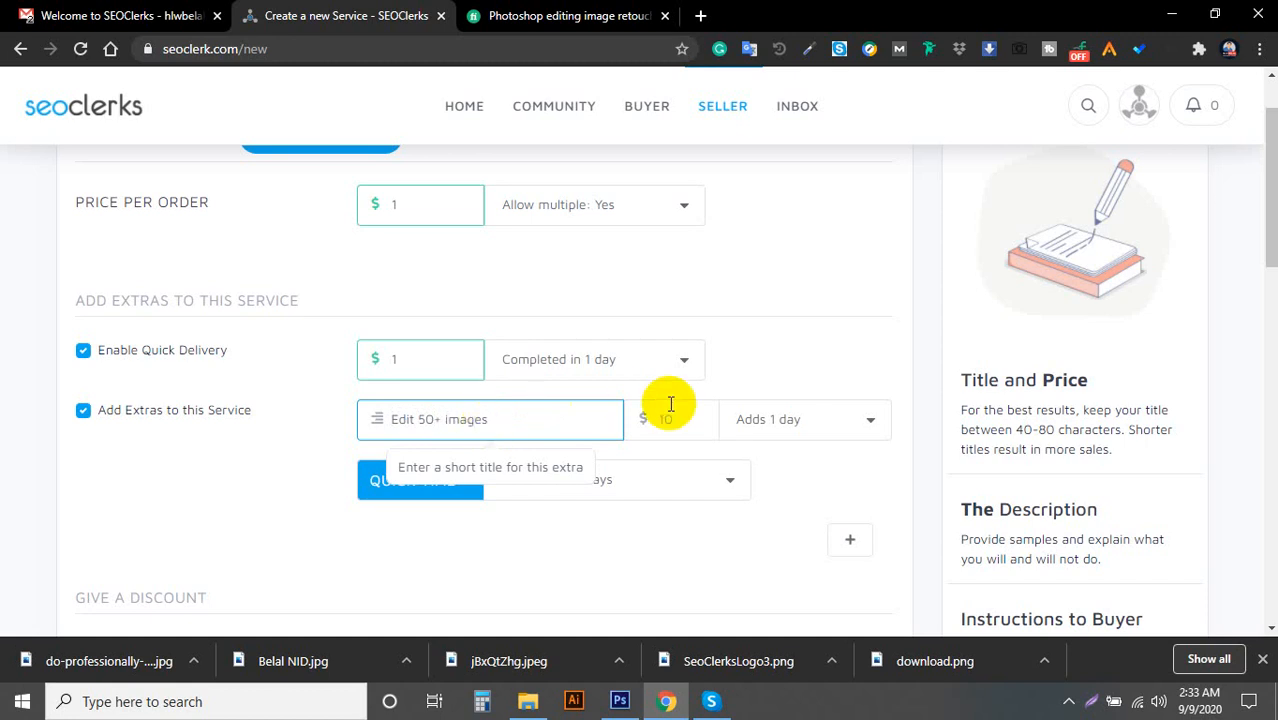
click(666, 418)
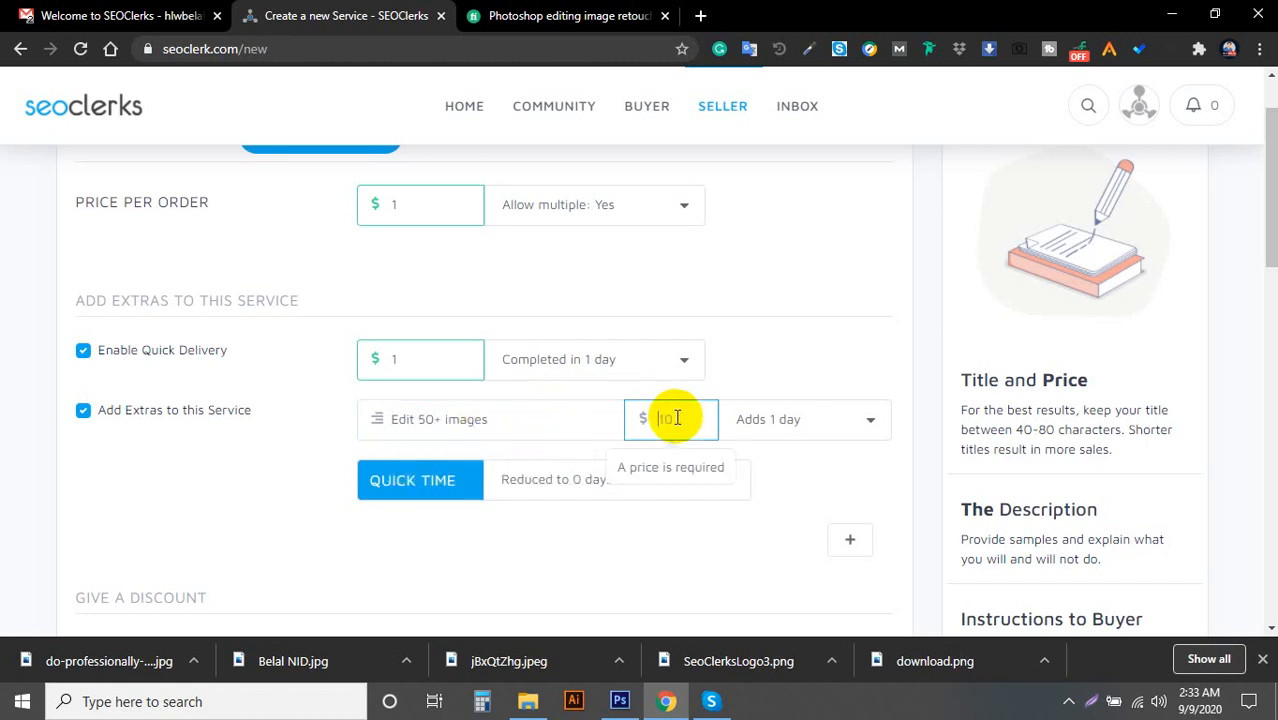
text(10)
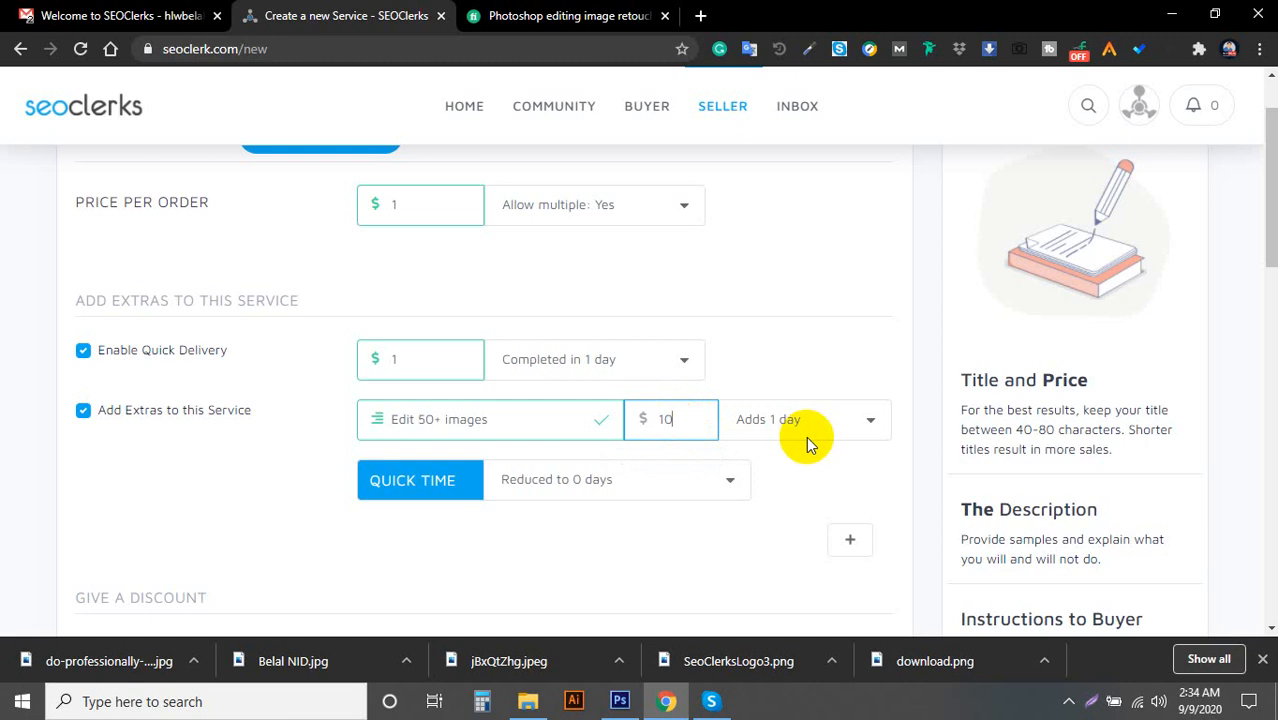
click(440, 497)
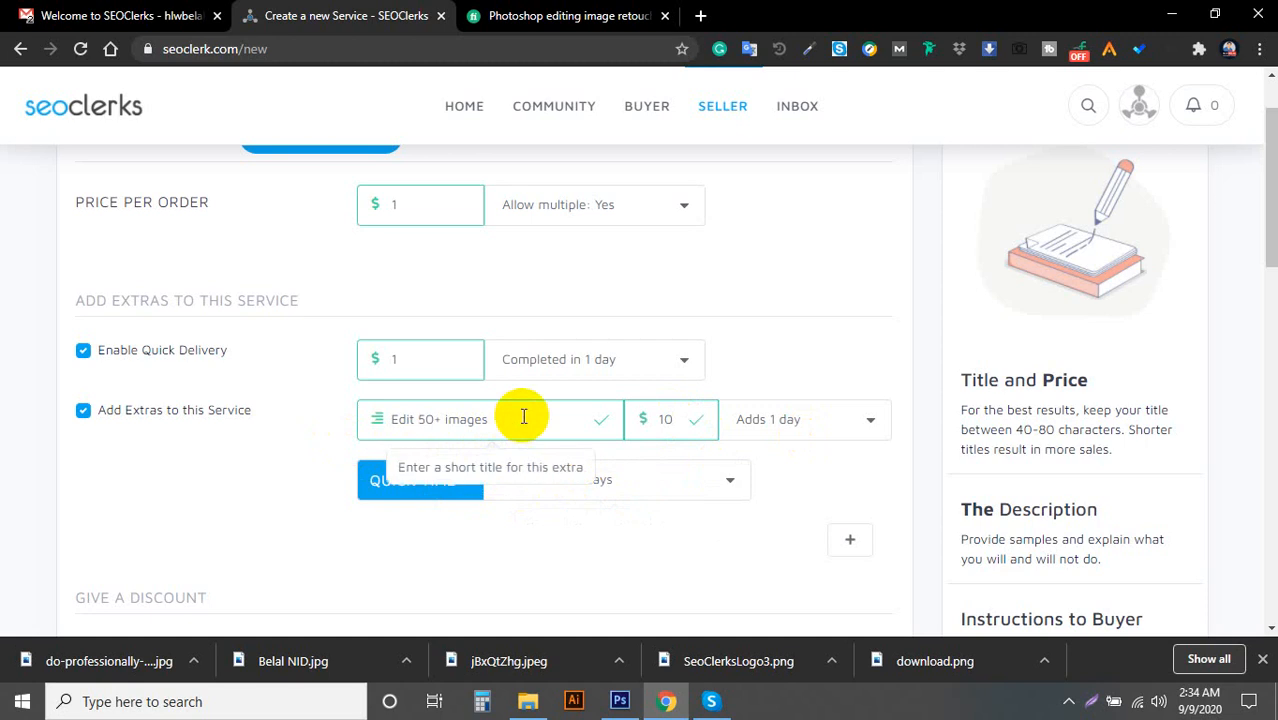
scroll(680, 435, down, 1)
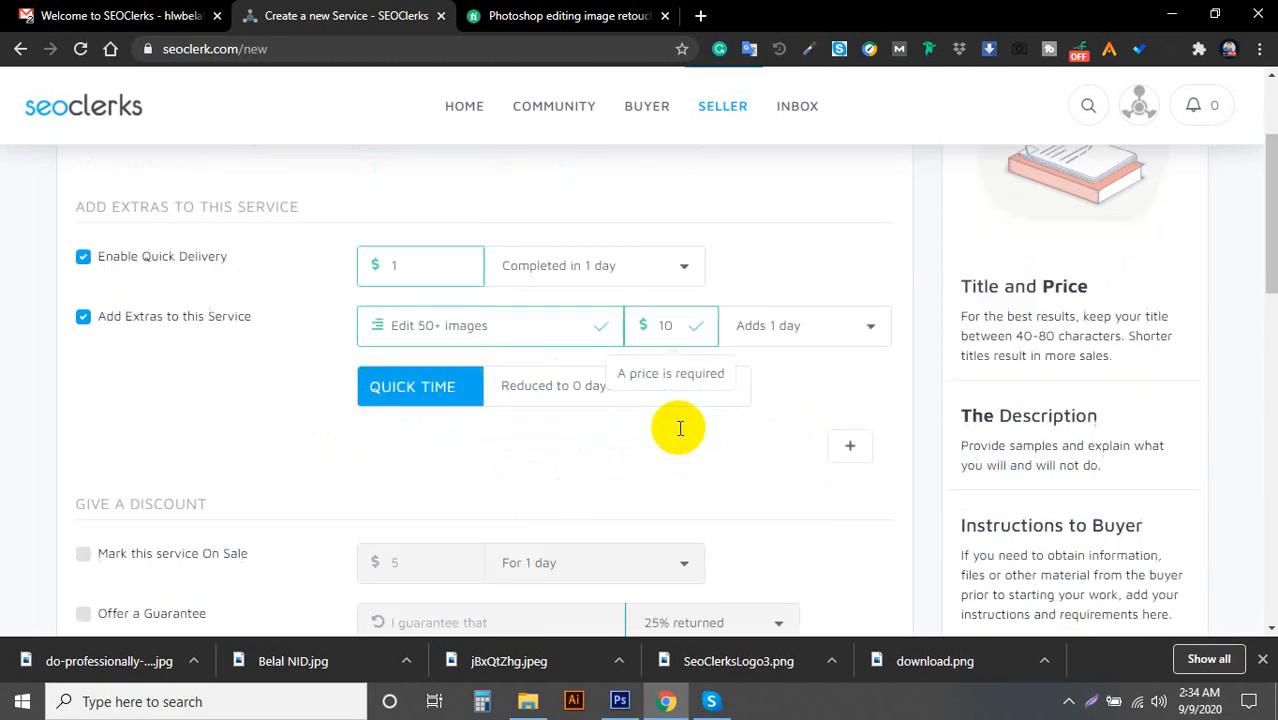
scroll(724, 410, down, 1)
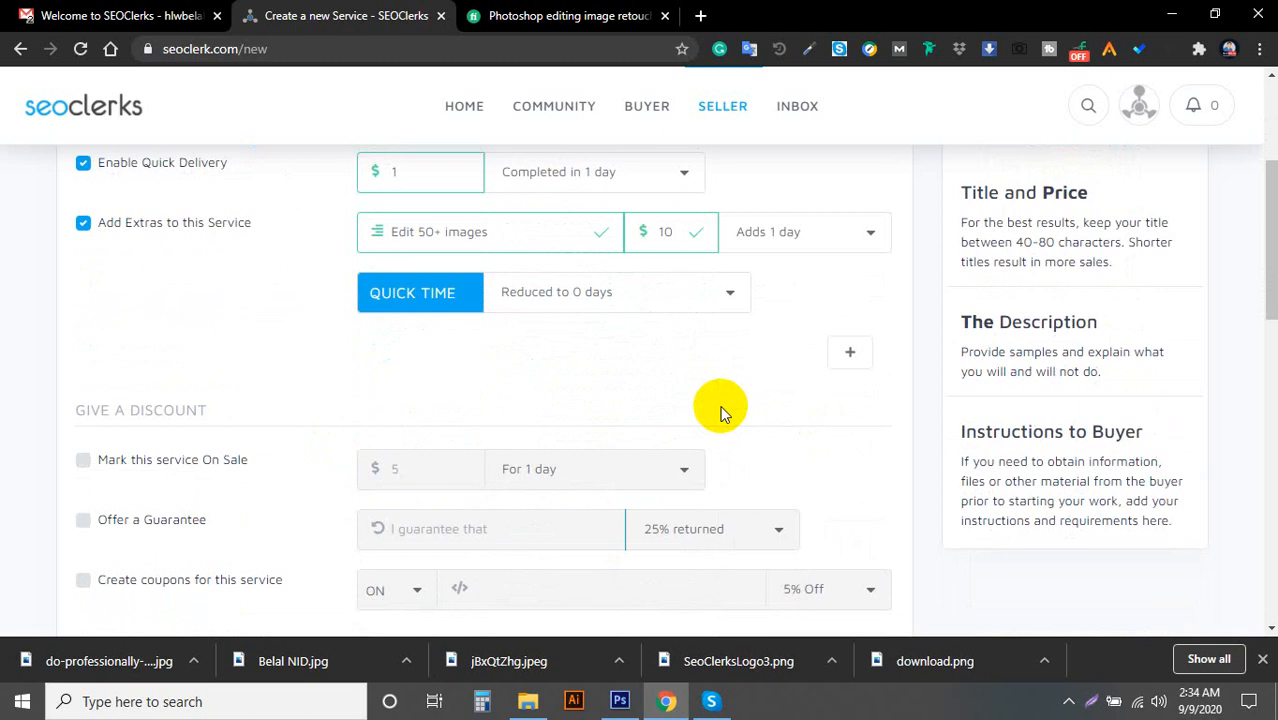
scroll(724, 410, down, 1)
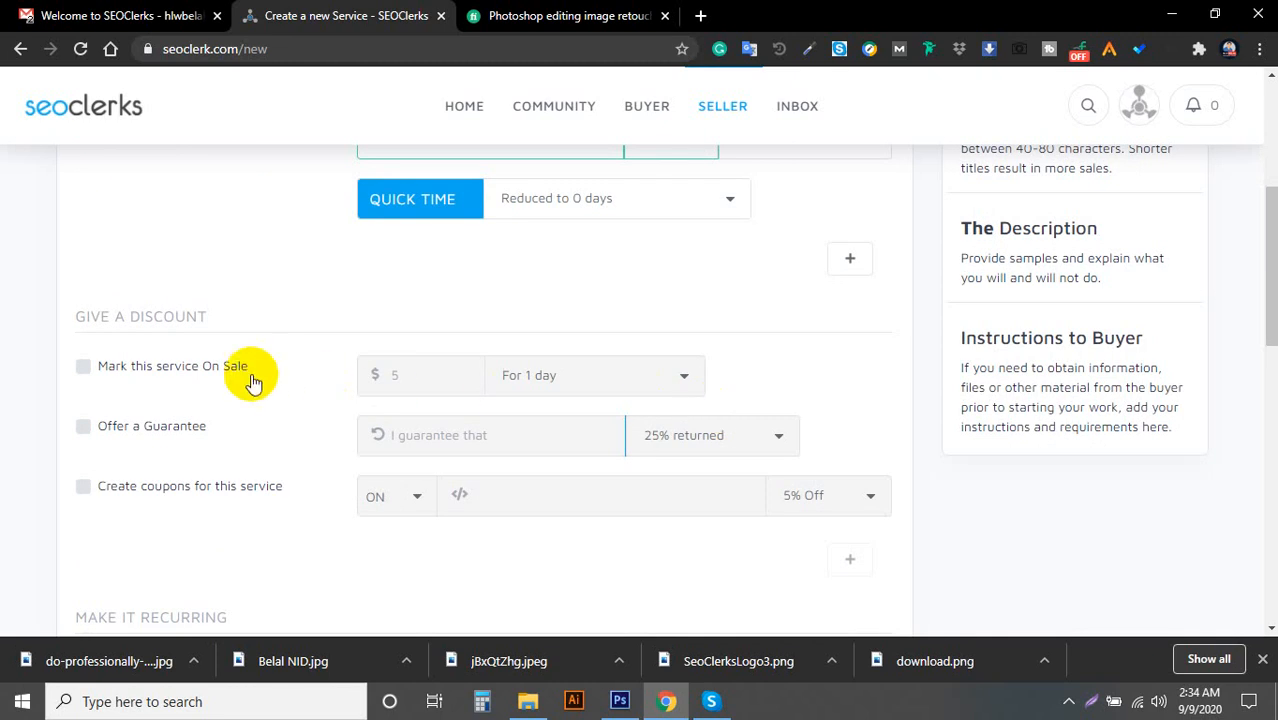
Mark the service On Sale at a $1 sale price lasting 1 day.
click(150, 372)
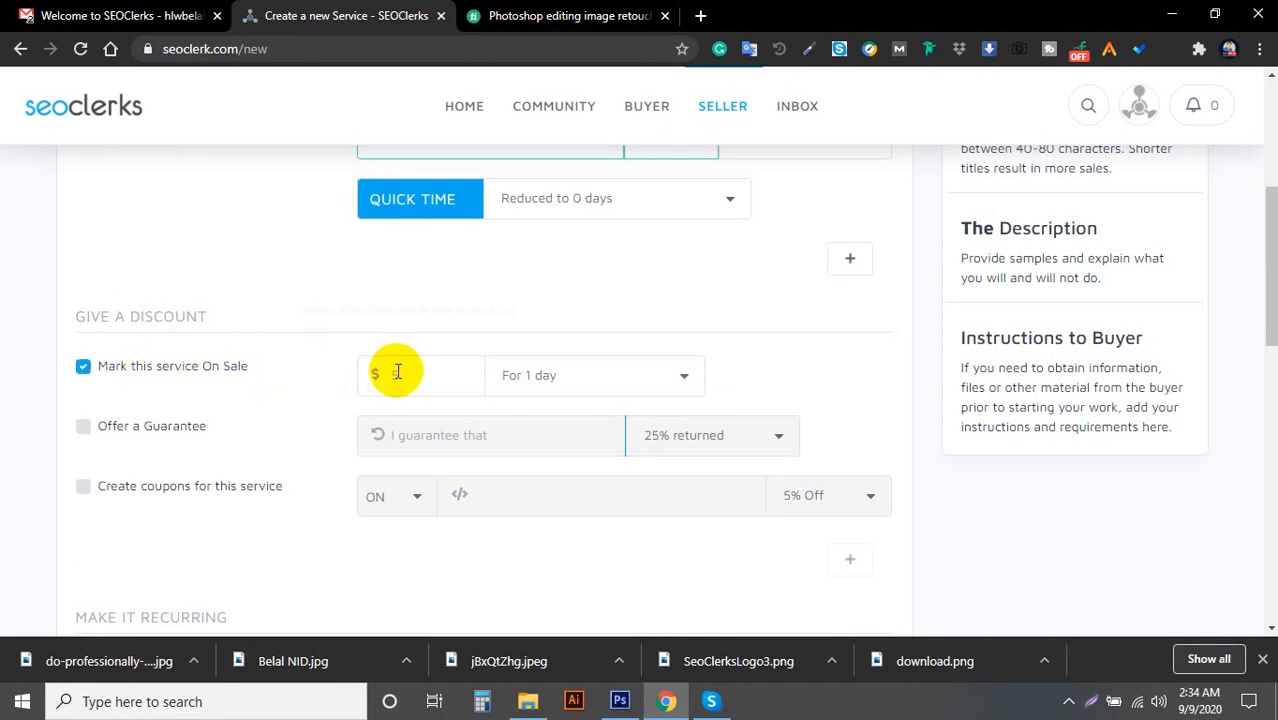
click(435, 376)
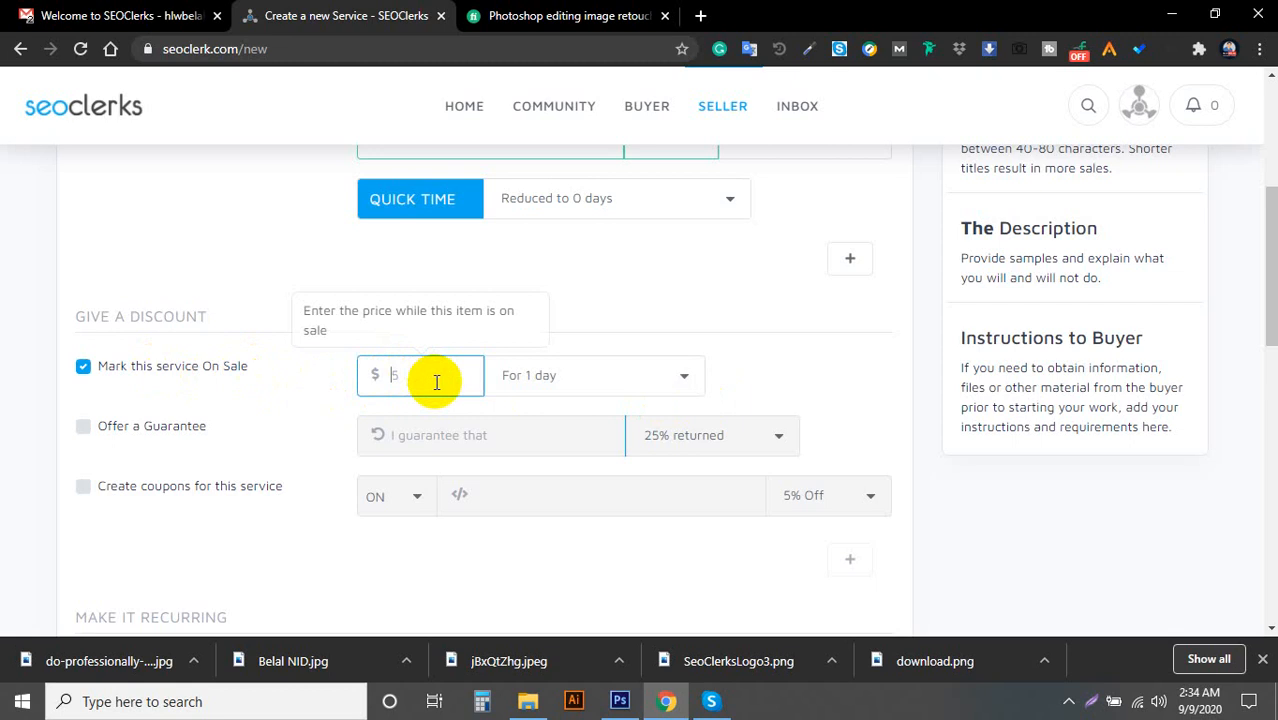
text(1)
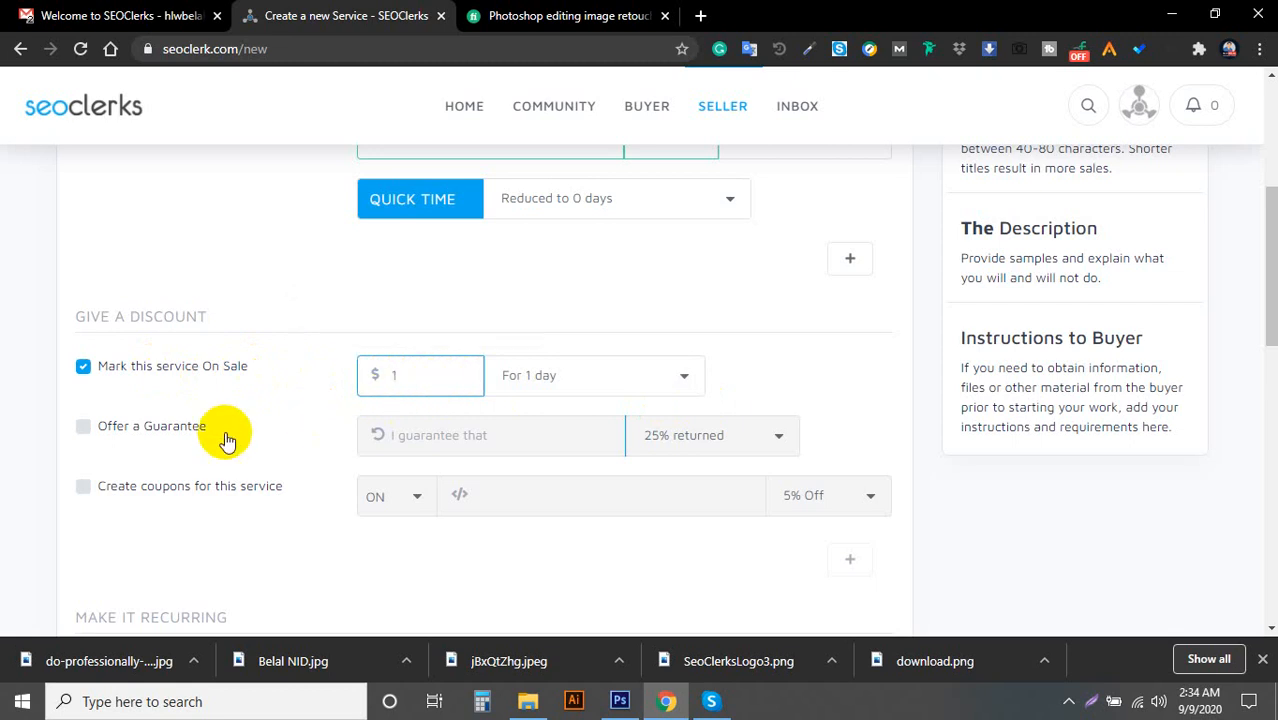
Tick 'Offer a Guarantee' and keep 25% returned as the refund.
click(116, 428)
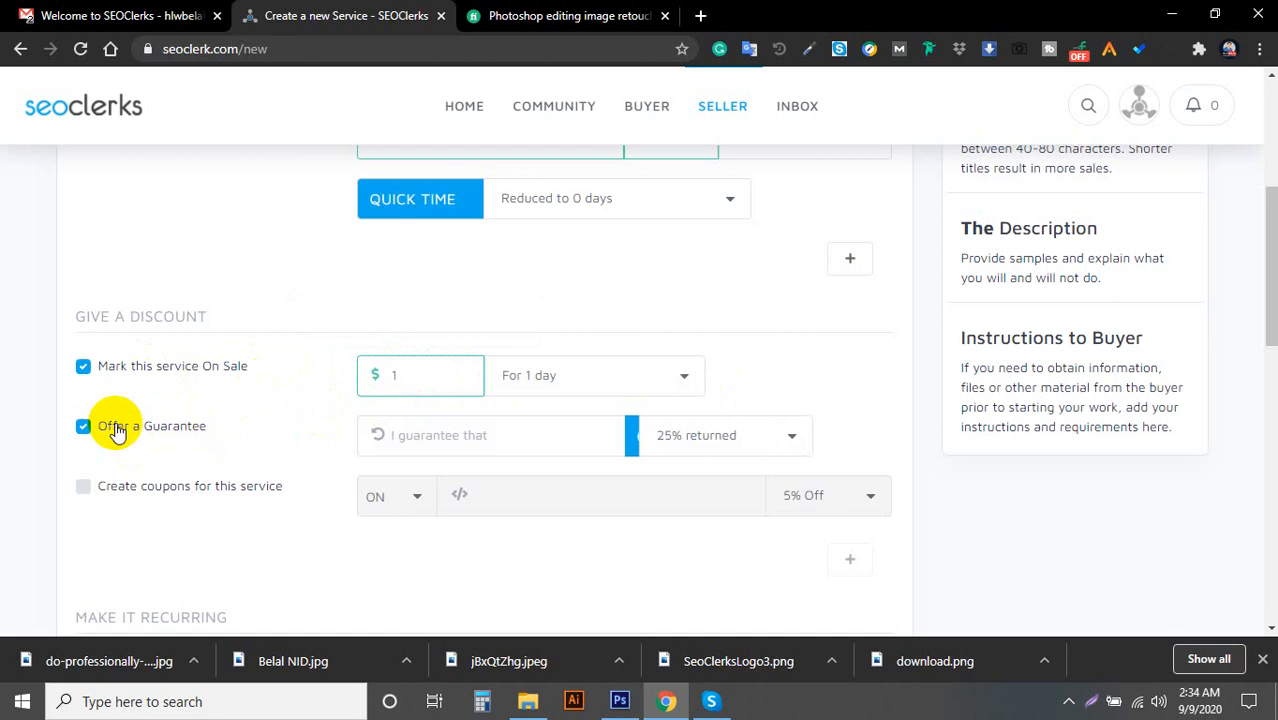
click(463, 432)
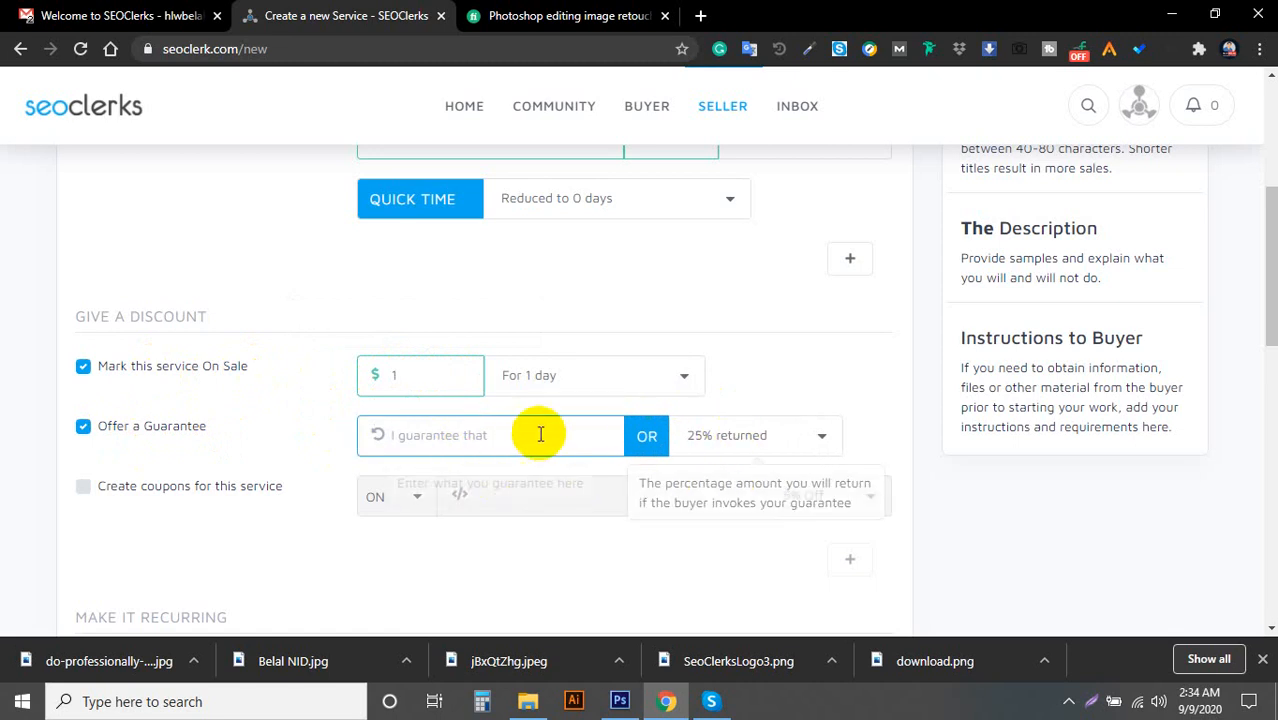
click(736, 438)
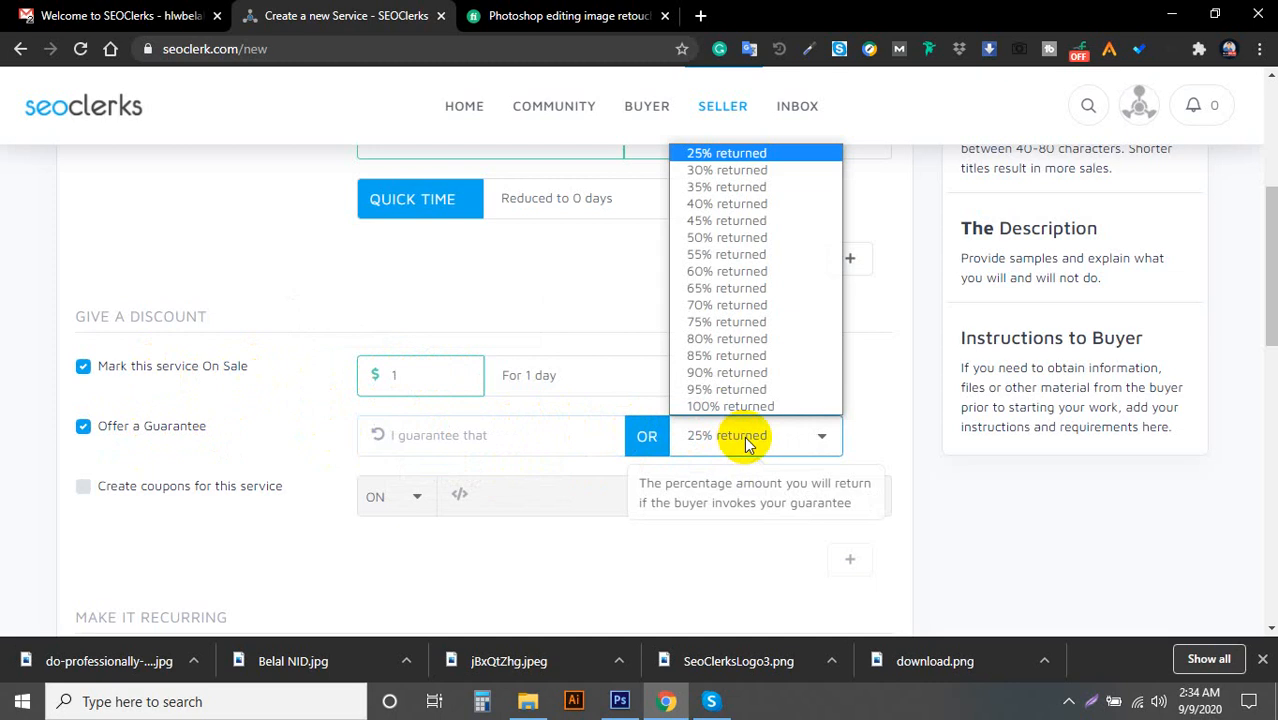
click(747, 437)
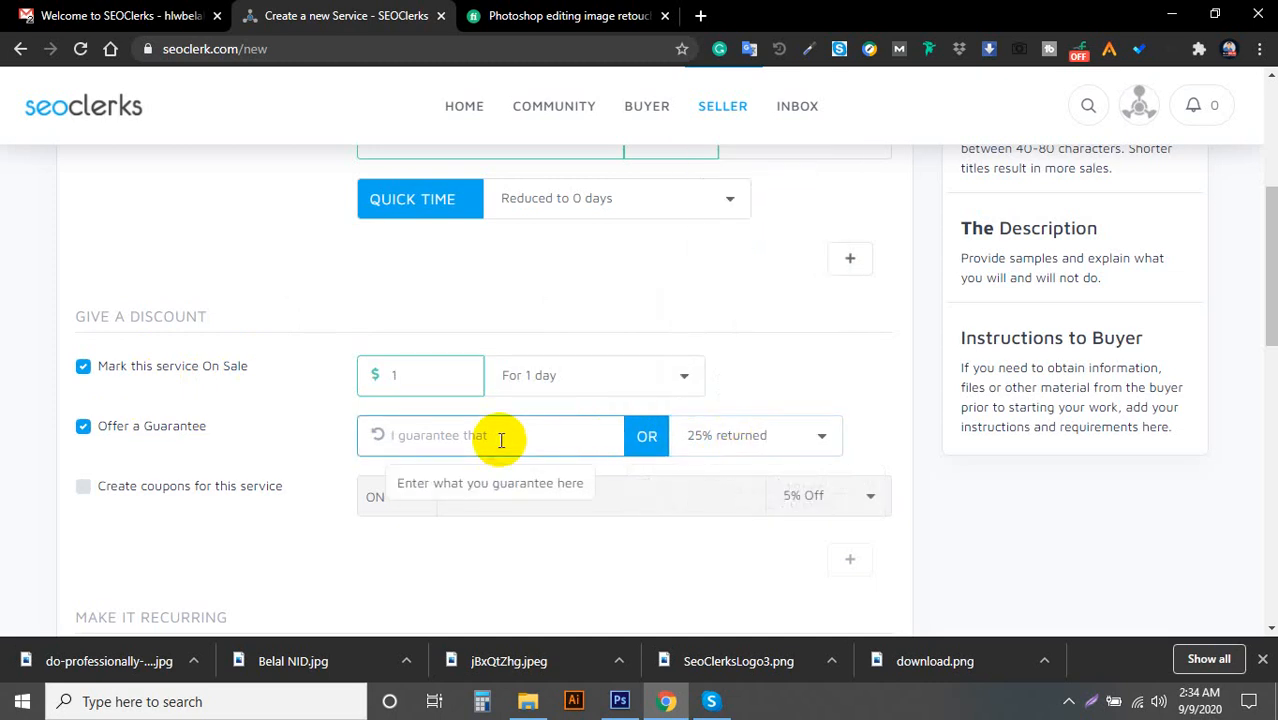
Enter the guarantee statement 'I gruntee that'.
text(( wi)
key(BackSpace)
key(BackSpace)
key(BackSpace)
key(BackSpace)
text(100)
key(BackSpace)
key(BackSpace)
key(BackSpace)
text(I gr)
key(BackSpace)
key(BackSpace)
key(BackSpace)
key(BackSpace)
text(I gruntee that)
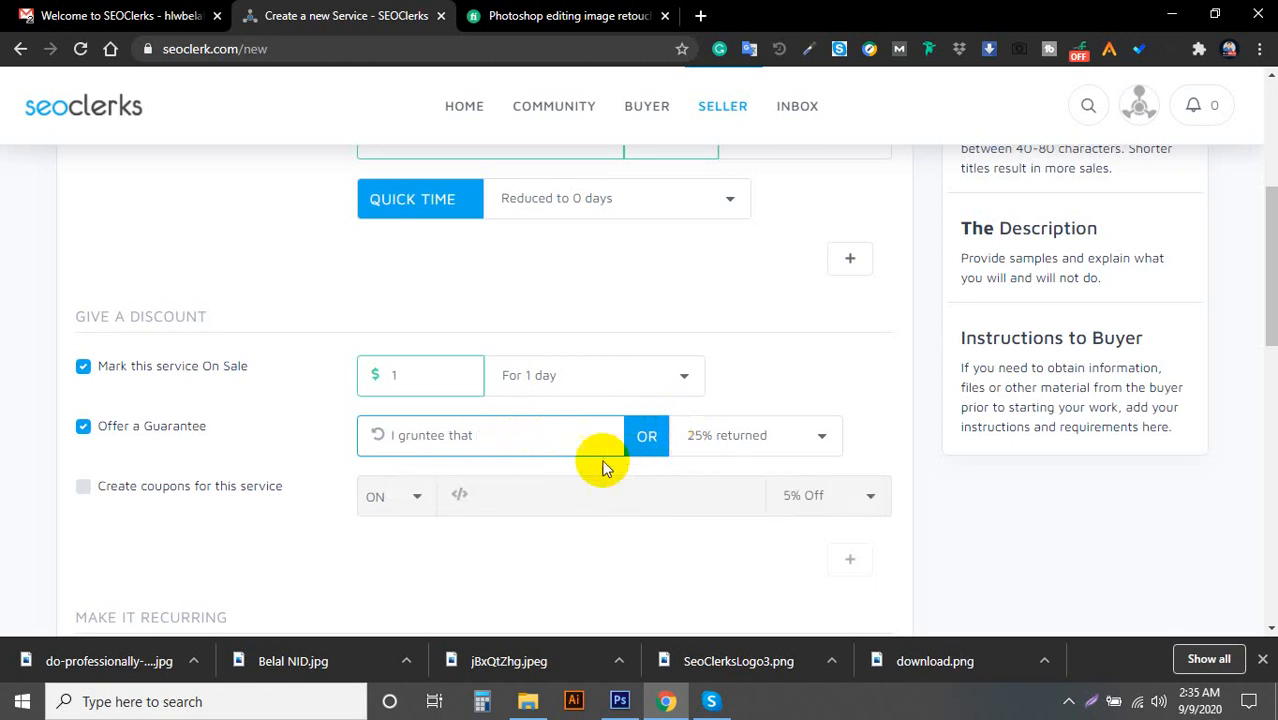
scroll(533, 460, down, 1)
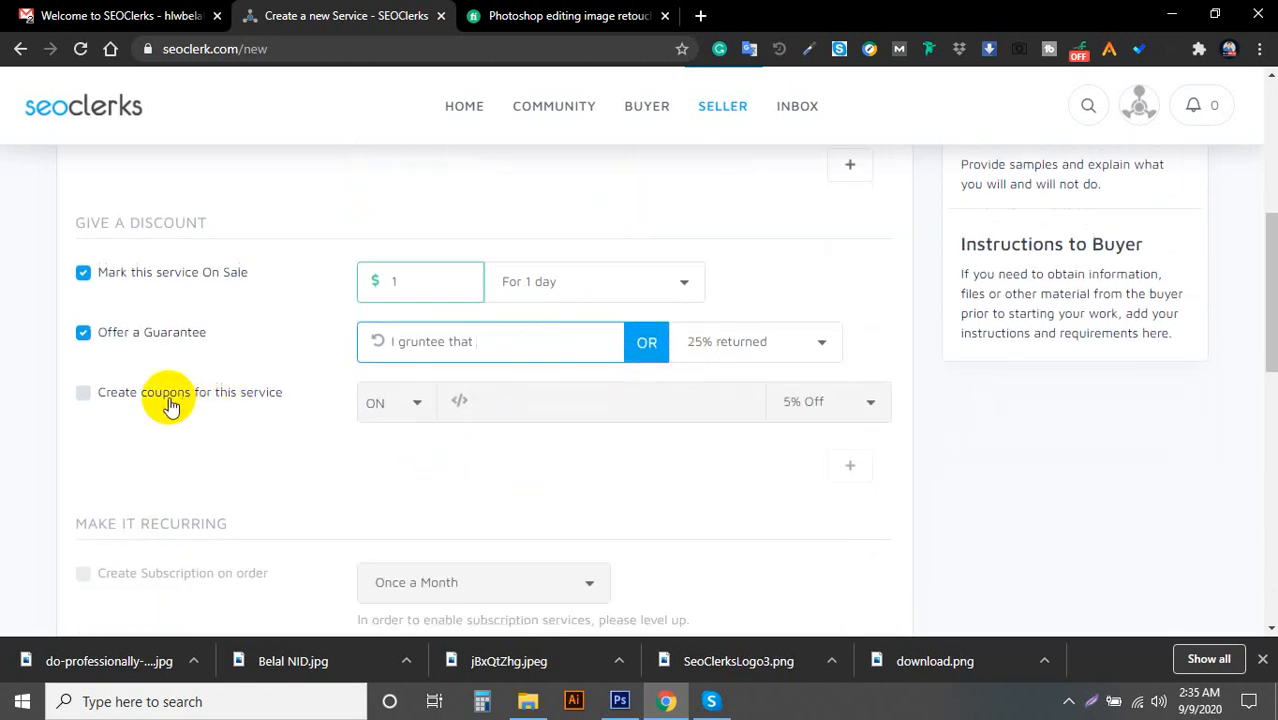
Replace the too-short guarantee text with 'No Need To Worry Working With Me'.
click(152, 395)
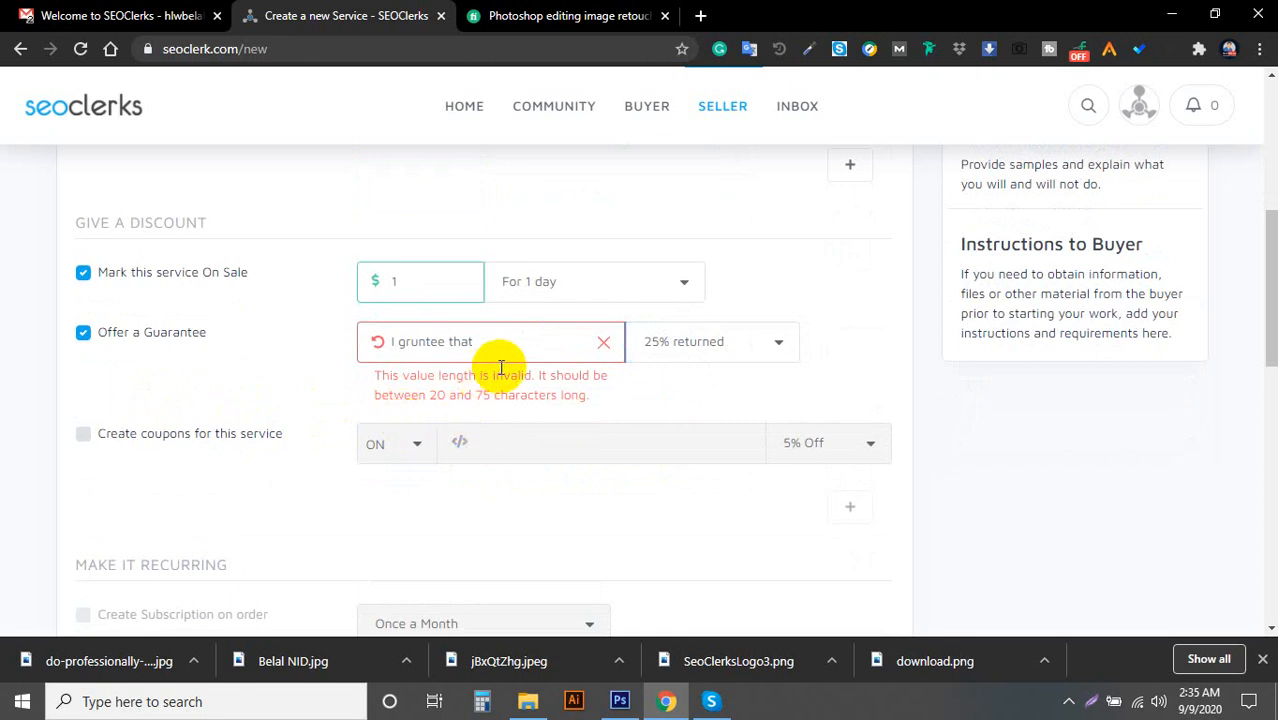
drag(473, 342, 360, 345)
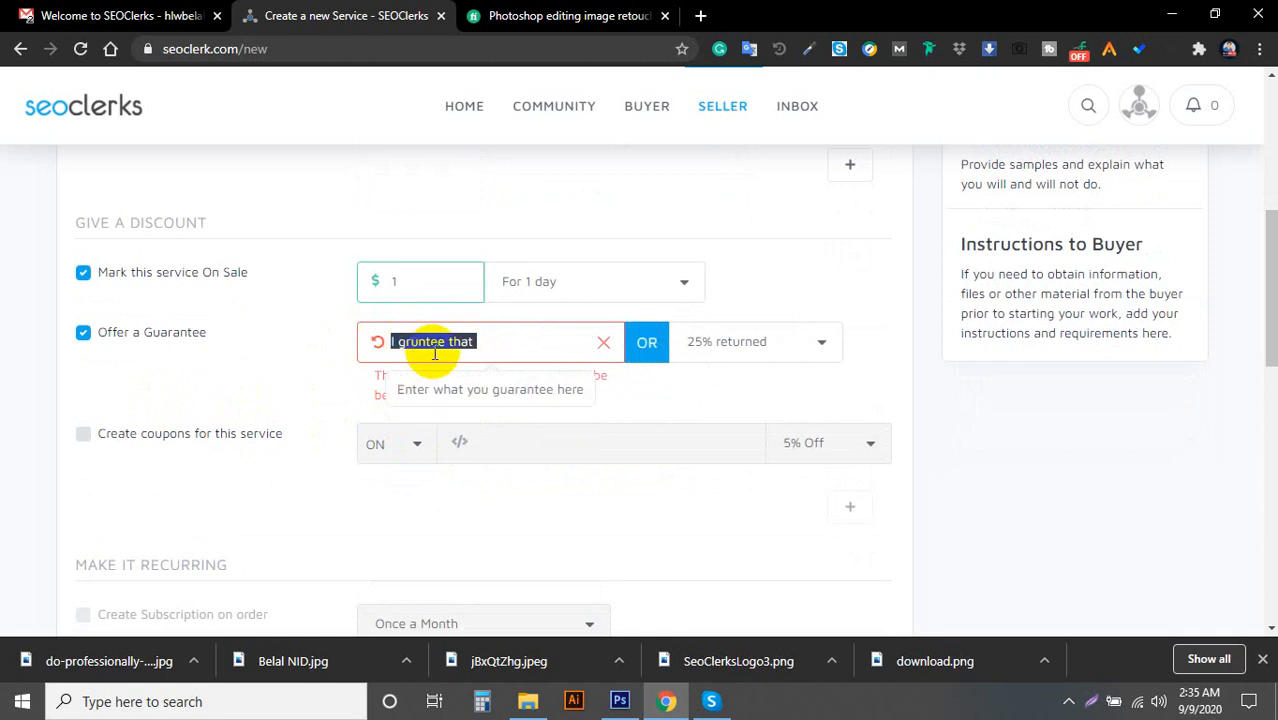
key(BackSpace)
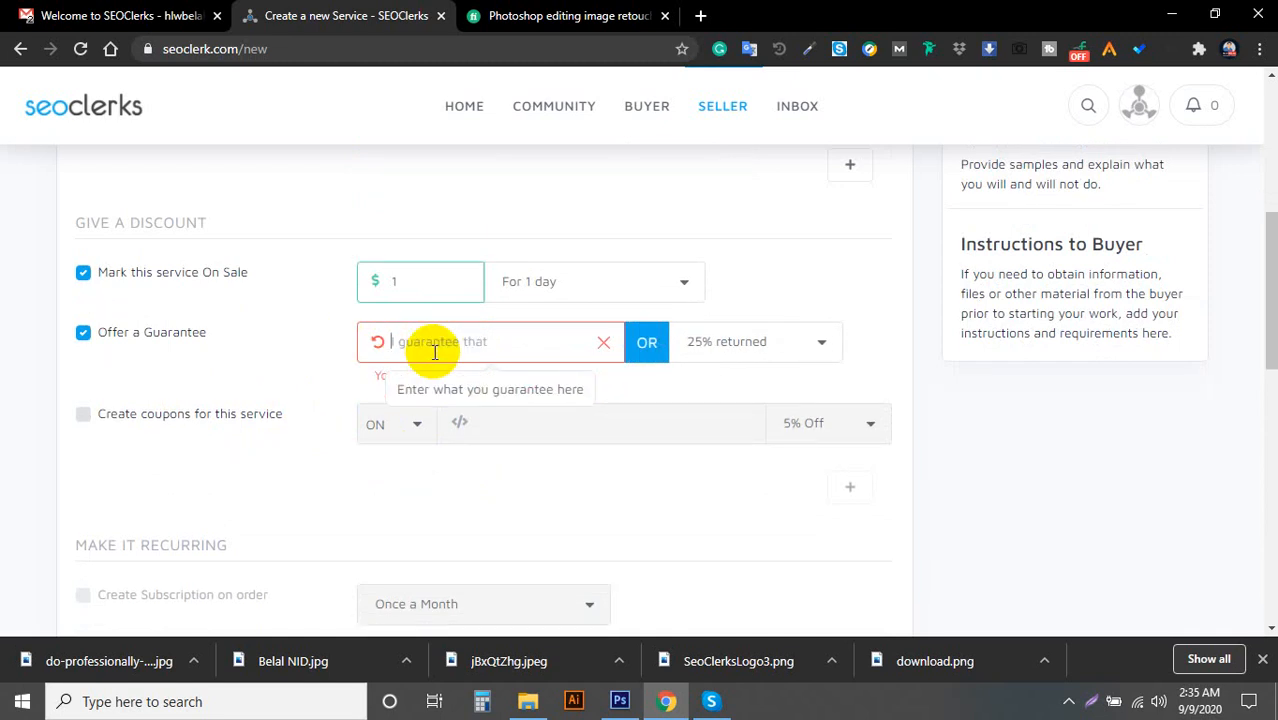
text(N)
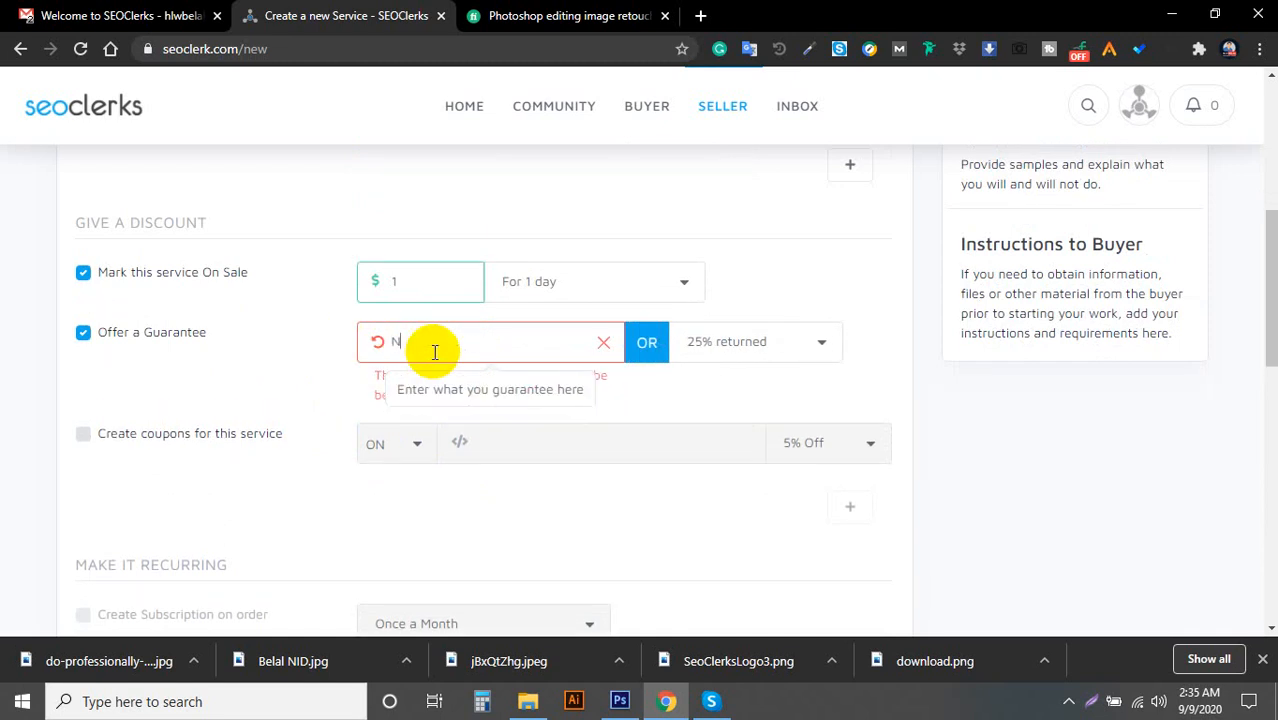
text(o Need To Worry Worki)
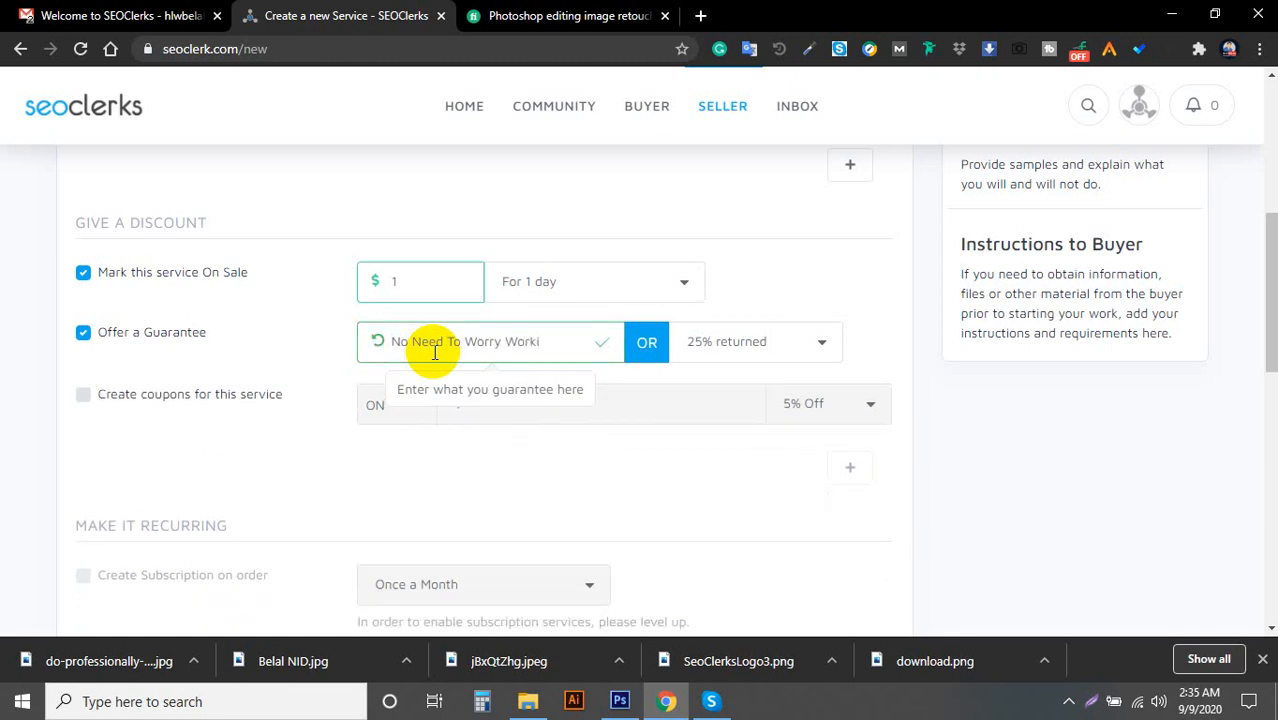
text(ng With Me)
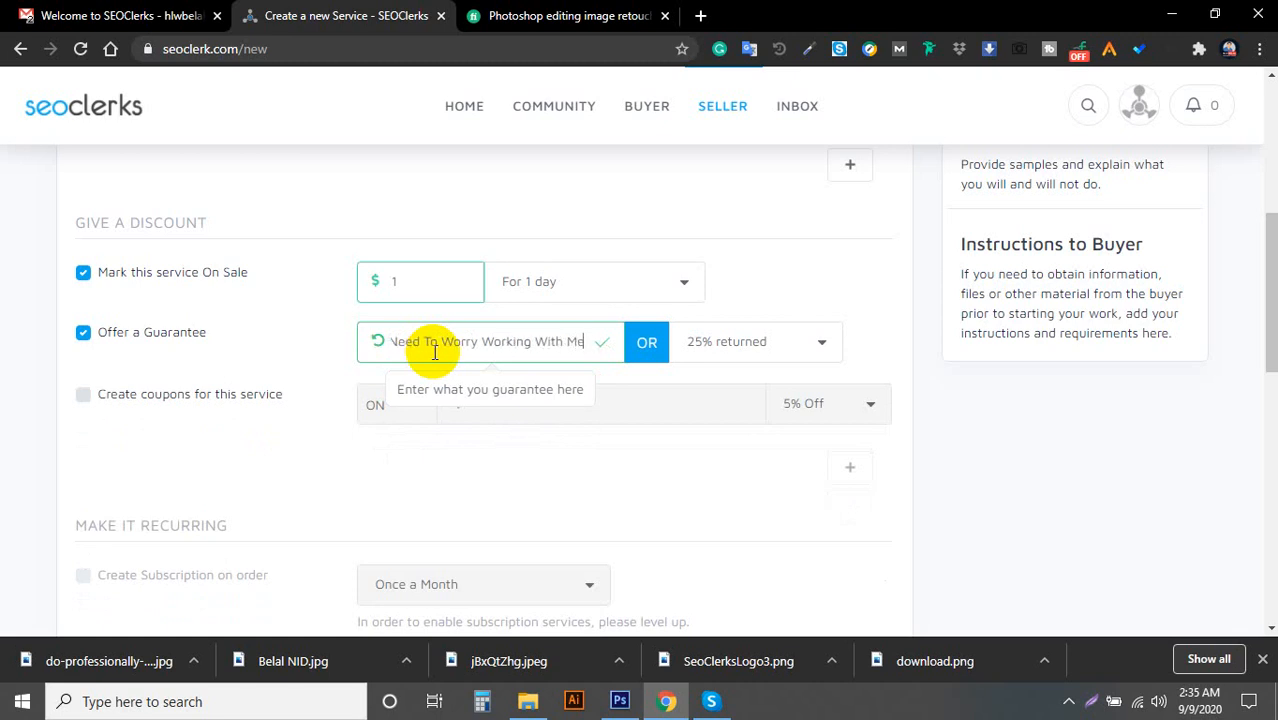
text(, )
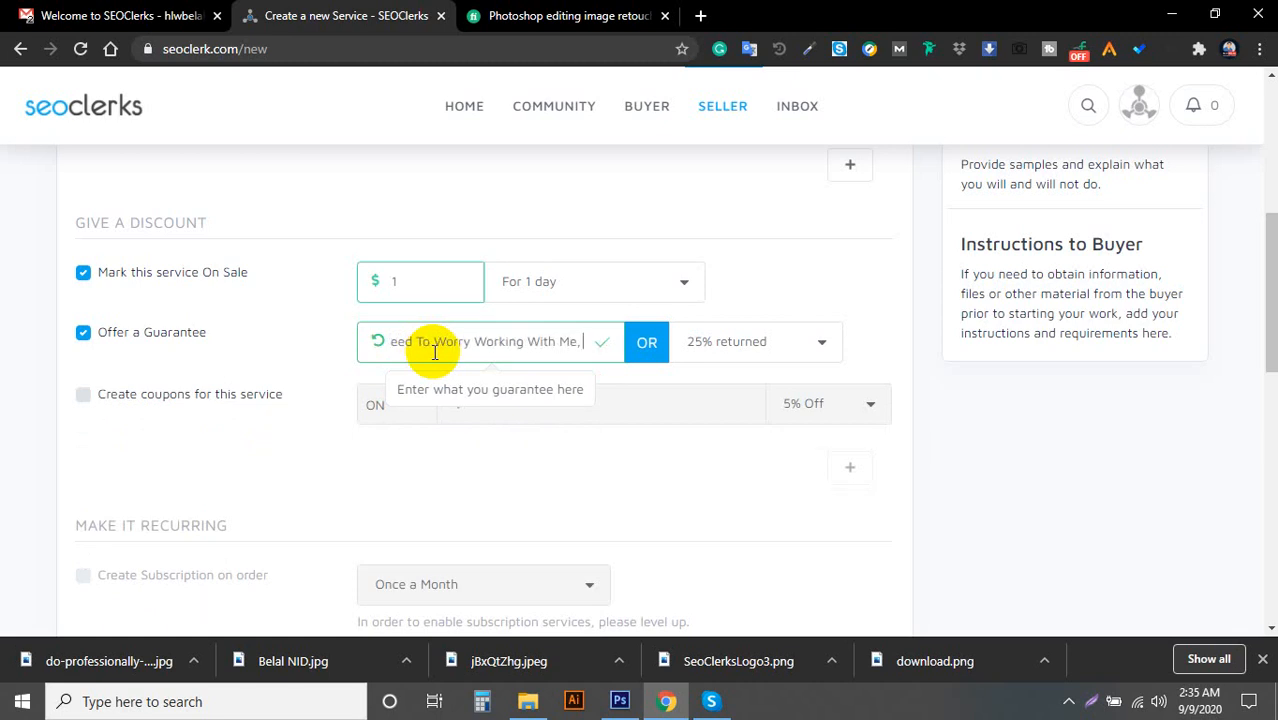
text(I)
Finish the guarantee statement so it ends 'You Will Be Setisfied 100%'.
key(BackSpace)
text(I a)
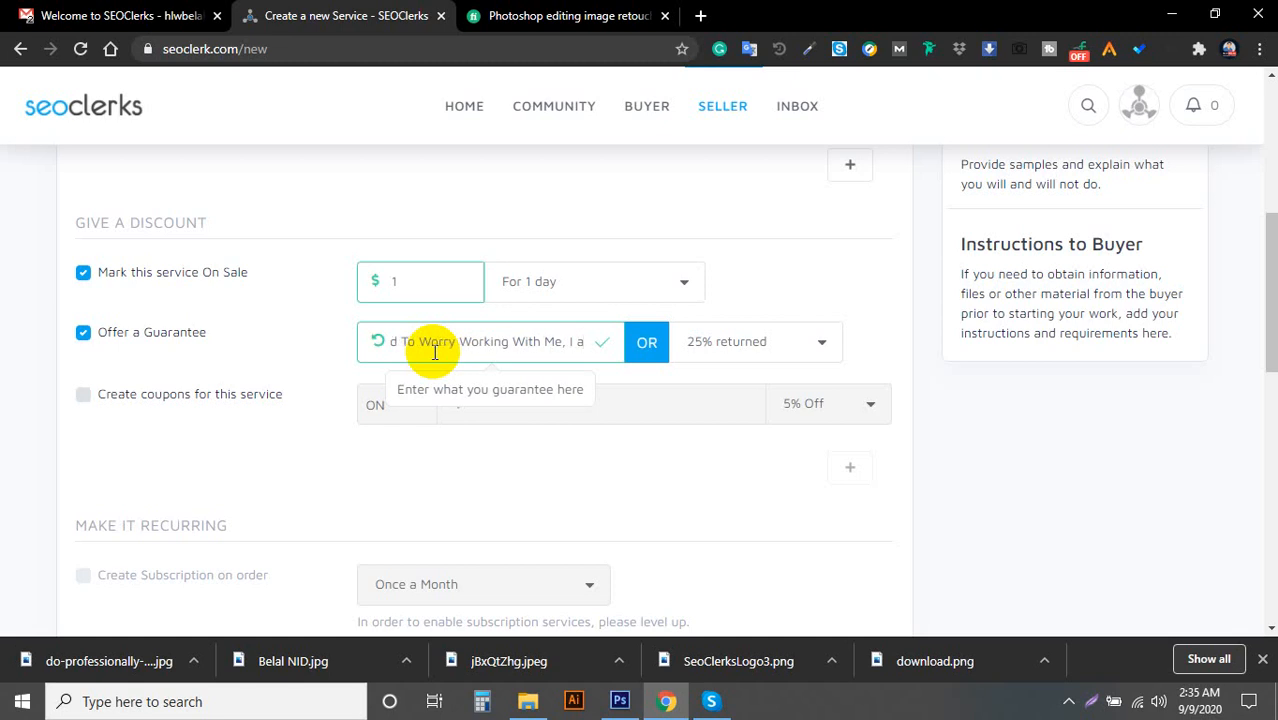
key(BackSpace)
text(Gr)
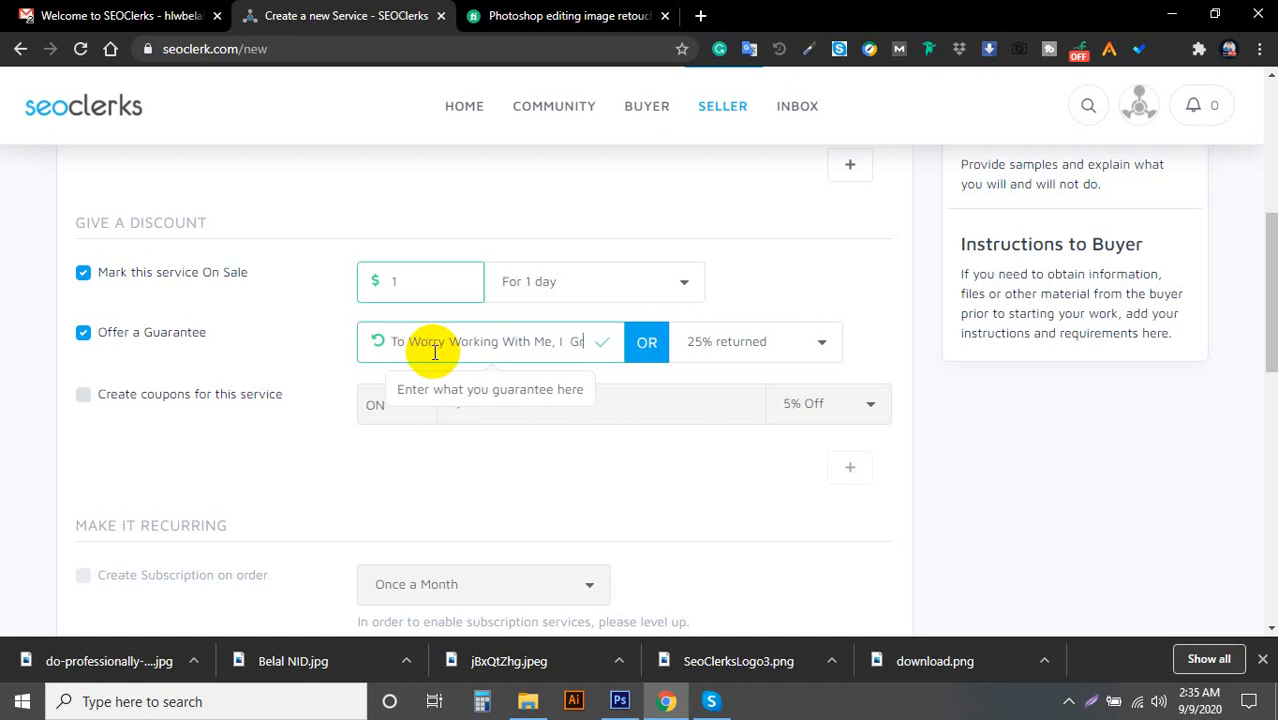
text(untee You)
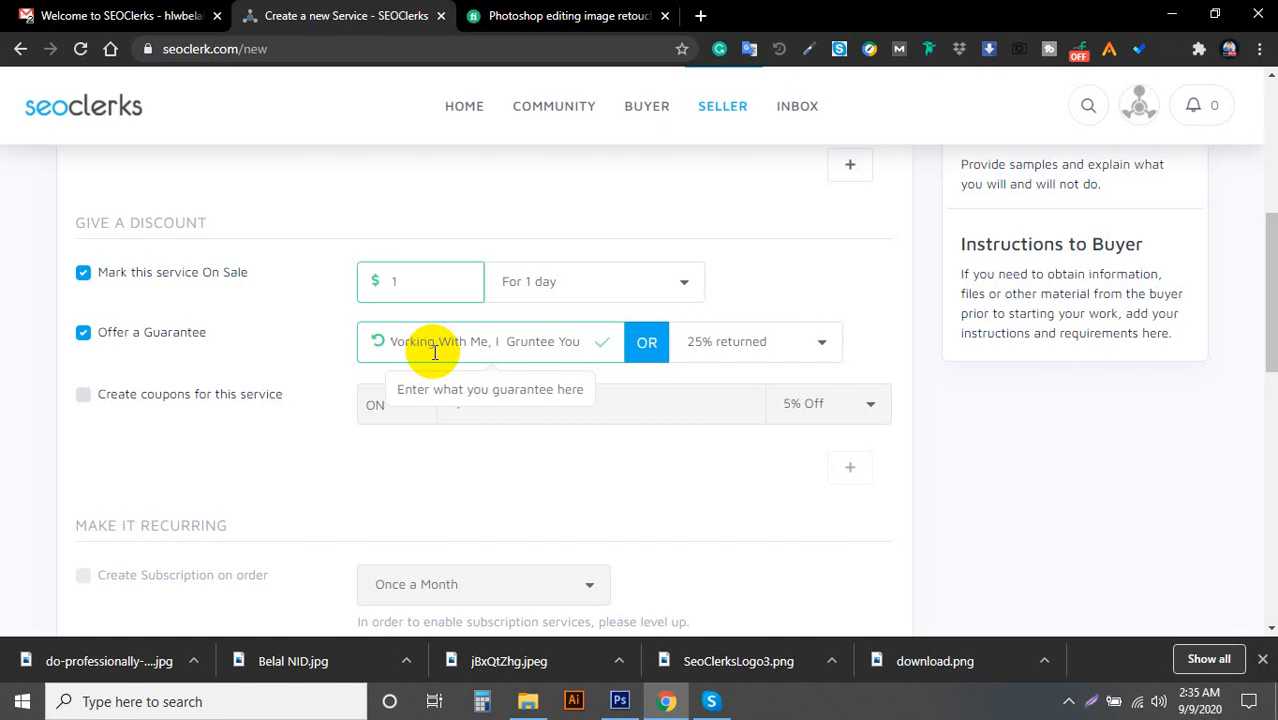
key(BackSpace)
key(BackSpace)
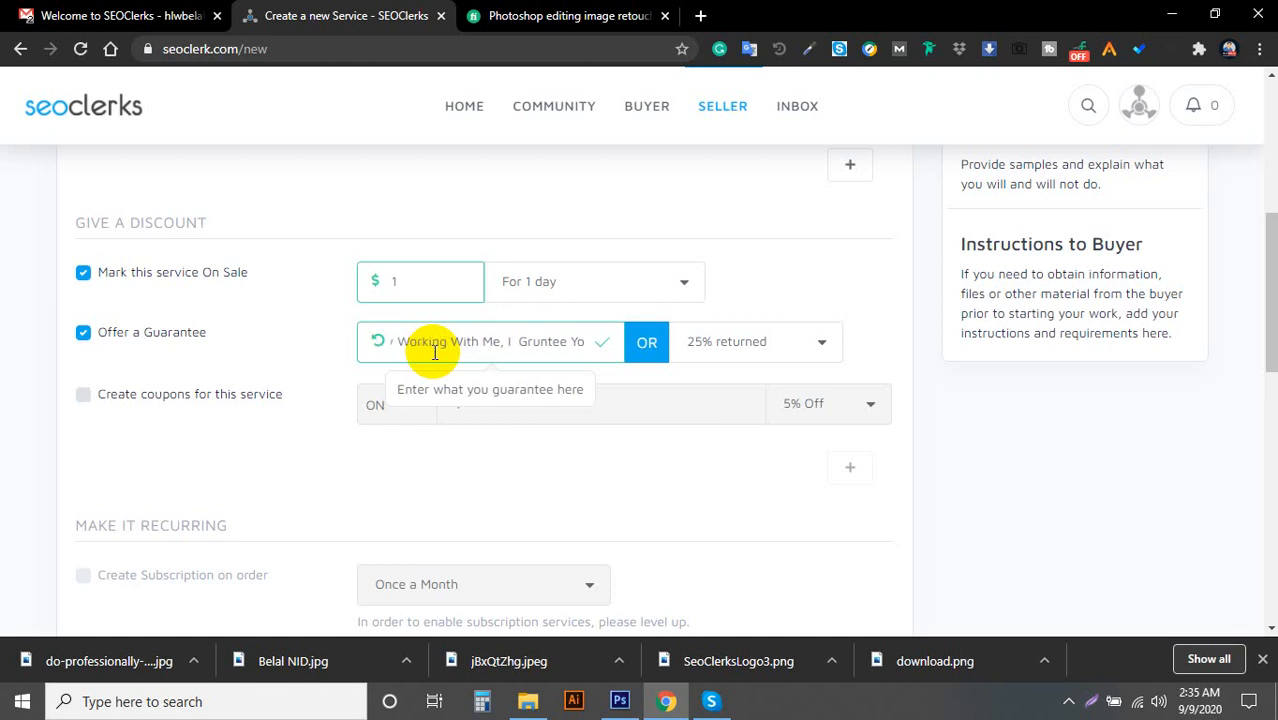
key(BackSpace)
key(BackSpace)
text(, You)
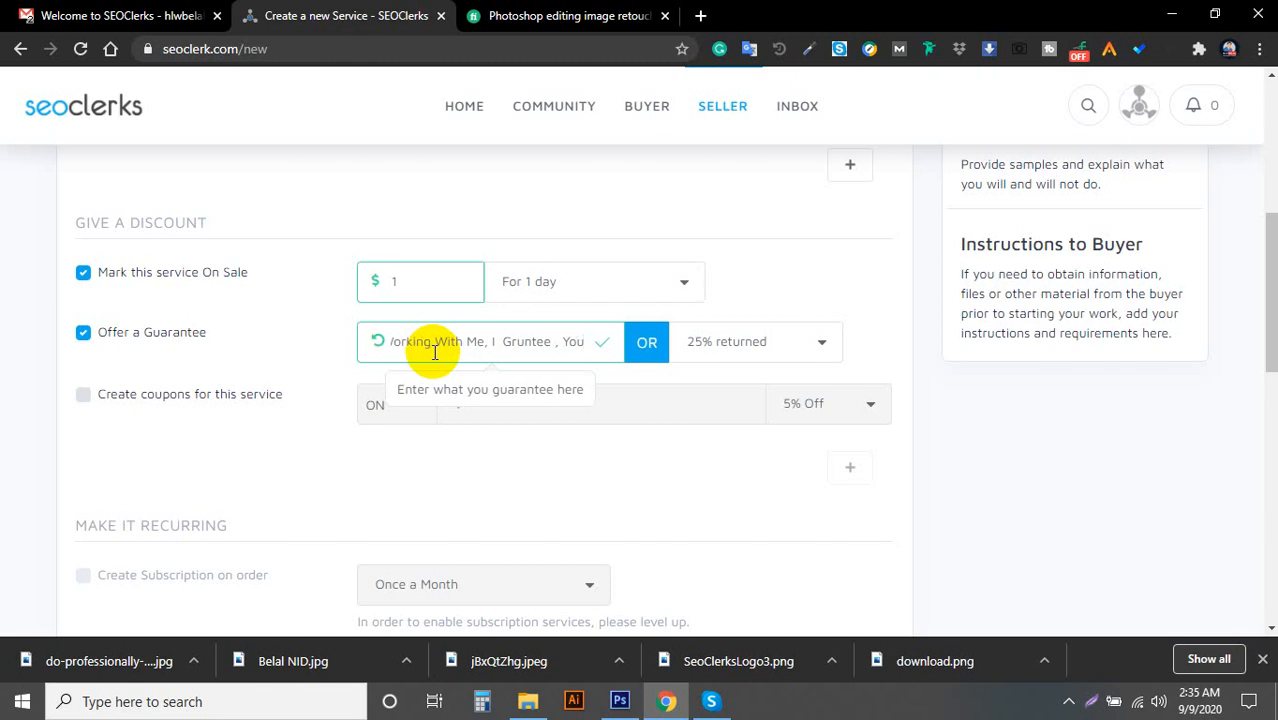
text( Will E)
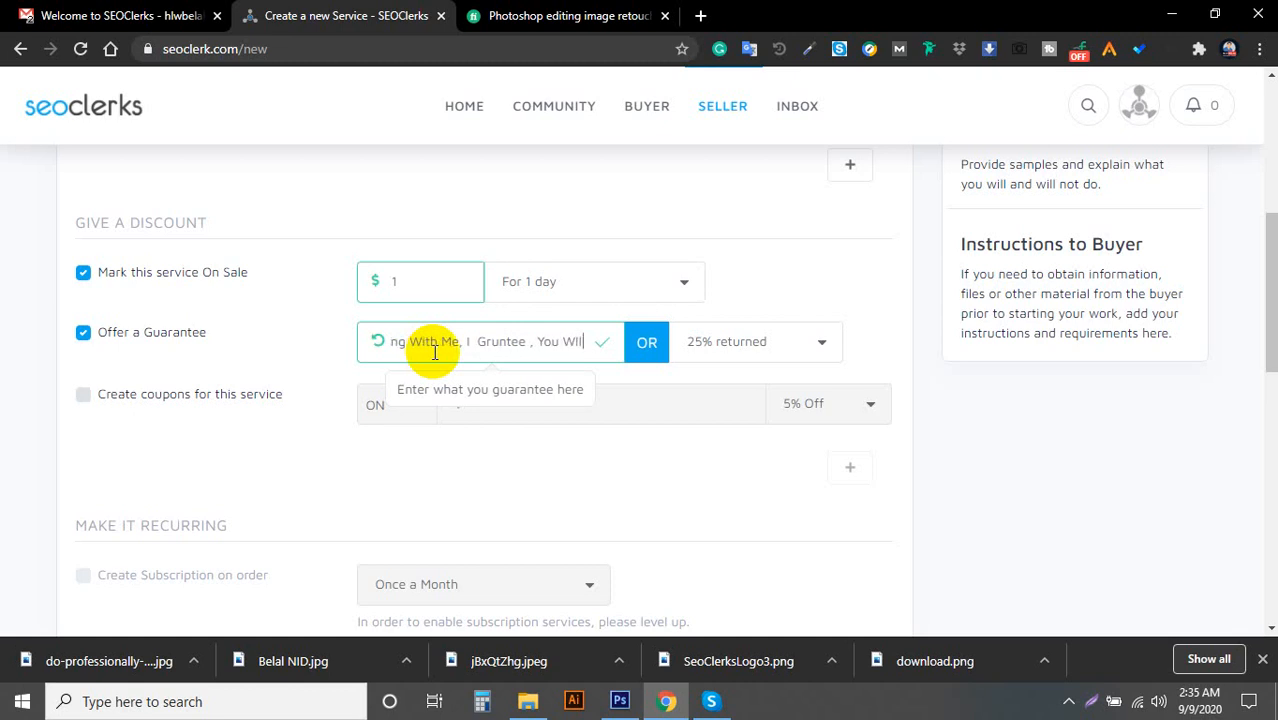
text(e)
text( Se)
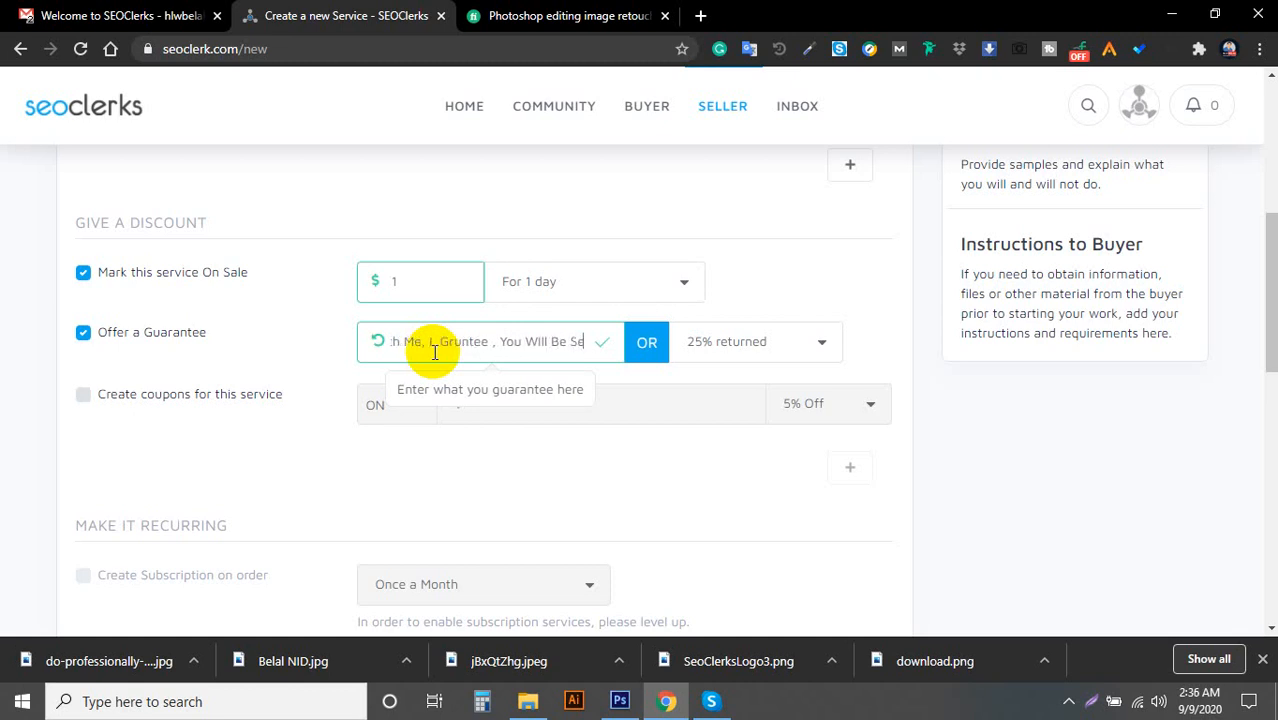
text(tisfied)
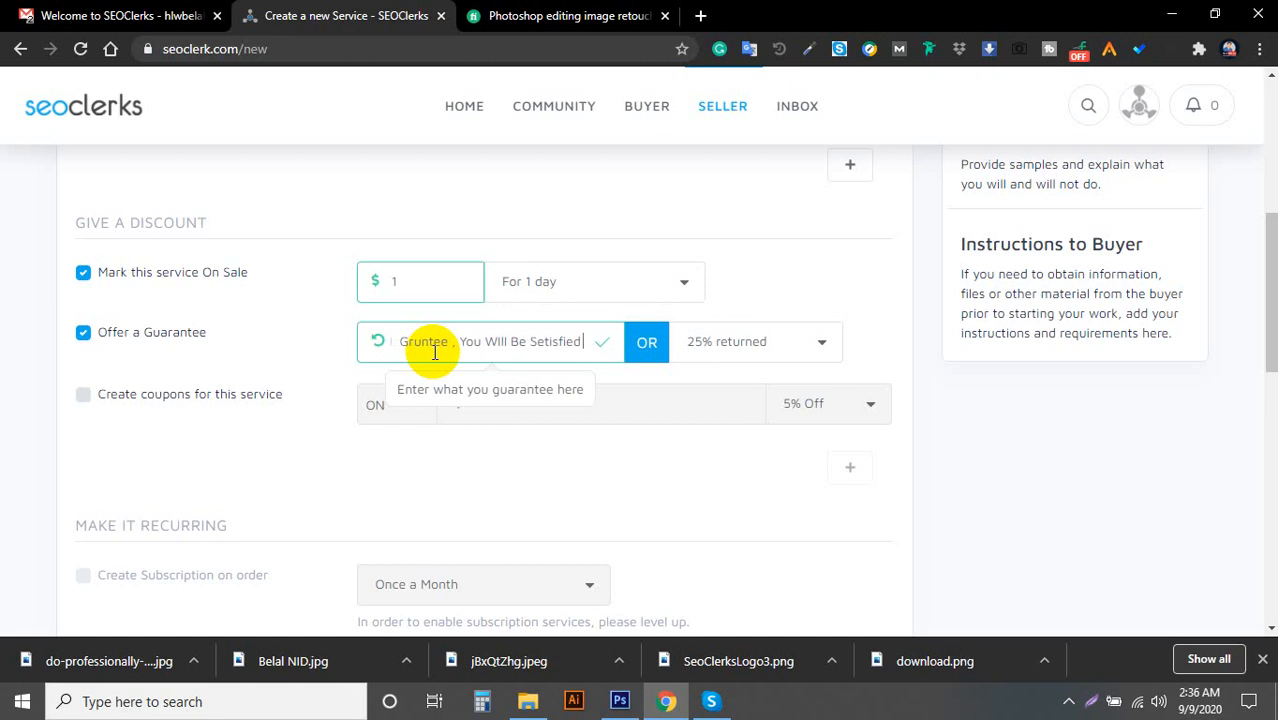
text( 100)
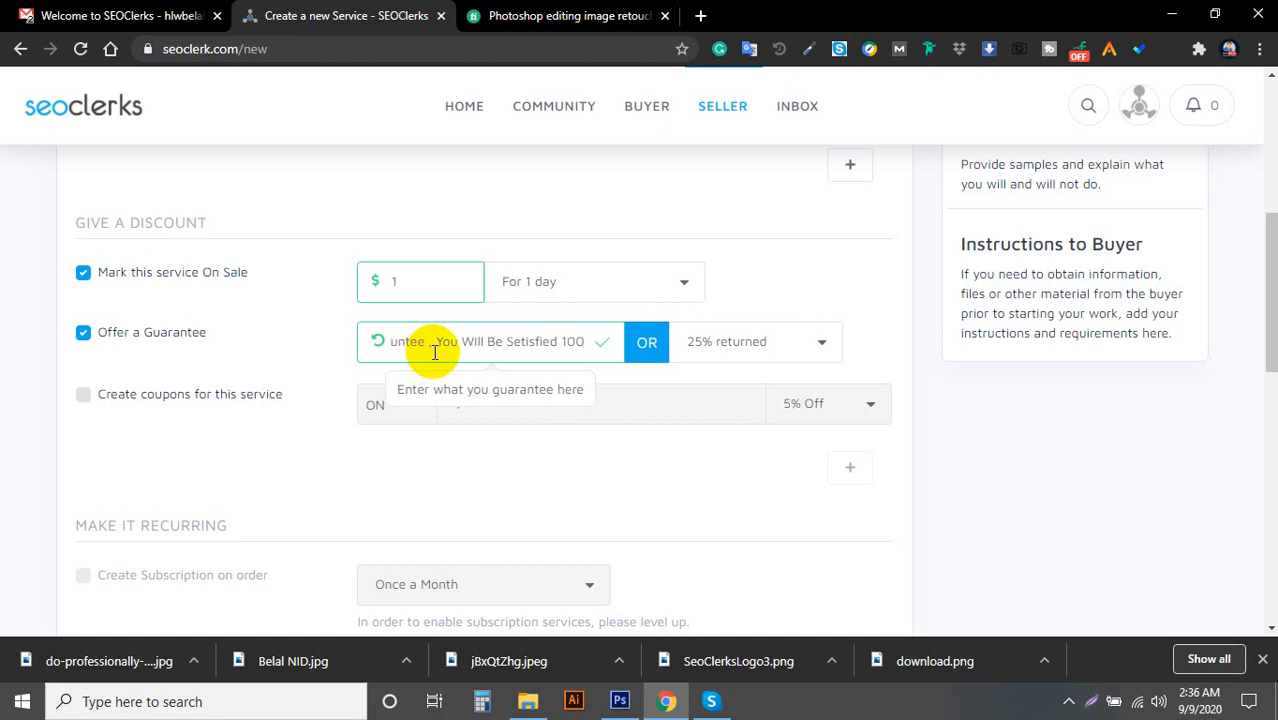
text(%)
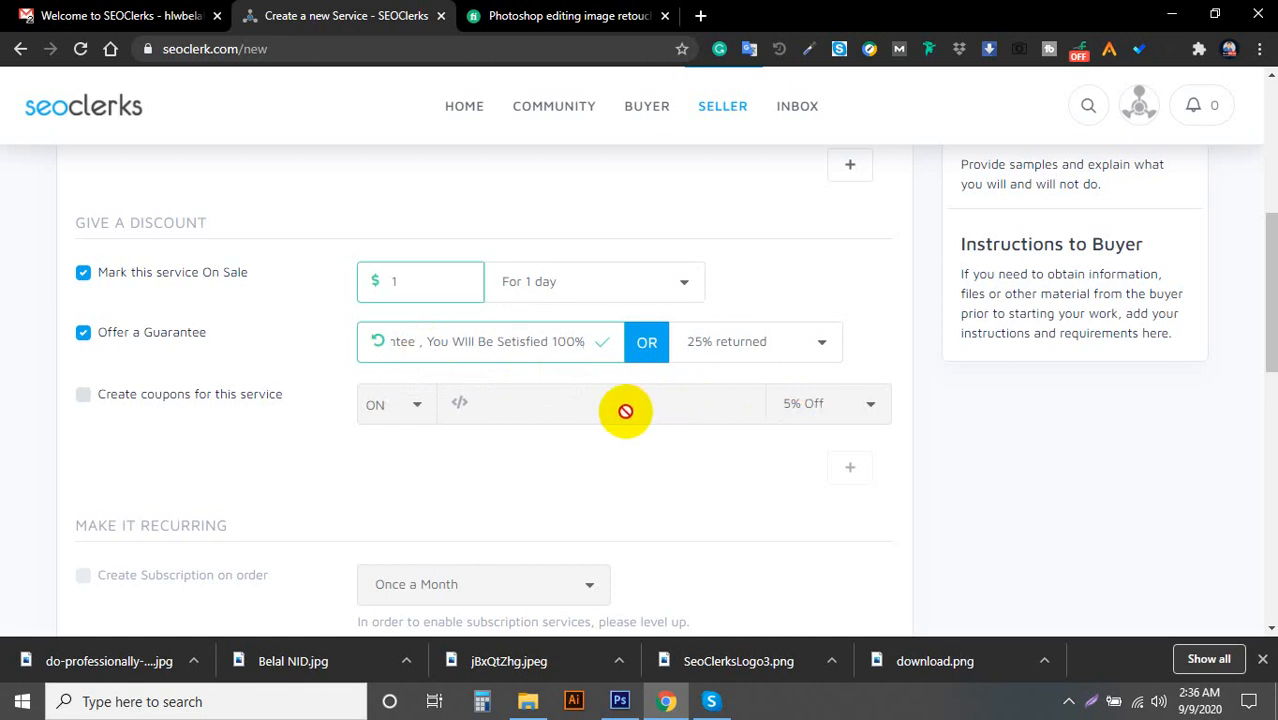
scroll(625, 411, down, 1)
click(112, 302)
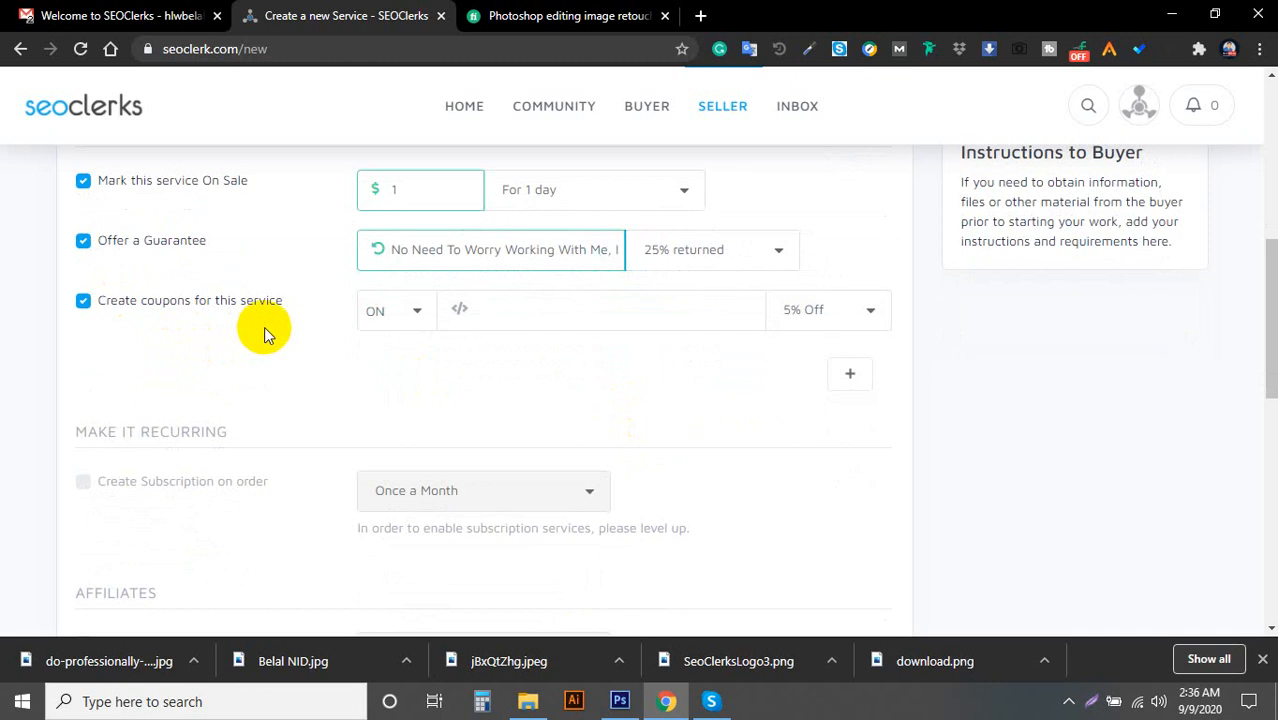
click(378, 312)
click(373, 337)
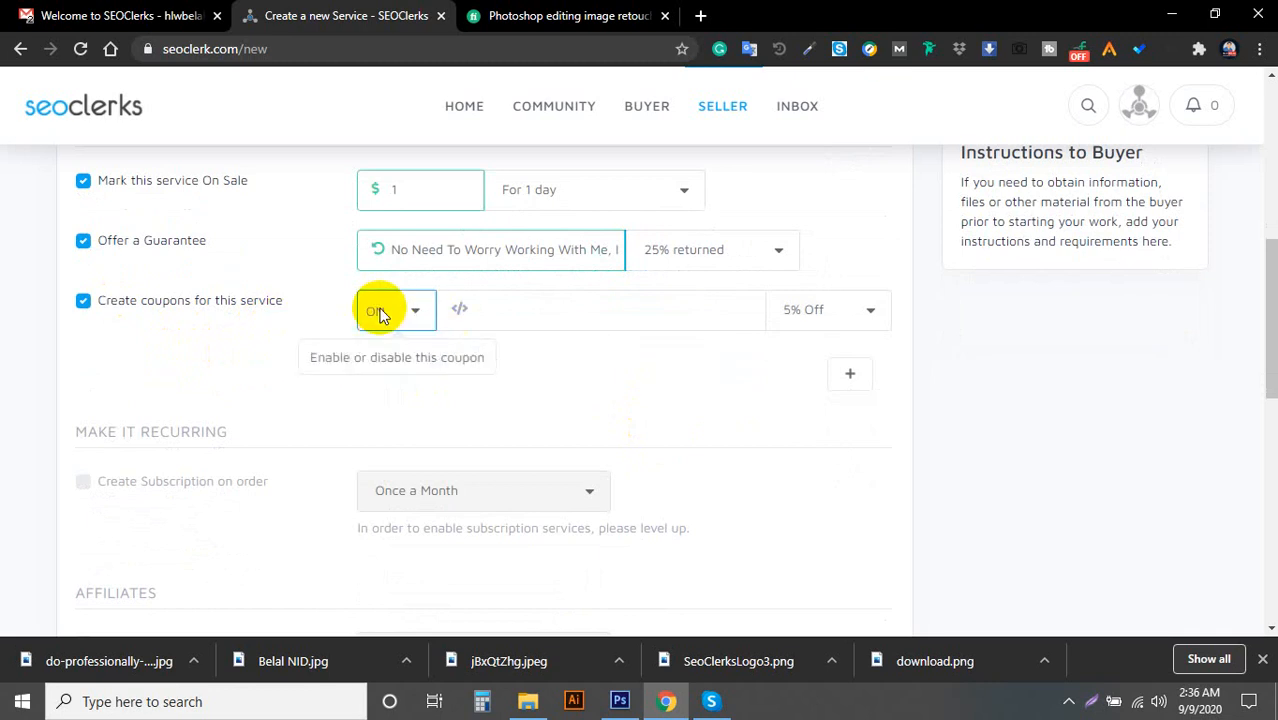
click(840, 315)
click(842, 314)
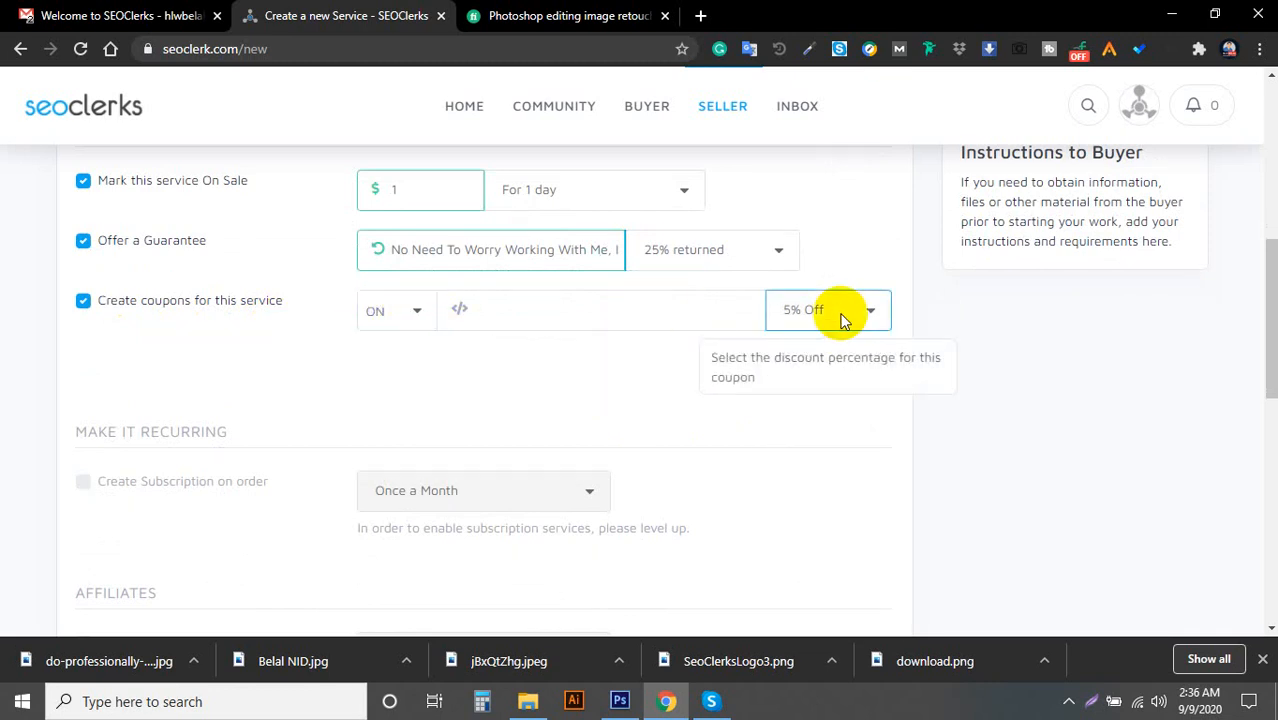
click(540, 310)
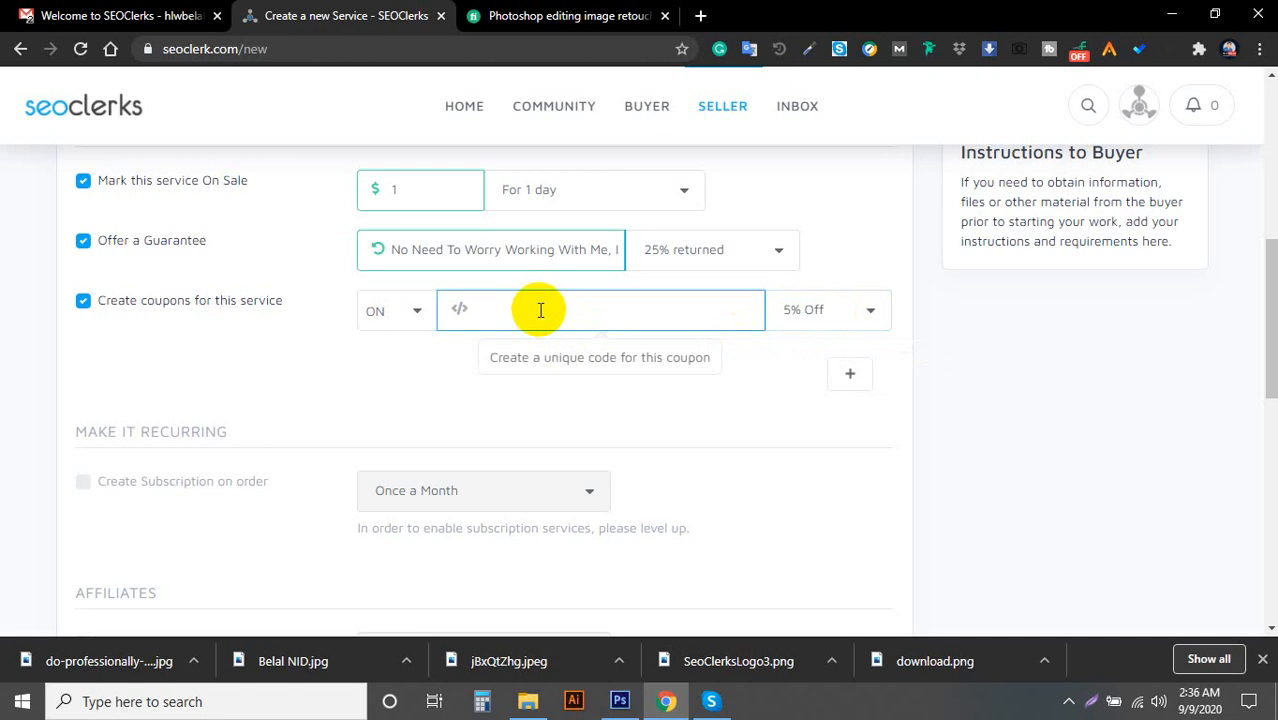
text(mhbelal)
click(422, 357)
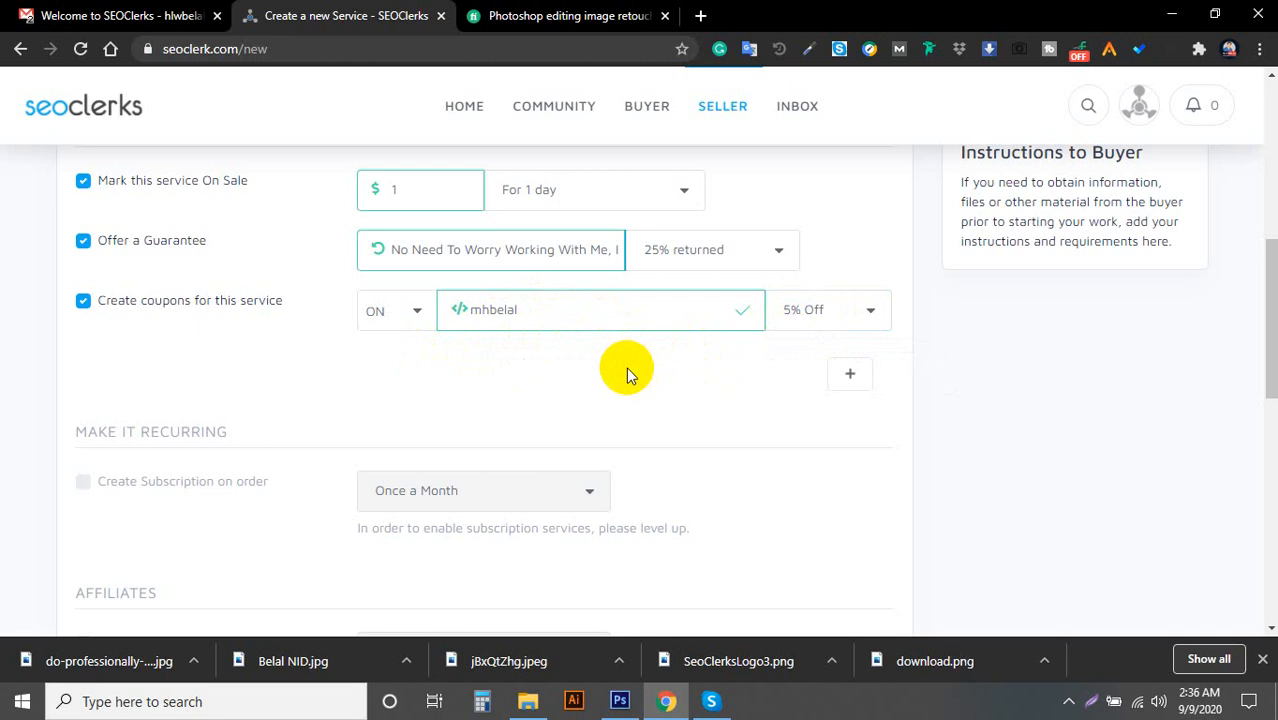
scroll(620, 372, down, 1)
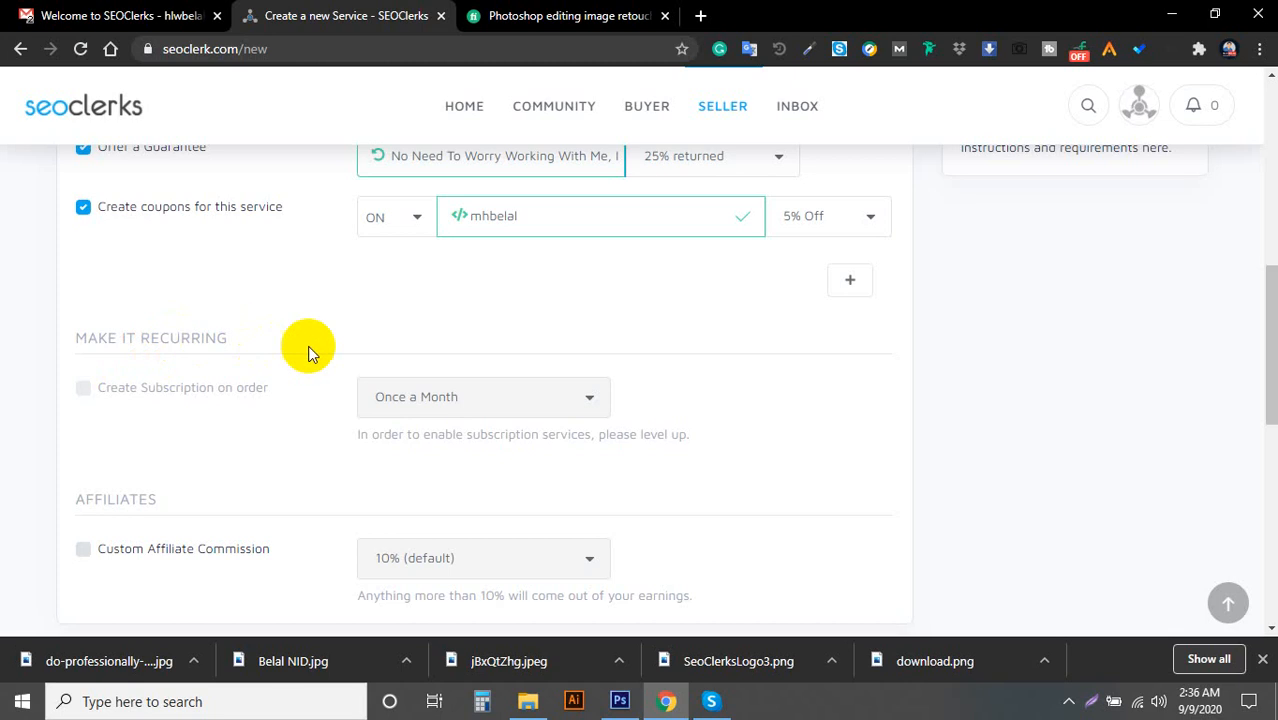
scroll(390, 315, up, 2)
scroll(390, 315, up, 1)
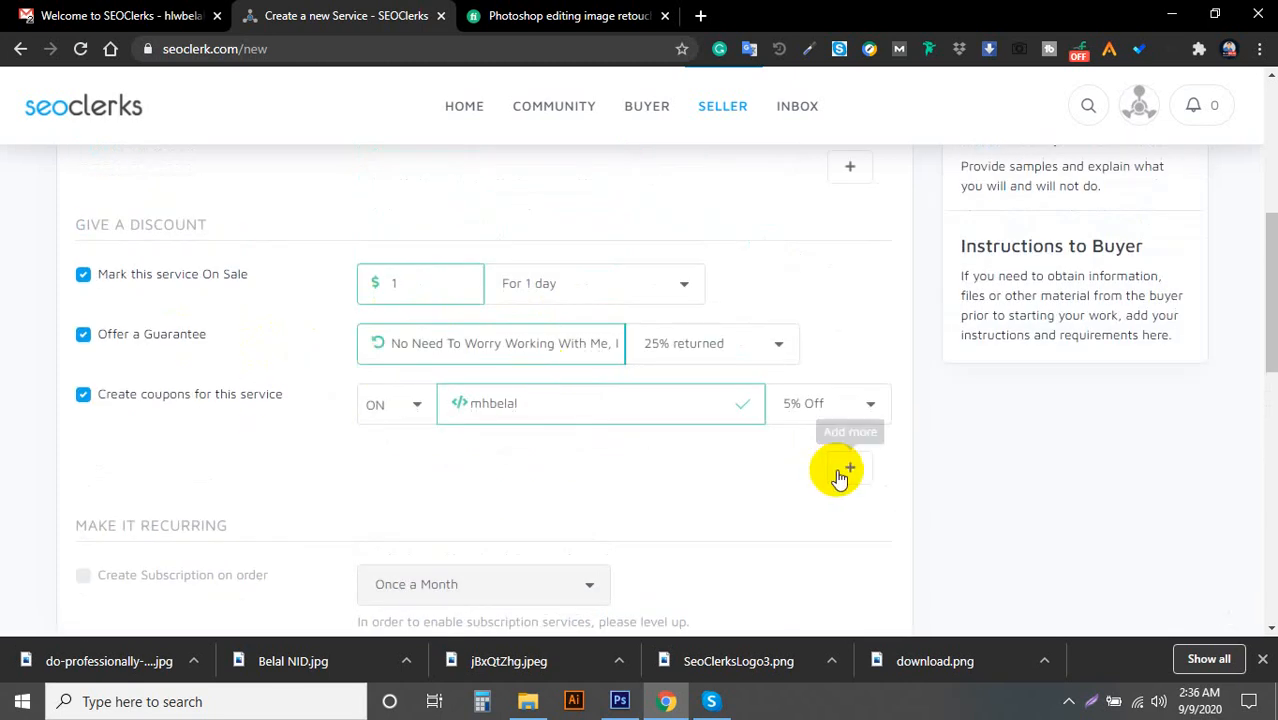
scroll(408, 478, up, 1)
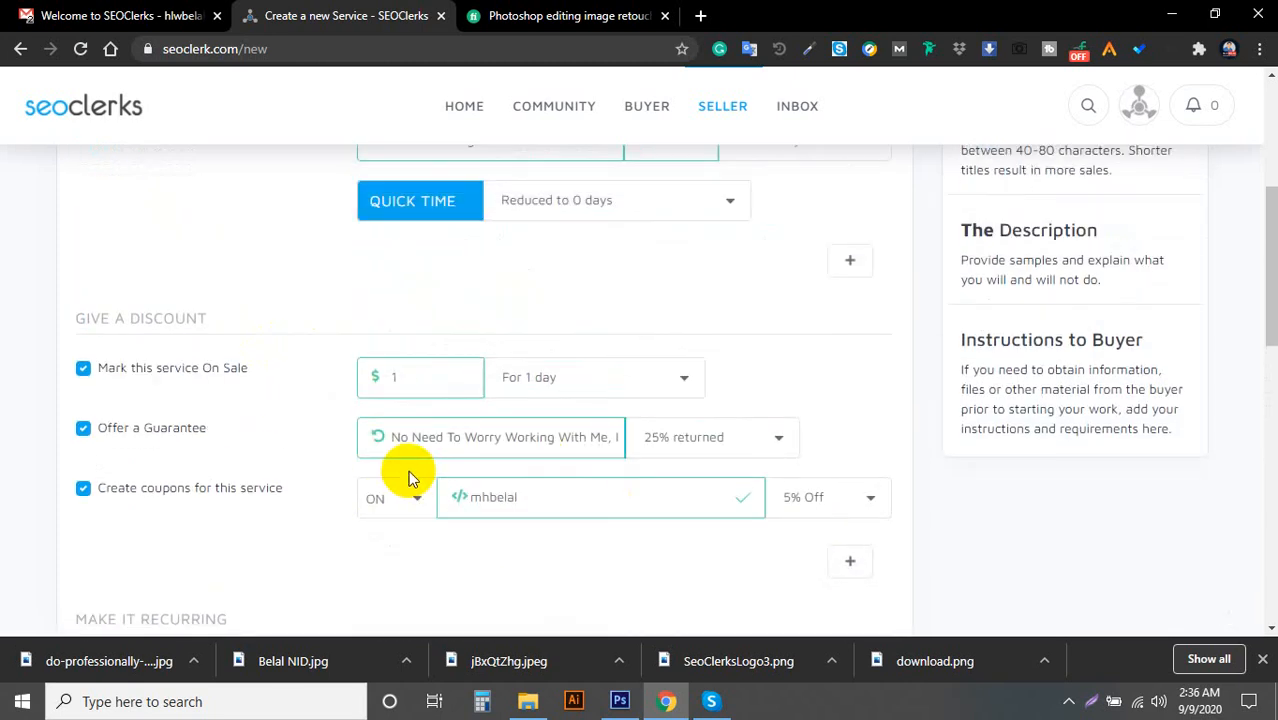
scroll(405, 480, down, 2)
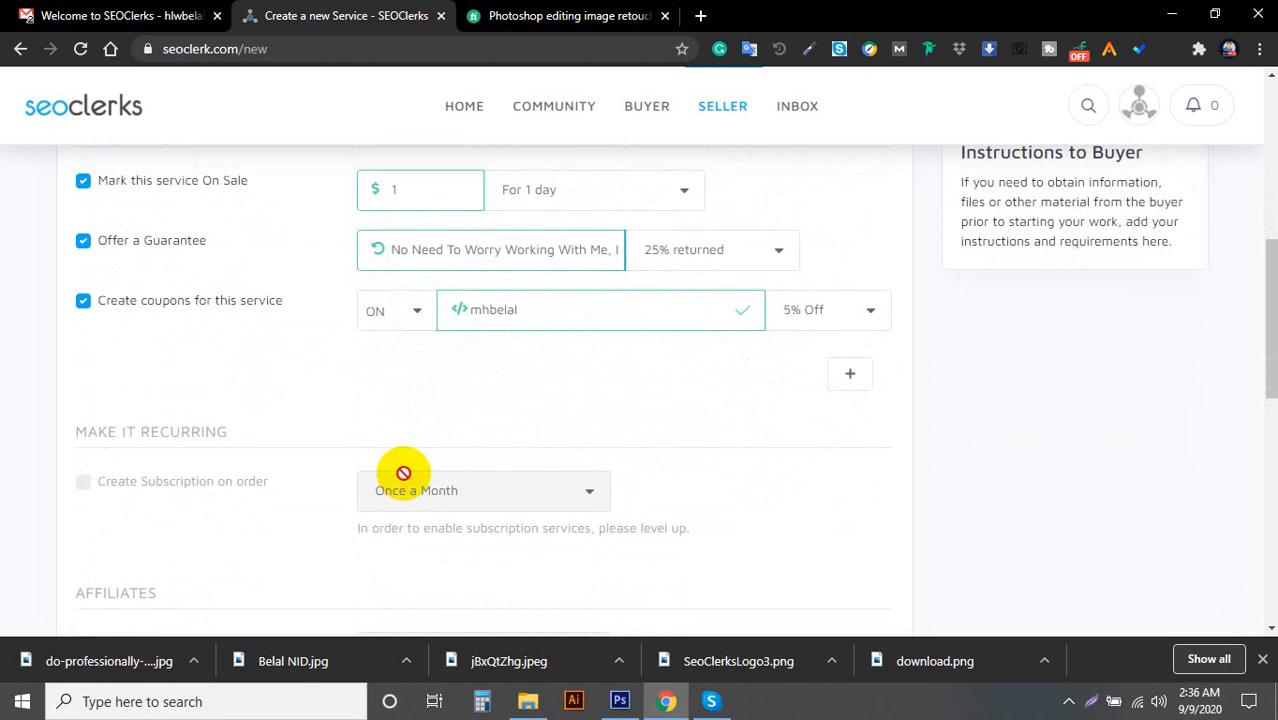
click(850, 376)
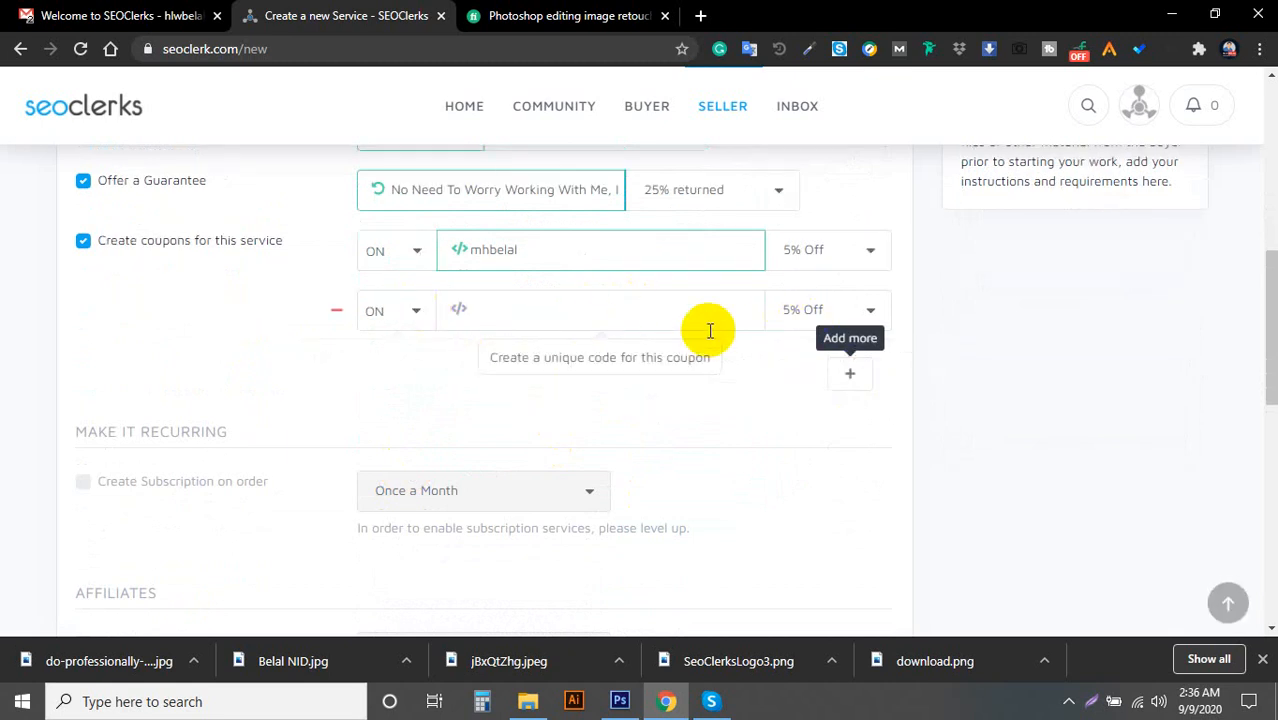
click(336, 311)
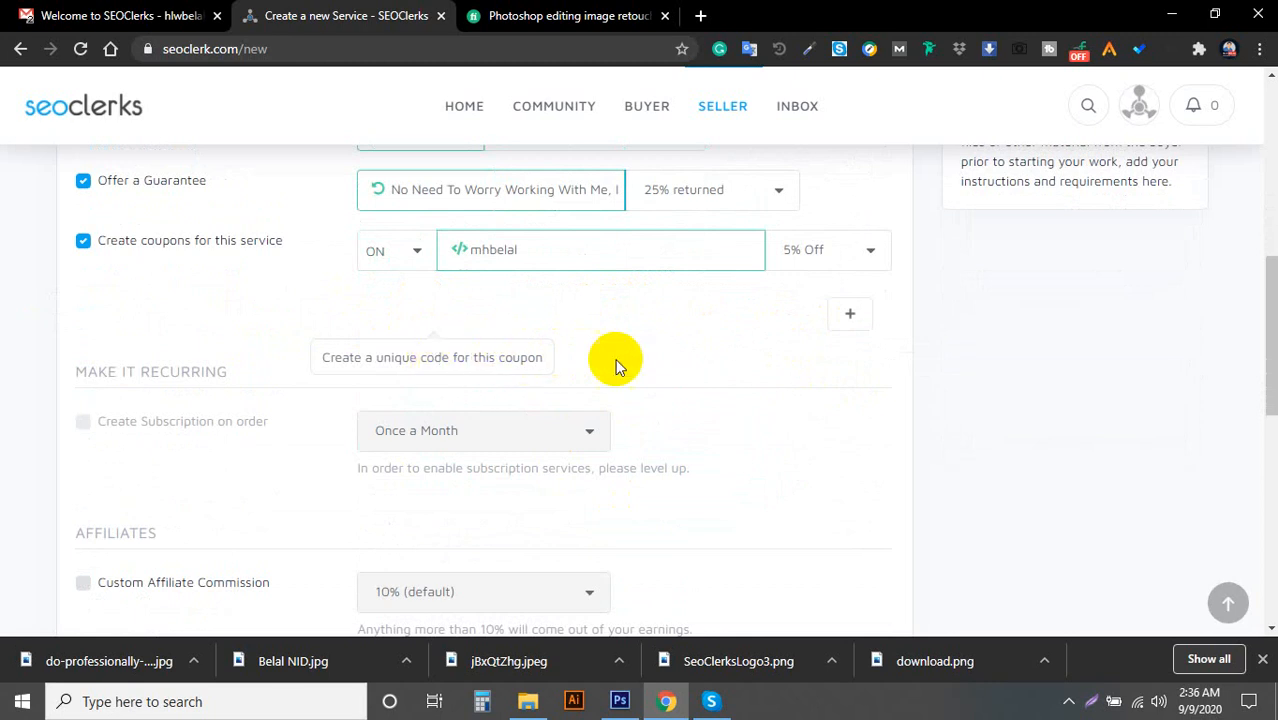
Tick Custom Affiliate Commission, keep it at 10% (default), and continue past Pricing.
scroll(334, 385, down, 1)
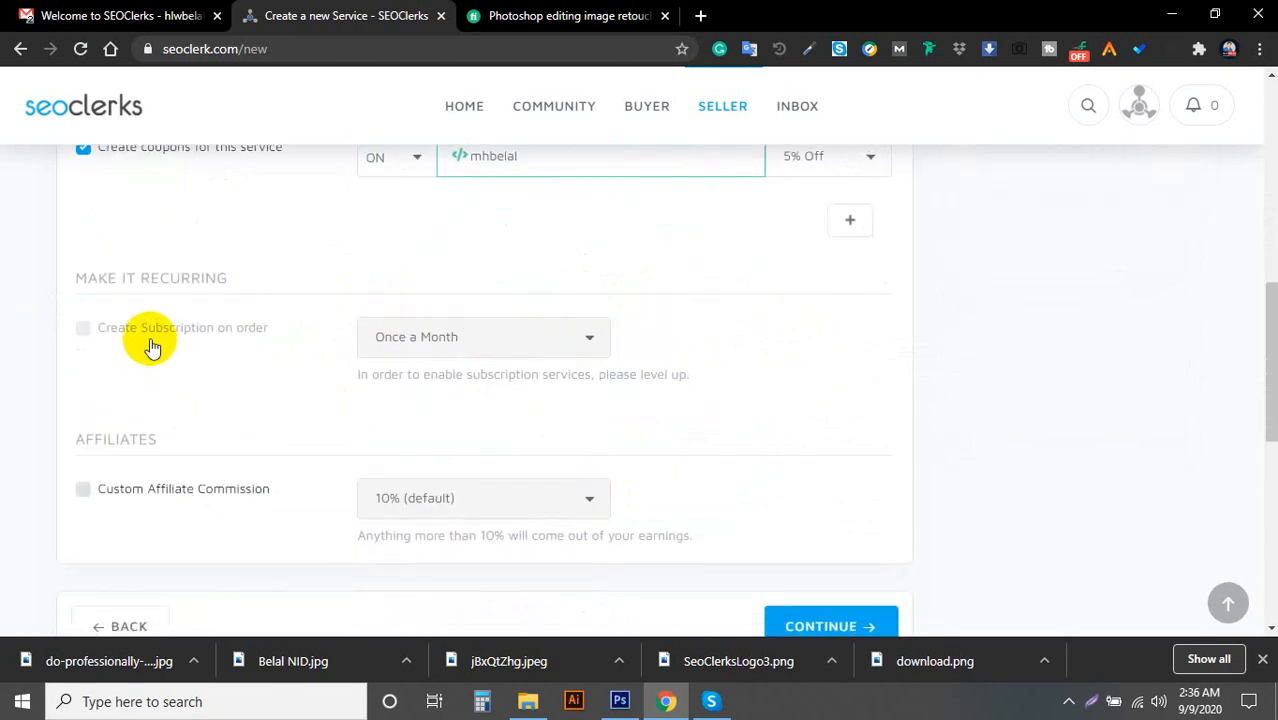
scroll(145, 440, down, 1)
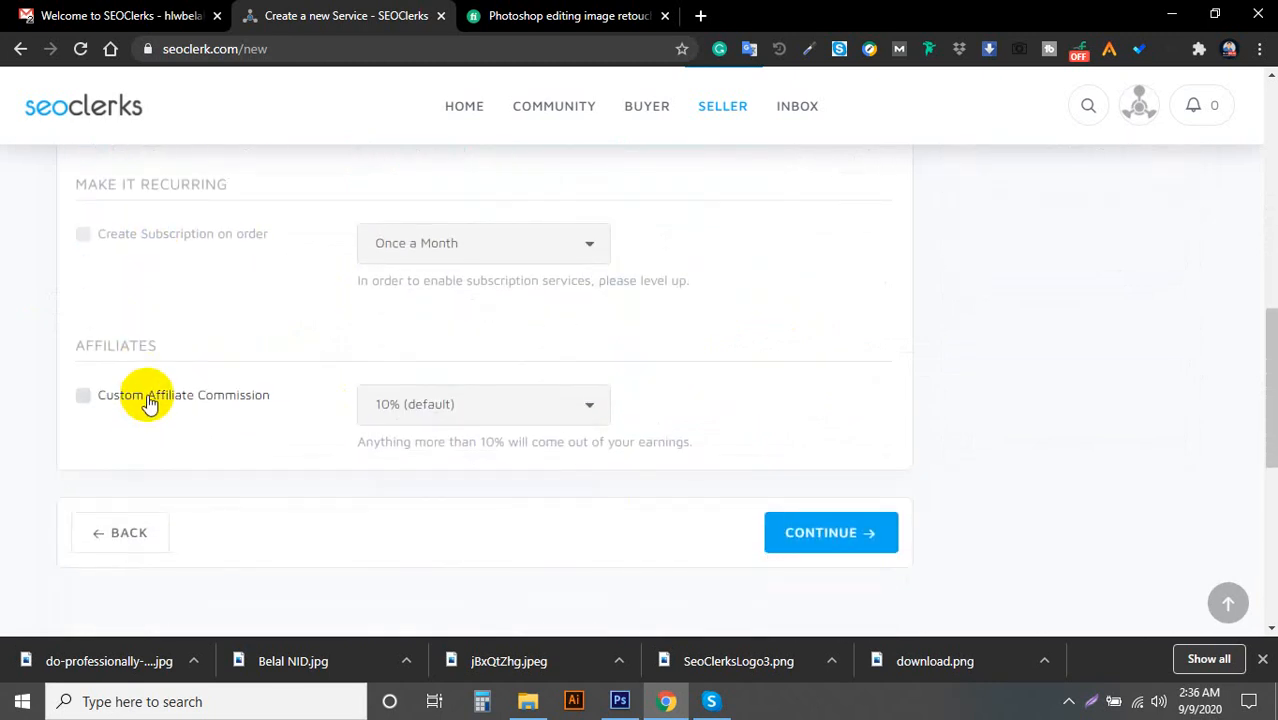
click(148, 400)
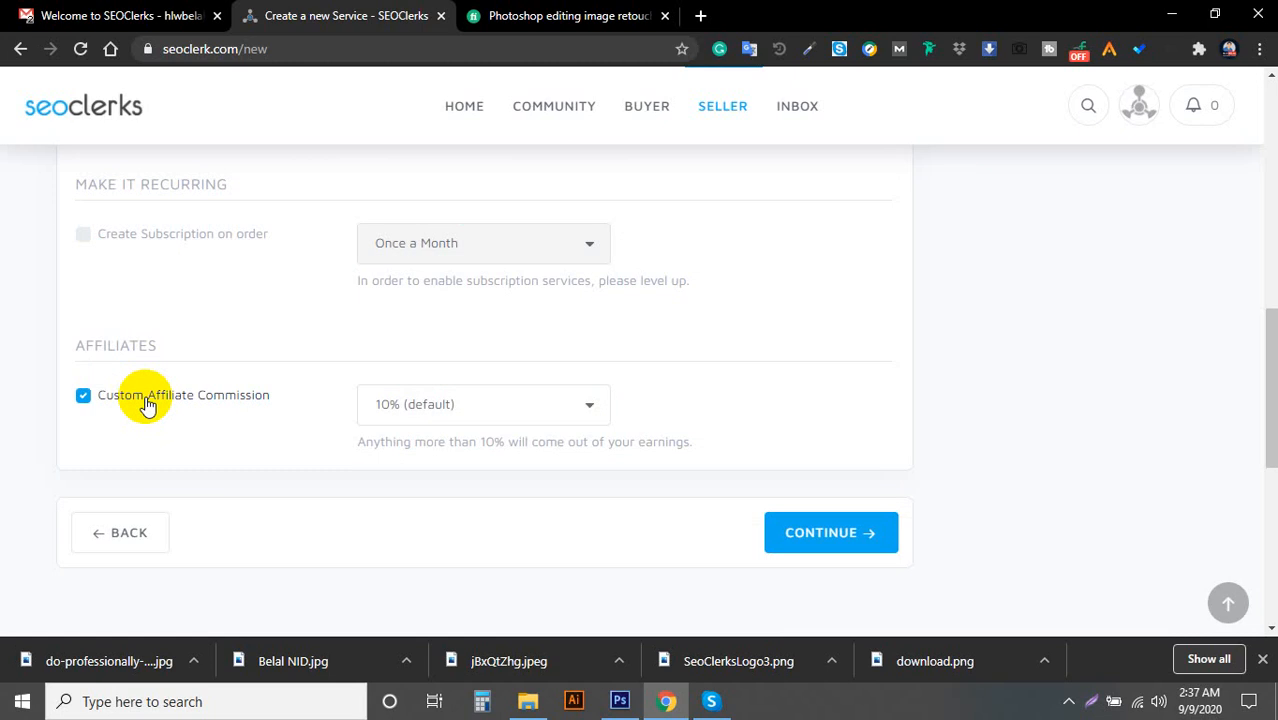
click(466, 411)
click(466, 411)
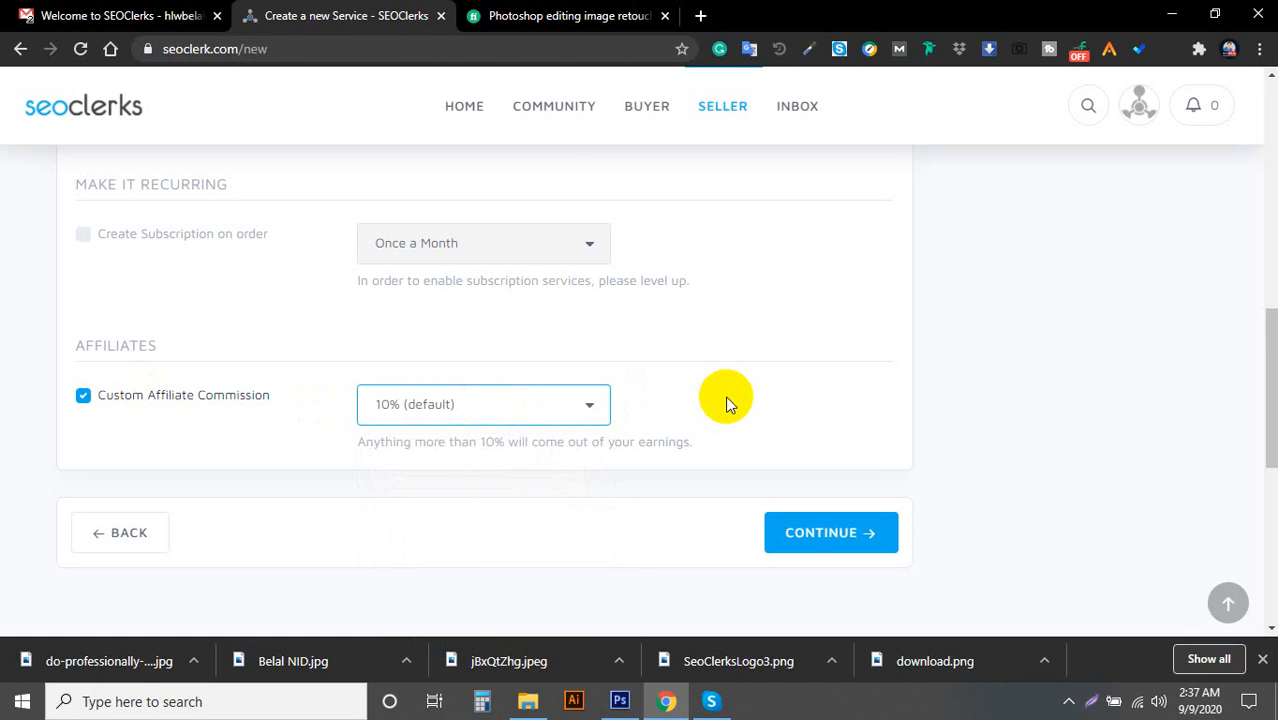
scroll(560, 395, up, 3)
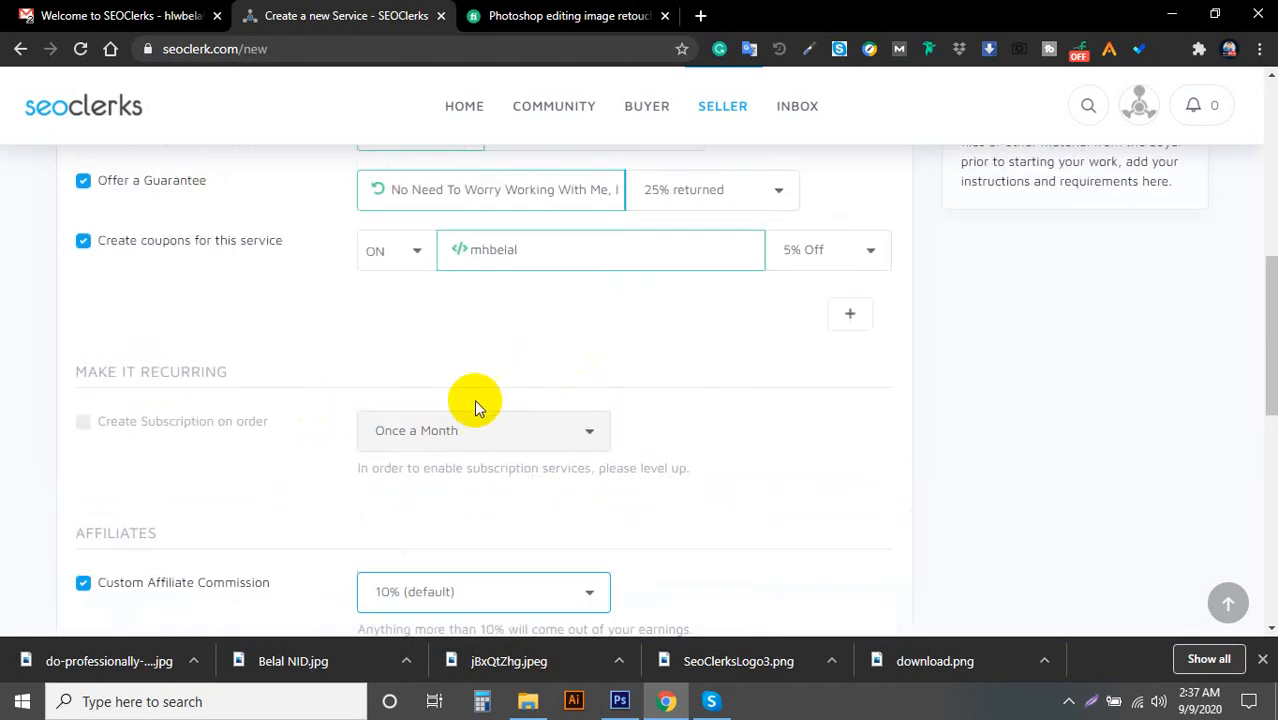
click(450, 430)
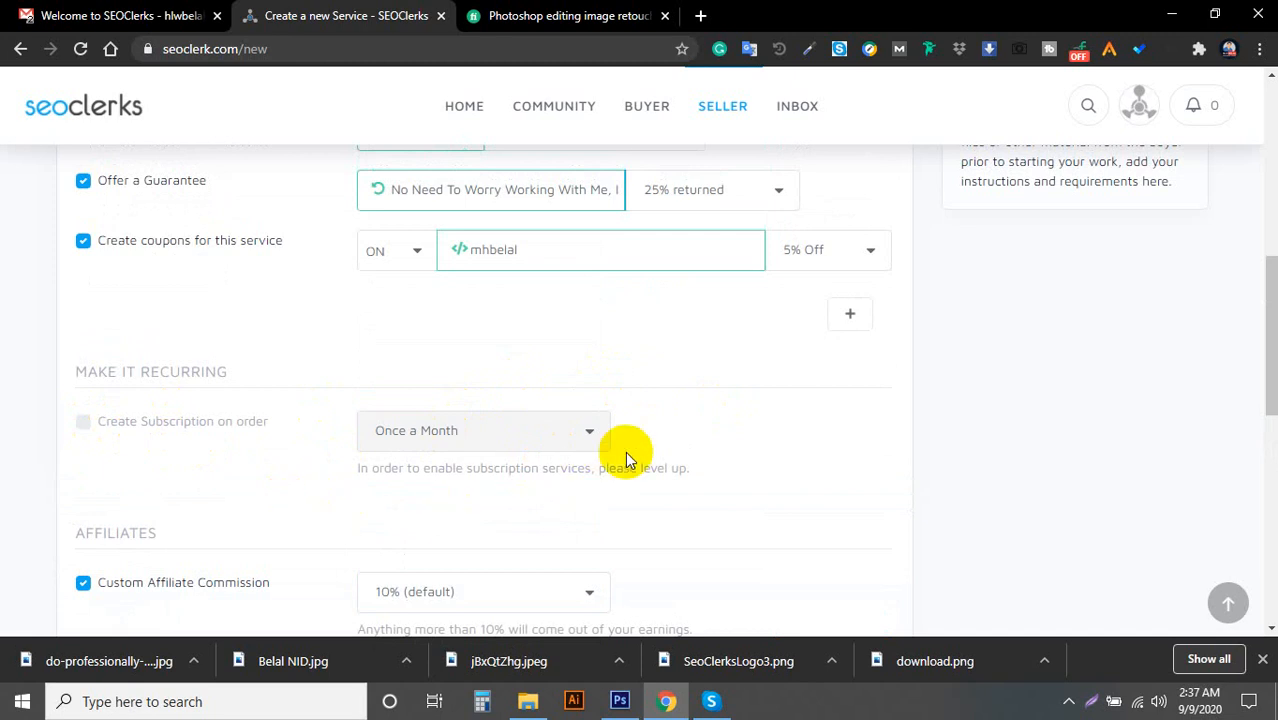
scroll(625, 451, down, 3)
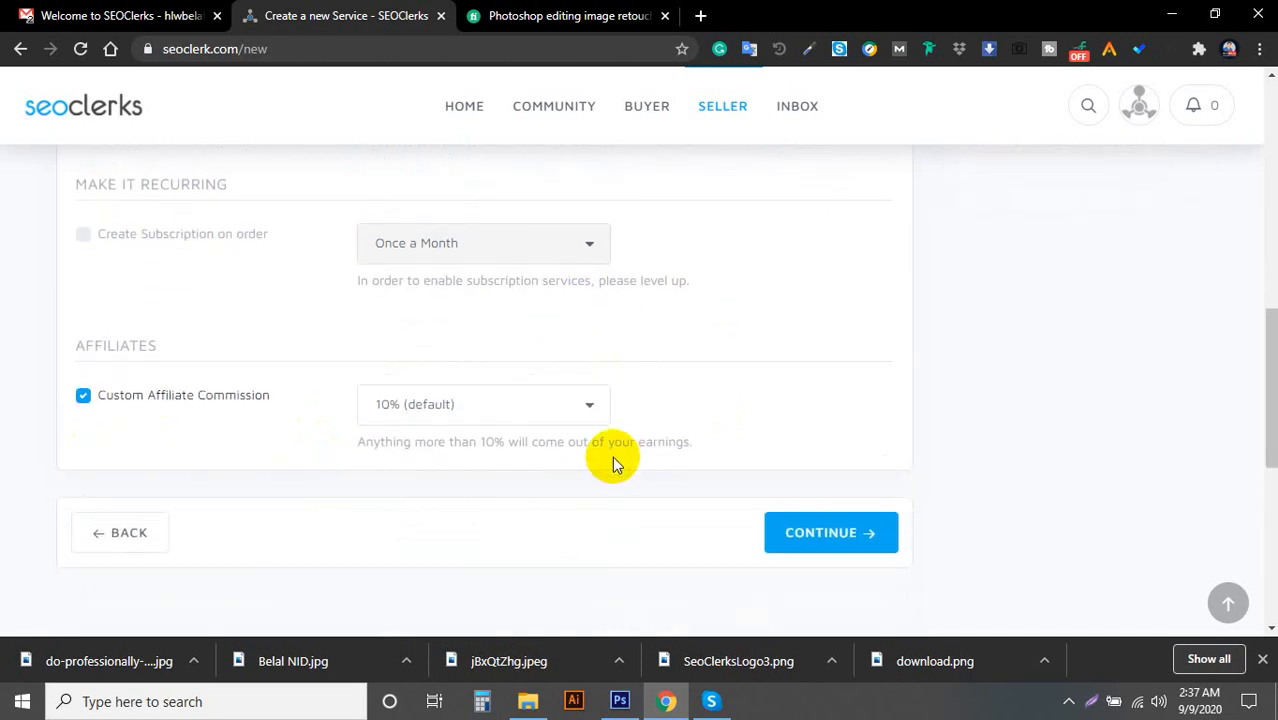
scroll(612, 458, up, 12)
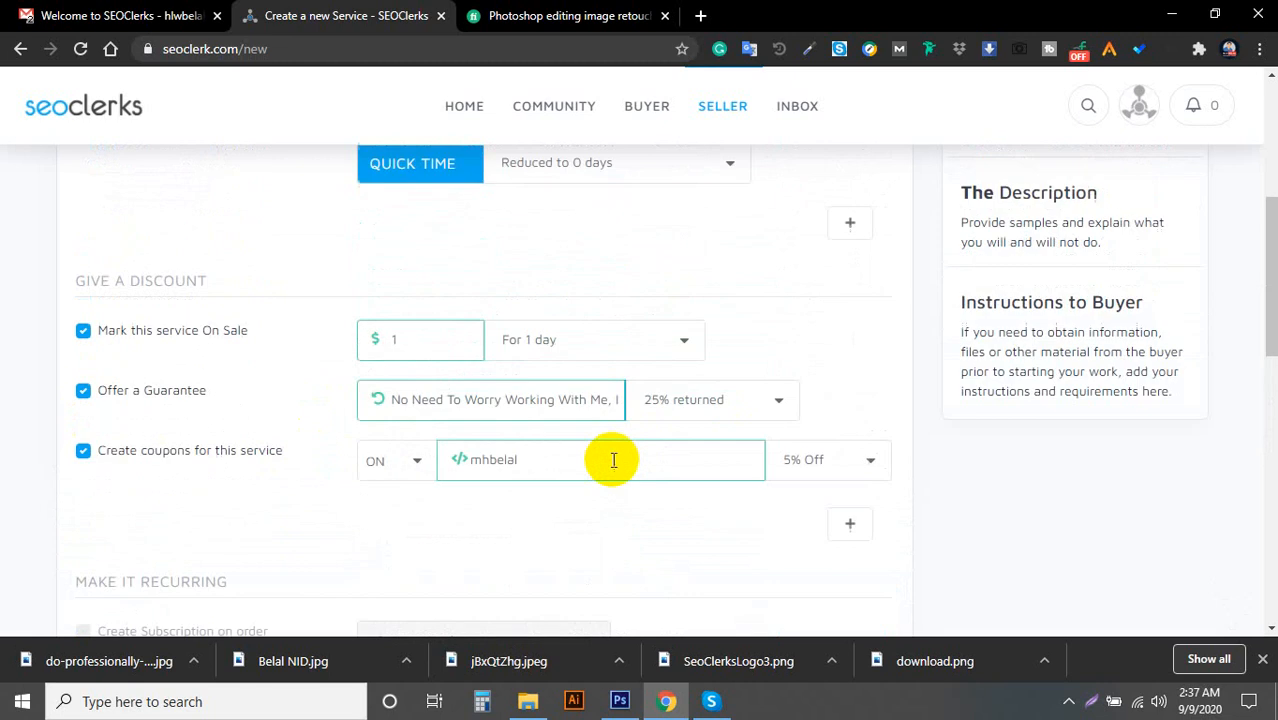
scroll(608, 473, down, 10)
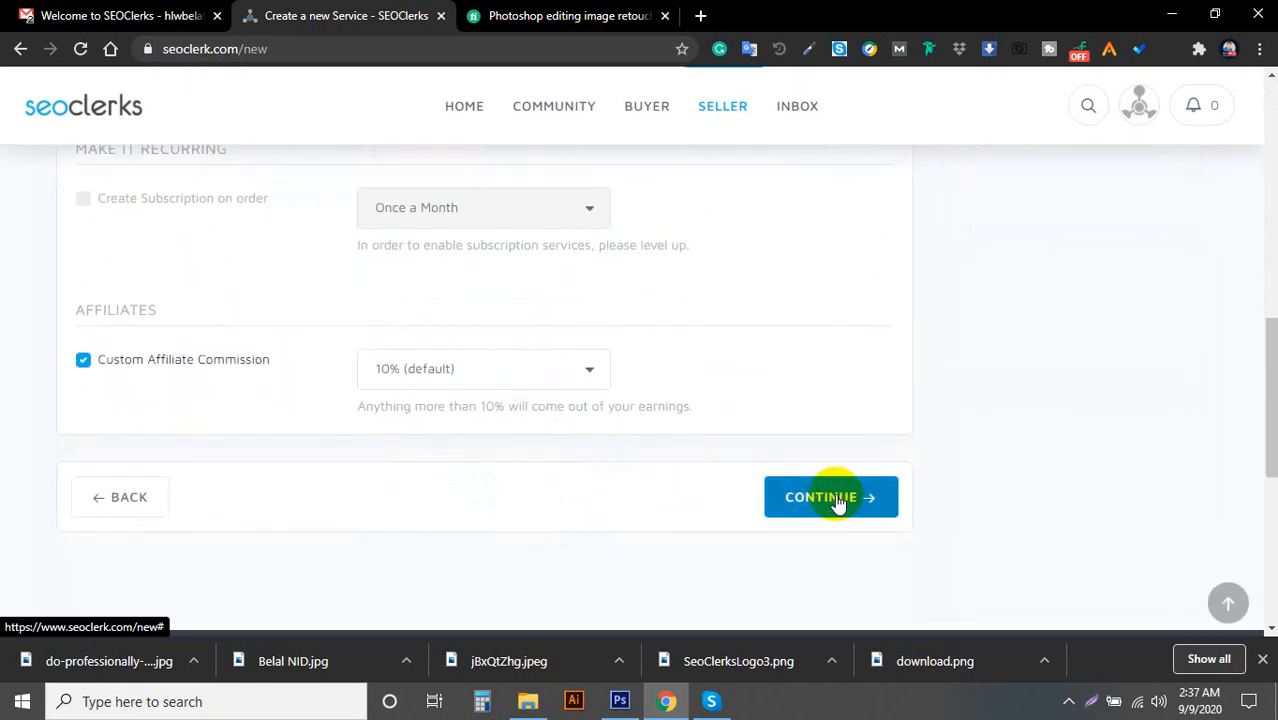
click(838, 503)
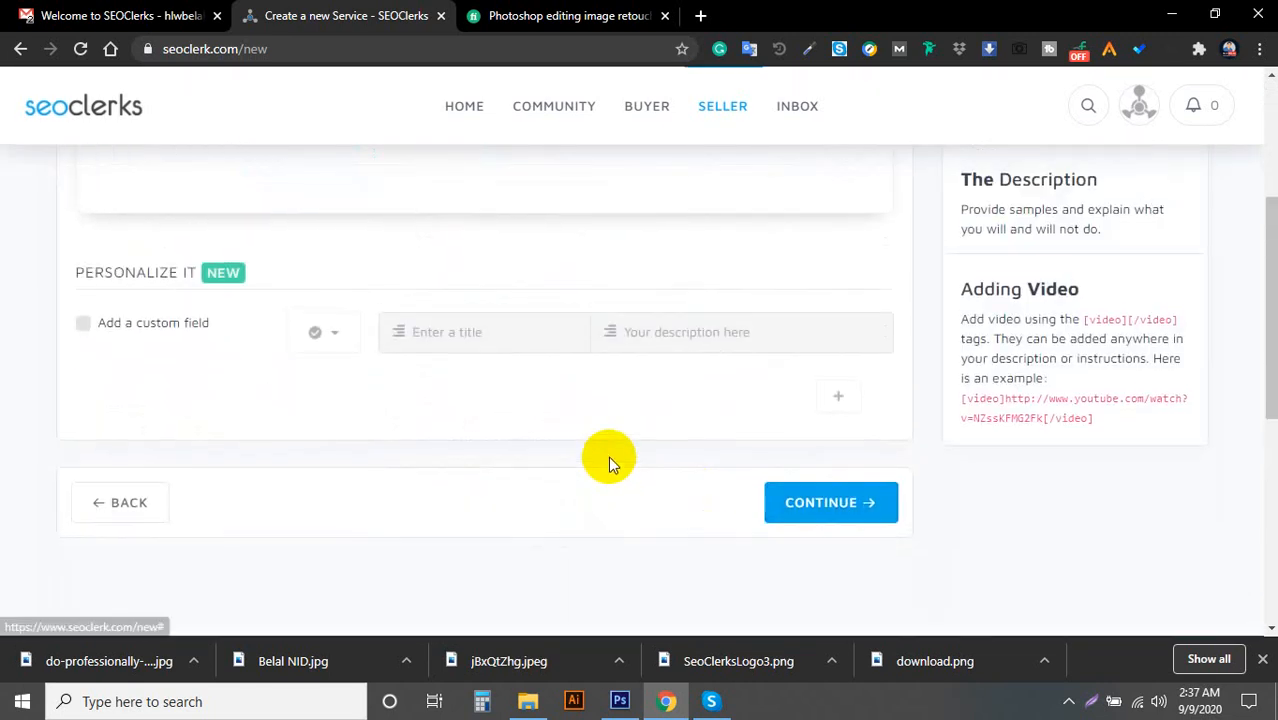
Paste the Photoshop editing description with 'Why I am Best?' and 'Where You Can Use This?' sections.
scroll(609, 460, up, 3)
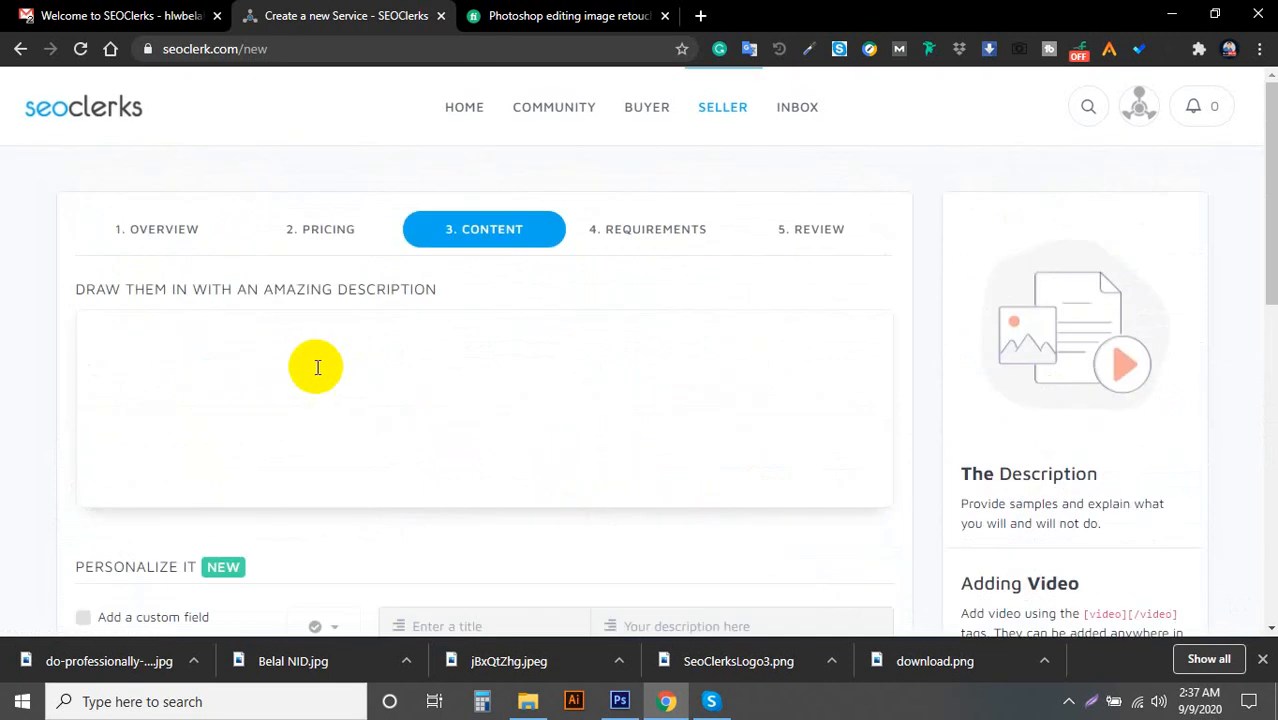
click(309, 364)
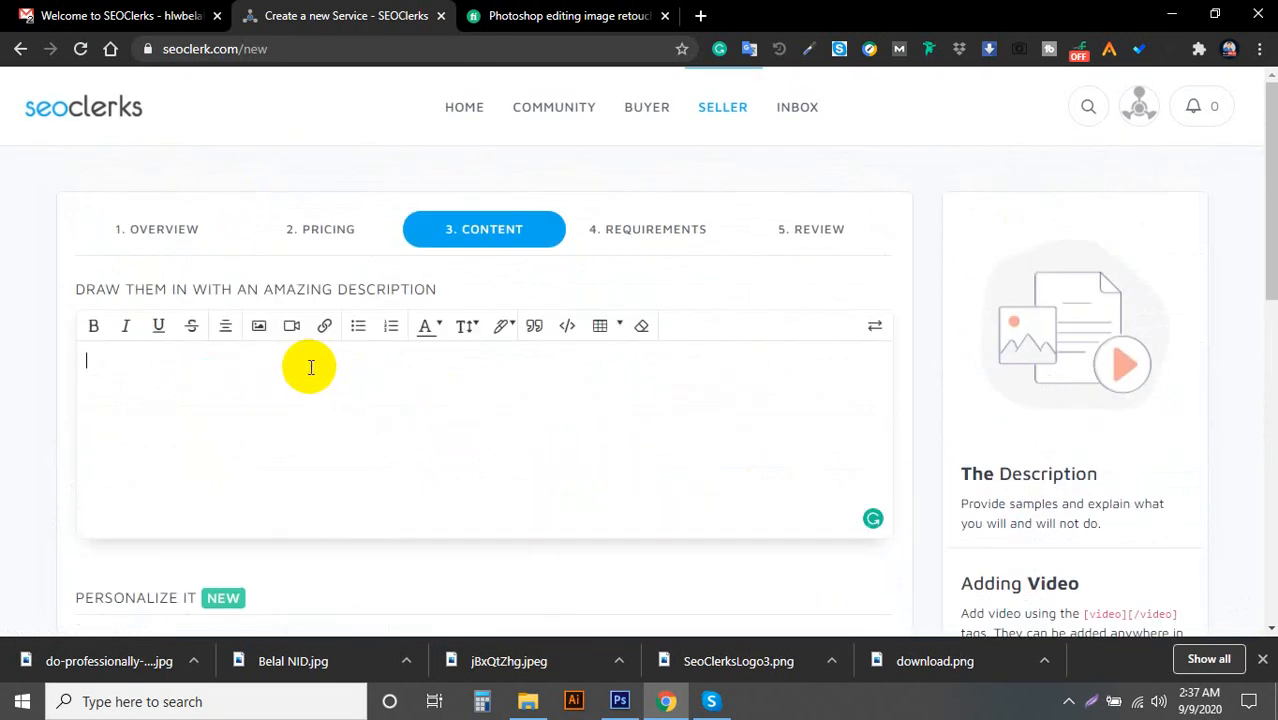
click(1069, 703)
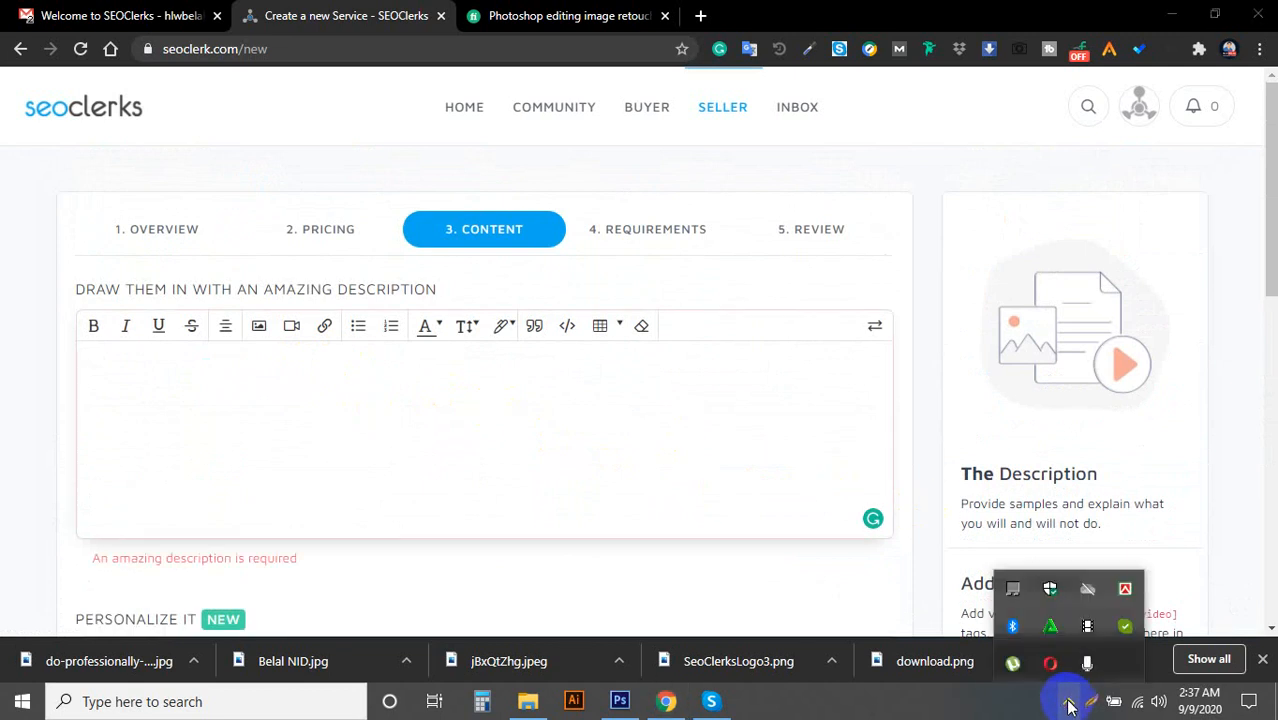
click(1087, 626)
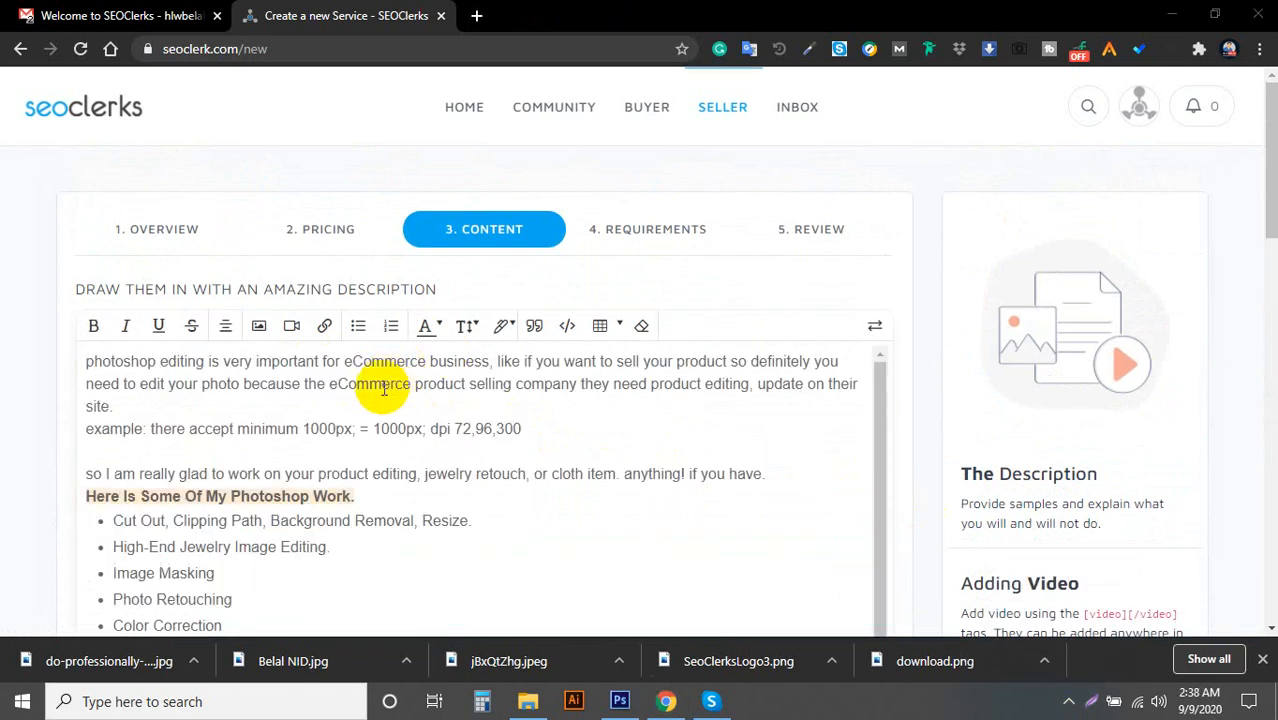
scroll(383, 390, down, 3)
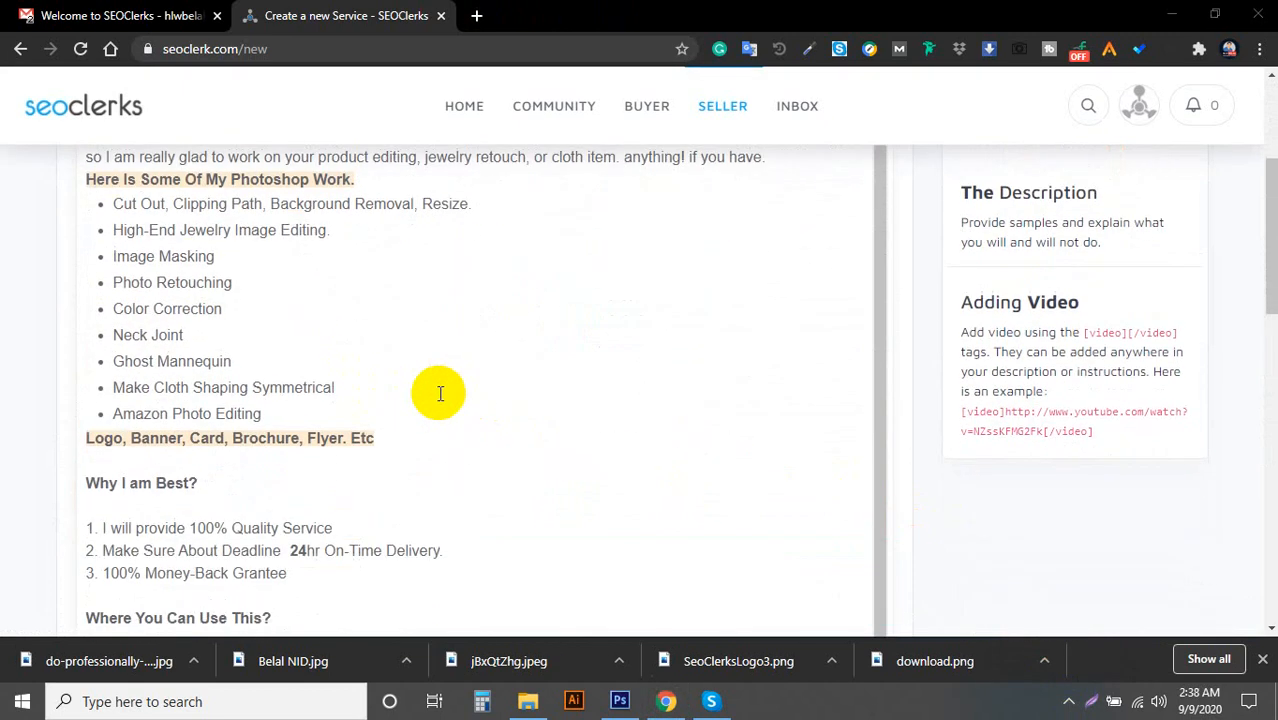
scroll(440, 393, down, 4)
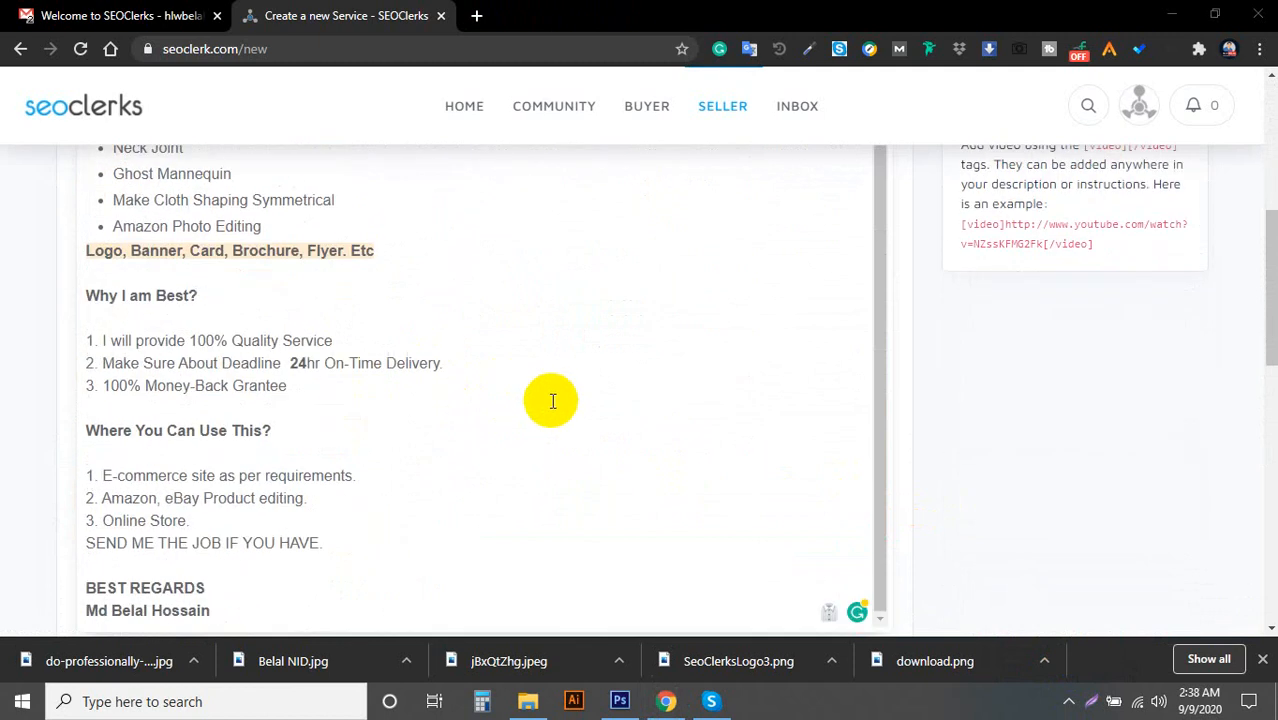
scroll(520, 370, up, 10)
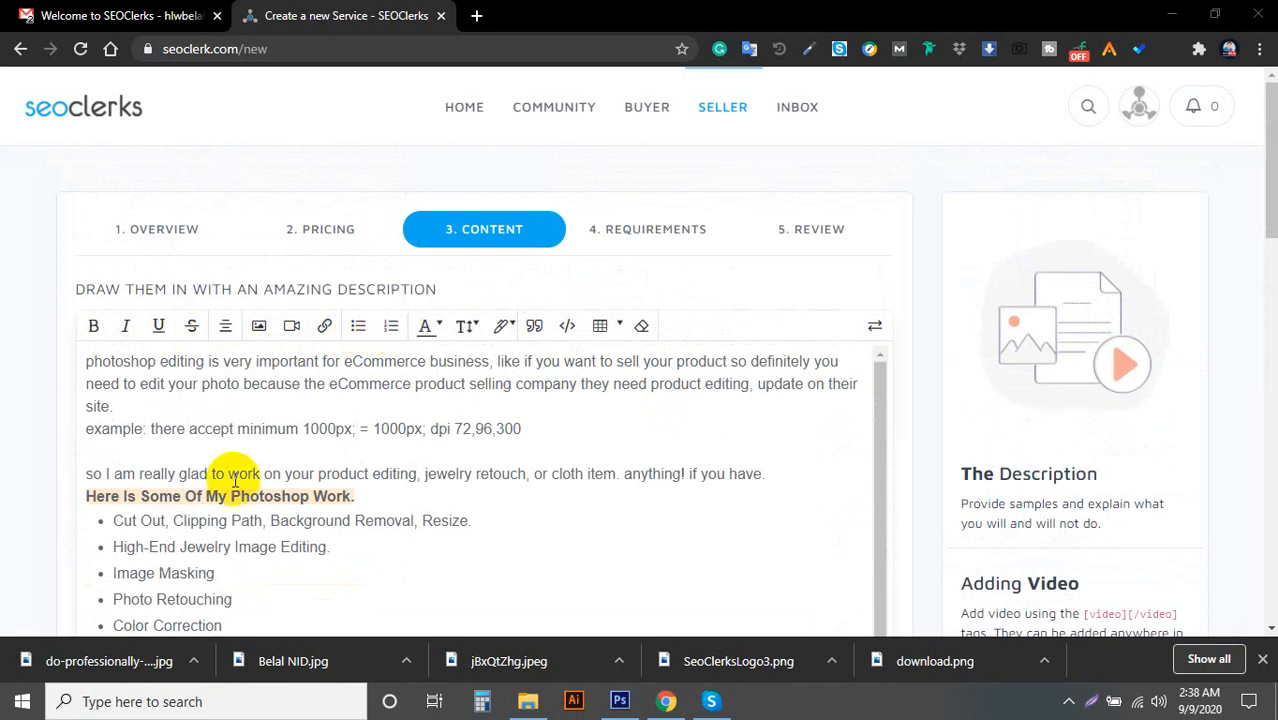
scroll(200, 480, down, 1)
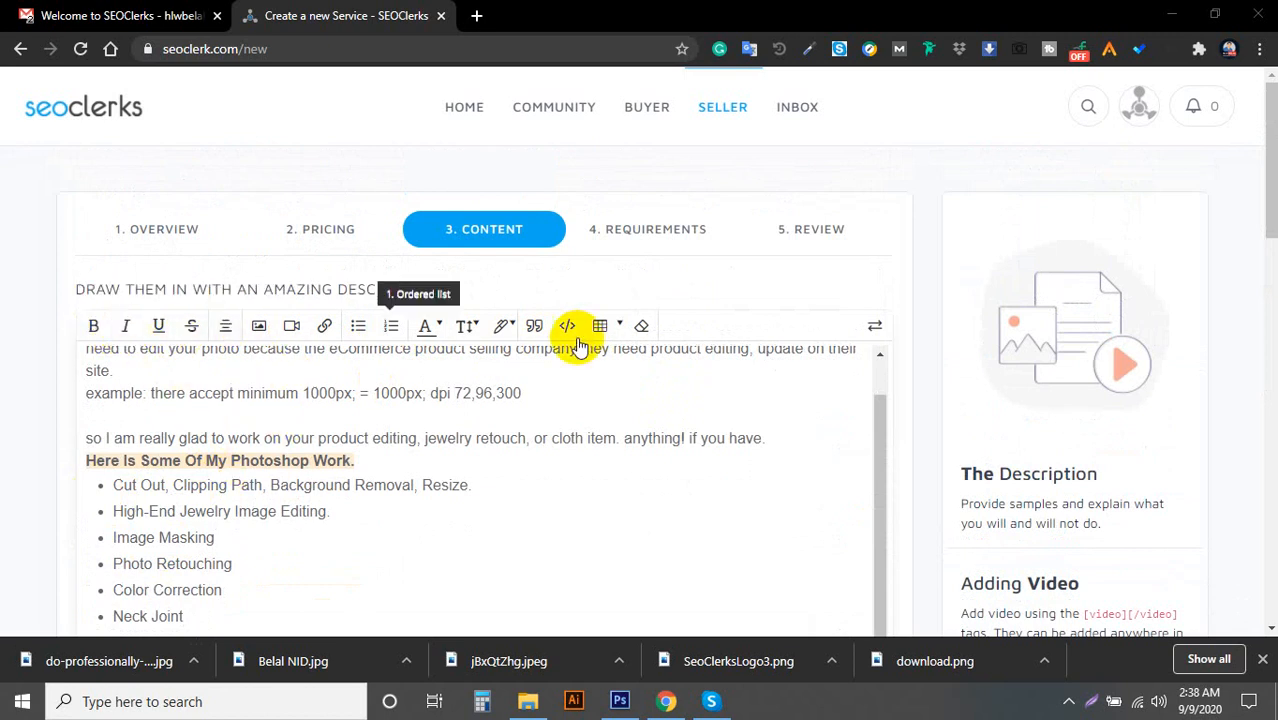
scroll(377, 442, down, 10)
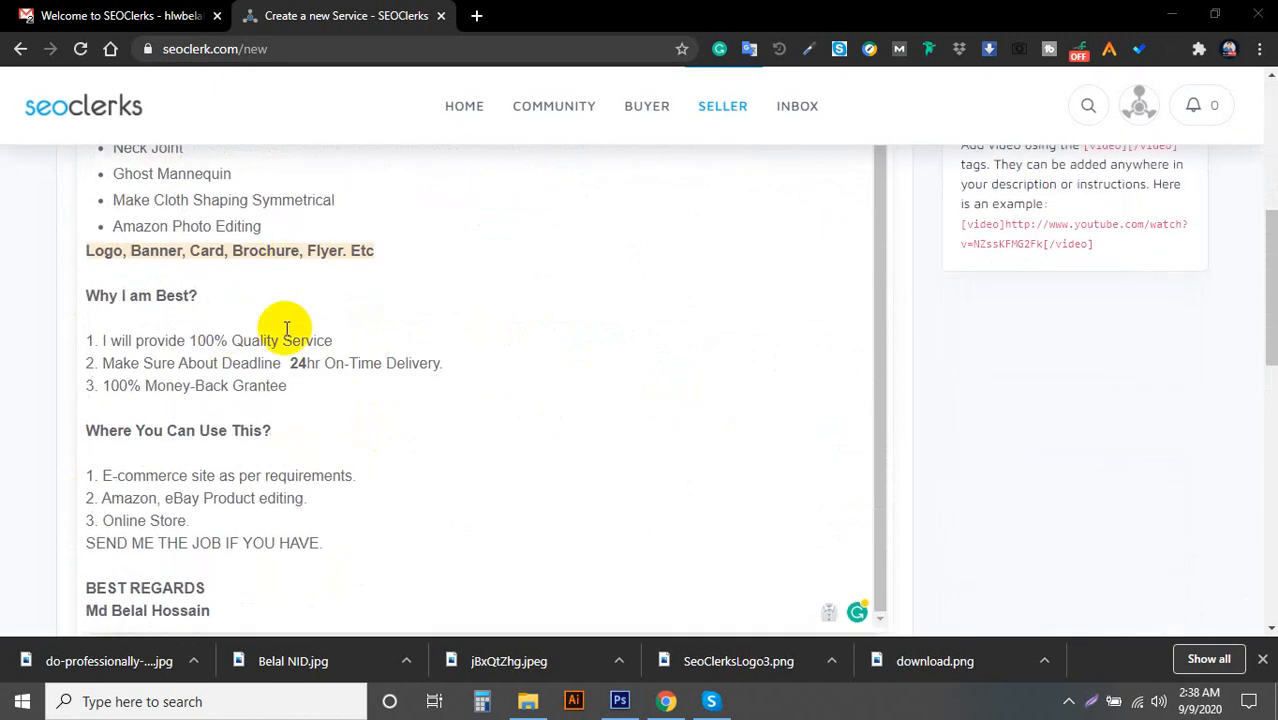
scroll(395, 283, down, 2)
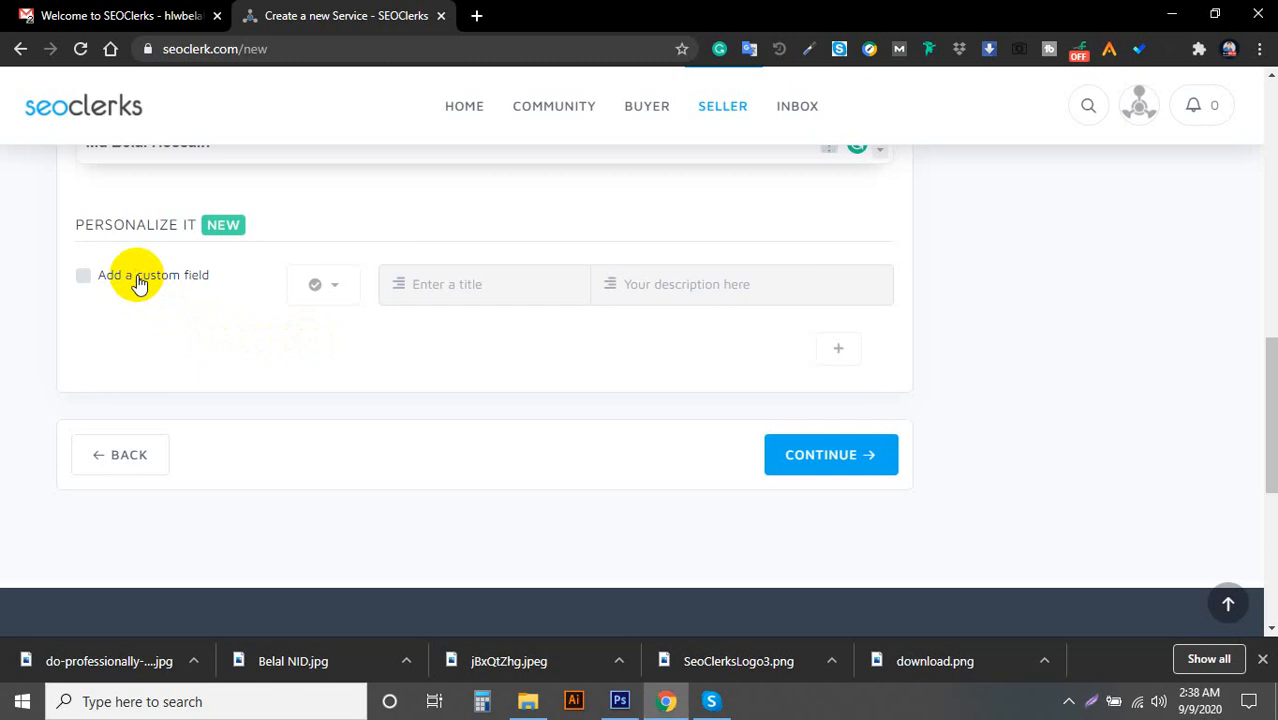
Tick 'Add a custom field' and try its title and icon options.
click(139, 285)
click(408, 286)
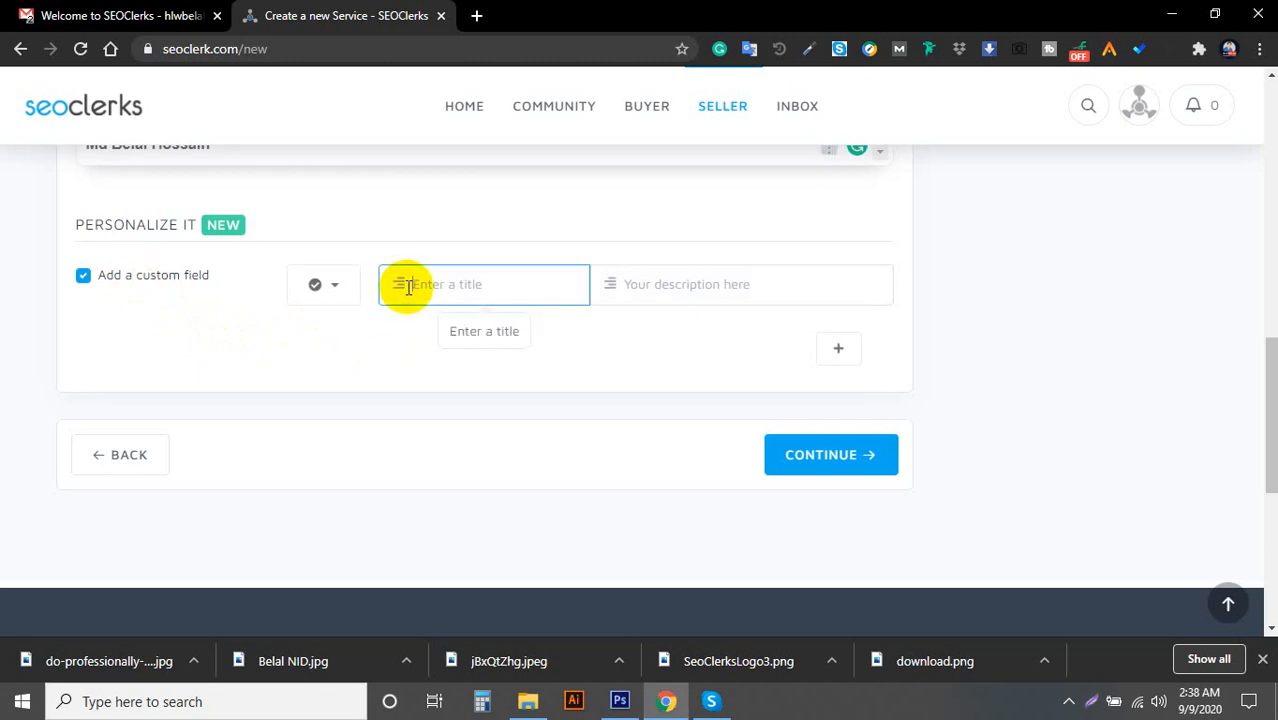
scroll(676, 296, up, 1)
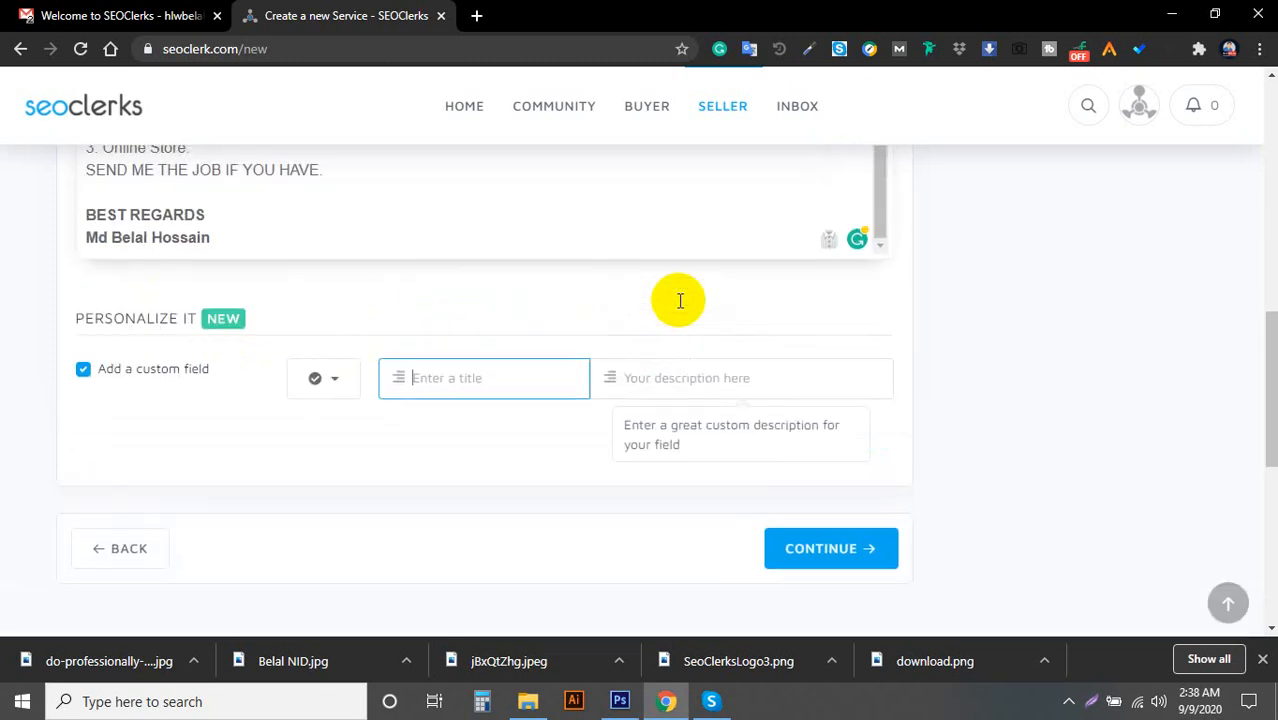
click(335, 380)
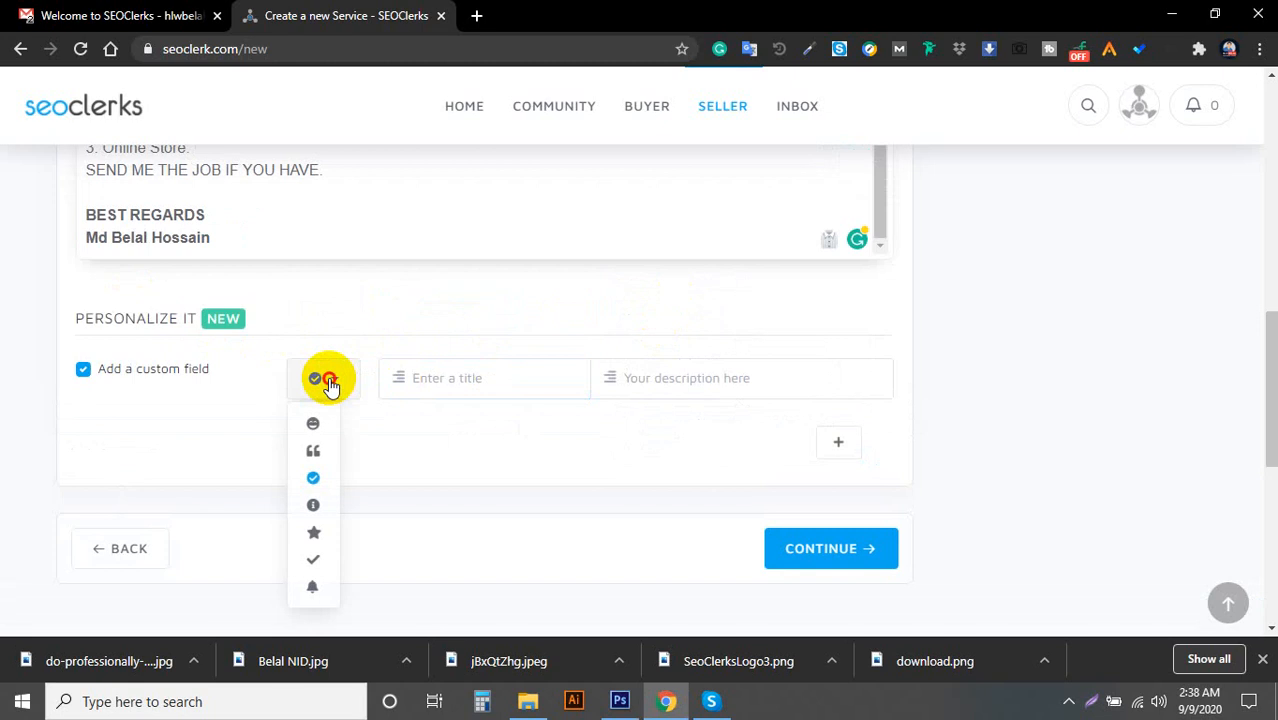
click(328, 380)
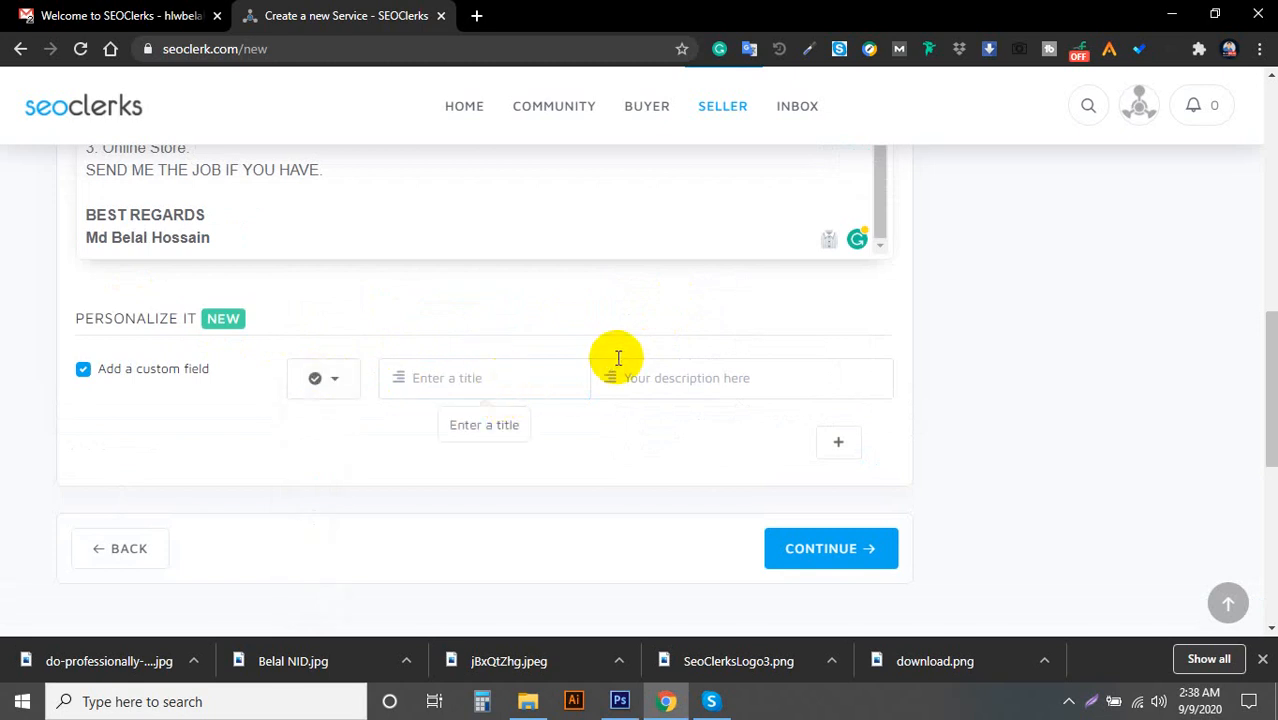
scroll(633, 358, up, 2)
scroll(633, 358, down, 2)
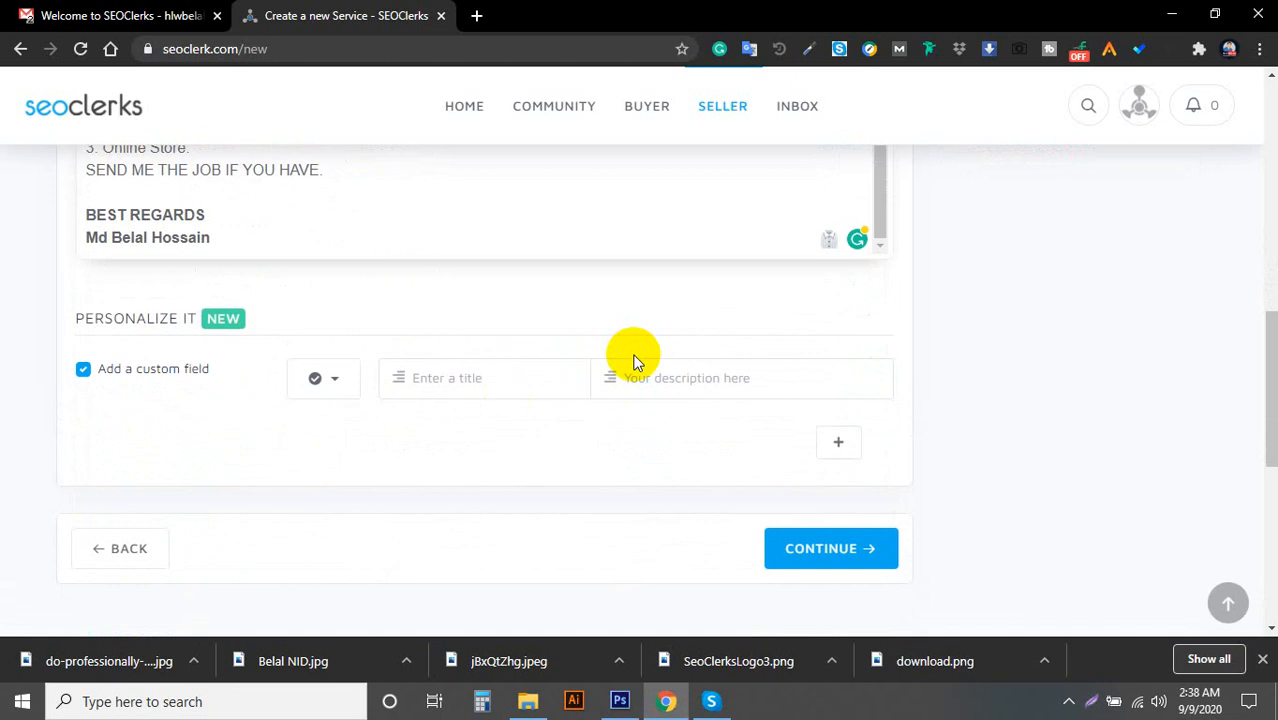
click(504, 378)
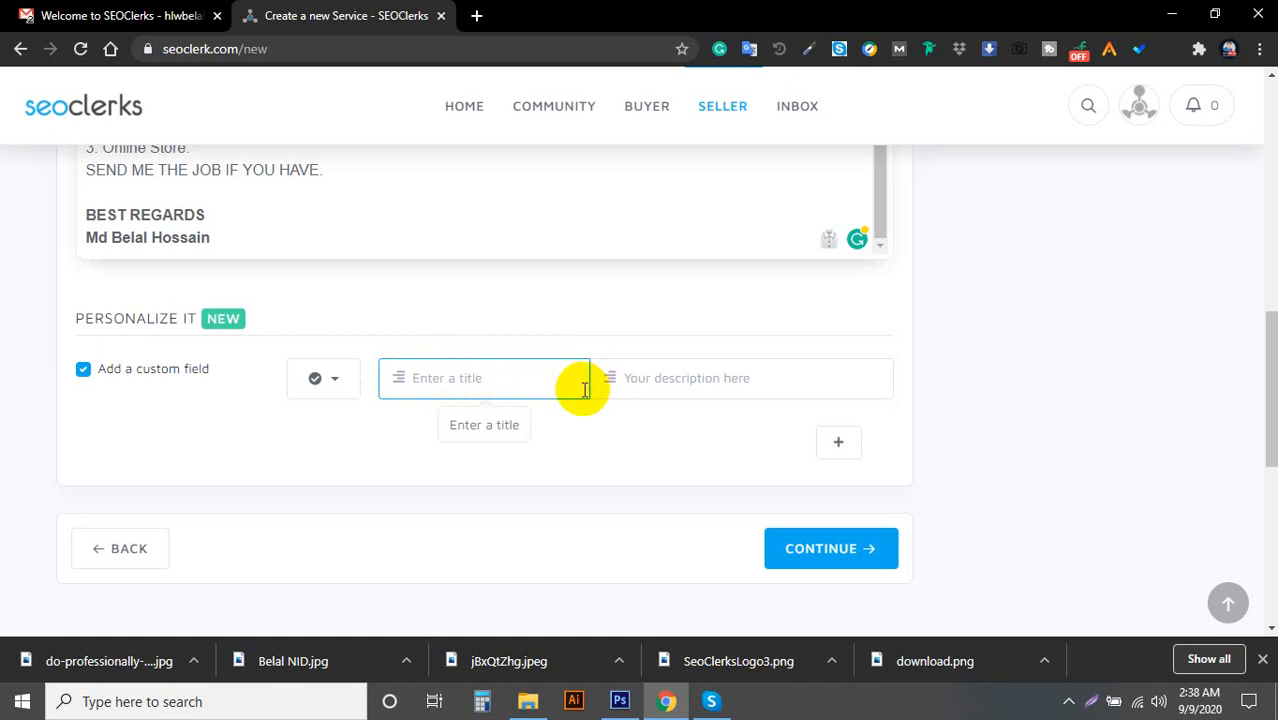
scroll(587, 382, up, 4)
scroll(585, 390, up, 5)
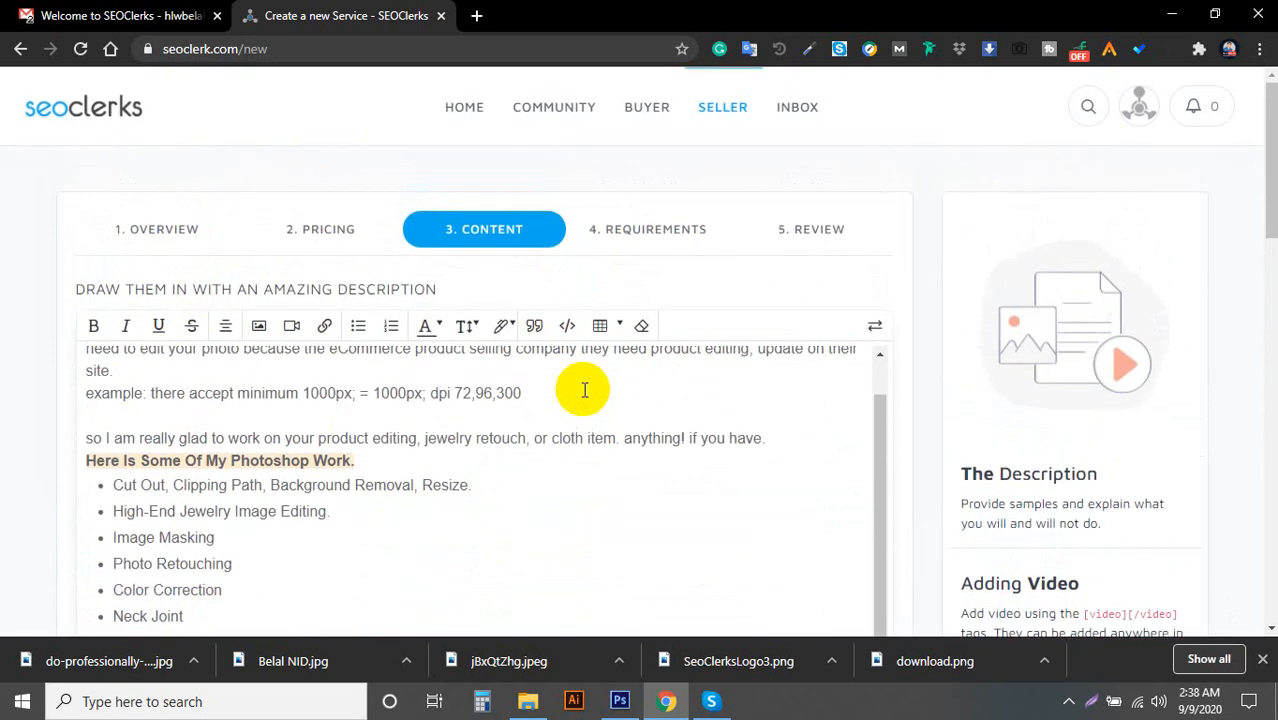
scroll(585, 390, down, 10)
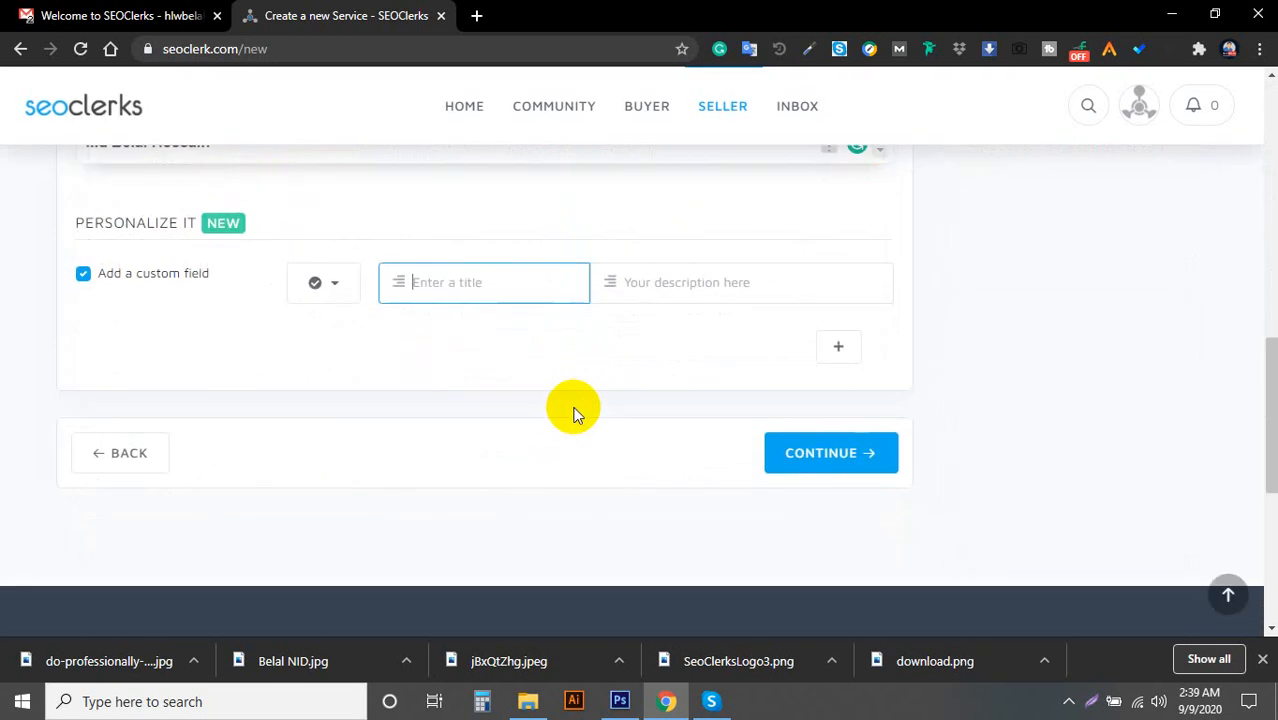
Untick the custom field option and continue to the Requirements step.
click(84, 182)
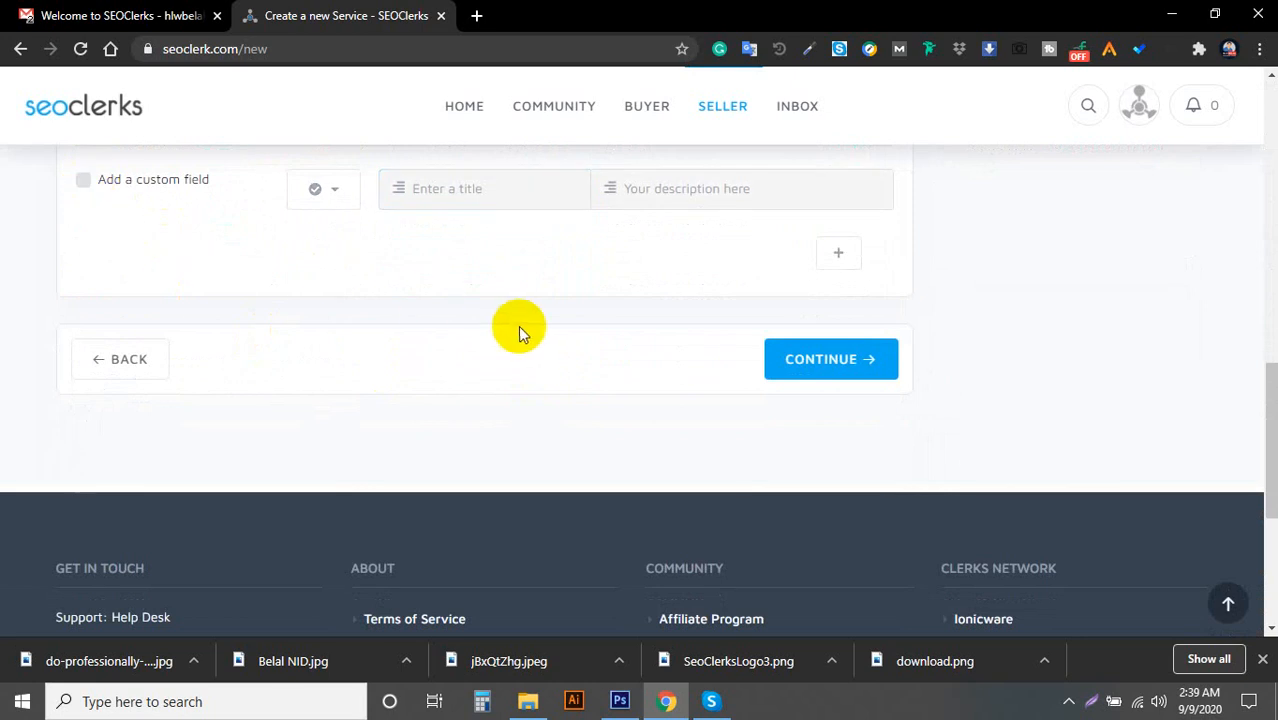
scroll(520, 330, up, 4)
scroll(620, 362, up, 2)
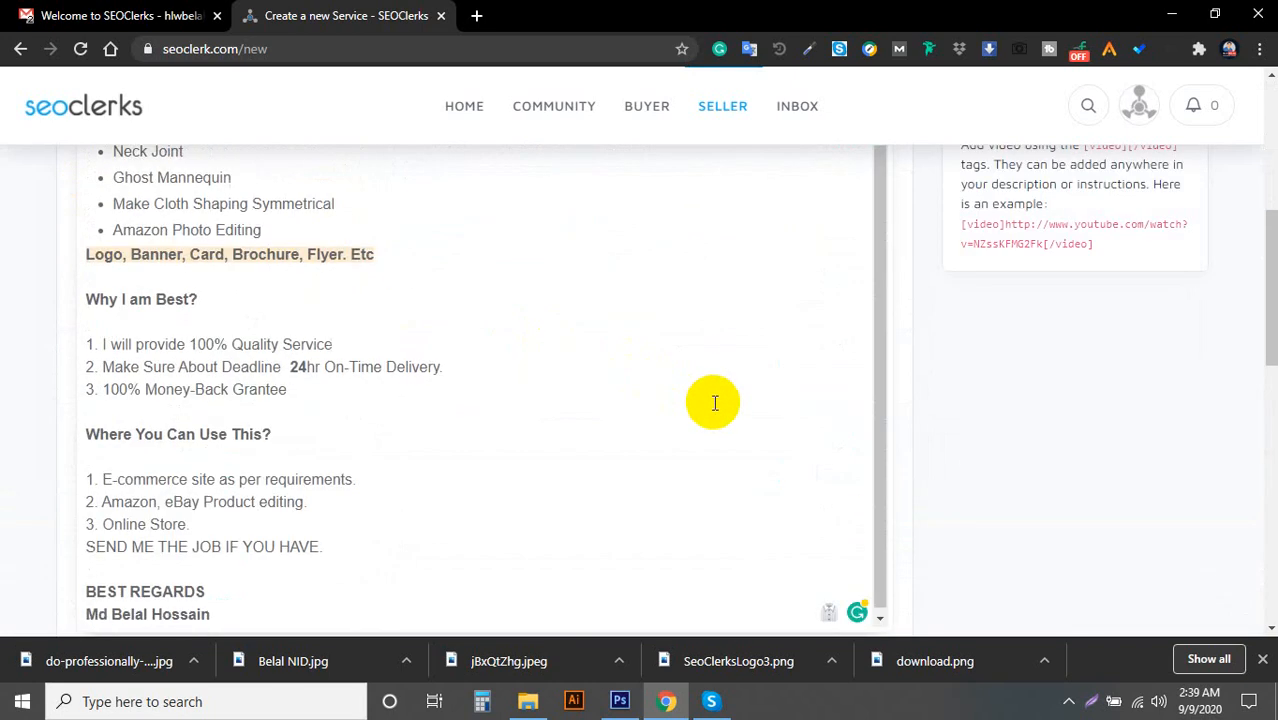
scroll(926, 437, down, 3)
scroll(926, 437, down, 3)
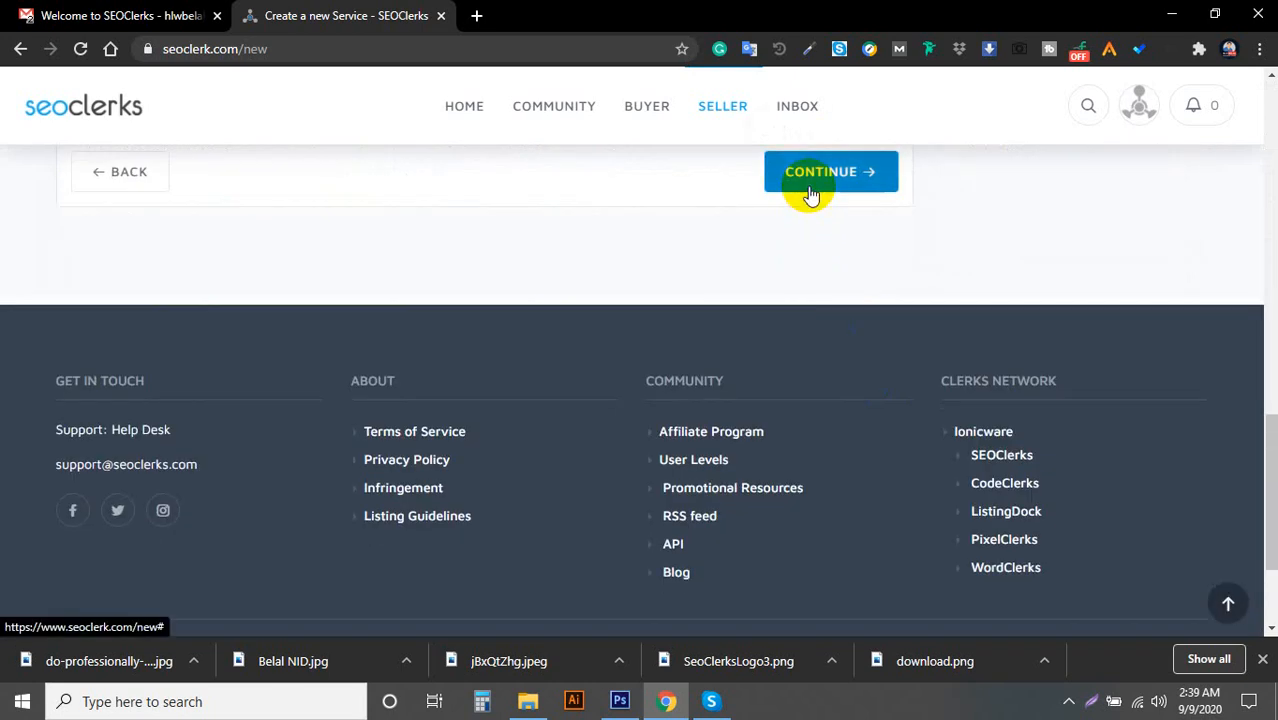
click(807, 188)
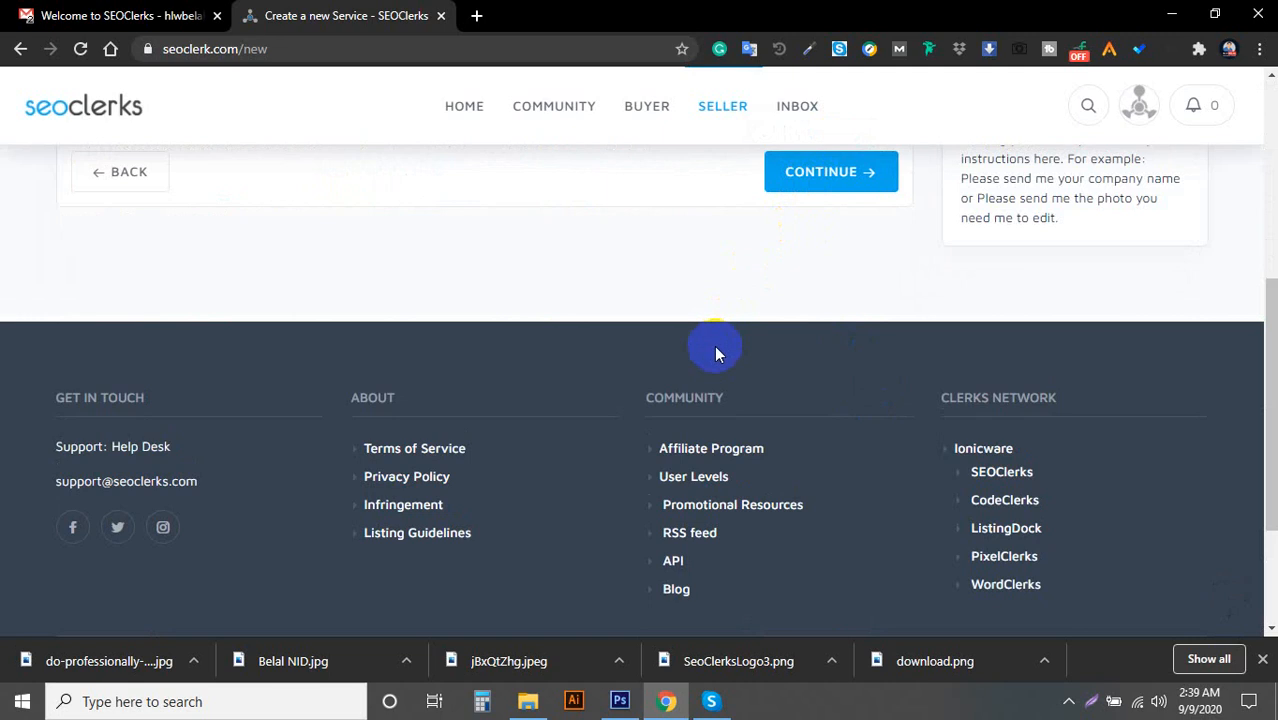
scroll(715, 350, up, 5)
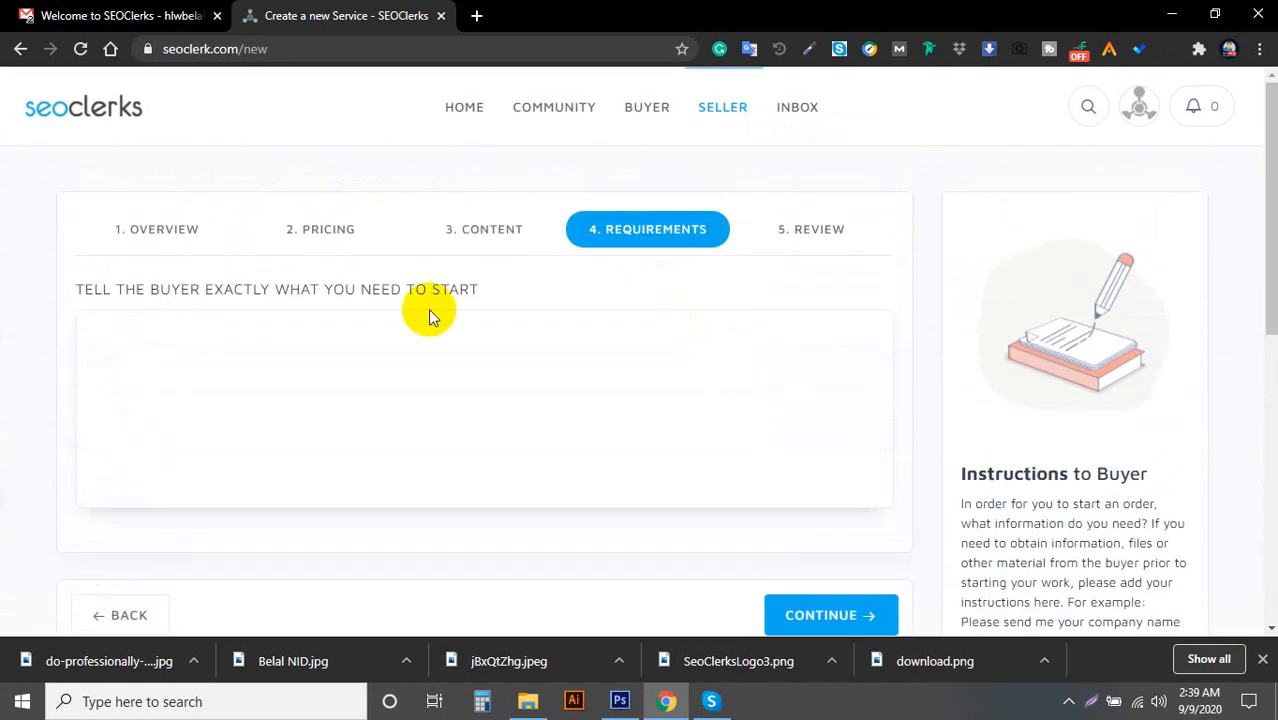
Enter three numbered buyer instructions as requirements and continue to the Review step.
click(225, 345)
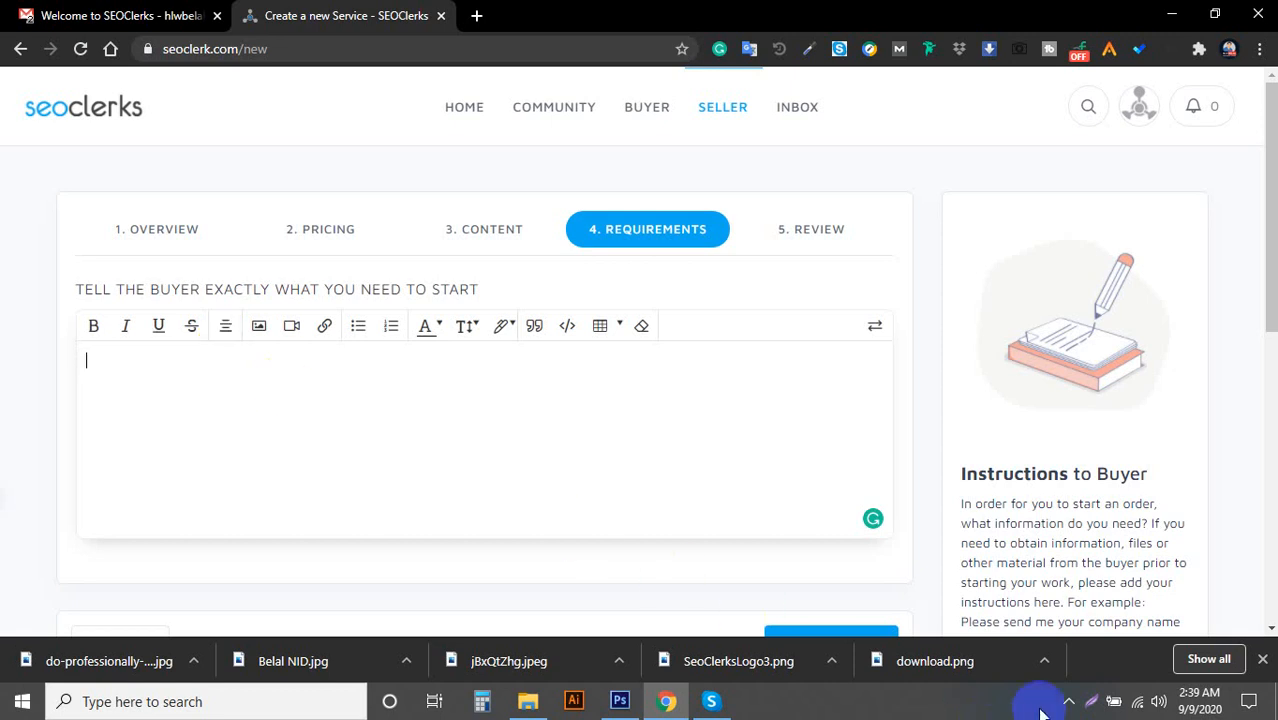
click(1069, 700)
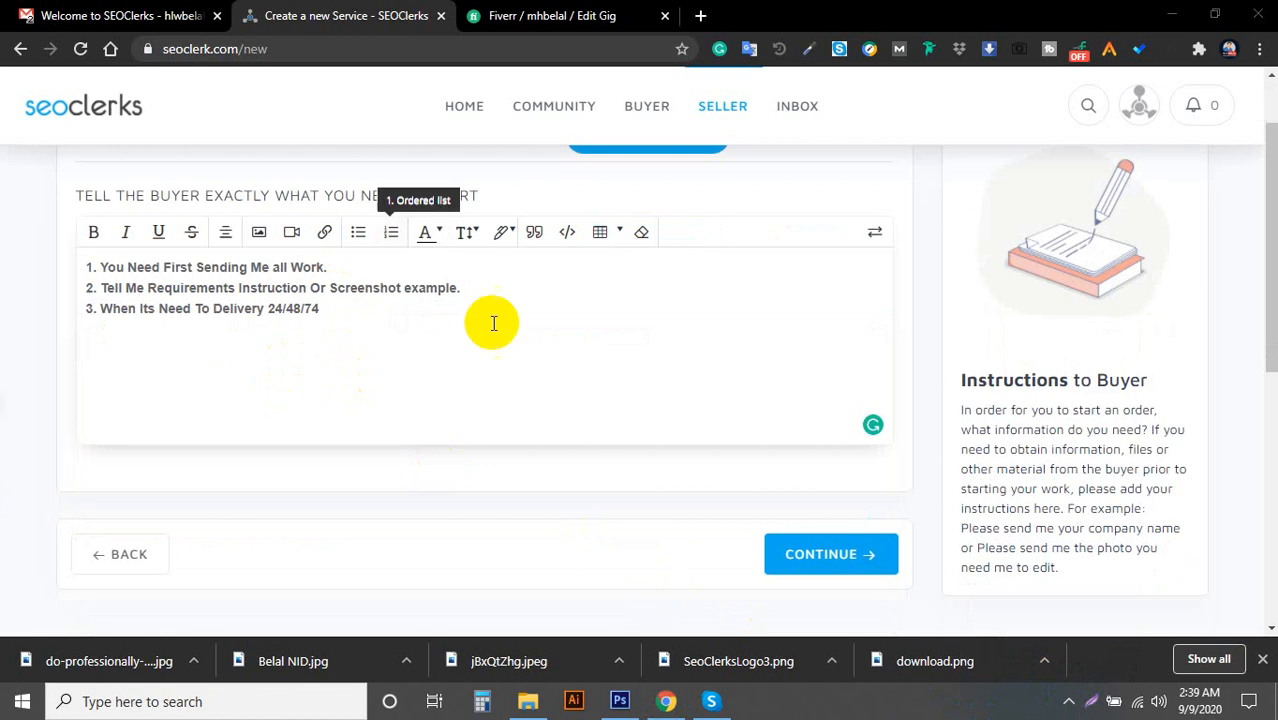
scroll(470, 340, up, 1)
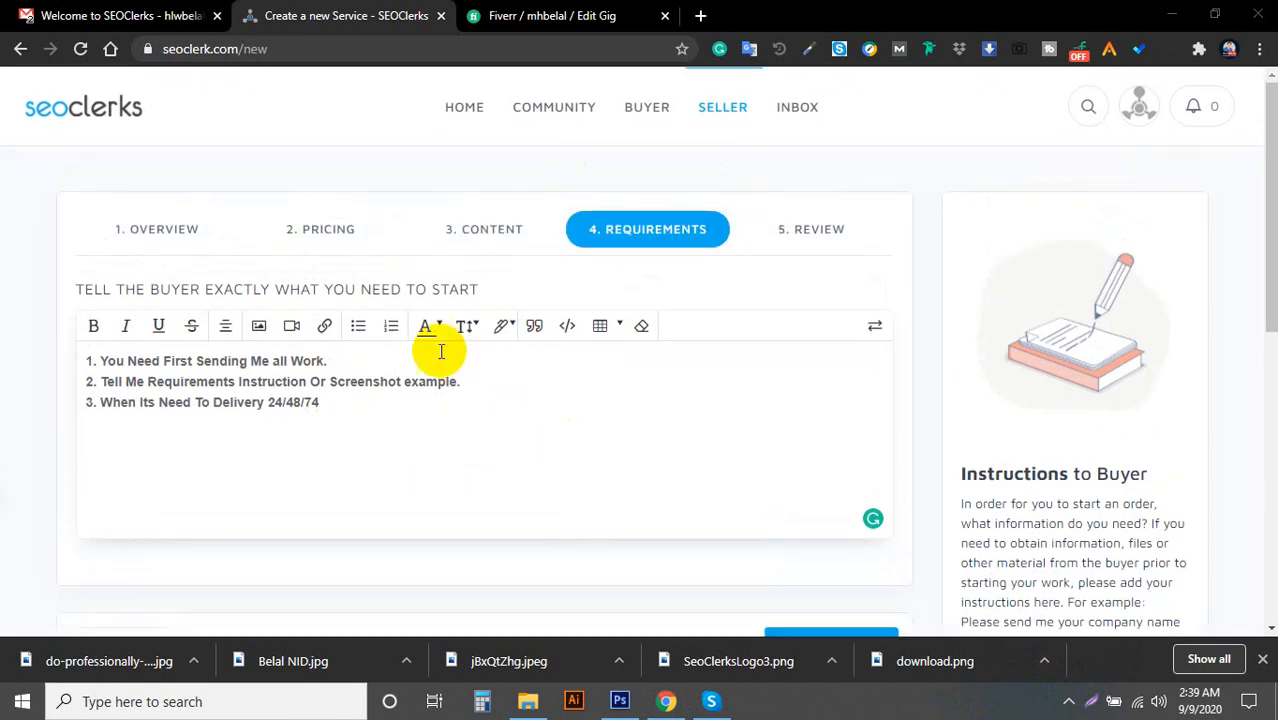
scroll(797, 465, down, 2)
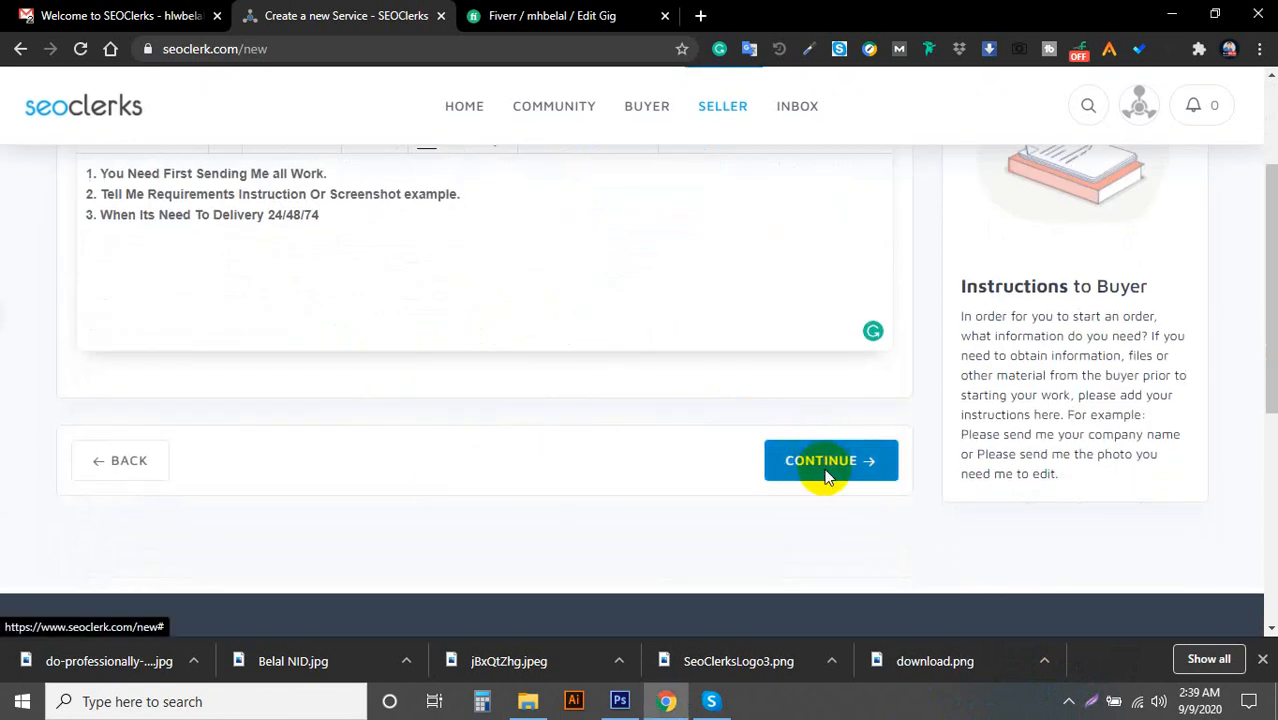
click(822, 470)
scroll(558, 420, up, 2)
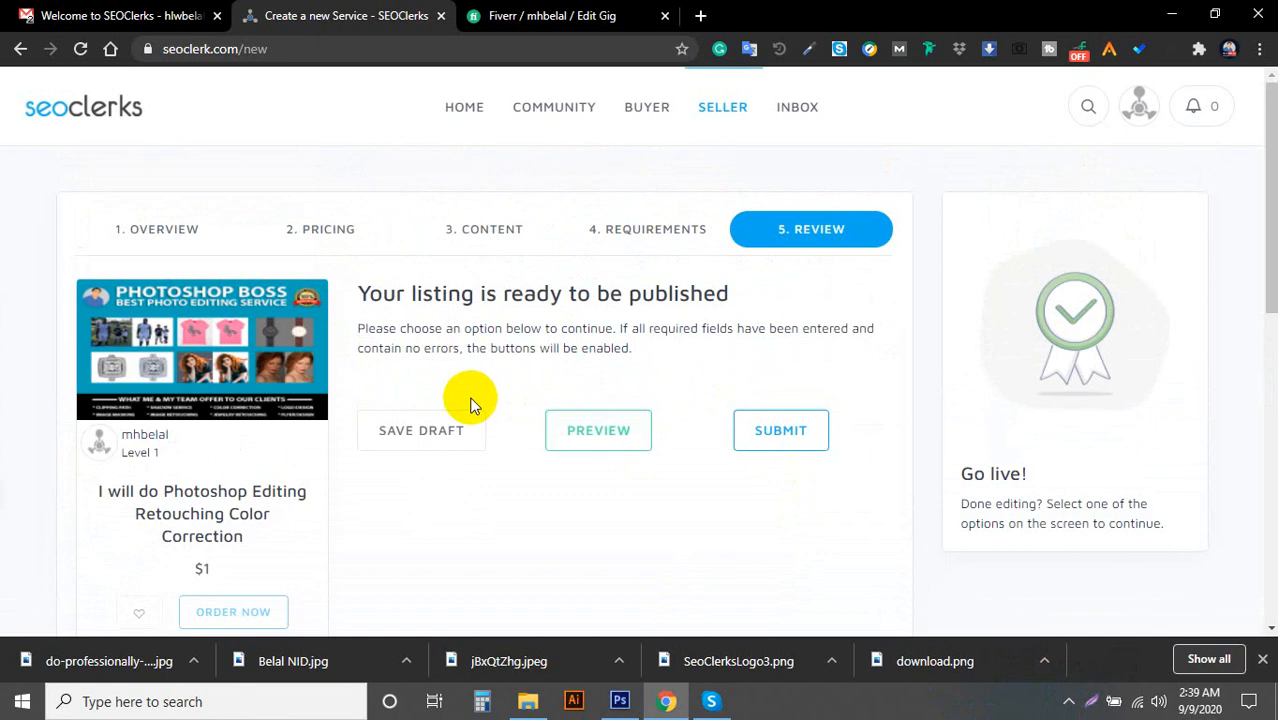
Submit the service and read the error about quick delivery days and an invalid sale amount.
scroll(472, 403, down, 1)
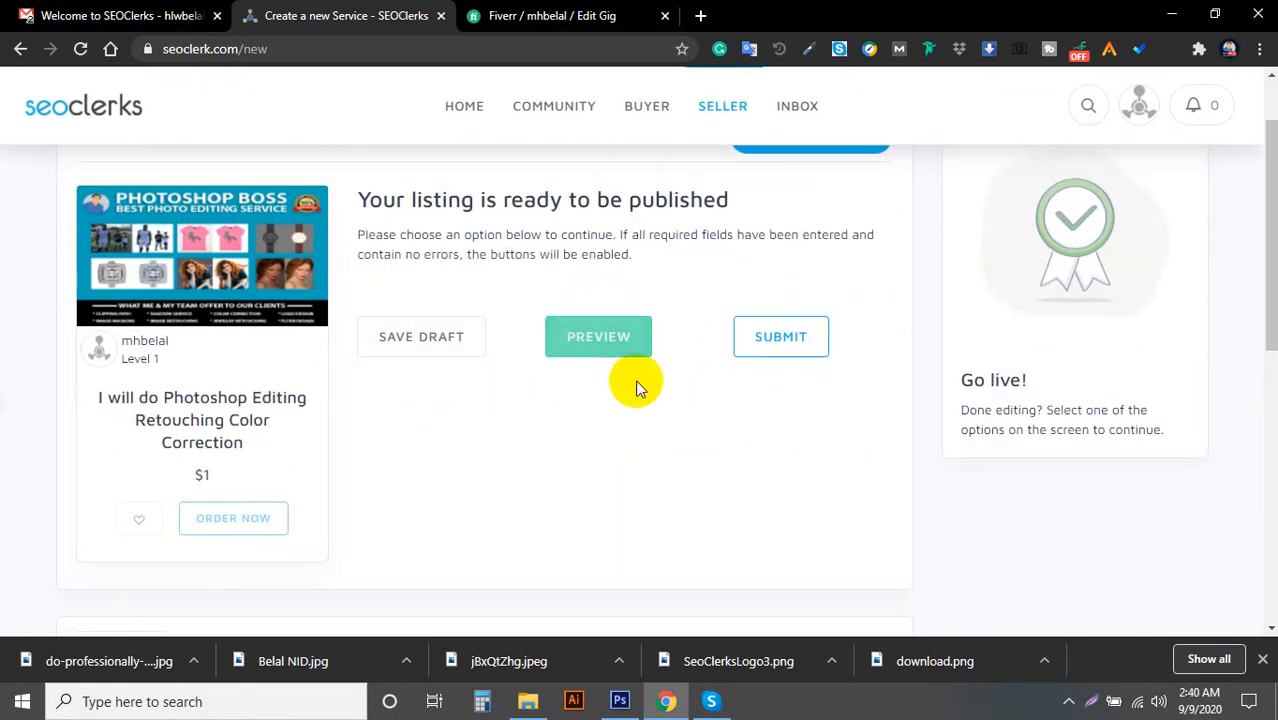
scroll(633, 379, up, 1)
scroll(634, 374, down, 2)
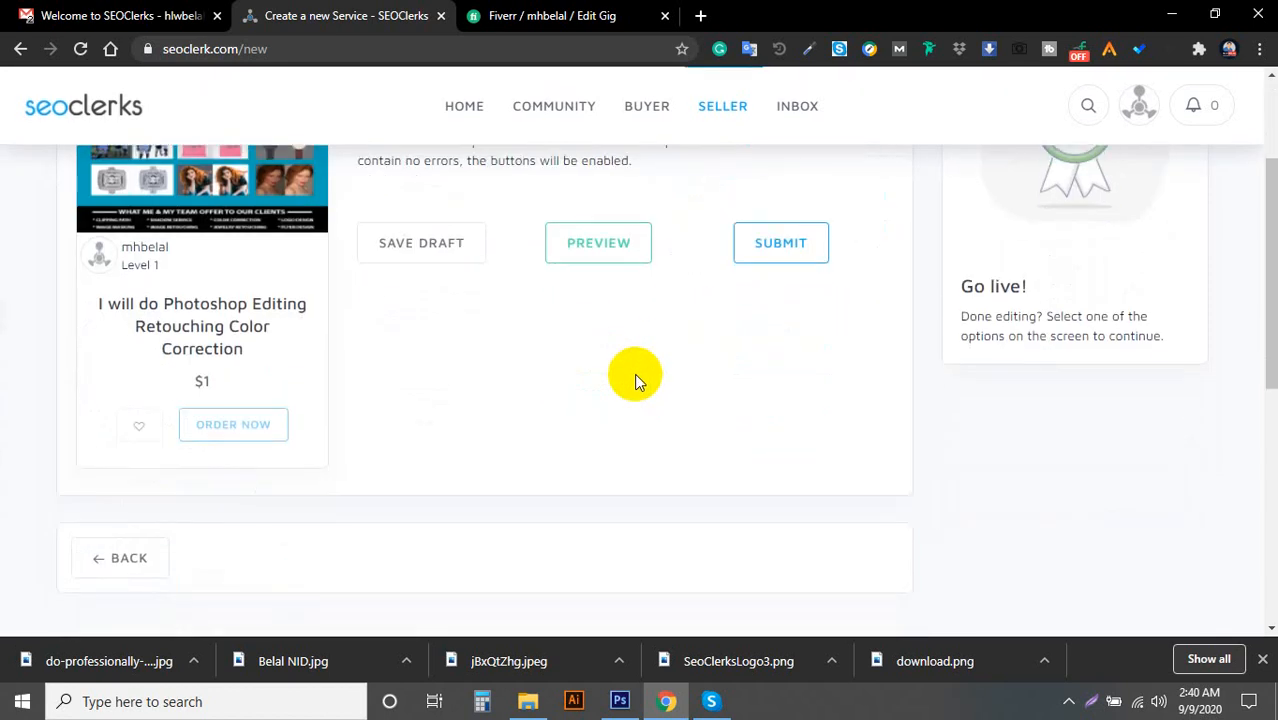
scroll(782, 320, up, 1)
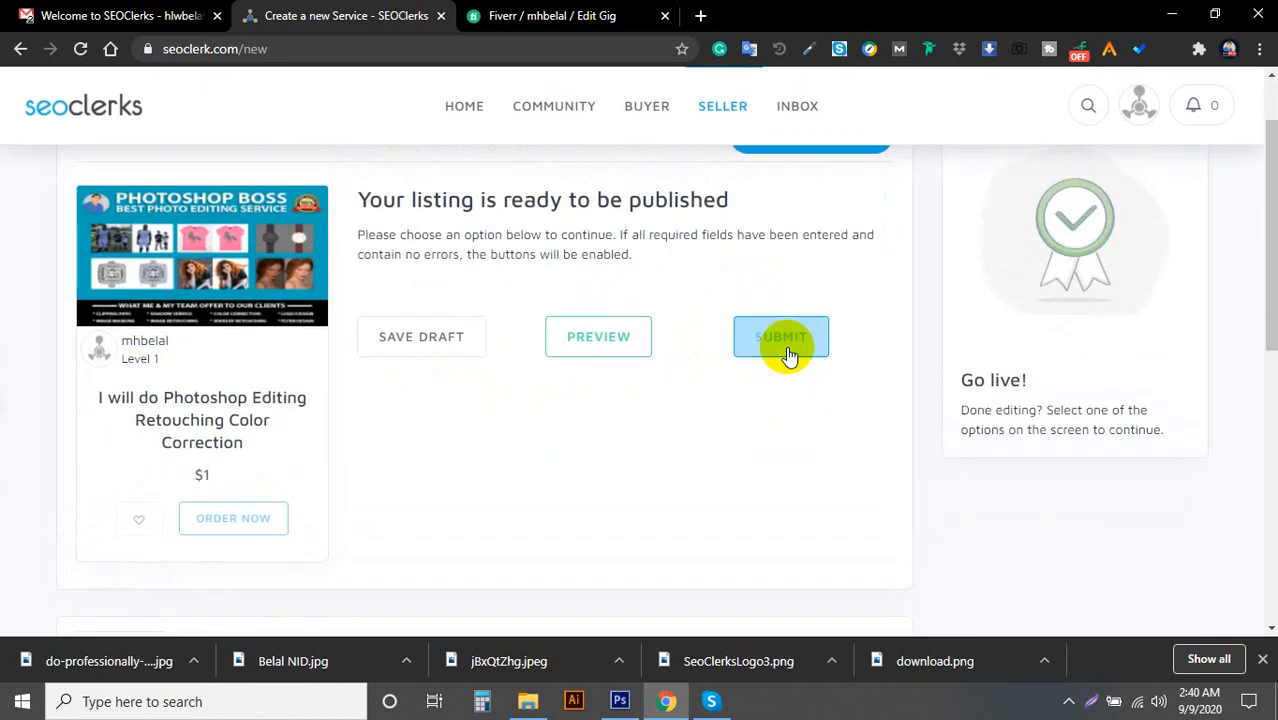
click(786, 348)
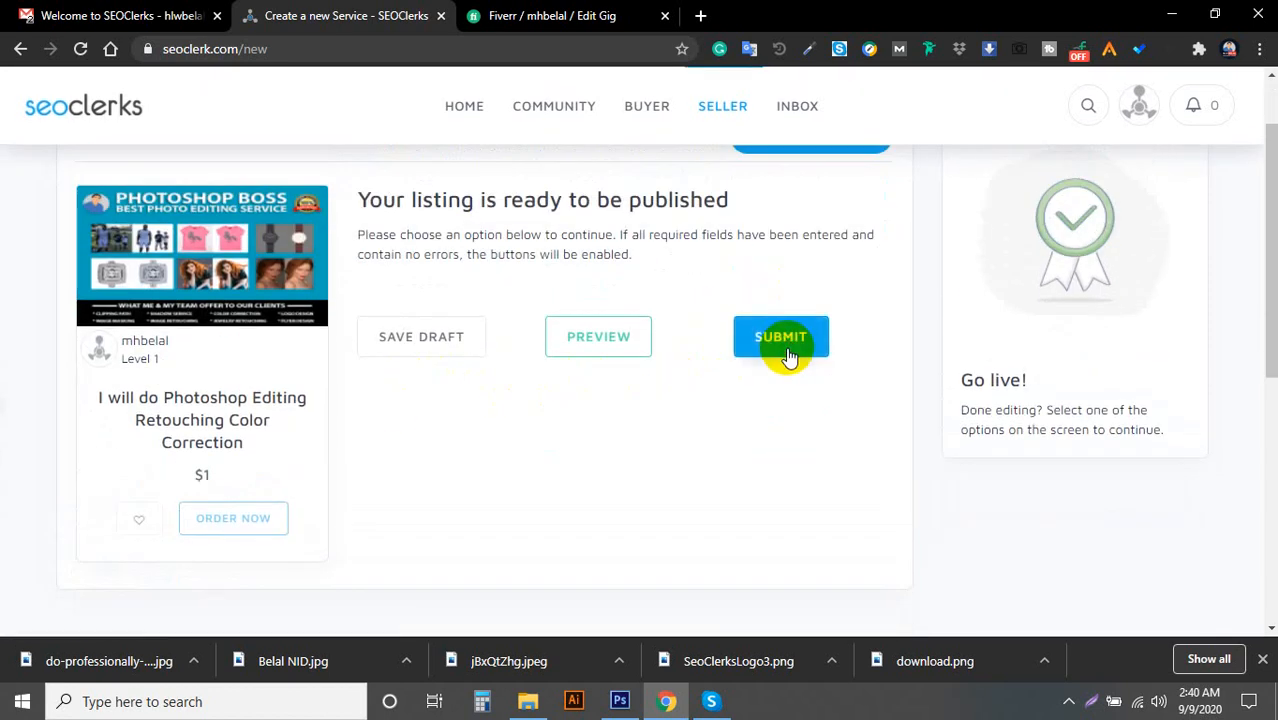
click(783, 341)
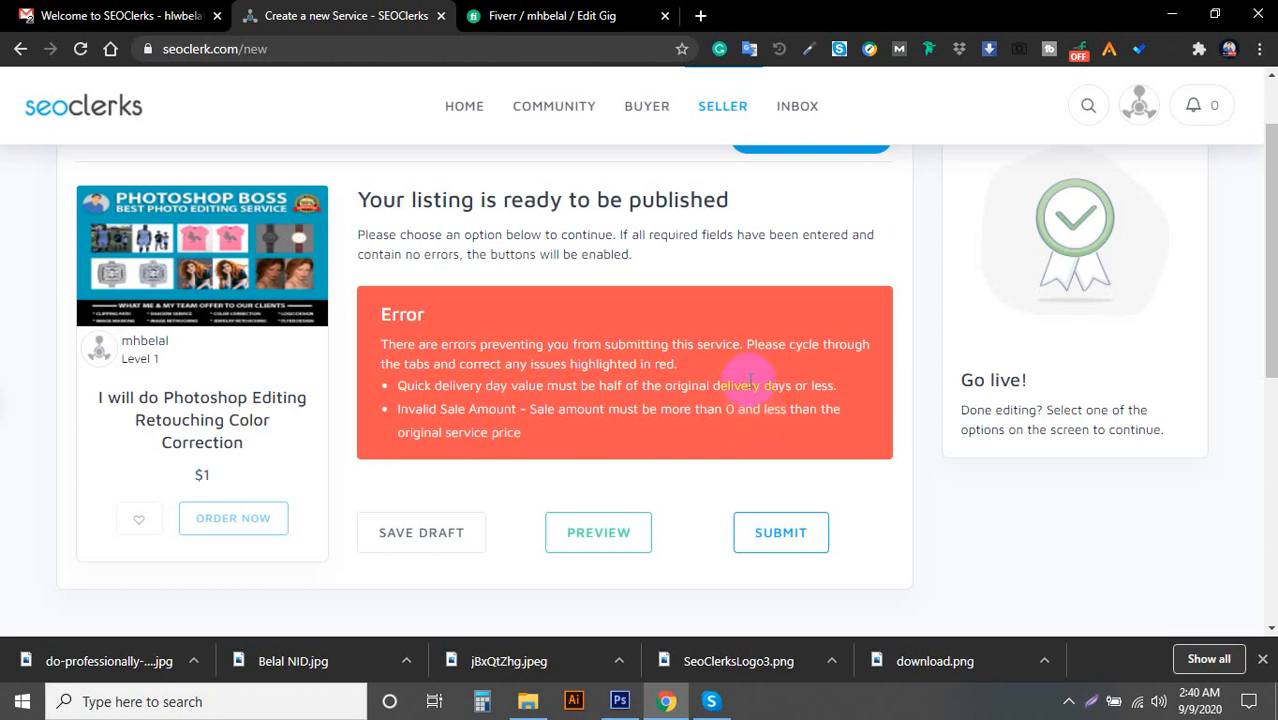
scroll(520, 355, up, 1)
scroll(490, 350, down, 1)
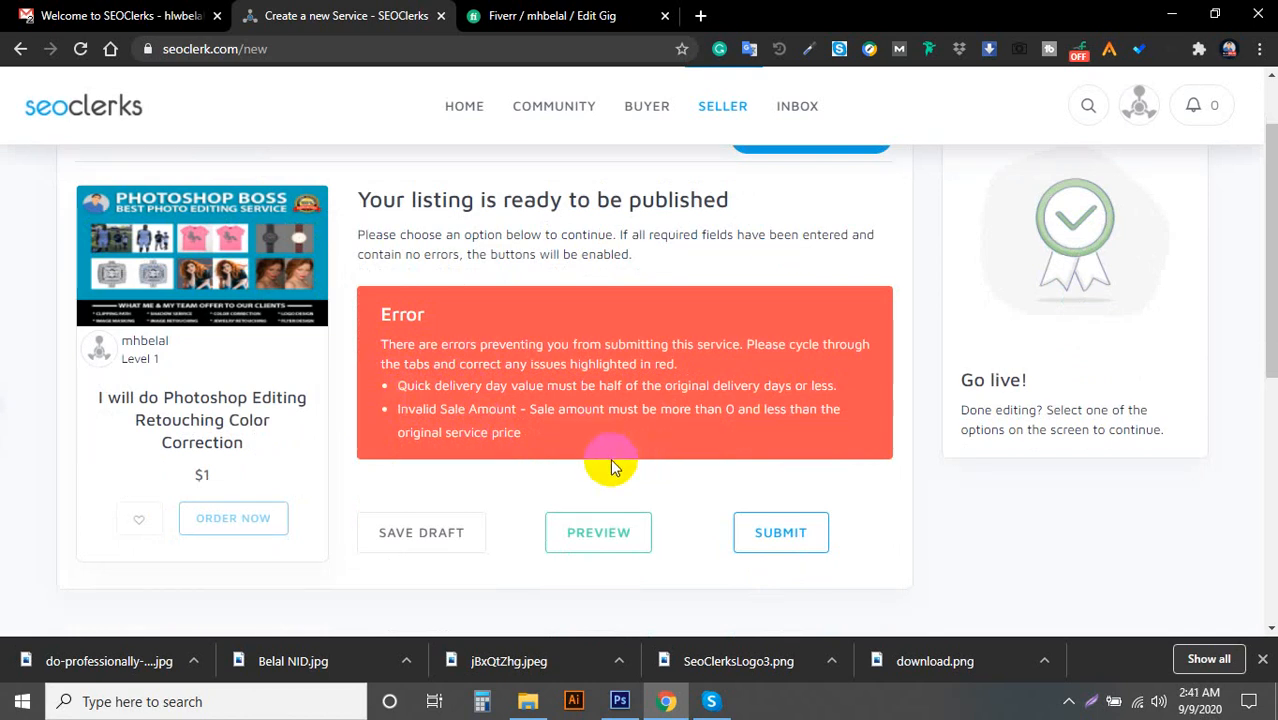
scroll(515, 490, up, 1)
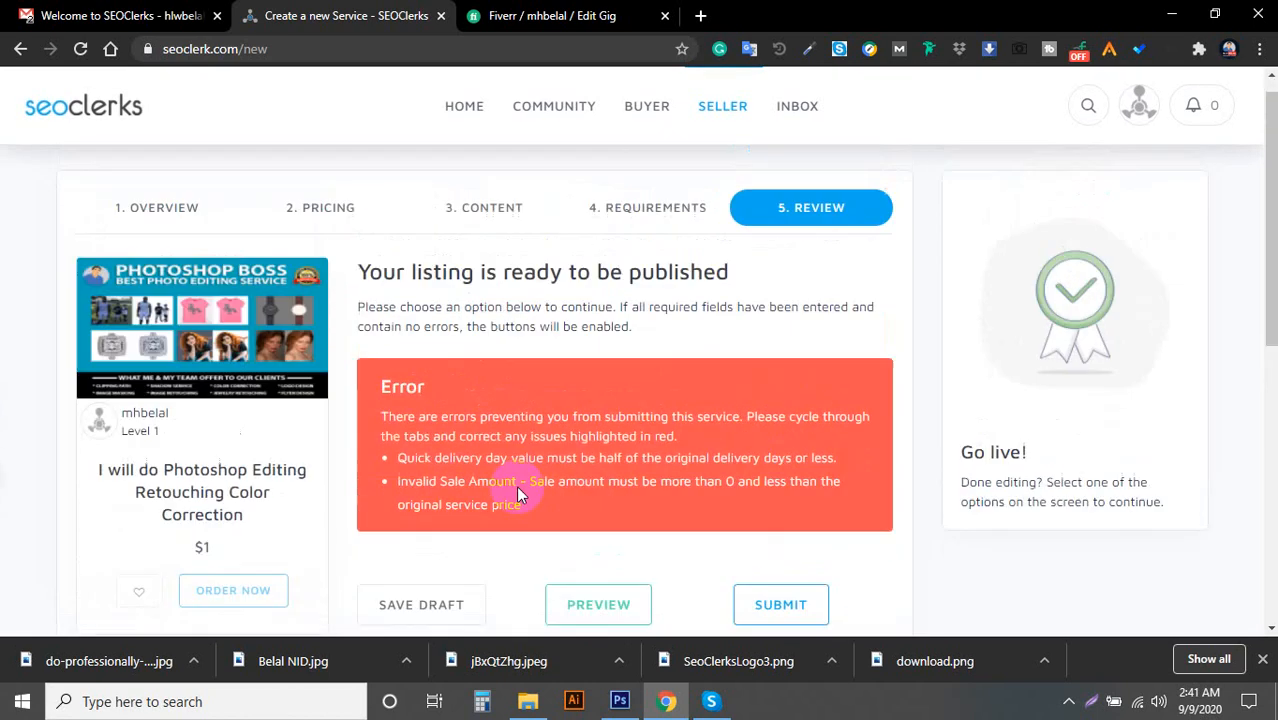
Check the Pricing step's quick delivery (1 day) and extra add-on (1 extra day) settings.
click(170, 235)
scroll(470, 316, down, 3)
scroll(470, 316, up, 3)
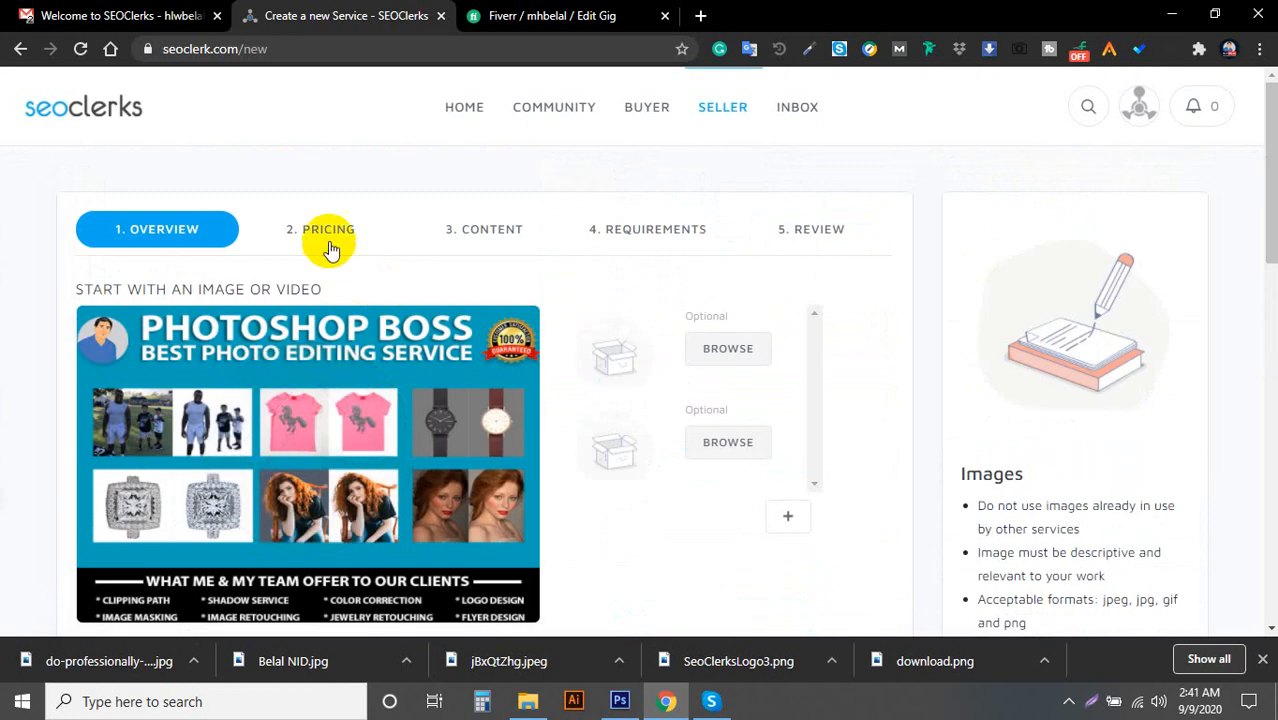
click(328, 251)
scroll(565, 328, down, 2)
scroll(600, 340, up, 2)
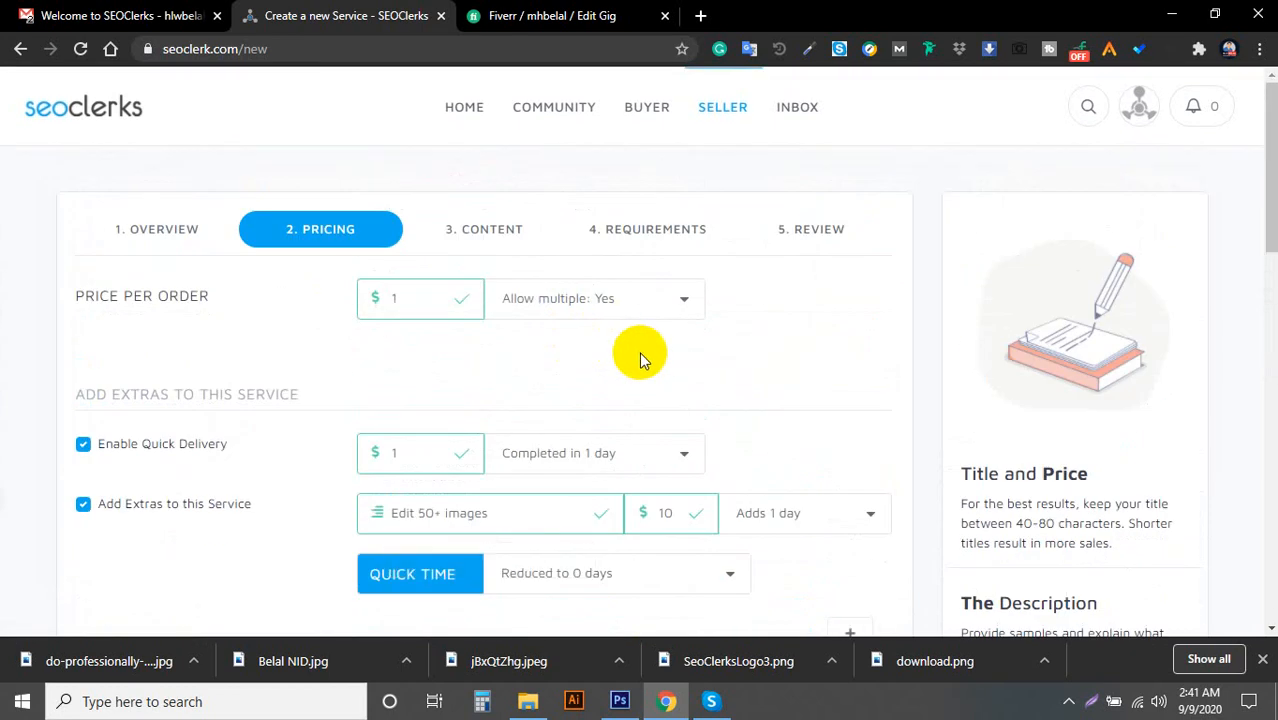
scroll(641, 352, down, 1)
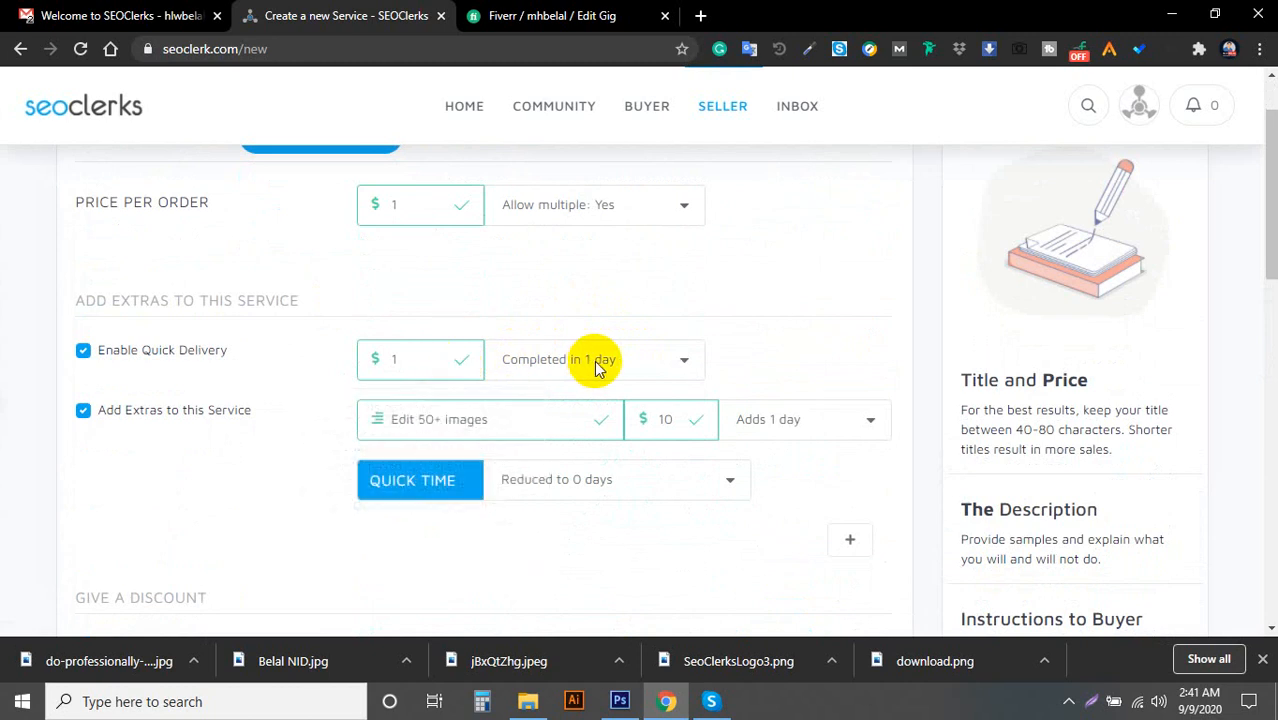
scroll(615, 290, up, 1)
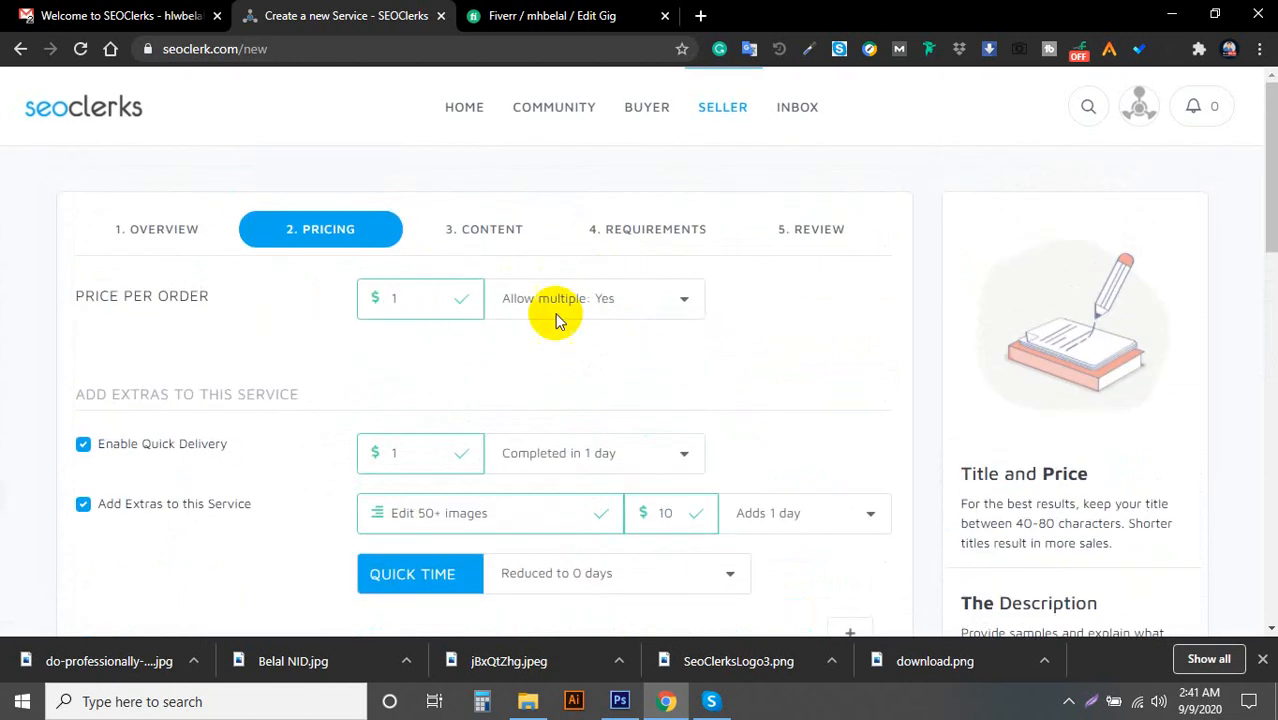
scroll(560, 318, down, 1)
click(623, 363)
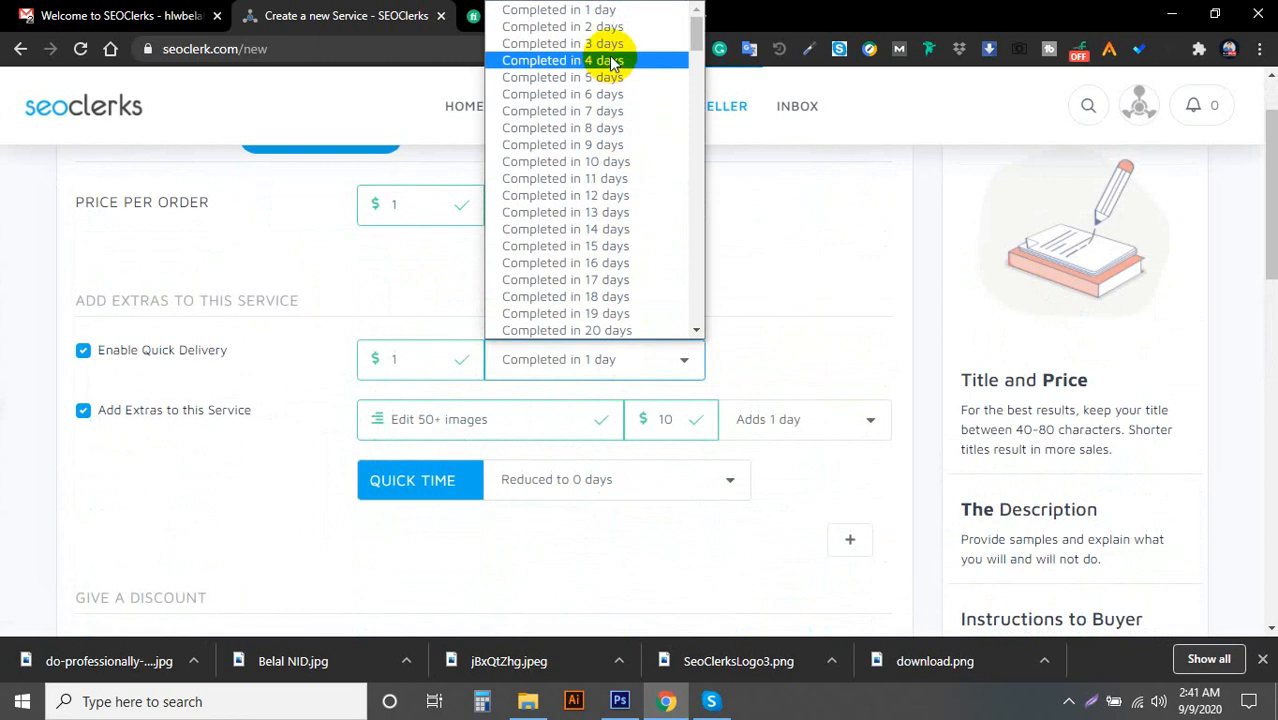
click(600, 12)
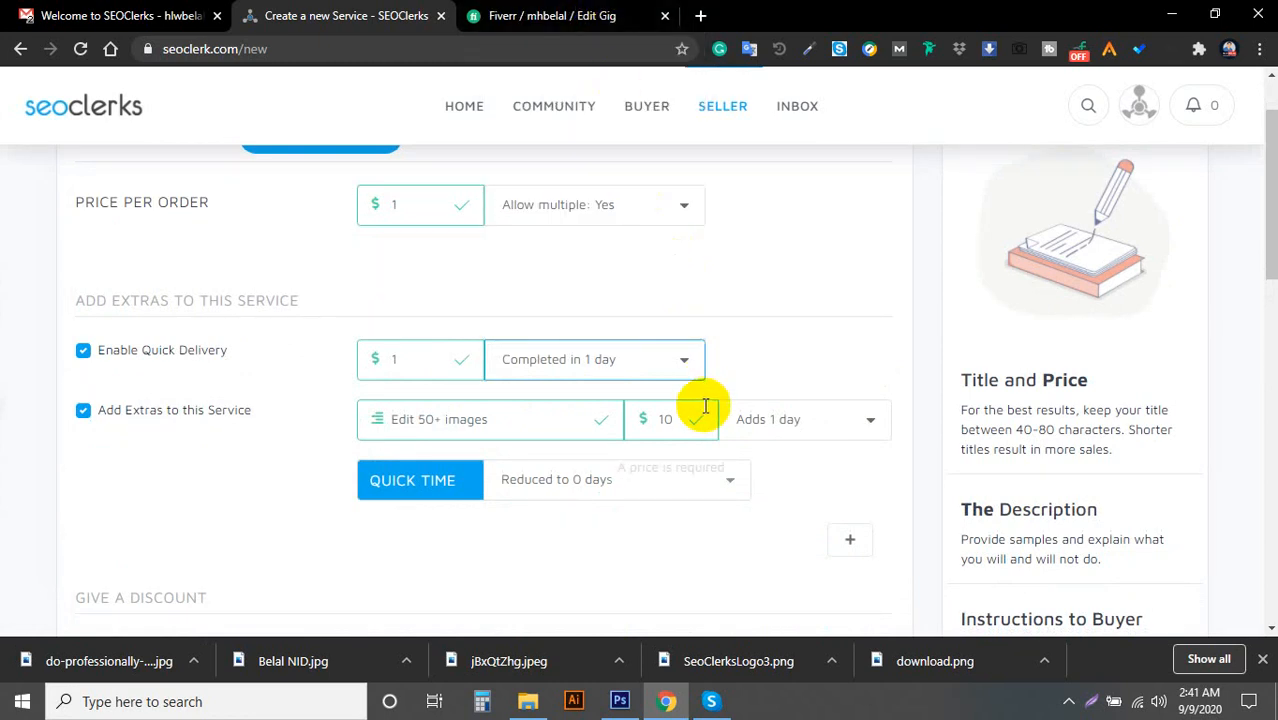
click(790, 427)
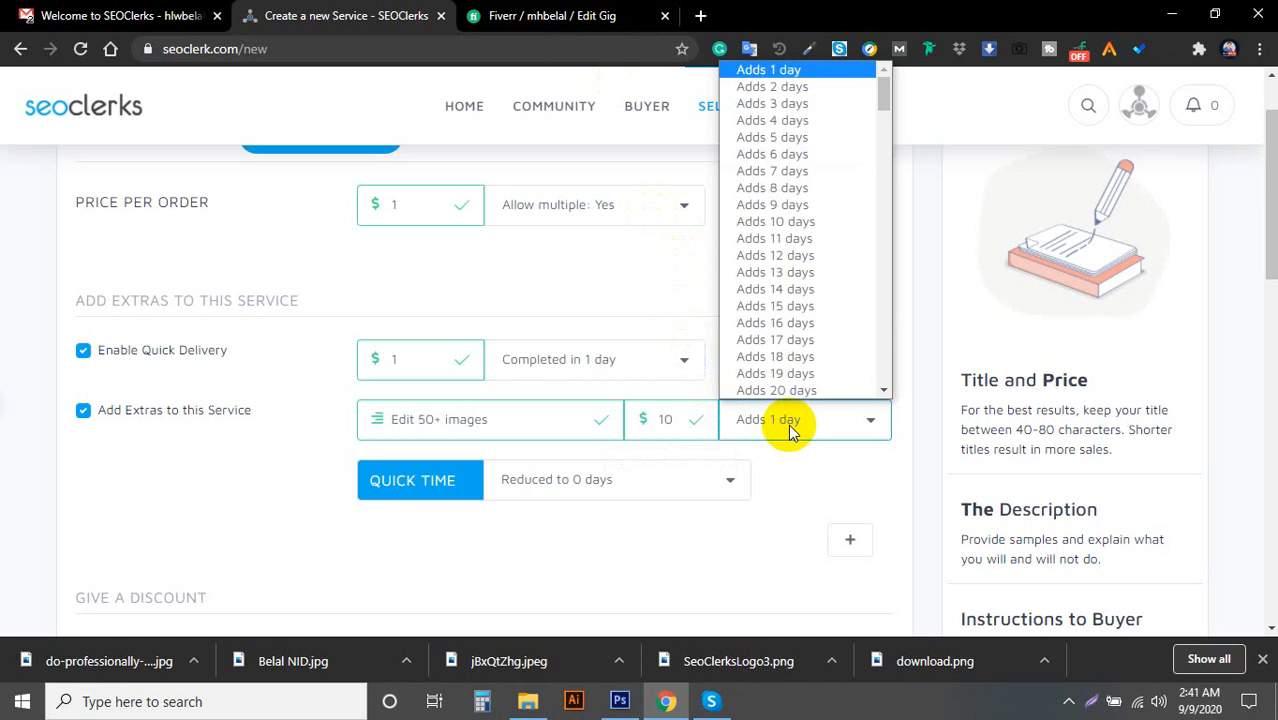
click(776, 70)
Change the service delivery time on Overview to 2 days.
scroll(735, 276, up, 1)
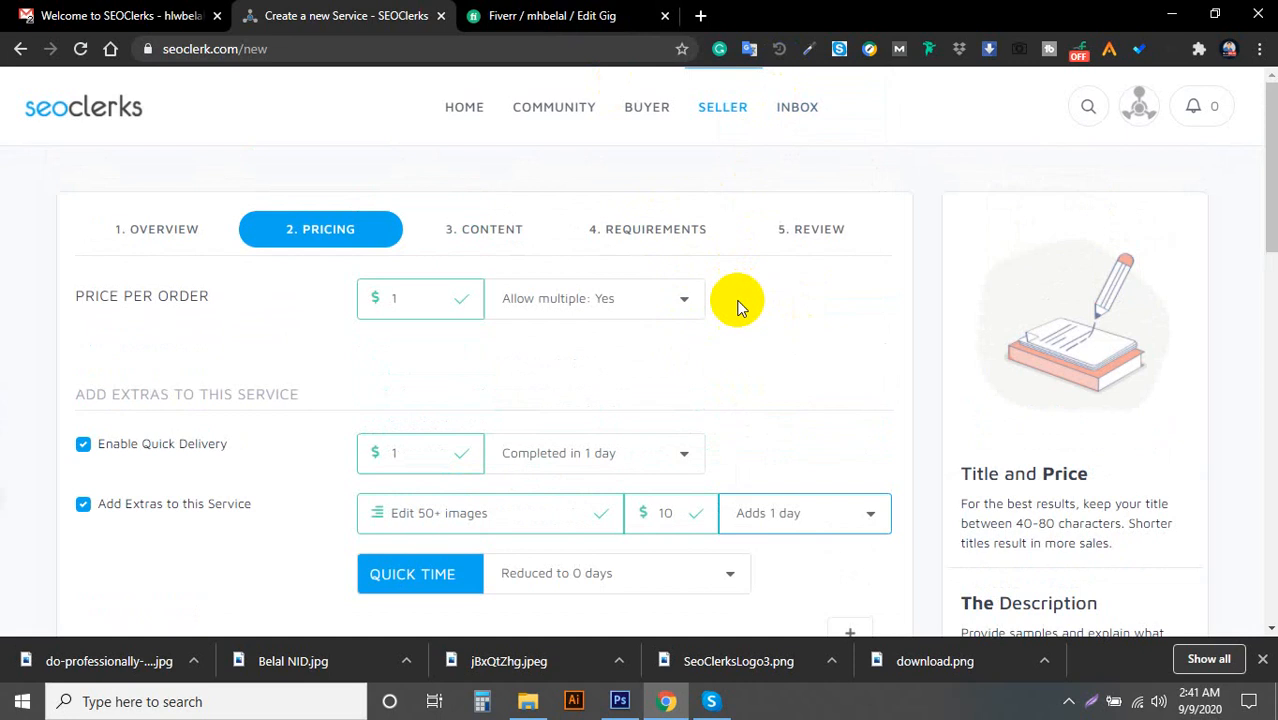
click(180, 240)
scroll(785, 354, down, 4)
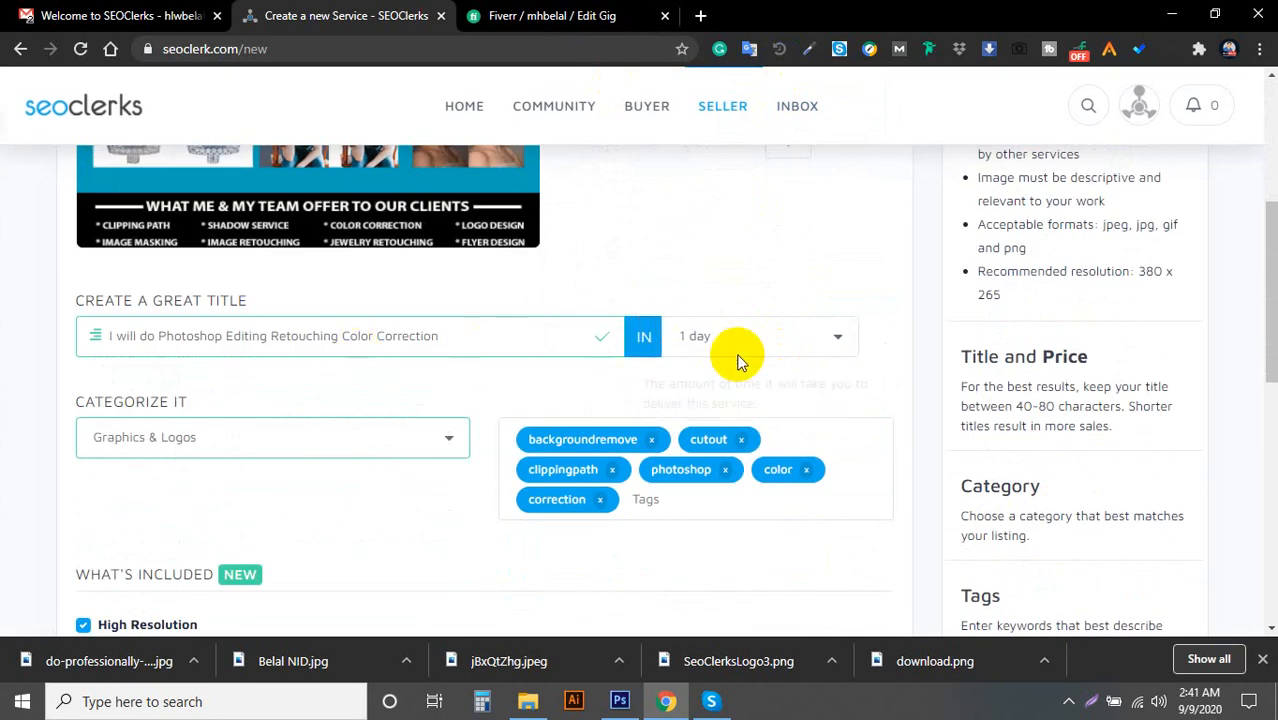
click(768, 345)
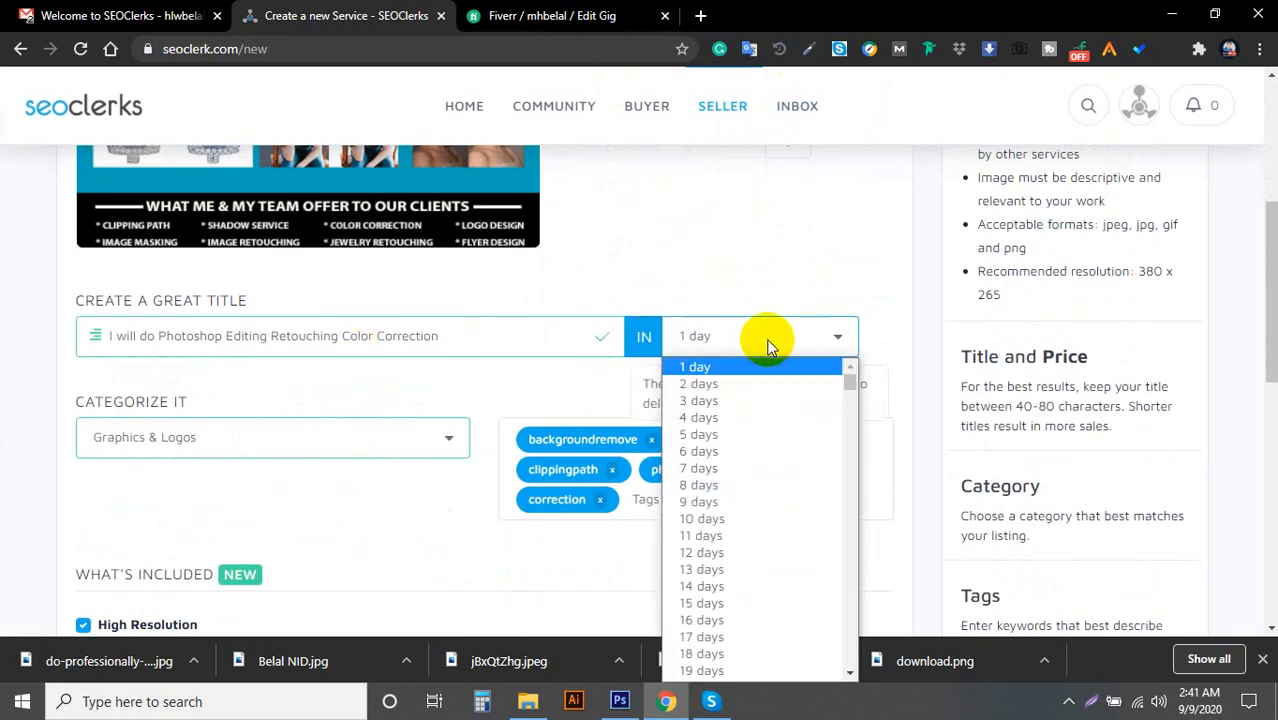
click(722, 383)
scroll(747, 341, up, 1)
scroll(747, 341, up, 1)
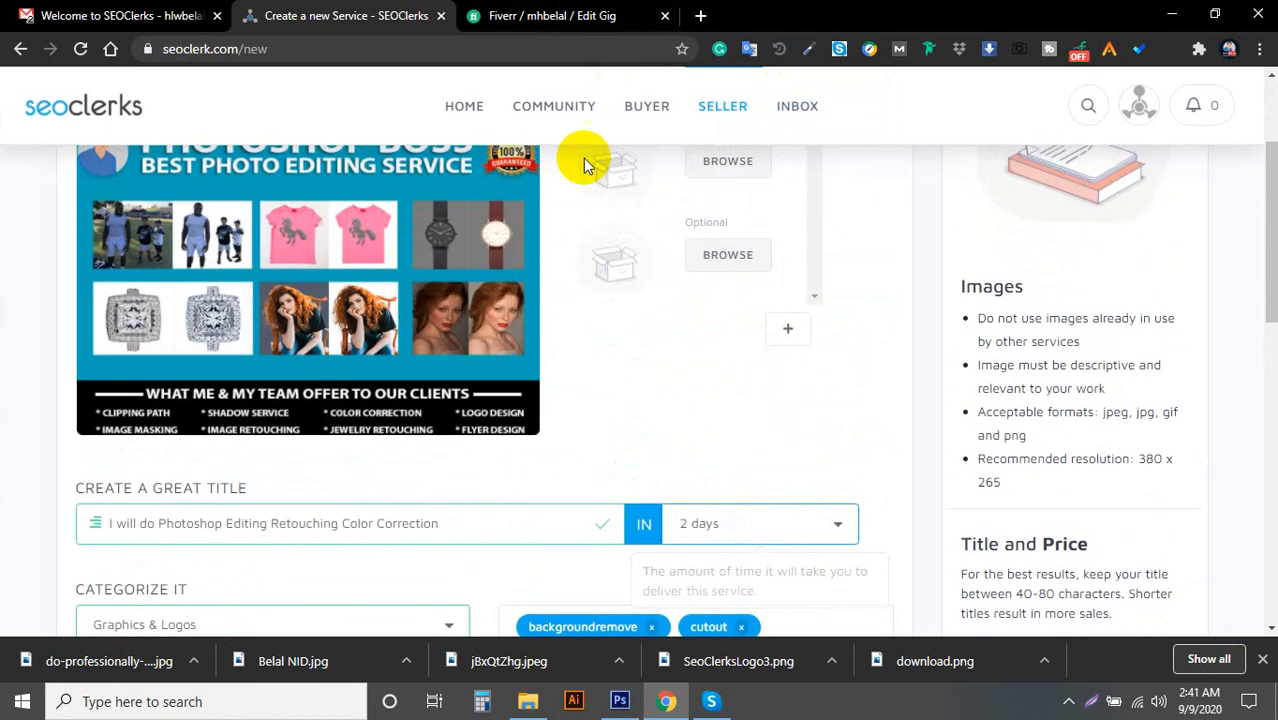
scroll(593, 228, up, 2)
Turn off Enable Quick Delivery on the Pricing step.
click(341, 236)
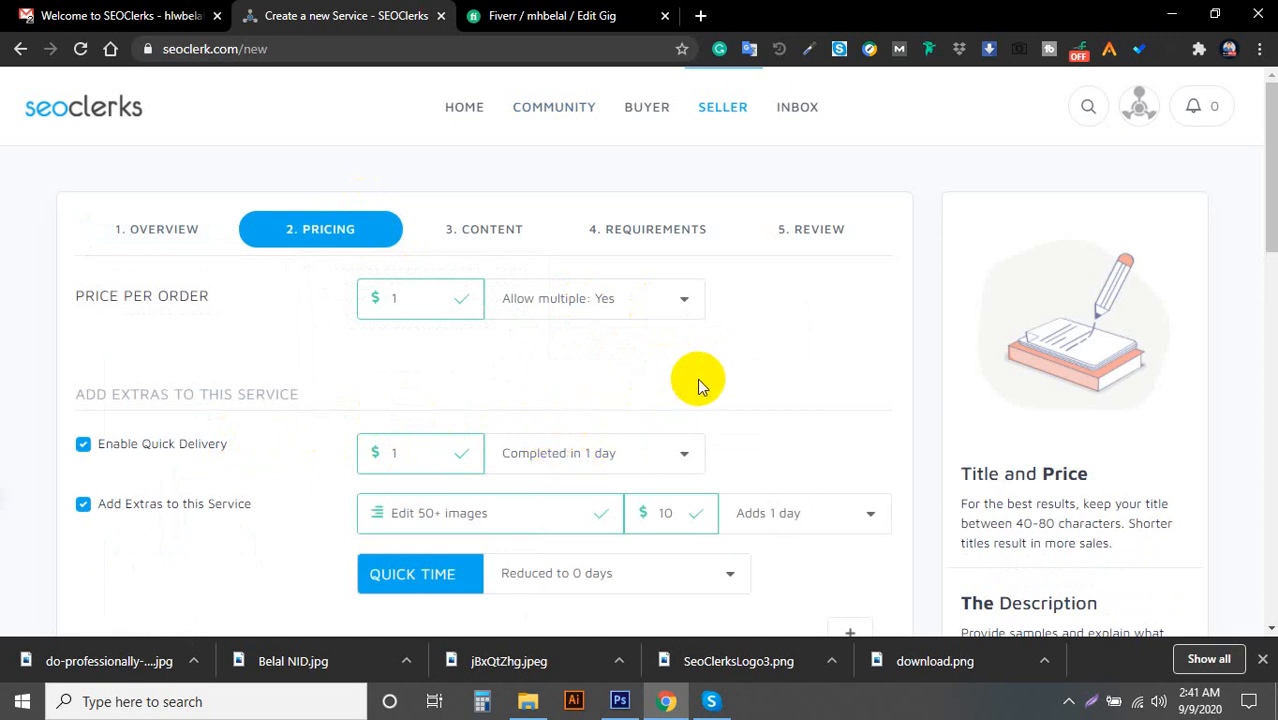
click(622, 452)
scroll(645, 294, down, 20)
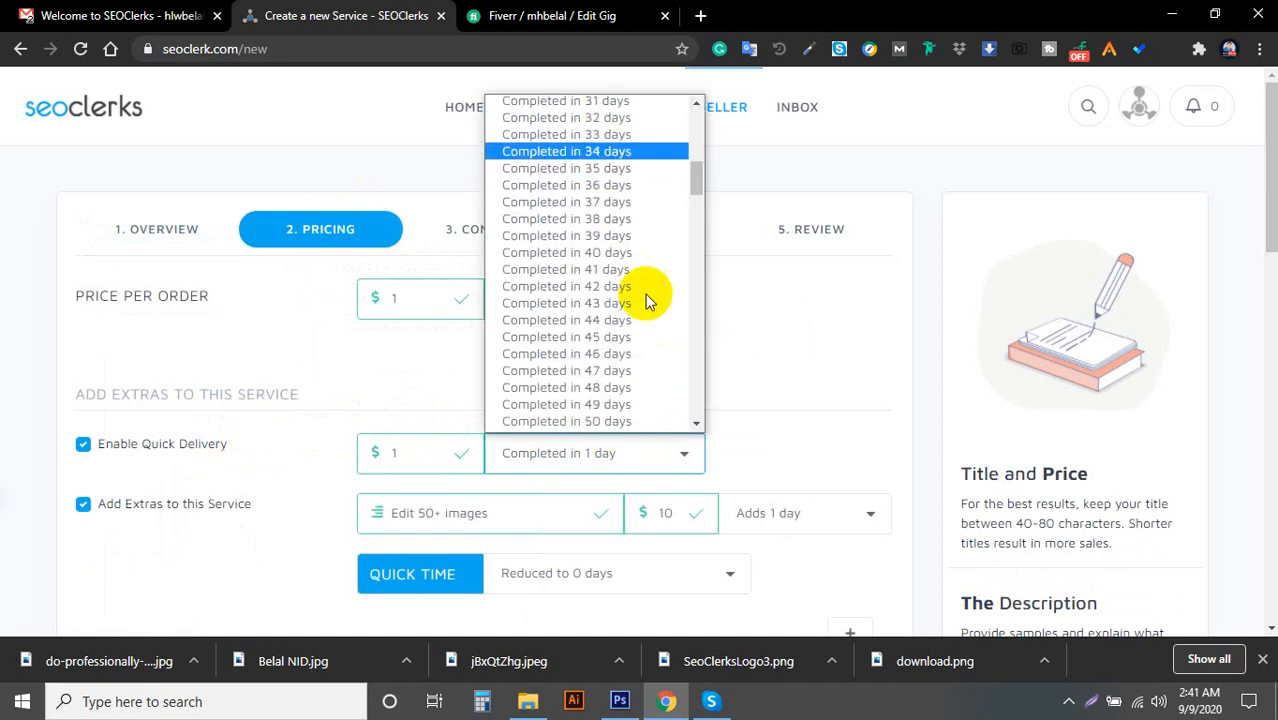
scroll(625, 280, up, 20)
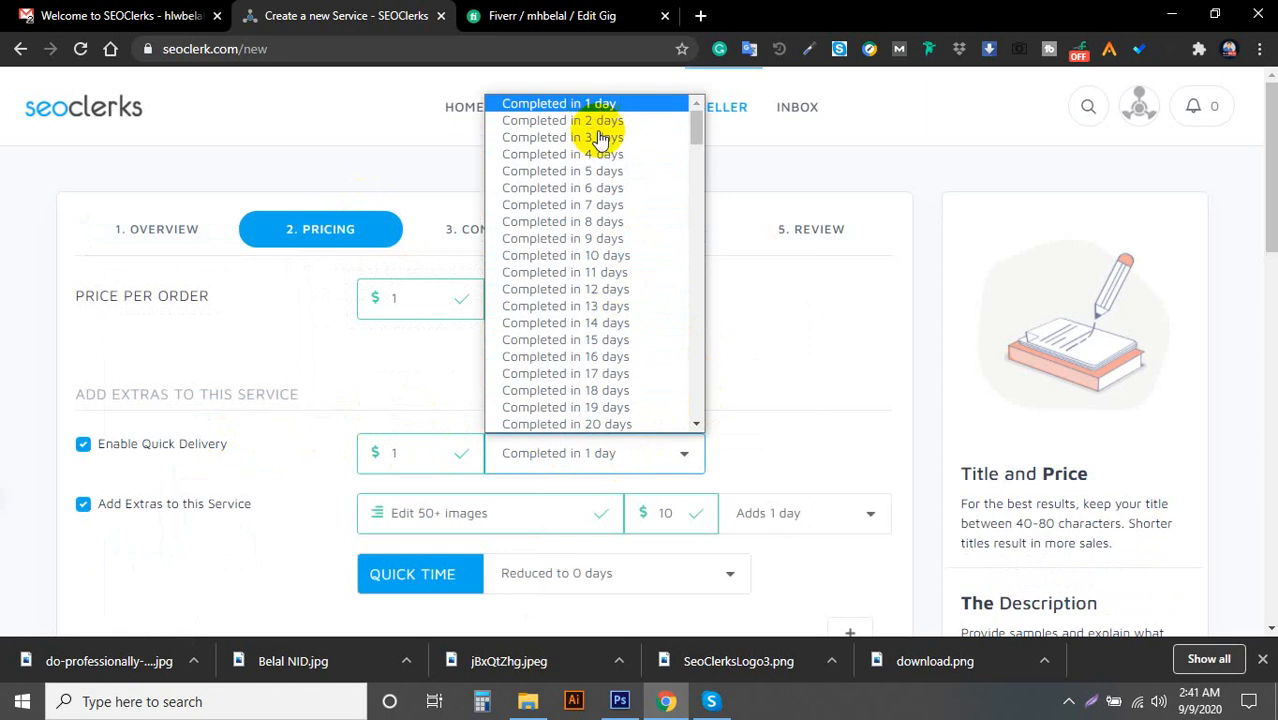
click(590, 104)
click(83, 444)
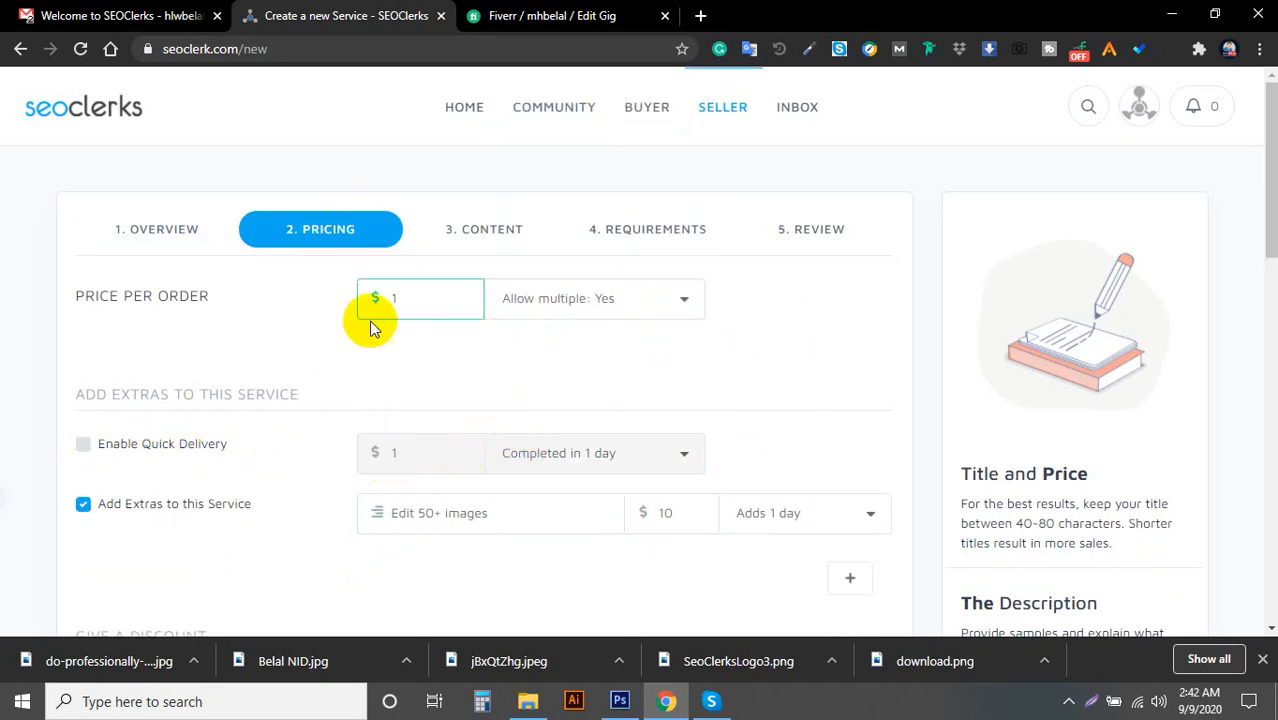
Set the service delivery time on Overview to 1 day.
click(163, 233)
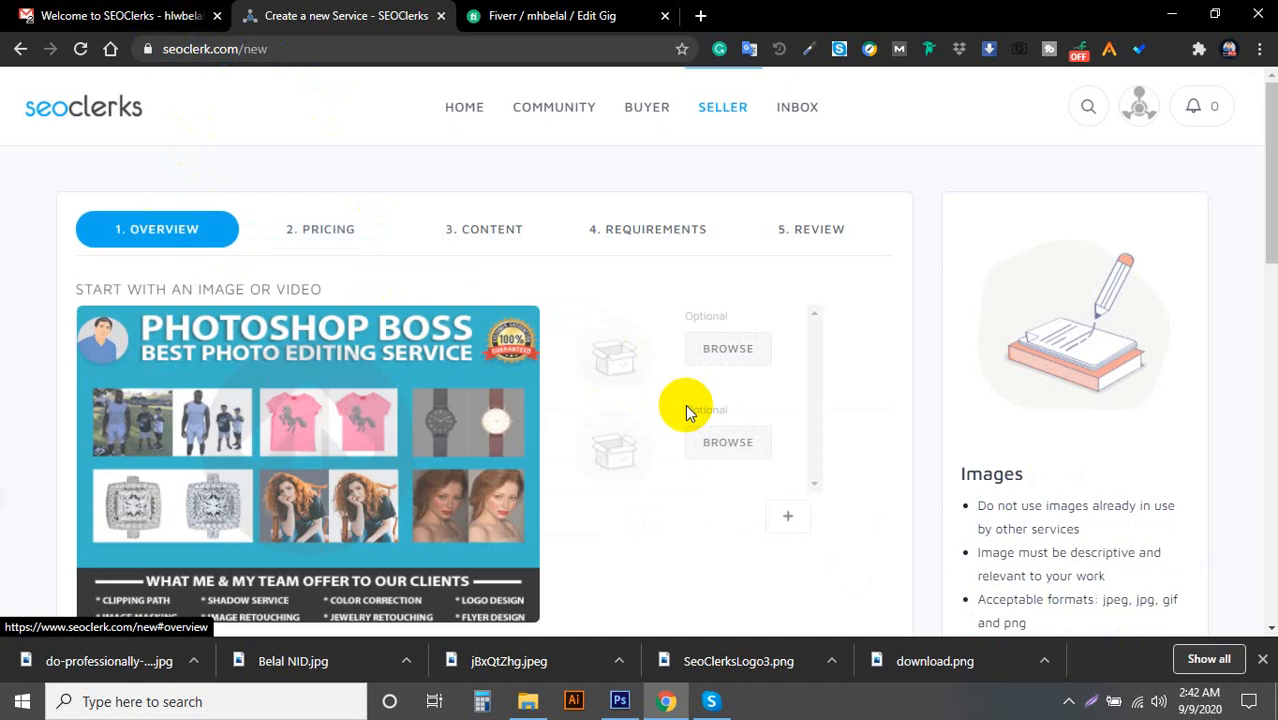
scroll(645, 405, down, 3)
scroll(660, 390, down, 1)
click(698, 349)
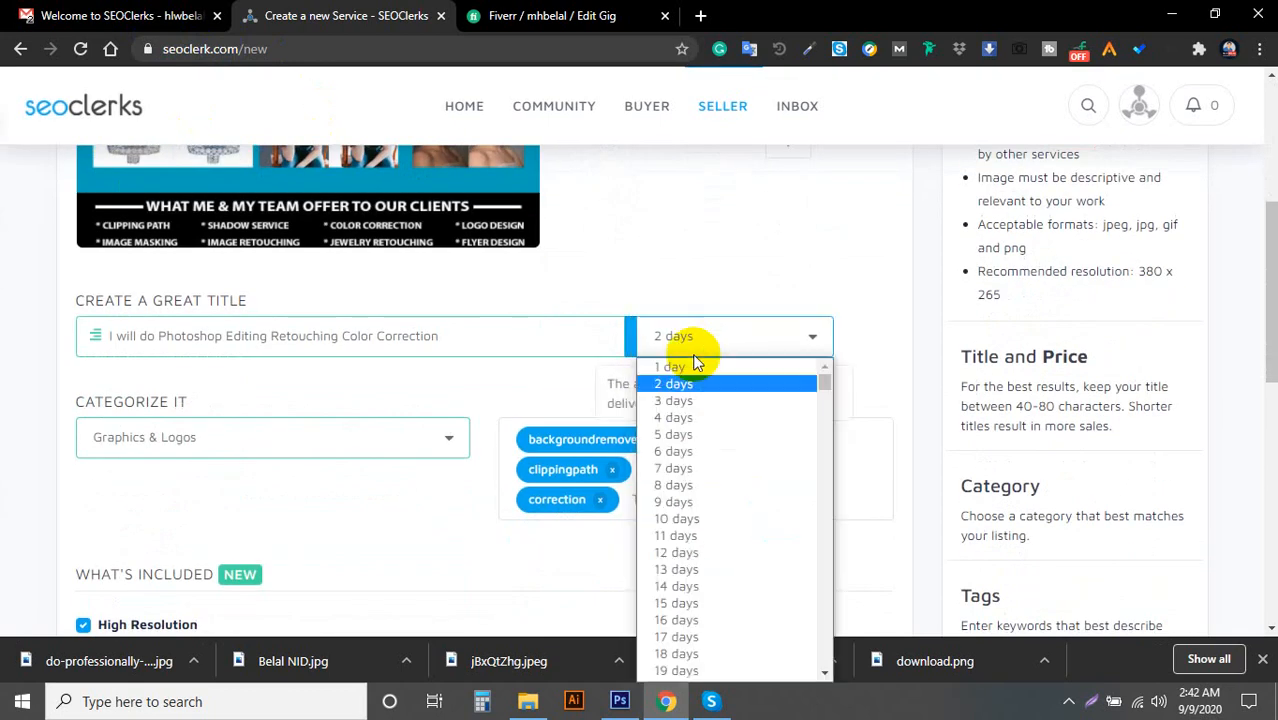
click(692, 364)
scroll(530, 322, up, 4)
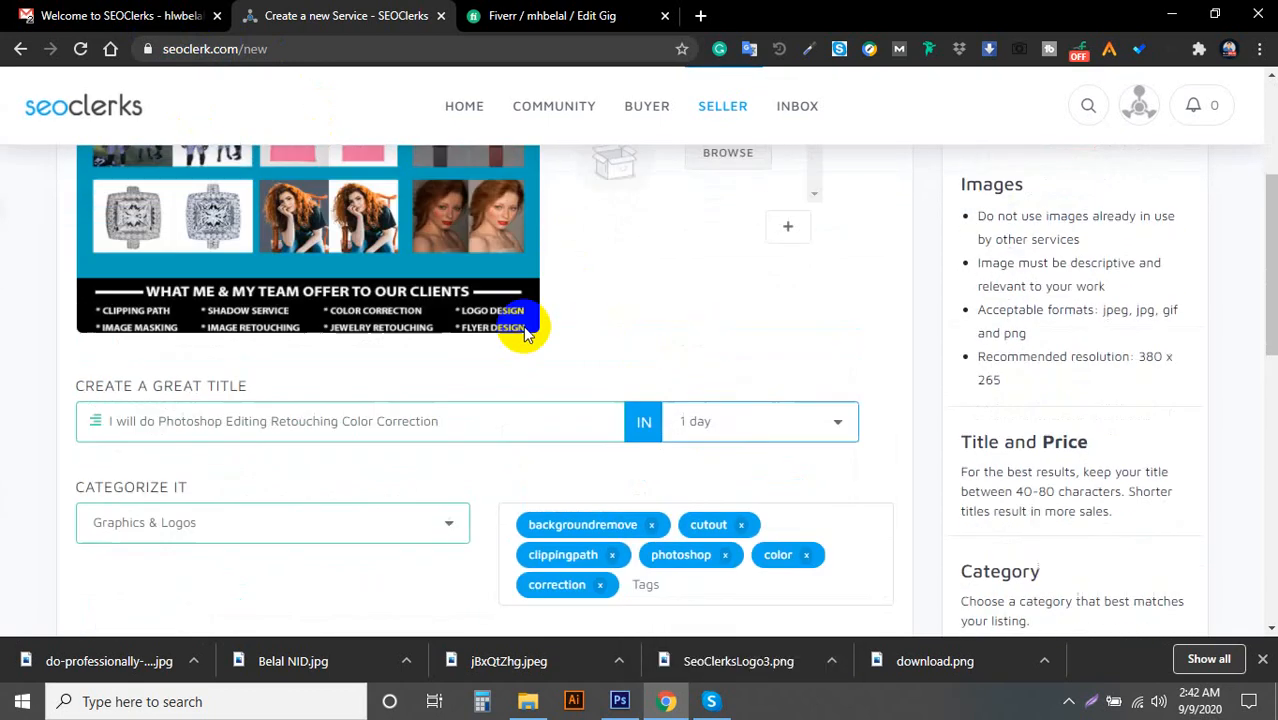
Change the sale price to 0, untick 'Mark this service On Sale', and go to Review.
click(322, 229)
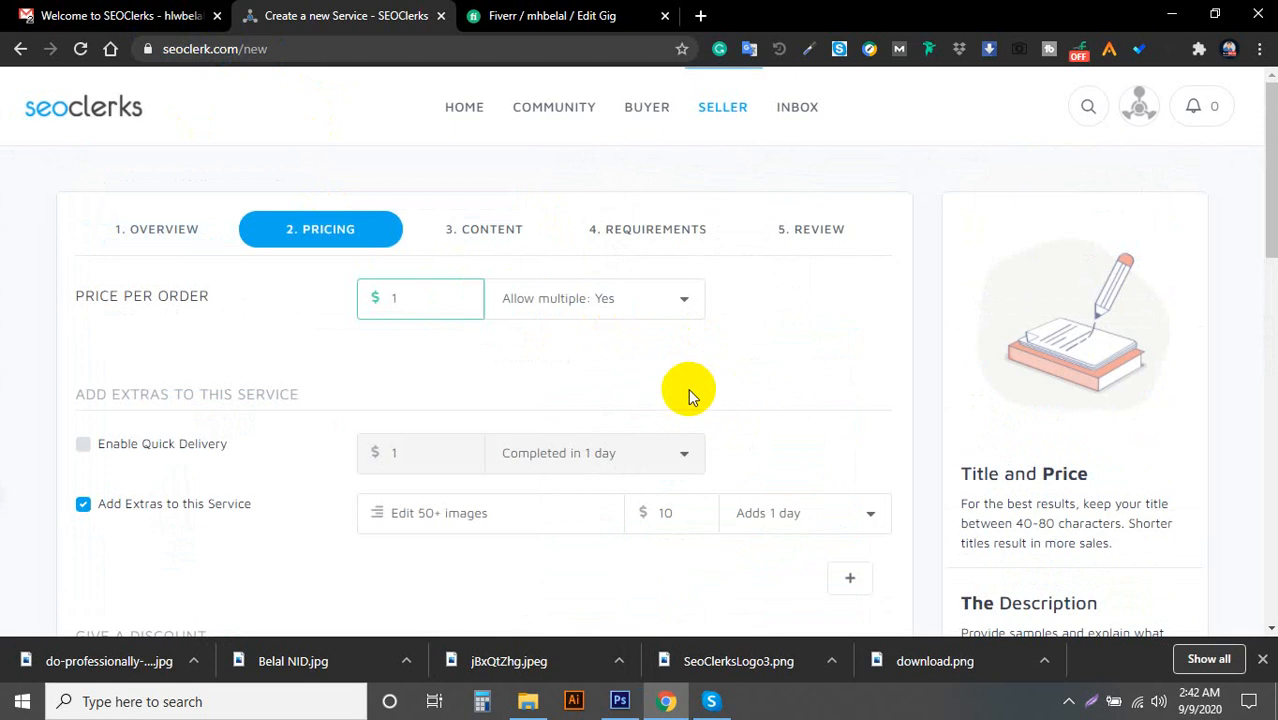
scroll(685, 391, down, 1)
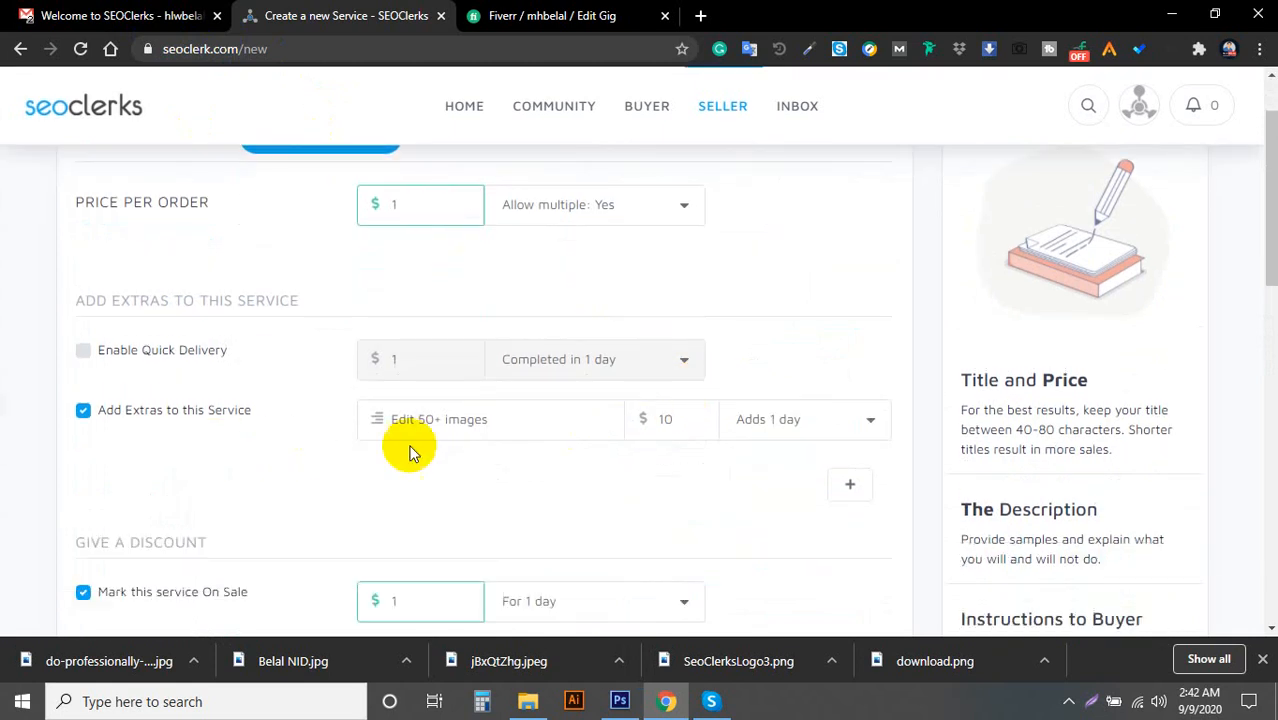
scroll(411, 453, down, 2)
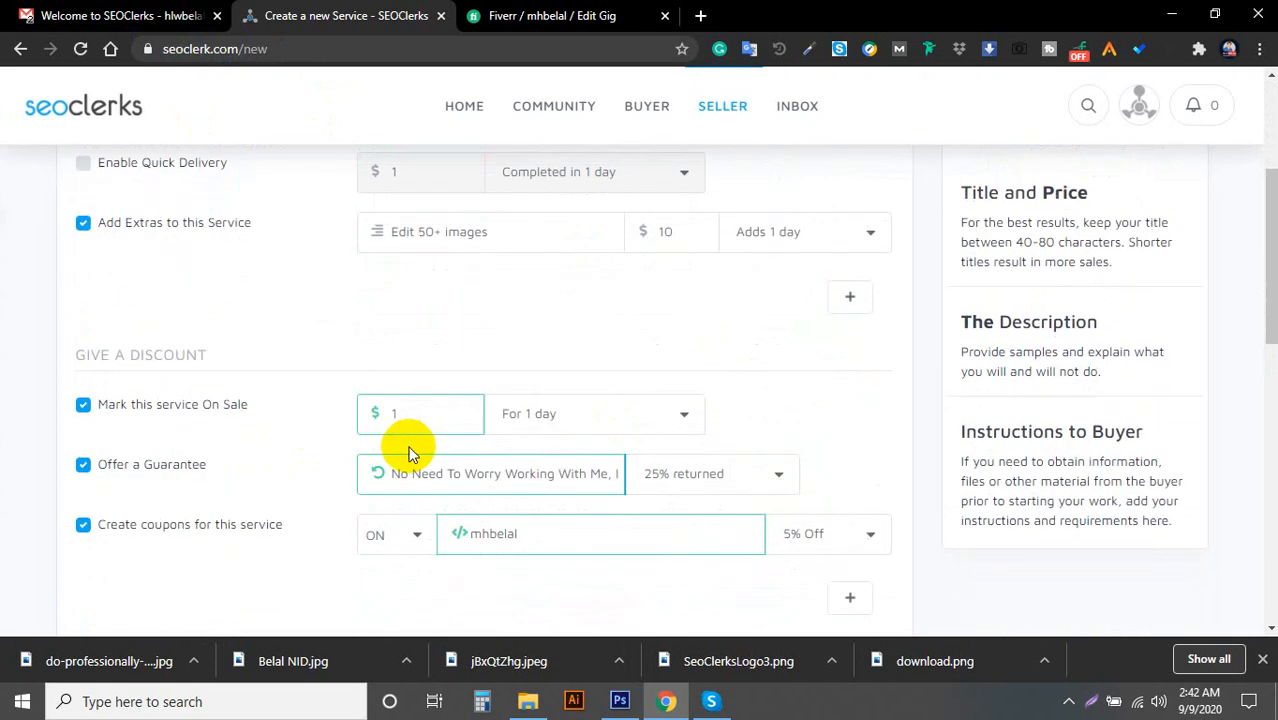
double_click(423, 415)
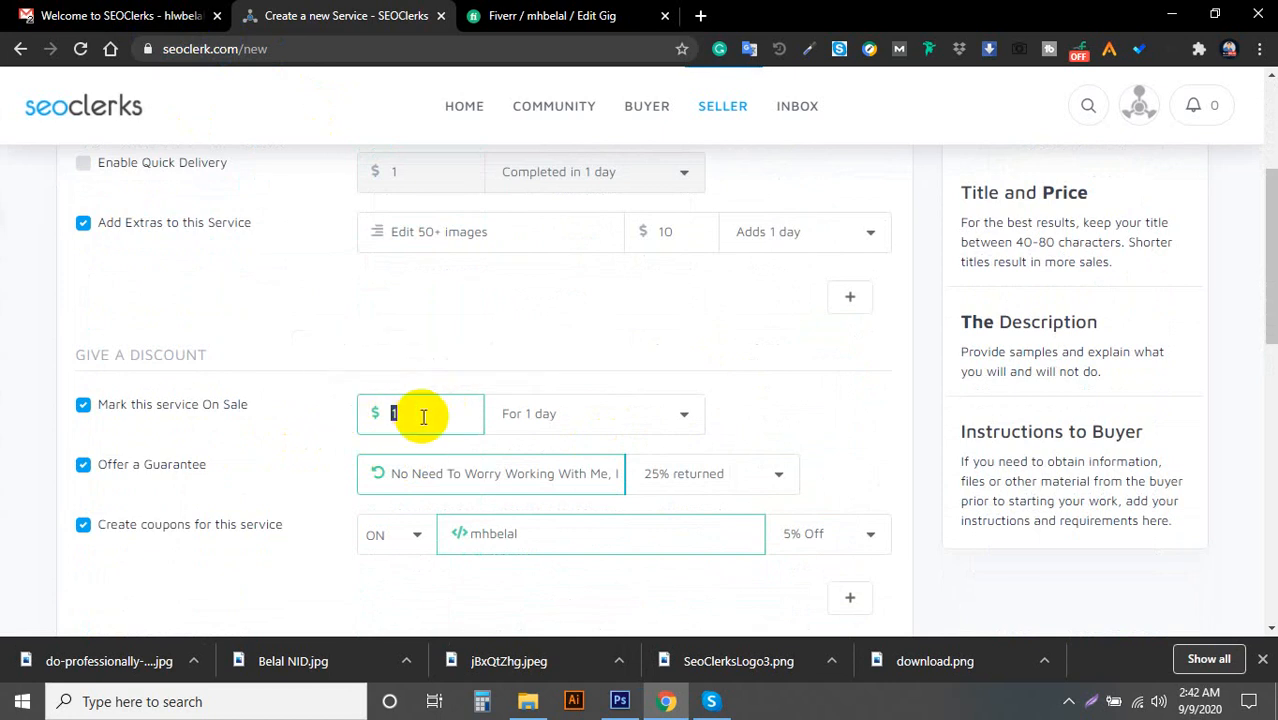
text(0)
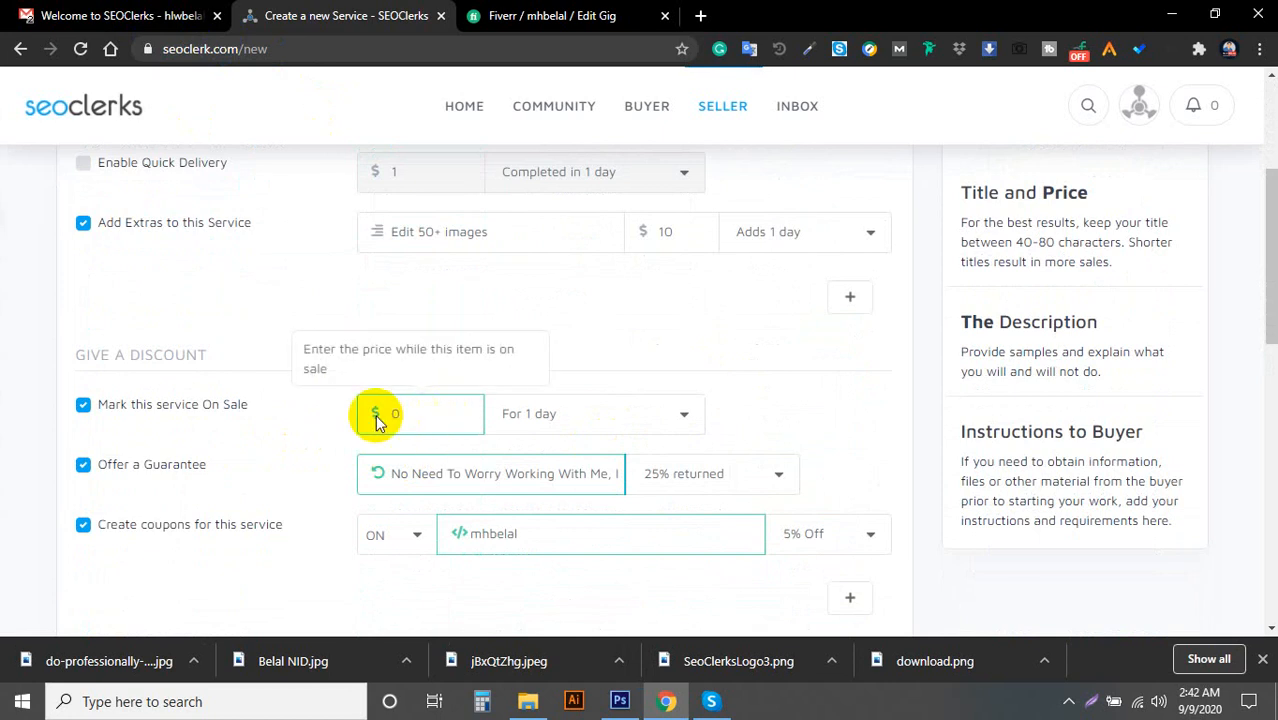
click(83, 405)
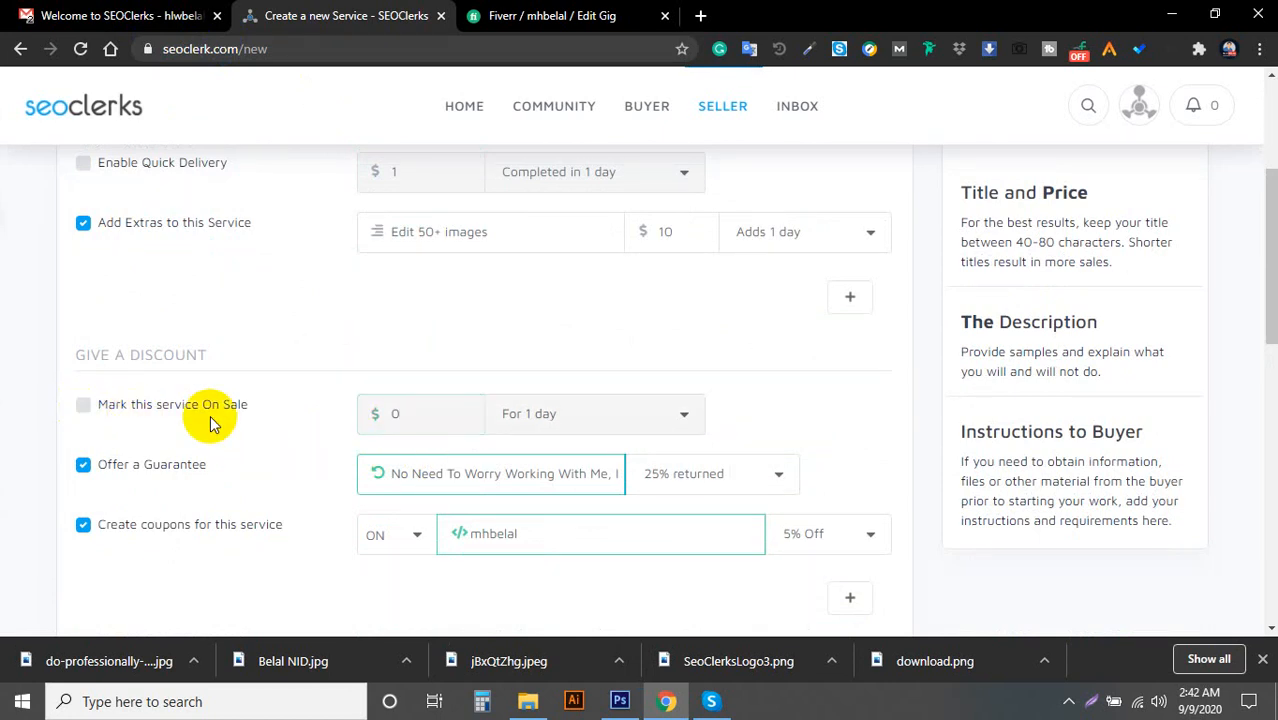
scroll(586, 404, down, 5)
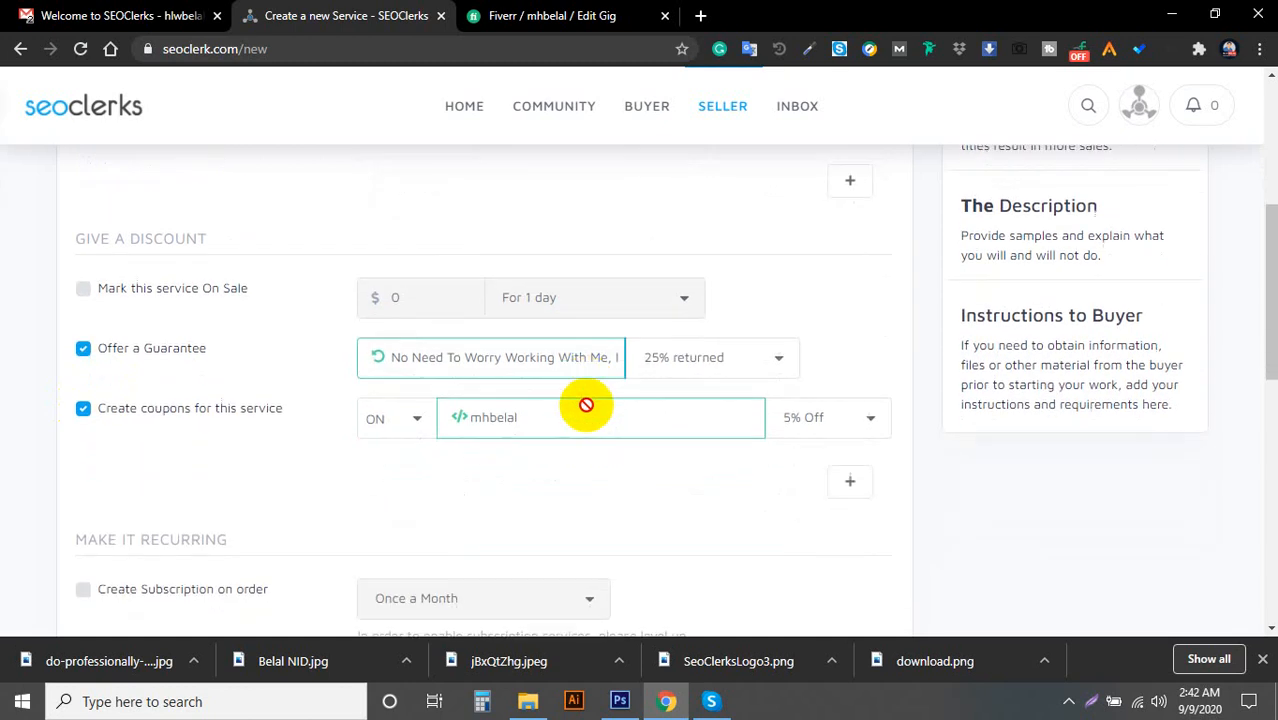
scroll(587, 407, up, 5)
scroll(587, 407, up, 3)
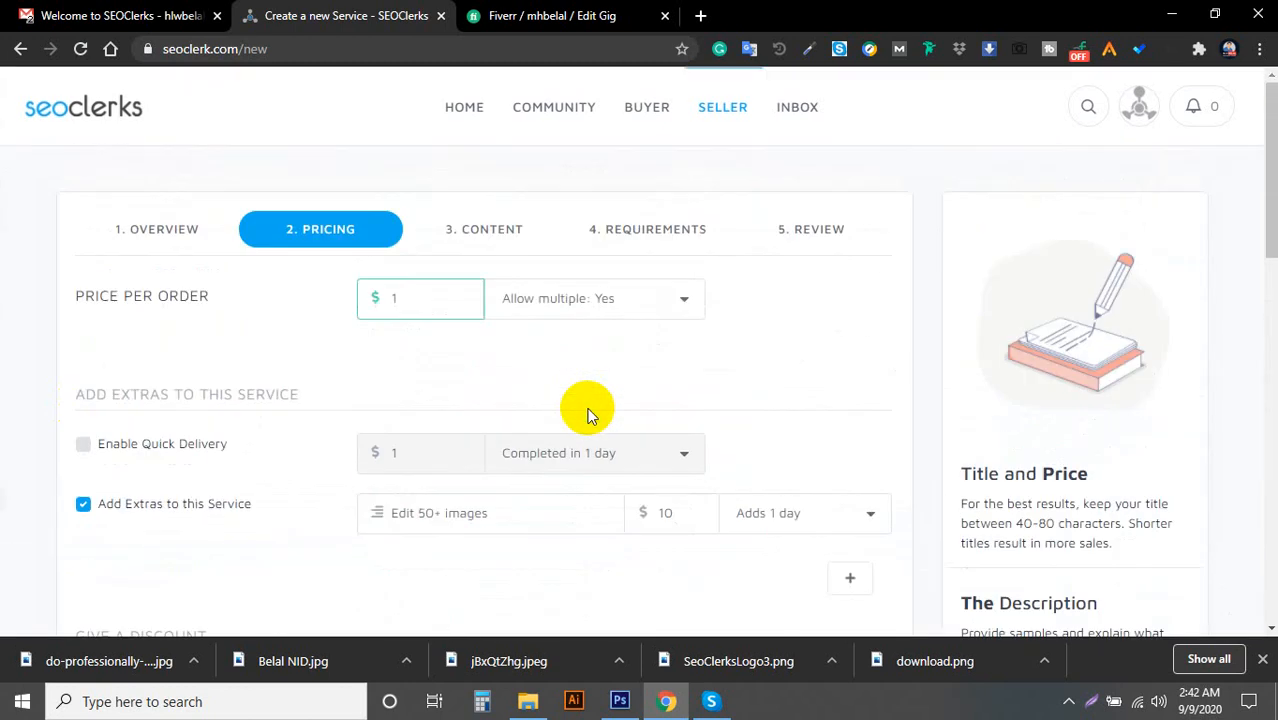
click(806, 245)
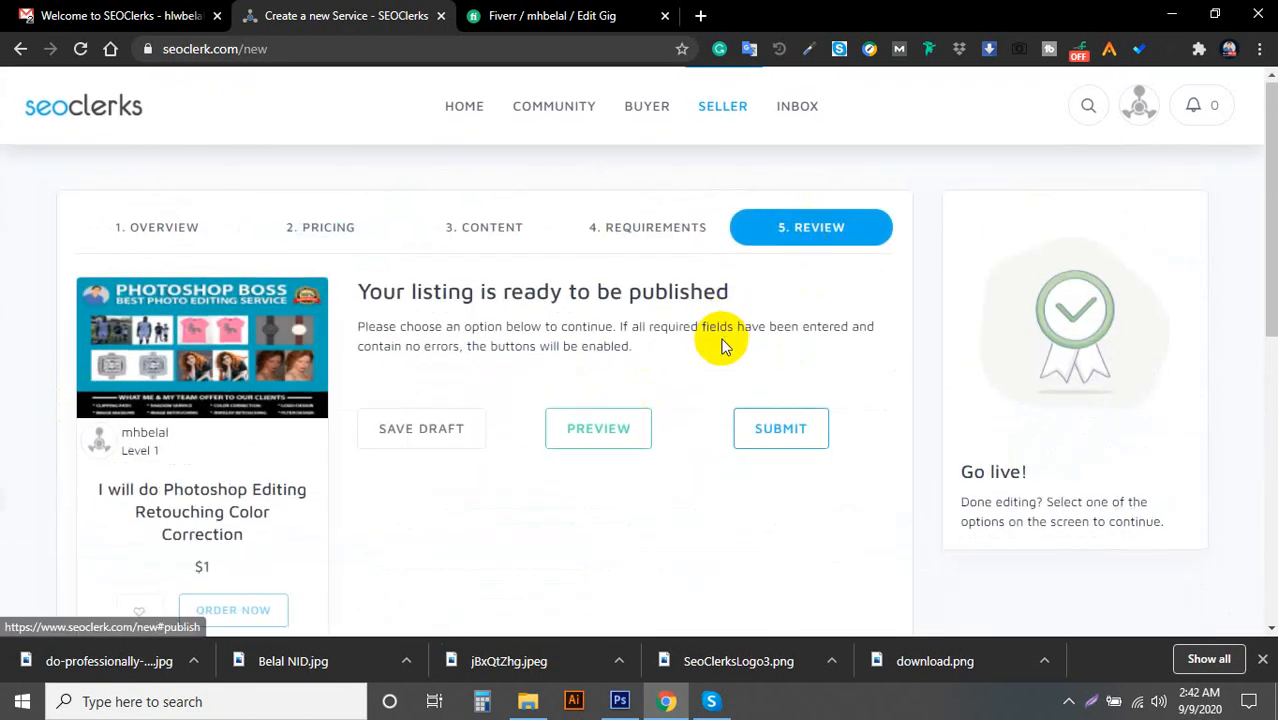
Submit the service for review and close the Fiverr tab.
scroll(712, 242, down, 2)
click(782, 250)
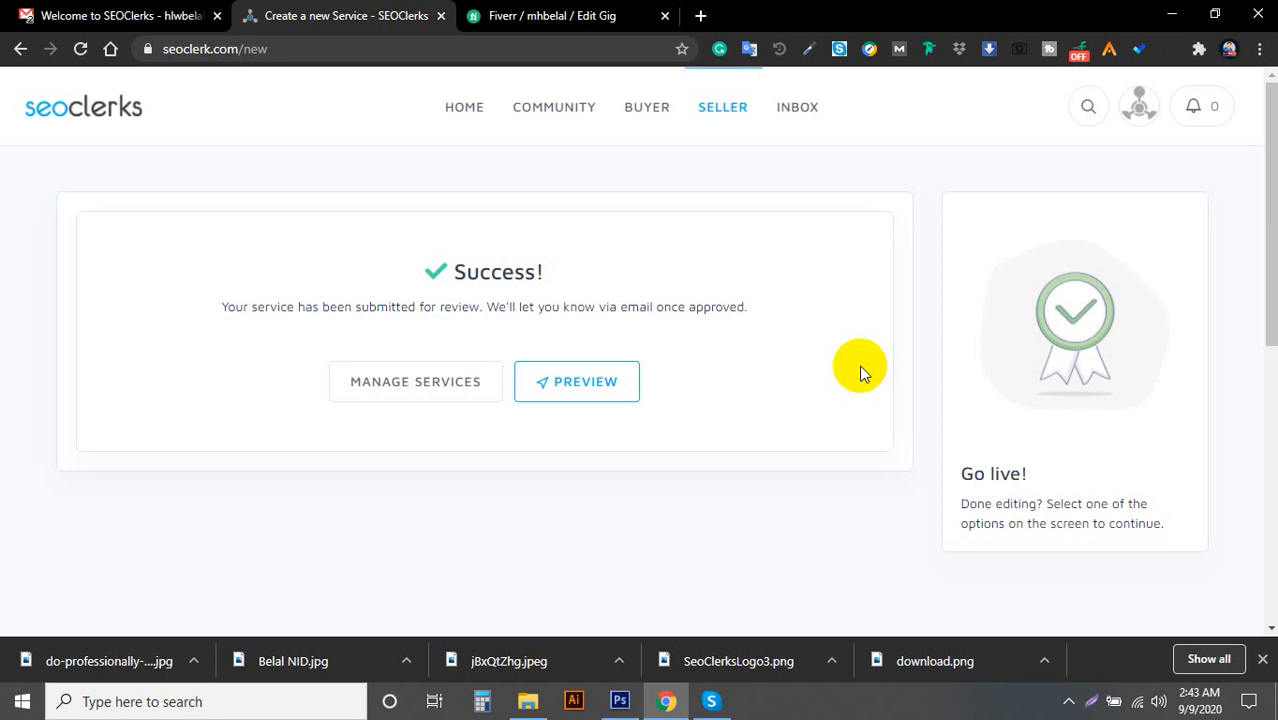
click(665, 15)
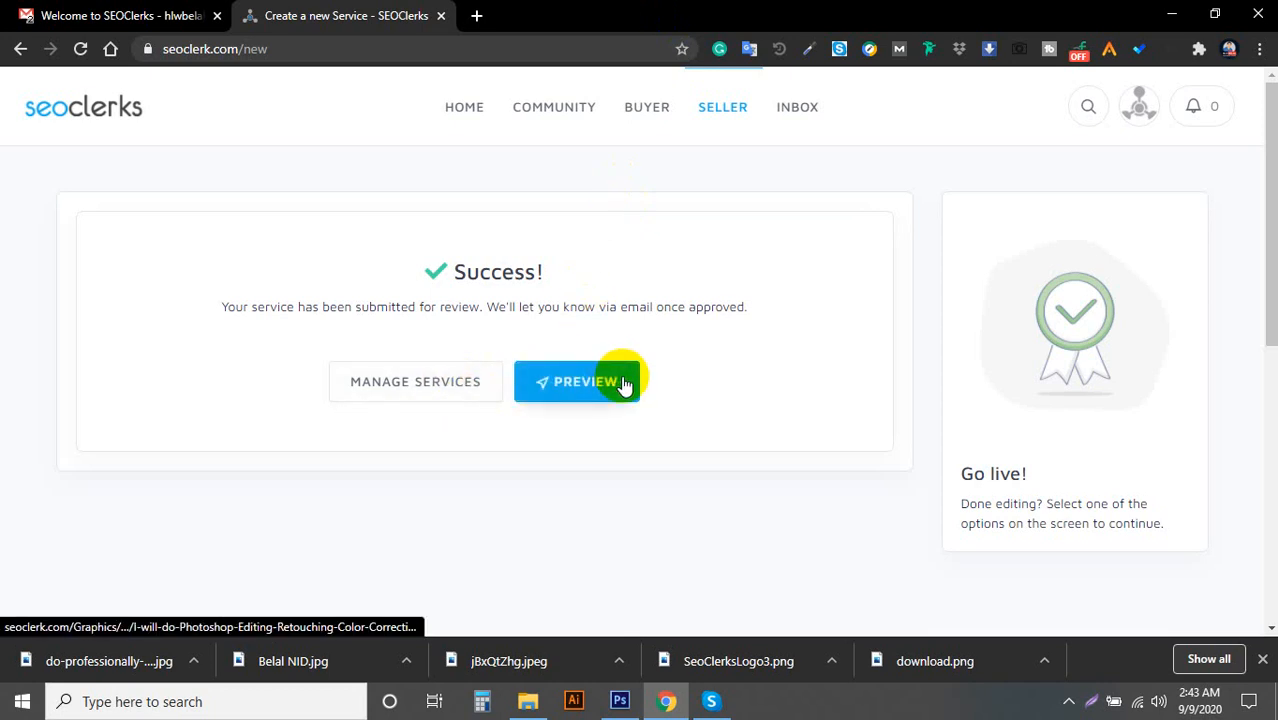
Open Manage Services and review the 'I will do Photoshop Editing Retouching Color Correction' listing, marked Under Review.
click(461, 389)
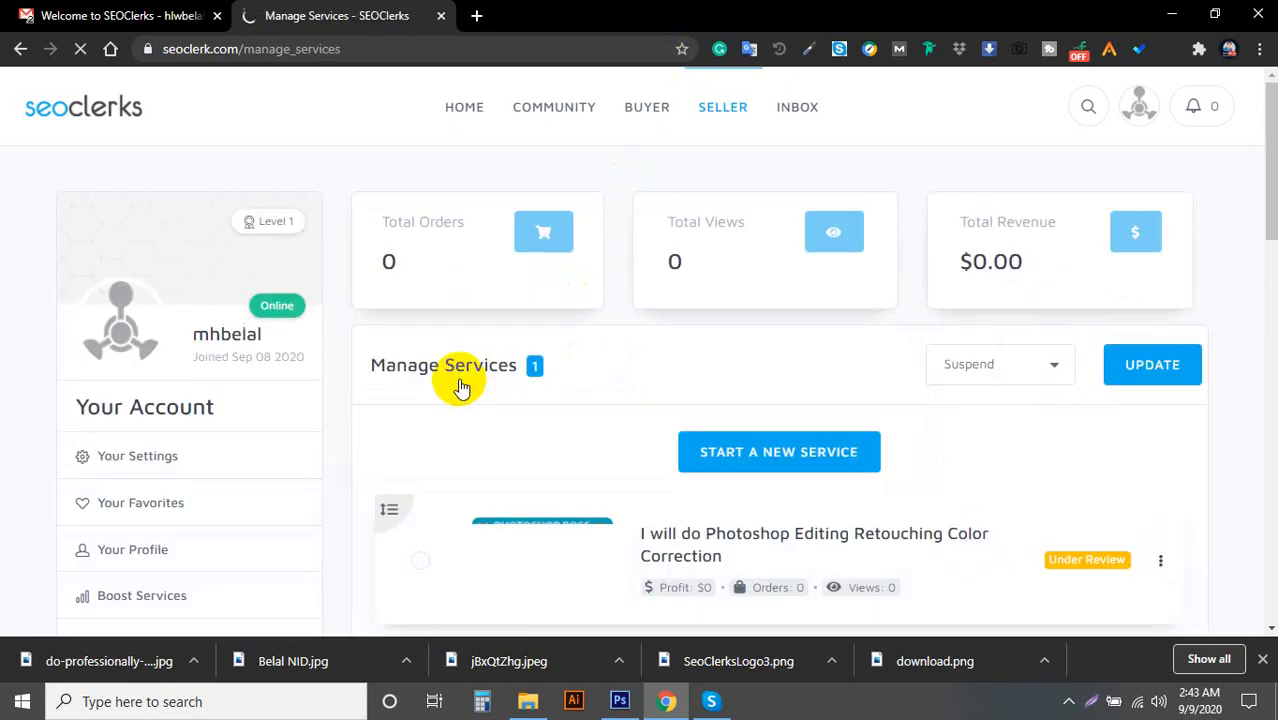
scroll(458, 378, down, 2)
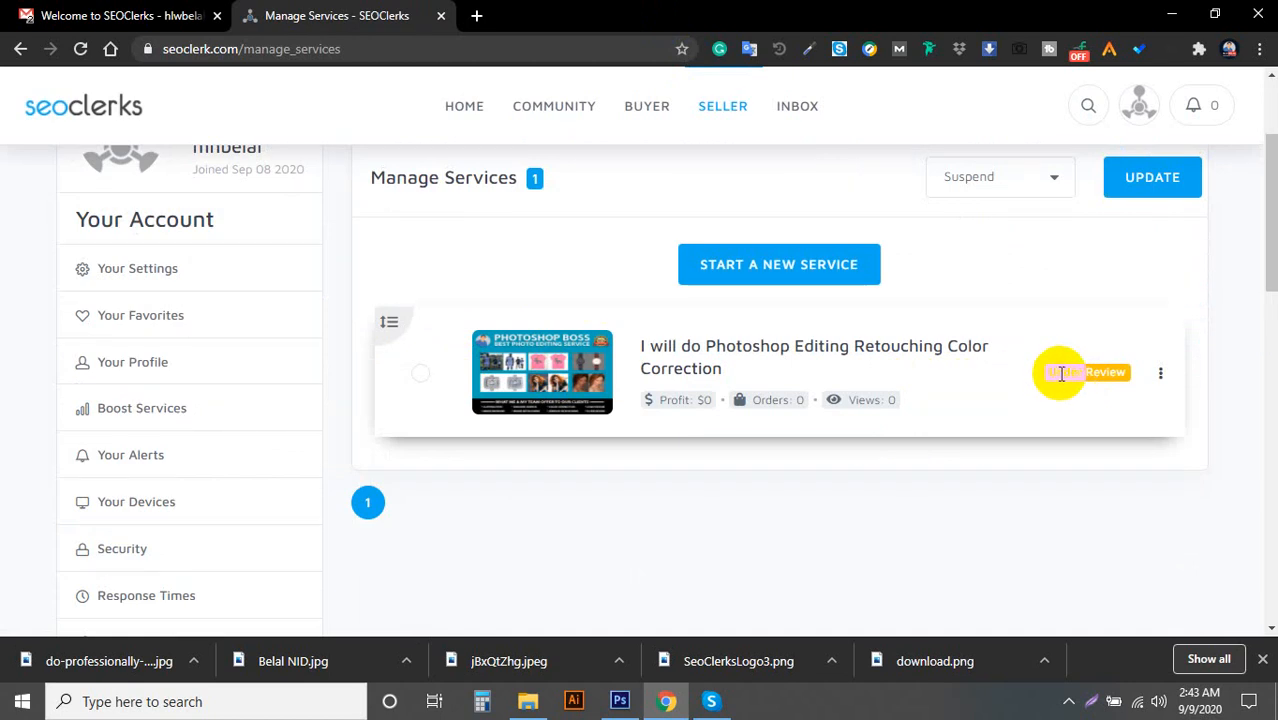
scroll(1060, 376, down, 1)
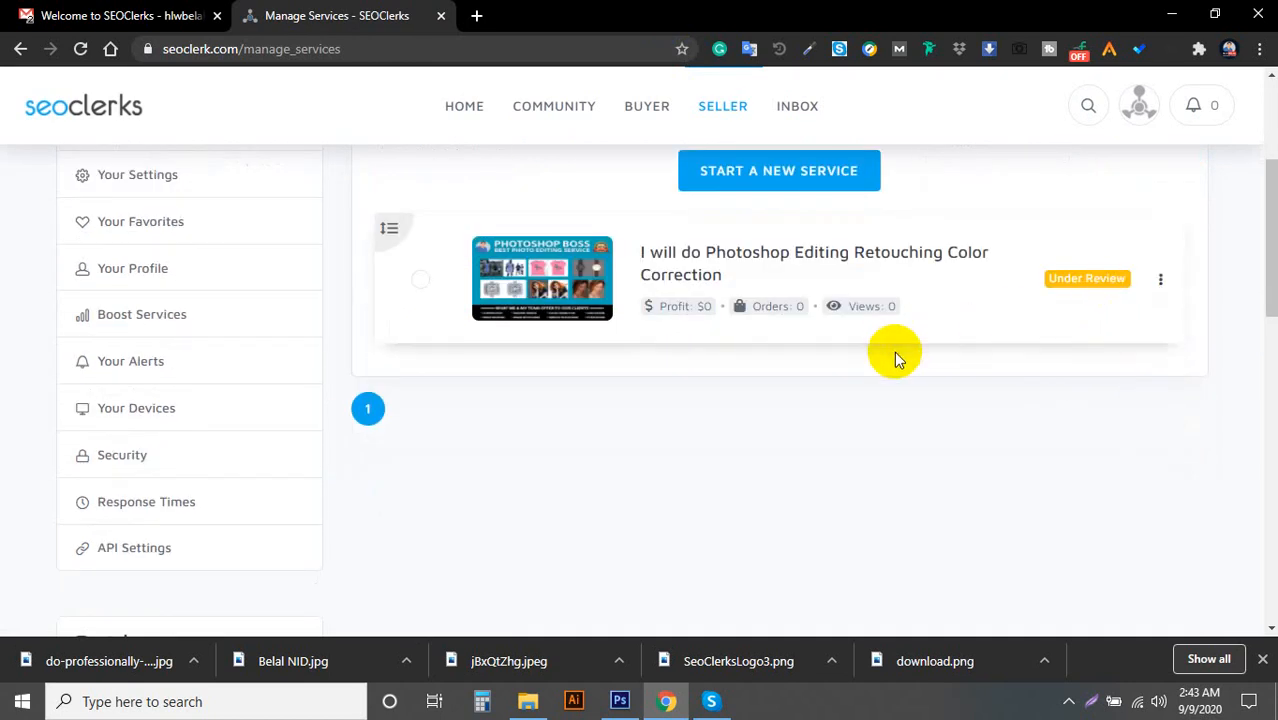
scroll(894, 354, up, 1)
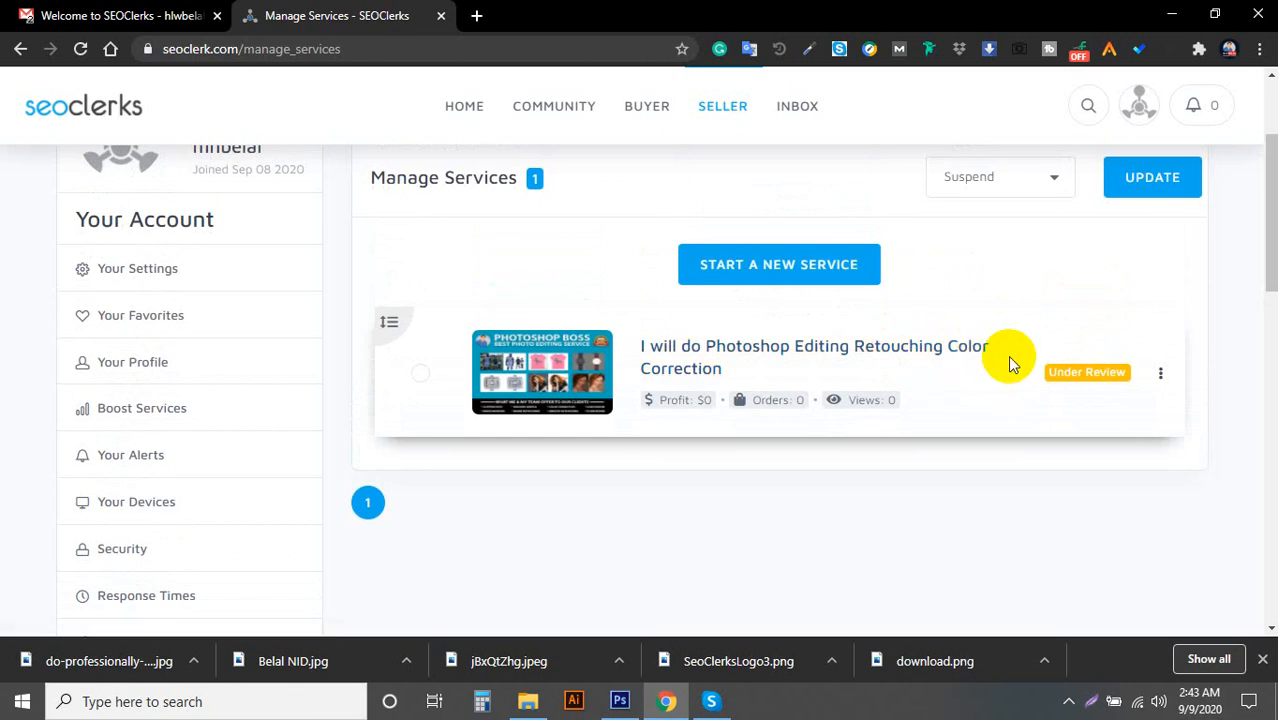
scroll(1010, 362, up, 2)
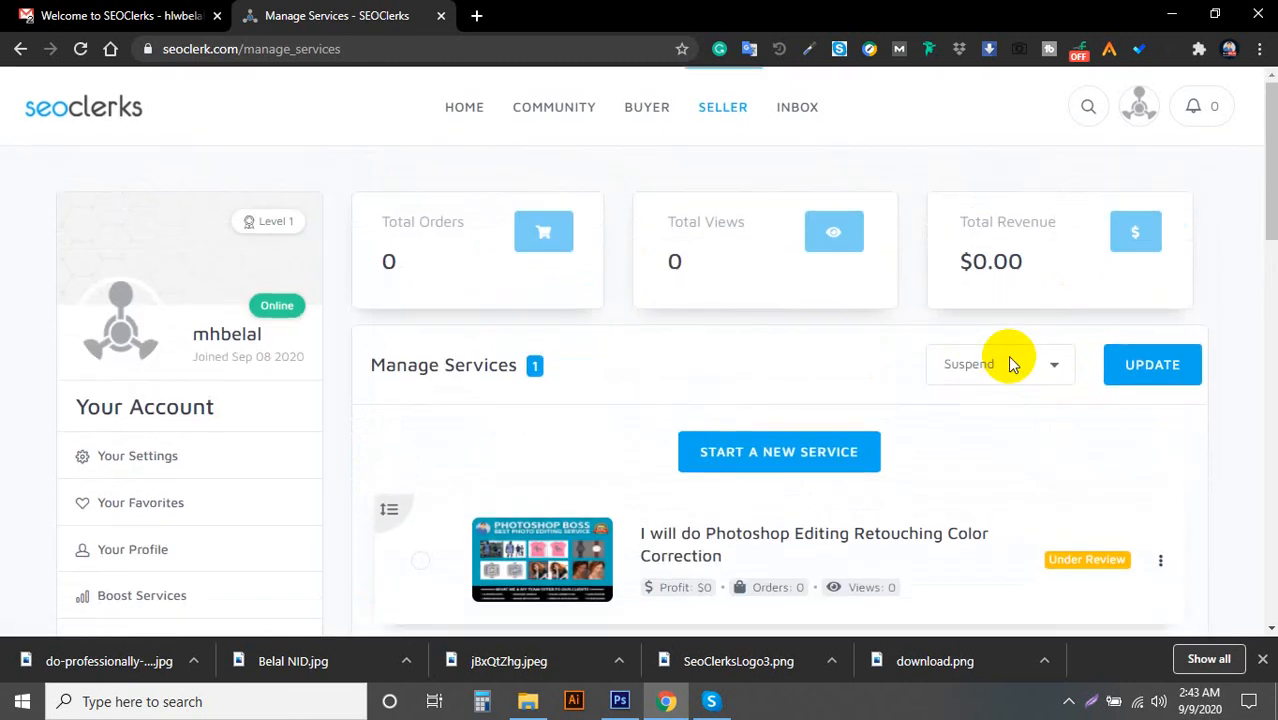
scroll(1010, 362, down, 2)
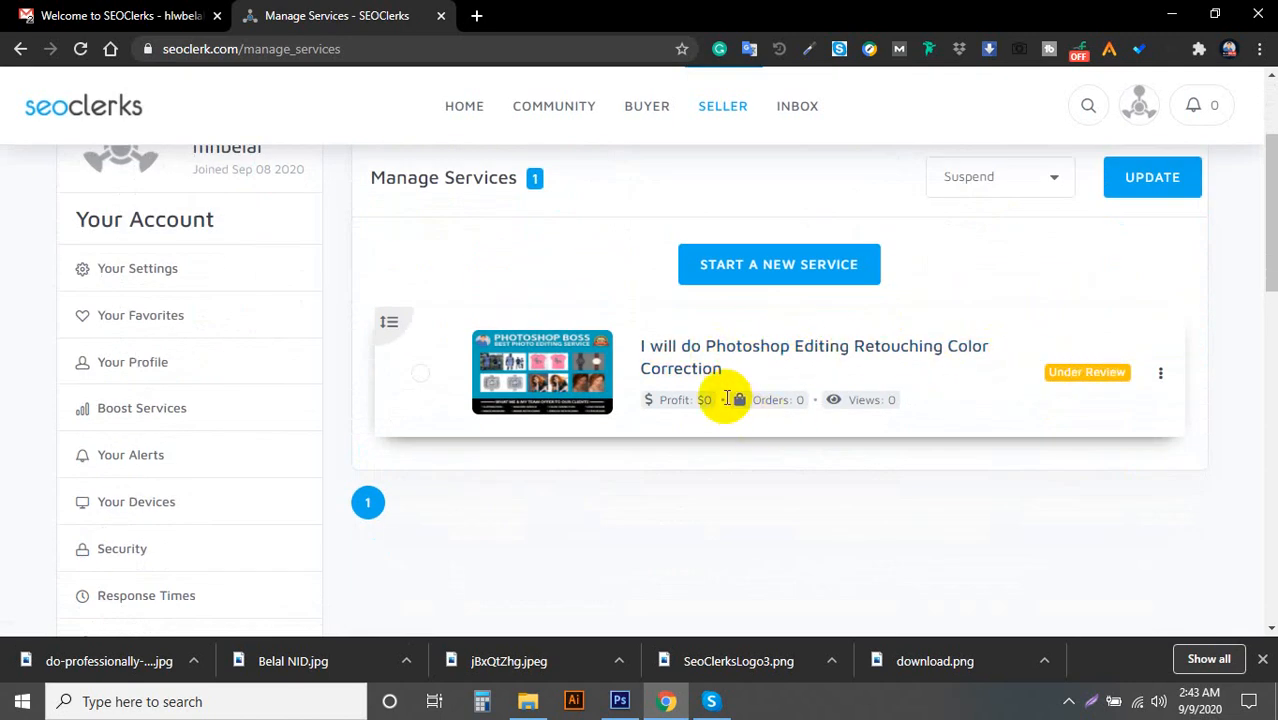
scroll(727, 398, up, 1)
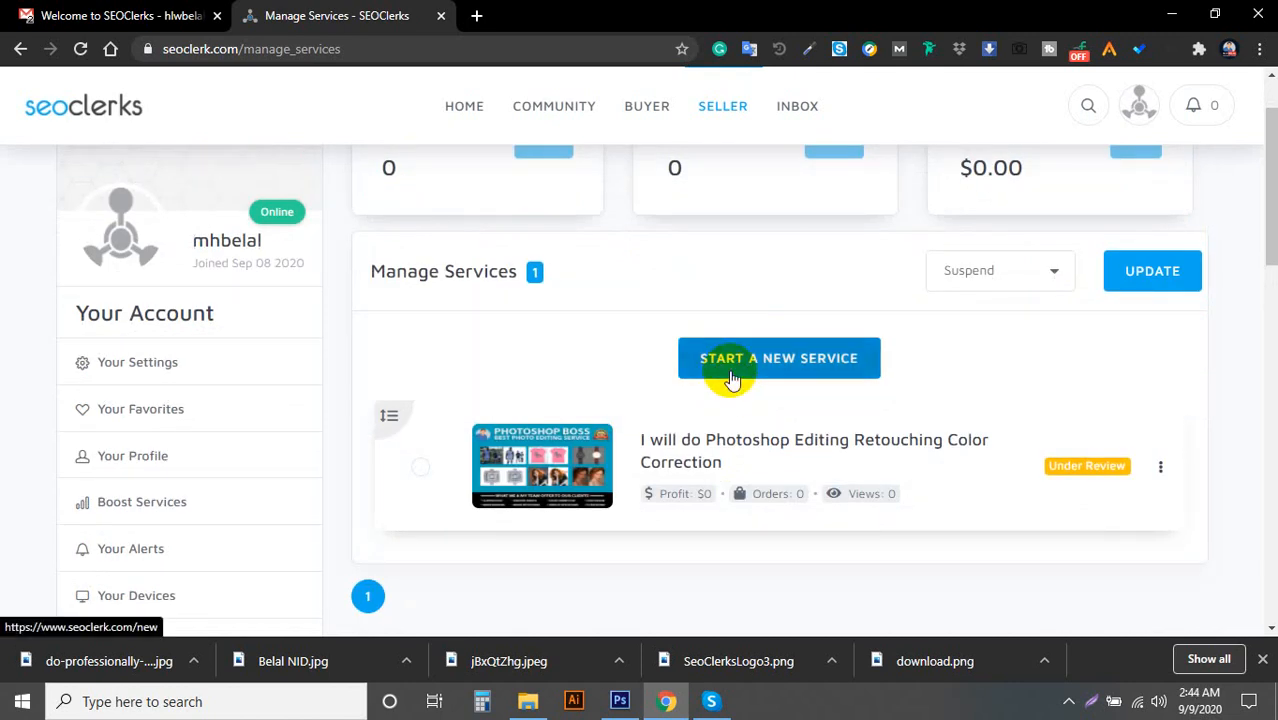
scroll(731, 378, down, 1)
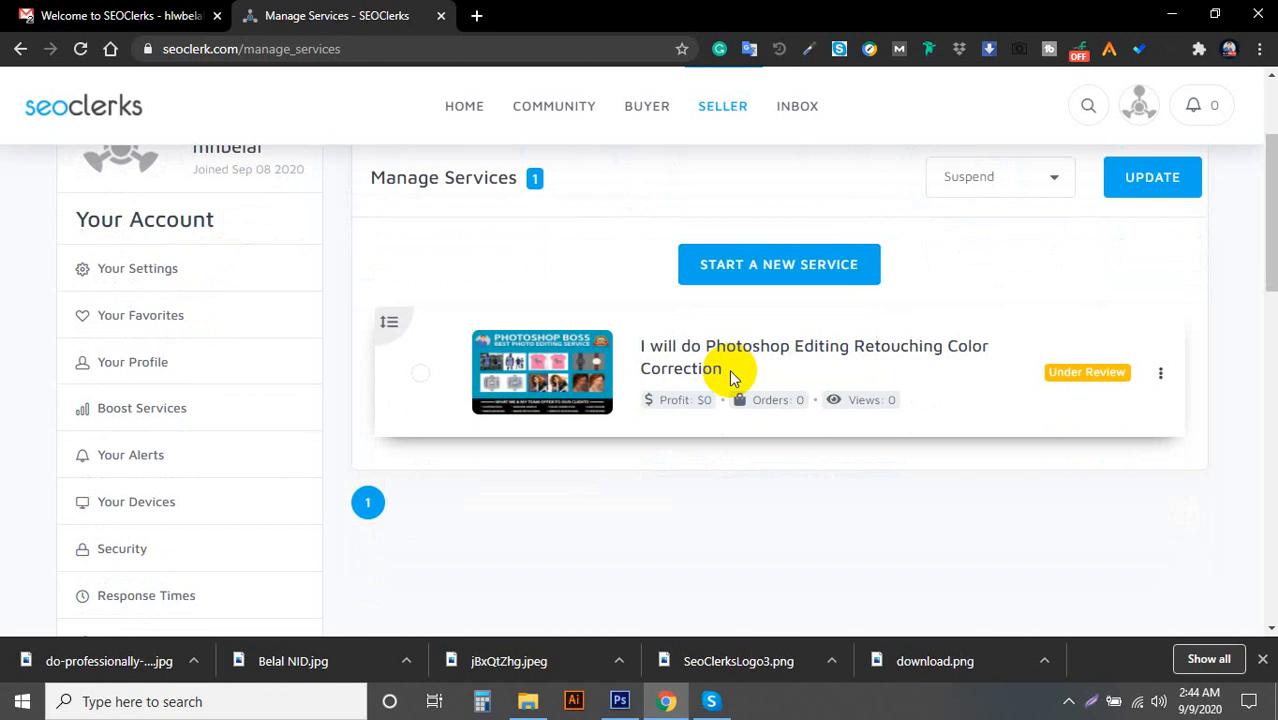
scroll(703, 360, down, 1)
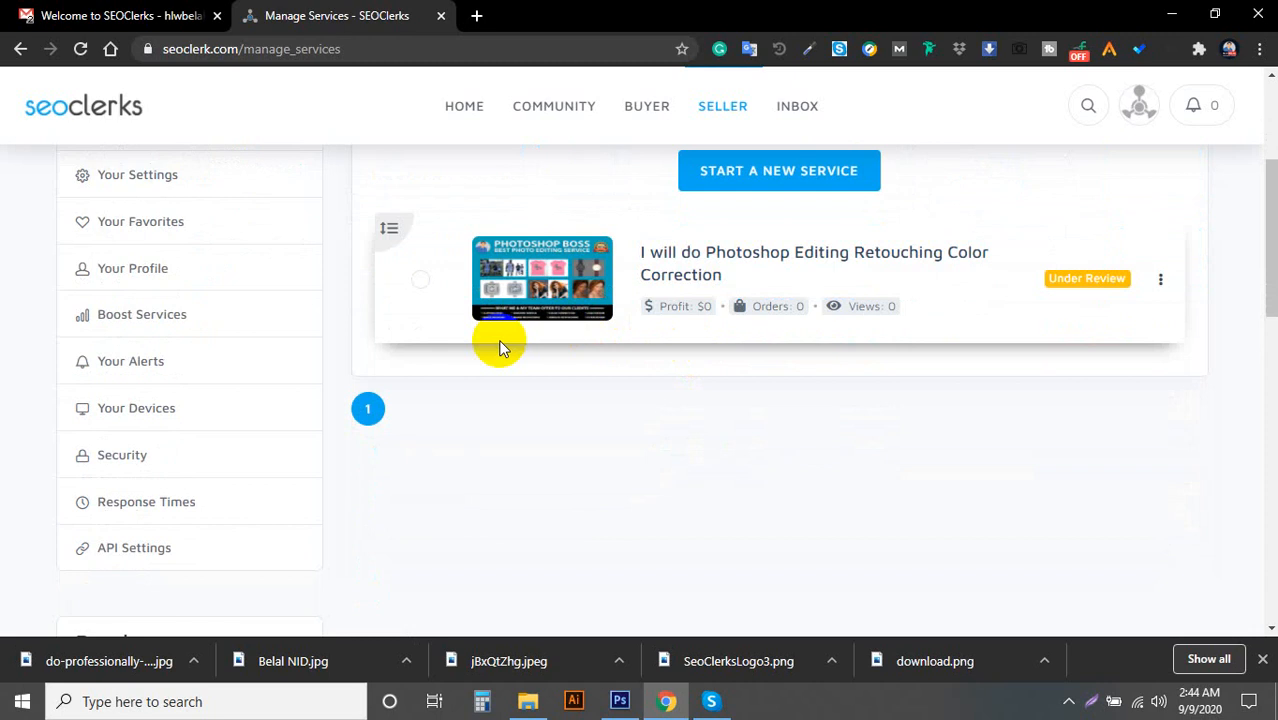
scroll(486, 355, up, 3)
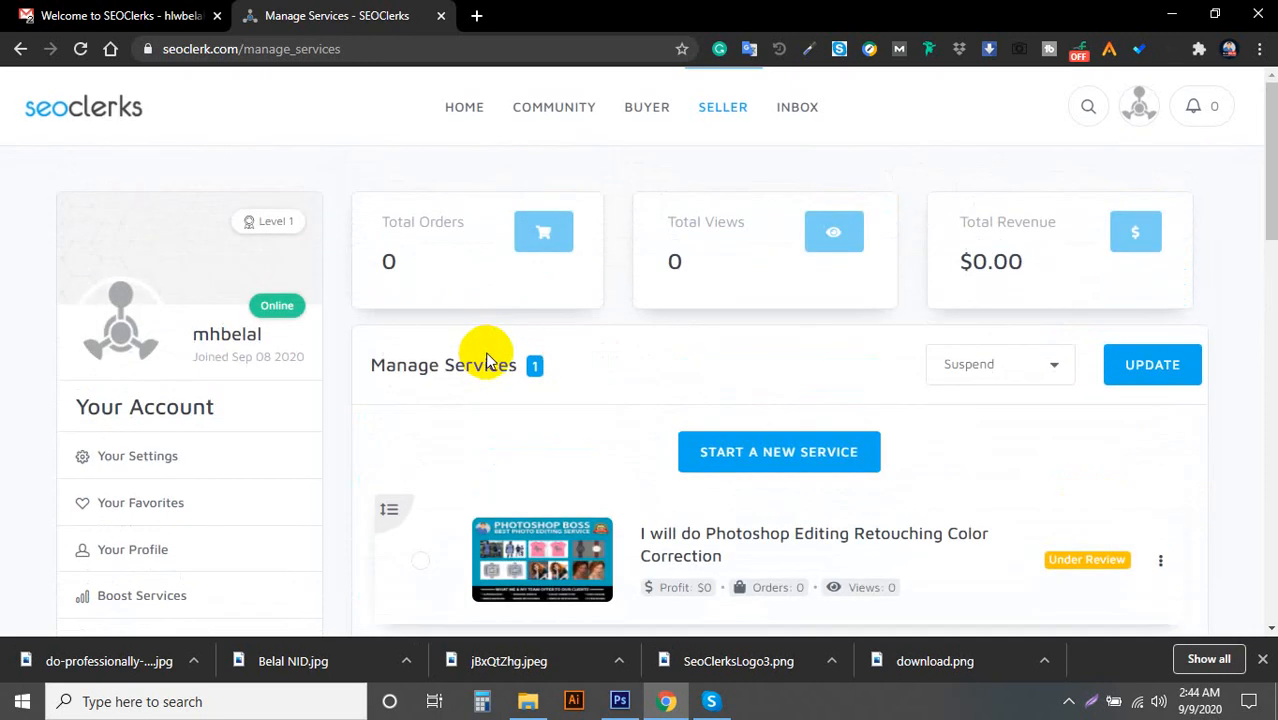
Open the public profile page from the avatar menu and look it over.
mouse_move(1138, 108)
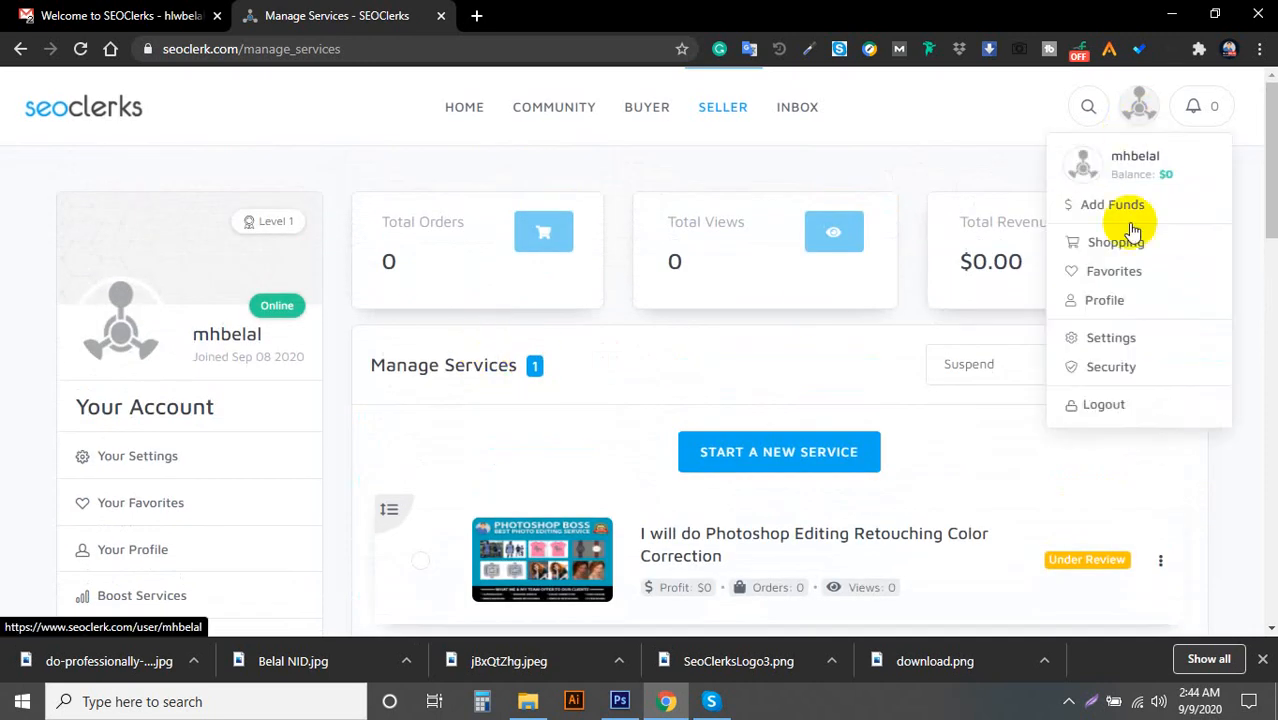
click(1110, 302)
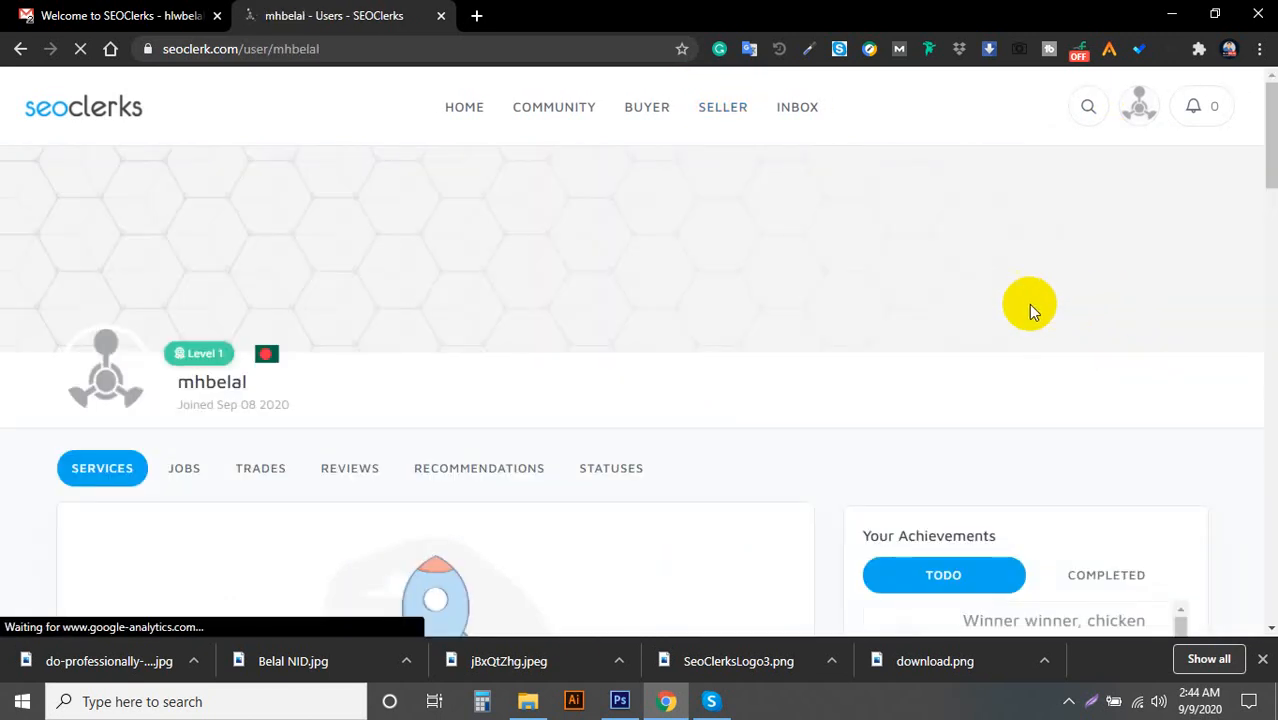
scroll(585, 349, down, 4)
scroll(584, 348, up, 3)
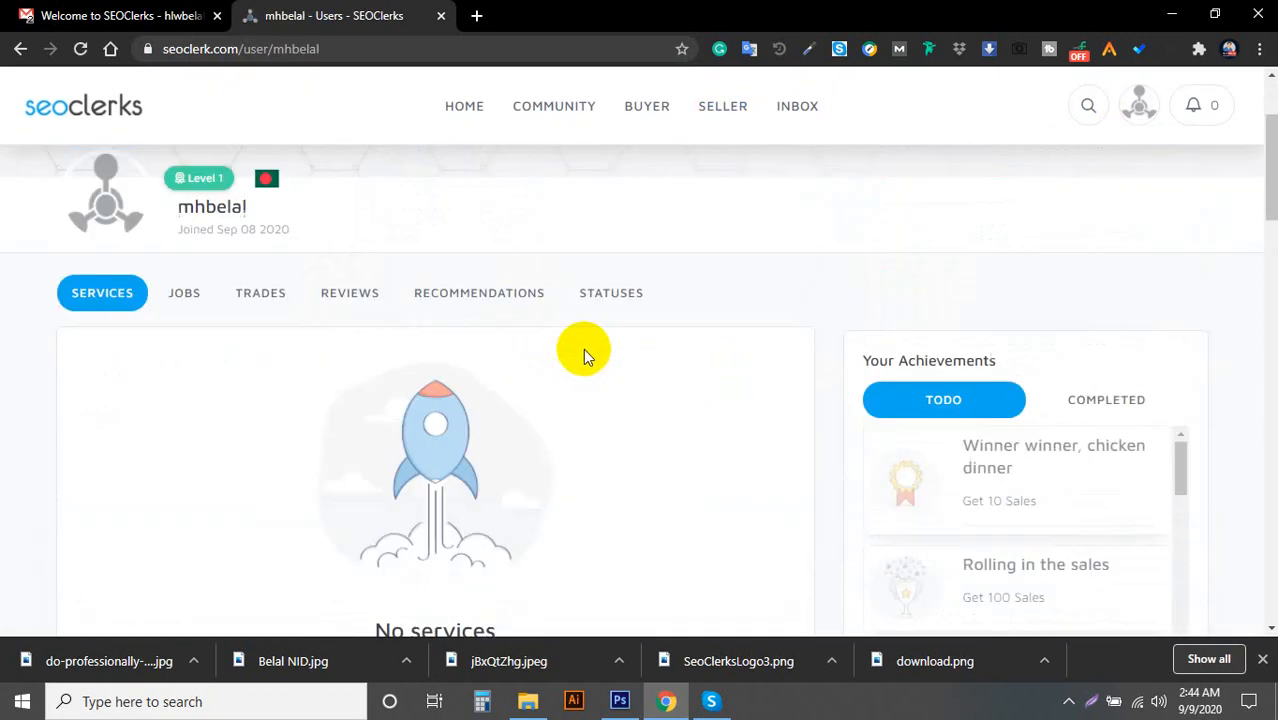
scroll(583, 348, up, 1)
Go to account settings and dismiss the security question prompt to reach Your Settings.
mouse_move(118, 376)
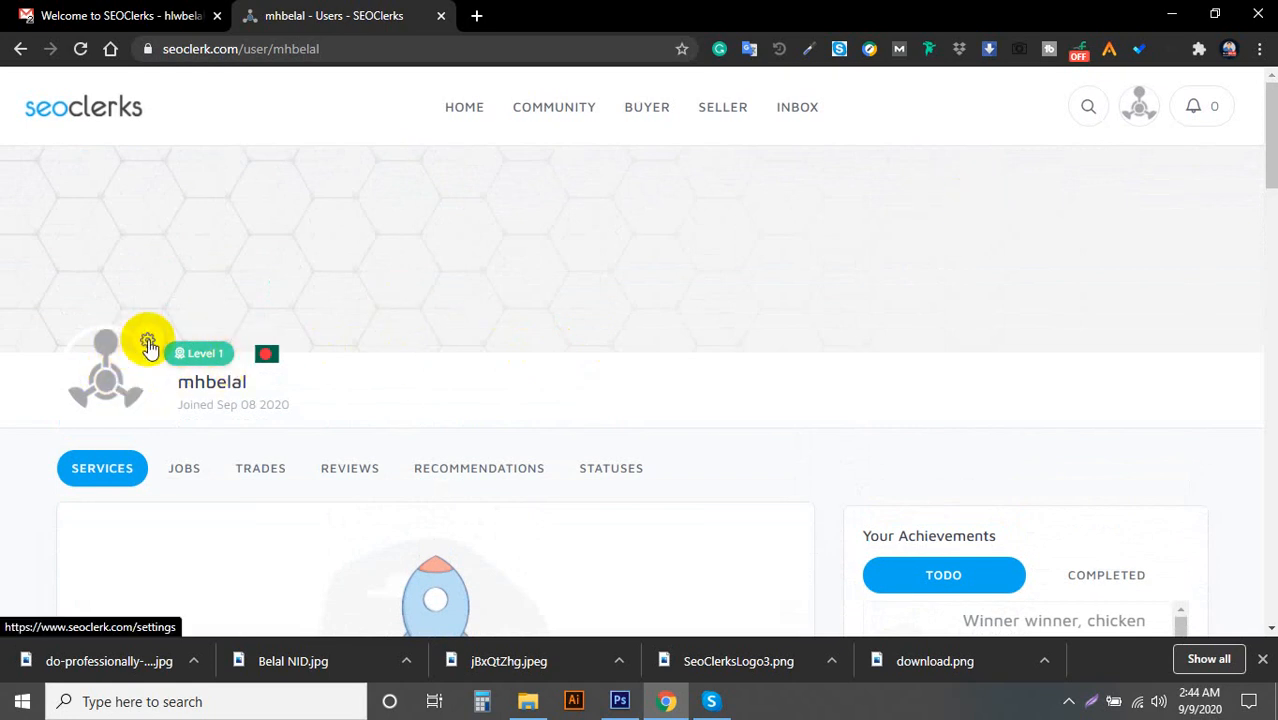
click(148, 345)
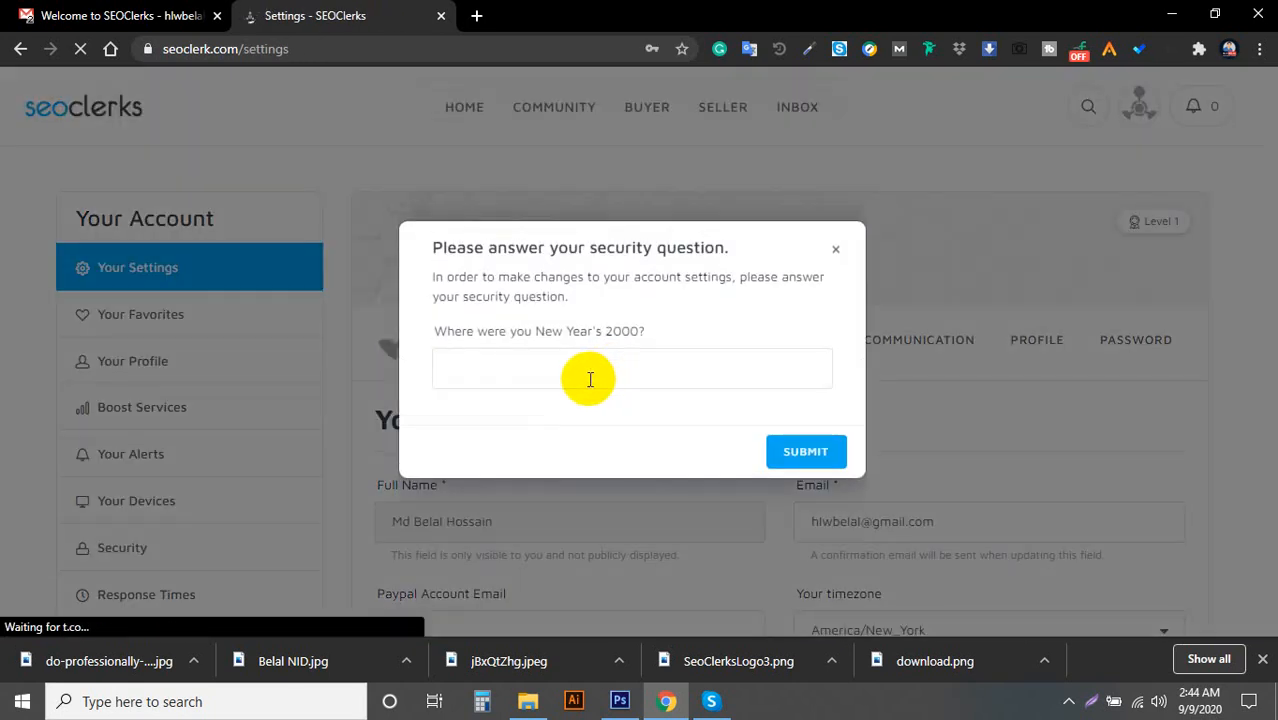
click(586, 370)
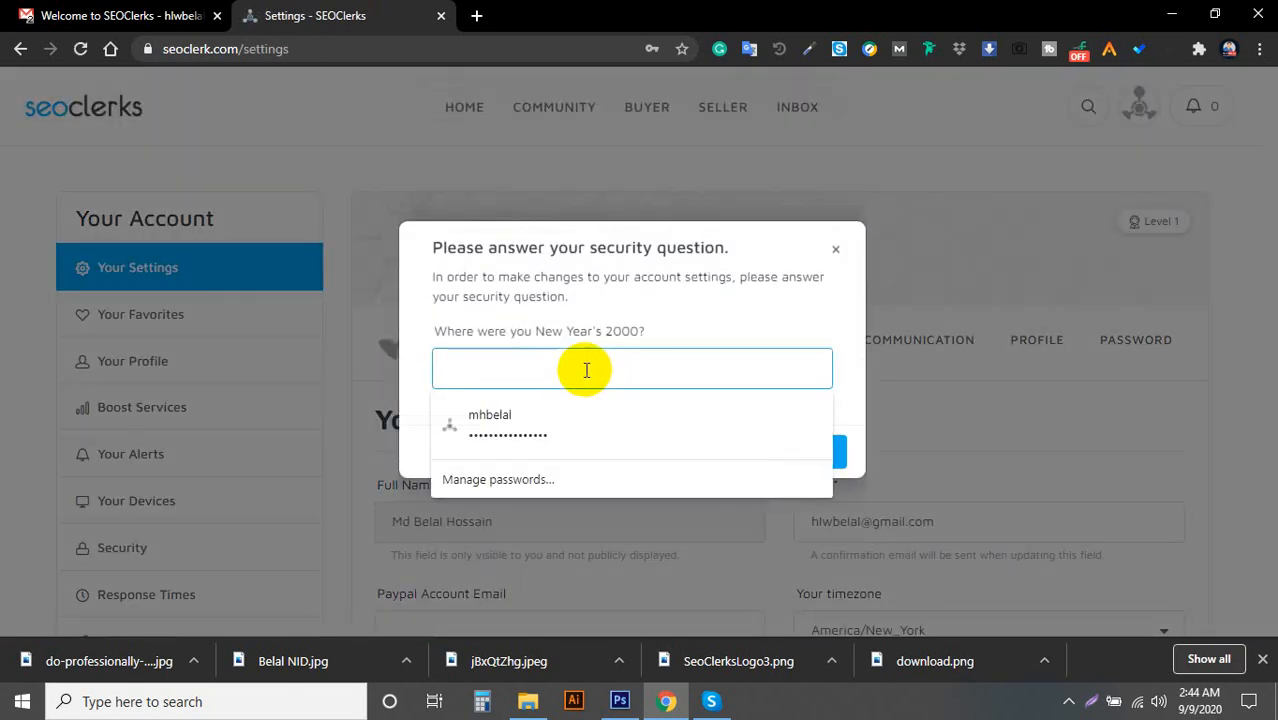
click(1068, 701)
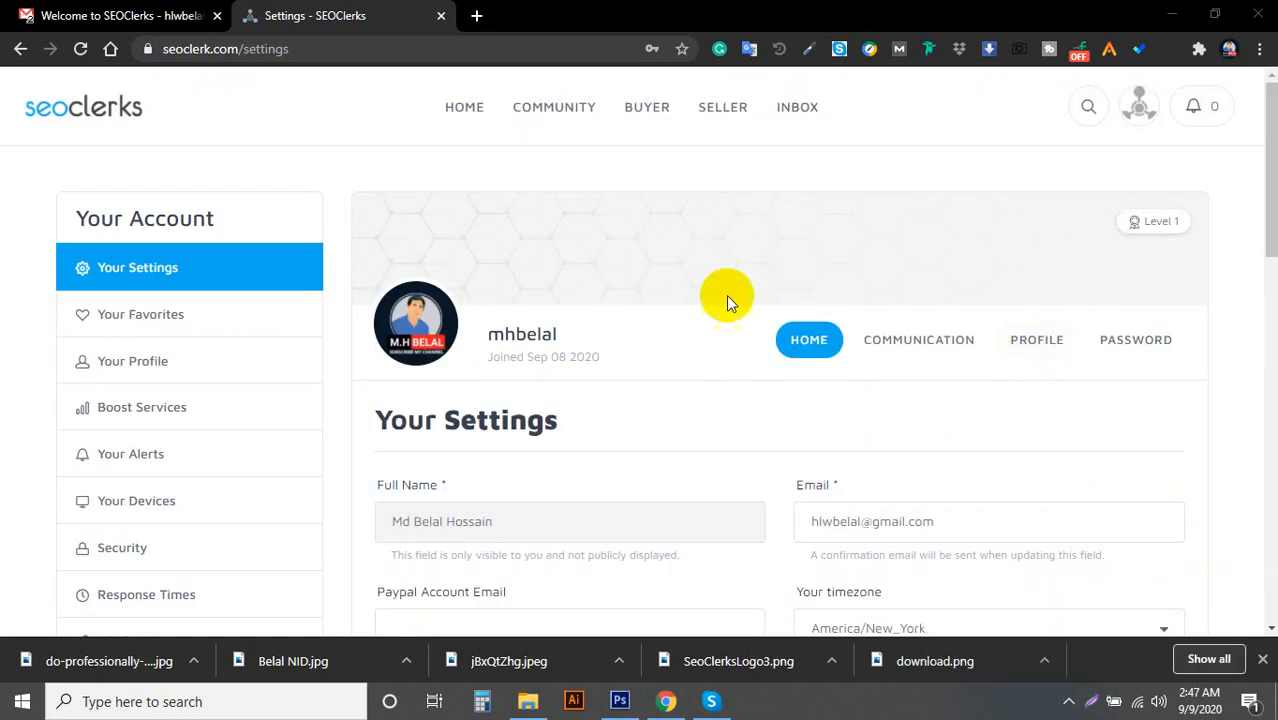
Start a new banner image upload and browse to the personal Desktop folder in large-icon view.
click(381, 217)
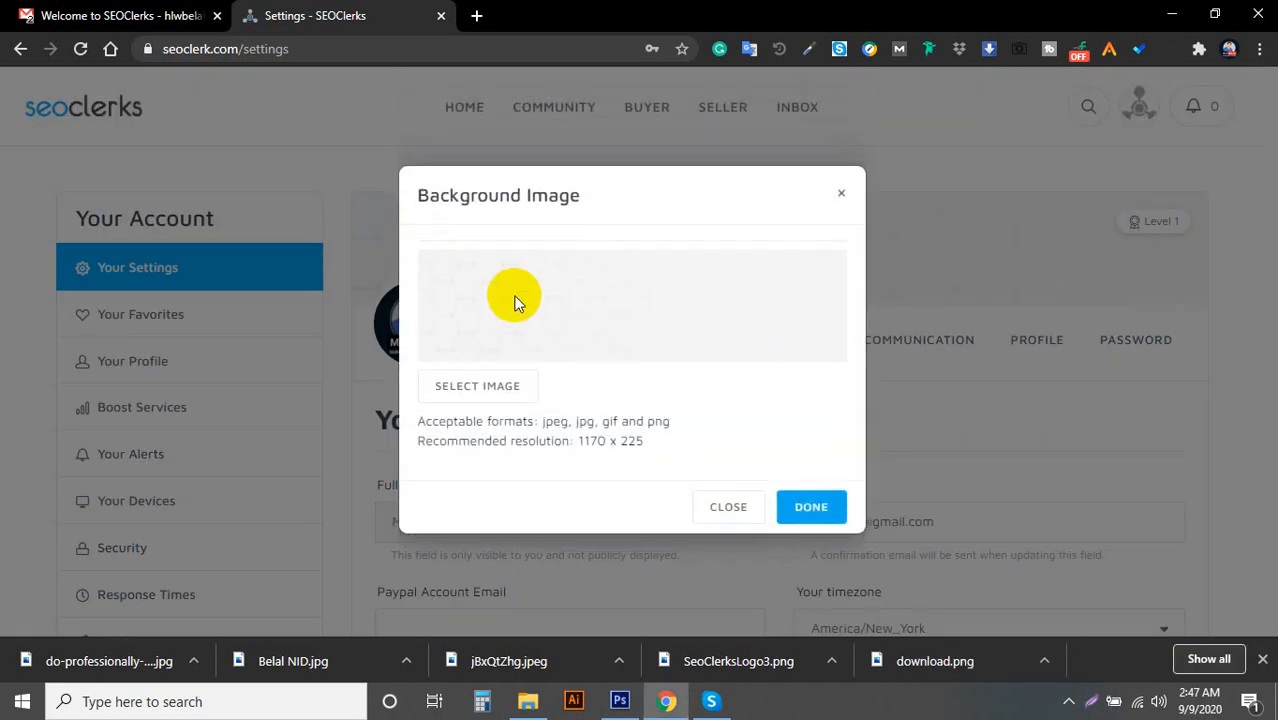
click(508, 390)
scroll(186, 196, up, 3)
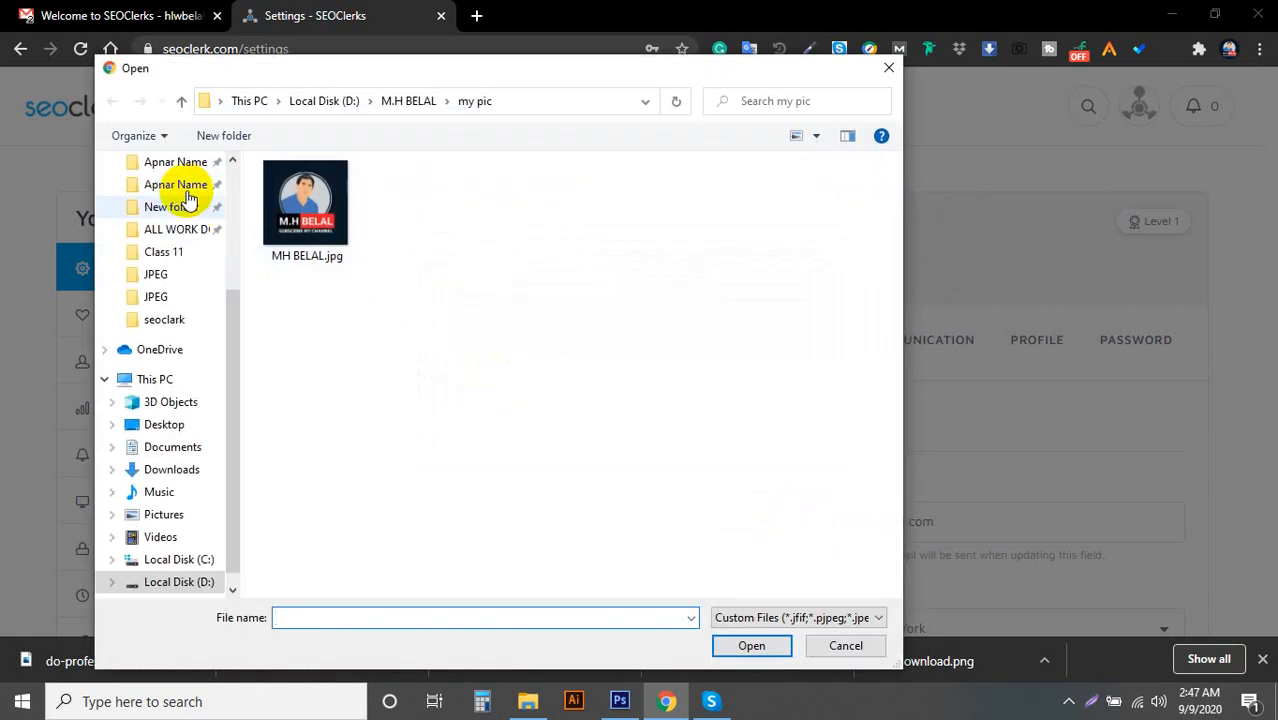
scroll(185, 192, up, 1)
click(177, 200)
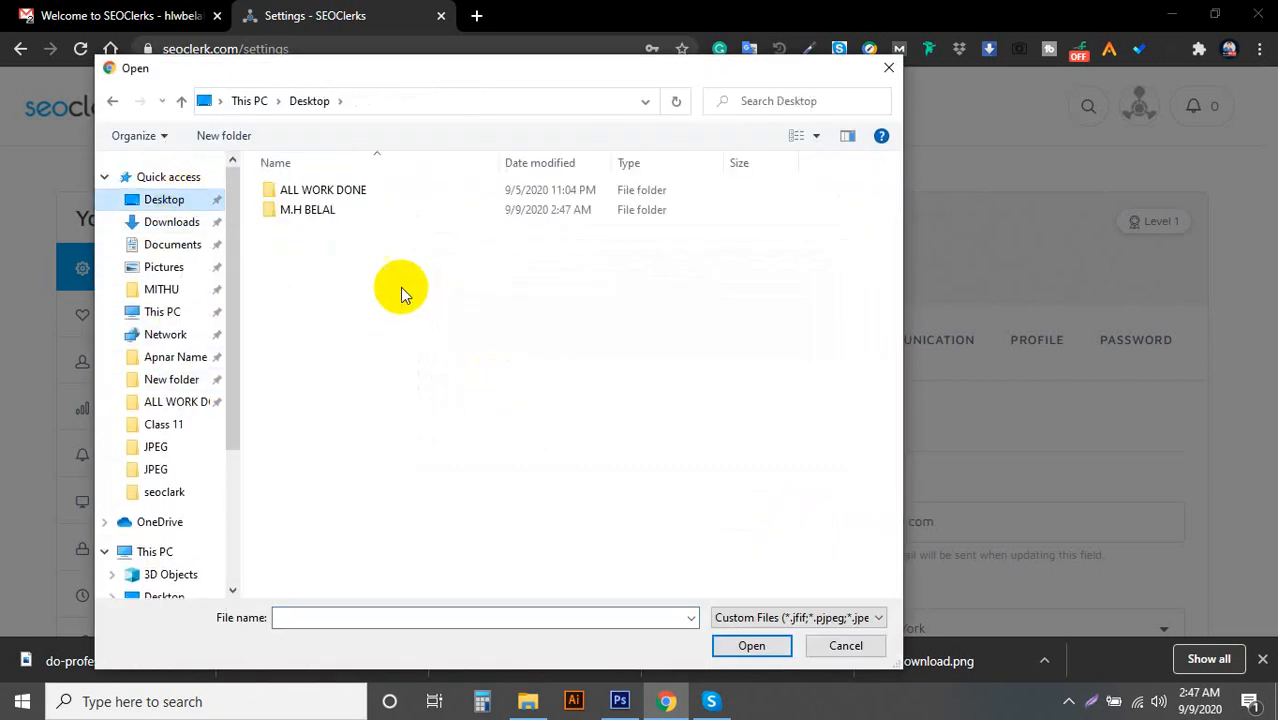
click(816, 136)
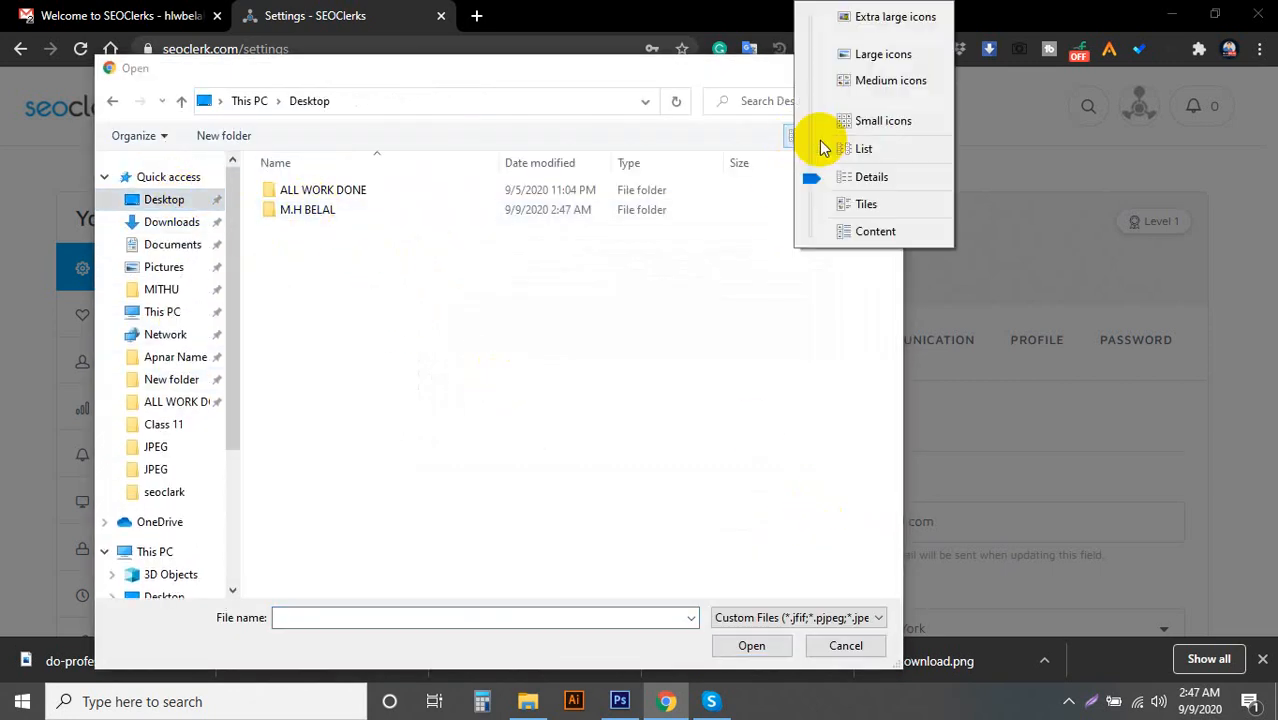
click(875, 55)
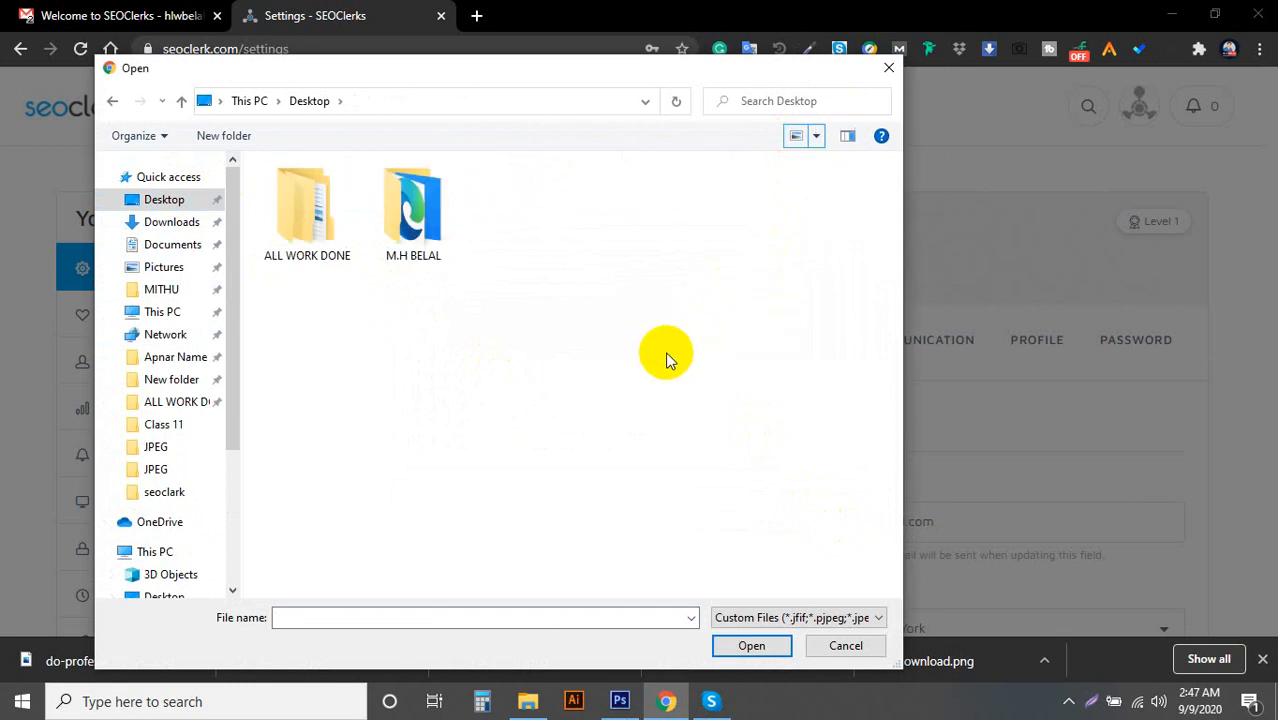
double_click(421, 236)
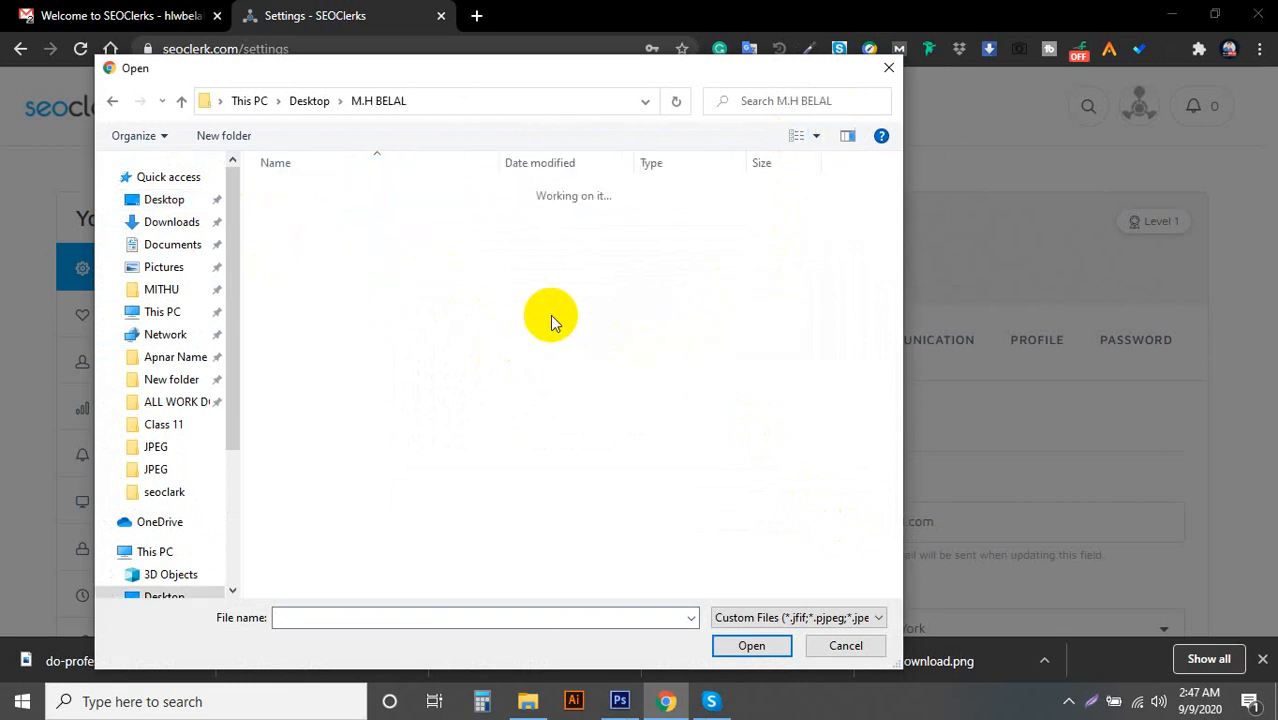
Upload the Graphic Design Community banner PNG and apply it as the profile cover.
click(525, 230)
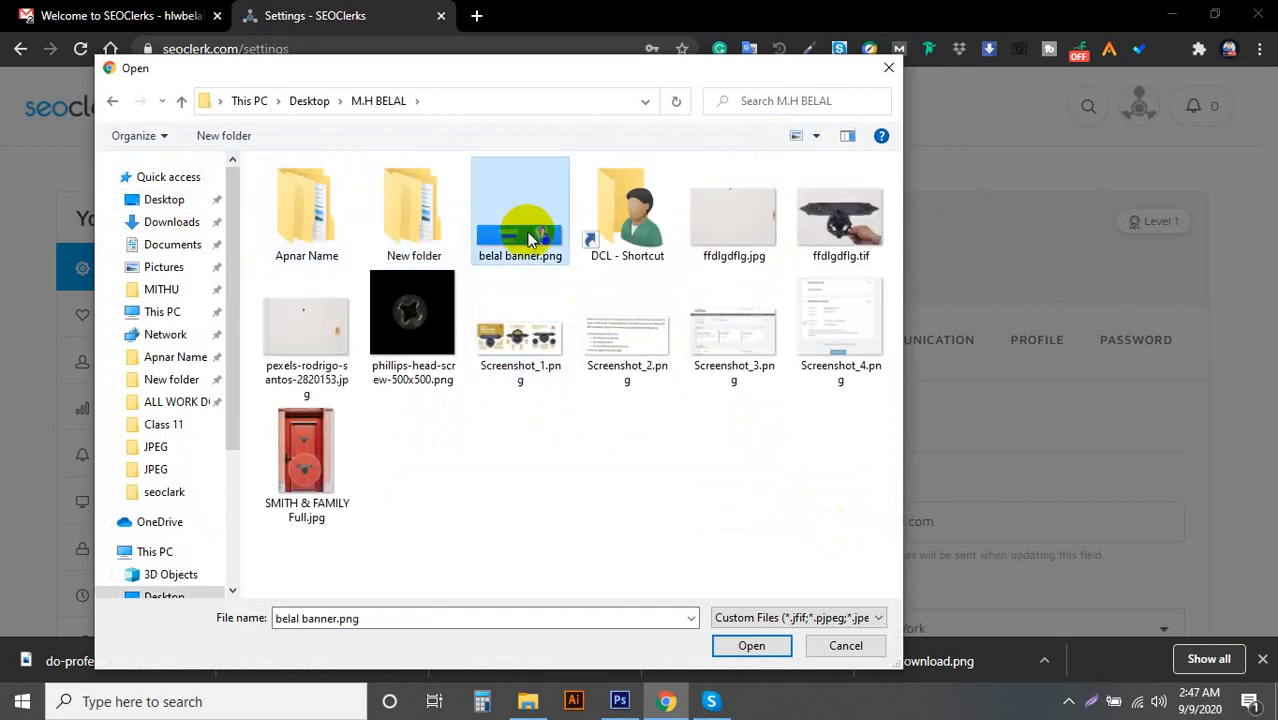
click(749, 646)
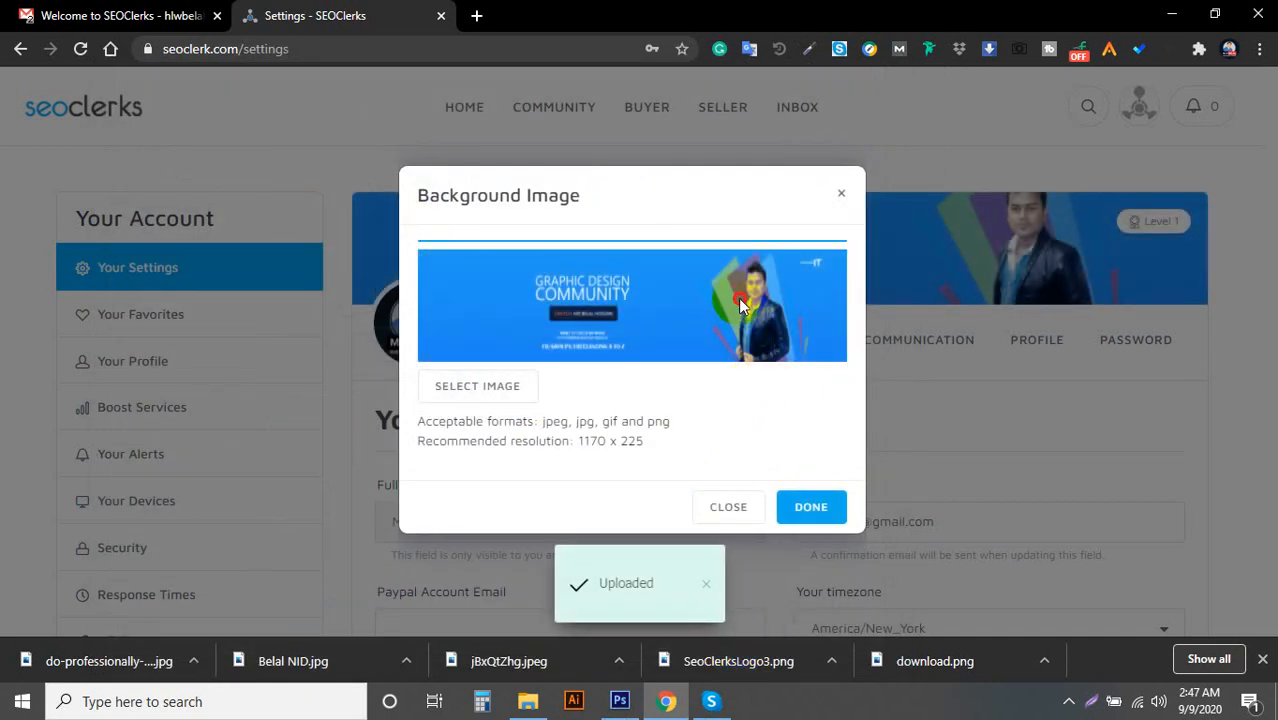
click(815, 505)
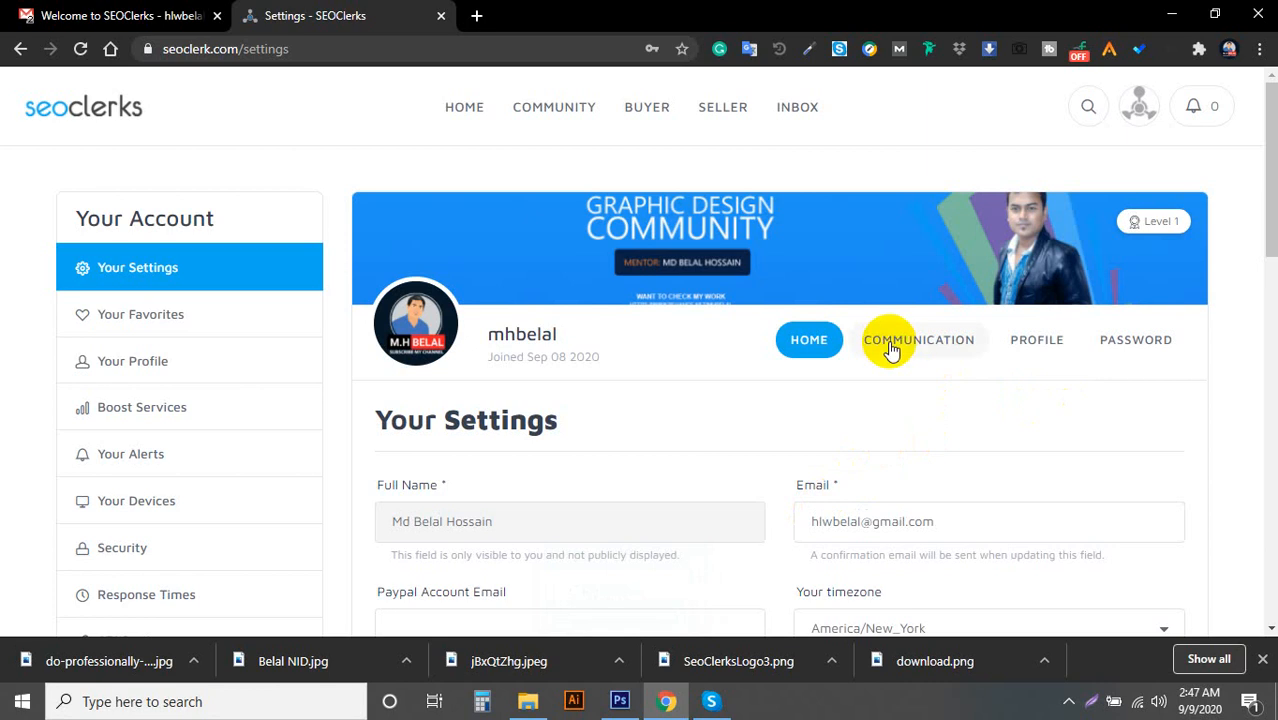
scroll(890, 345, down, 5)
scroll(890, 345, down, 4)
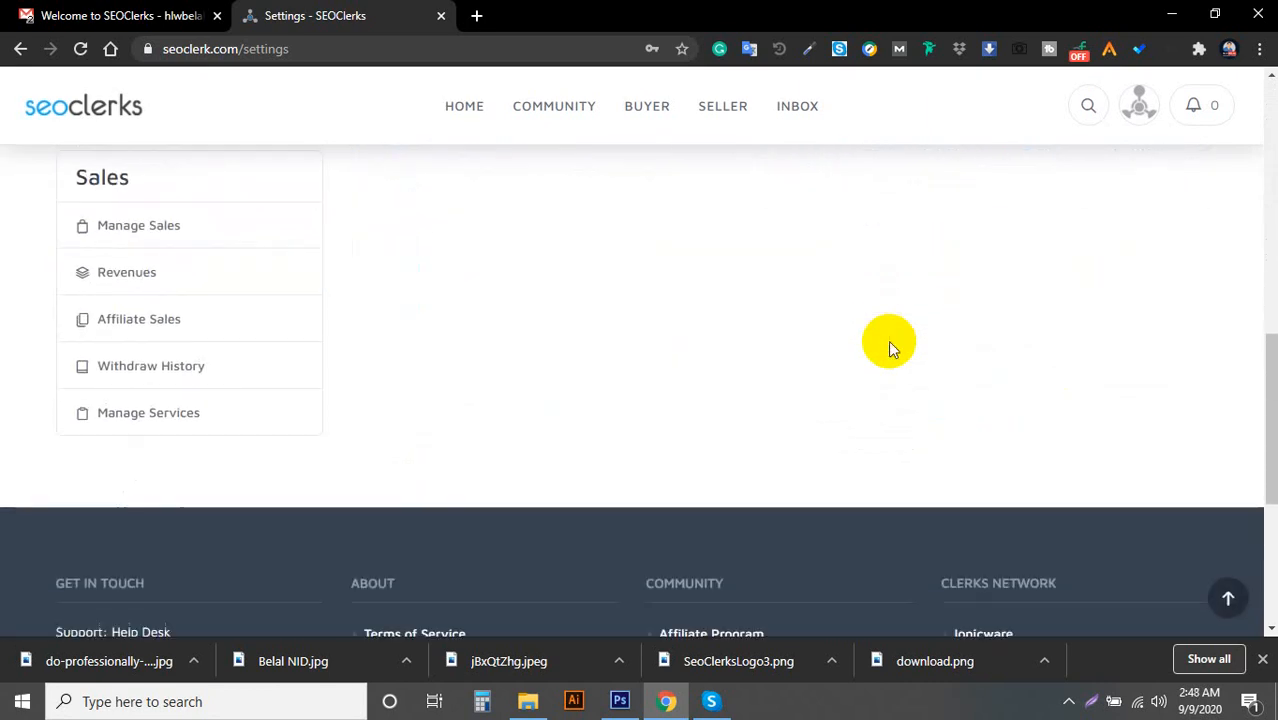
scroll(890, 342, up, 9)
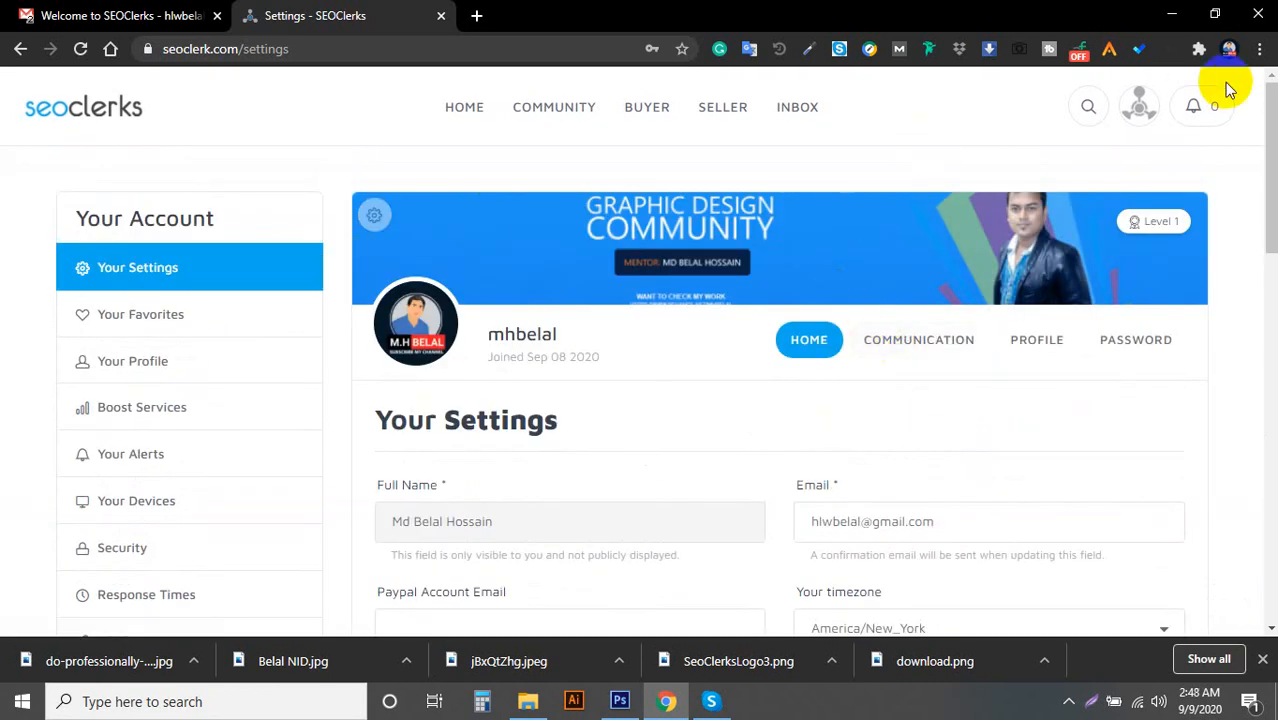
Open Profile from the avatar menu and review the new banner, Level 1 badge and empty Services.
mouse_move(1141, 106)
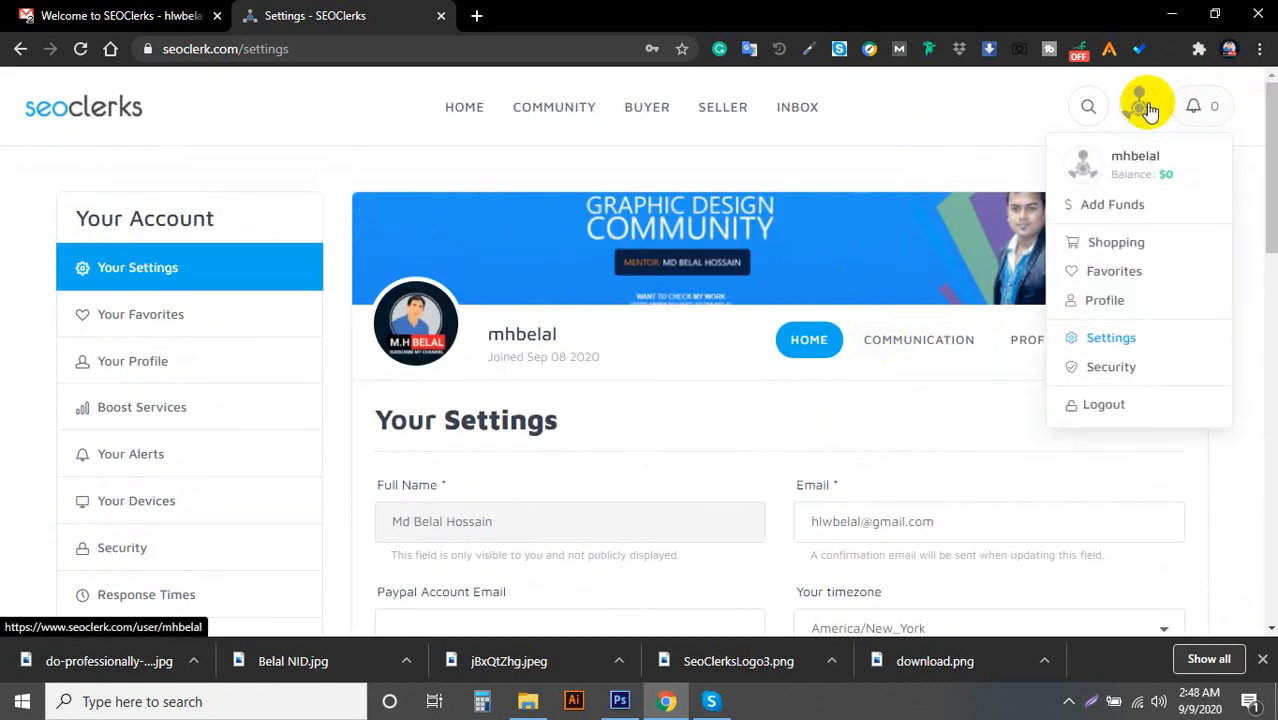
click(1105, 297)
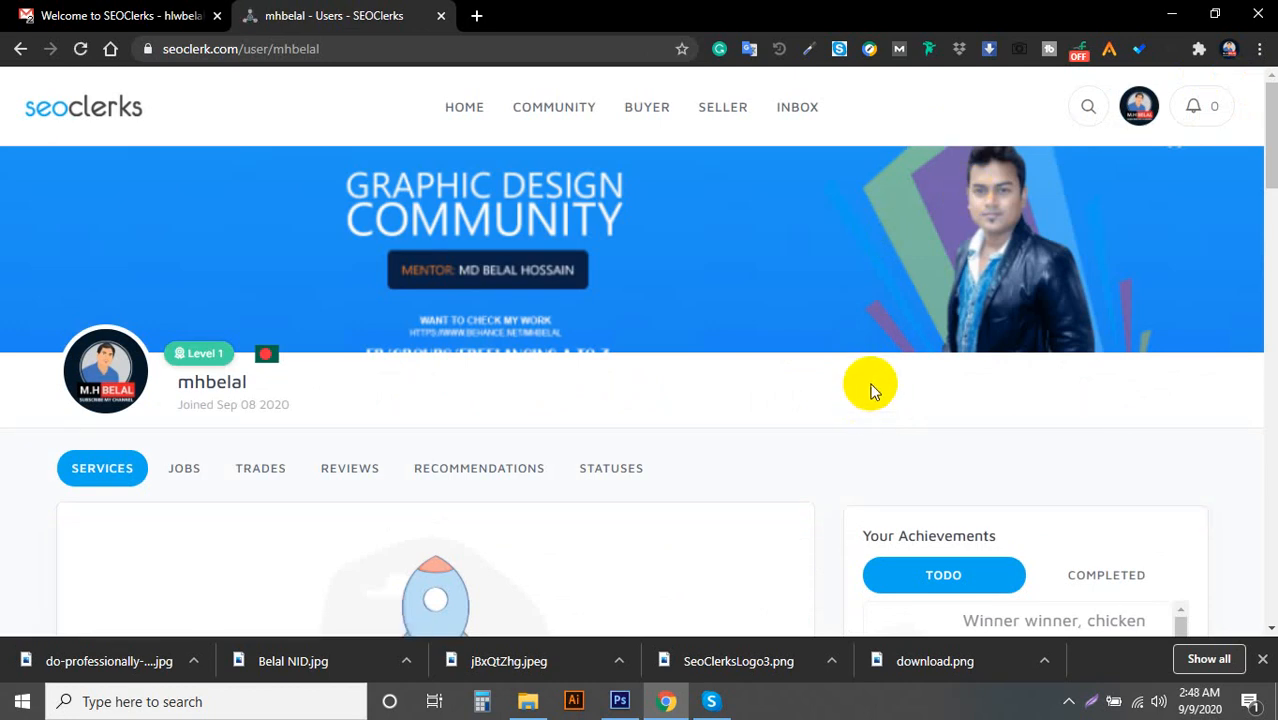
scroll(870, 390, down, 4)
scroll(870, 390, up, 4)
scroll(852, 363, down, 10)
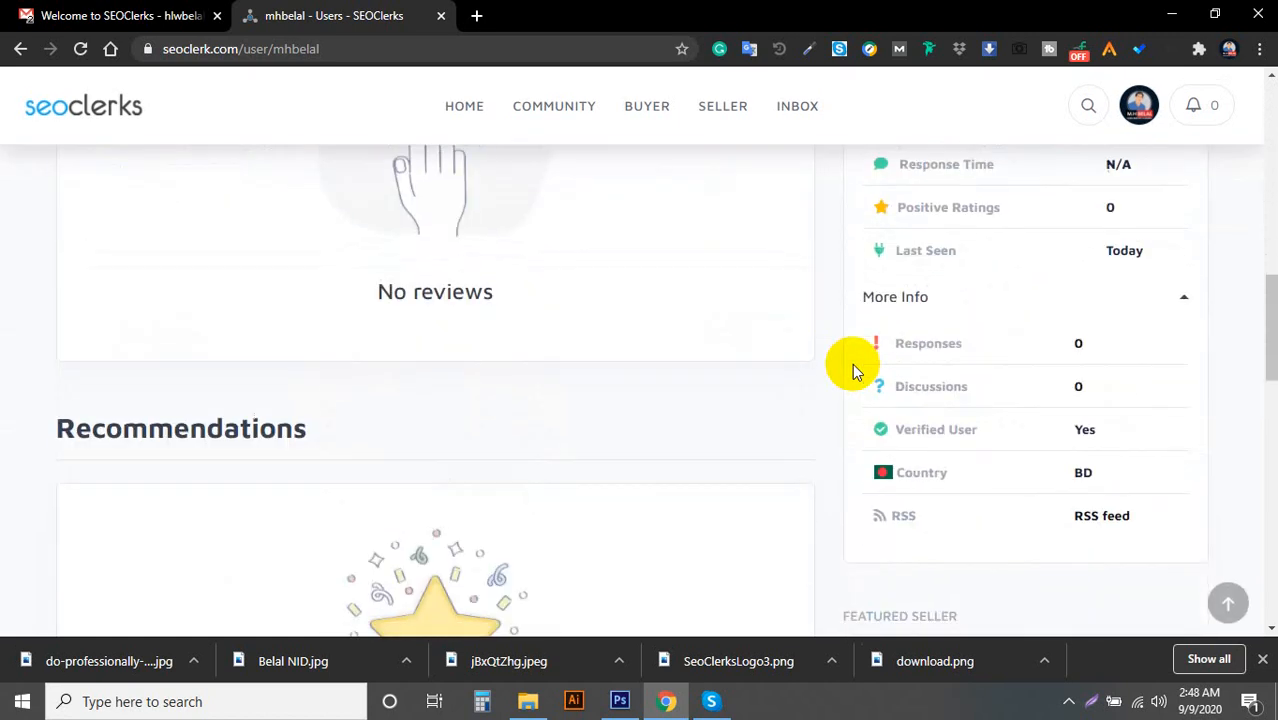
scroll(852, 363, down, 8)
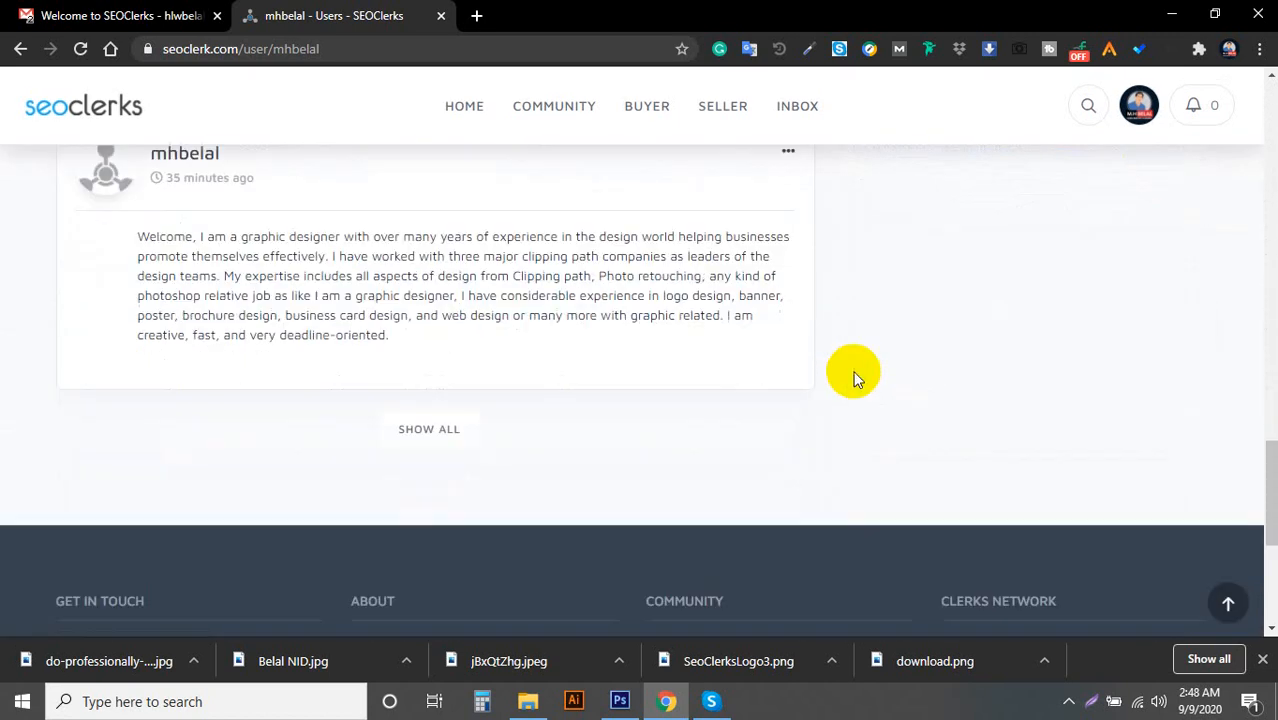
scroll(853, 378, up, 18)
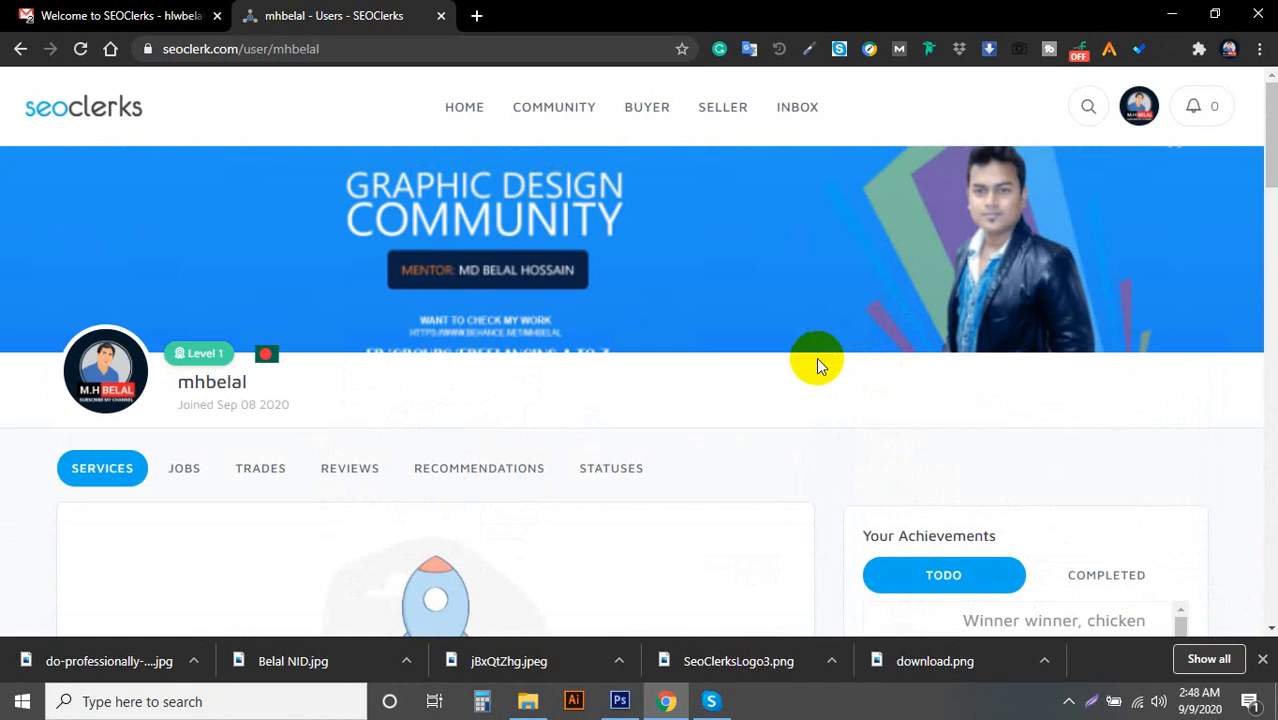
click(69, 117)
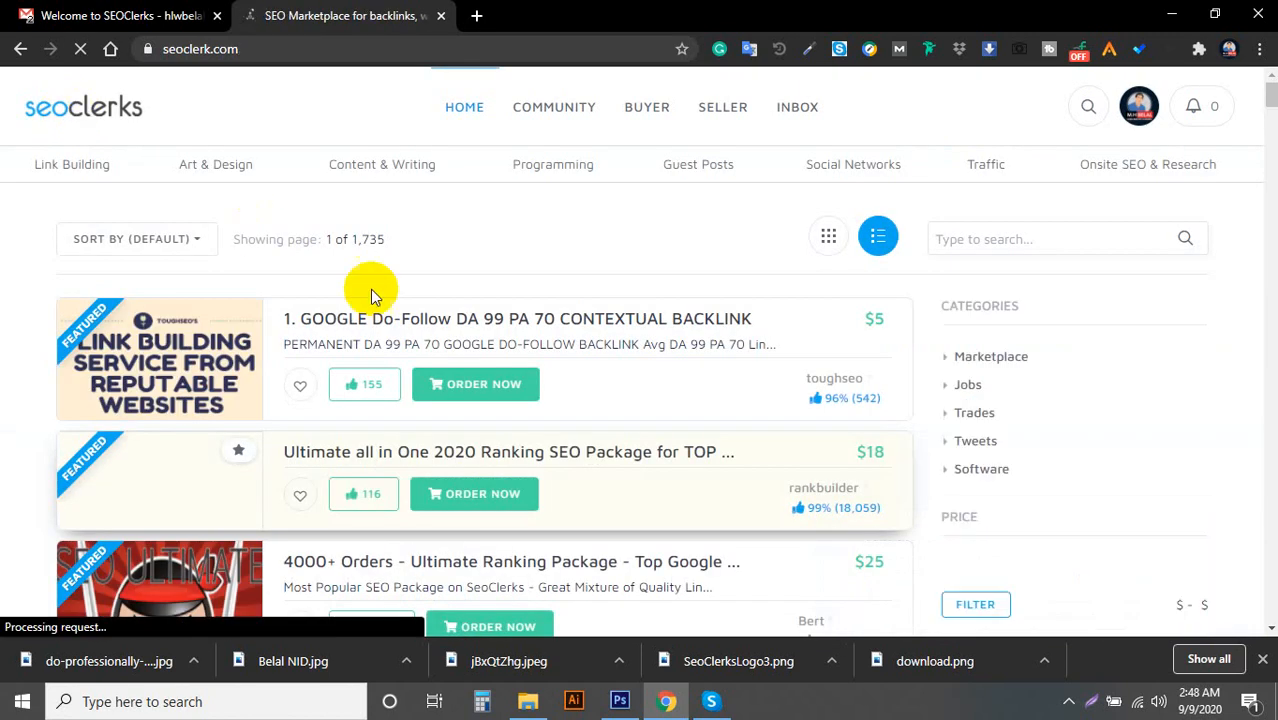
click(1145, 118)
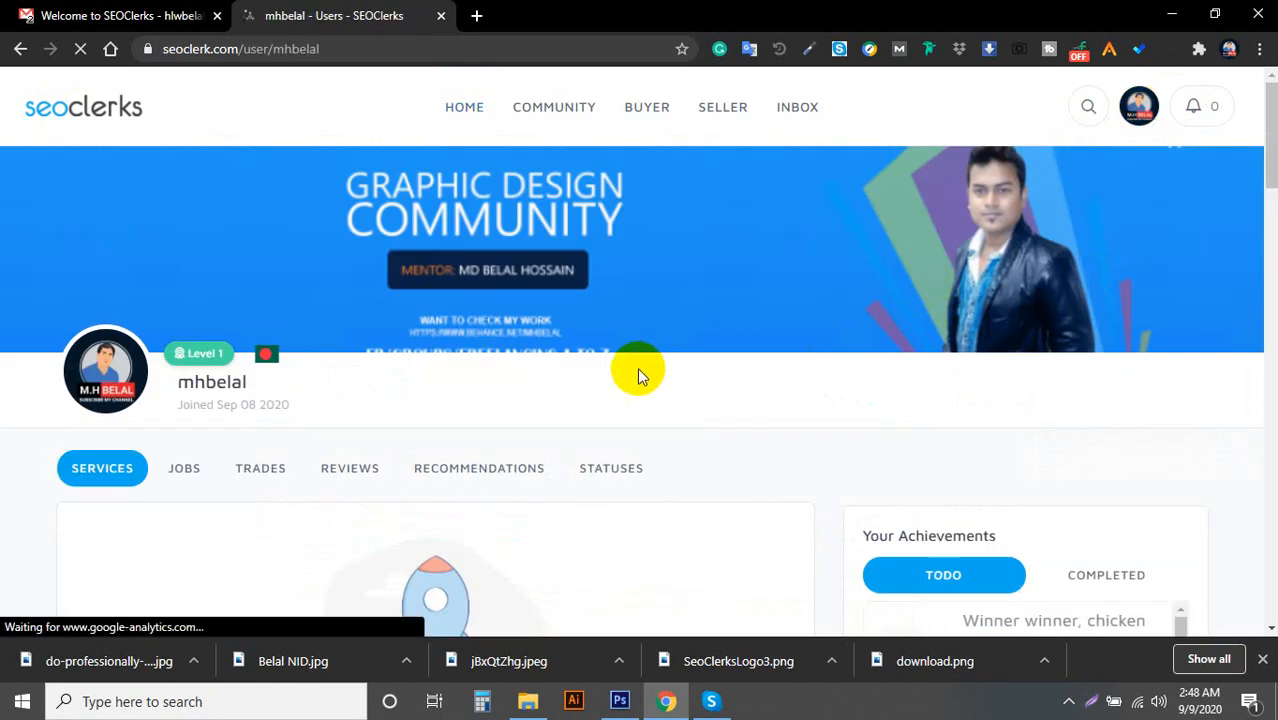
click(183, 470)
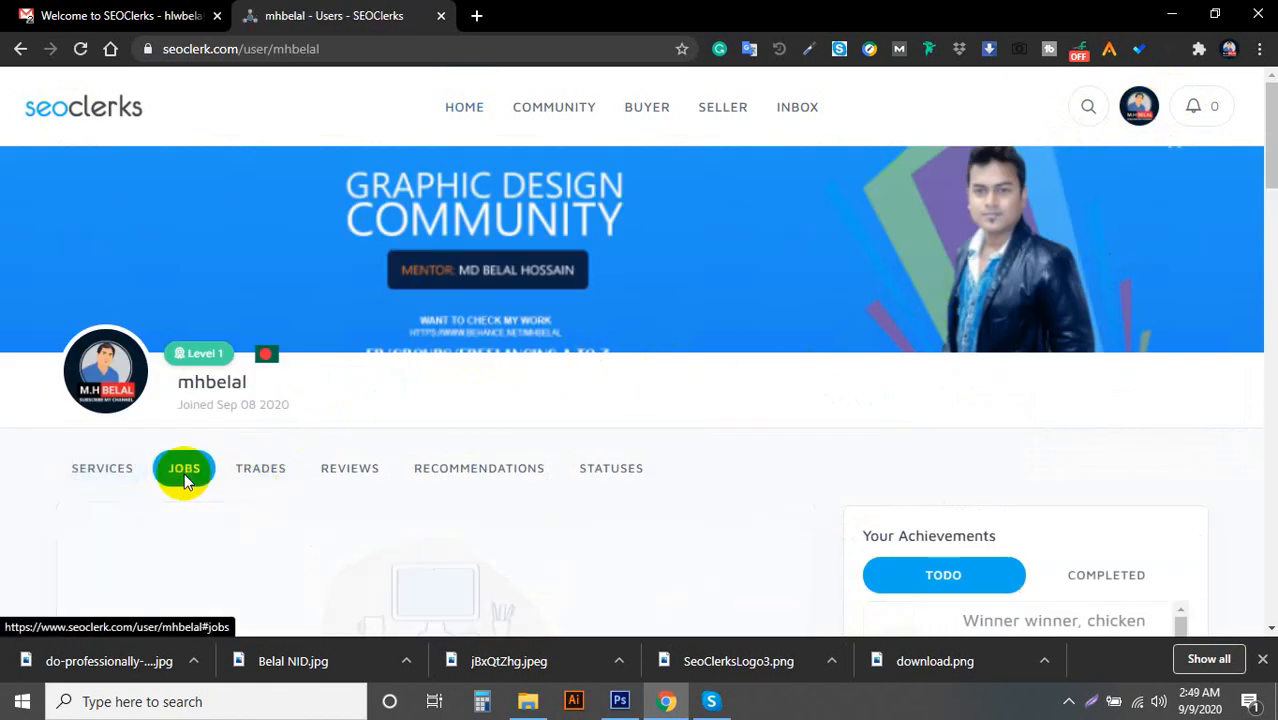
scroll(385, 428, down, 2)
scroll(384, 419, down, 5)
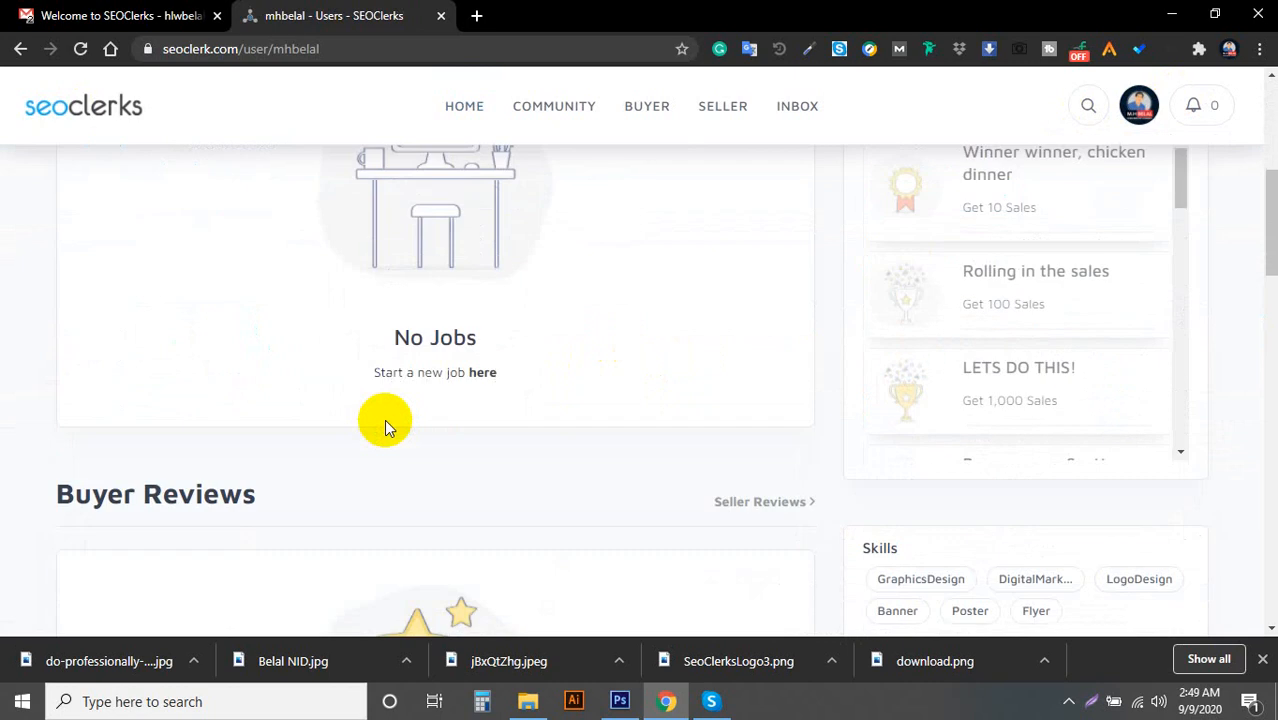
scroll(387, 415, up, 4)
scroll(388, 415, up, 1)
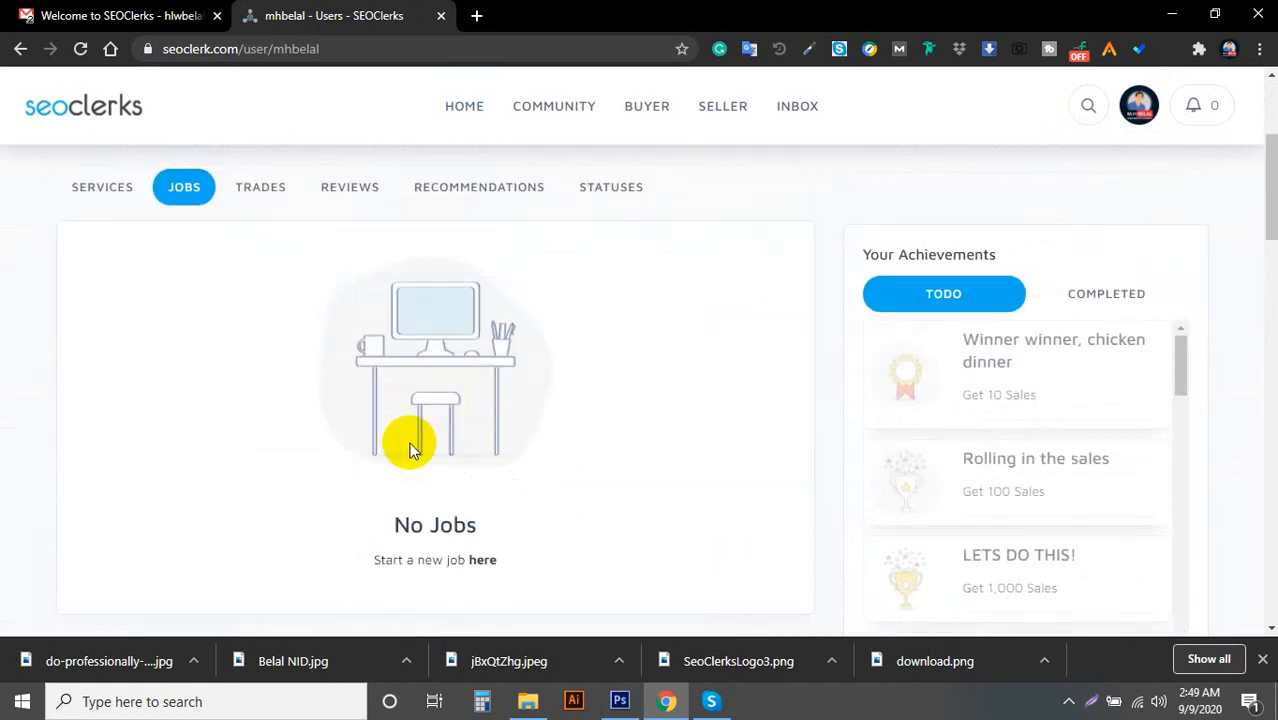
click(484, 560)
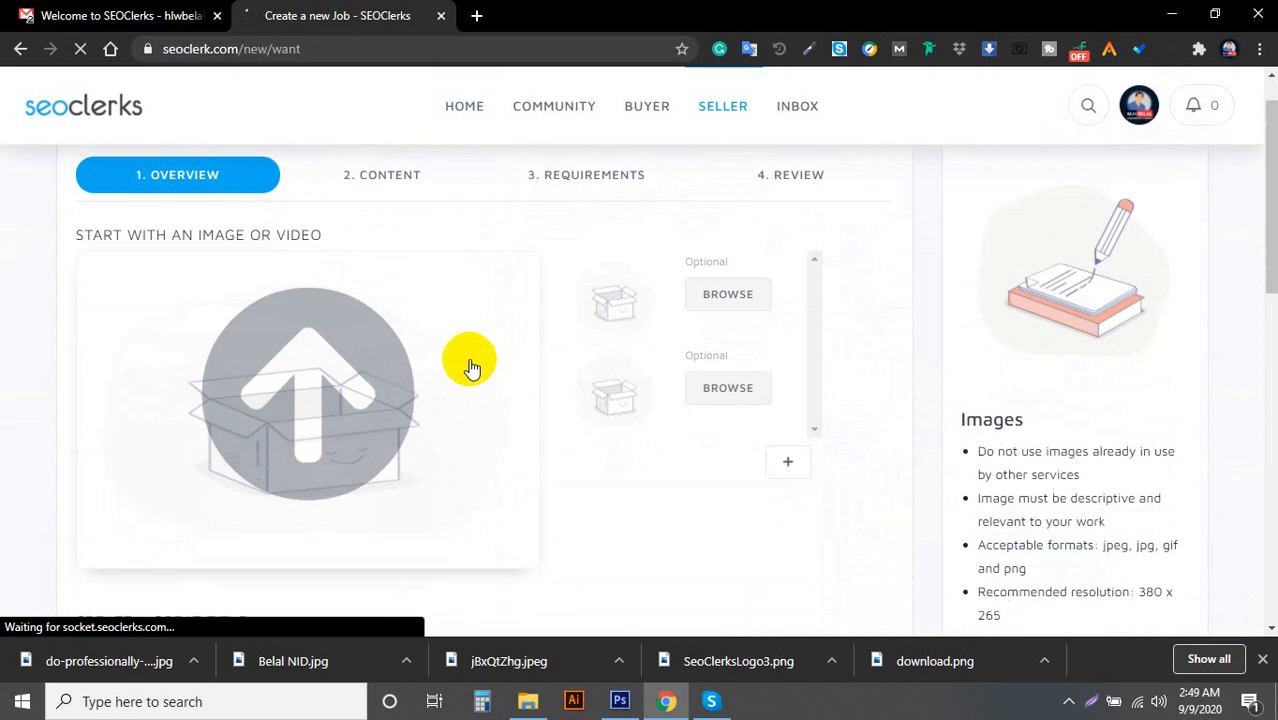
scroll(472, 367, down, 5)
scroll(469, 365, down, 3)
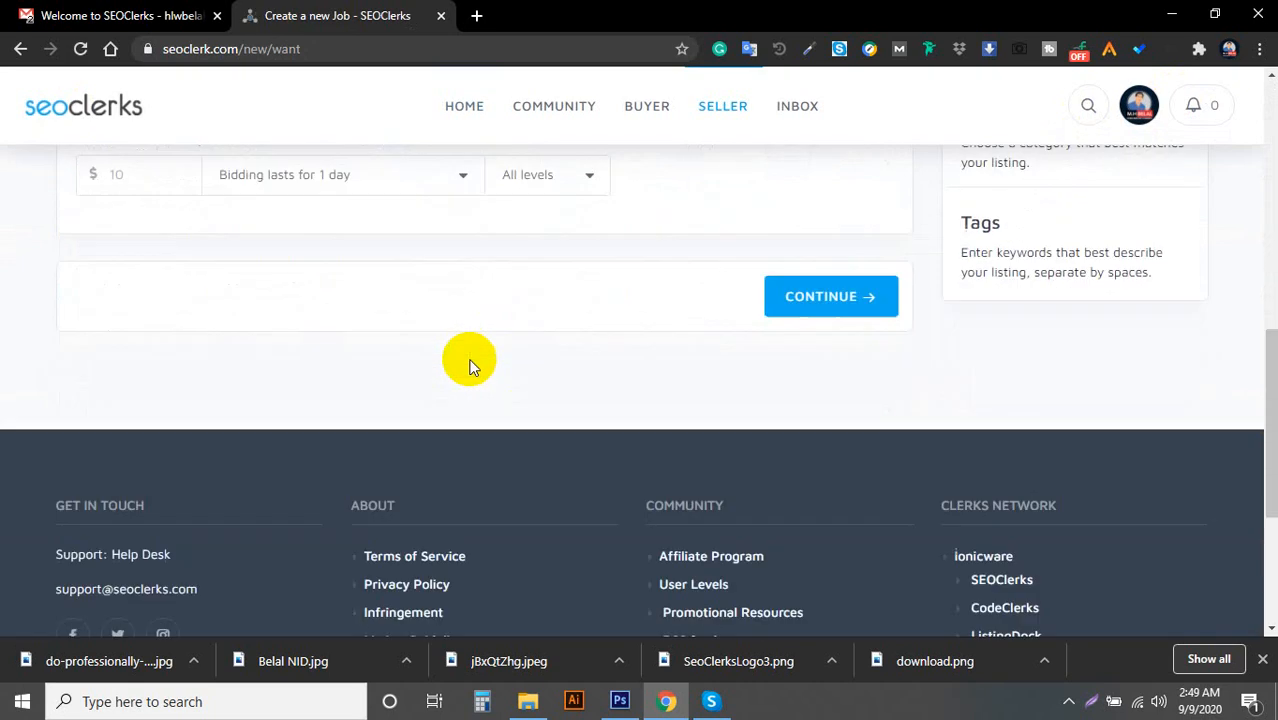
scroll(465, 362, up, 8)
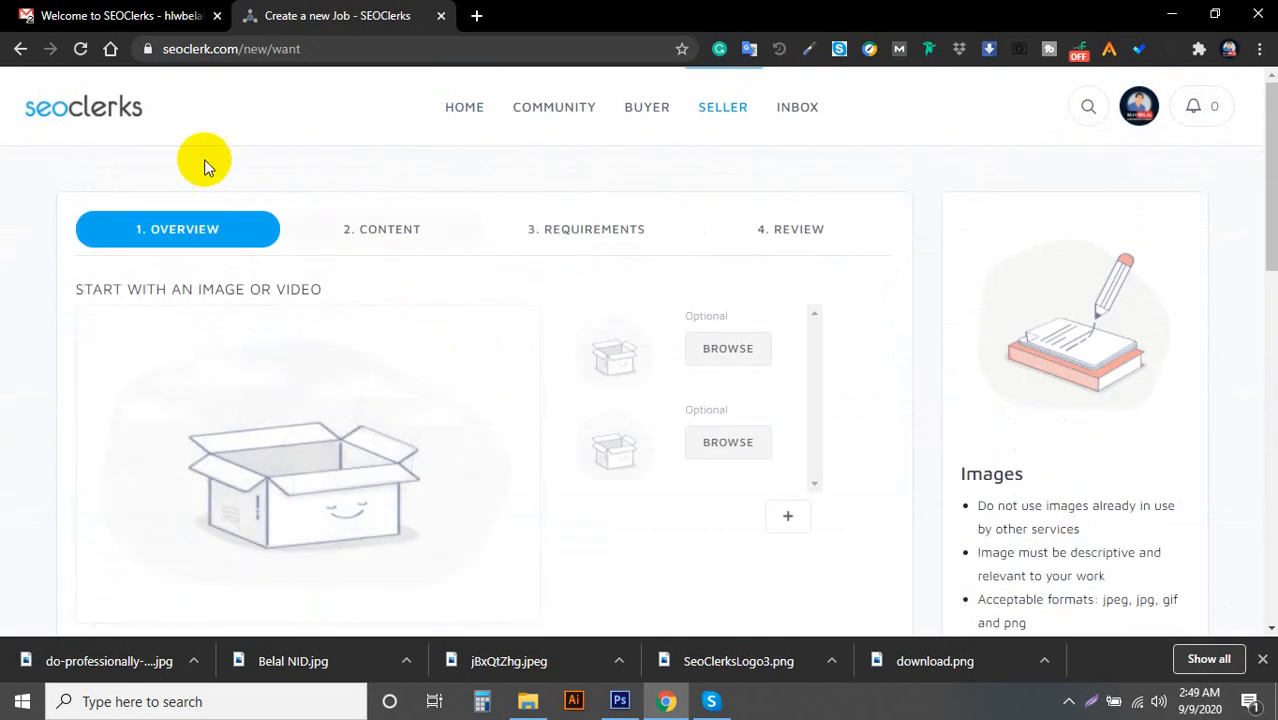
click(20, 48)
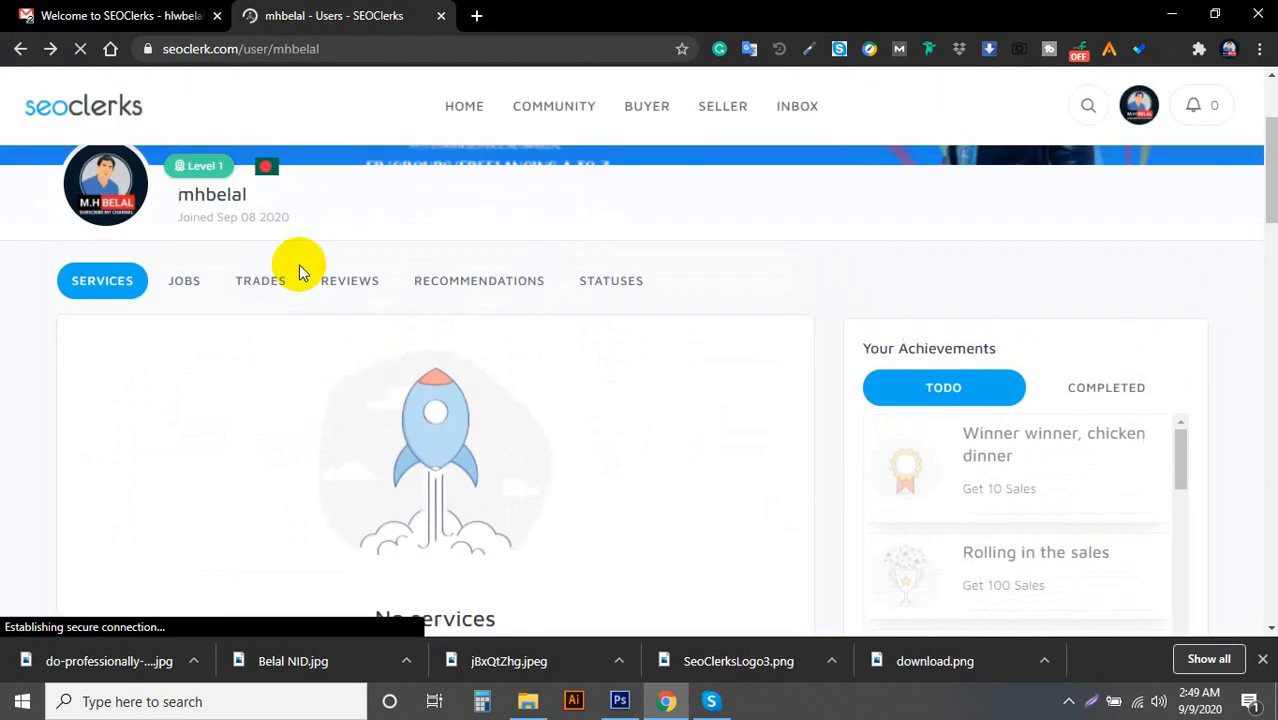
Show the profile's trades and start a new empty trade form.
click(265, 248)
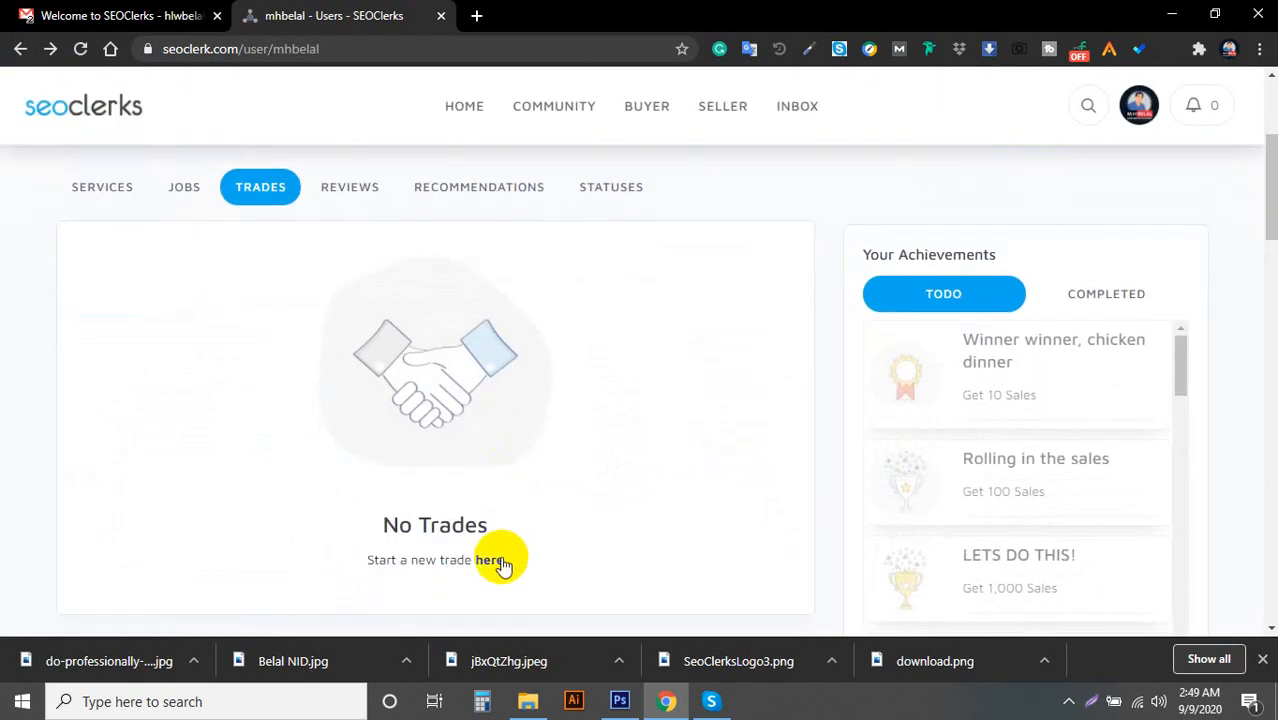
click(487, 559)
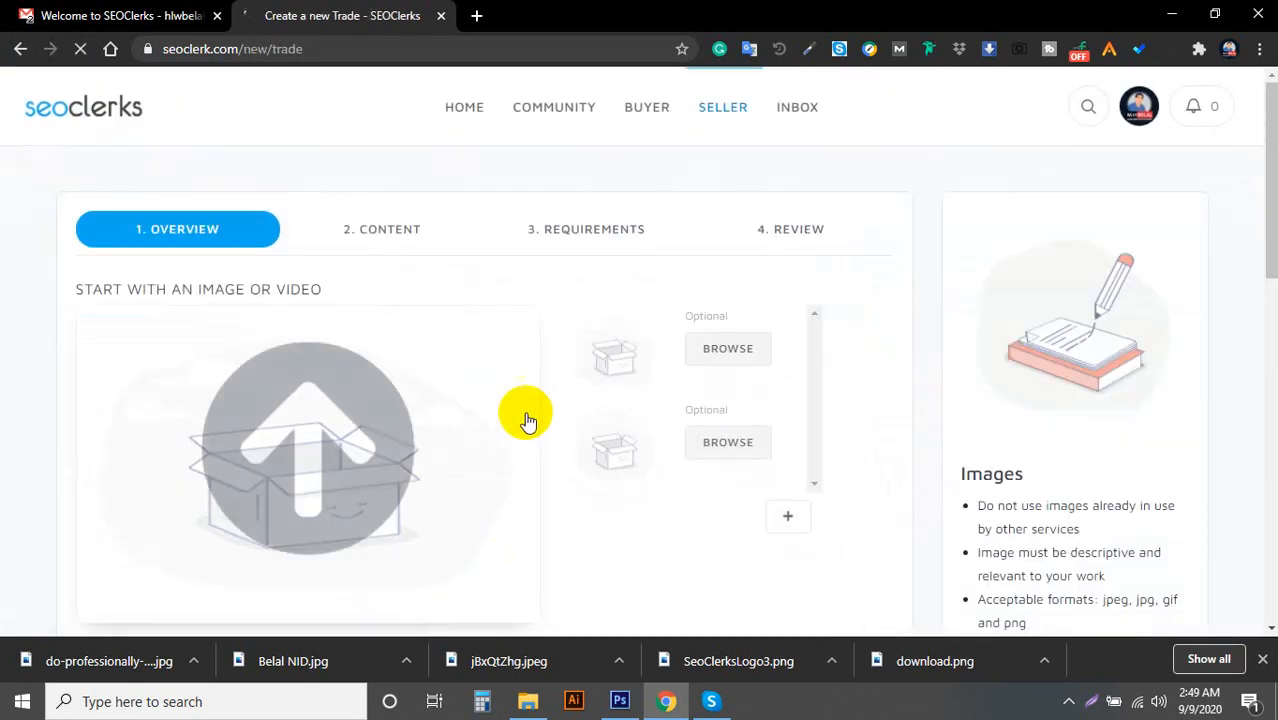
scroll(505, 372, down, 1)
scroll(503, 368, down, 2)
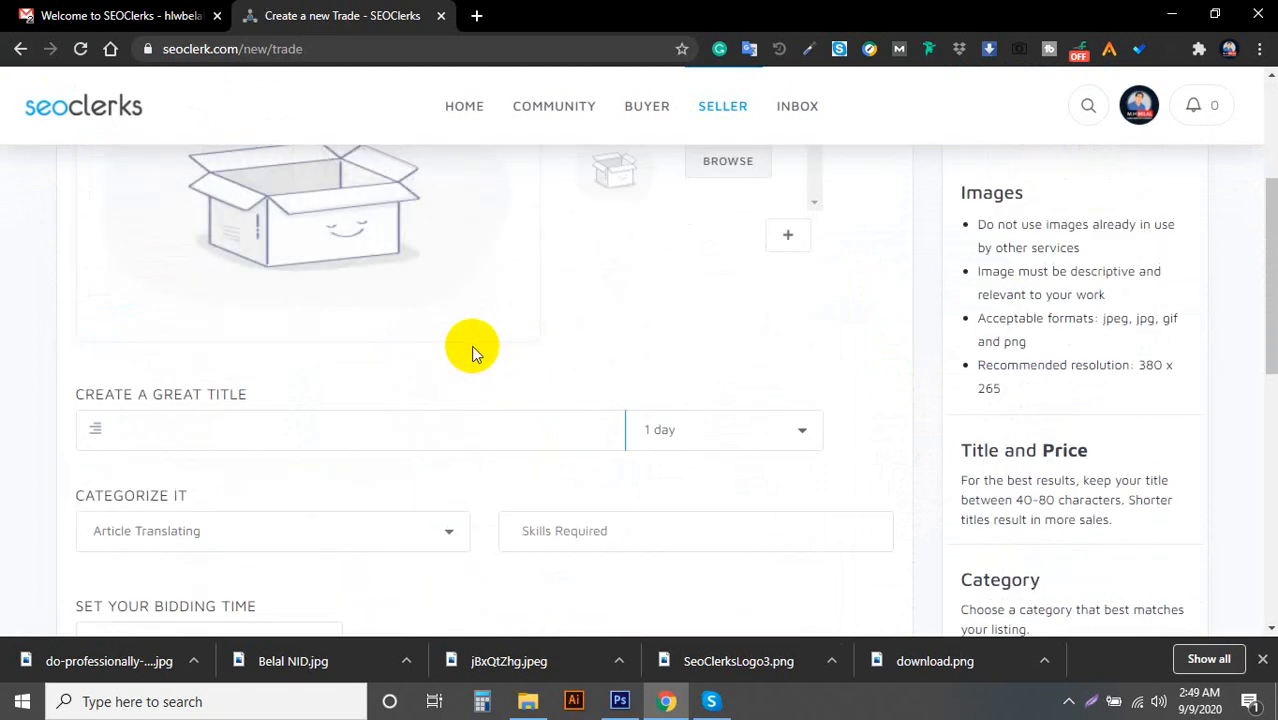
scroll(472, 348, down, 1)
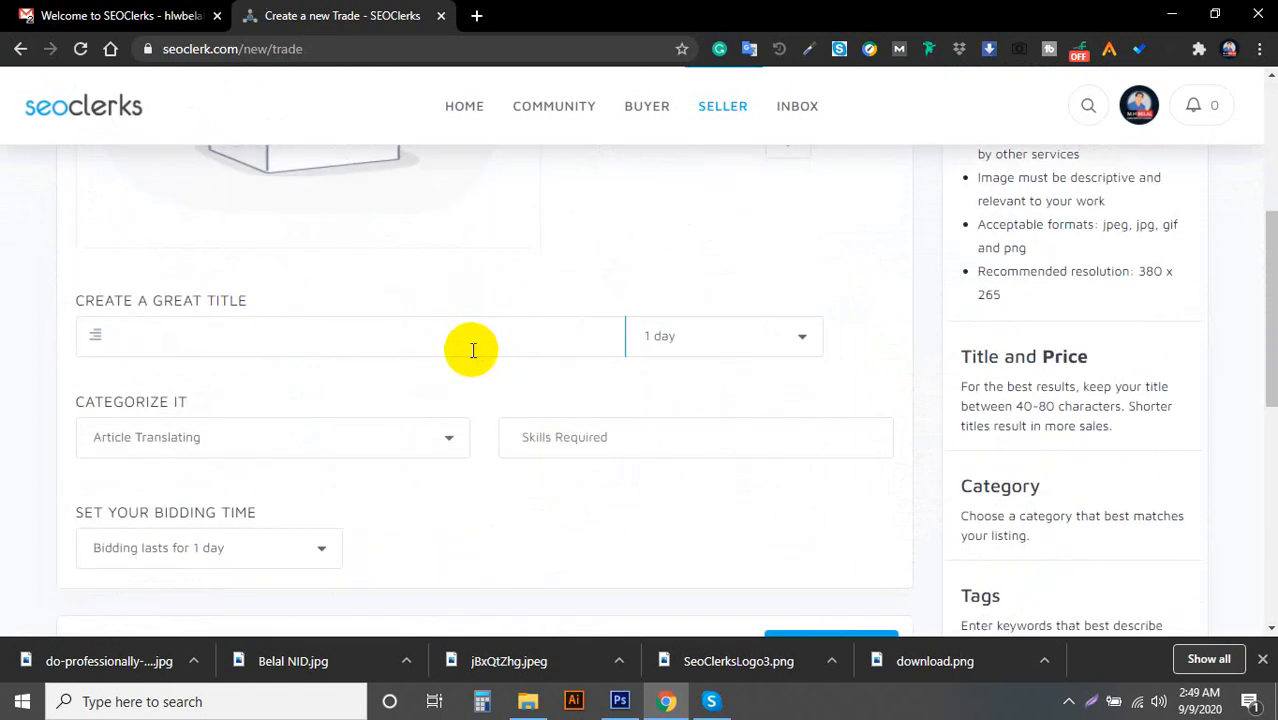
scroll(473, 350, down, 1)
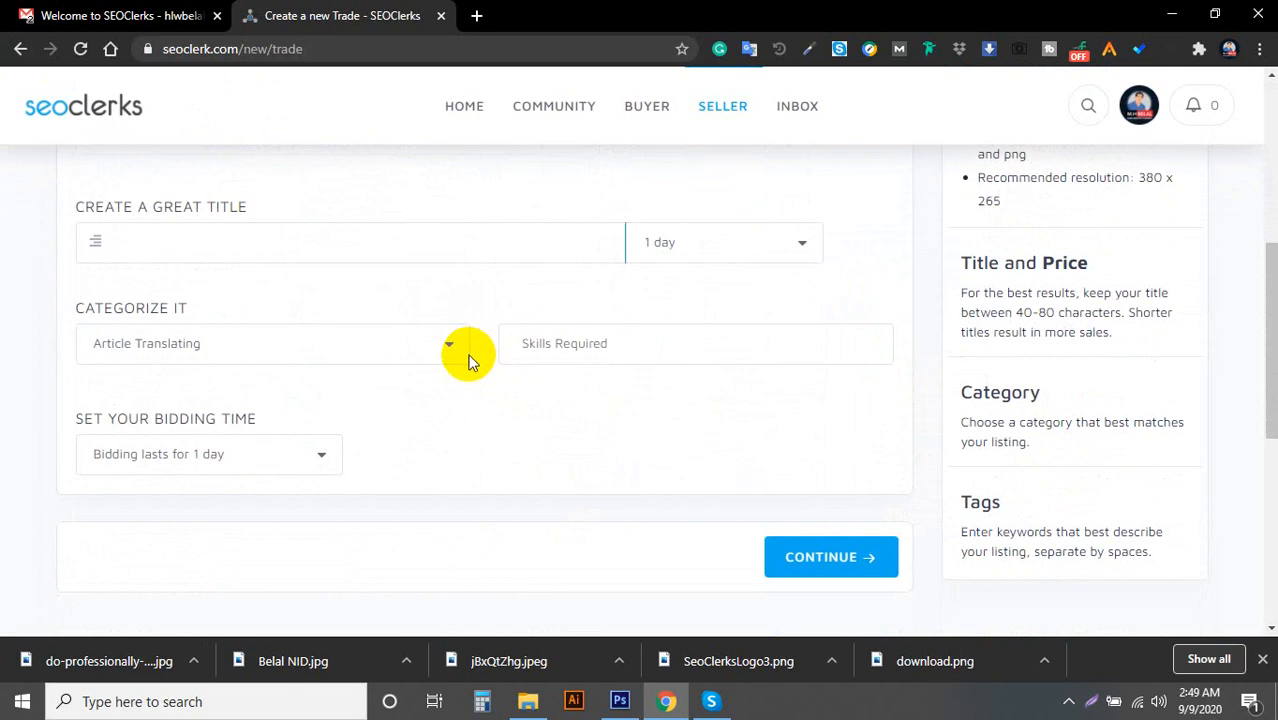
scroll(470, 363, up, 5)
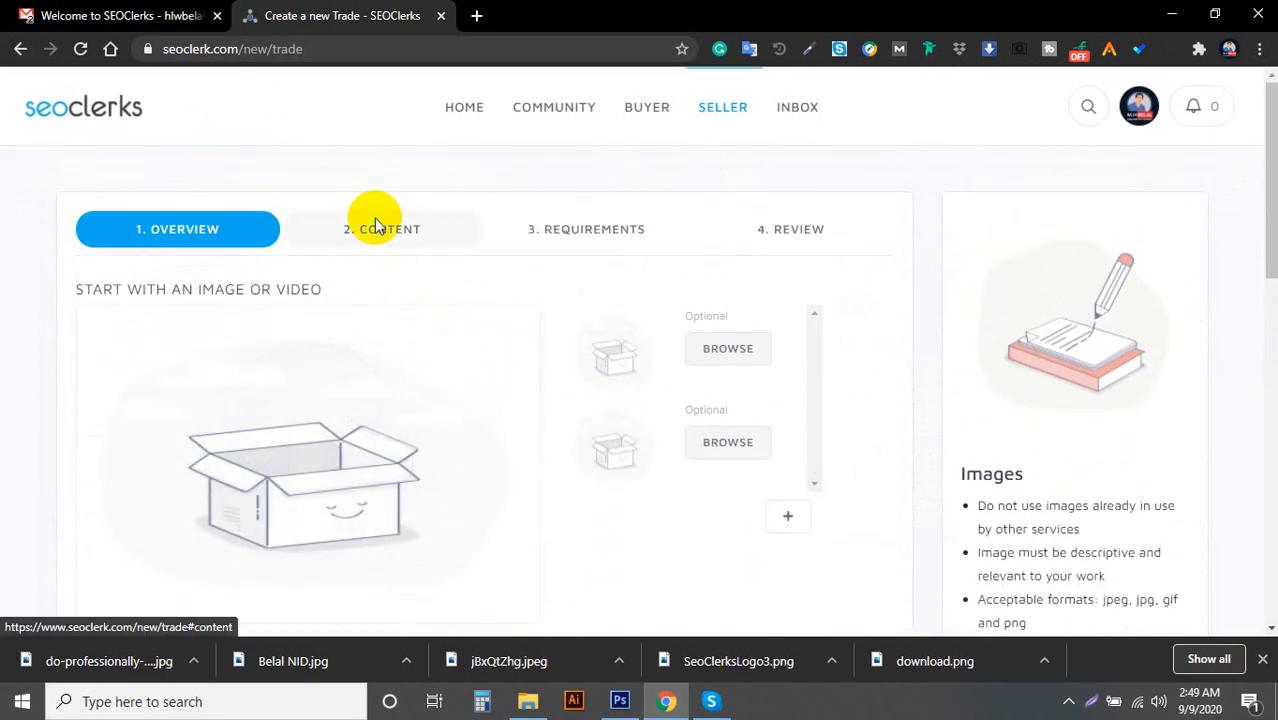
Step through Content, Requirements and Review to see missing-field errors, then head to INBOX.
click(373, 226)
click(577, 237)
click(803, 228)
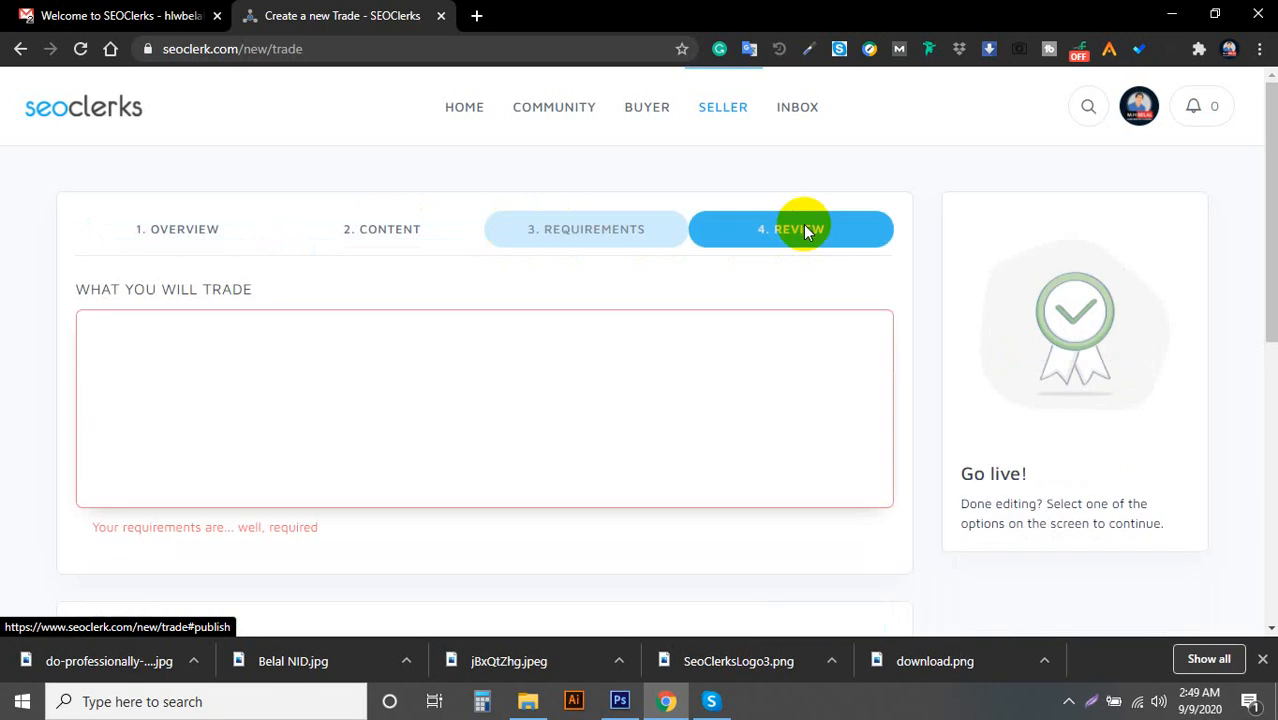
scroll(704, 233, down, 1)
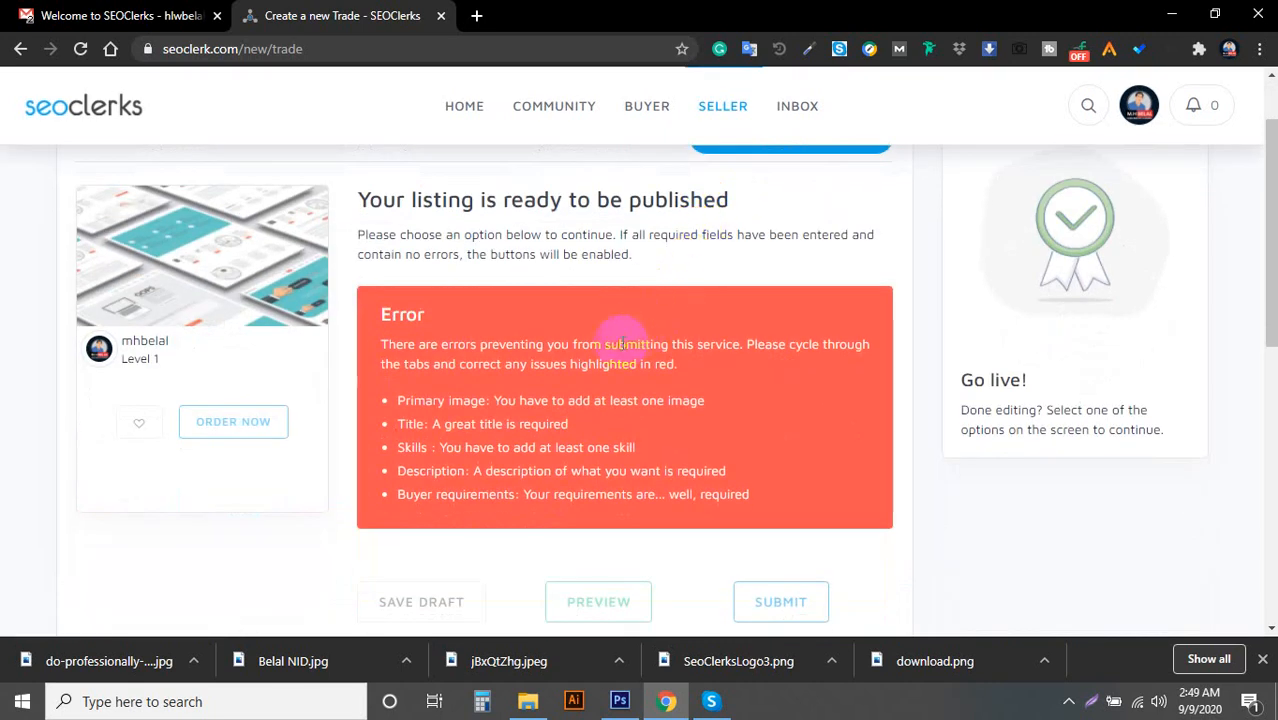
scroll(620, 343, up, 1)
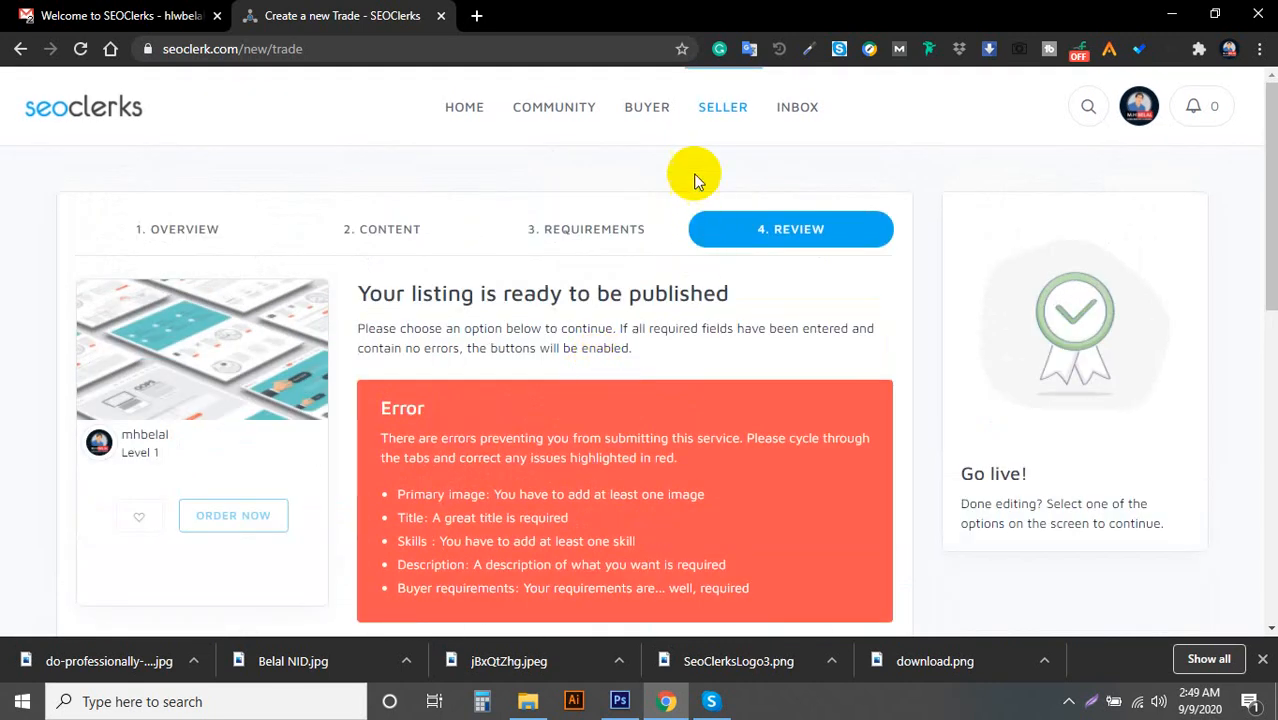
click(800, 107)
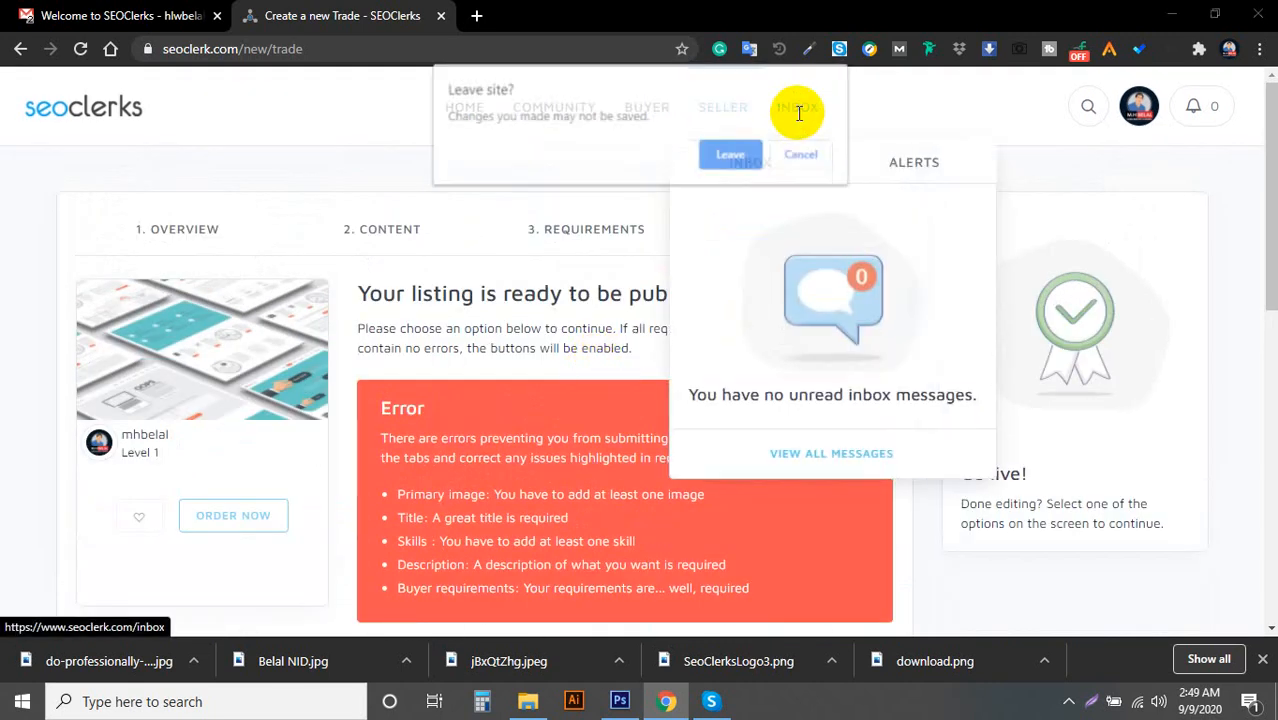
Abandon the unsaved trade form and browse the SELLER, BUYER and HOME menus.
click(738, 158)
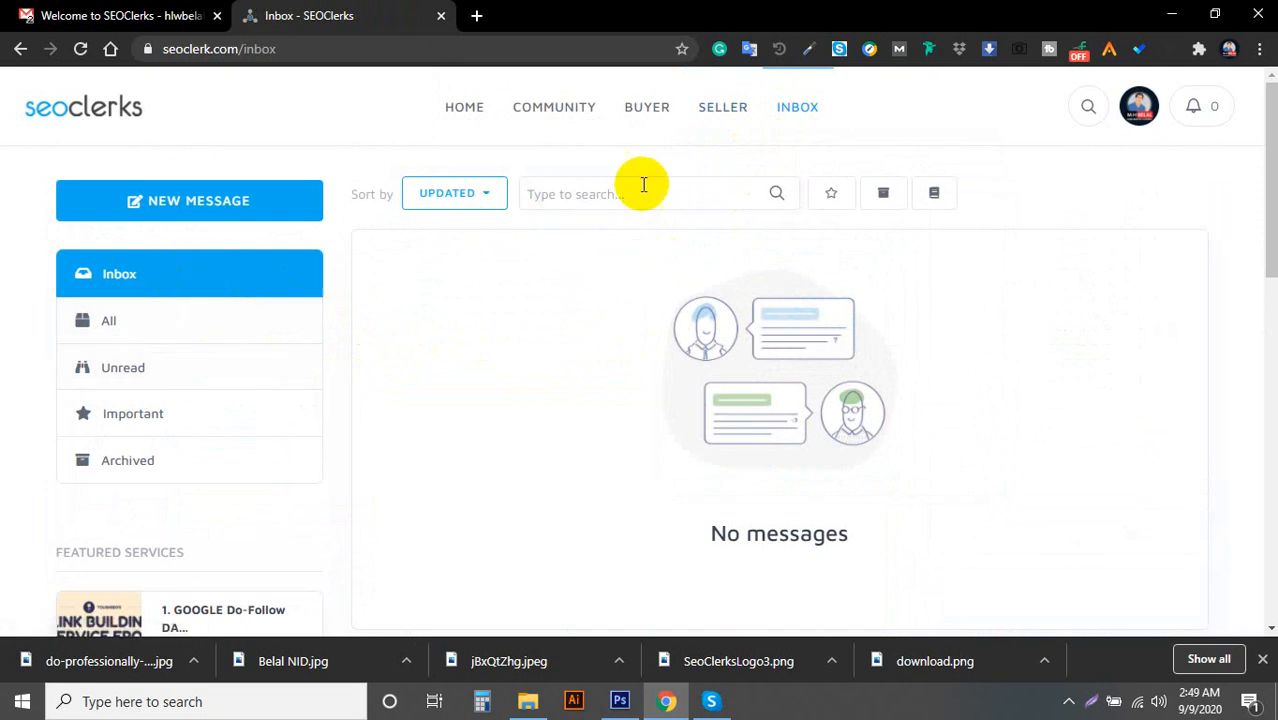
mouse_move(727, 112)
mouse_move(740, 170)
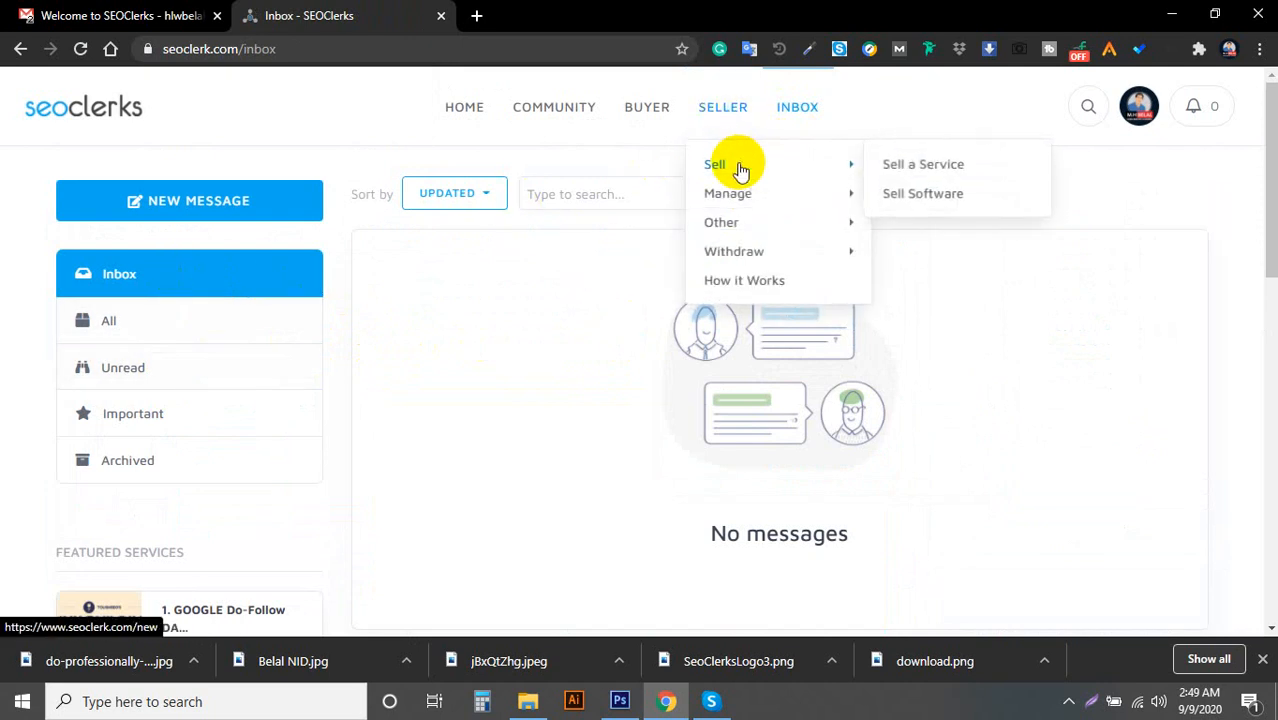
mouse_move(742, 201)
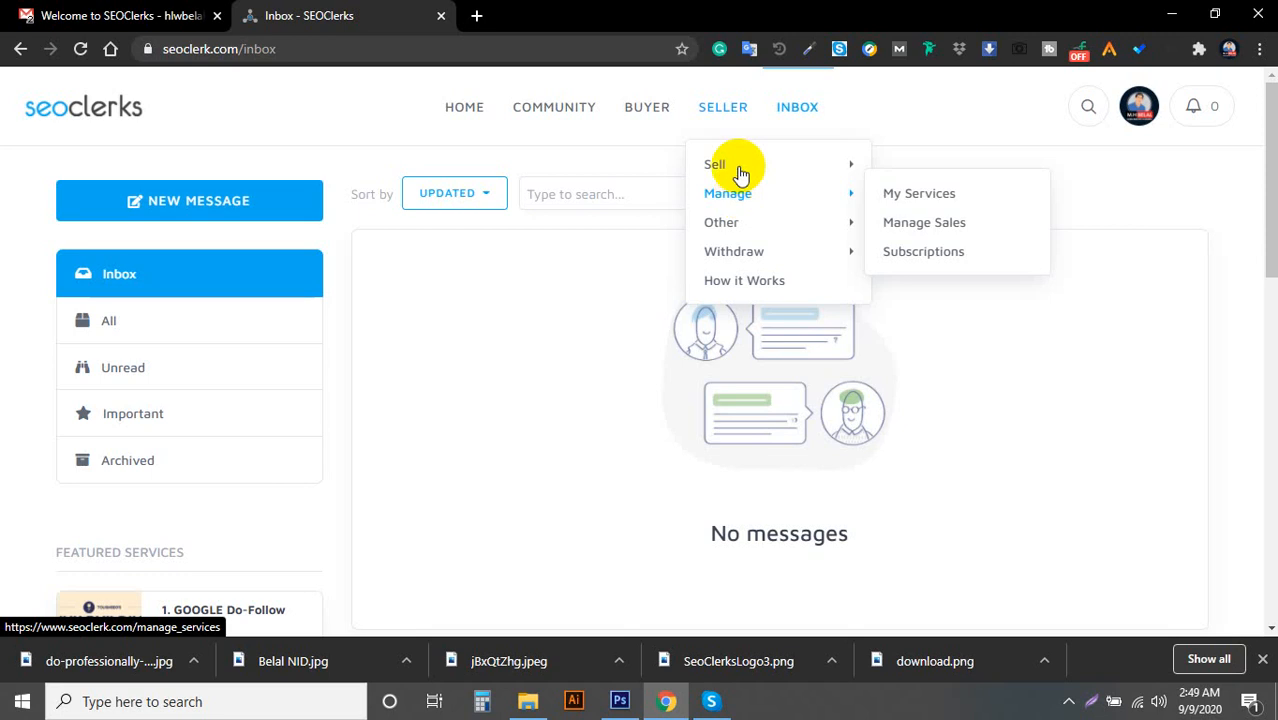
mouse_move(650, 120)
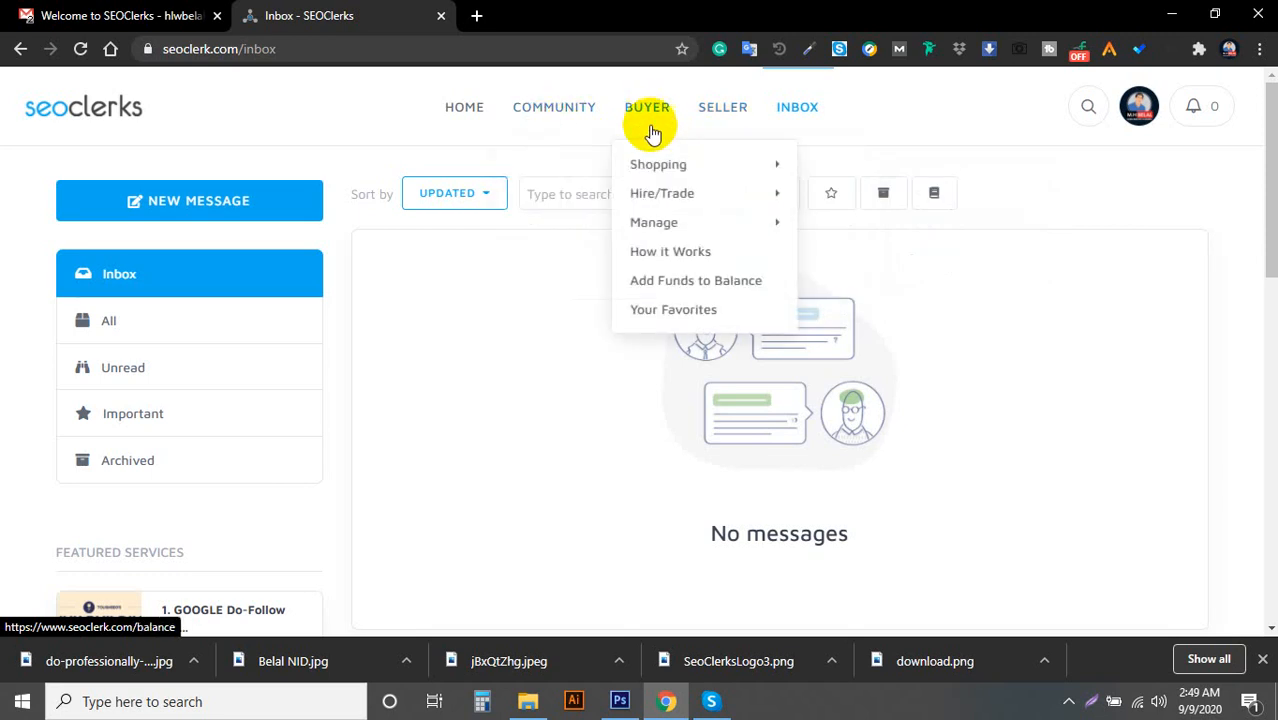
mouse_move(577, 125)
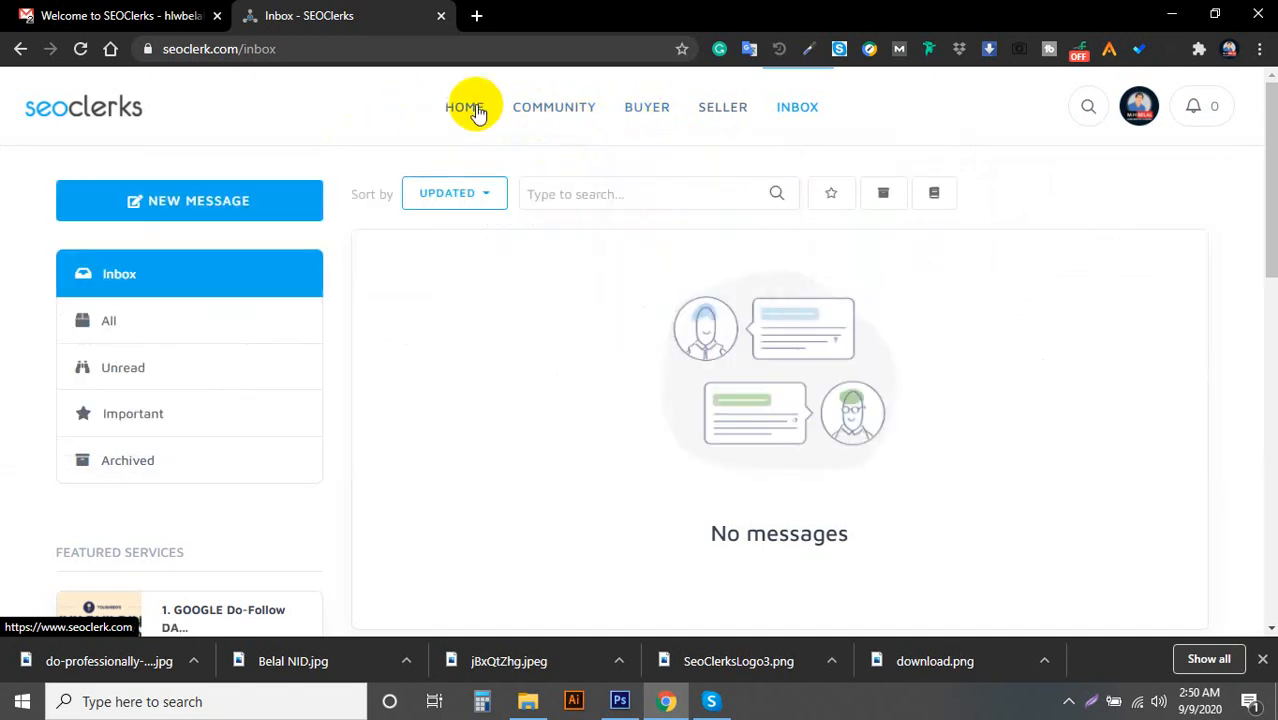
mouse_move(472, 113)
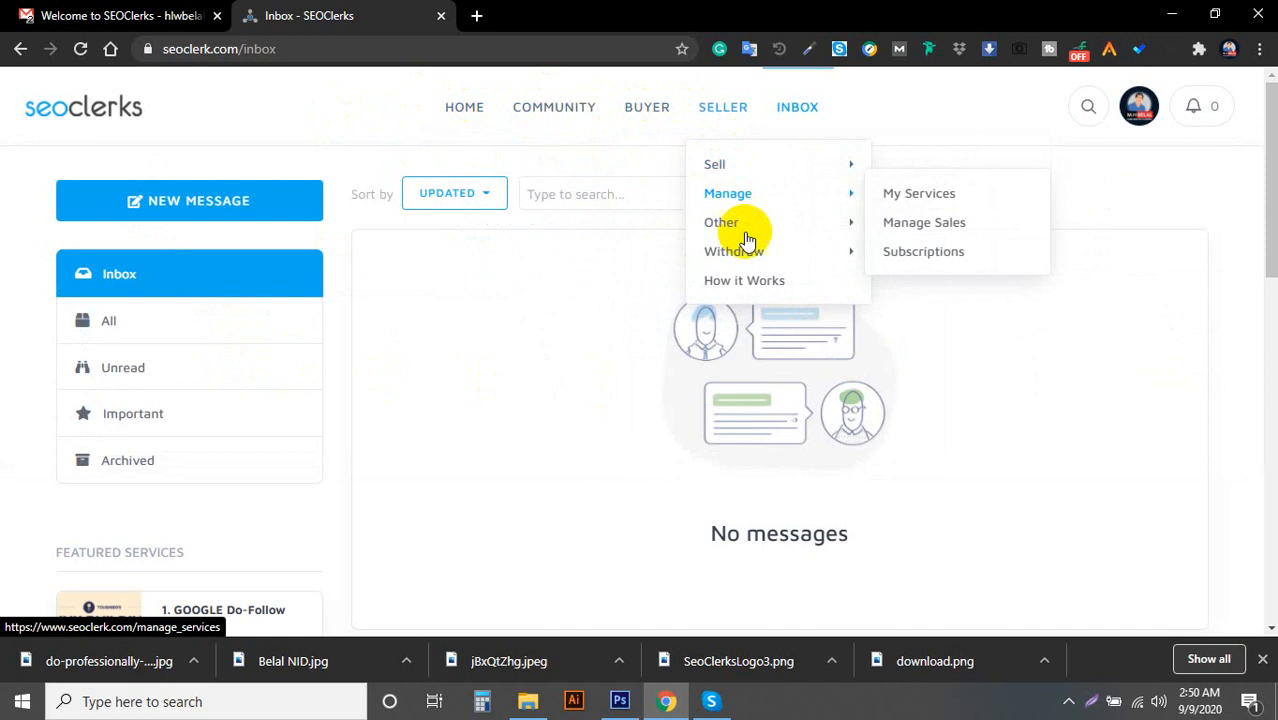
mouse_move(746, 252)
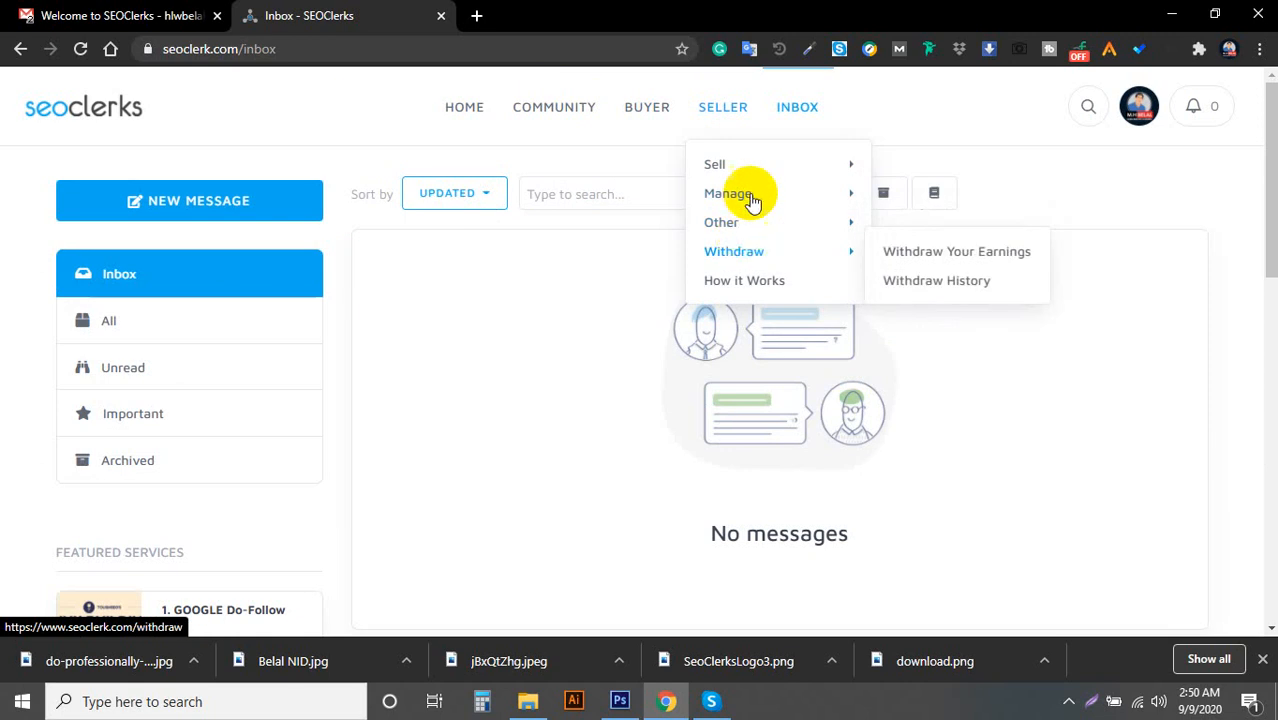
mouse_move(770, 126)
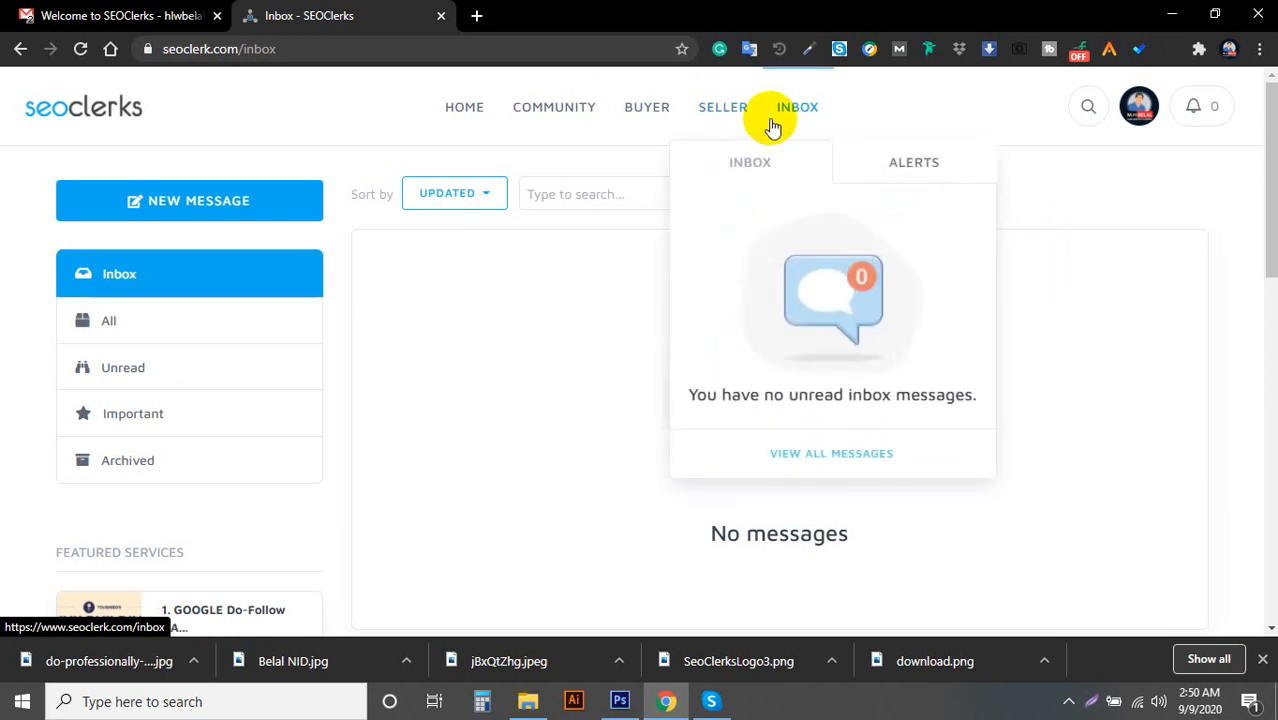
Toggle the inbox panel between Alerts and Inbox, then go to the HOME marketplace.
click(903, 163)
click(757, 181)
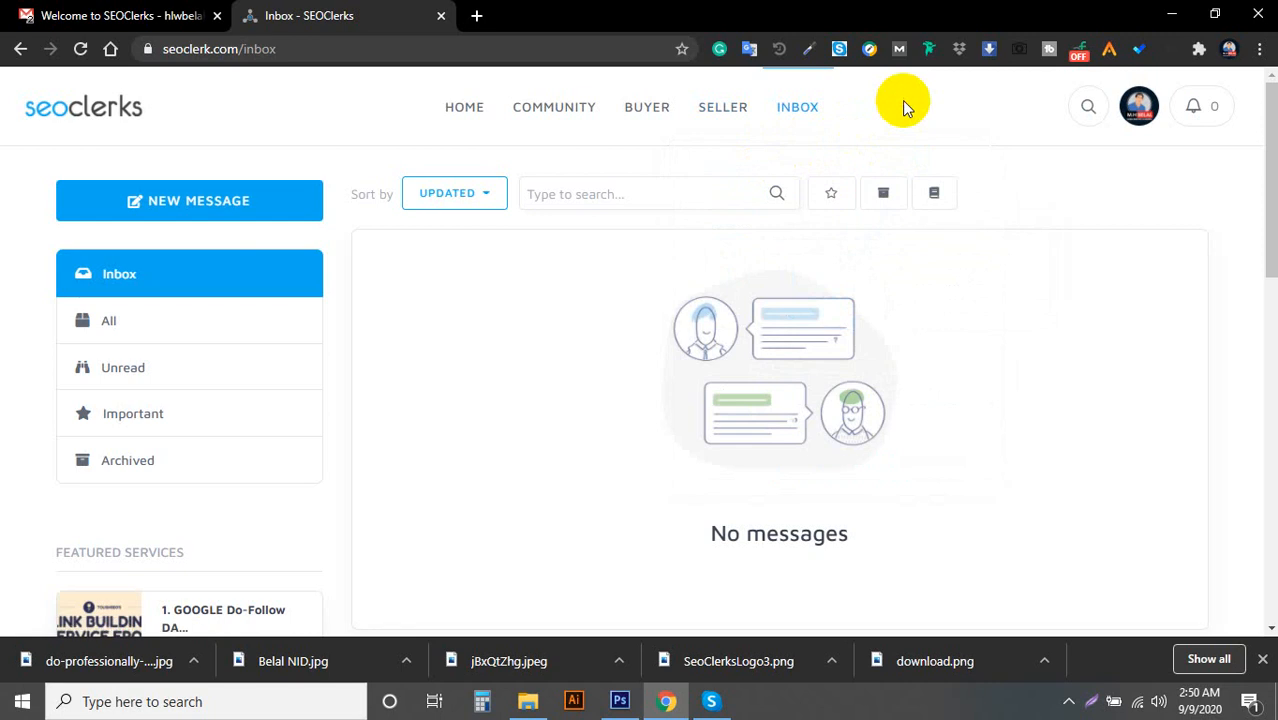
mouse_move(1141, 114)
click(115, 113)
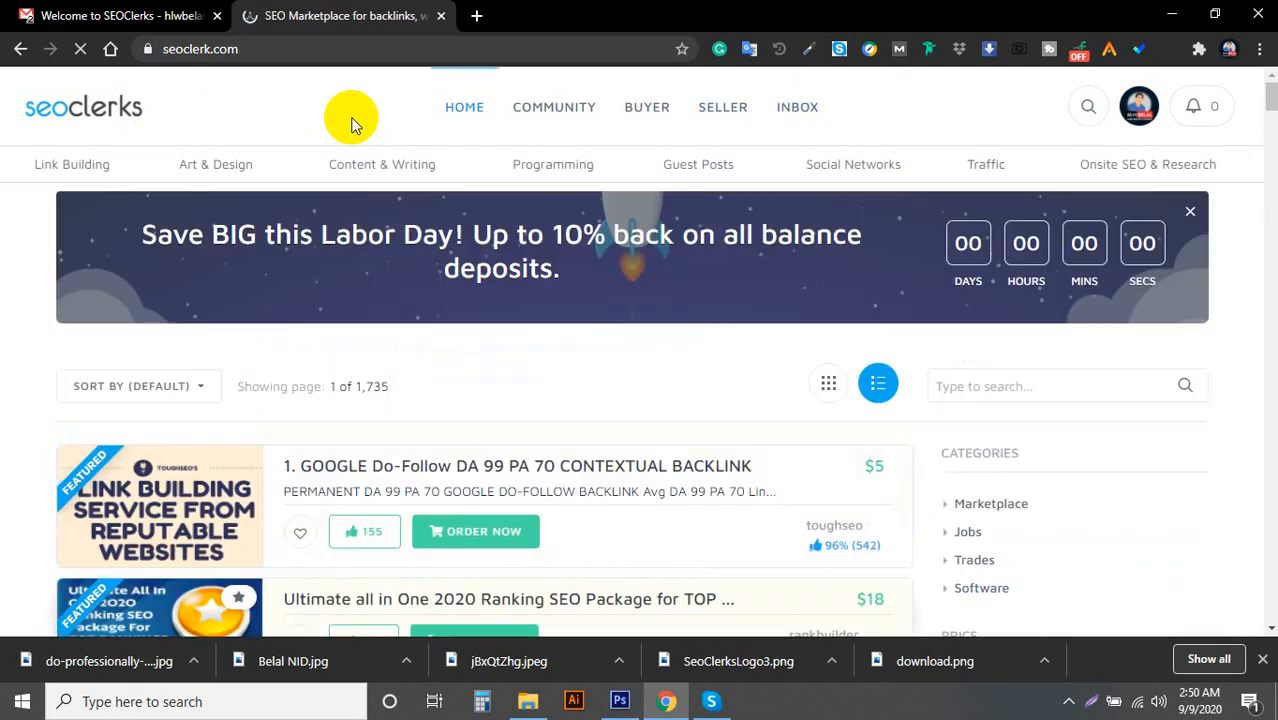
Scroll through the homepage's featured backlink and SEO package listings, then return to the top.
scroll(395, 336, down, 7)
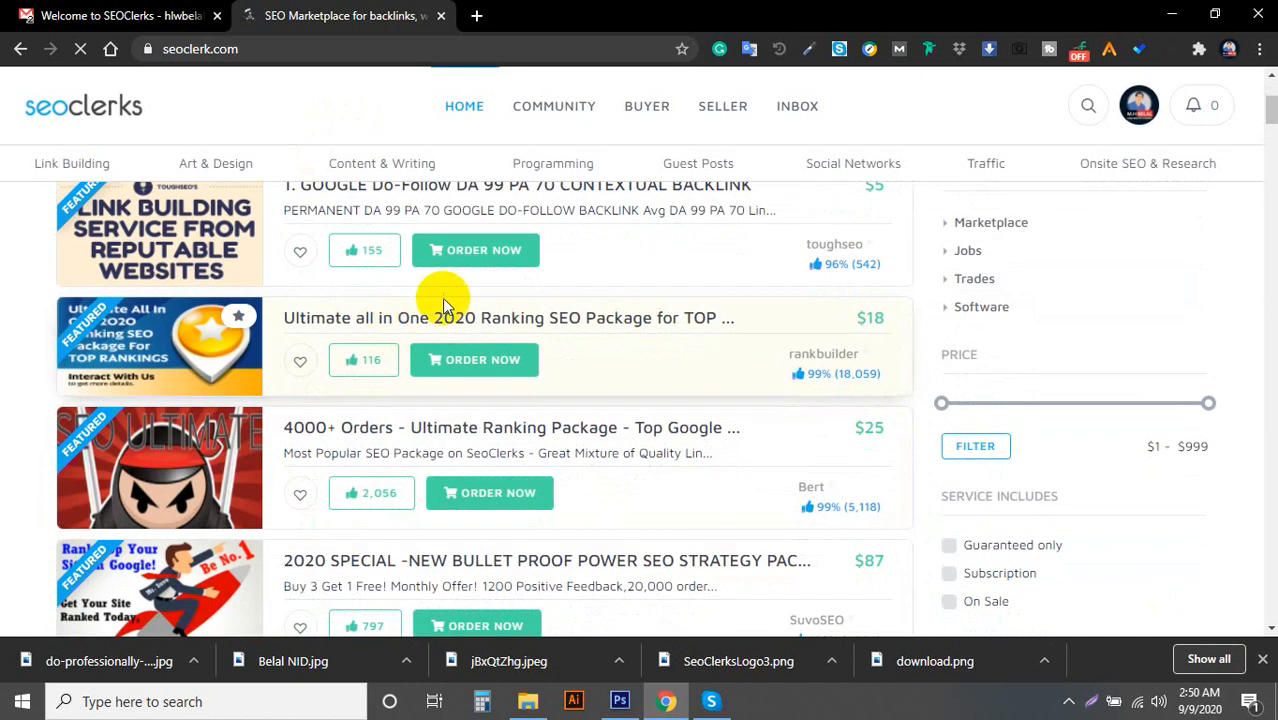
scroll(511, 336, up, 8)
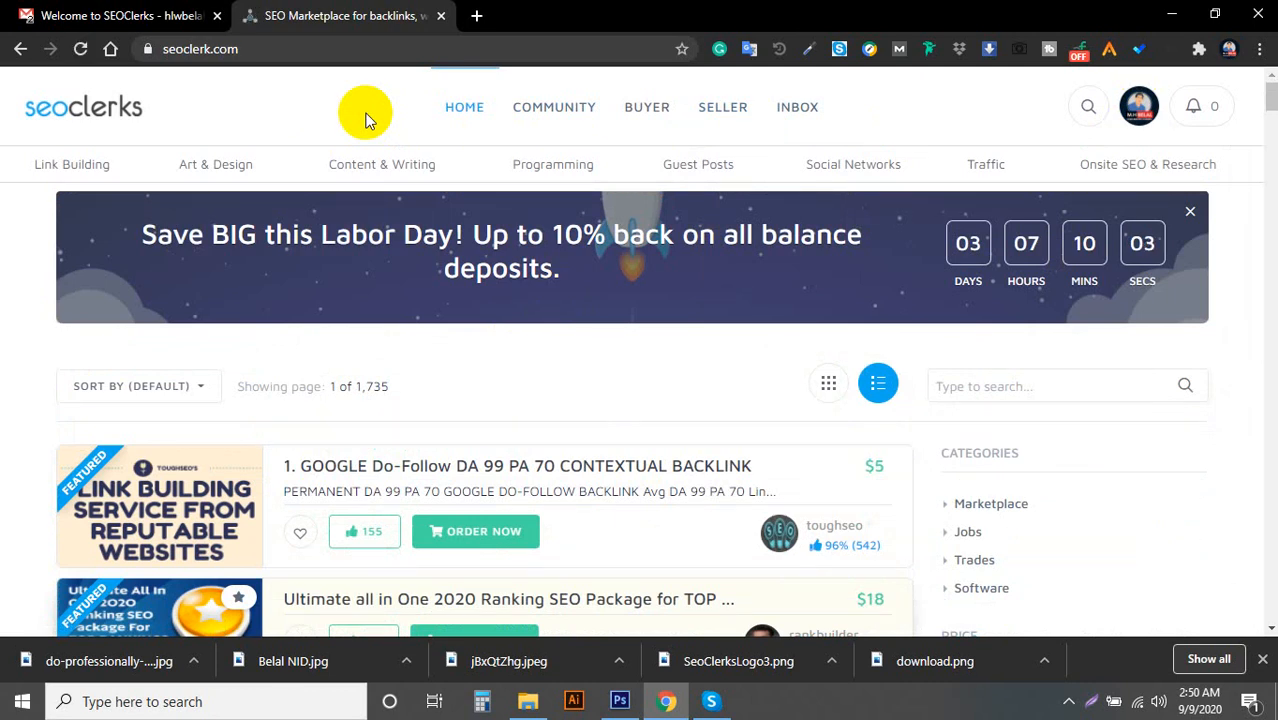
scroll(380, 165, down, 2)
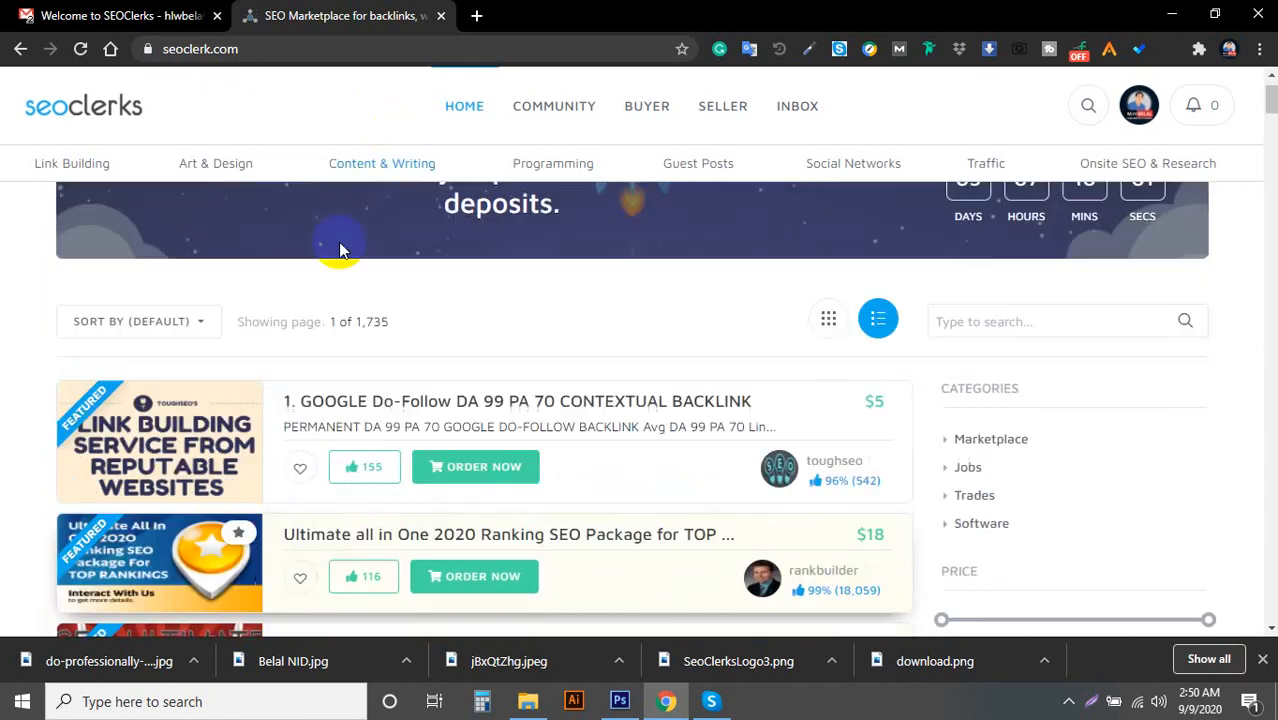
scroll(285, 326, down, 1)
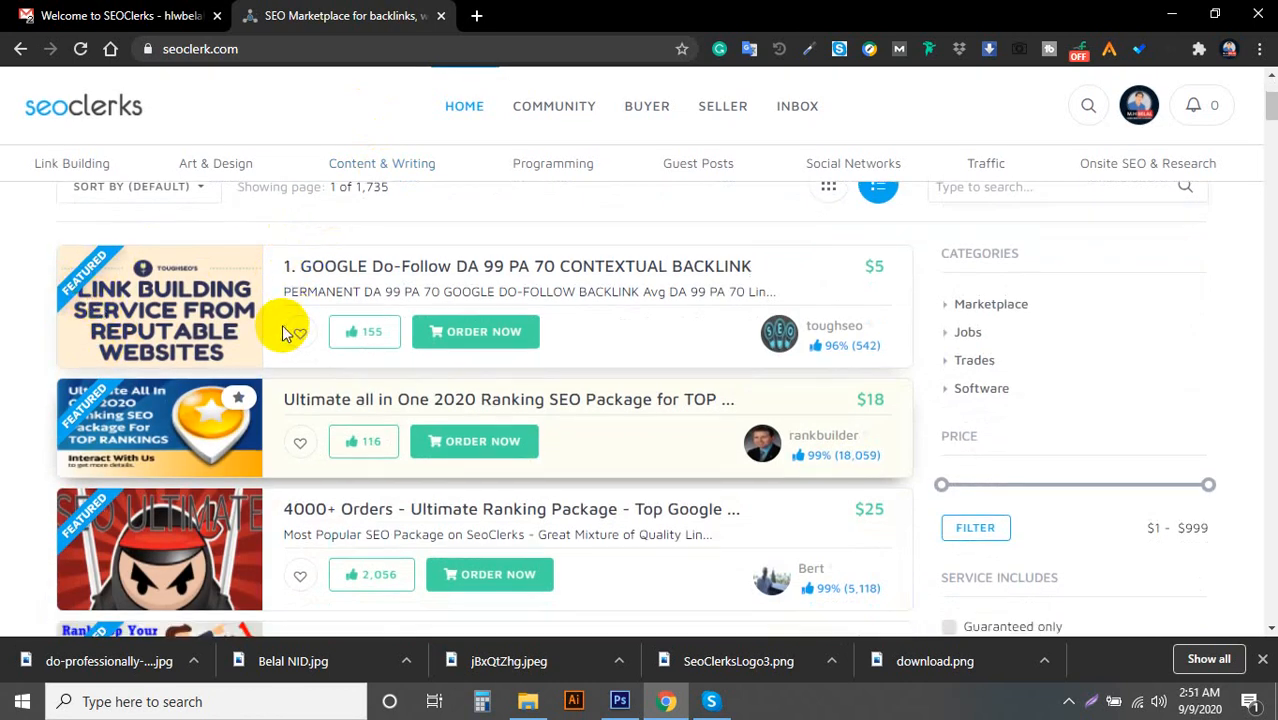
scroll(870, 265, up, 1)
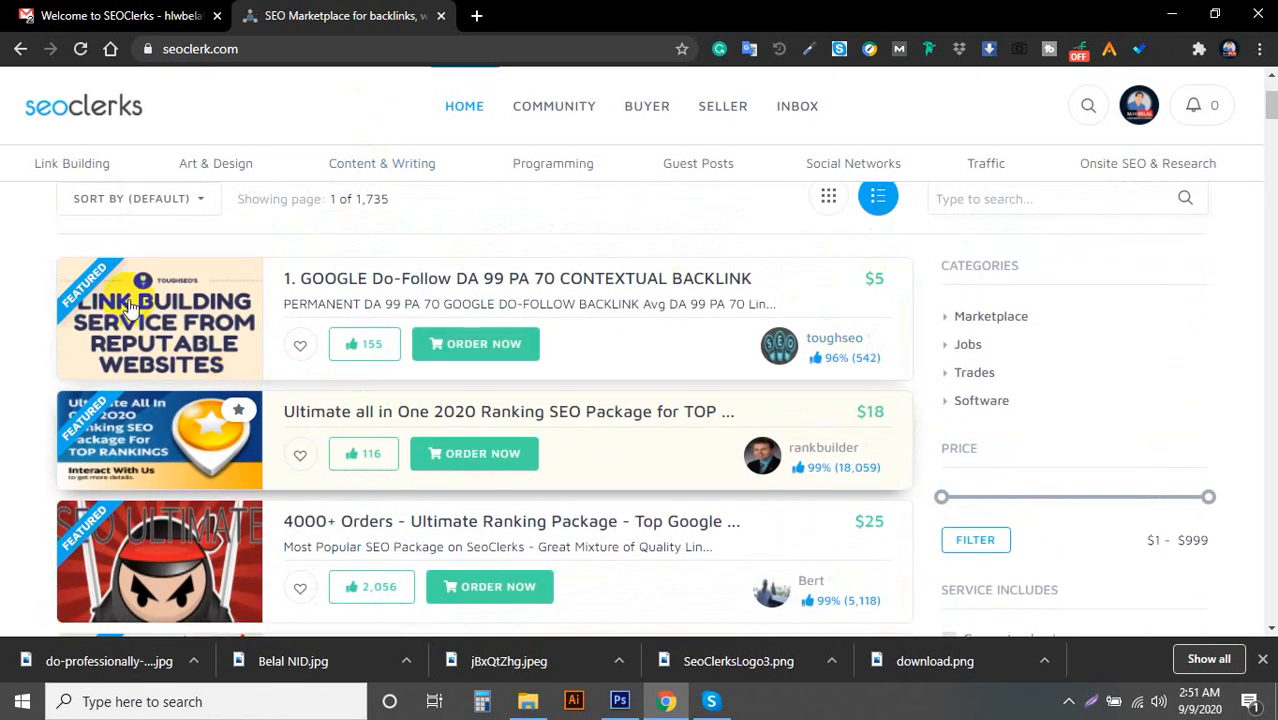
scroll(80, 462, down, 2)
scroll(80, 445, down, 2)
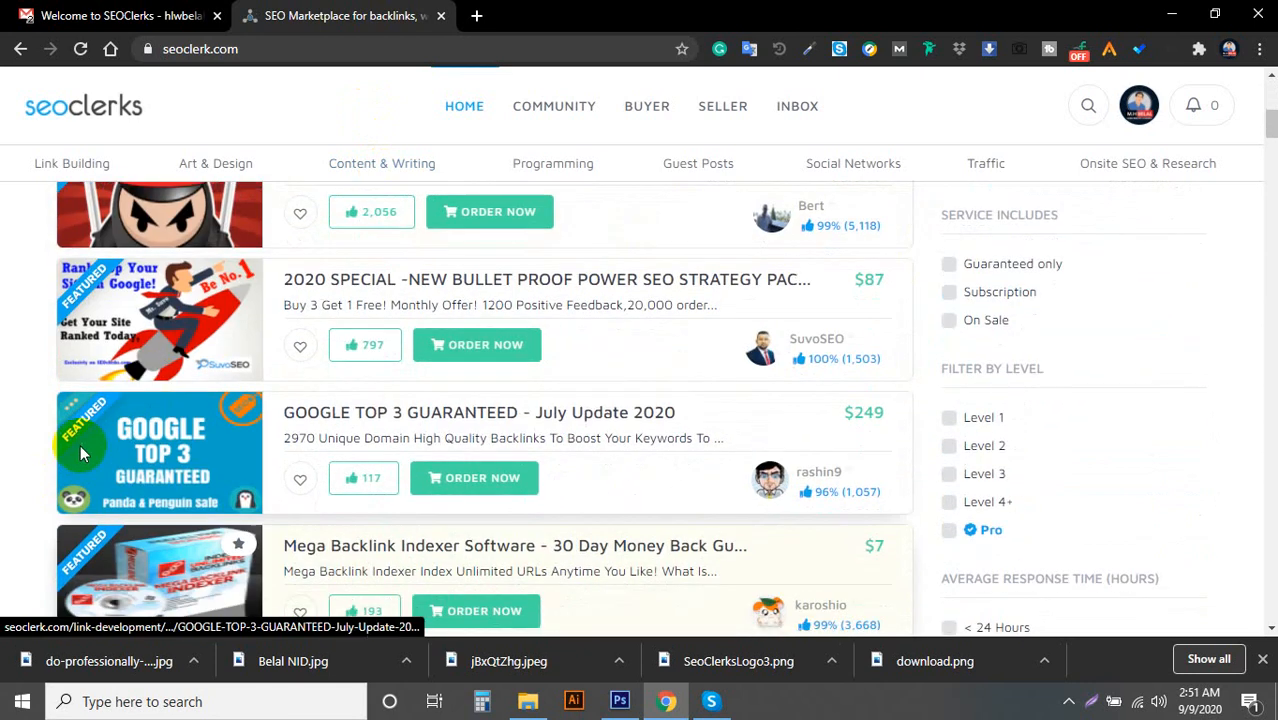
scroll(62, 432, down, 2)
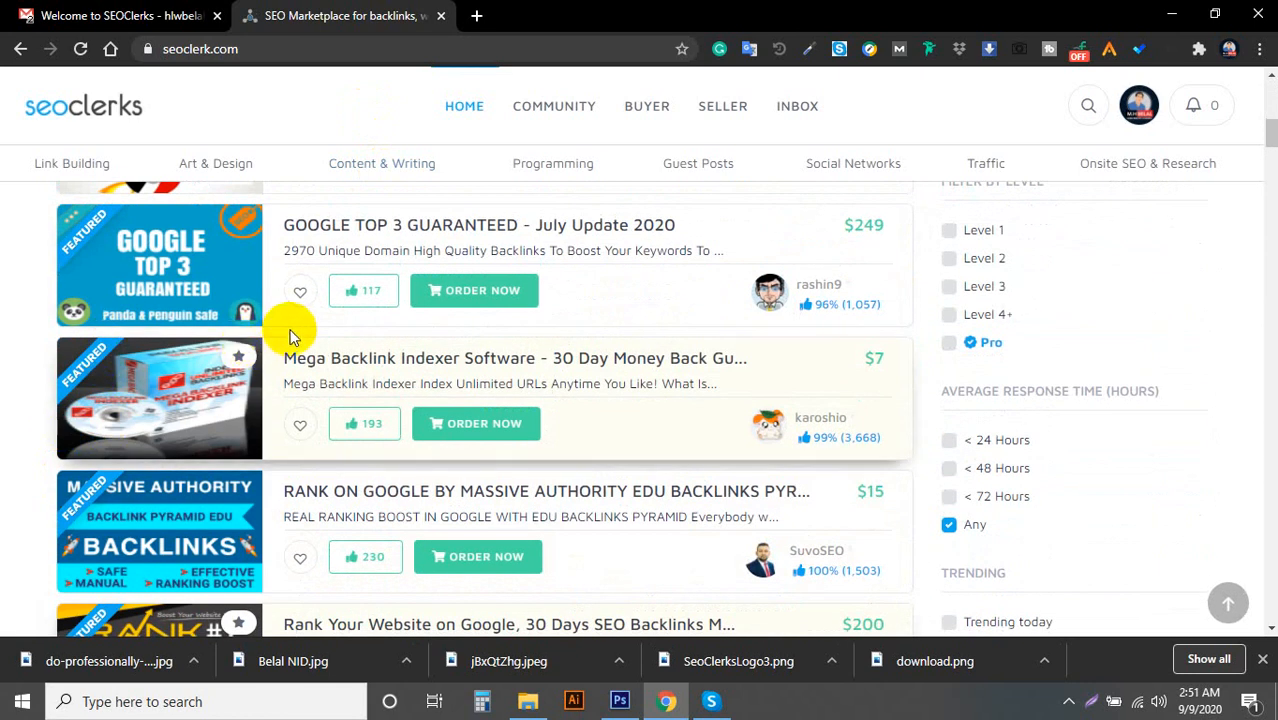
scroll(290, 330, up, 8)
scroll(613, 285, down, 1)
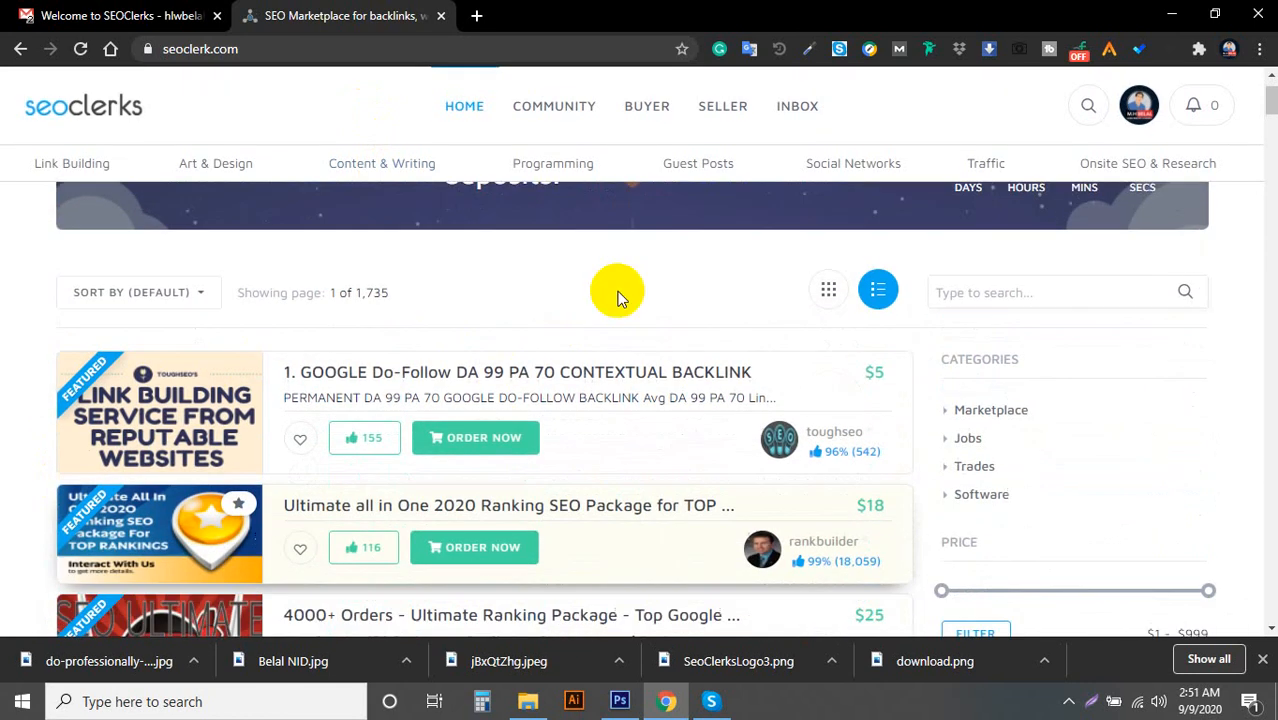
scroll(616, 296, up, 1)
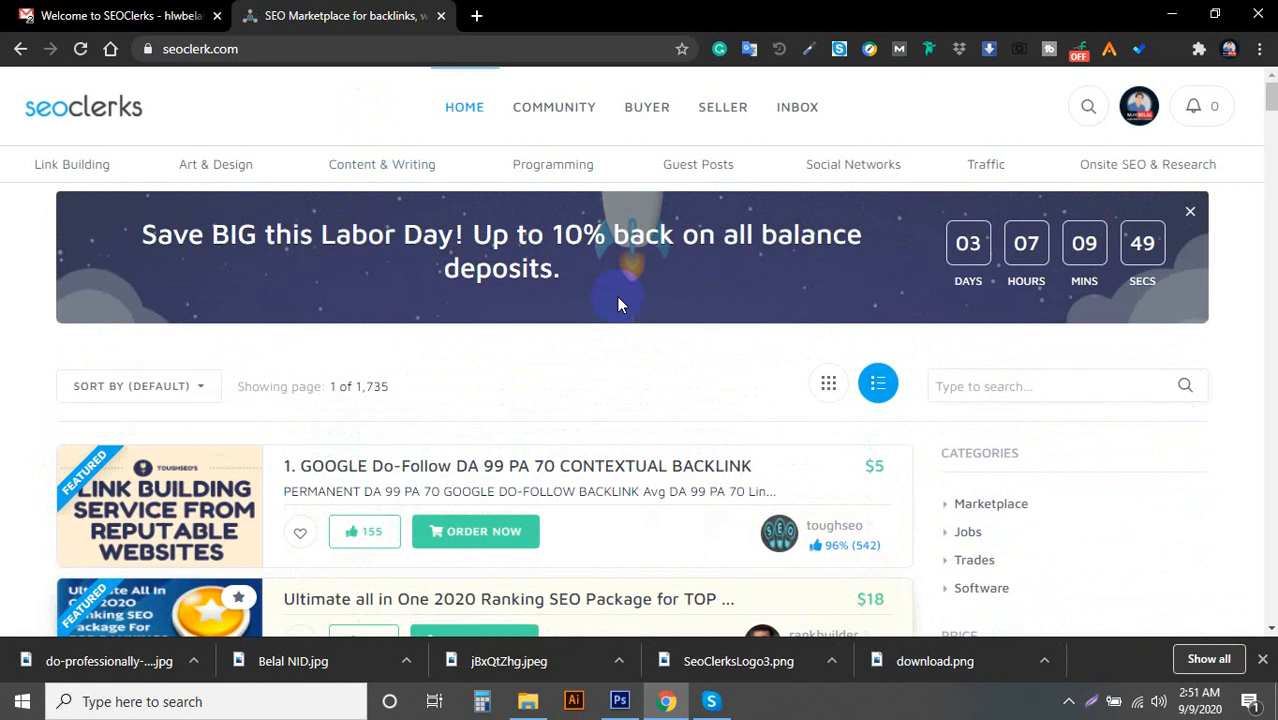